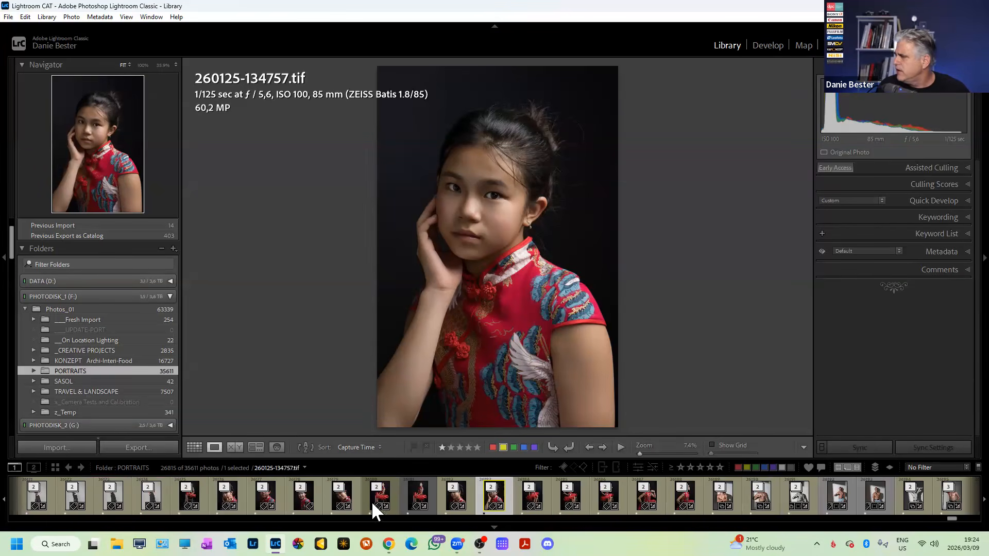
scroll(394, 503, "up", 3)
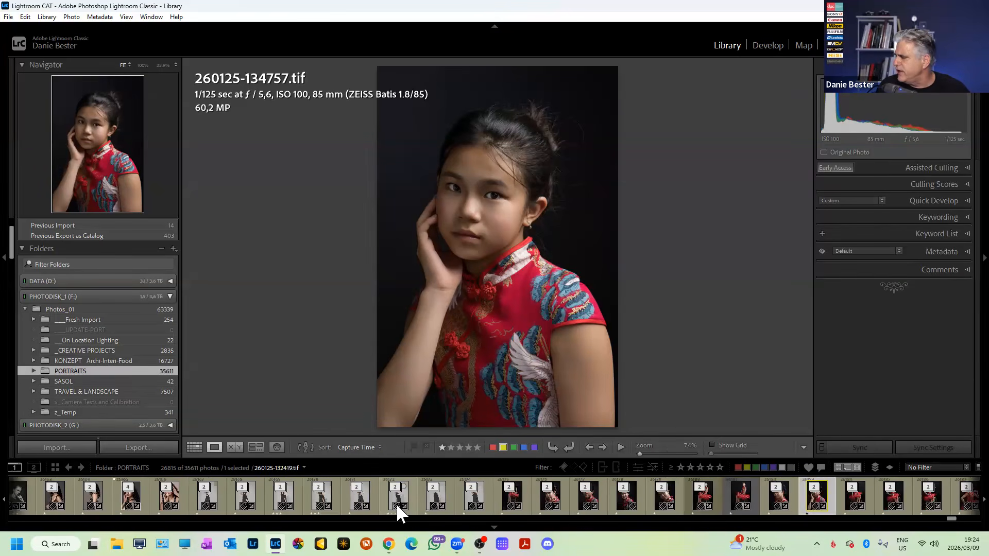
left_click(503, 498)
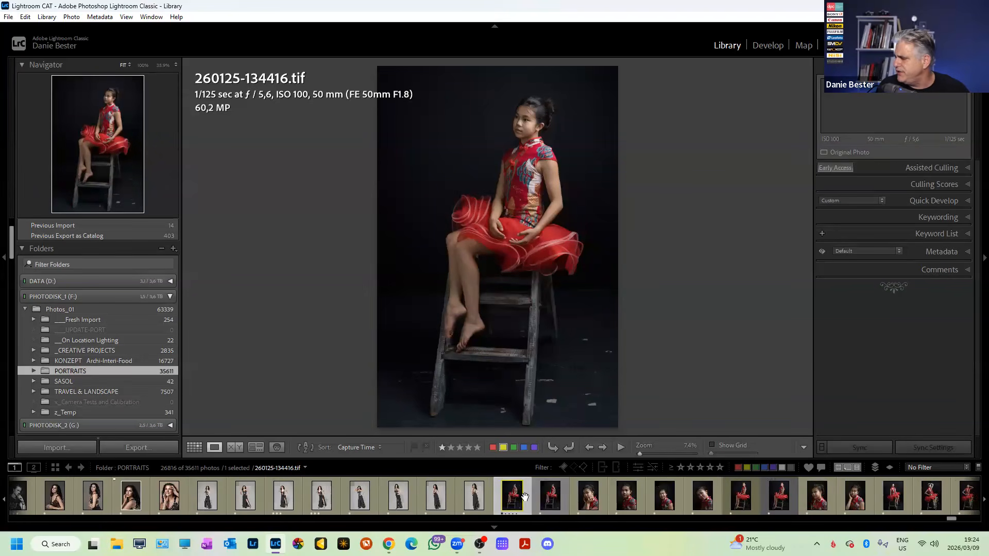
left_click(546, 499)
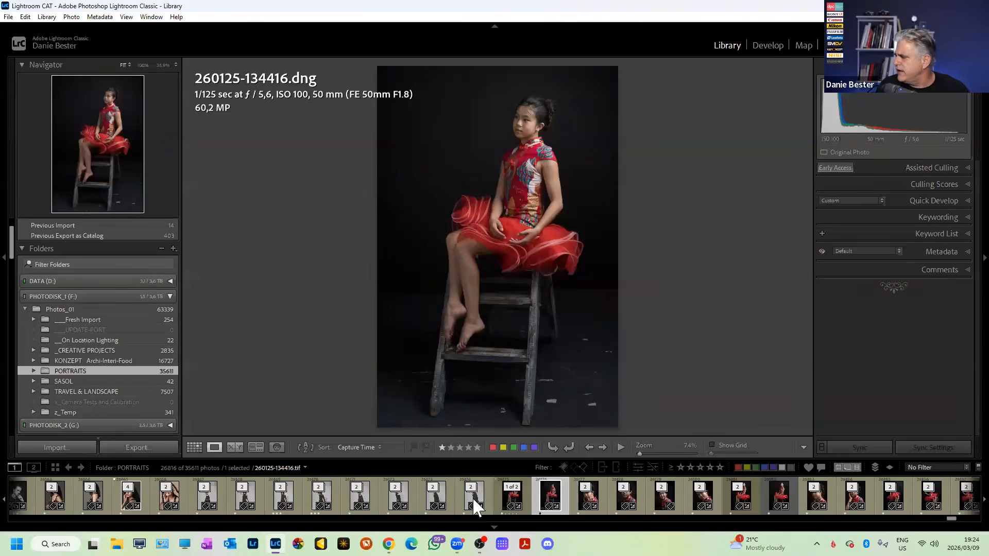
scroll(472, 496, "up", 5)
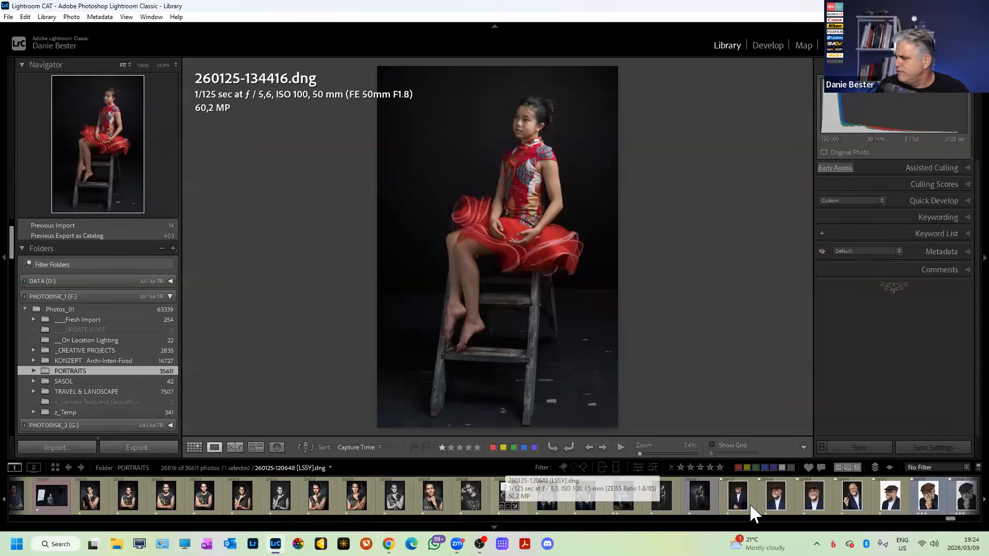
scroll(748, 503, "down", 5)
scroll(703, 499, "down", 5)
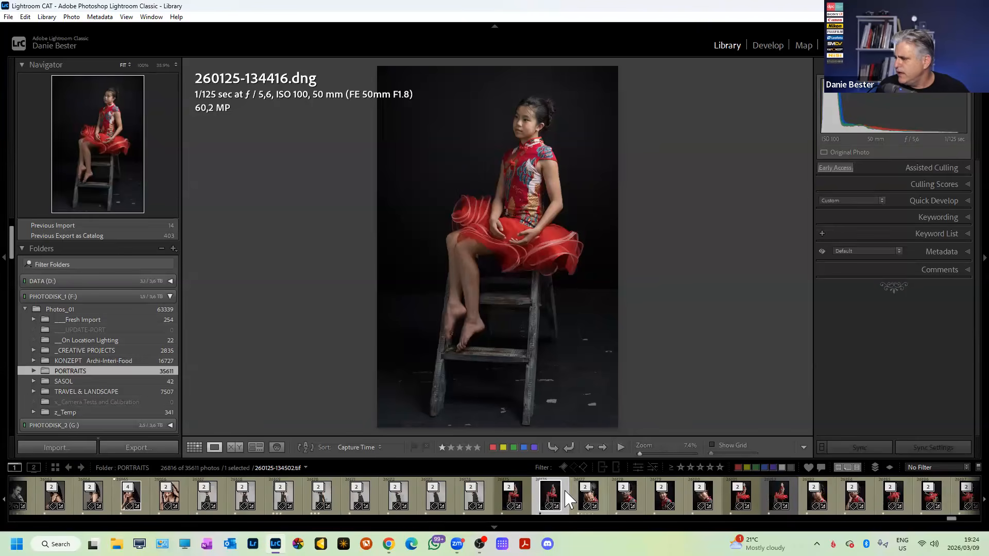
Expand all stacks in the filmstrip via Stacking > Expand All Stacks.
right_click(623, 492)
mouse_move(664, 338)
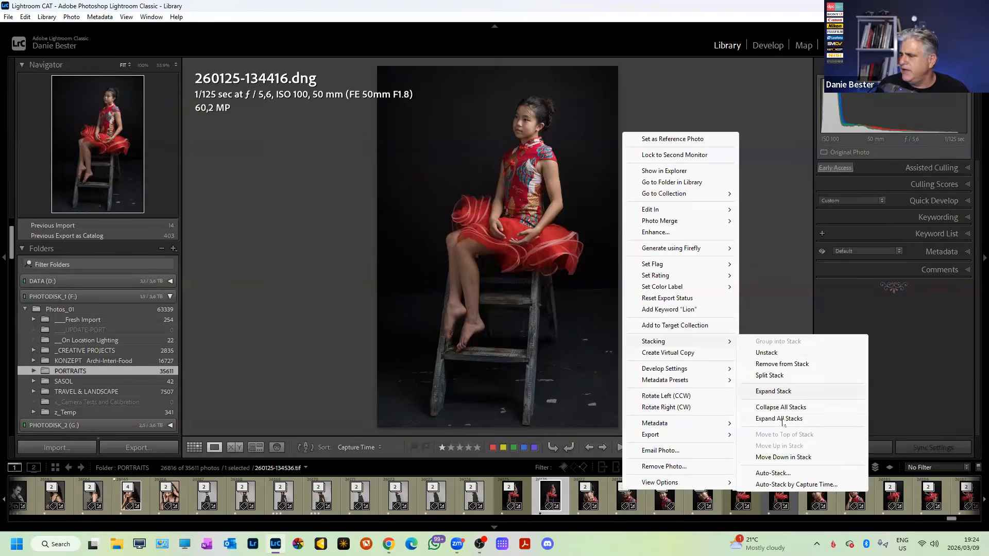
left_click(772, 418)
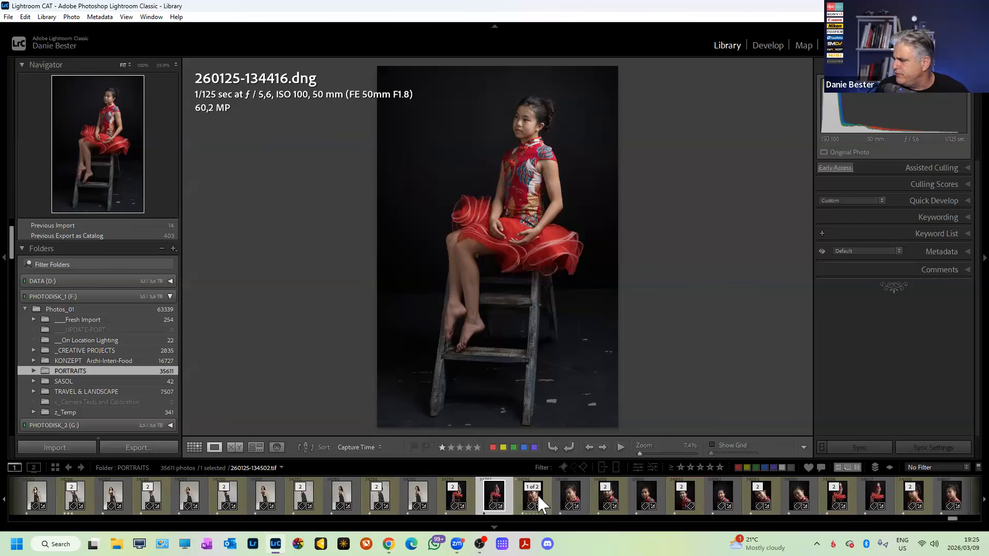
Ctrl-select red-dress thumbnails across the filmstrip until eleven photos are selected.
left_click(571, 497, "ctrl")
left_click(647, 497, "ctrl")
left_click(717, 496, "ctrl")
left_click(793, 495, "ctrl")
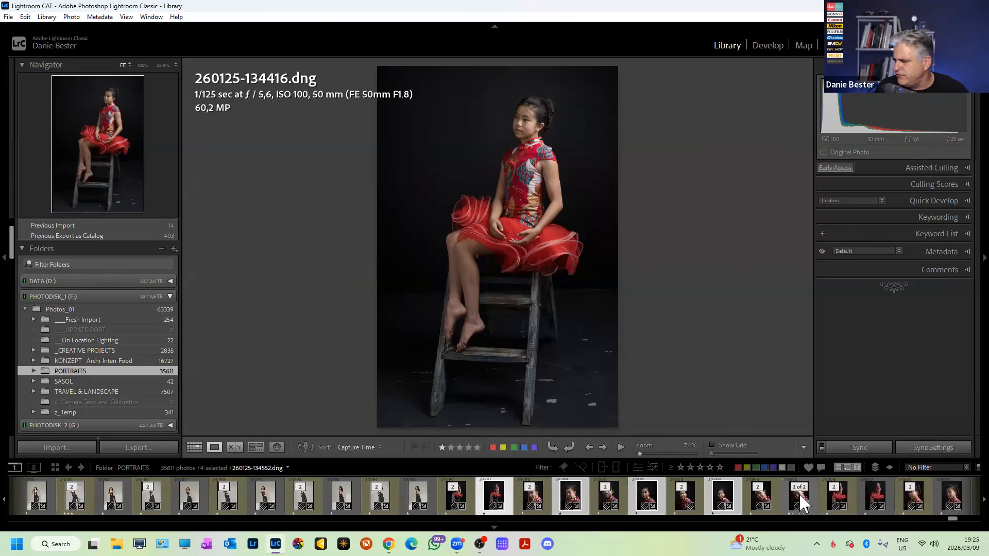
left_click(938, 496, "ctrl")
scroll(855, 493, "down", 5)
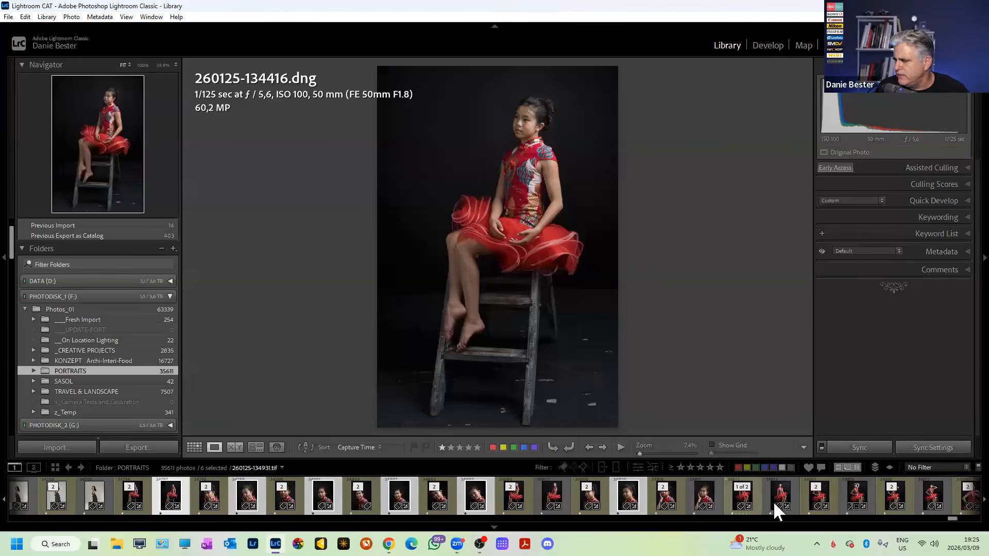
left_click(707, 493, "ctrl")
left_click(783, 496, "ctrl")
left_click(857, 495, "ctrl")
scroll(858, 496, "down", 4)
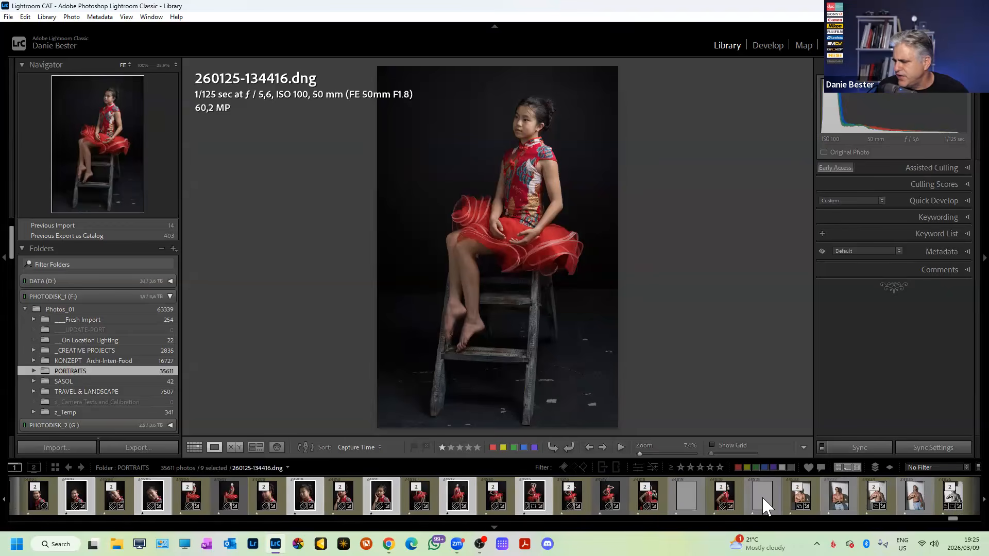
left_click(608, 496, "ctrl")
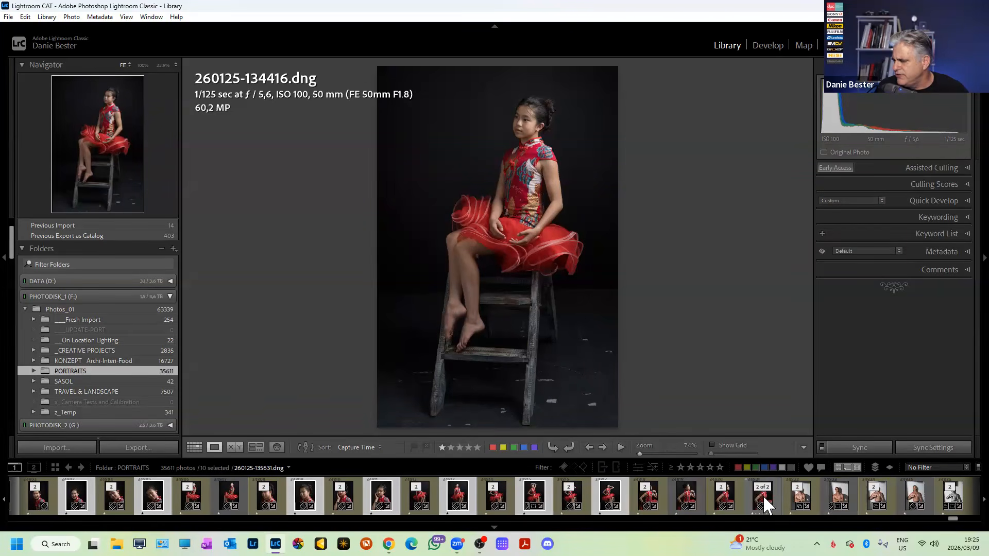
left_click(764, 497, "ctrl")
scroll(673, 500, "up", 10)
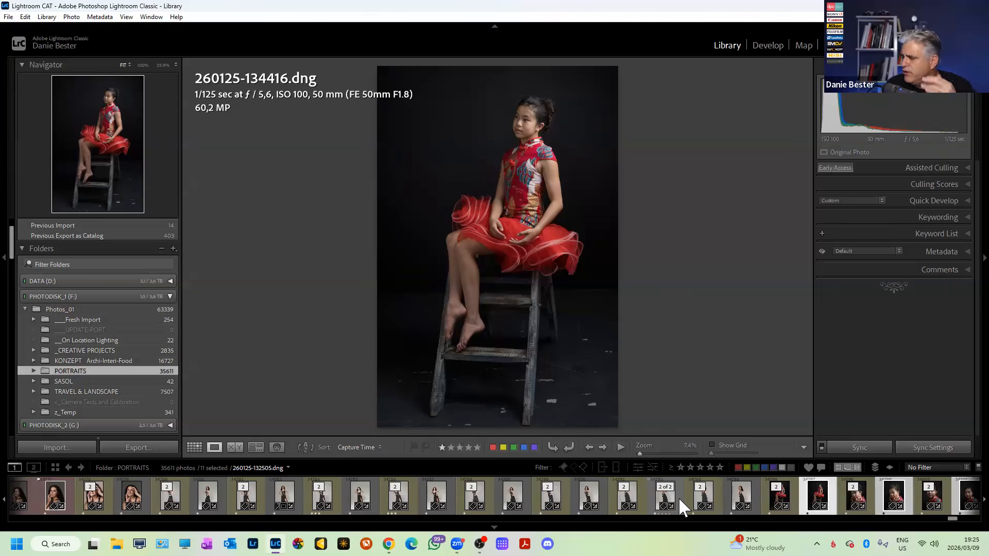
Dismiss the photo context menu and choose File > Export... for the eleven selected photos.
right_click(812, 508)
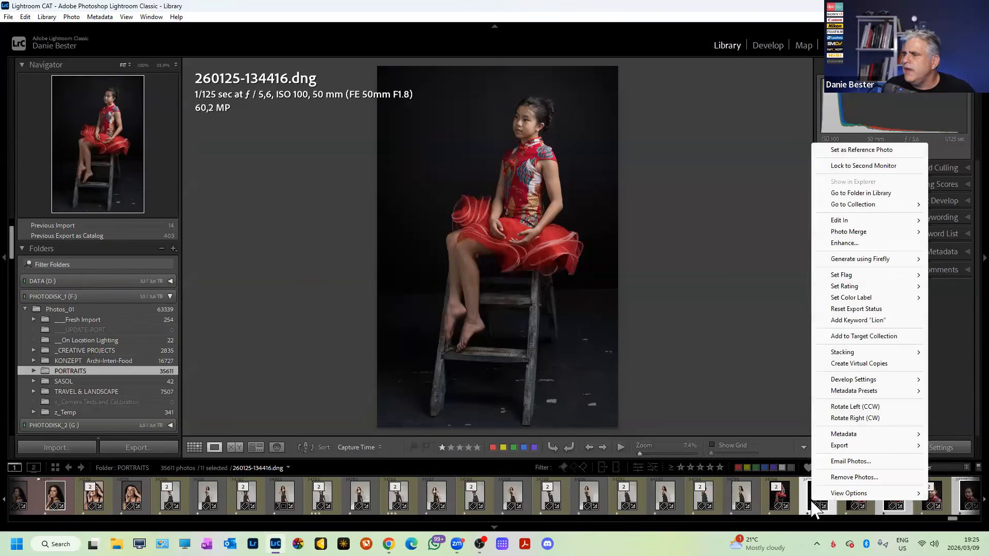
mouse_move(844, 233)
key("Escape")
key("Escape")
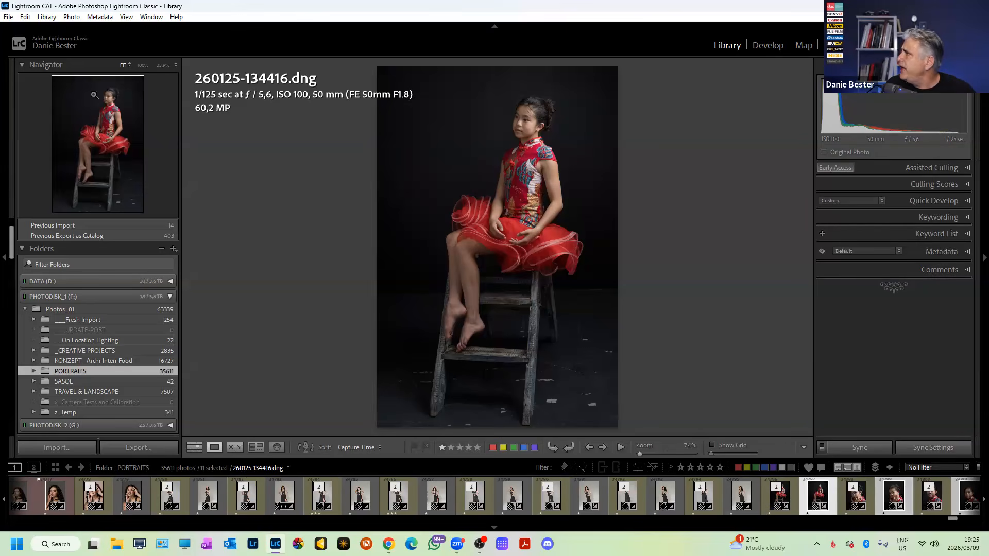
left_click(8, 18)
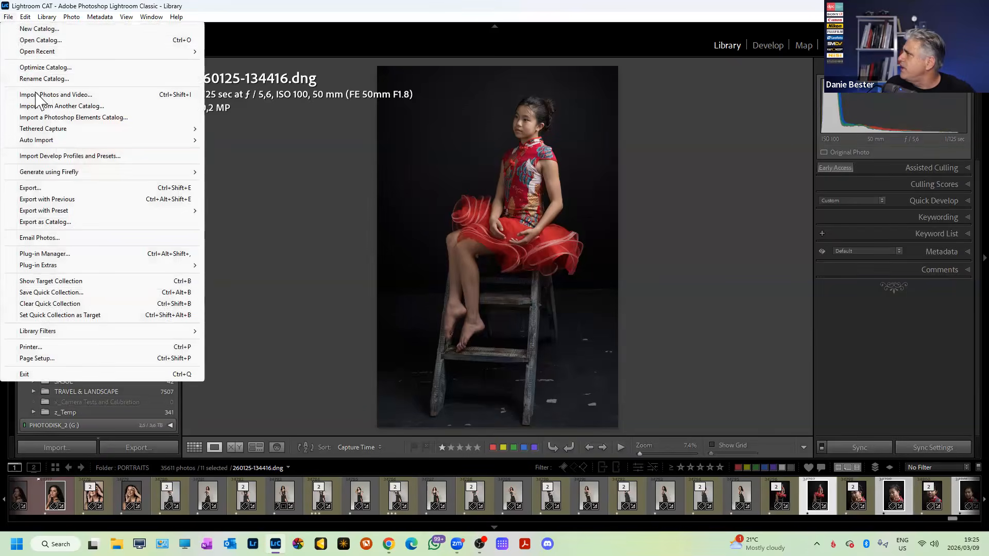
left_click(45, 189)
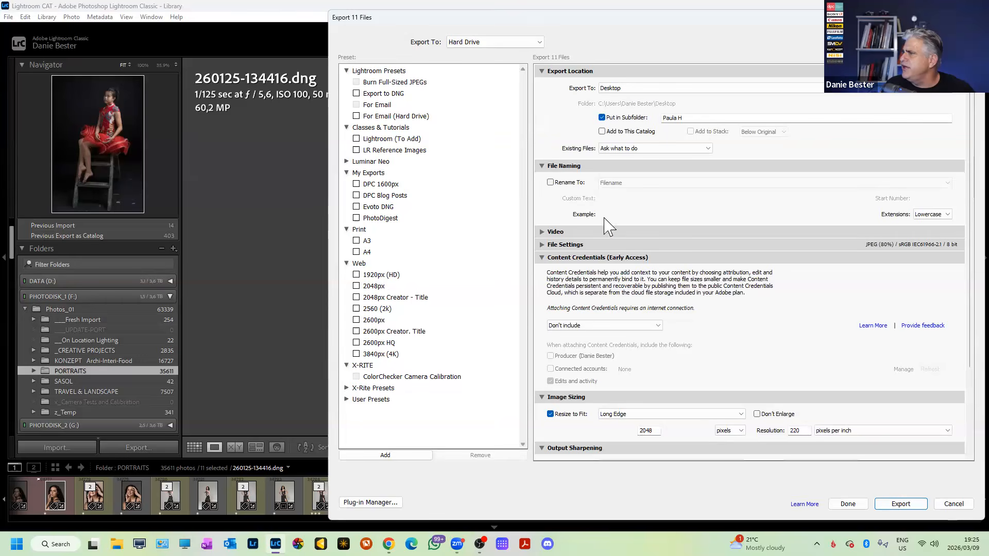
Rename the export subfolder to 'Re-Import'.
double_click(683, 118)
type("Re")
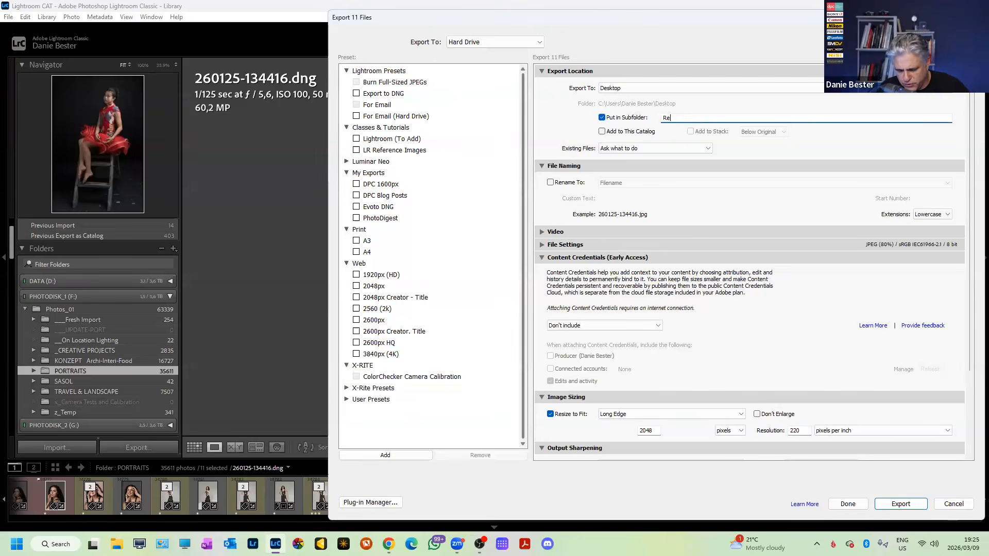
type("-Impotr")
key("BackSpace")
type("rt")
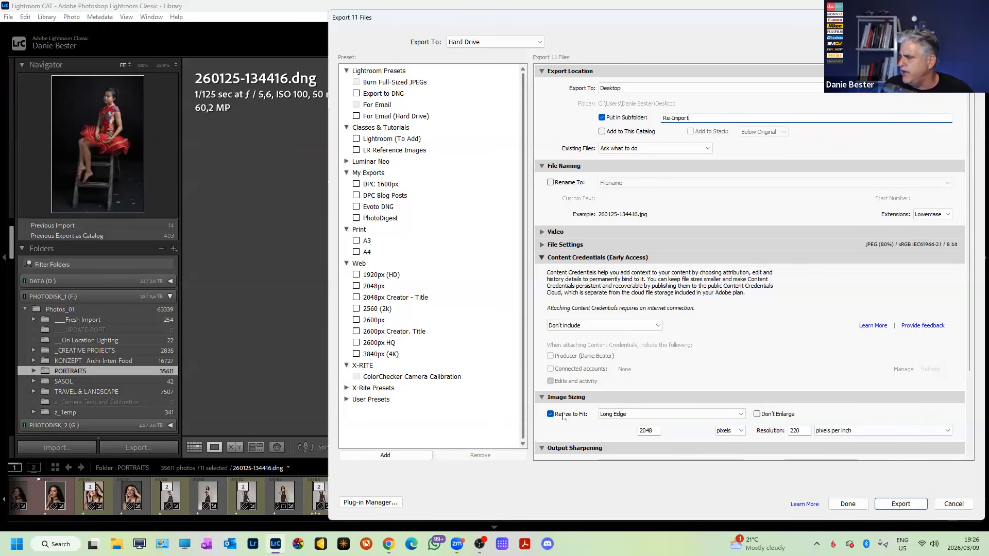
Turn off Resize to Fit, set Image Format to Original, and run the export.
left_click(553, 416)
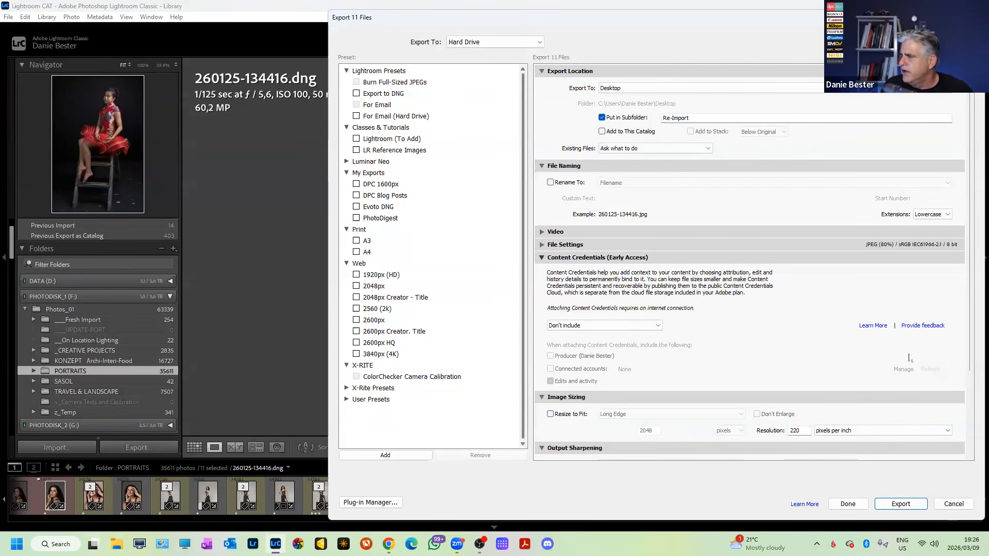
mouse_move(970, 364)
left_mouse_down()
mouse_move(970, 429)
mouse_move(969, 356)
left_mouse_up()
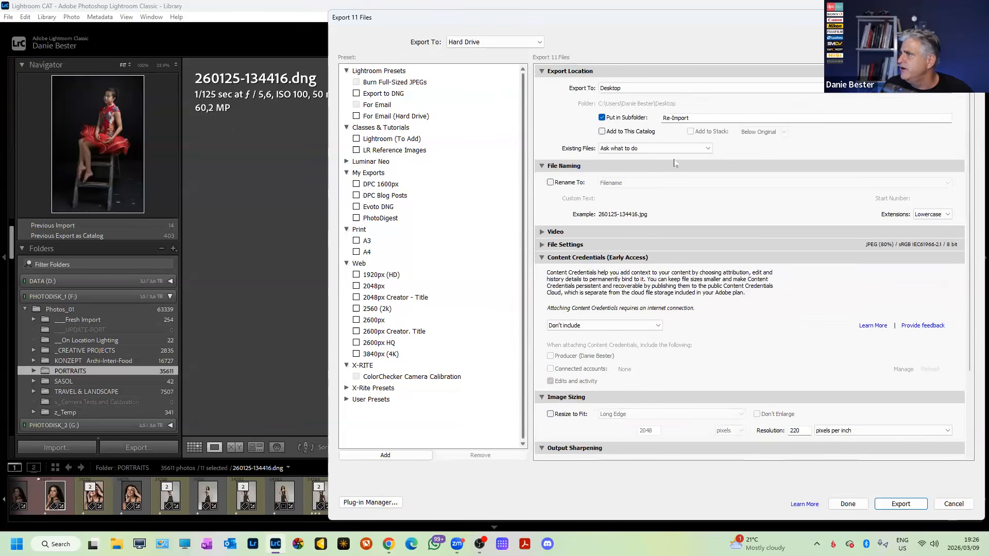
left_click(543, 247)
left_click(687, 263)
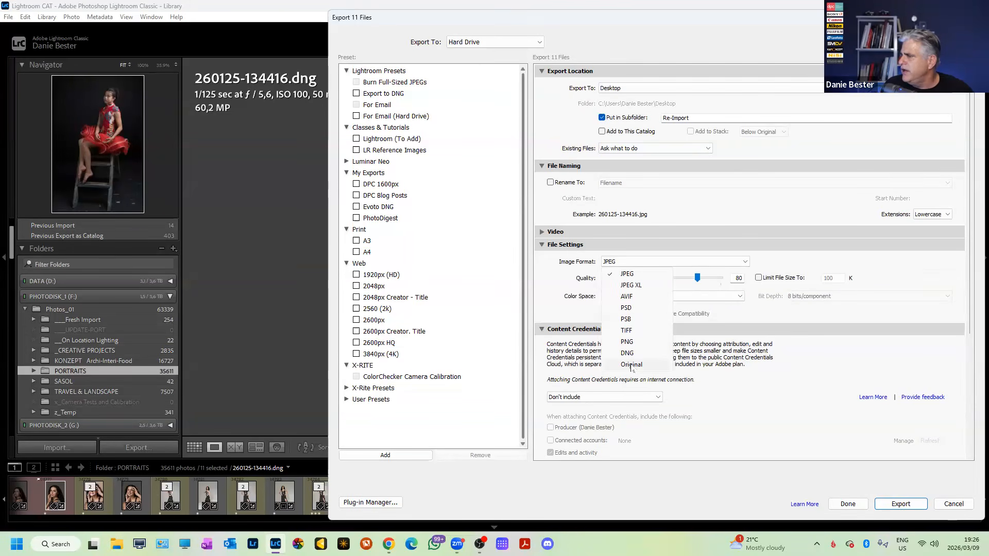
left_click(631, 365)
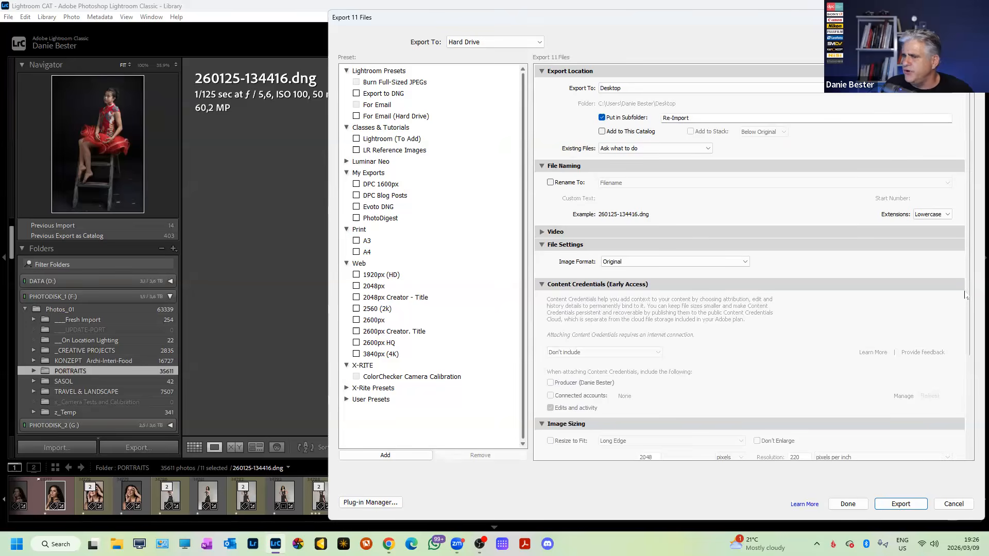
scroll(958, 387, "down", 3)
left_click(901, 504)
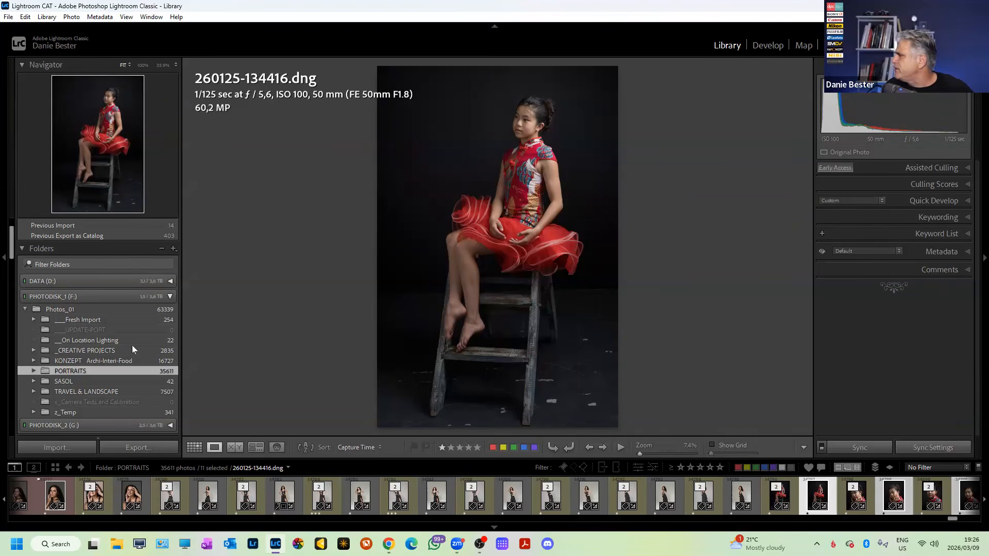
Create a new folder inside Photos_01 named 'Workflow' with leading underscores.
left_click(93, 311)
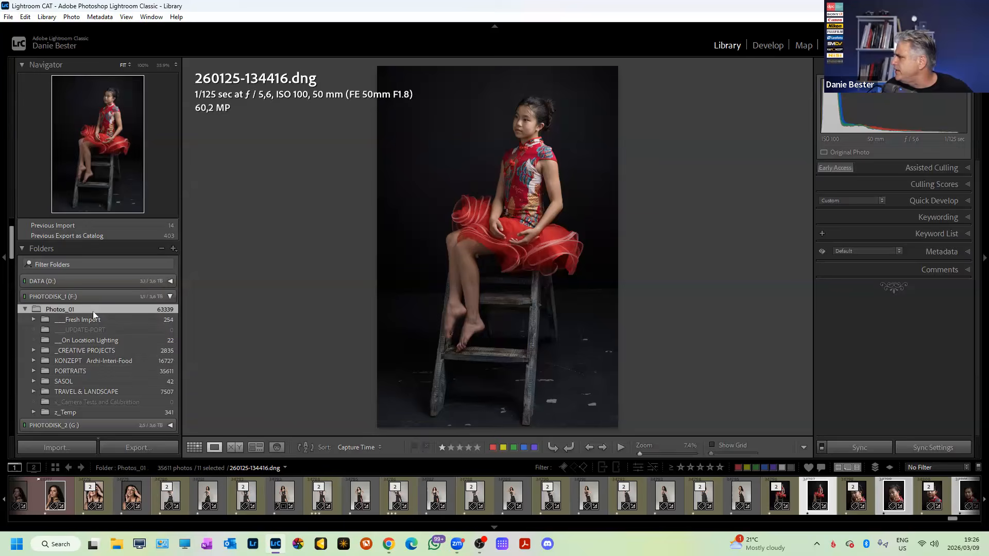
right_click(92, 312)
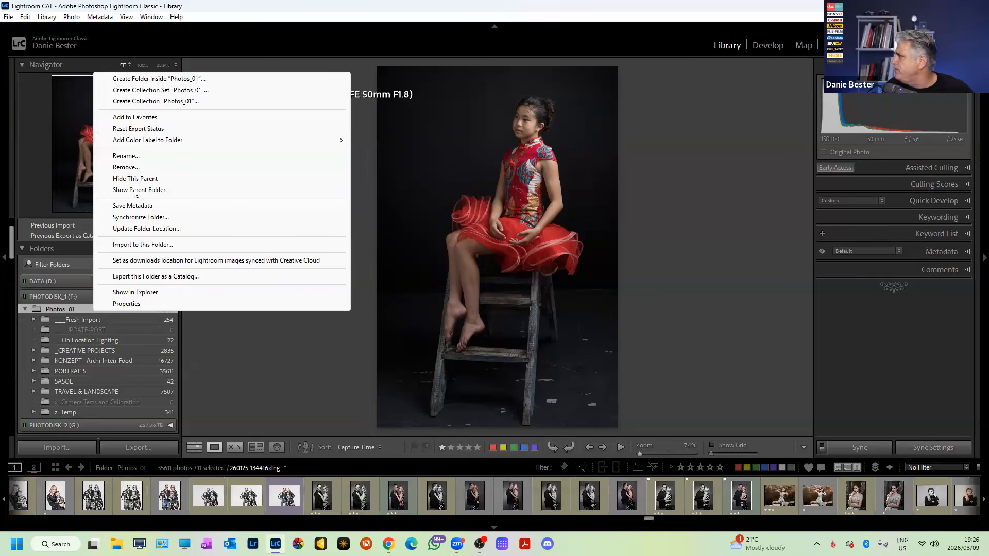
left_click(151, 80)
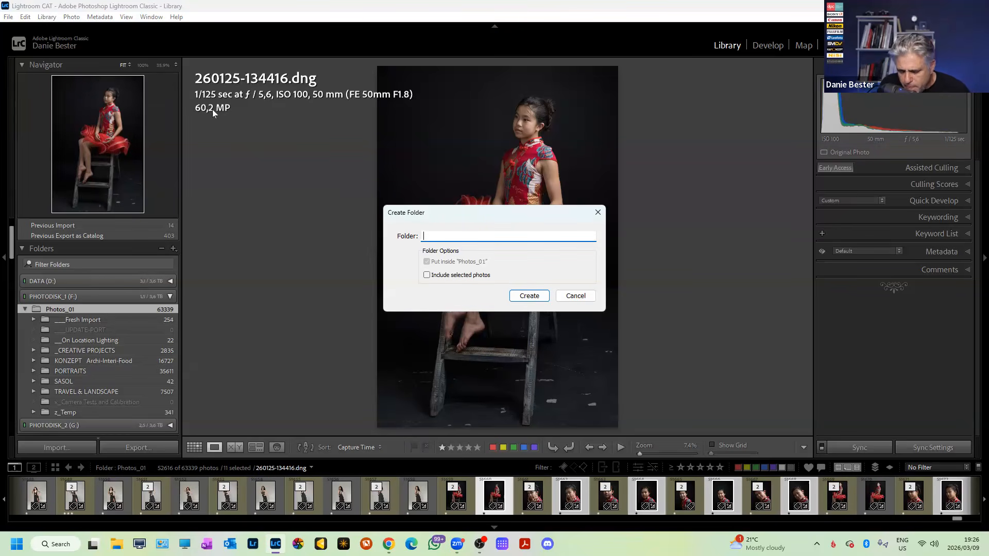
type("W")
key("BackSpace")
type("___Wo")
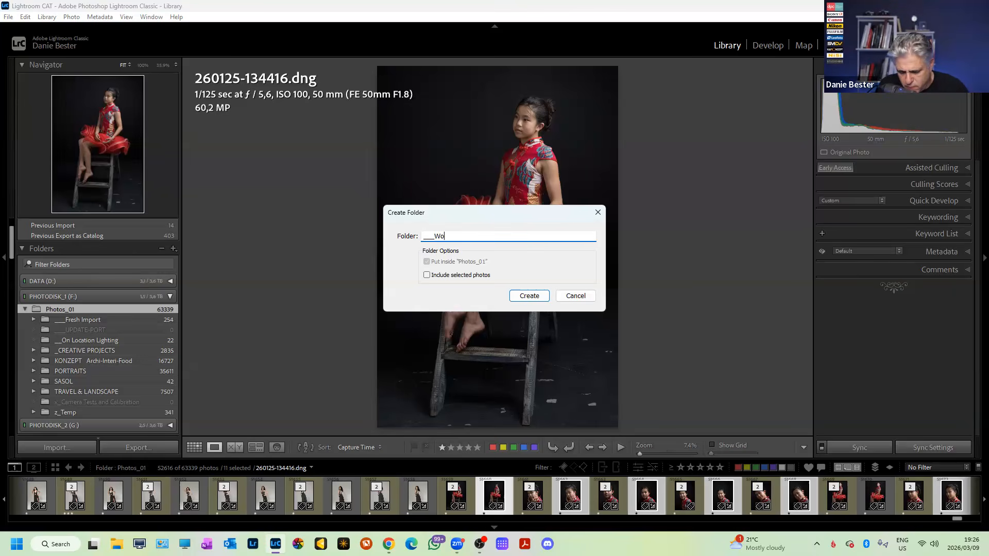
type("rkflow")
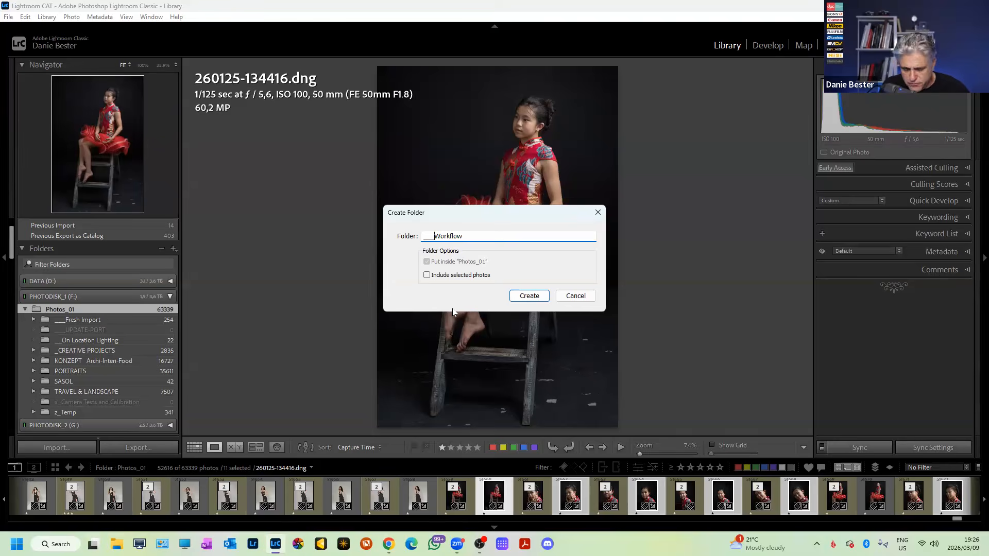
type("___")
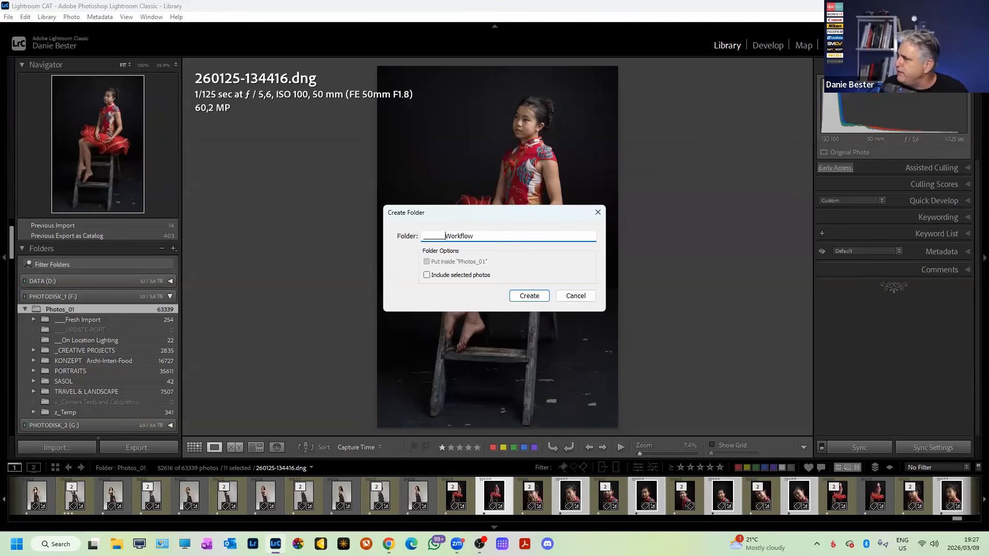
left_click(526, 296)
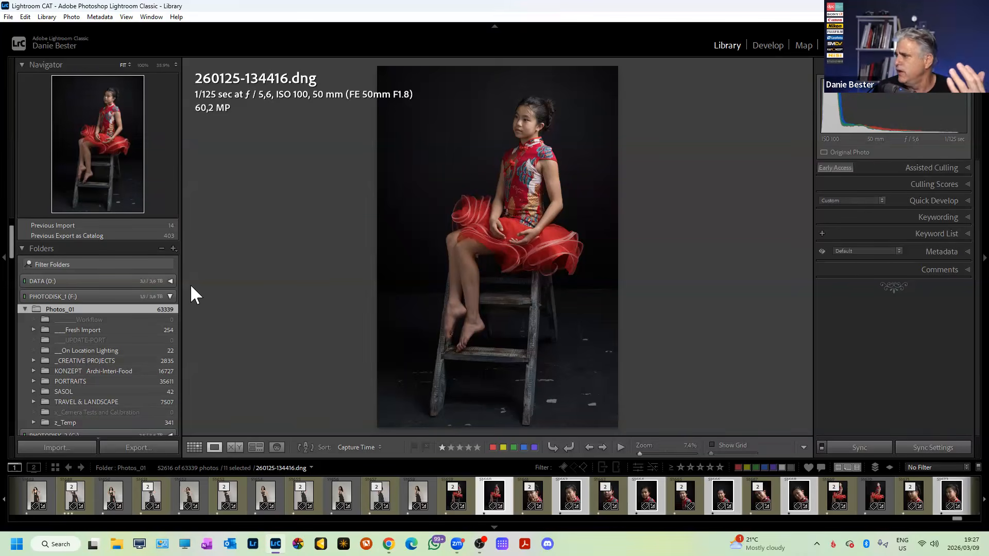
right_click(90, 309)
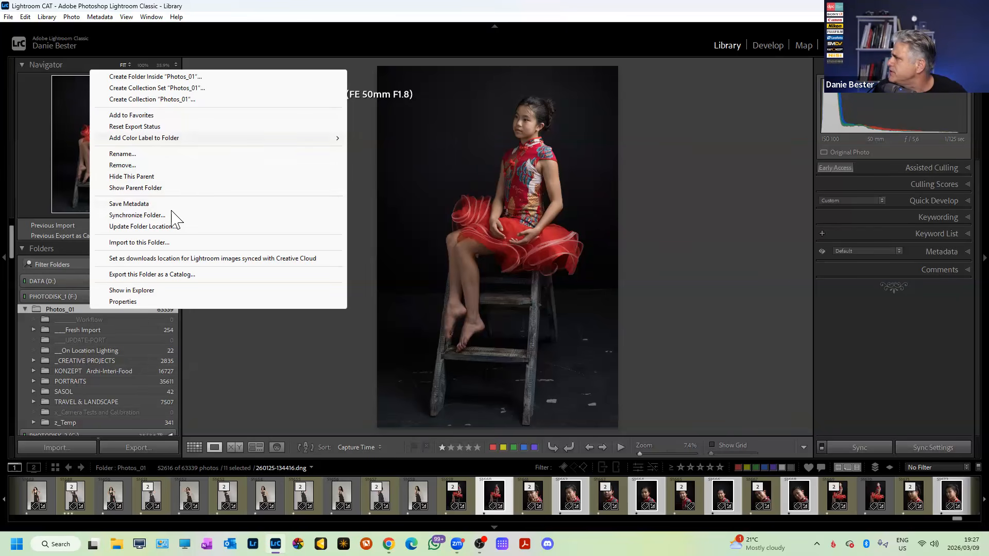
left_click(164, 242)
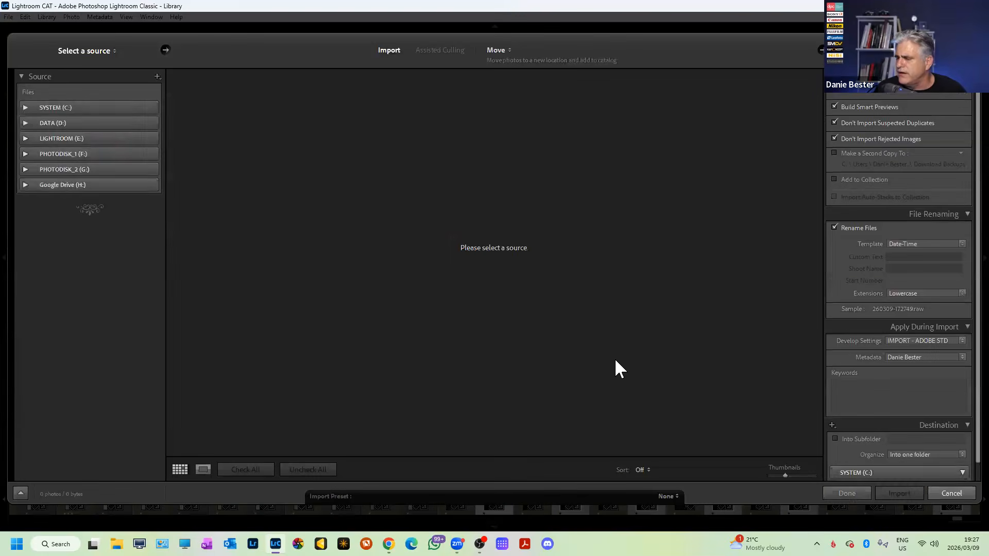
key("Escape")
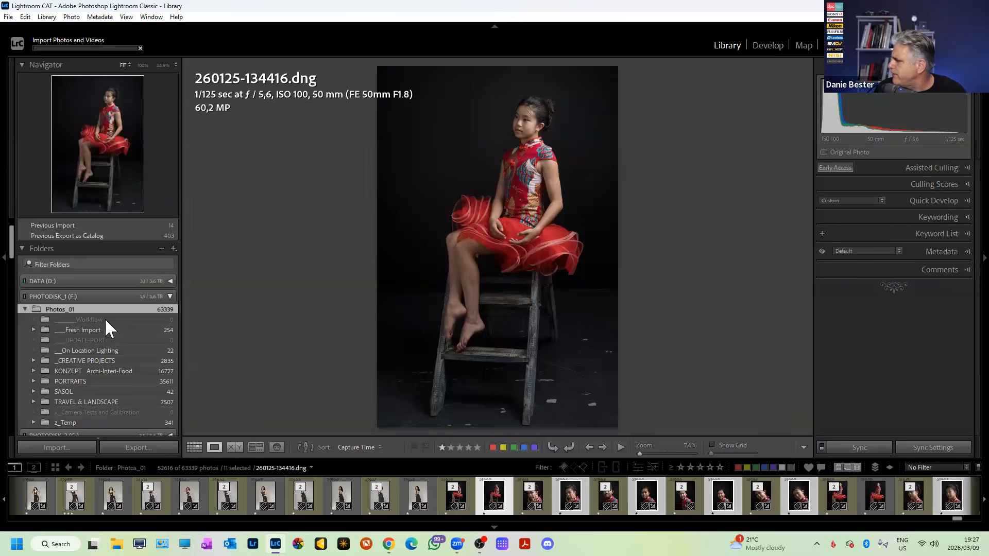
Expand PHOTODISK_2 > PORTRAITS > STUDIO PORTRAITS and open the 2026-02-16 Couture folder.
left_click(106, 320)
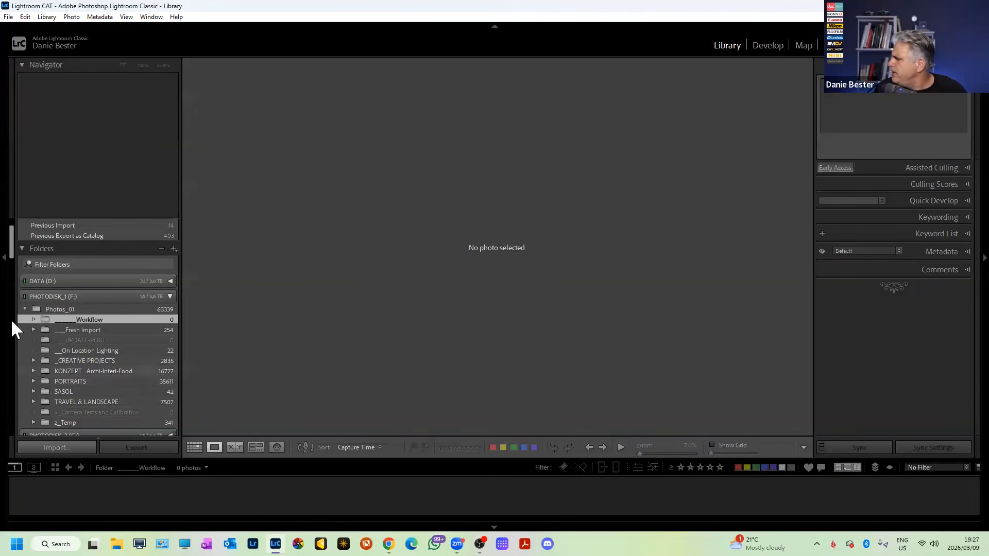
left_click_drag(10, 248, 1, 269)
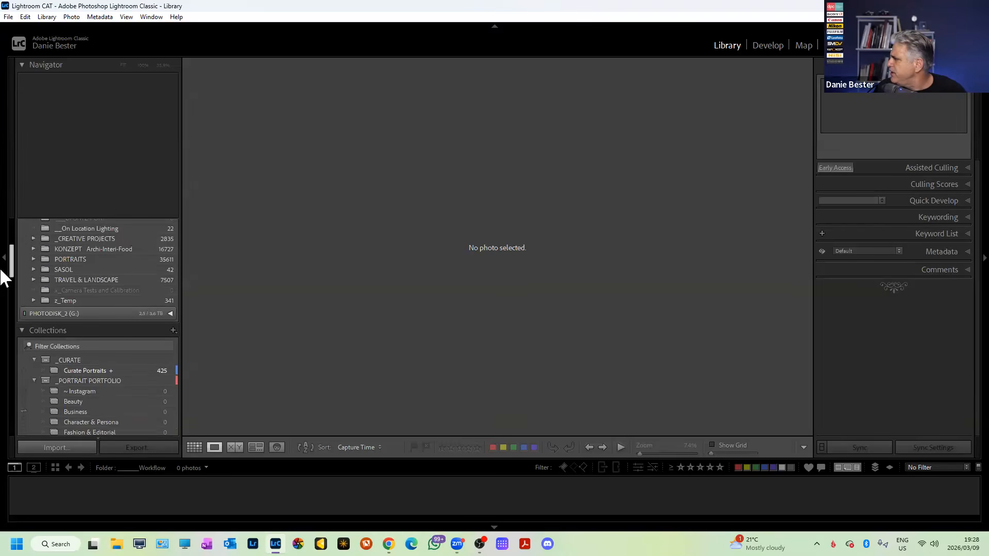
left_click(168, 312)
scroll(61, 403, "down", 5)
scroll(85, 362, "up", 10)
scroll(36, 332, "up", 10)
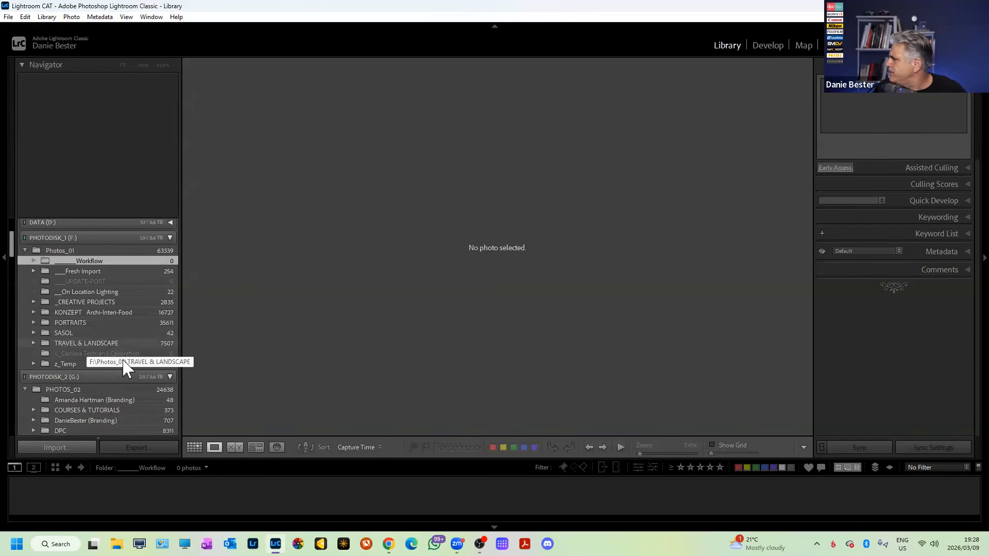
left_click(33, 322)
left_click(42, 394)
scroll(92, 391, "down", 15)
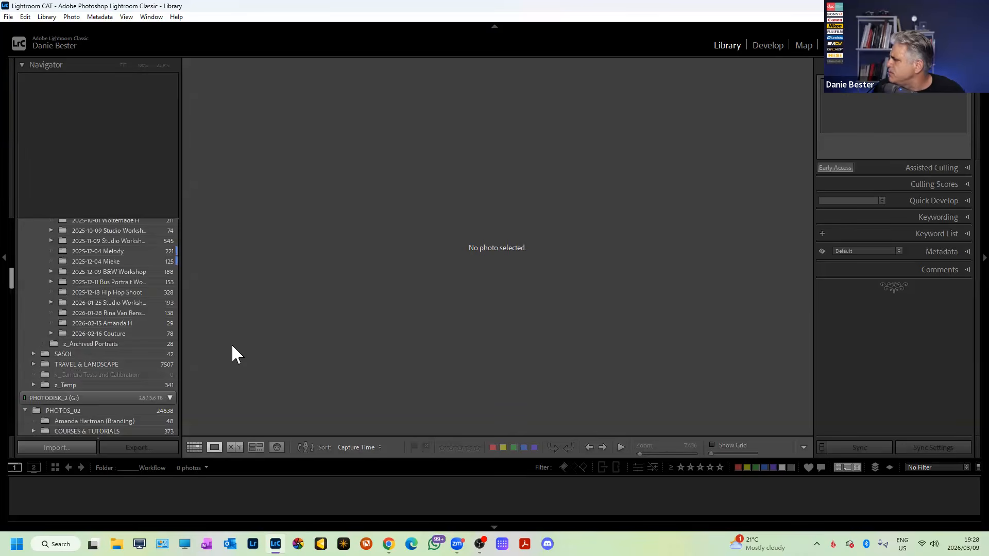
left_click(51, 334)
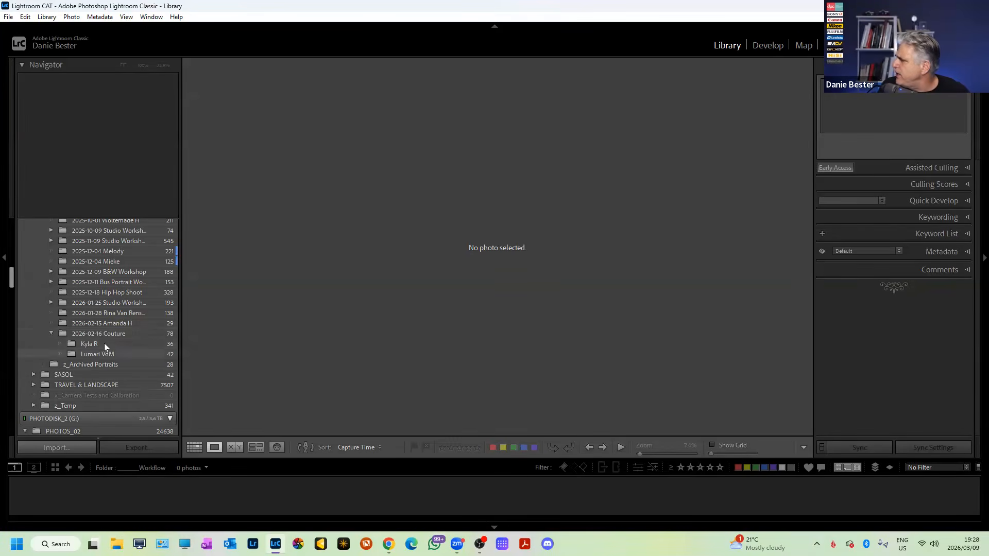
left_click(129, 336)
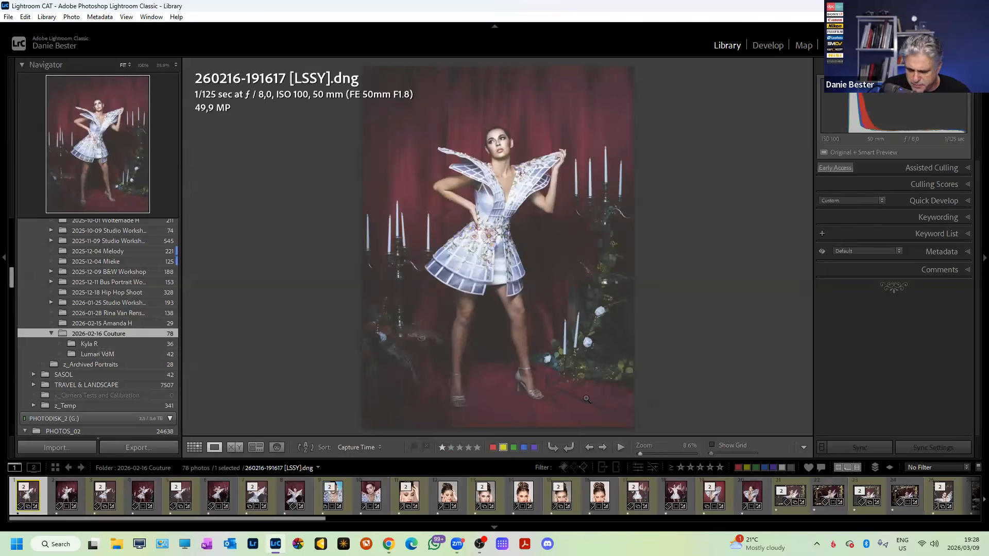
Switch to Grid view and browse the 78 Couture thumbnails.
key("g")
scroll(570, 361, "down", 10)
scroll(570, 361, "up", 10)
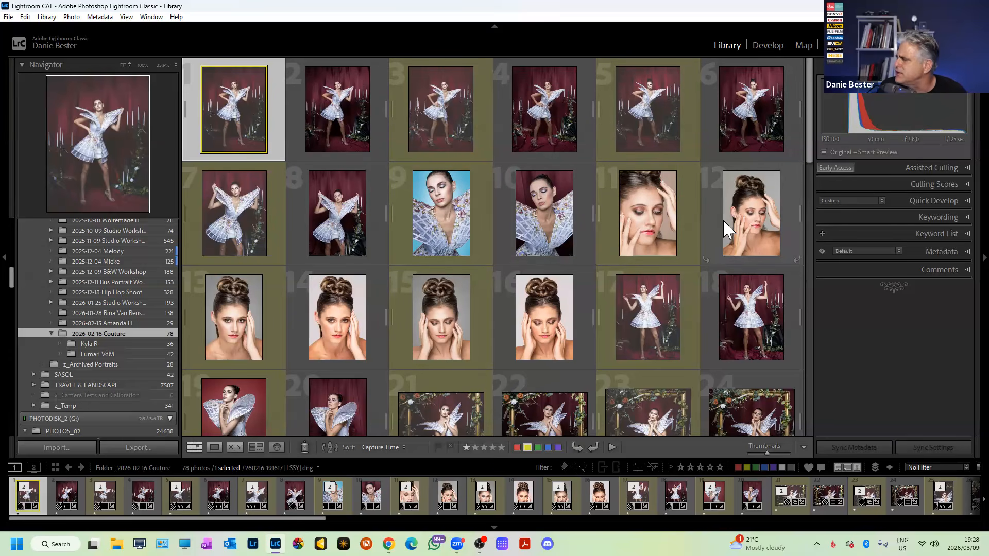
scroll(459, 258, "down", 5)
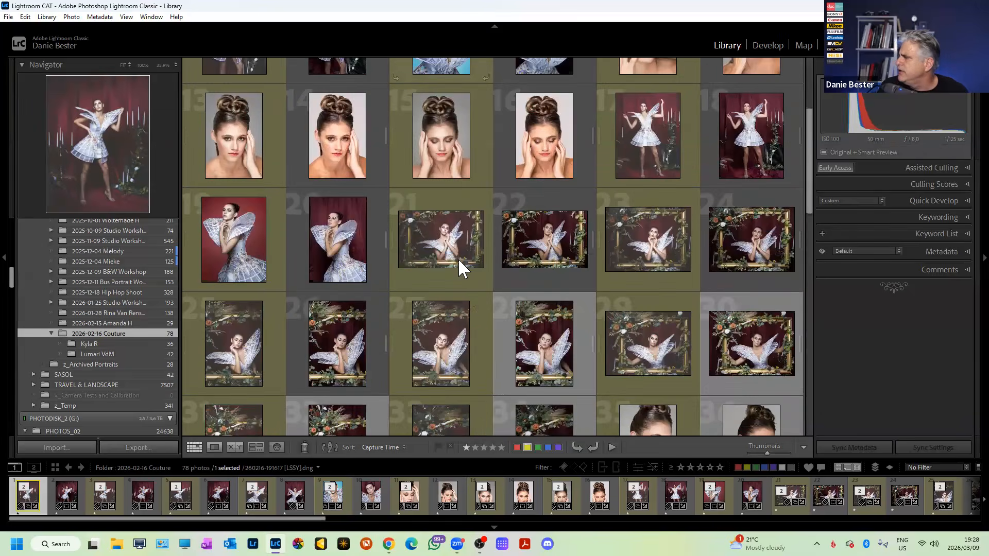
scroll(459, 258, "up", 6)
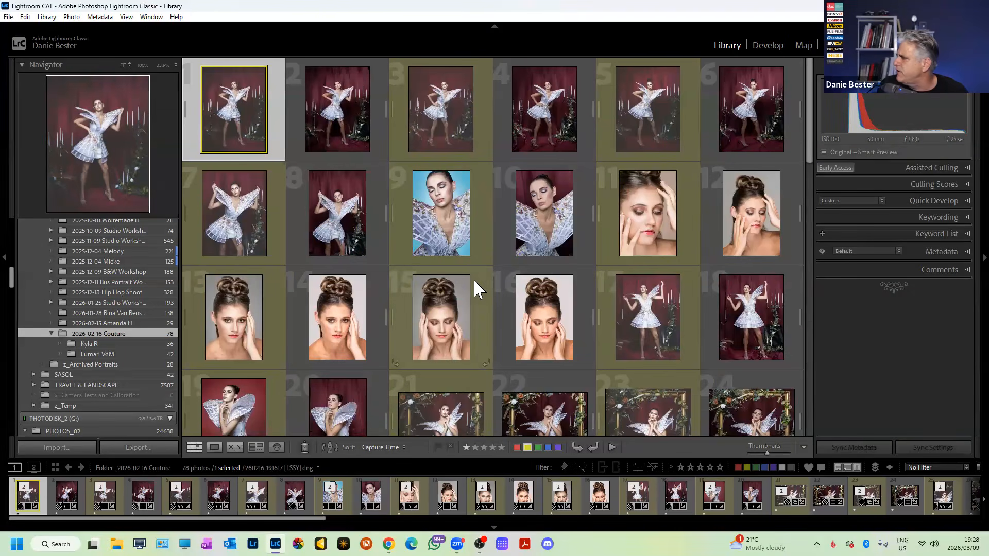
scroll(107, 320, "up", 15)
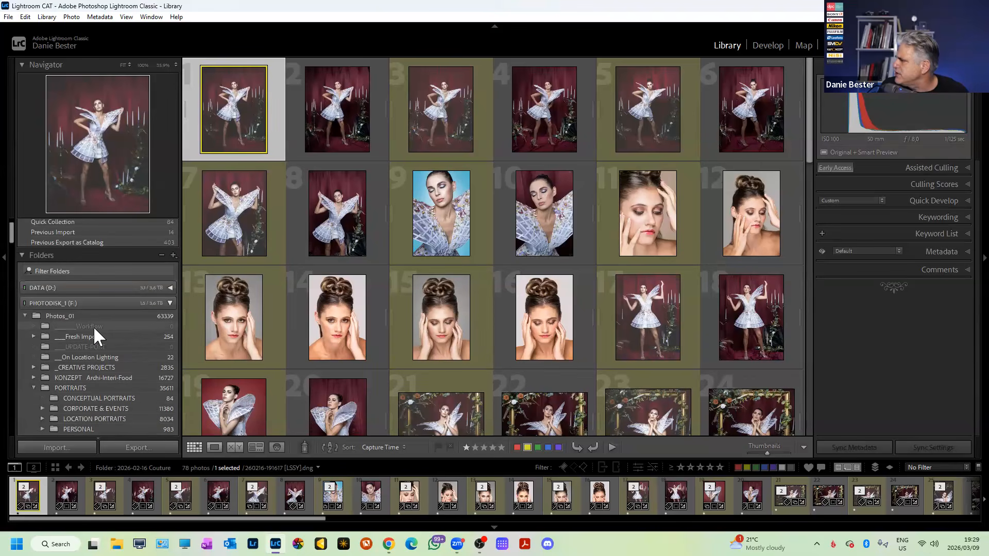
Open the Import dialog targeting the empty Workflow folder with Import to this Folder...
left_click(93, 327)
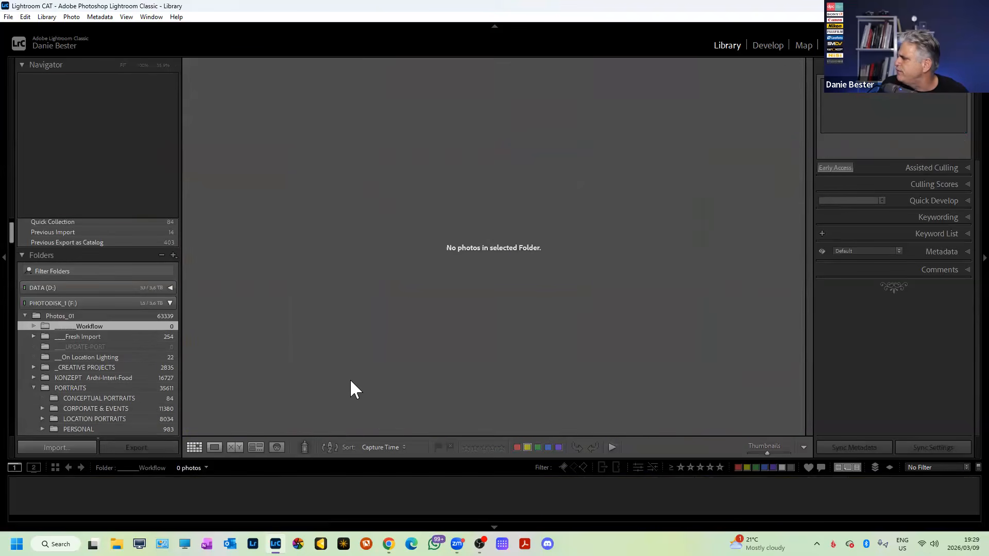
right_click(147, 327)
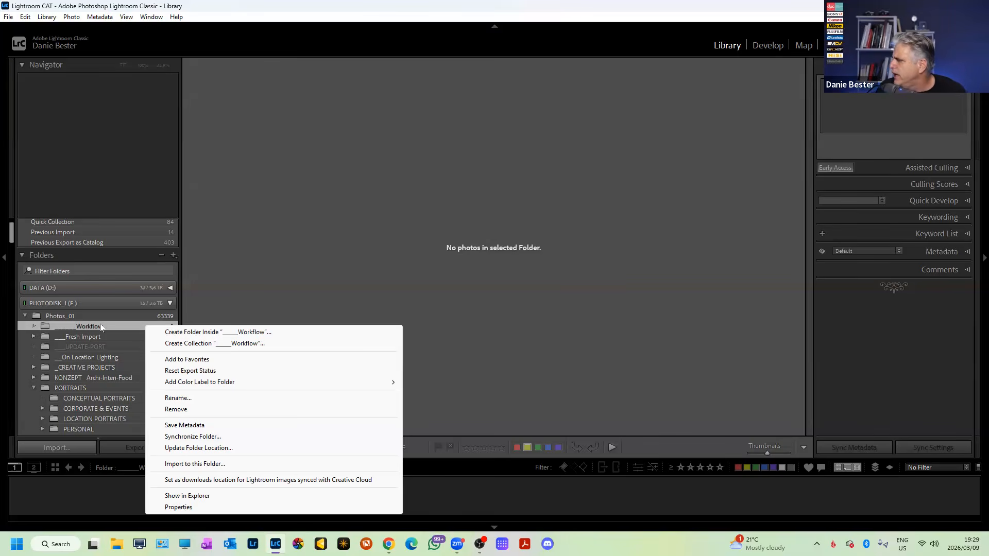
left_click(225, 466)
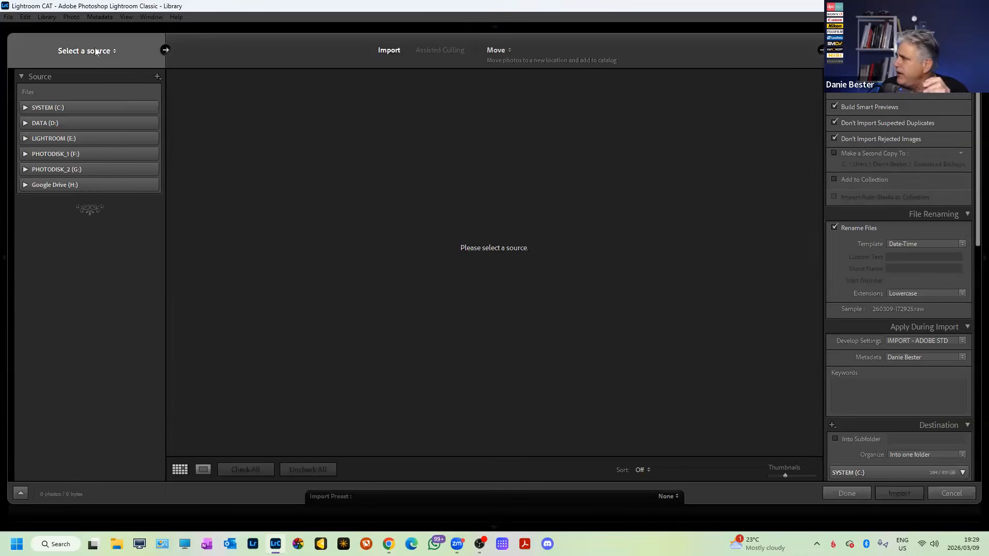
Set Desktop as the import source and pick its Re-Import folder with 11 photos.
left_click(167, 50)
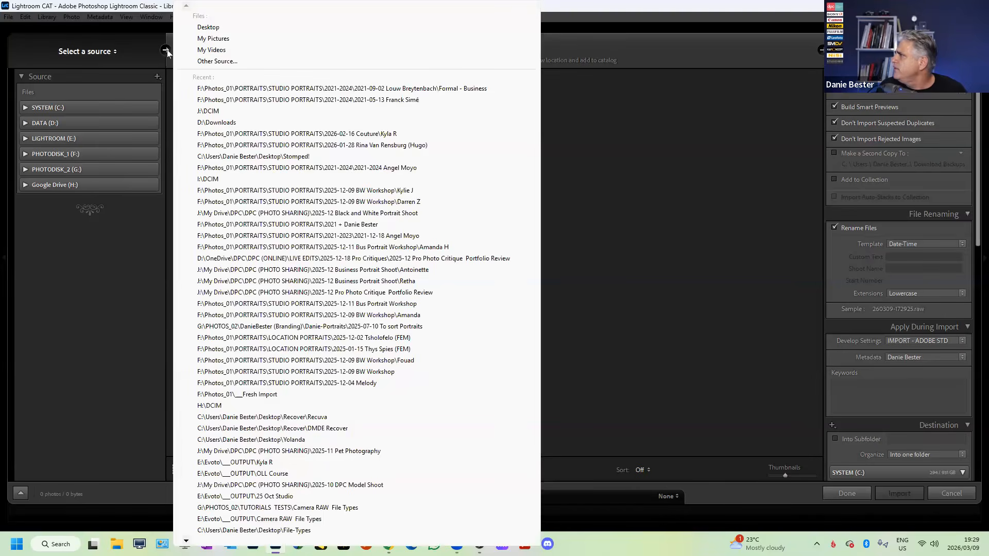
left_click(208, 27)
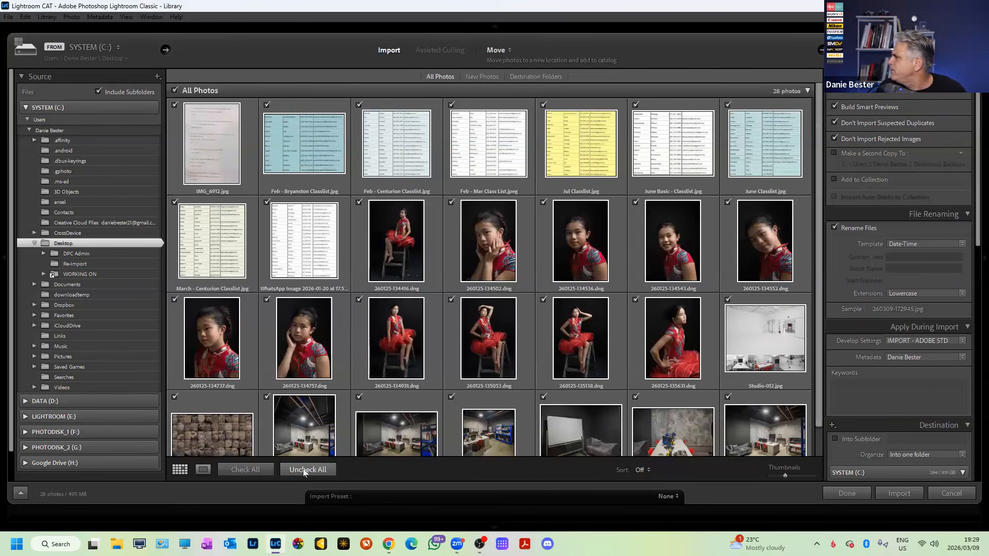
left_click(69, 265)
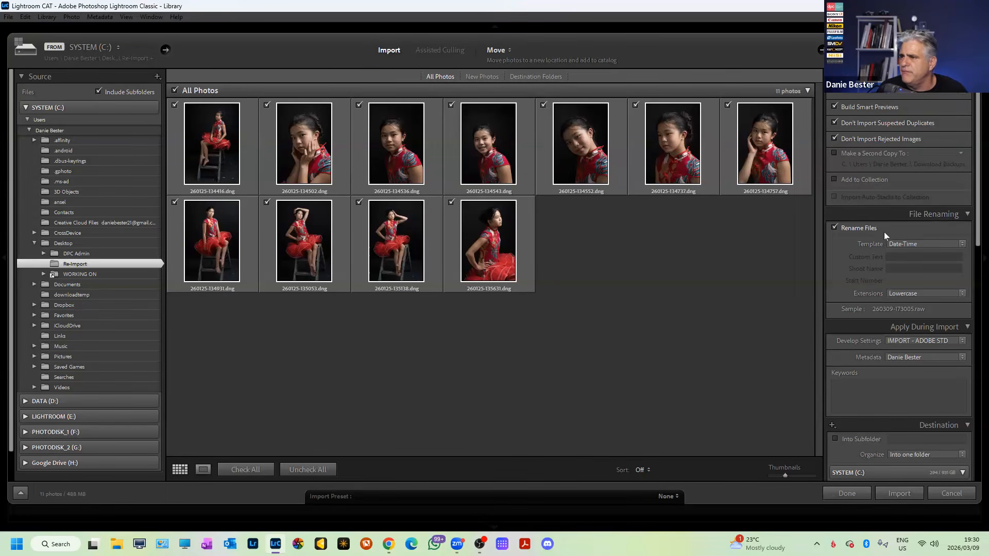
left_click(508, 49)
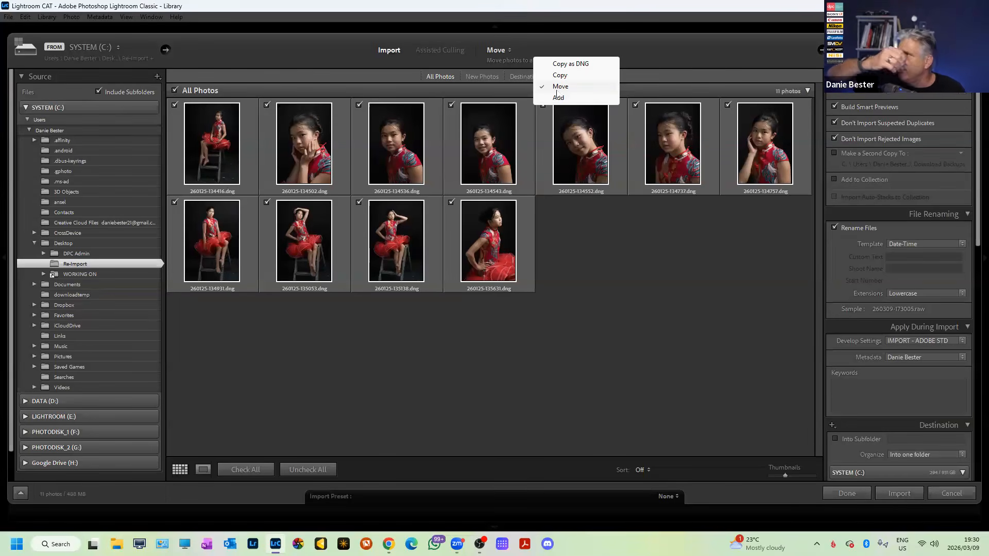
left_click(573, 65)
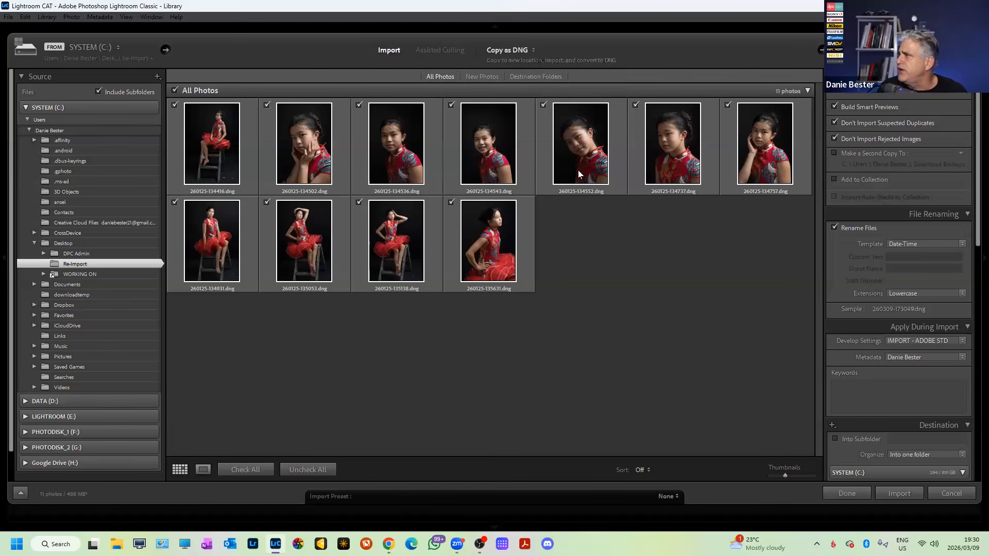
left_click(533, 51)
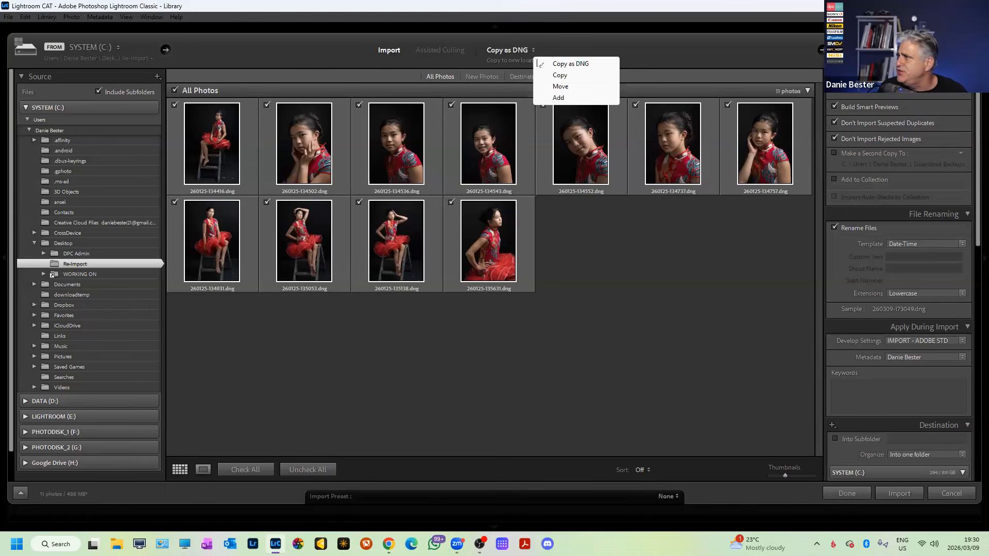
left_click(570, 88)
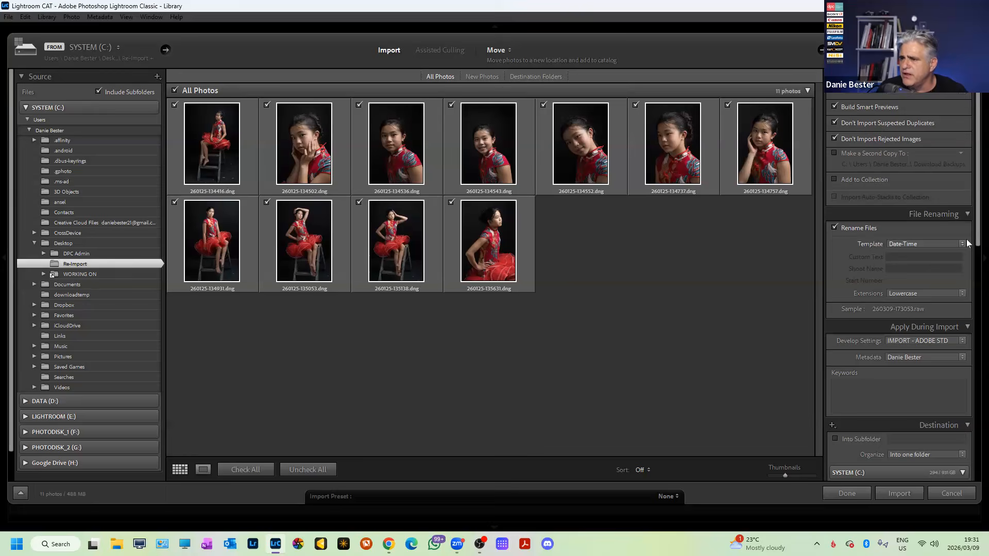
left_click(912, 244)
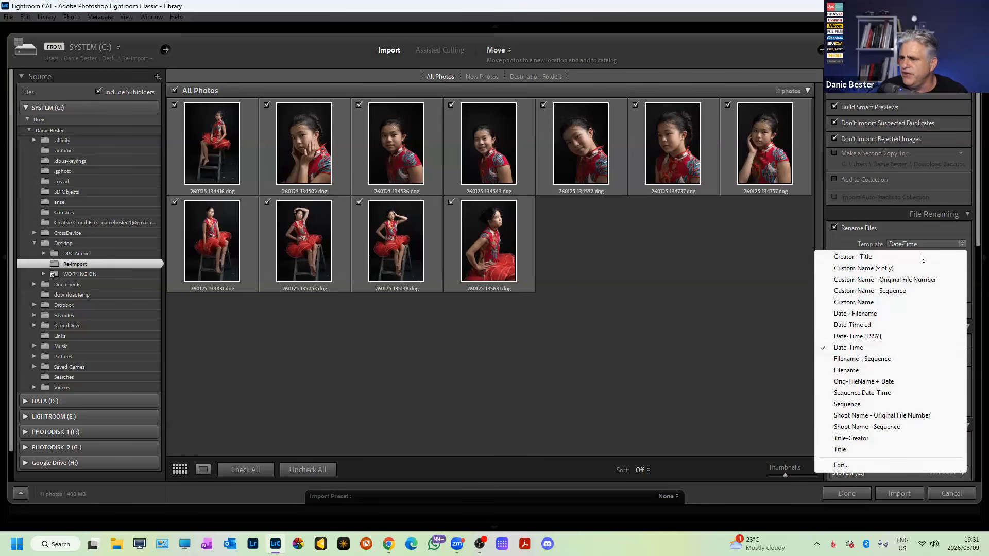
left_click(861, 348)
left_click(960, 245)
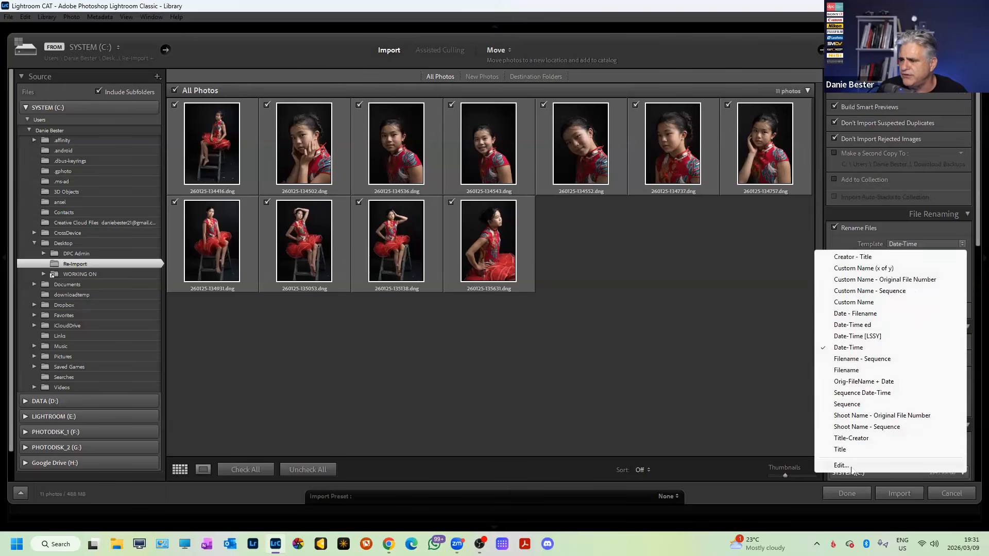
left_click(845, 466)
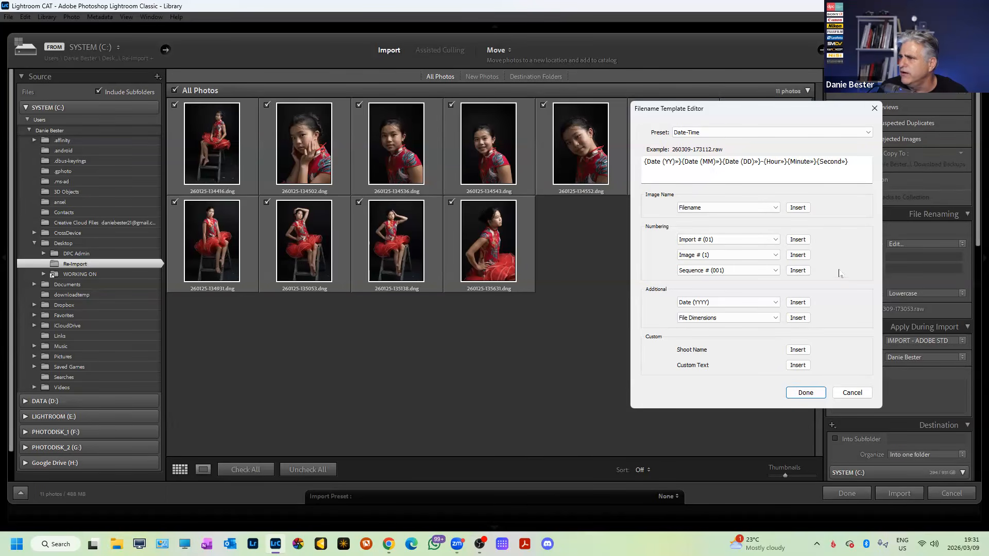
left_click(852, 396)
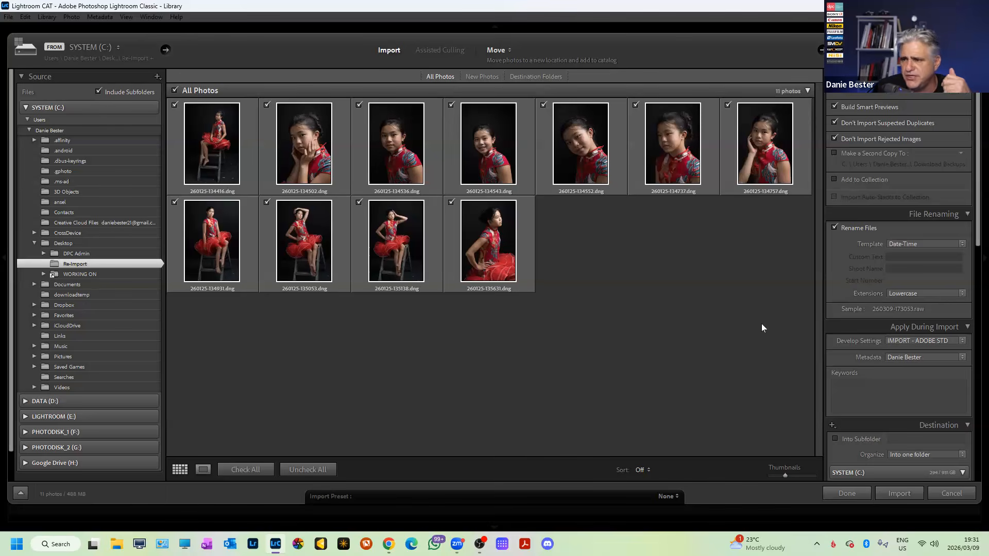
left_click(965, 245)
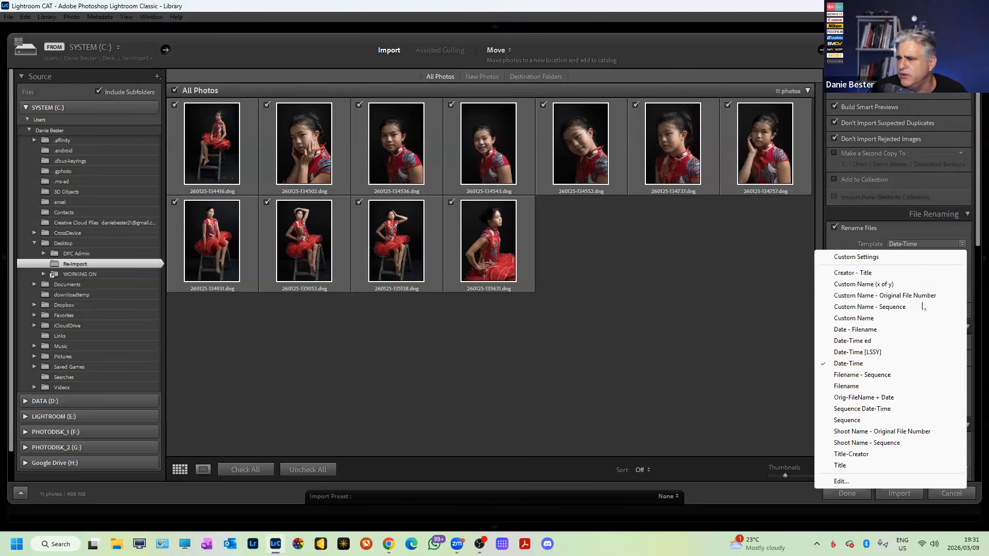
left_click(733, 347)
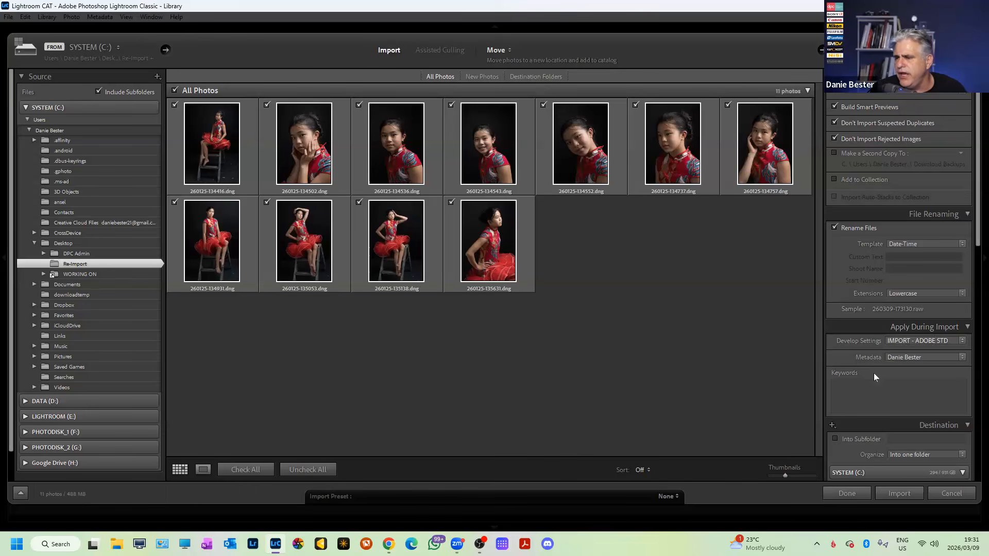
Choose the IMPORT - SONY STD user preset as the Develop Settings applied during import.
left_click(963, 342)
mouse_move(818, 67)
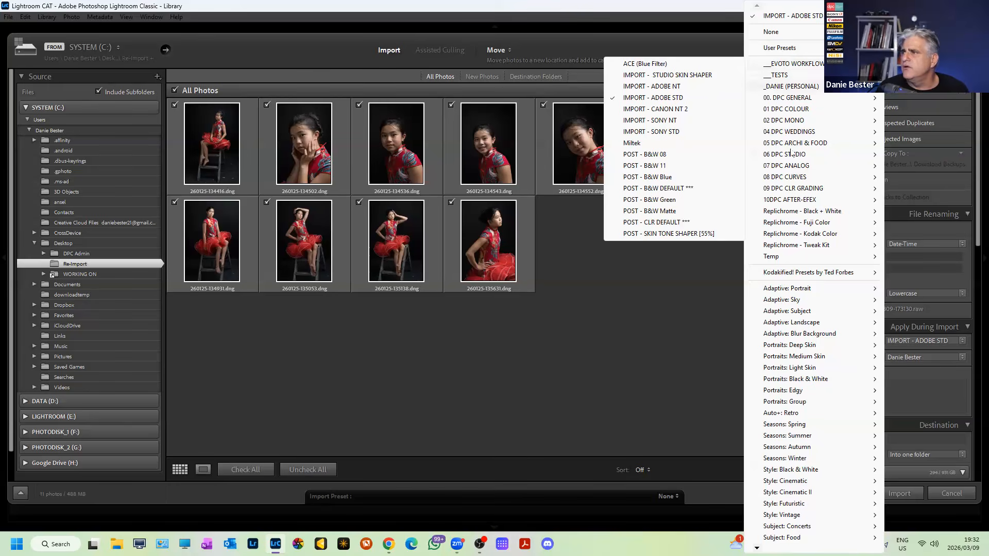
mouse_move(871, 146)
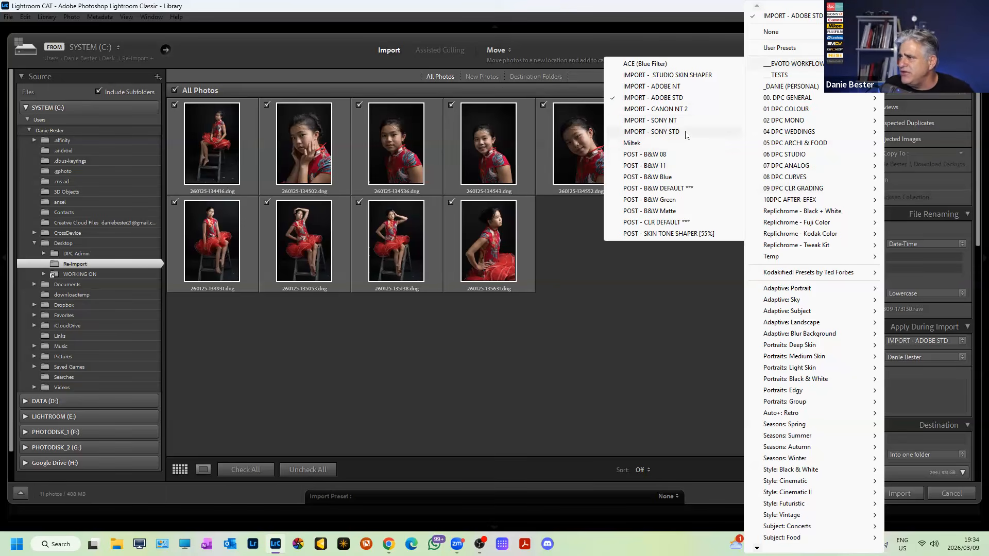
left_click(685, 133)
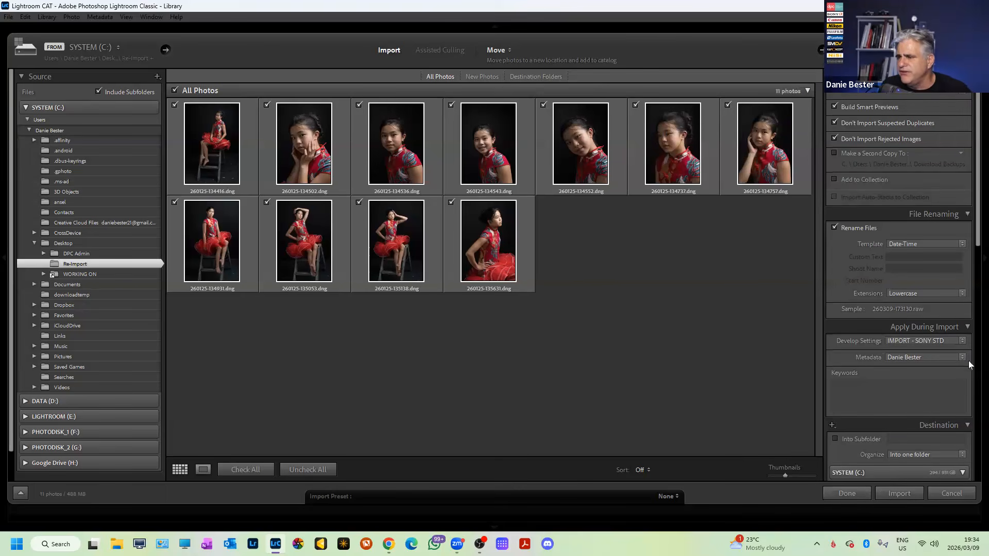
Add the model's full name as a keyword for the photos being imported.
left_click(917, 389)
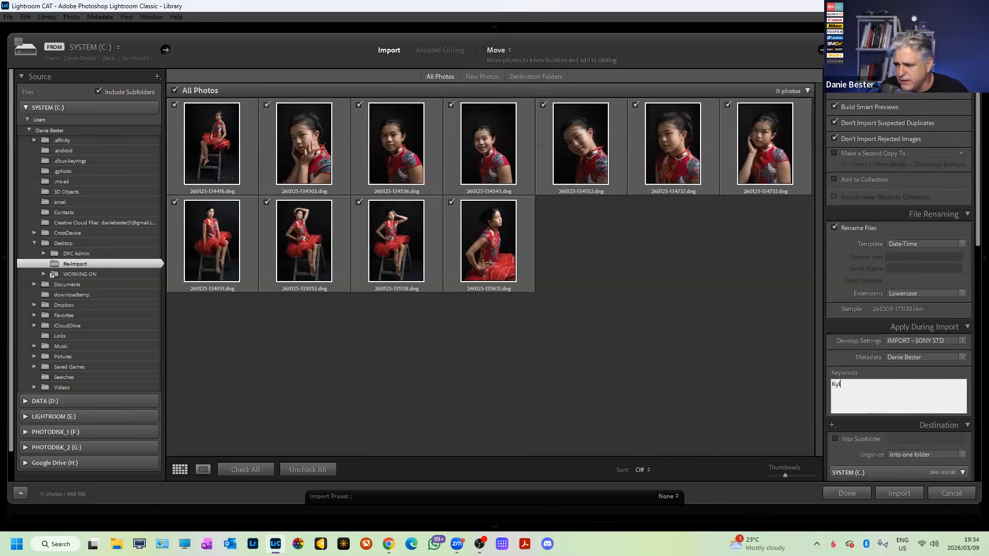
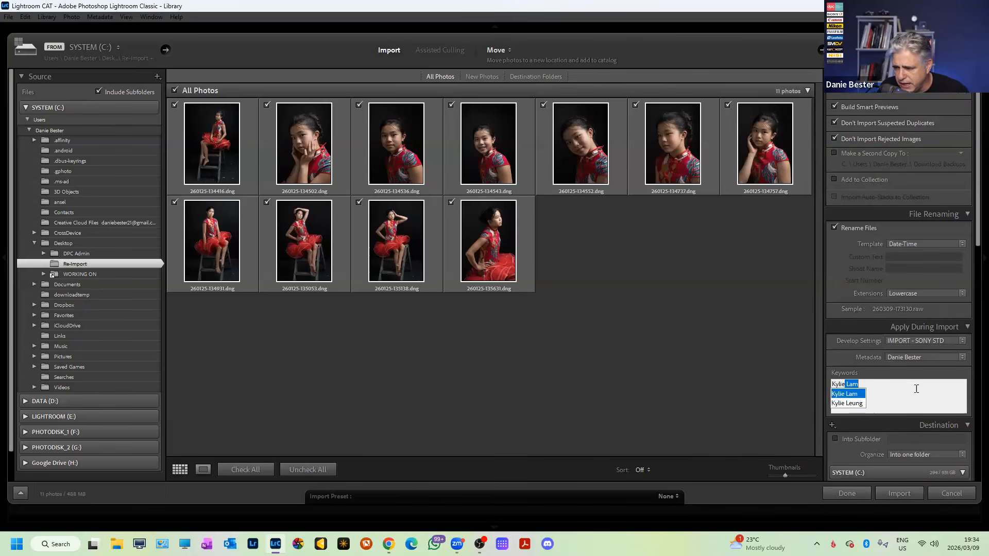
key("Down")
key("Return")
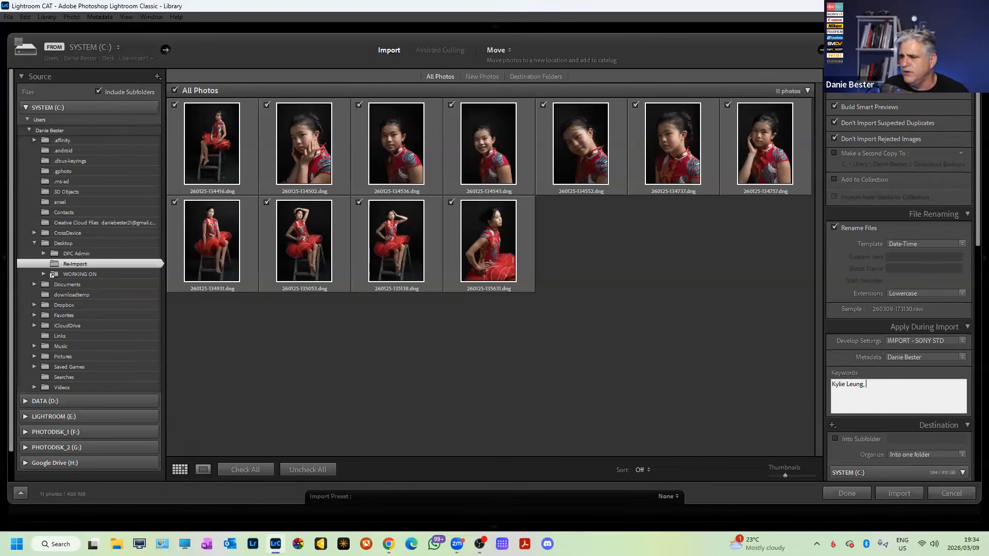
scroll(957, 278, "down", 3)
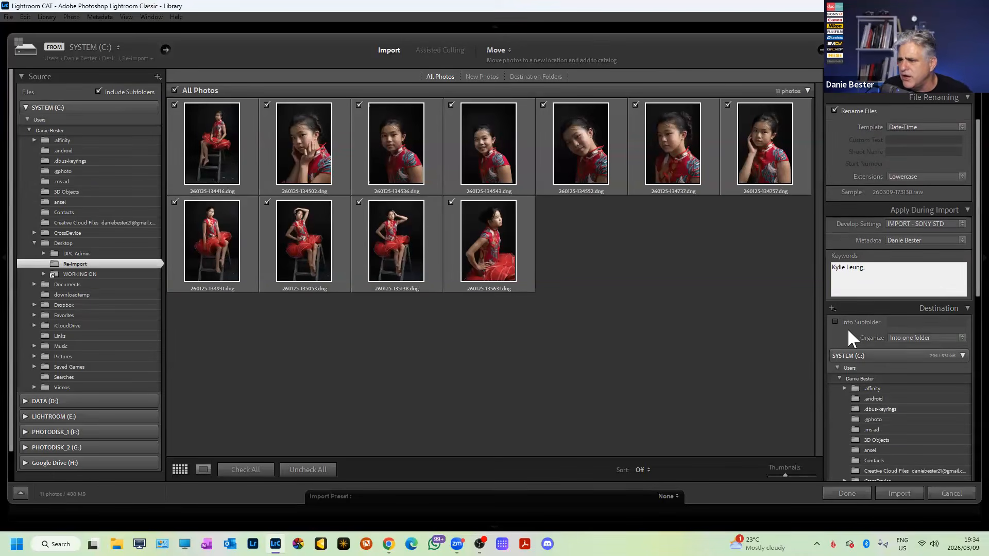
left_click(956, 336)
left_click(890, 374)
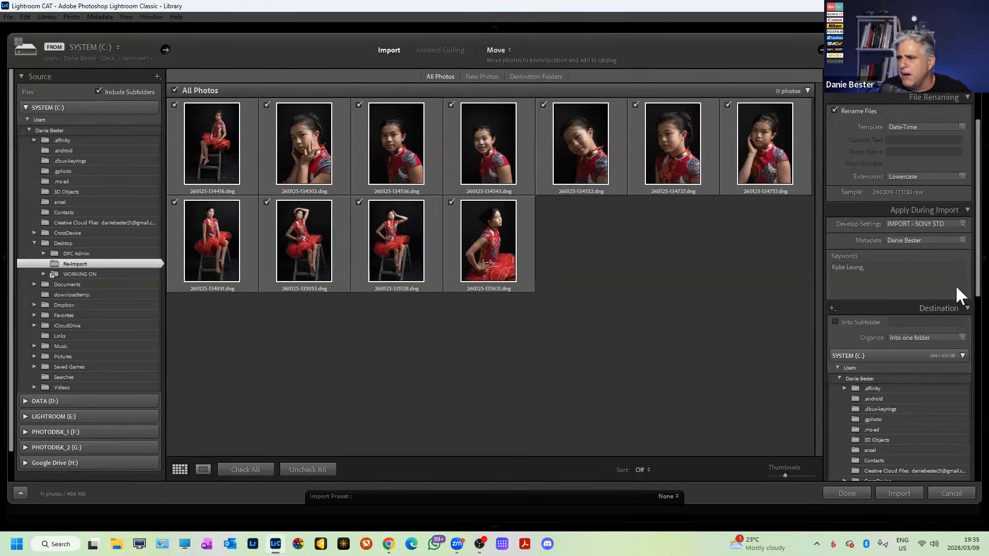
scroll(956, 319, "down", 3)
scroll(956, 351, "down", 4)
scroll(956, 416, "up", 8)
scroll(960, 276, "up", 2)
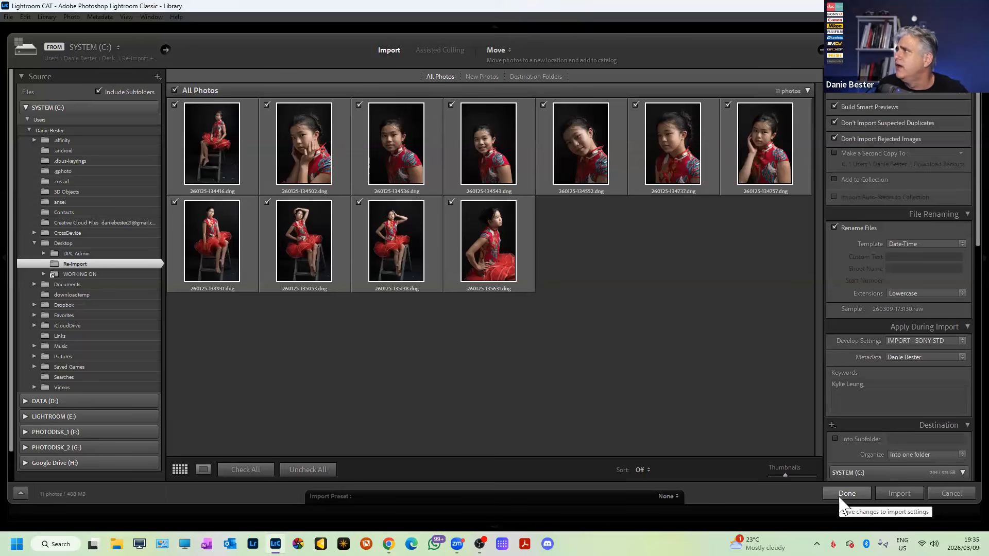
Switch the import transfer mode to Copy as DNG.
left_click(505, 50)
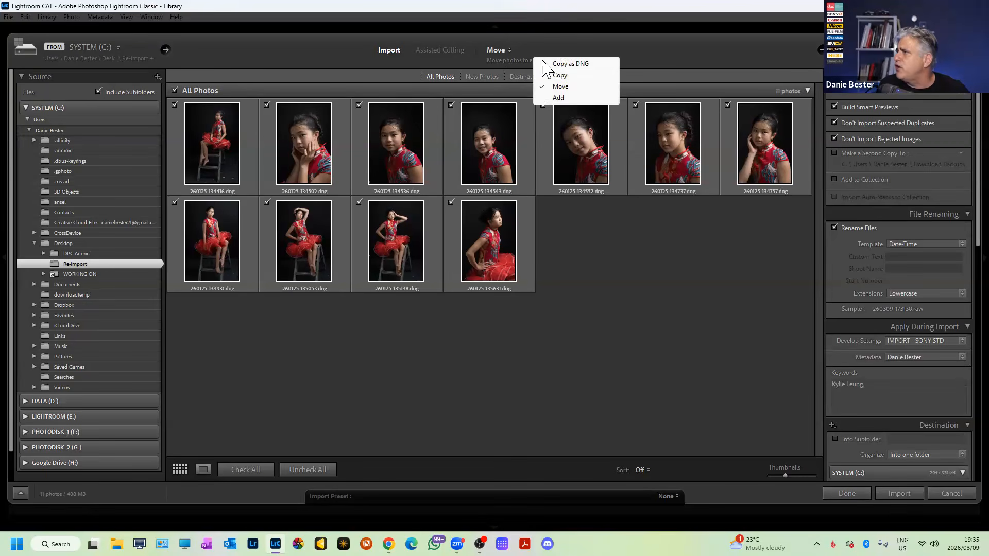
left_click(576, 65)
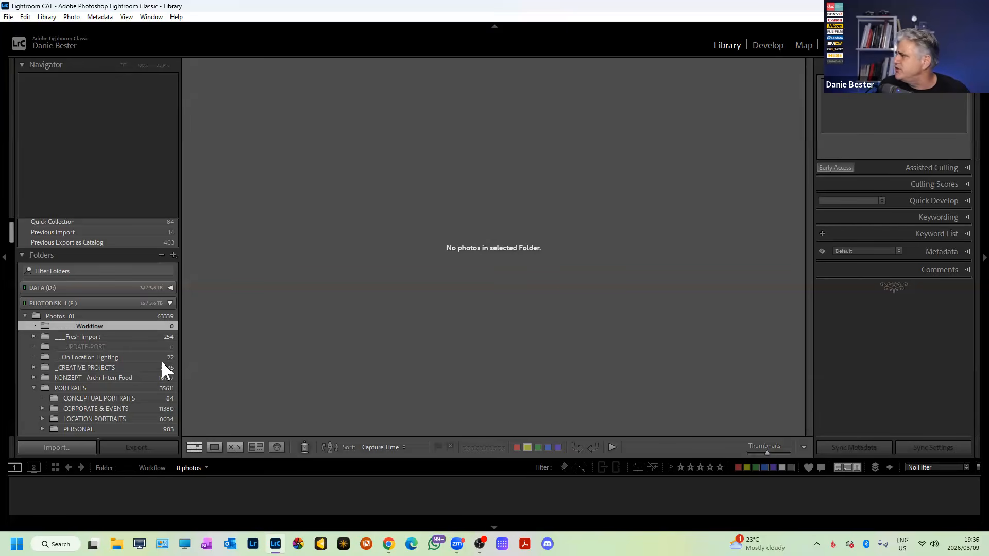
Bring up the Workflow folder's context menu and dismiss it without choosing anything.
right_click(122, 334)
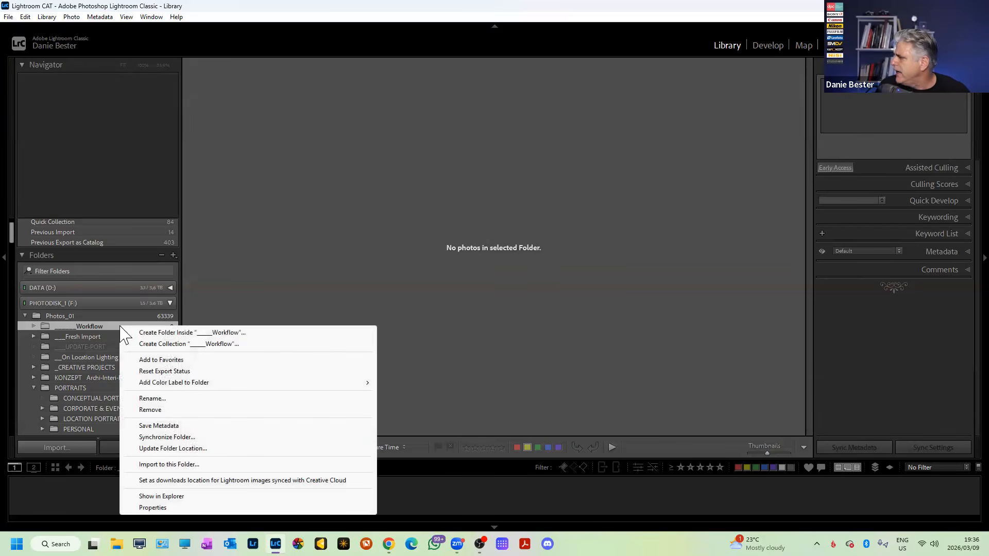
left_click(437, 319)
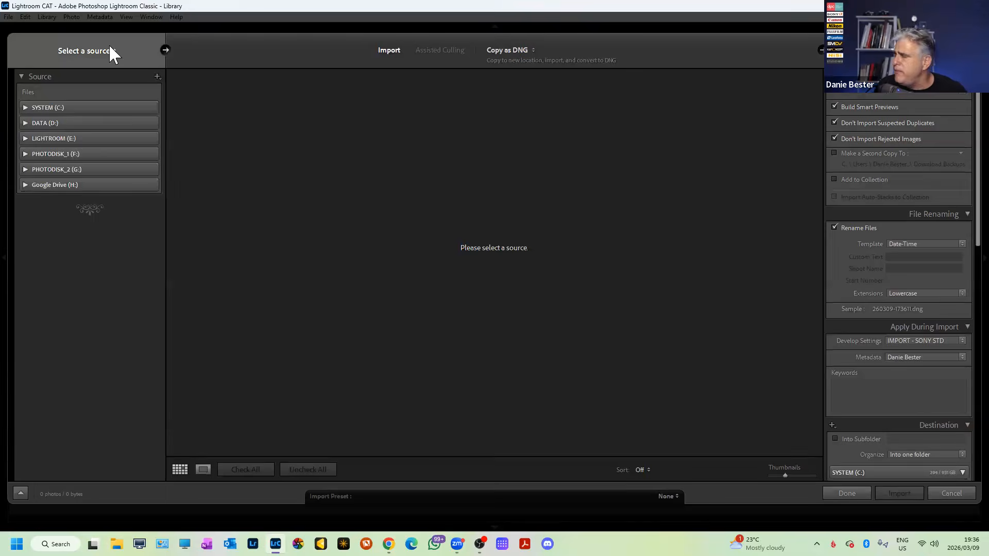
Set the import source to the Desktop's Re-Import folder.
left_click(105, 49)
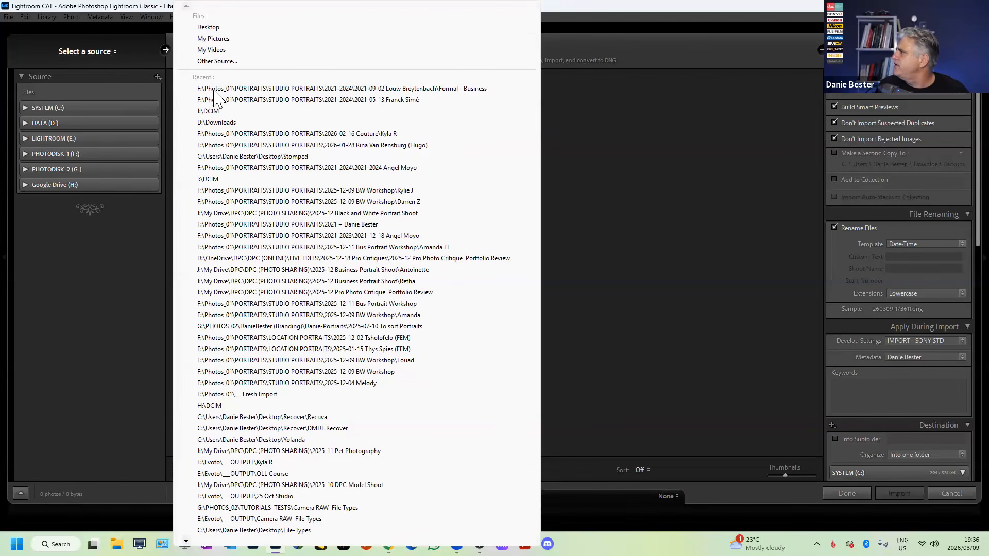
left_click(208, 27)
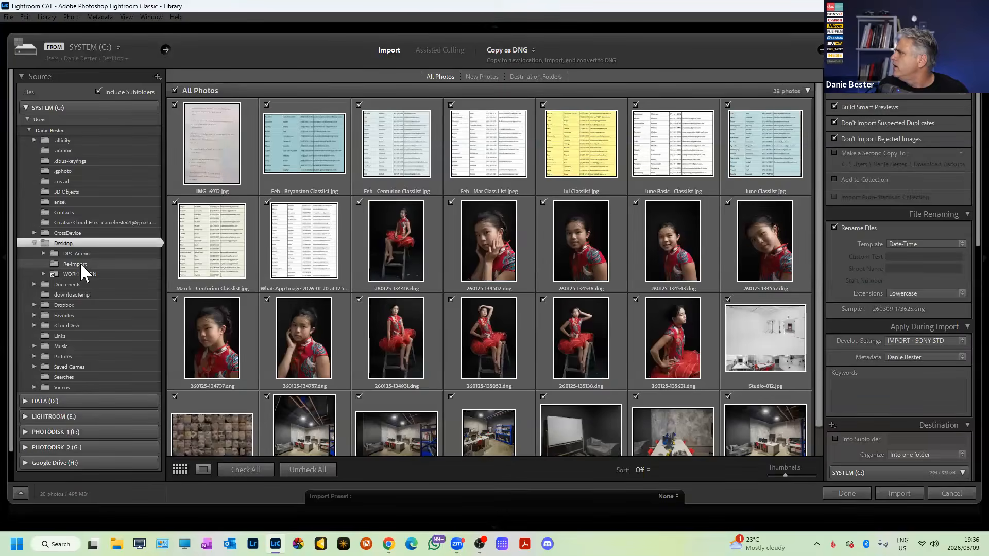
left_click(79, 263)
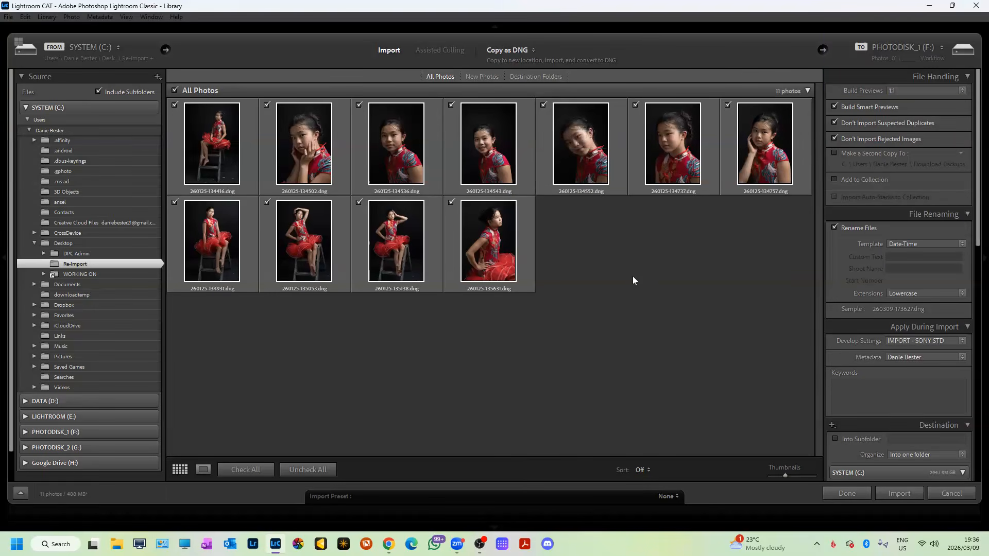
Change the import transfer mode from Copy as DNG to Move.
left_click(528, 51)
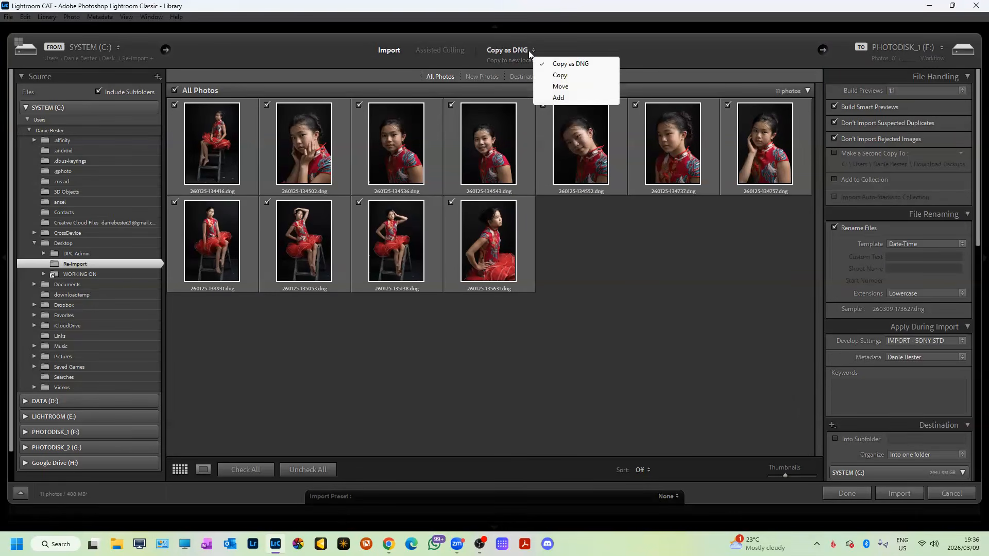
left_click(567, 87)
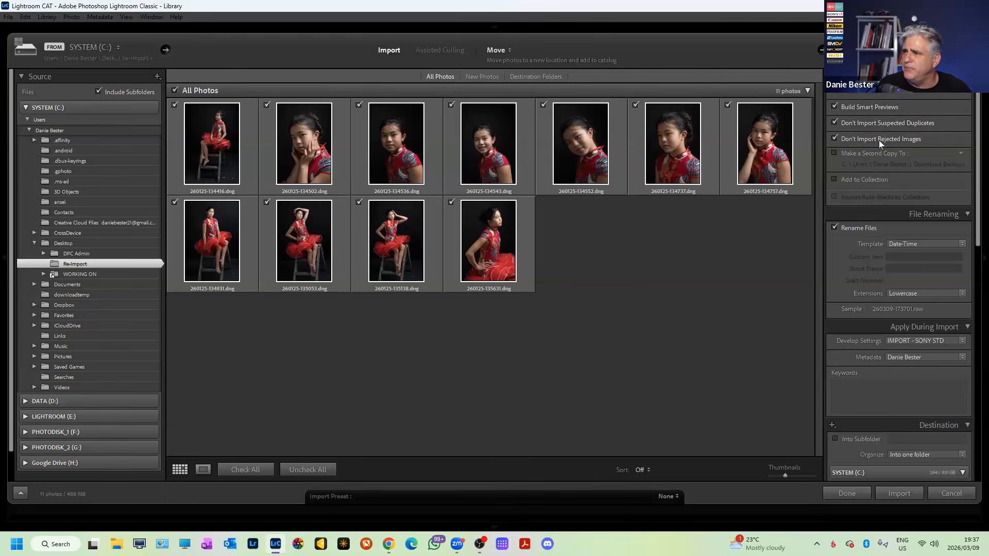
left_click_drag(976, 166, 942, 217)
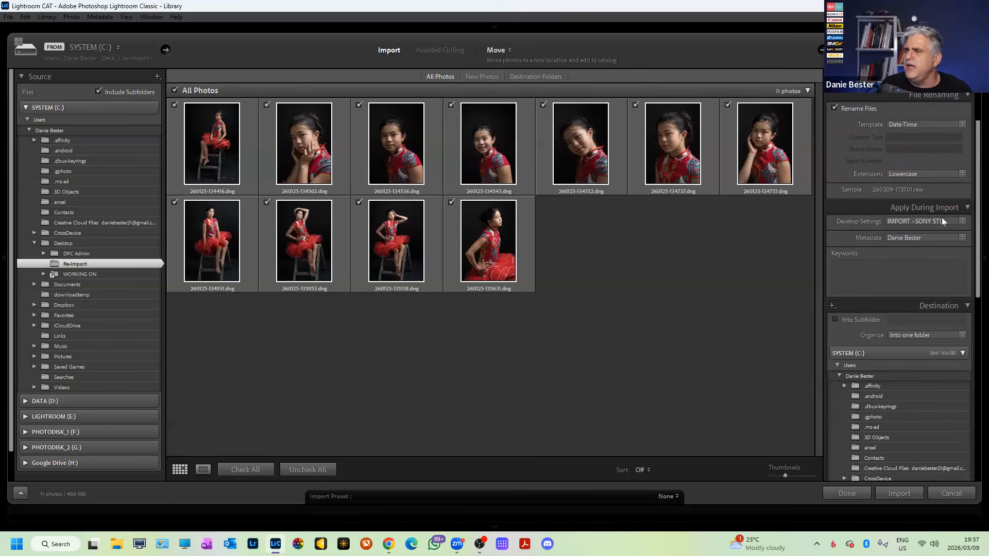
Tag the import with the model's full-name keyword, correcting a typo along the way.
left_click(918, 262)
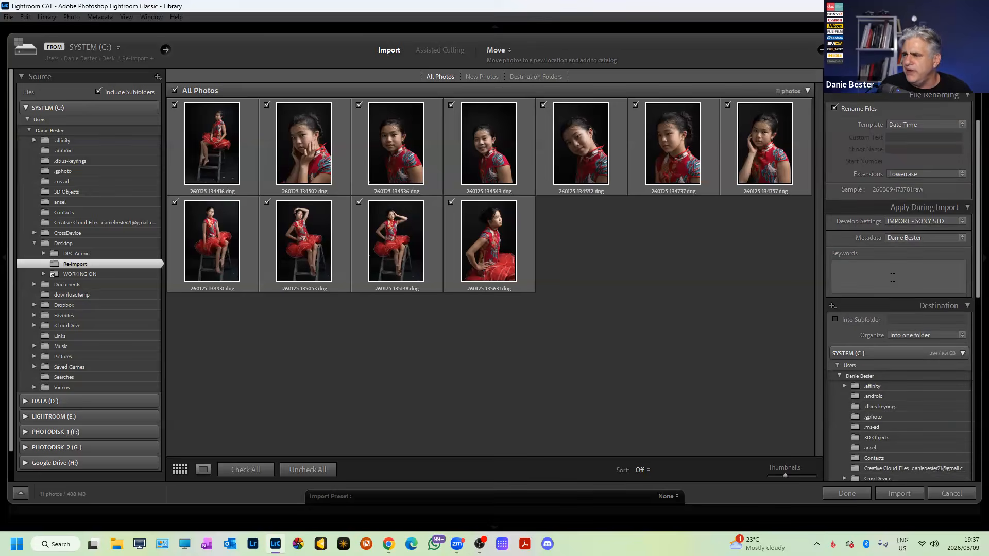
type("Ku;l")
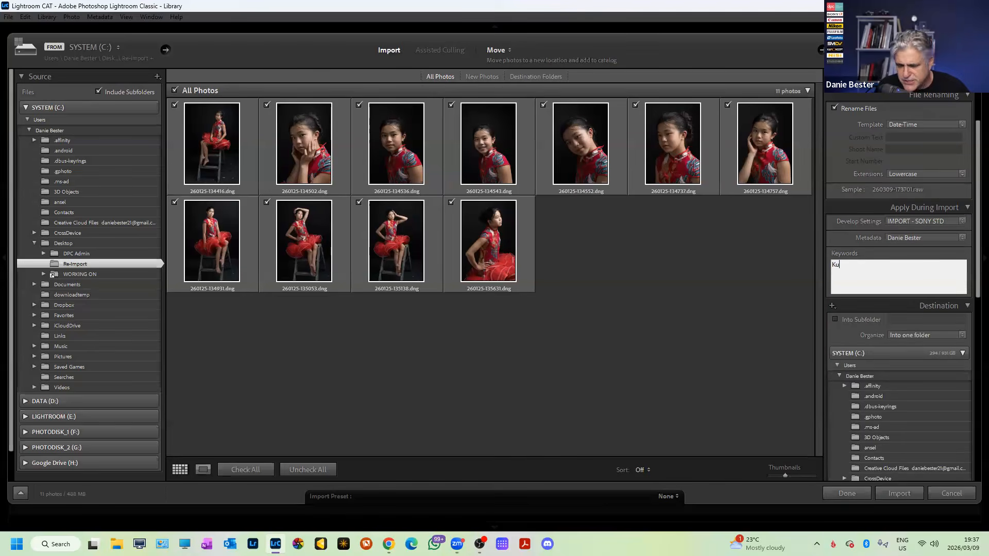
key("BackSpace")
key("BackSpace")
key("BackSpace")
key("BackSpace")
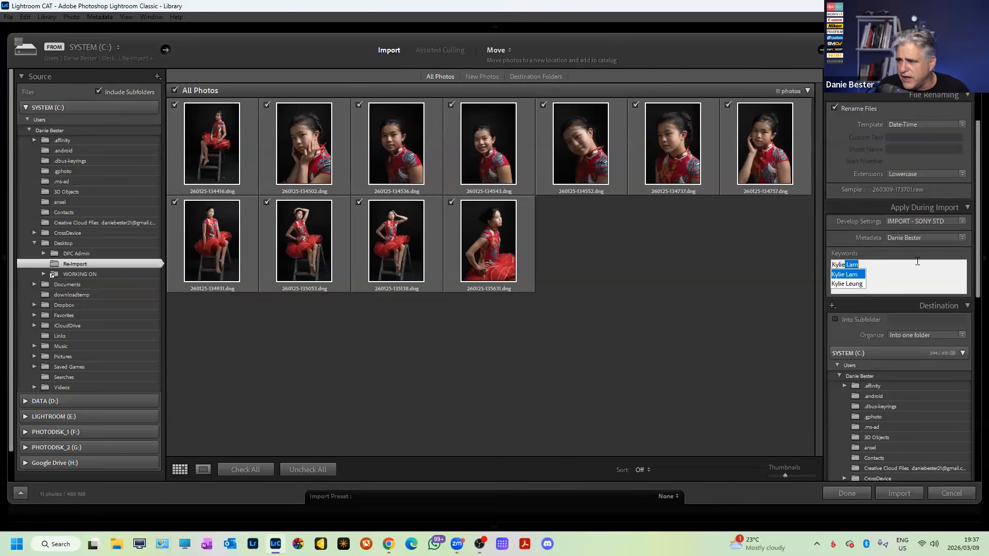
left_click(851, 284)
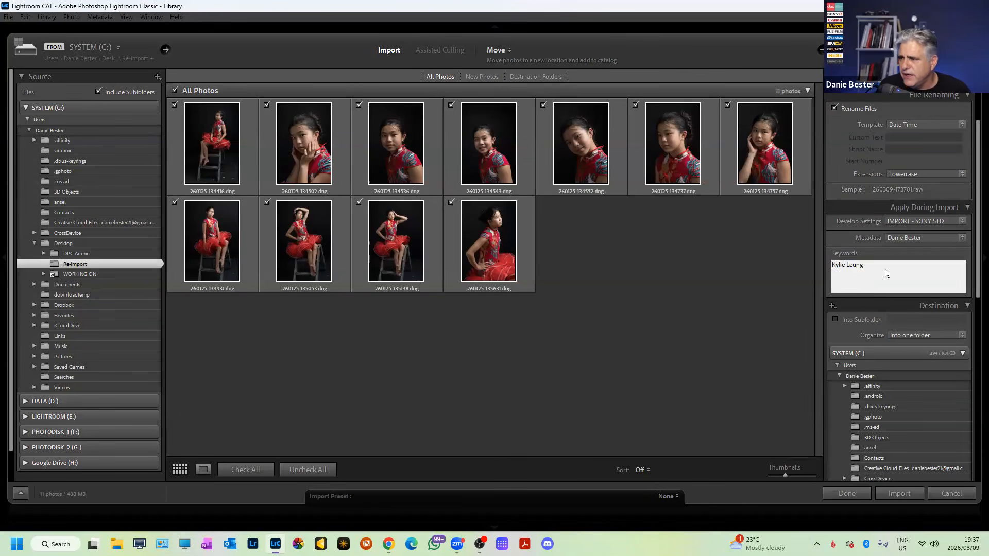
left_click(894, 265)
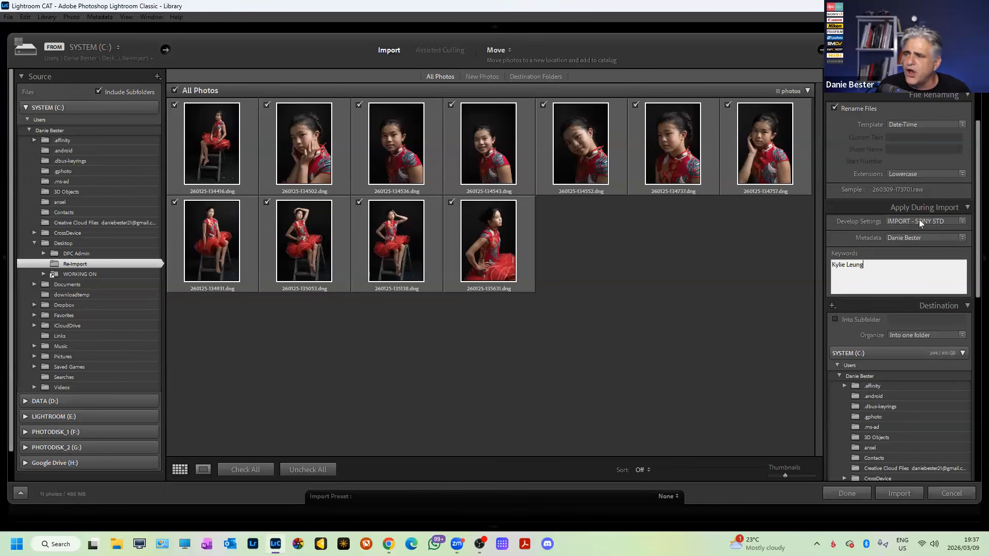
Keep the IMPORT - SONY STD develop preset and import the 11 checked photos.
left_click(959, 224)
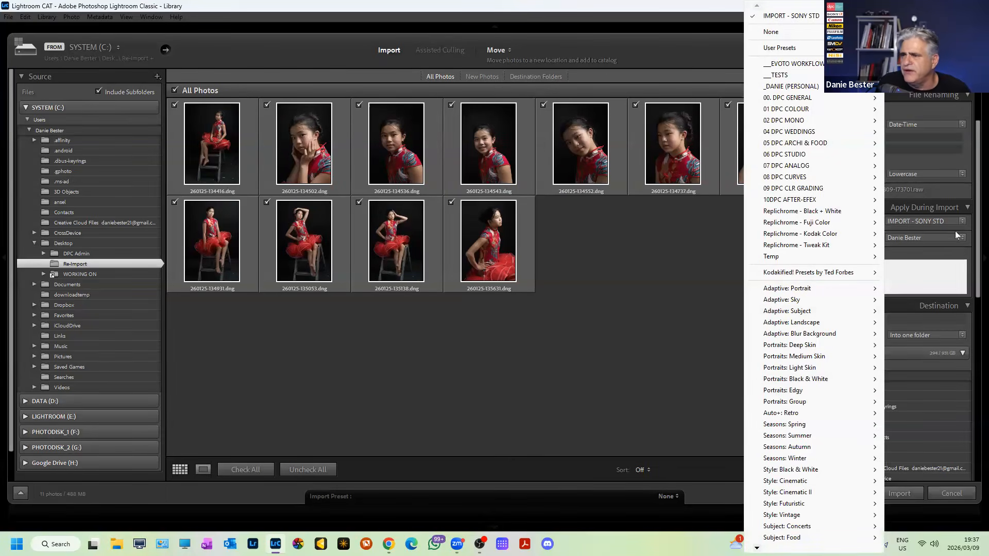
left_click(968, 225)
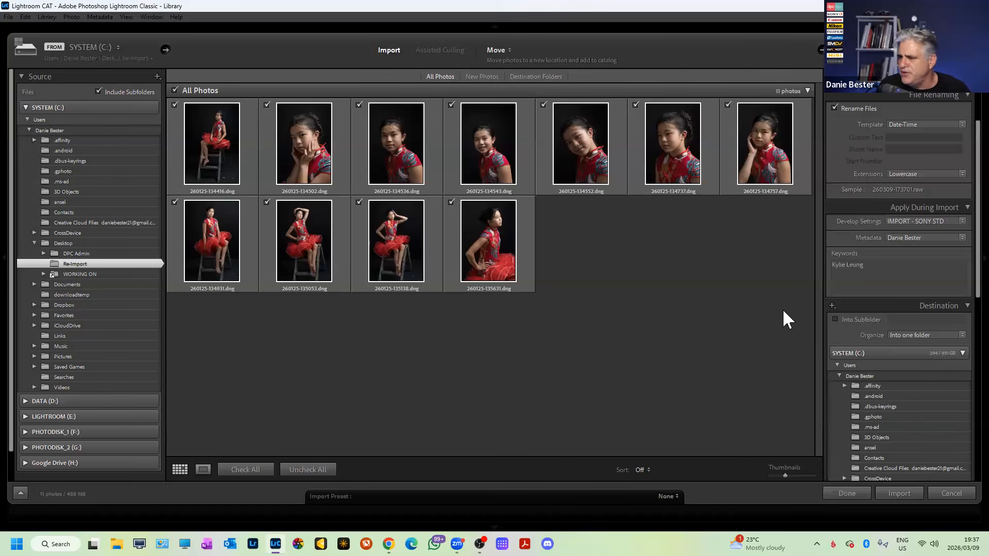
left_click(907, 493)
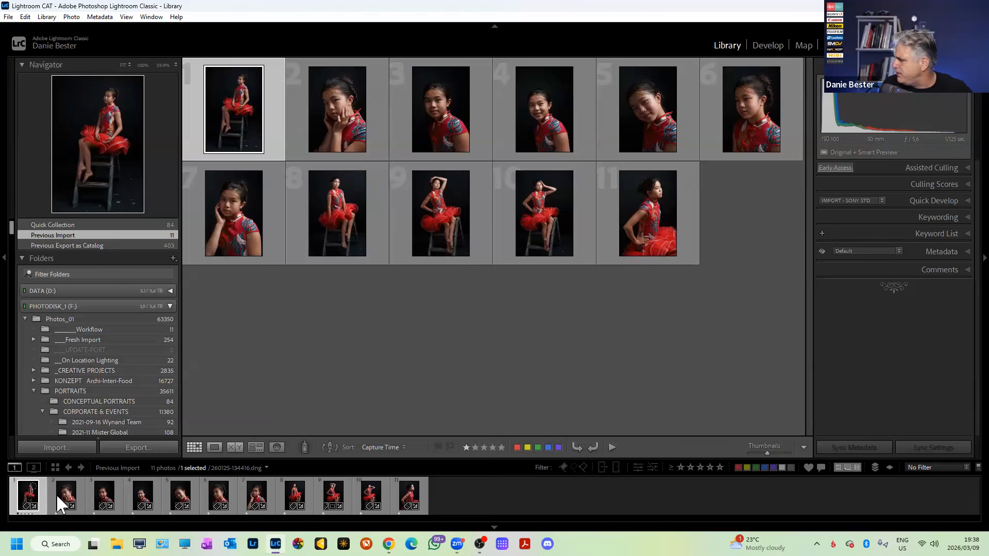
Reset all 11 imported photos to 0 stars and show the first in Loupe view.
key("ctrl+a")
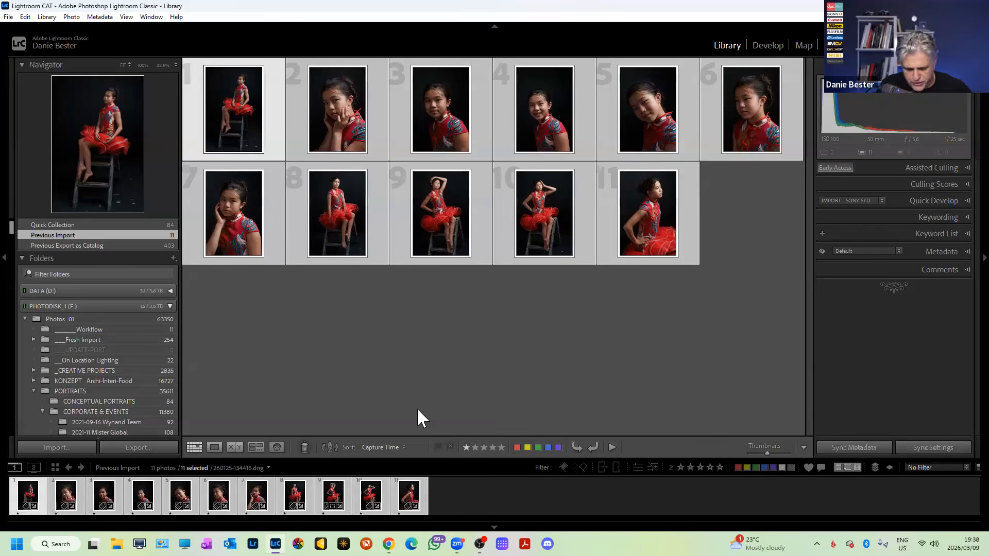
key("0")
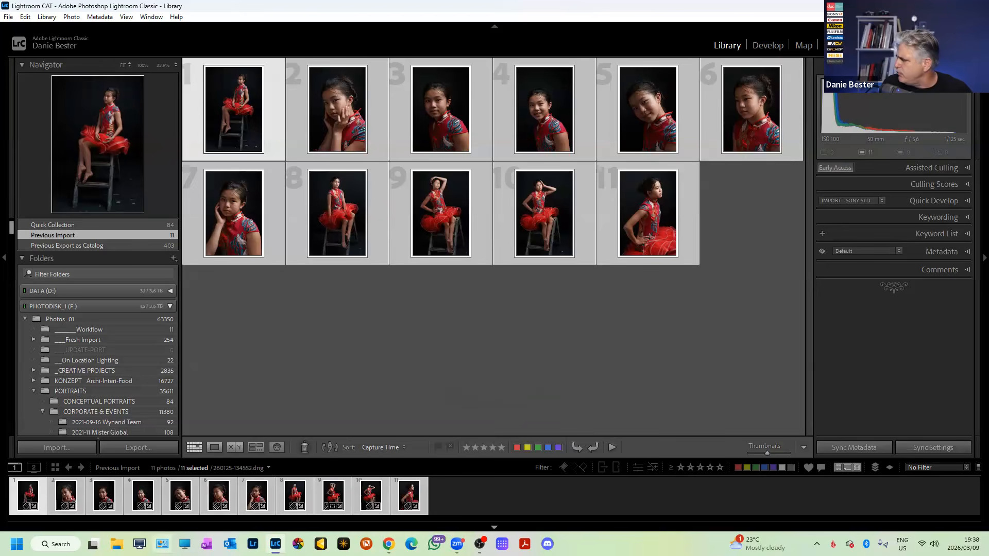
key("e")
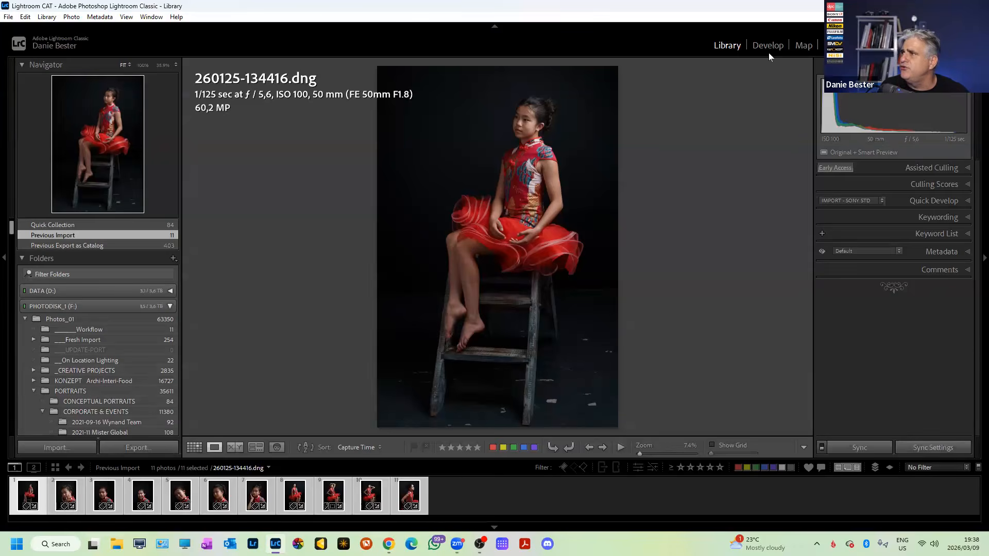
Turn on Assisted Culling with Subject Focus and Eye Focus.
left_click(968, 168)
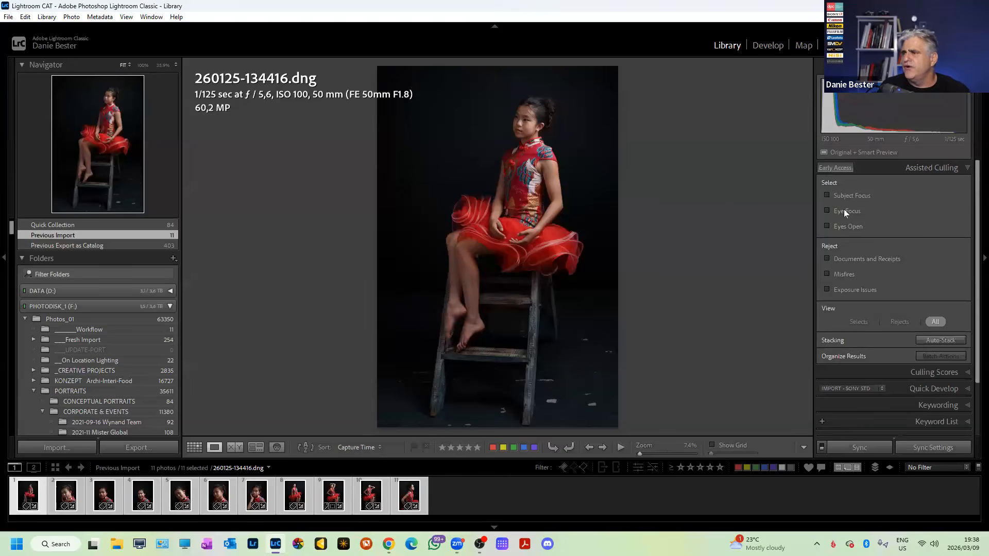
left_click(836, 195)
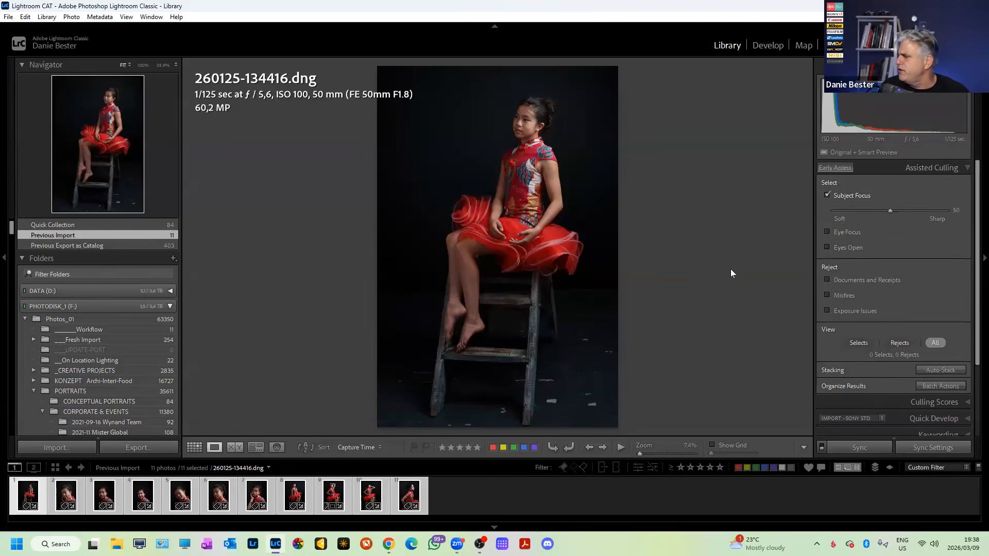
left_click(827, 231)
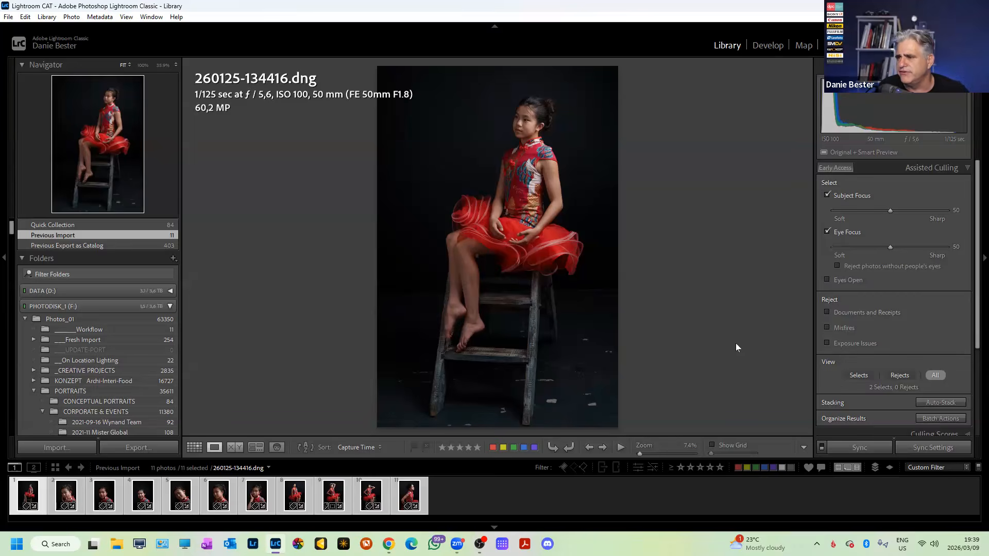
scroll(973, 305, "down", 2)
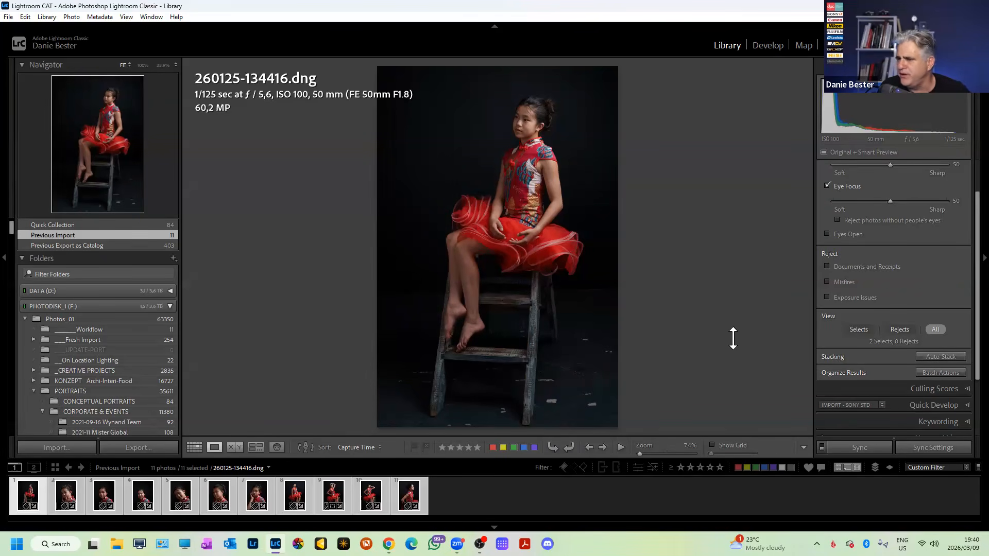
scroll(961, 304, "down", 3)
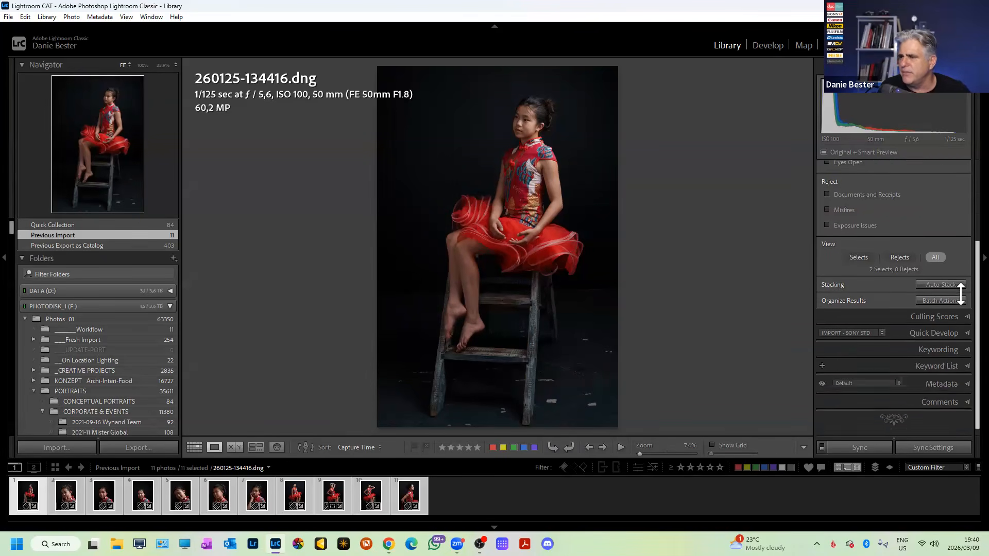
scroll(961, 293, "up", 2)
scroll(960, 308, "up", 1)
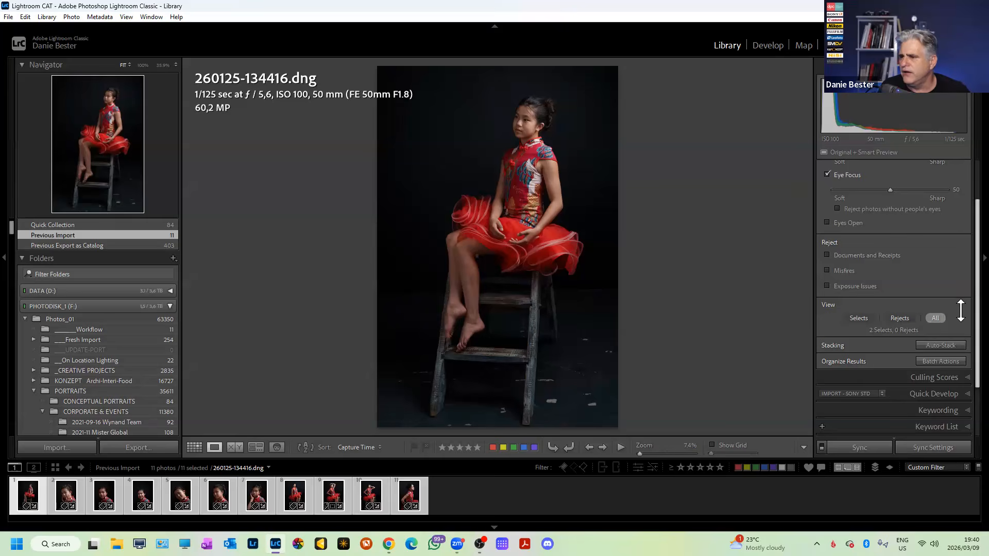
Compare the Selects and Rejects views, then collapse Assisted Culling to clear its filter.
left_click(859, 318)
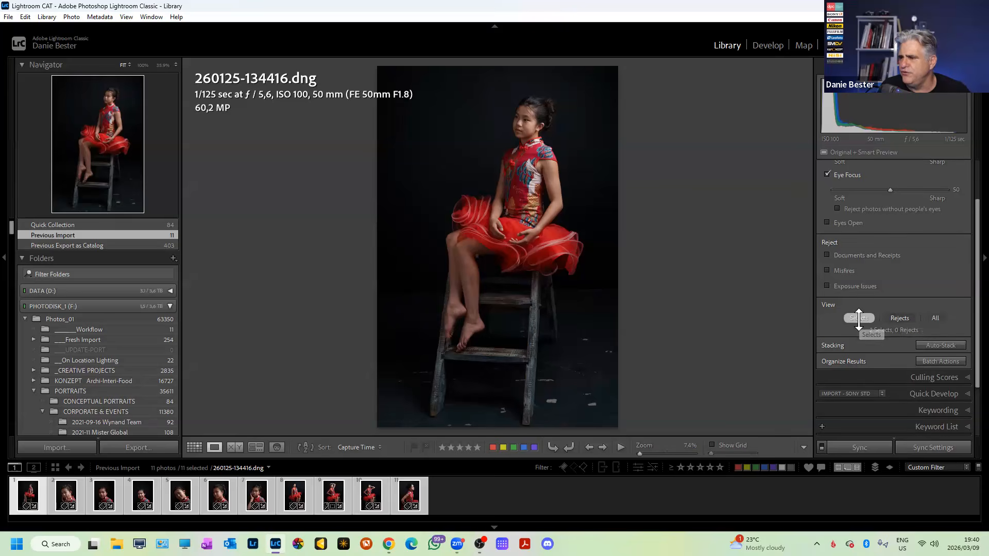
left_click(899, 318)
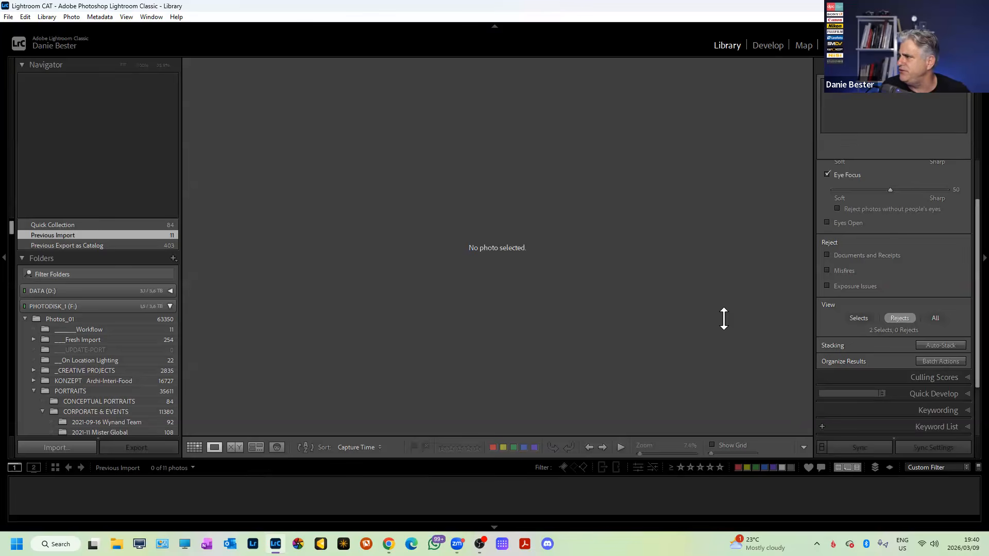
left_click(867, 317)
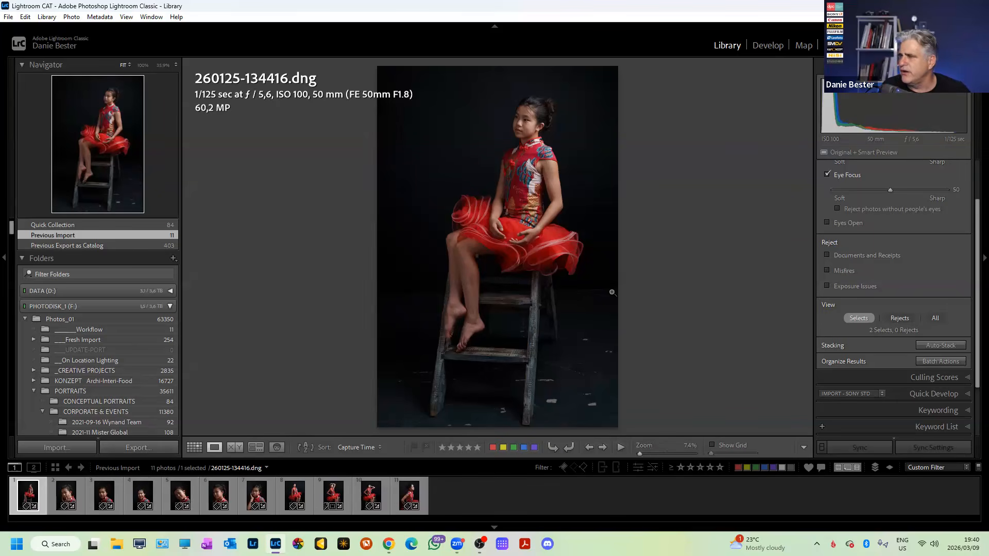
scroll(960, 280, "up", 1)
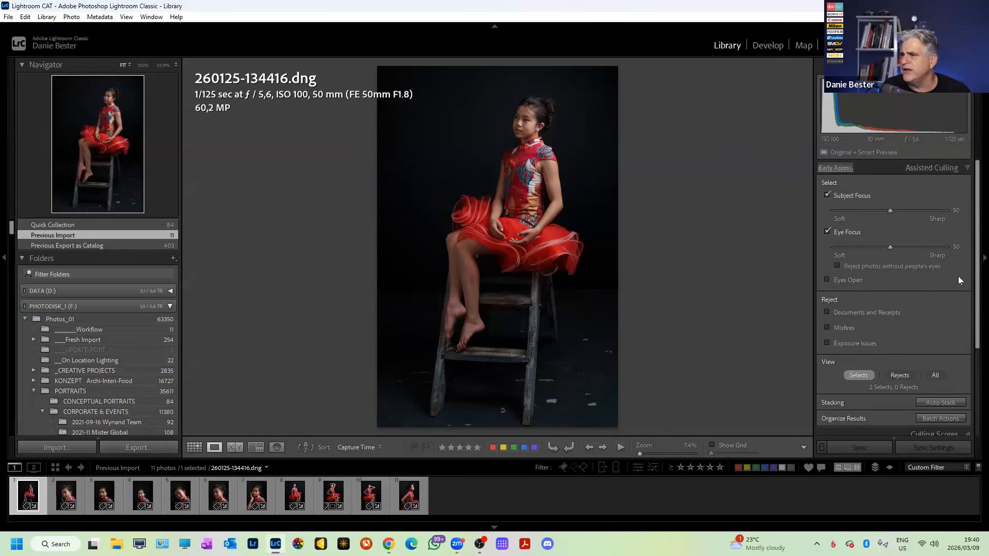
left_click(968, 168)
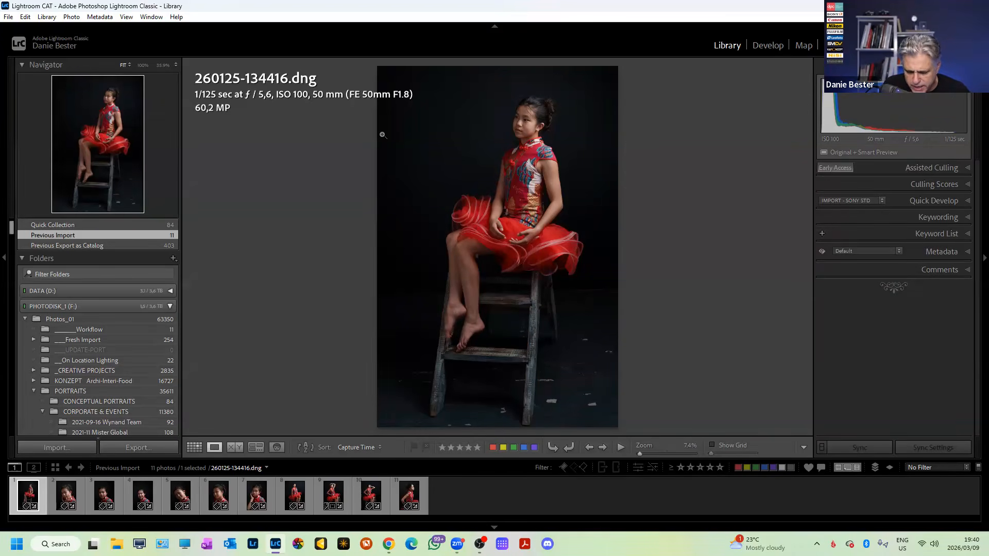
Step through the shoot's photos and mark photo 10 as rejected.
key("Right")
key("Right")
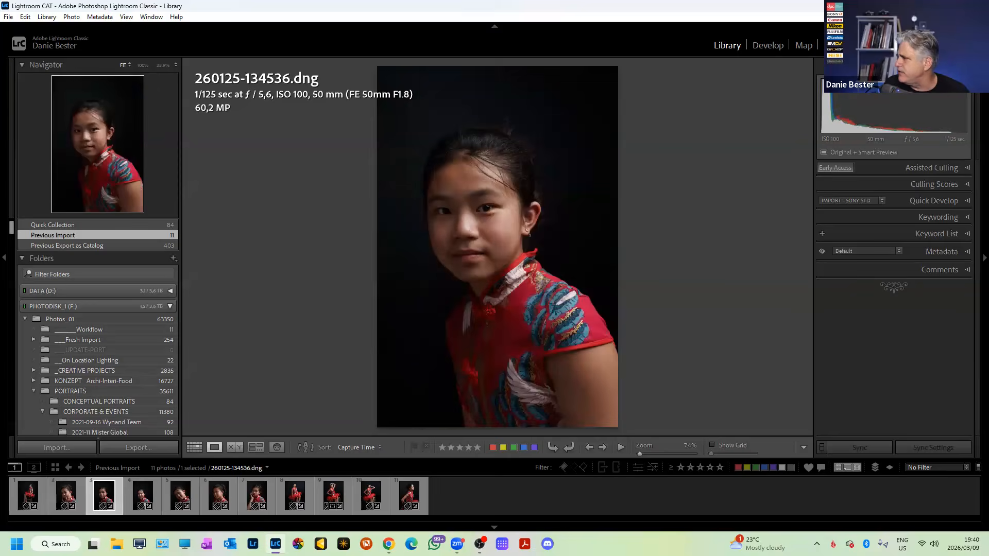
key("Right")
key("Right")
key("Left")
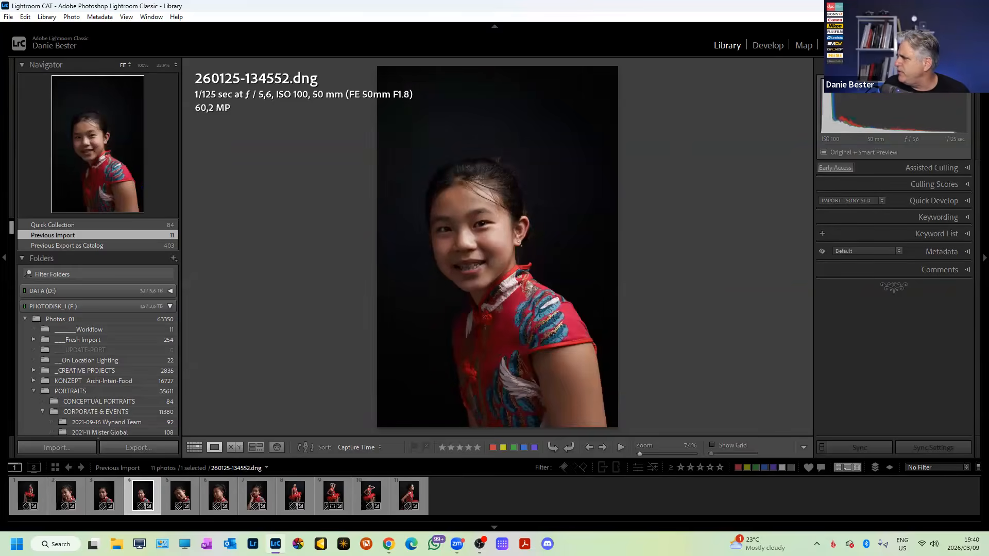
key("Right")
key("Right")
key("Right")
key("Right")
key("Right")
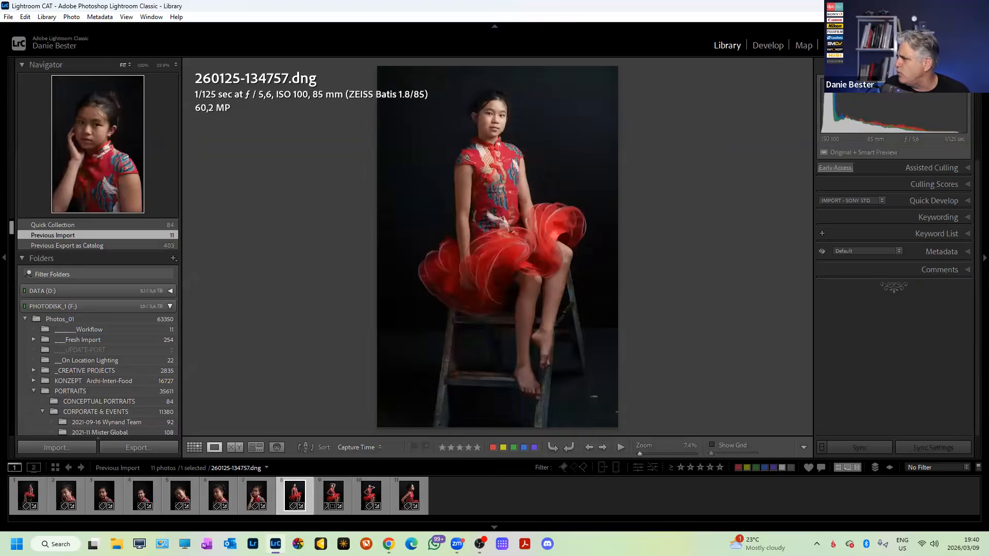
key("Right")
key("Right")
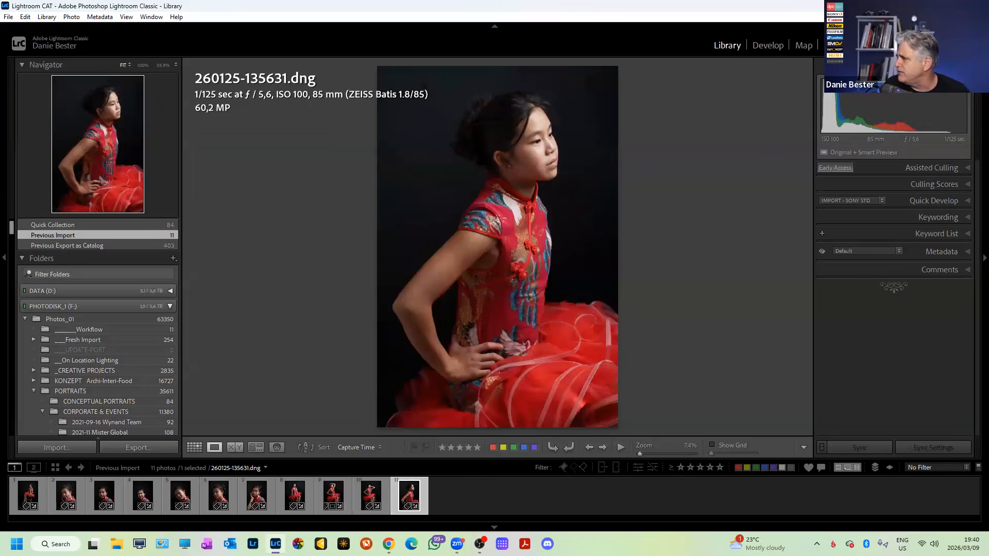
key("Left")
key("Left")
key("Left")
key("Left")
key("Left")
key("Left")
key("Left")
key("Left")
key("Left")
key("Left")
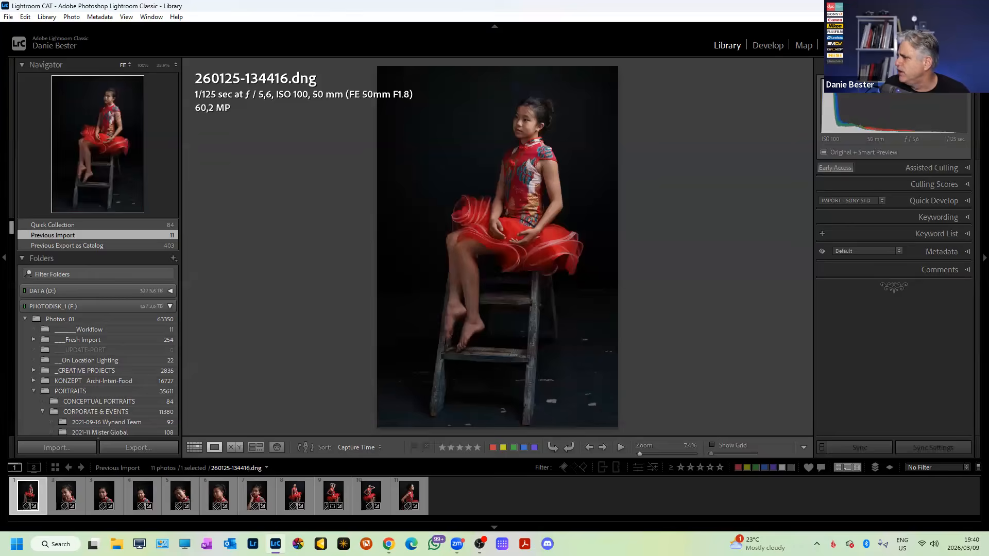
key("Right")
key("Right")
key("Right")
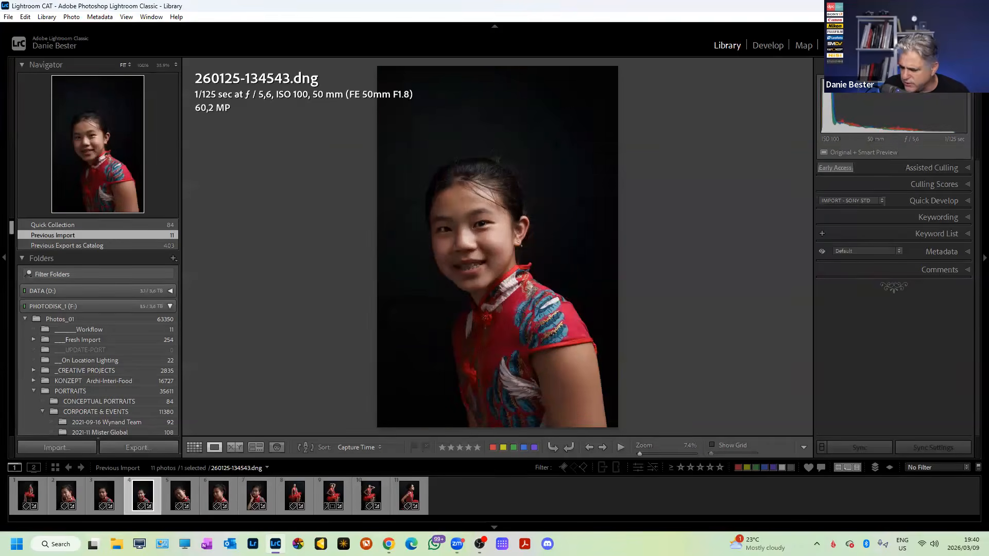
key("Right")
key("Right")
key("Right")
key("Right")
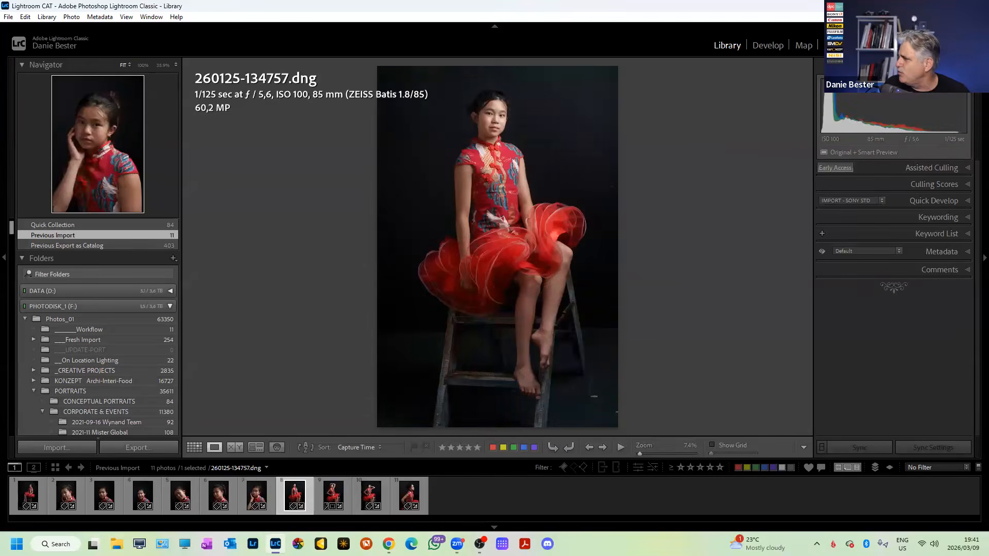
key("Left")
key("Right")
key("Right")
key("Right")
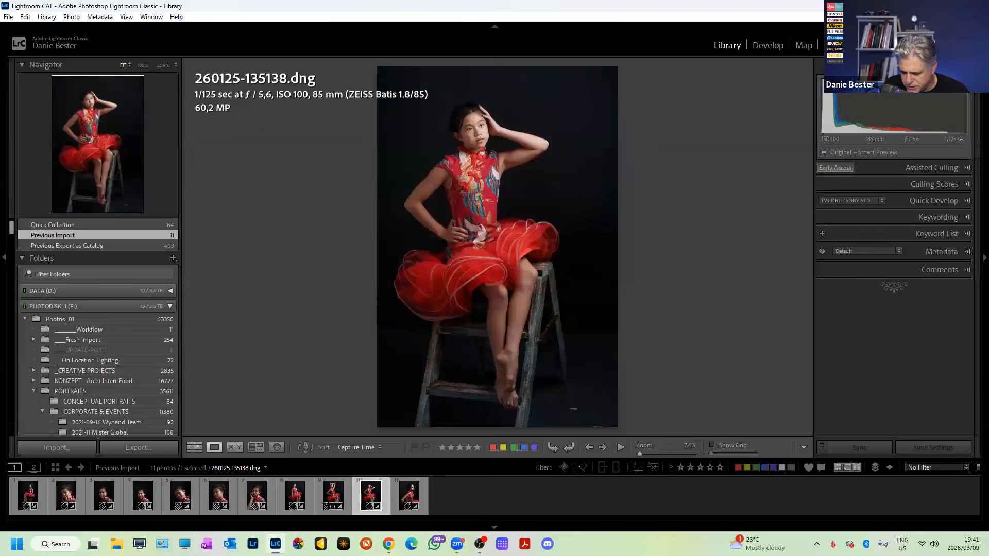
key("x")
key("Left")
key("Left")
key("Left")
key("Left")
key("Left")
key("Left")
key("Left")
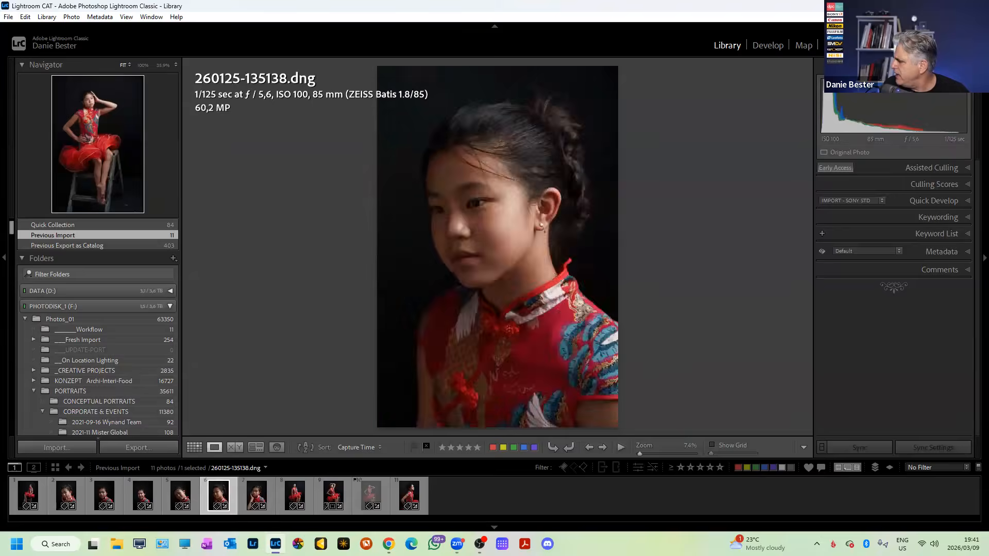
key("Left")
key("Left")
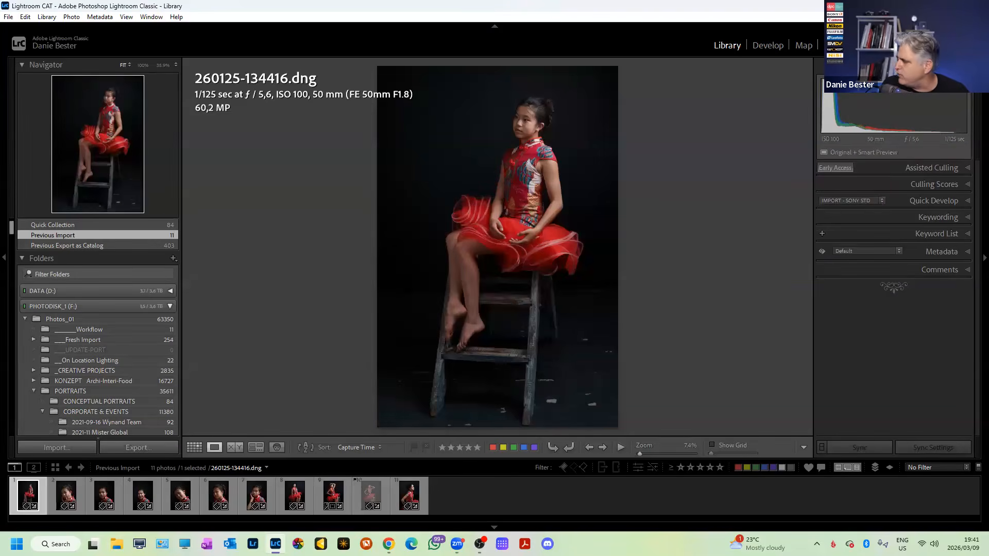
key("1")
key("1")
key("1")
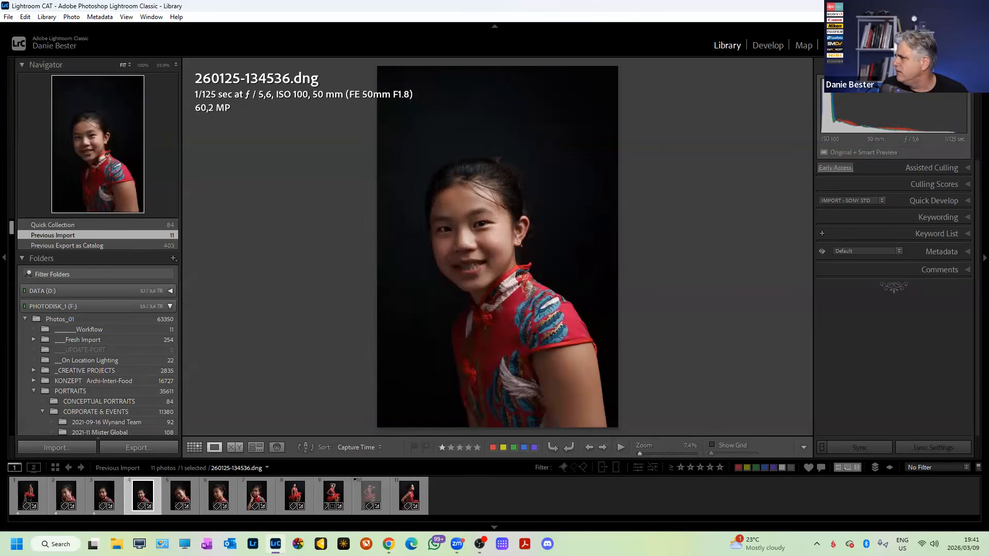
key("1")
key("1")
key("1")
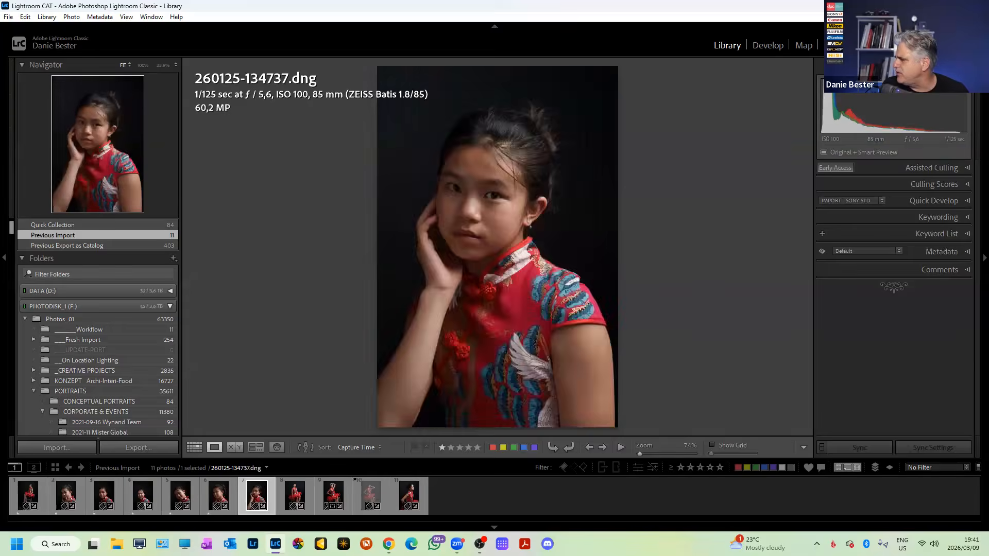
key("1")
key("1")
key("1")
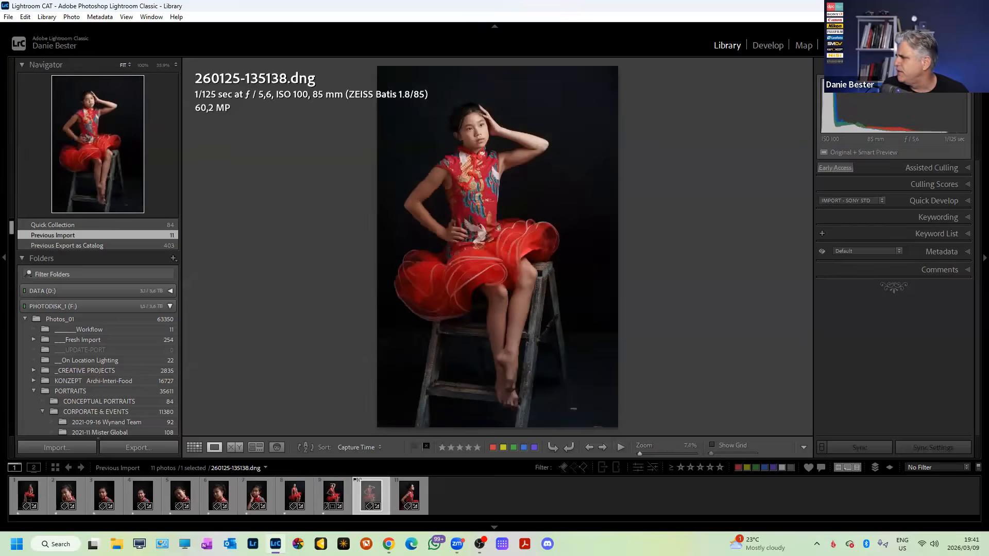
key("Right")
key("1")
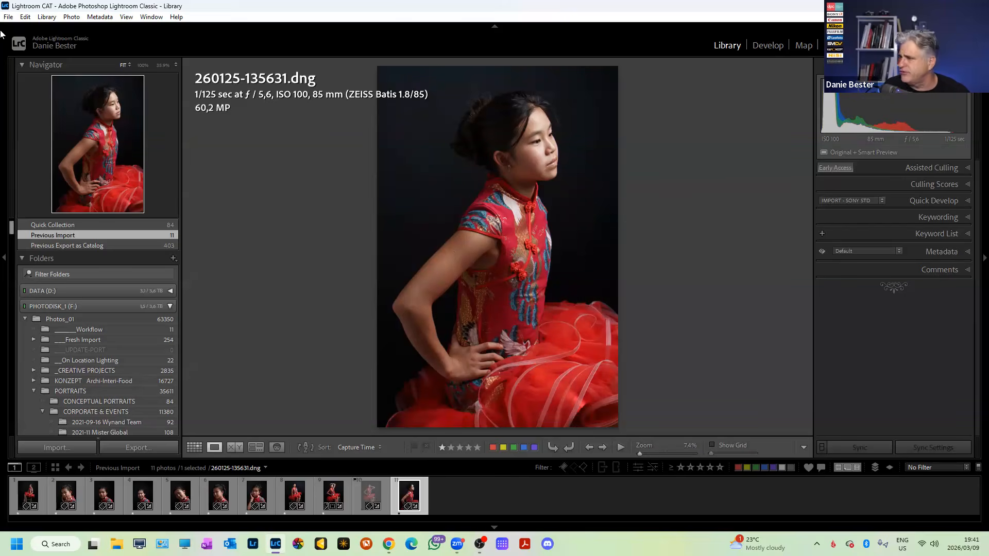
scroll(116, 383, "down", 8)
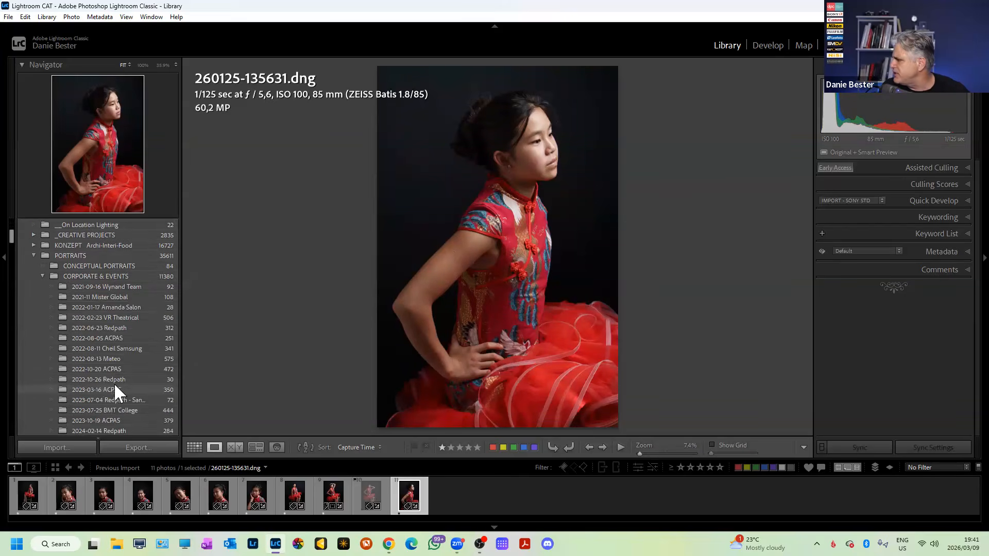
scroll(129, 380, "down", 3)
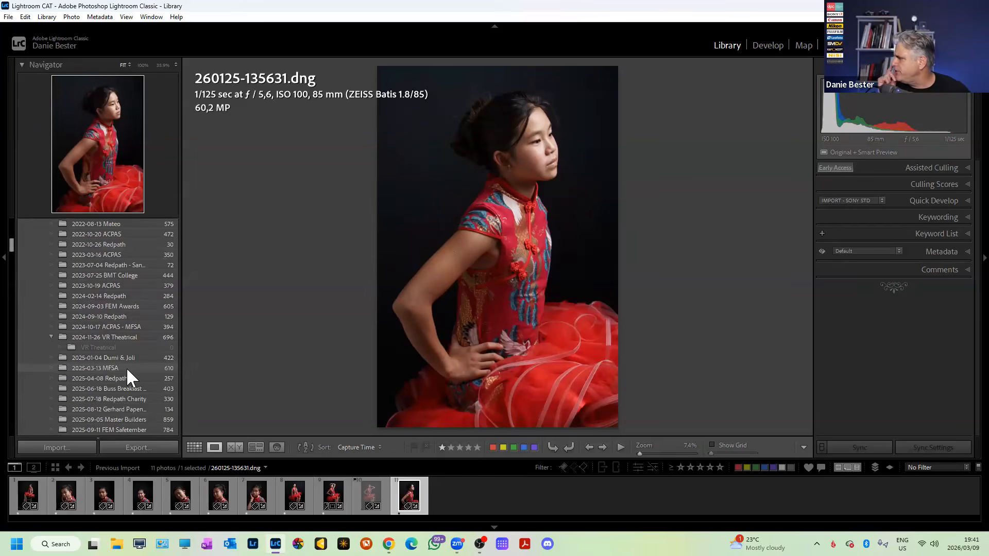
scroll(138, 360, "down", 5)
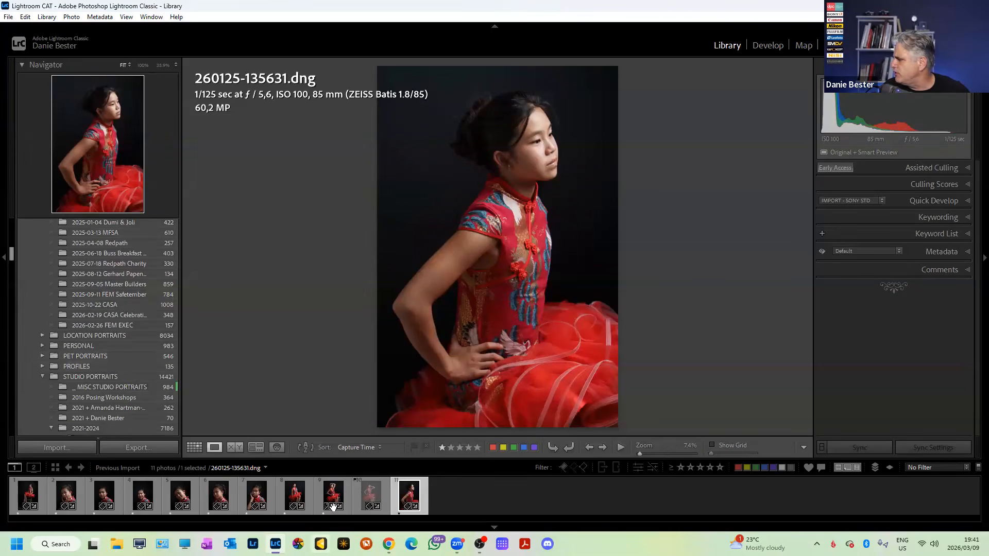
left_click(46, 493)
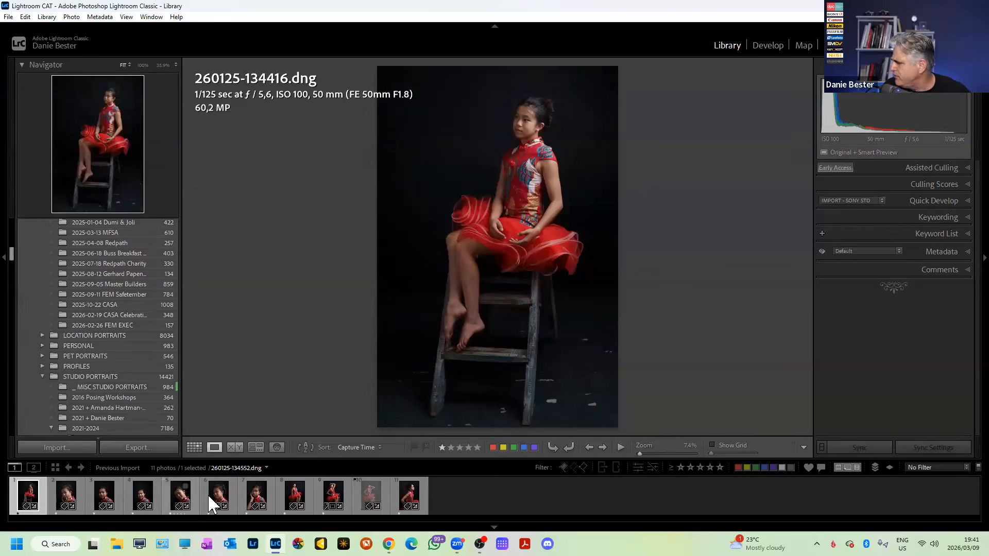
left_click(76, 504)
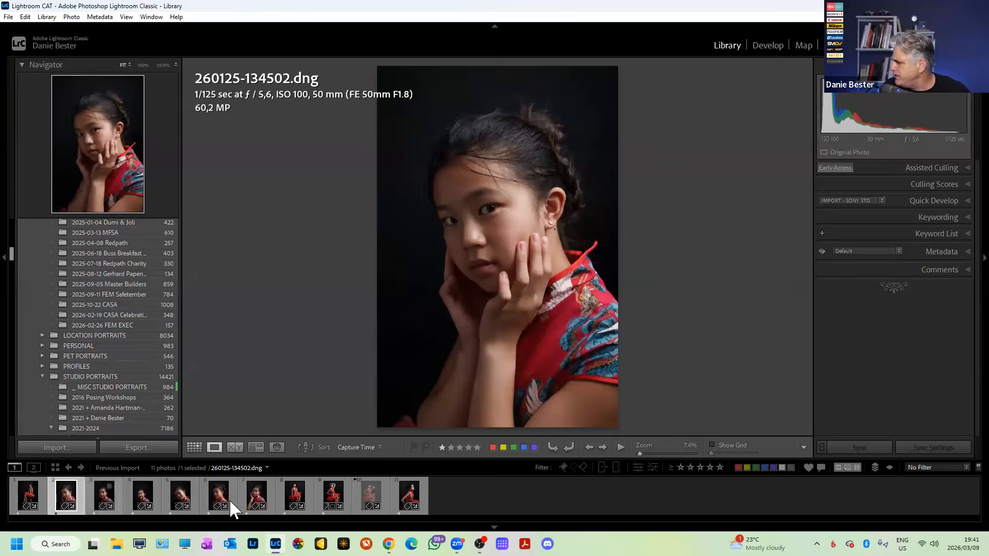
left_click(230, 499, "shift")
left_click(277, 448)
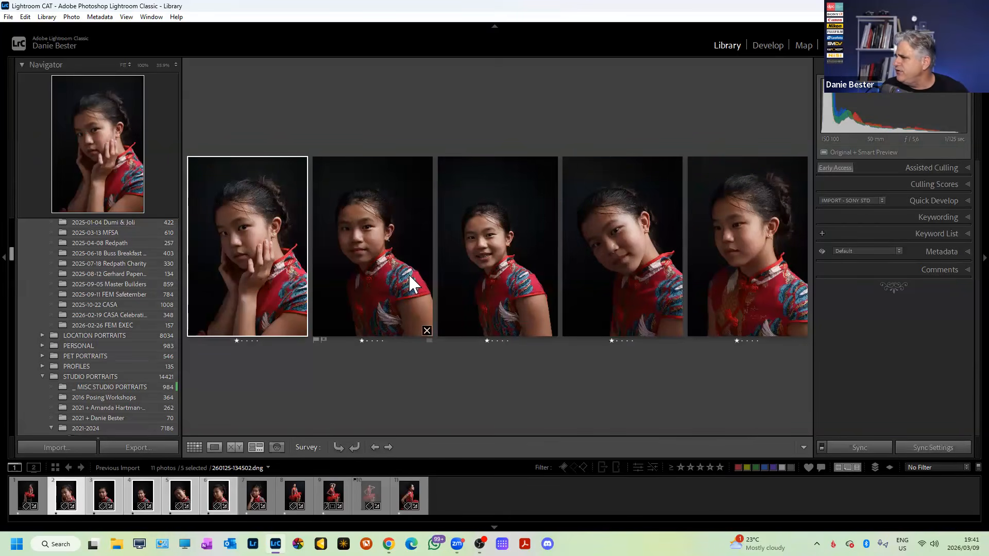
left_click(373, 239)
key("x")
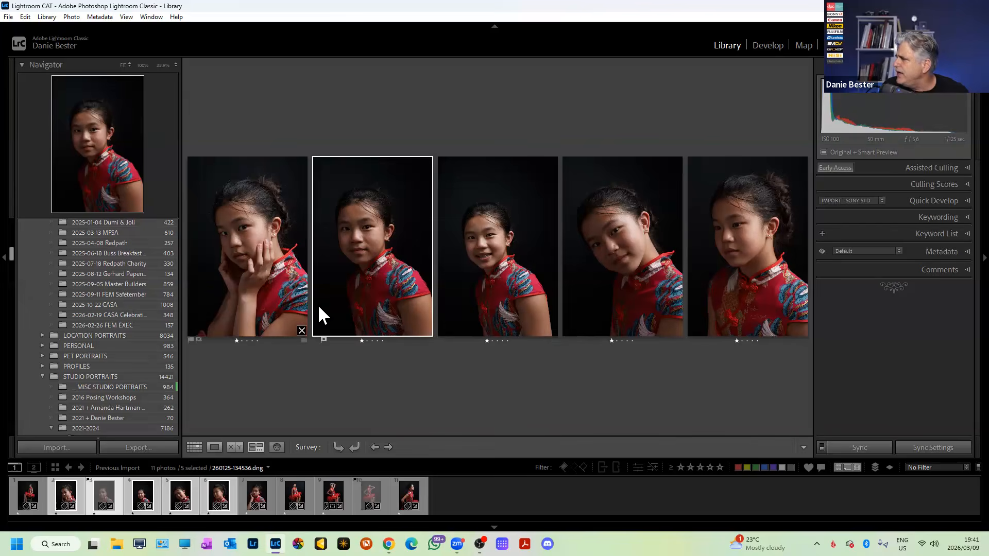
double_click(486, 237)
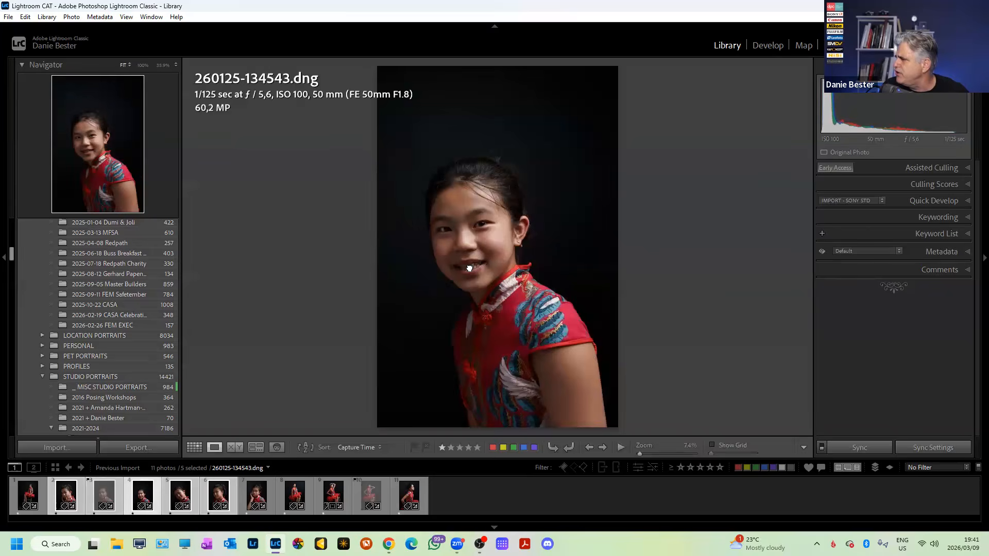
left_click(463, 259)
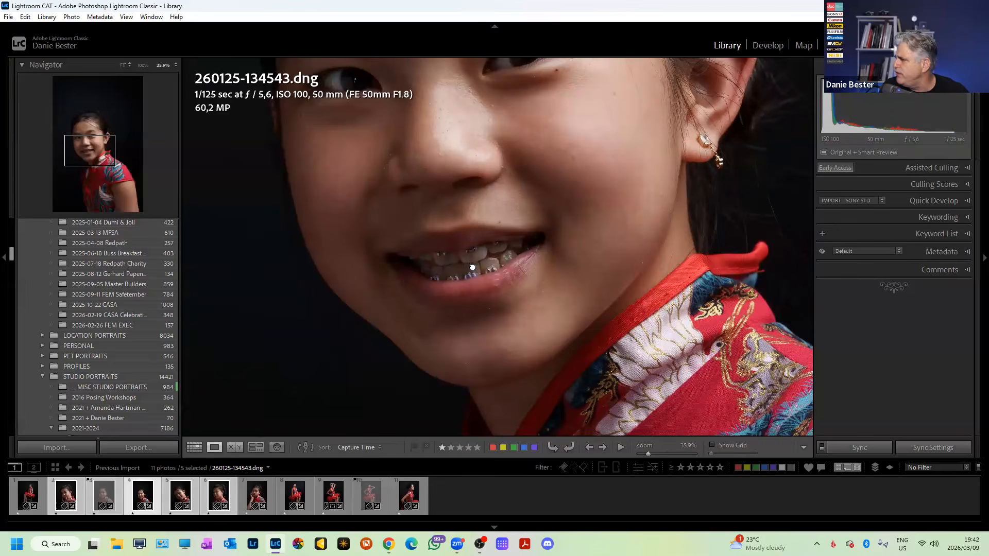
left_click(473, 265)
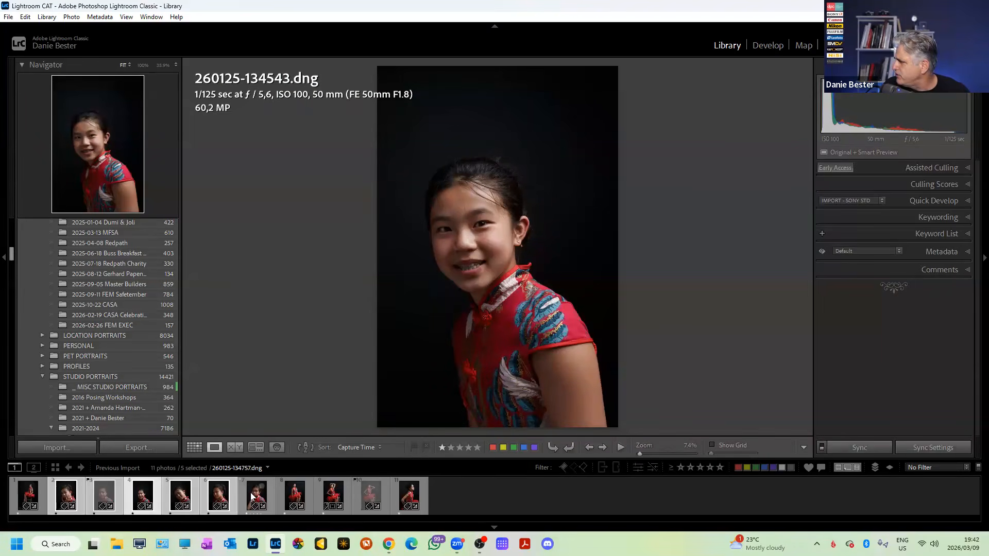
left_click(252, 497)
left_click(308, 502)
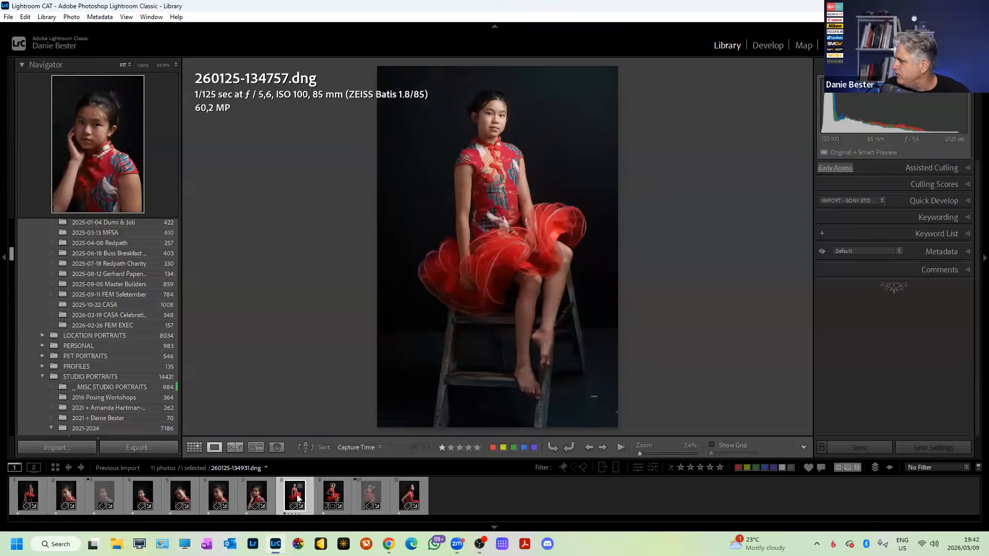
left_click(335, 493)
left_click(401, 493)
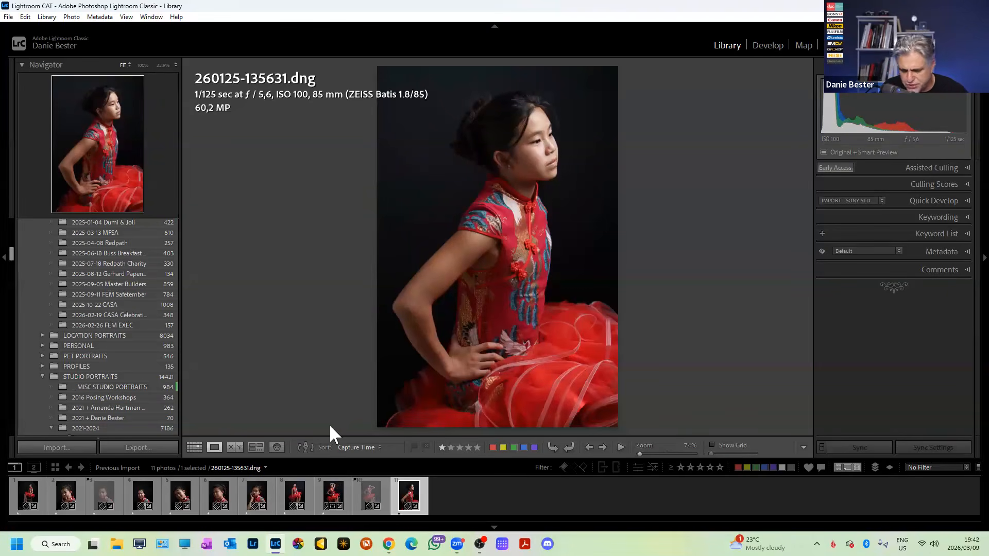
key("ctrl+BackSpace")
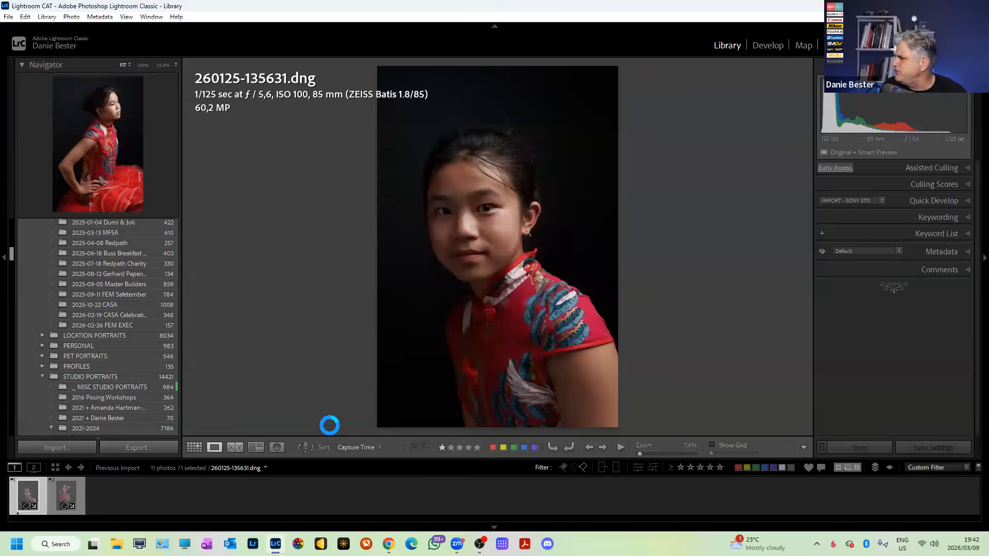
left_click(432, 293)
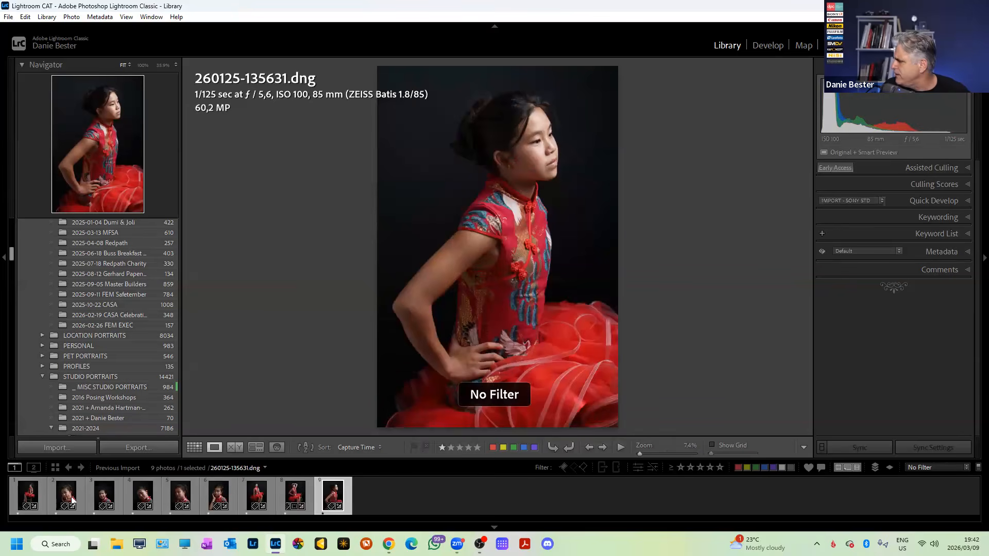
left_click(29, 496)
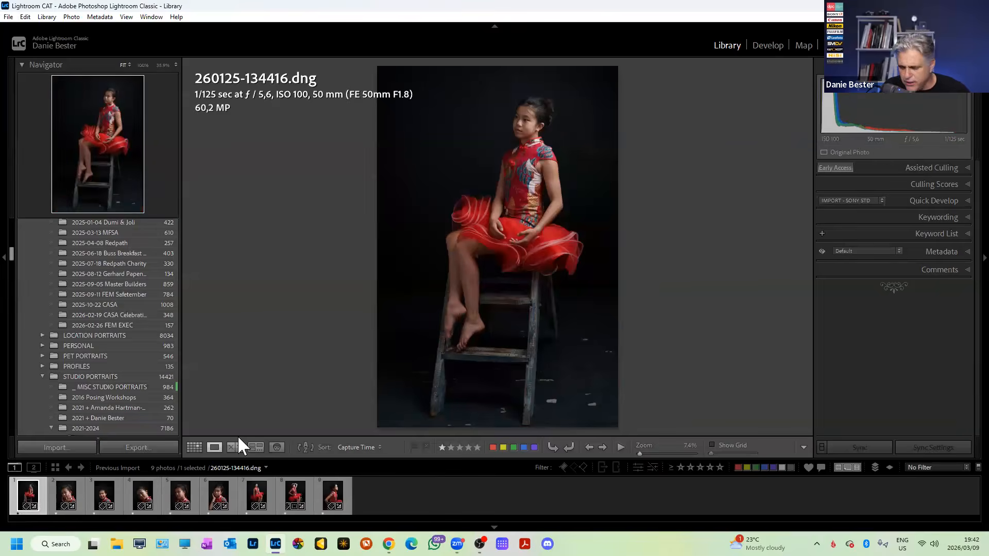
key("Right")
key("Right")
key("Right")
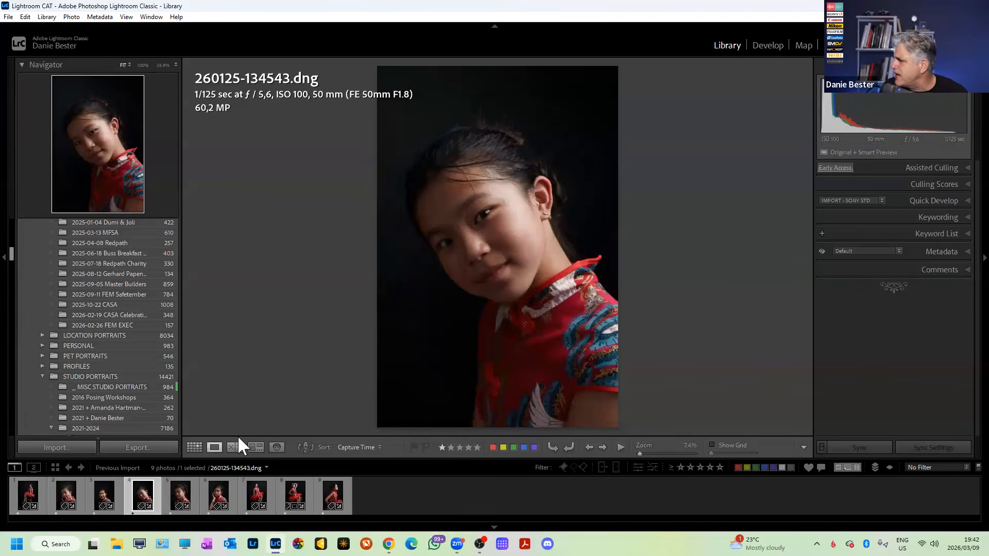
key("Right")
key("Right")
key("Right")
key("Right")
key("Right")
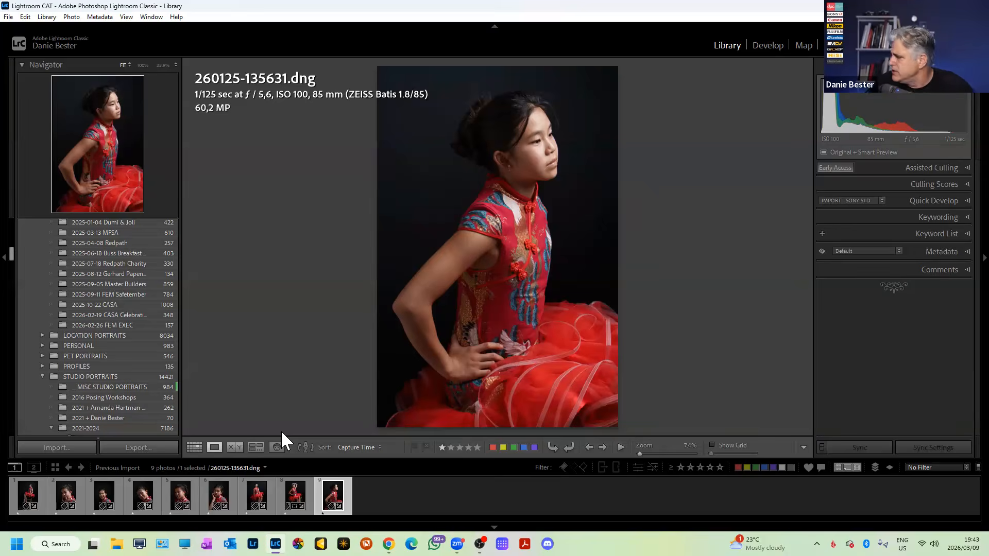
left_click(29, 495)
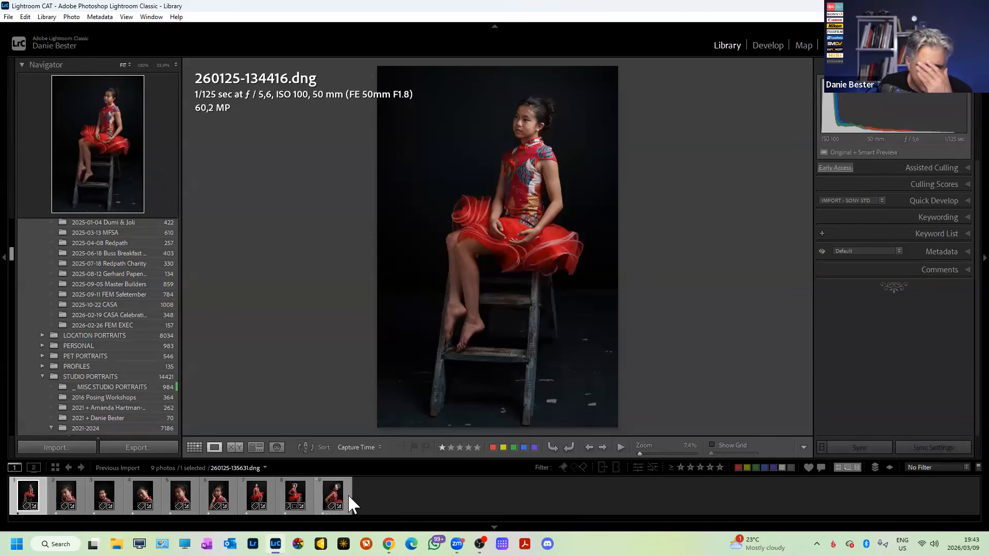
Remove the star ratings from photos 6, 4 and 2, then return to the first photo.
left_click(217, 496)
key("0")
key("Left")
key("Left")
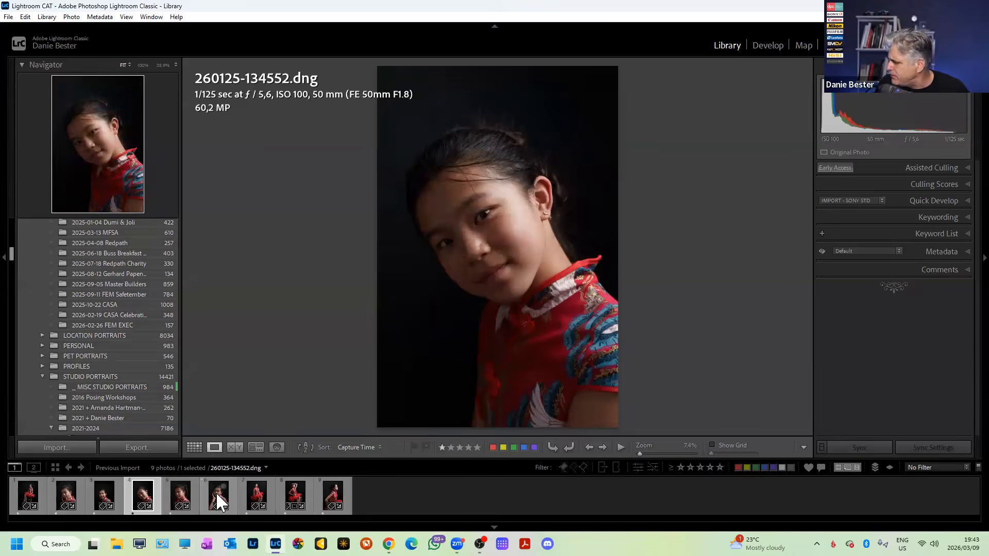
key("0")
key("Left")
key("Left")
key("0")
key("Right")
key("Right")
key("Right")
key("Right")
key("Right")
key("Right")
key("Right")
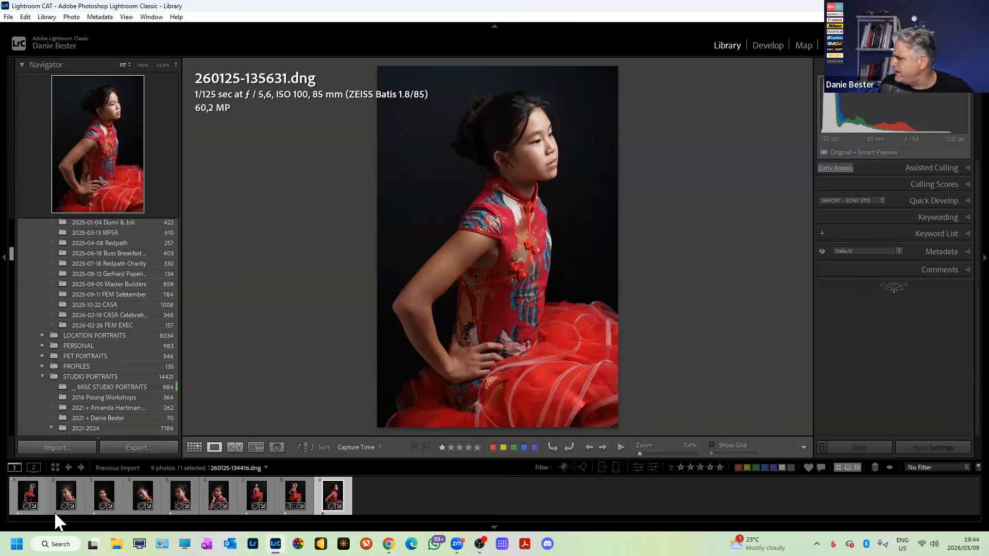
left_click(27, 496)
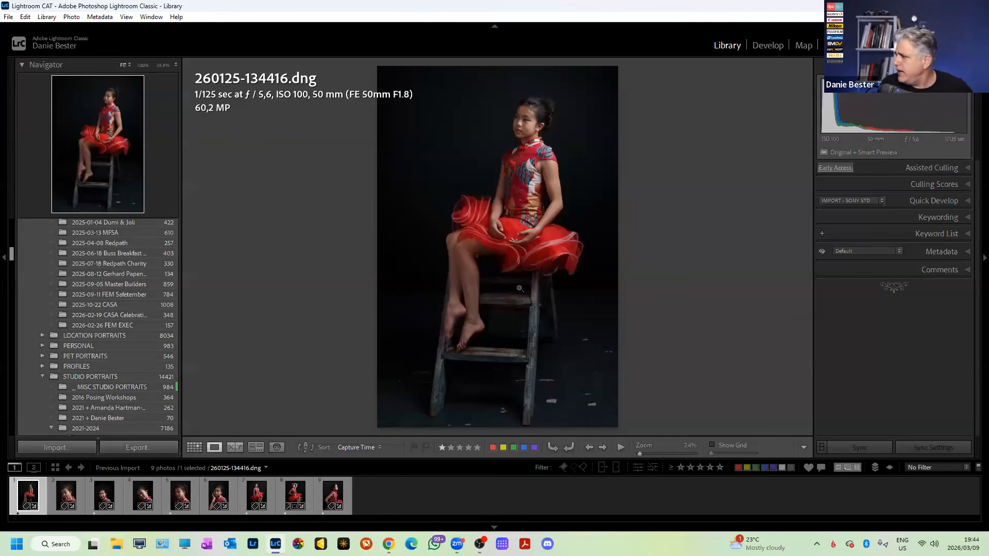
key("r")
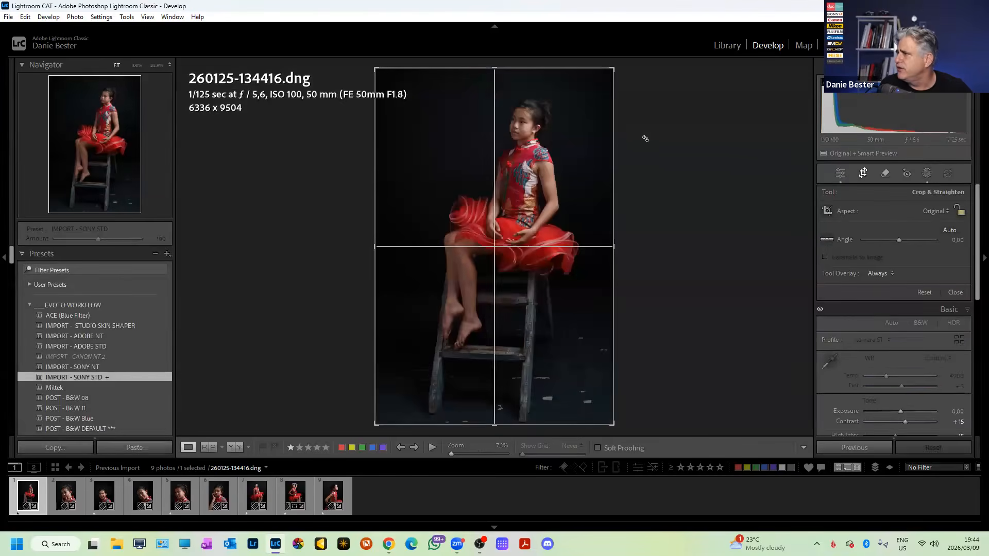
left_click_drag(644, 138, 639, 132)
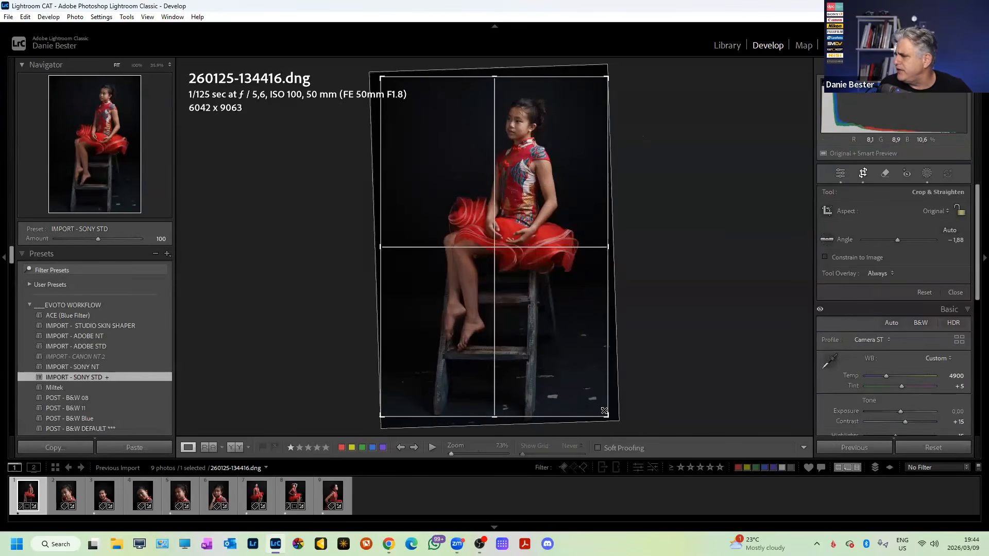
left_click(956, 209)
left_click(938, 208)
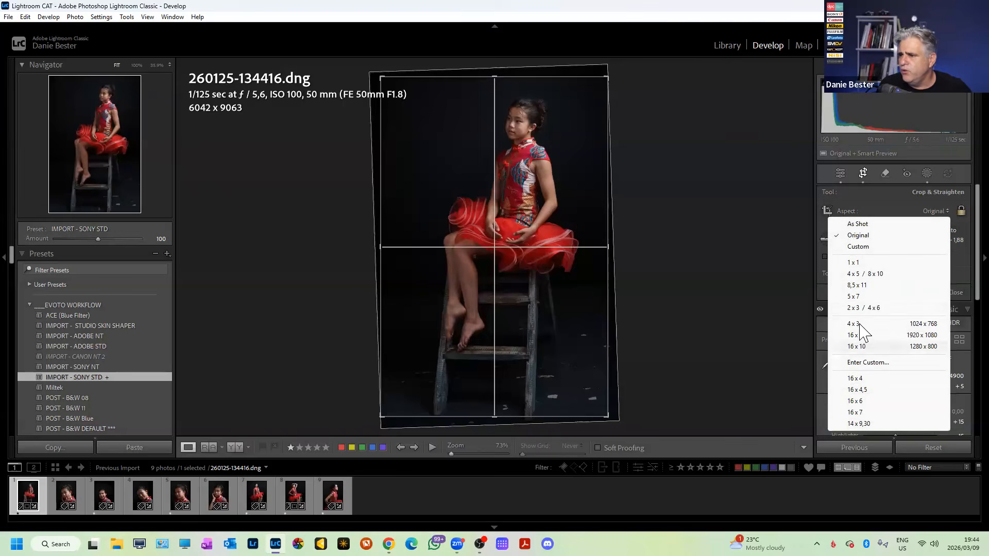
left_click(815, 313)
Frame the crop from the bottom edge and top-left corner, then nudge the photo down.
left_click_drag(470, 412, 486, 360)
left_click_drag(669, 286, 668, 289)
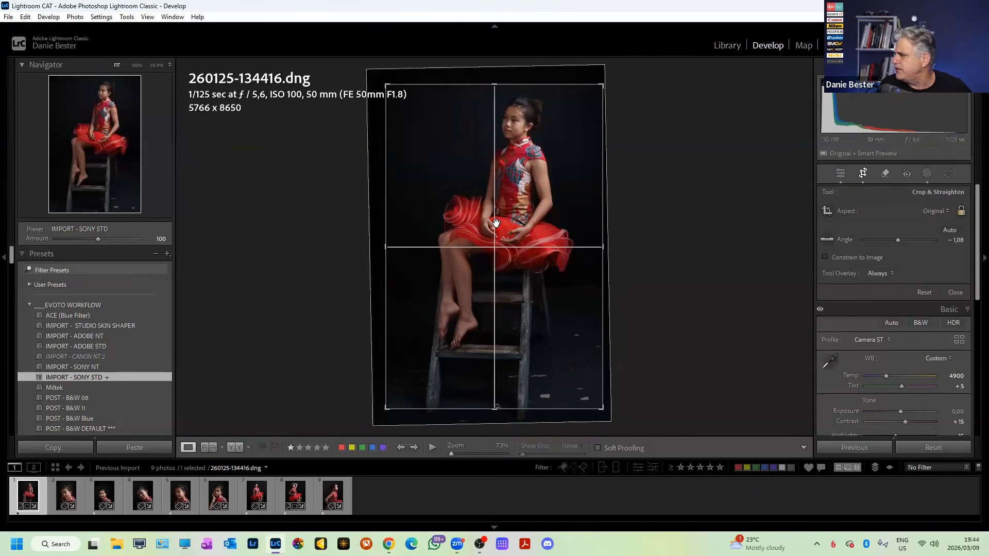
left_click_drag(386, 86, 379, 78)
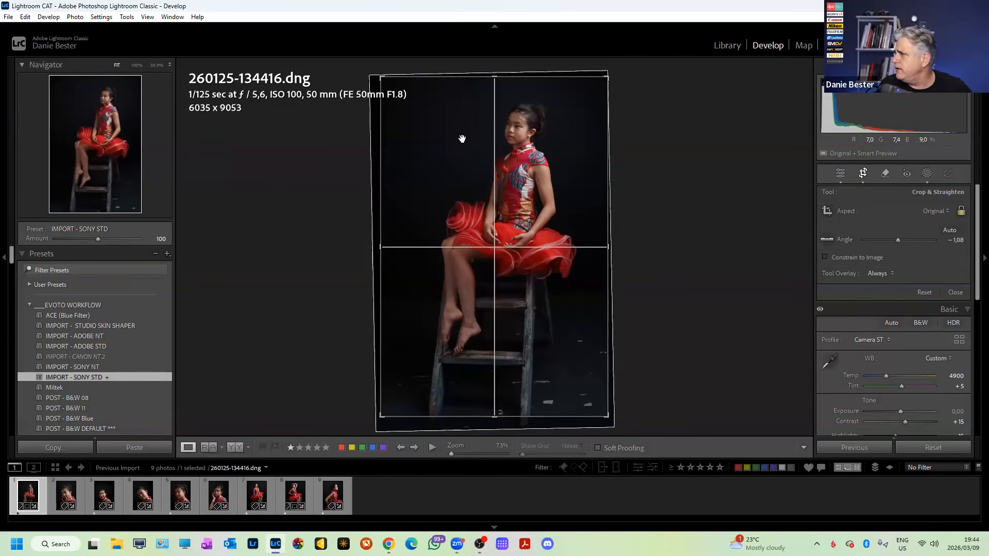
key("Return")
key("r")
left_click_drag(538, 201, 529, 203)
key("Return")
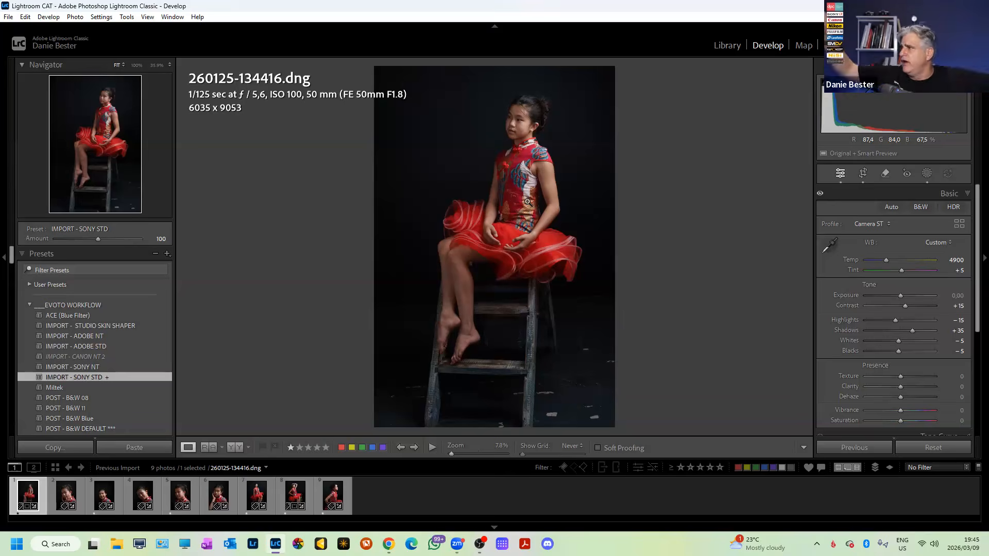
Zoom in on the girl's shoulder and face, then her collar and head, returning to Fit each time.
left_click(536, 149)
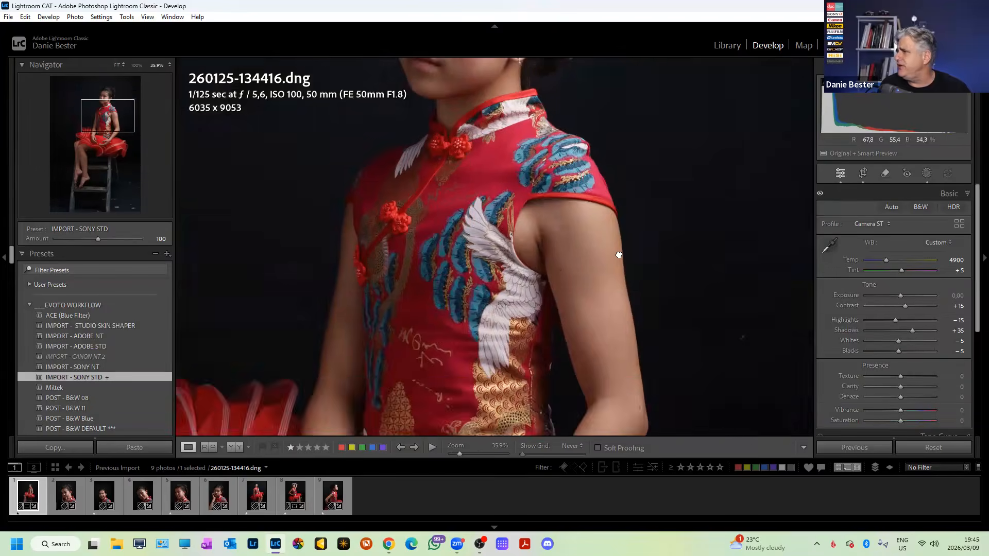
left_click_drag(536, 150, 601, 293)
left_click(565, 284)
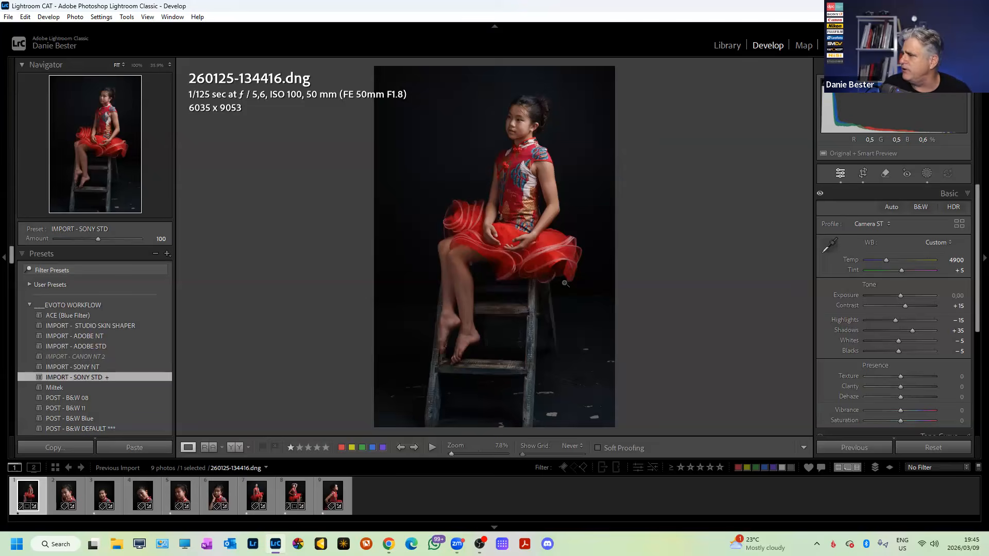
left_click_drag(513, 150, 584, 355)
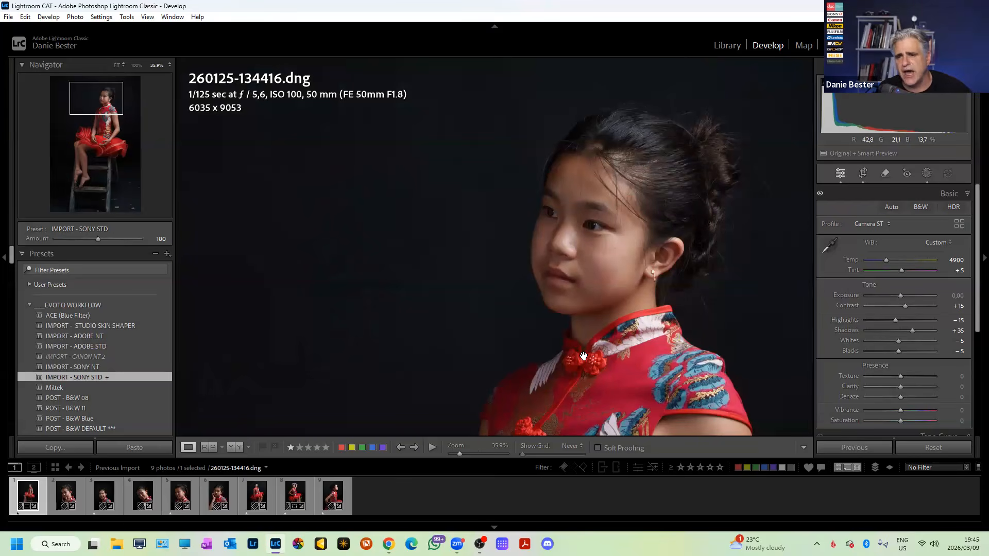
left_click(536, 351)
left_click(73, 499)
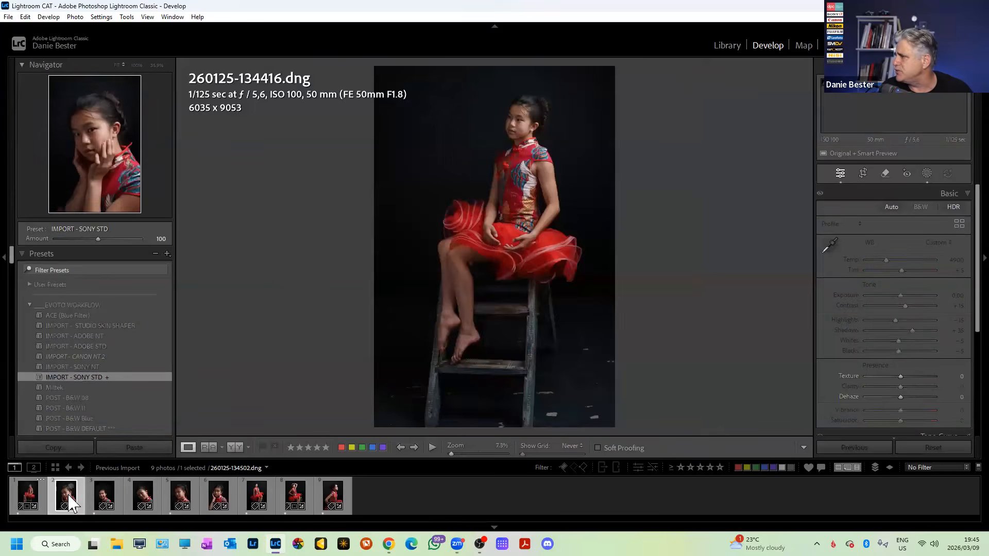
left_click(111, 497)
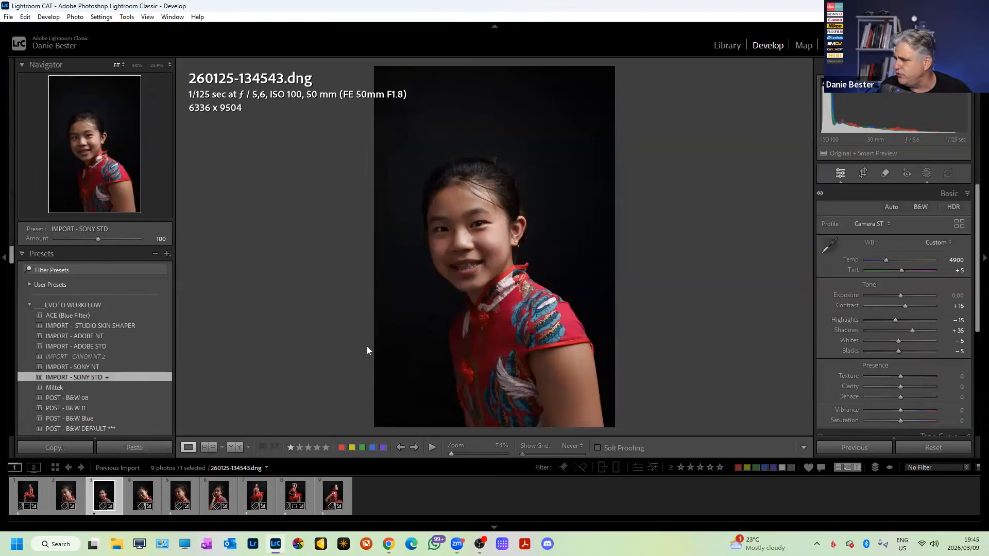
key("x")
key("ctrl+BackSpace")
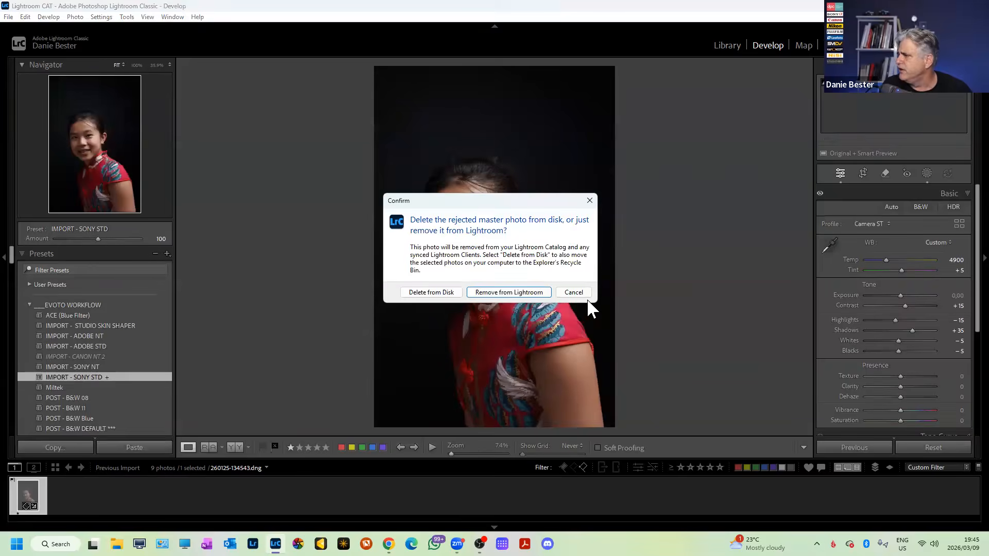
left_click(576, 292)
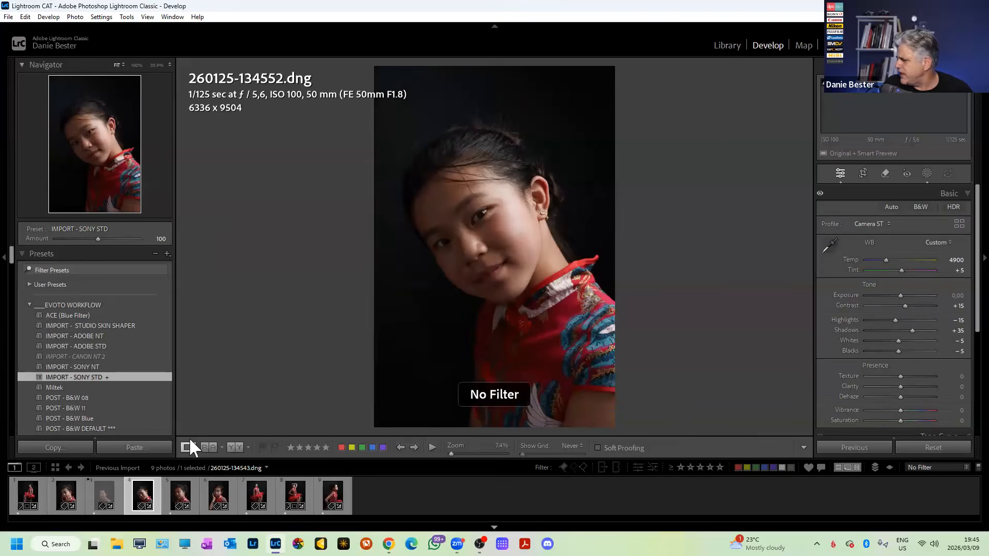
left_click(109, 493)
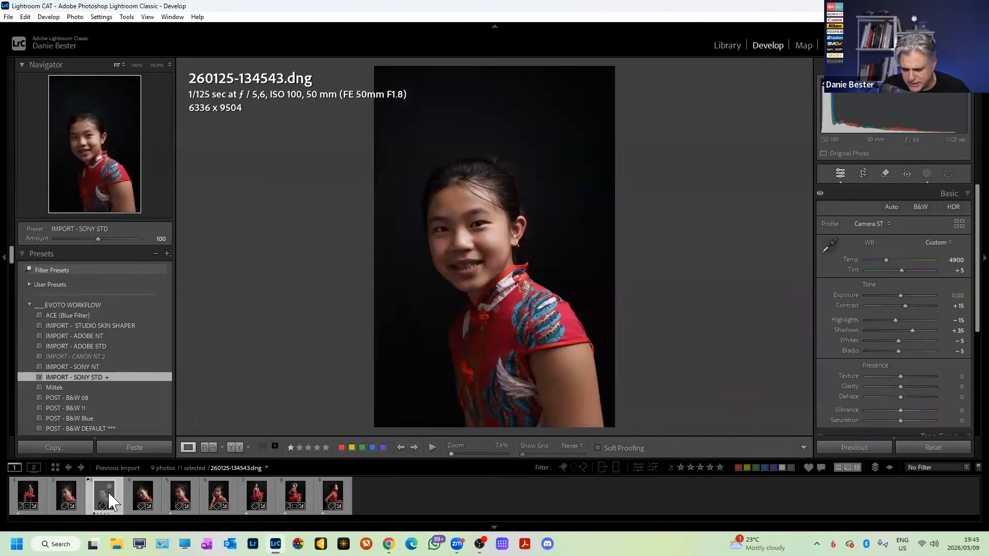
key("u")
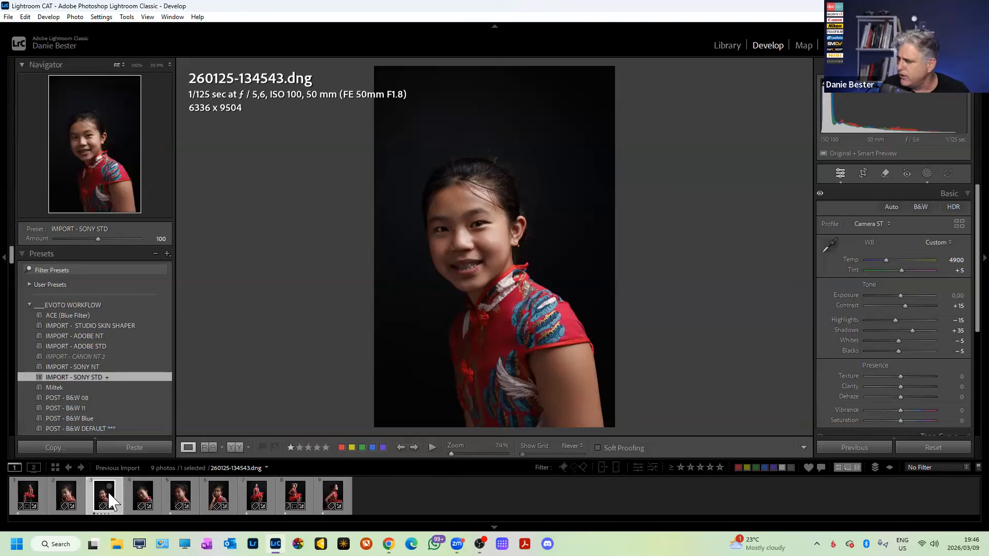
key("Right")
key("Right")
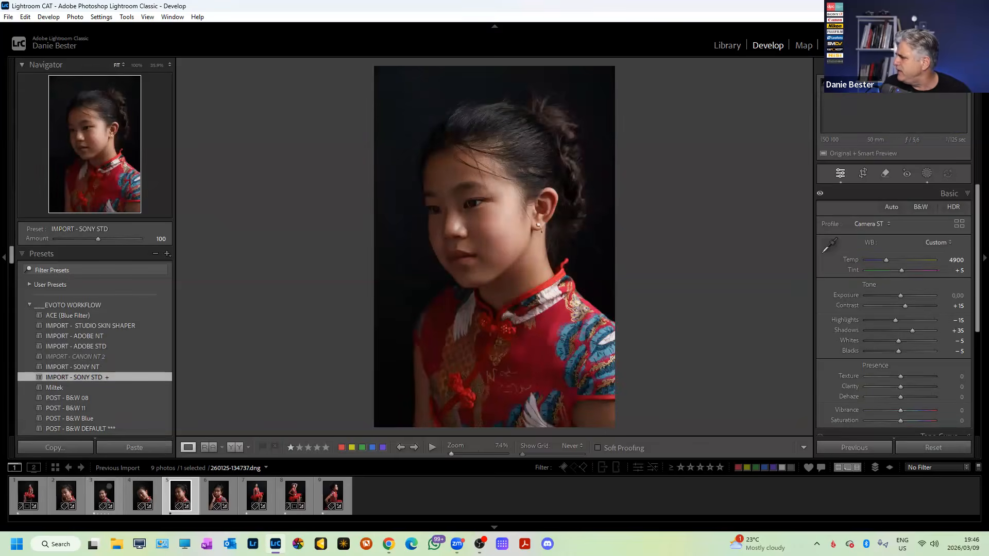
left_click(22, 490)
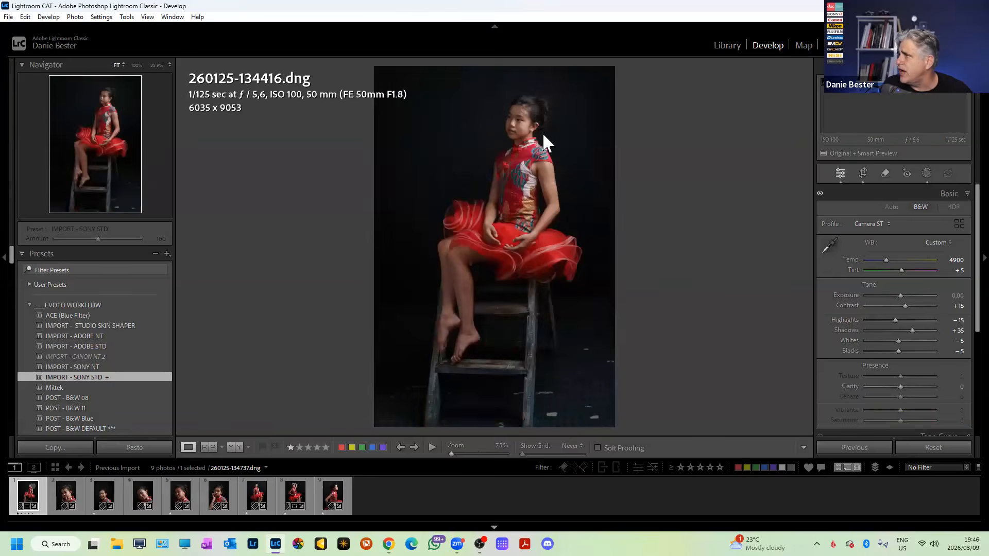
left_click(726, 51)
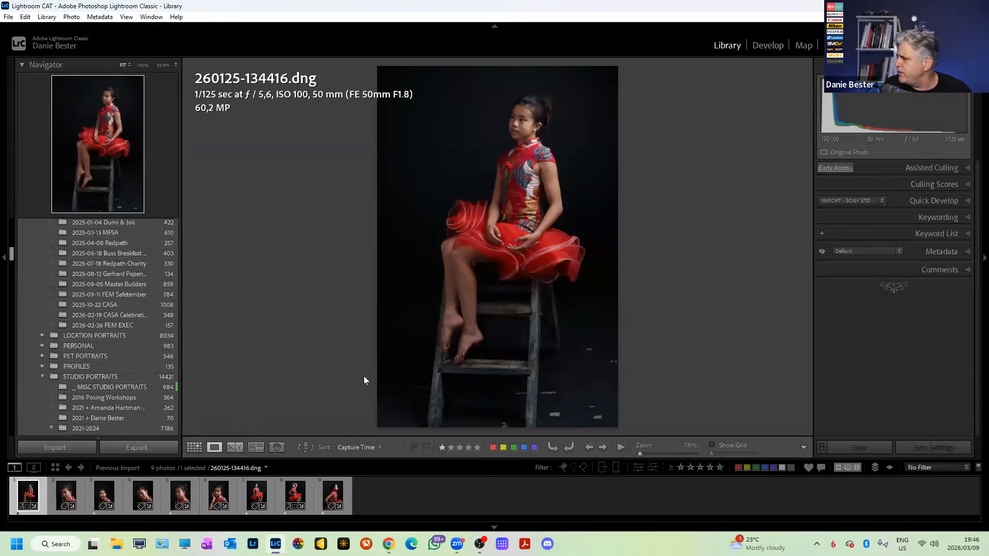
Select all nine portraits and set Shadows to +50 in Develop with Auto Sync on.
key("ctrl+a")
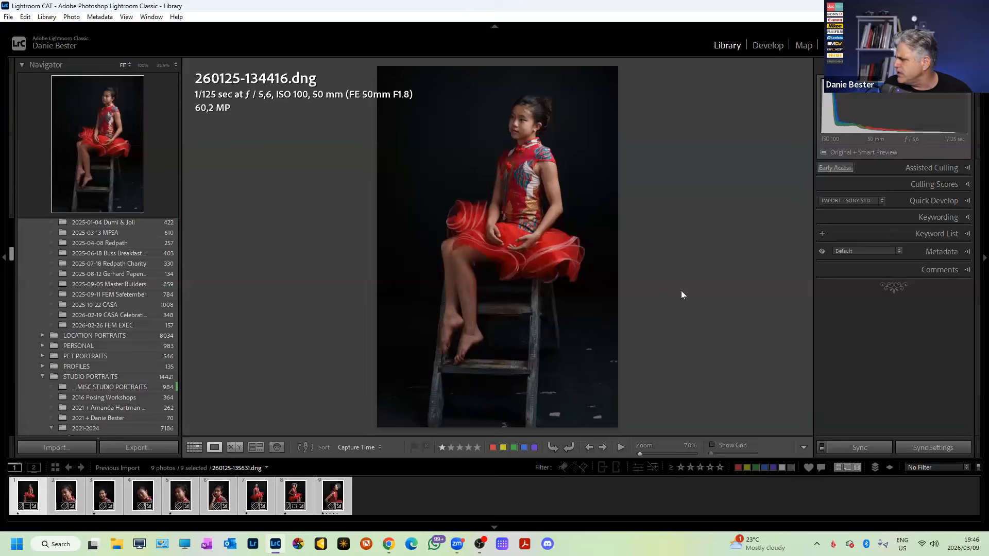
left_click(767, 46)
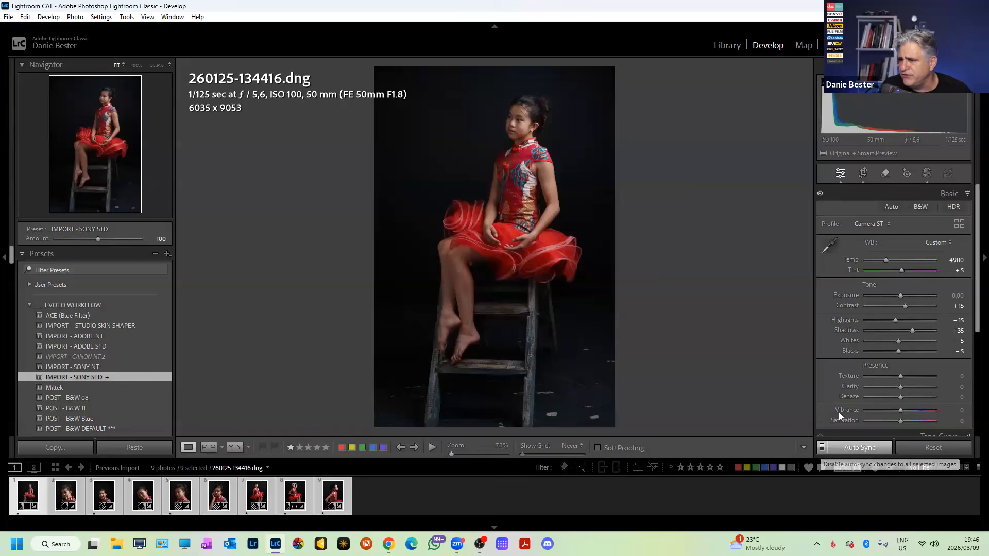
left_click(957, 327)
type("45")
key("BackSpace")
key("BackSpace")
type("50")
key("Return")
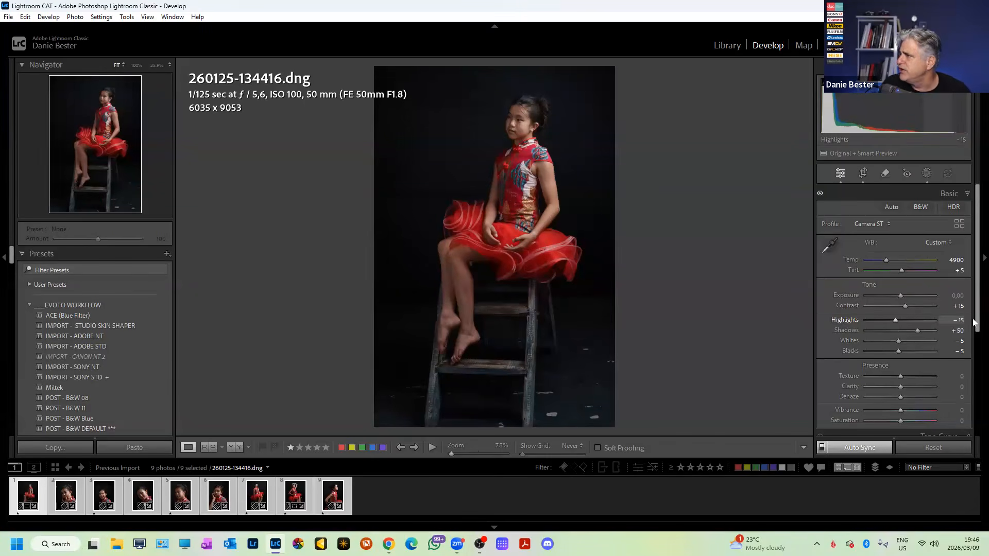
Zoom into the face to check the shadows, then browse to the second and third portraits.
left_click(518, 128)
key("Right")
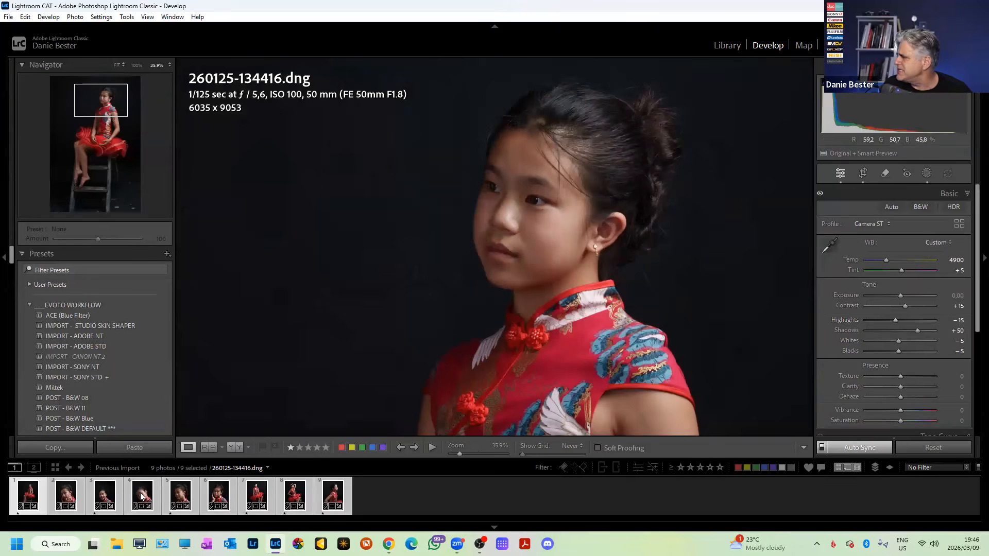
left_click(62, 498)
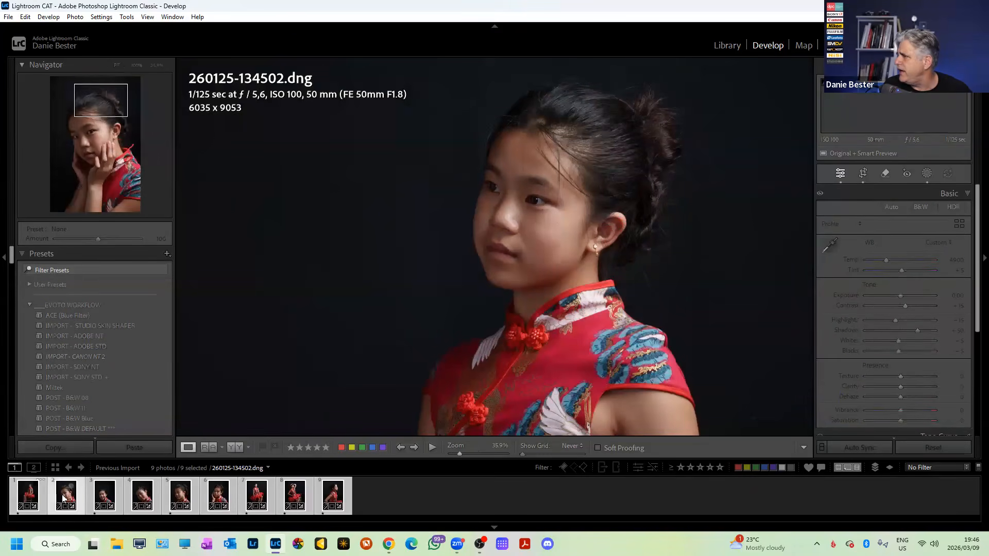
left_click(361, 283)
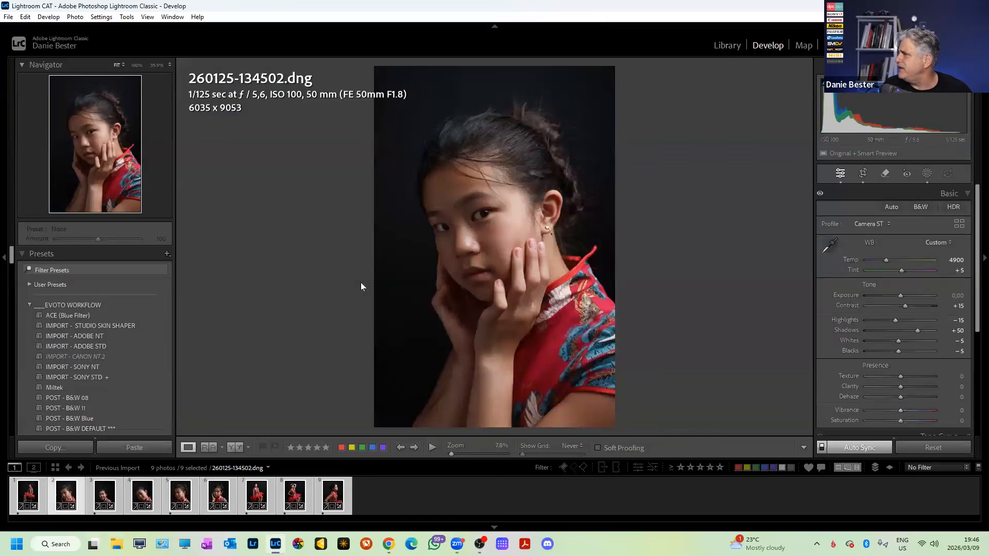
left_click(105, 492)
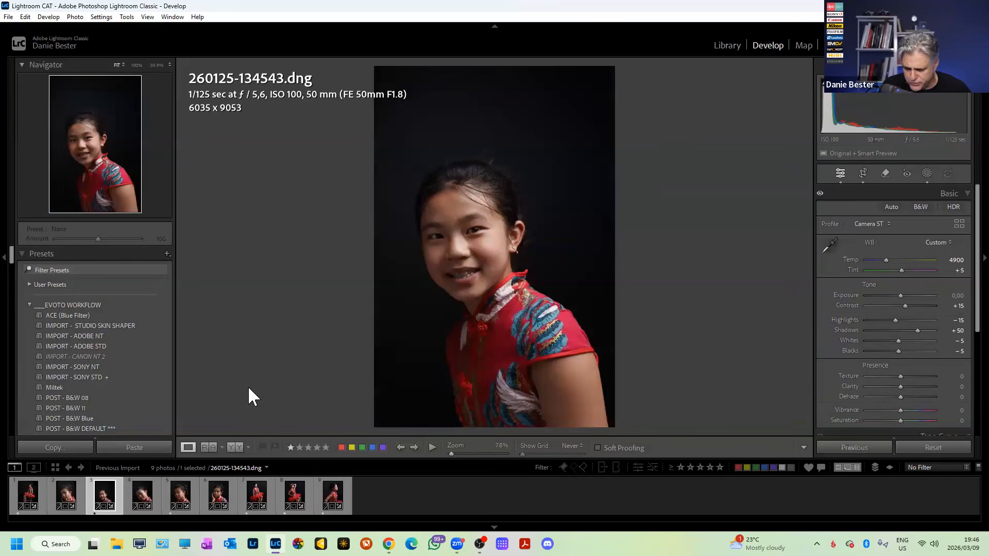
key("r")
left_click_drag(675, 206, 678, 232)
left_click_drag(604, 81, 596, 97)
left_click_drag(618, 133, 609, 149)
left_click_drag(548, 206, 547, 203)
key("Return")
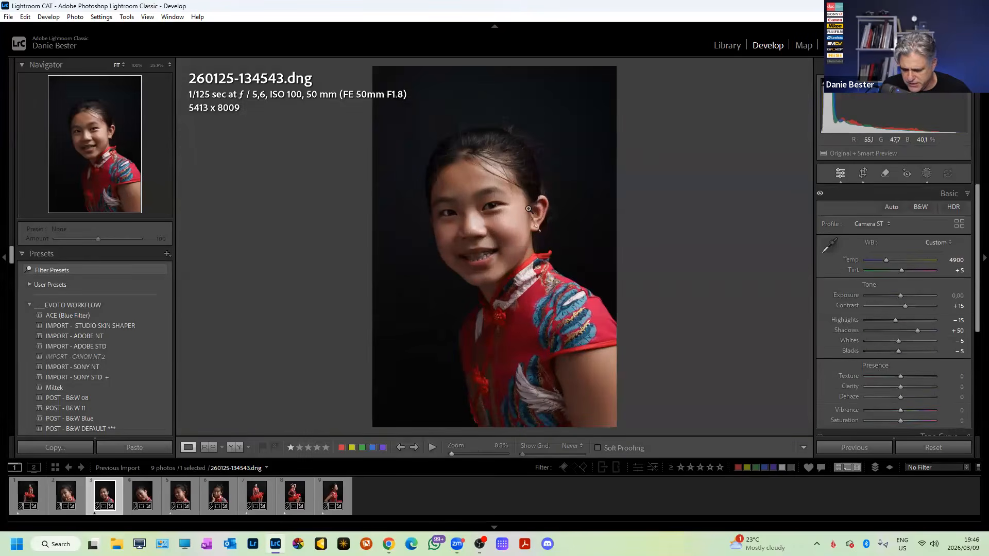
Refine that crop closer around the girl and shift the photo slightly down.
key("r")
left_click_drag(592, 105, 586, 120)
left_click_drag(544, 186, 531, 222)
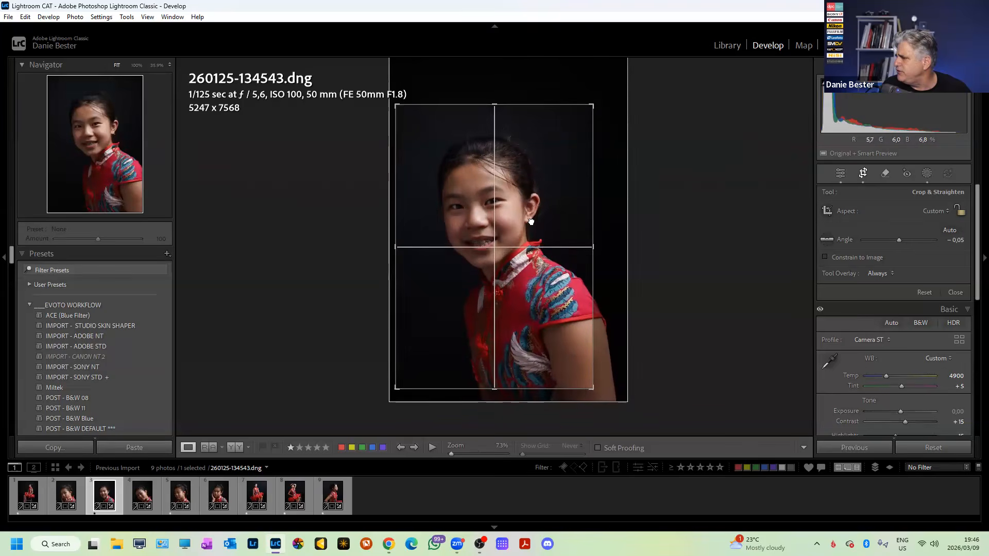
key("r")
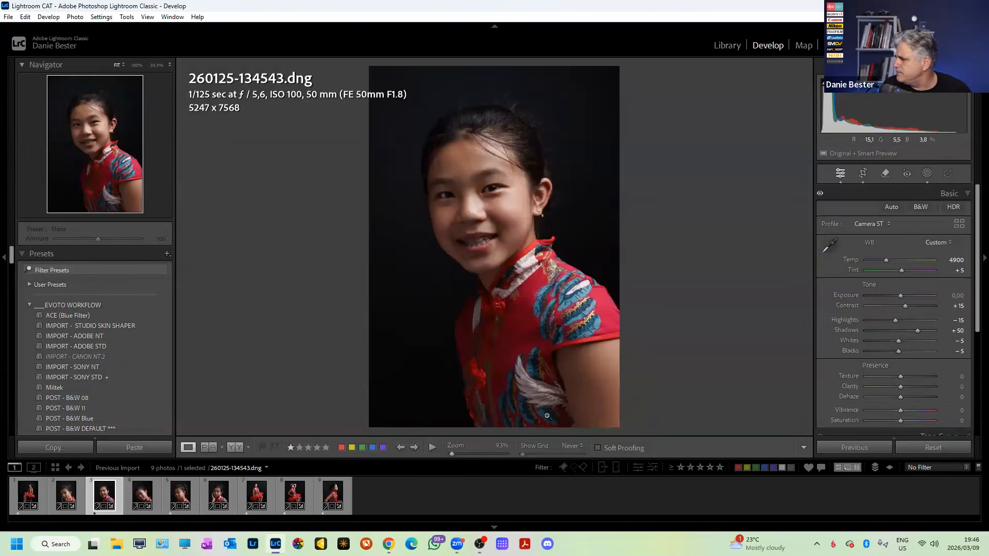
key("r")
key("r")
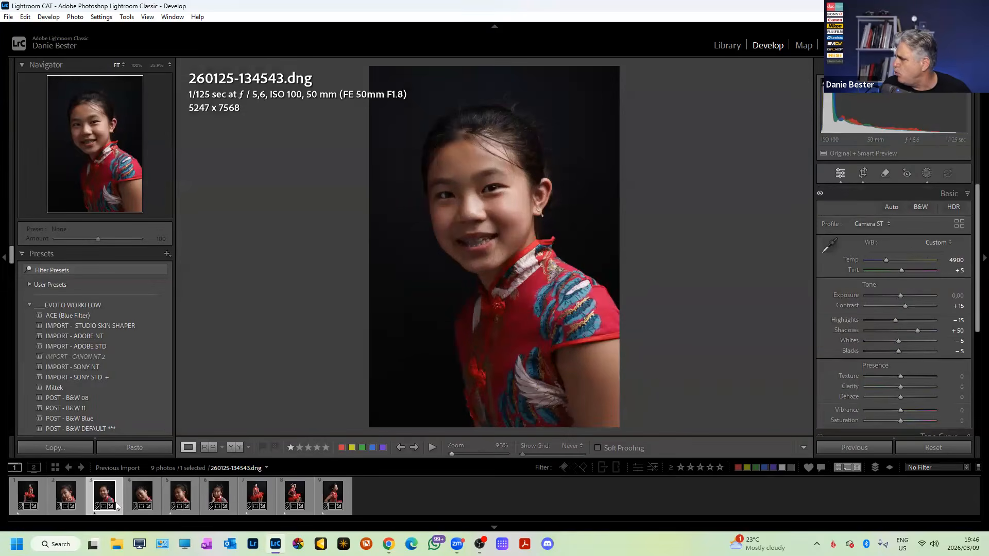
Straighten the fourth portrait and reframe it with the girl higher and further right.
left_click(146, 493)
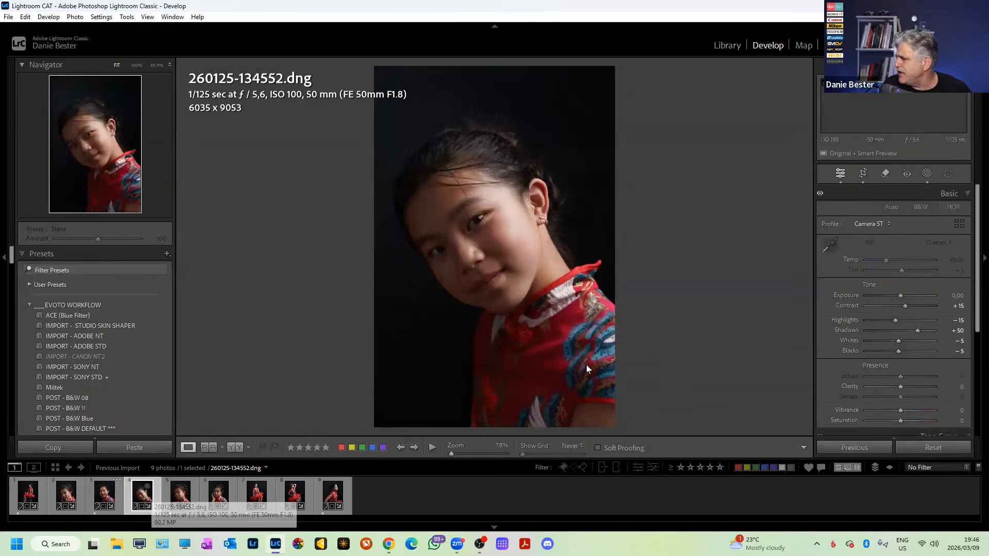
key("r")
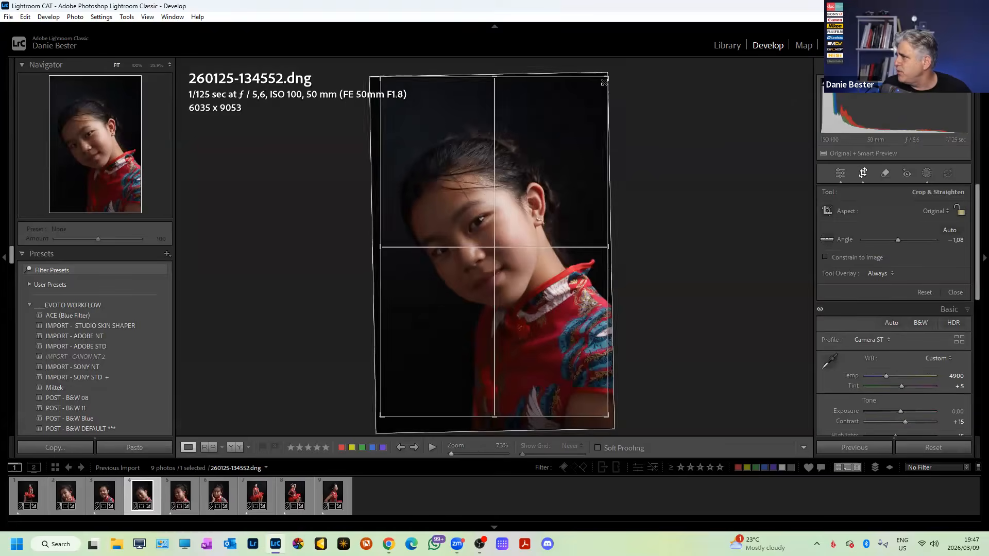
left_click_drag(652, 80, 655, 83)
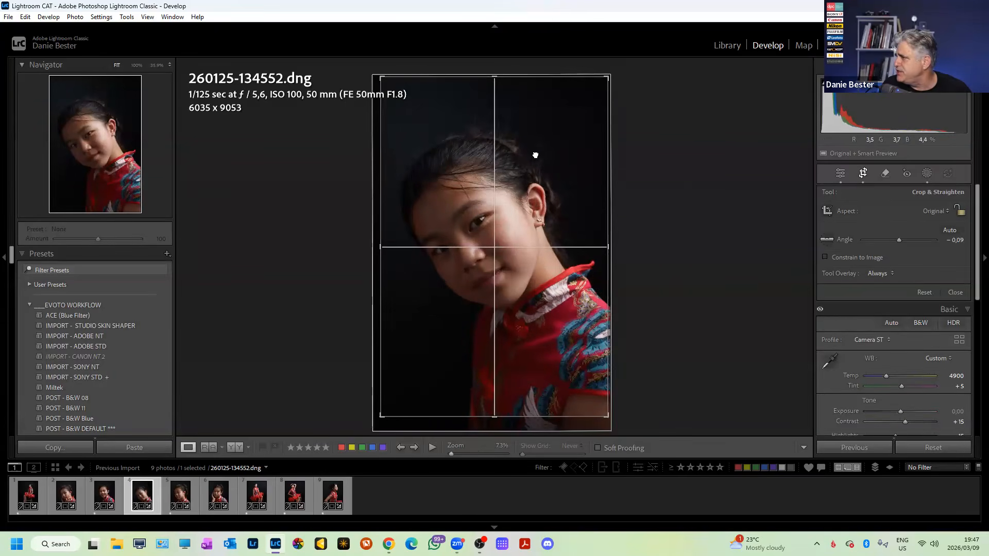
left_click_drag(534, 152, 536, 145)
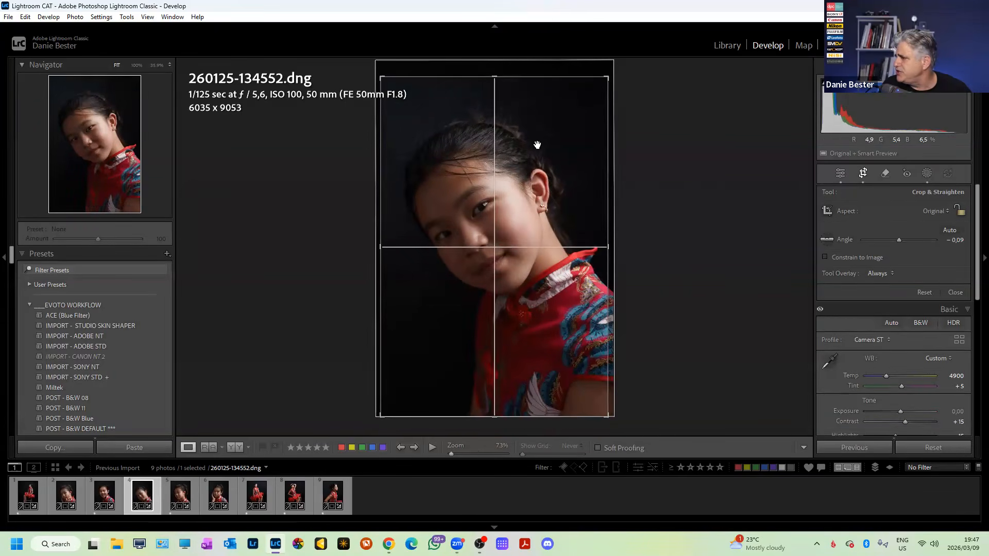
key("r")
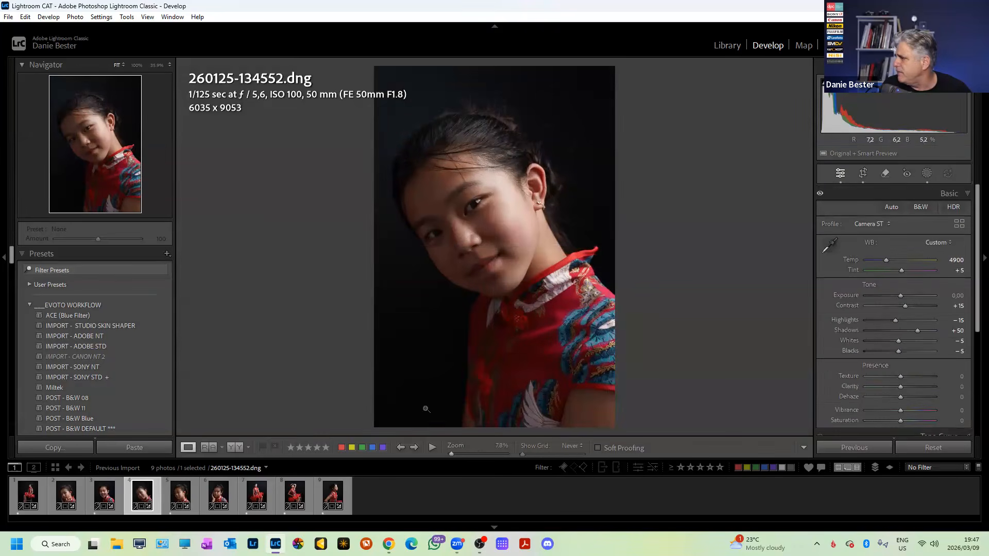
left_click(172, 493)
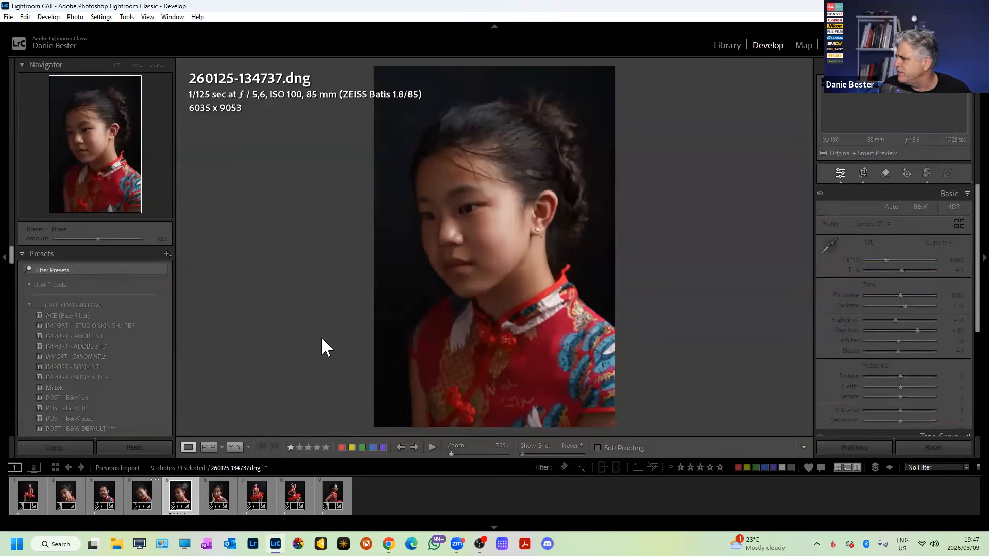
key("r")
left_click_drag(645, 240, 523, 297)
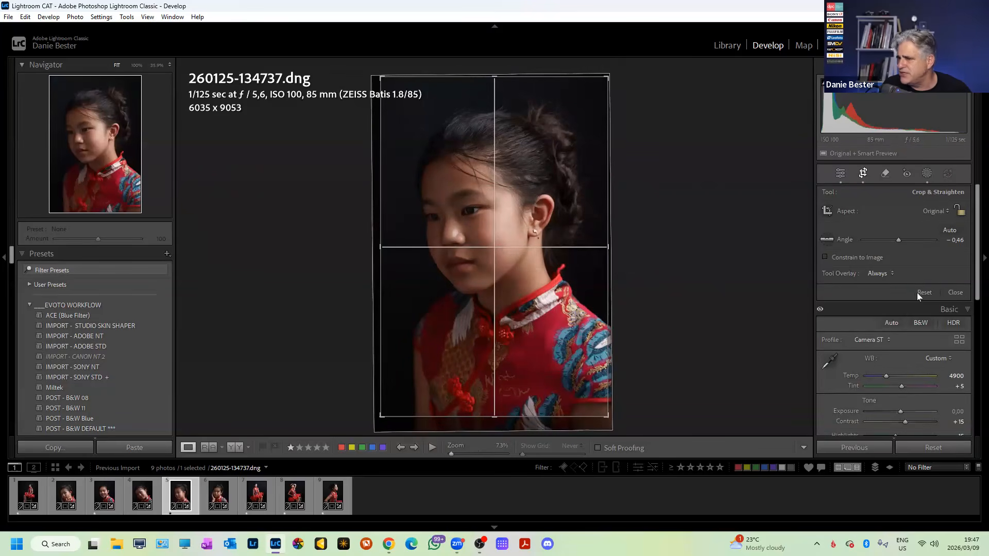
key("ctrl+z")
left_click_drag(612, 426, 608, 424)
key("ctrl+z")
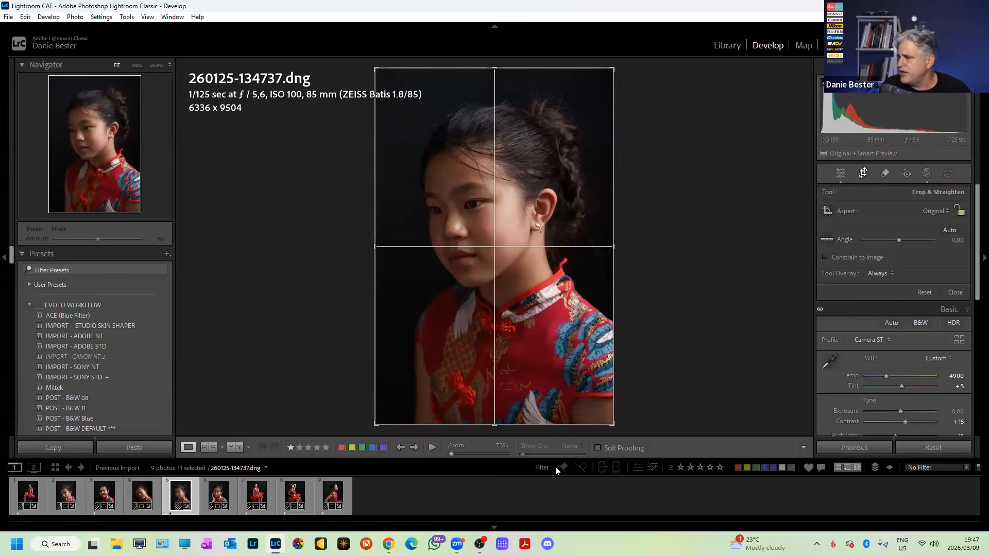
left_click(958, 212)
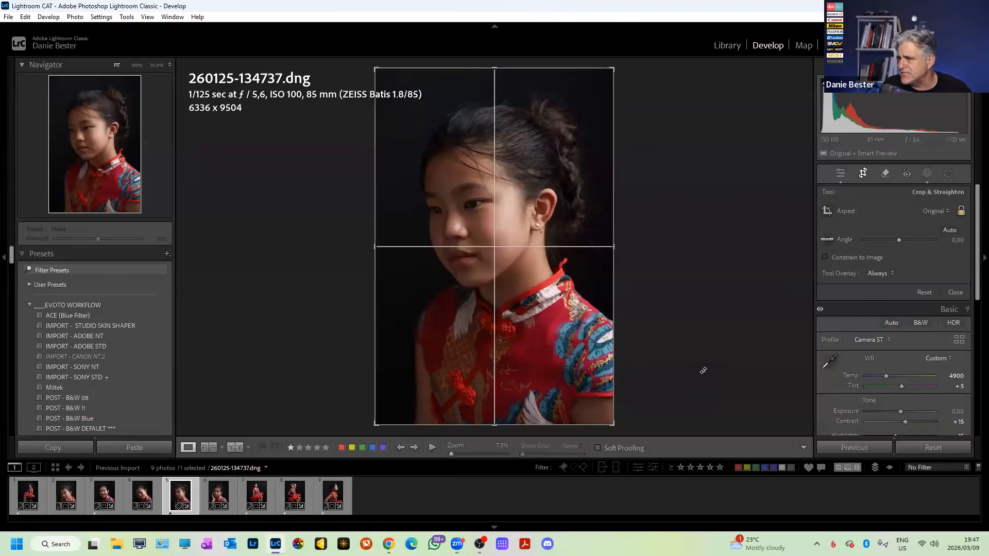
left_click_drag(718, 203, 709, 196)
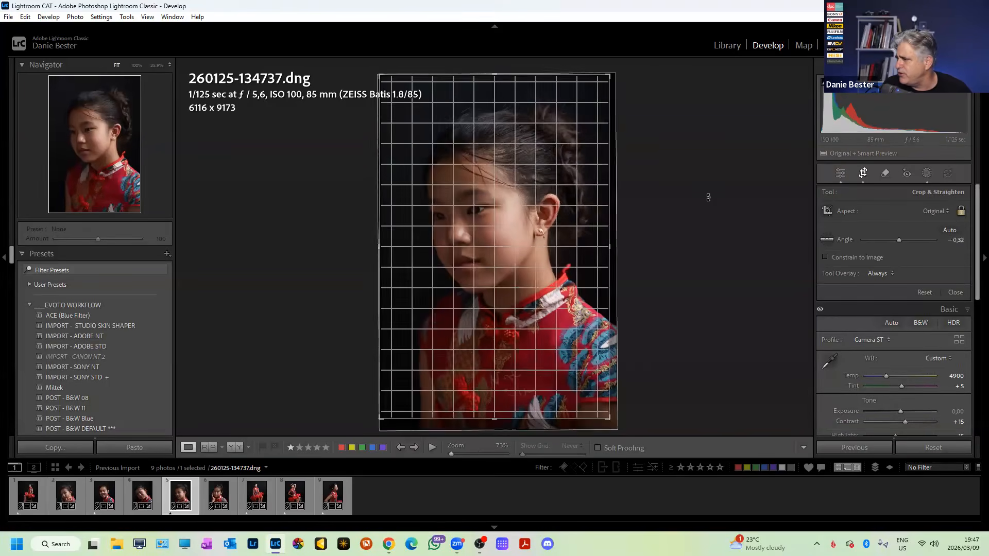
left_click(216, 492)
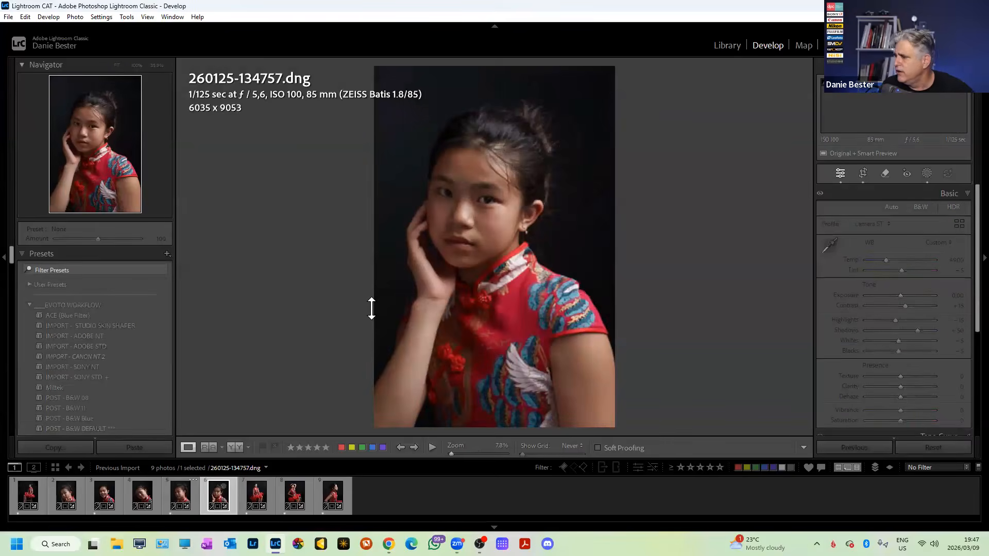
Tighten the current portrait's crop slightly from the bottom-right corner.
key("r")
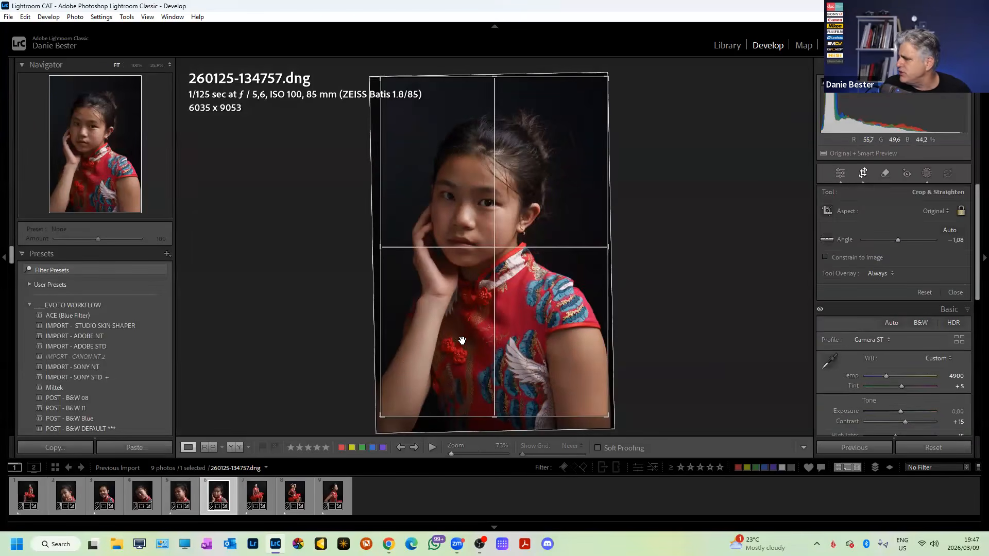
left_click_drag(606, 414, 601, 410)
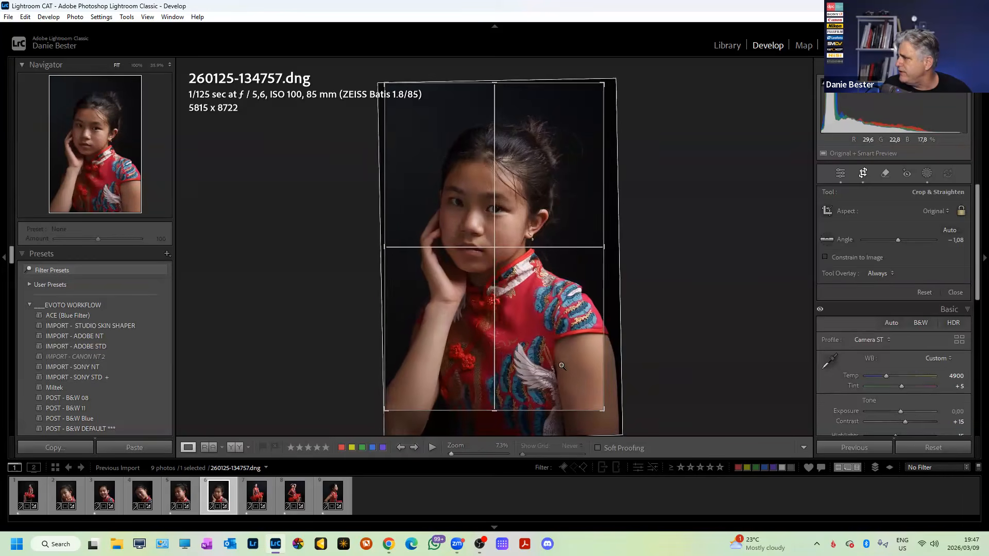
key("r")
Crop the seated portrait 260125-134931.dng to 5953 x 8929 and check the feet up close.
left_click(265, 487)
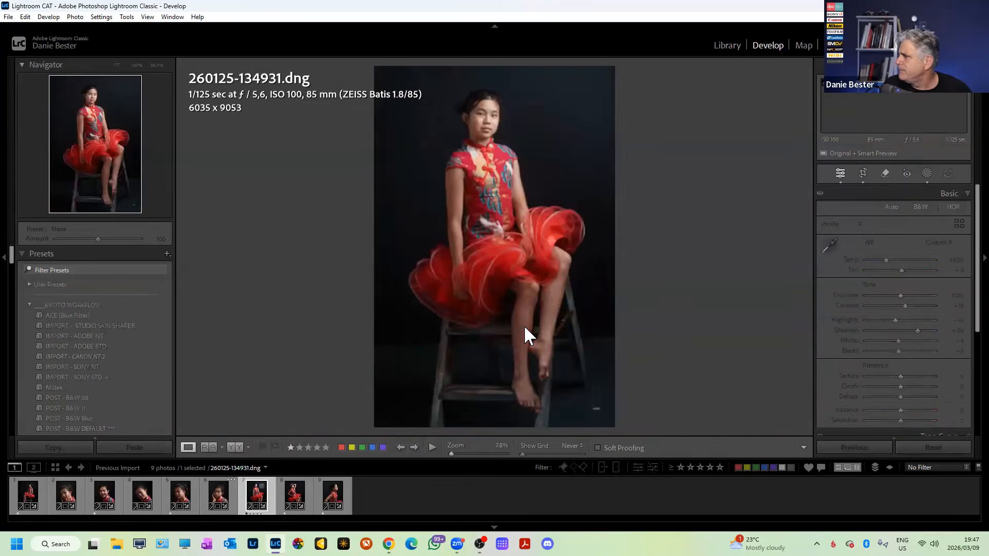
key("r")
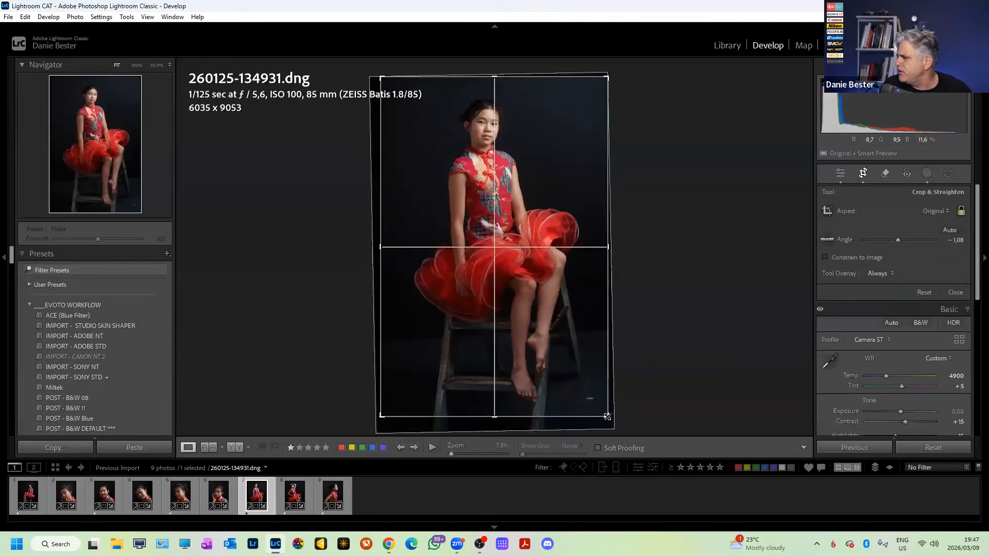
key("r")
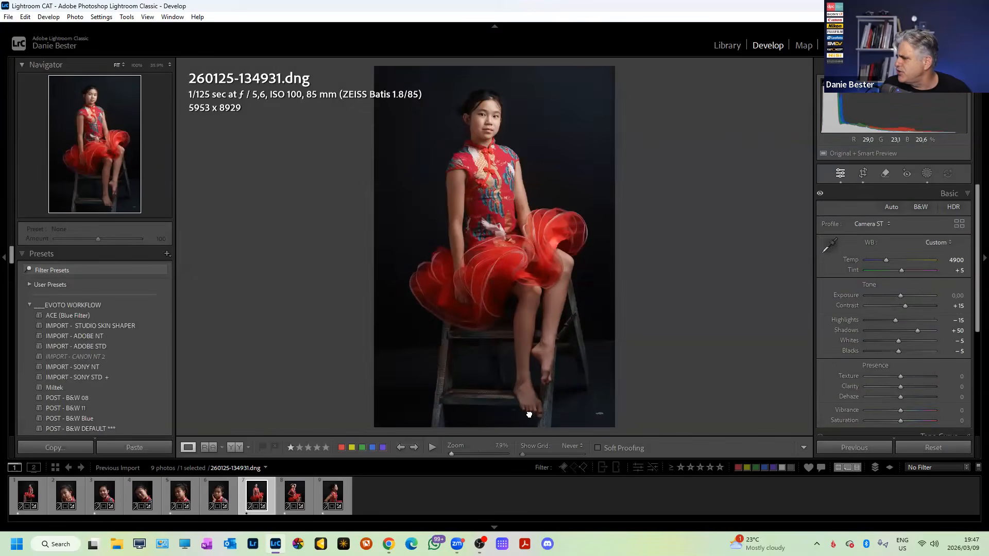
left_click(531, 412)
left_click(589, 377)
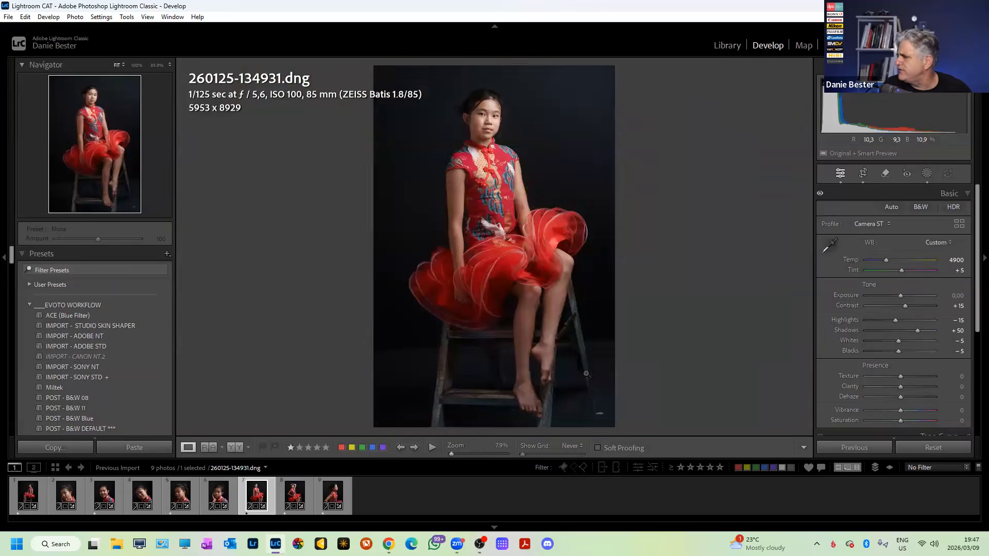
Rotate 260125-135053.dng slightly to level it and commit the straightened crop.
left_click(297, 491)
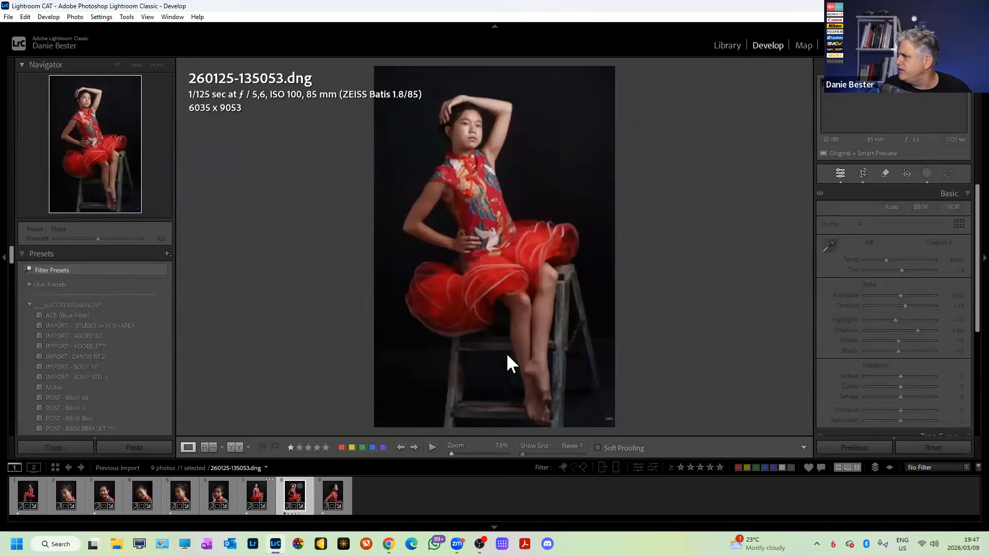
key("r")
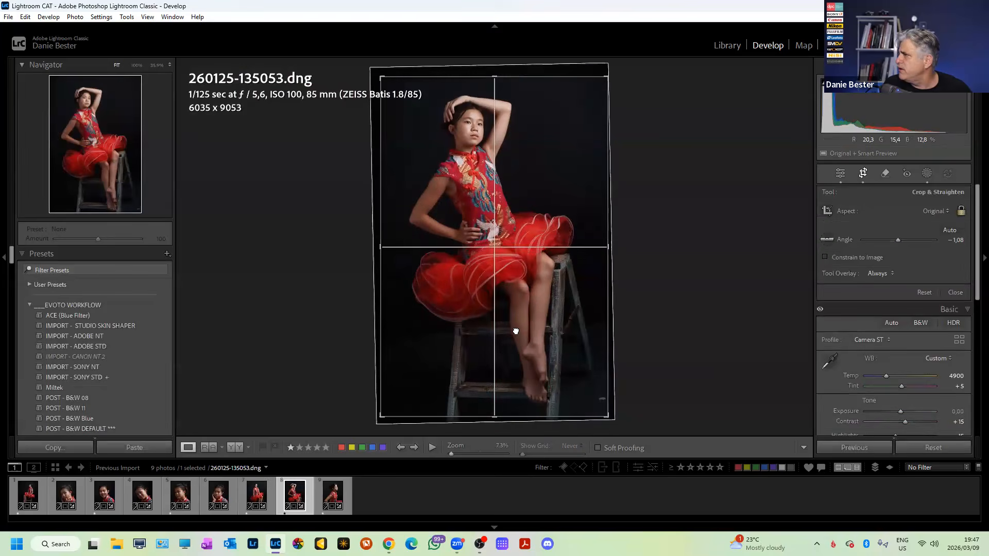
left_click_drag(719, 244, 722, 250)
key("r")
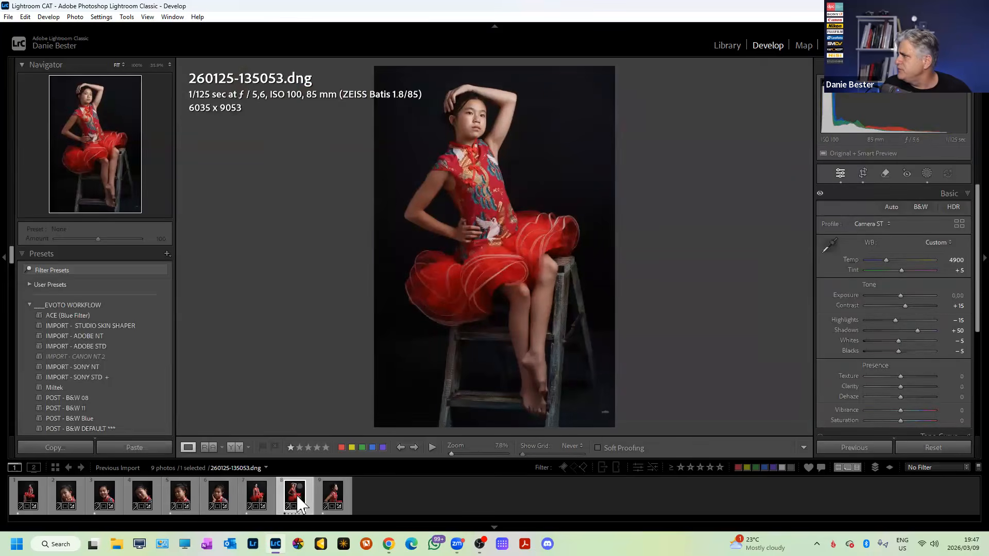
Reposition and crop 260125-135631.dng to 5962 x 8943, then inspect the arm and dress.
left_click(325, 491)
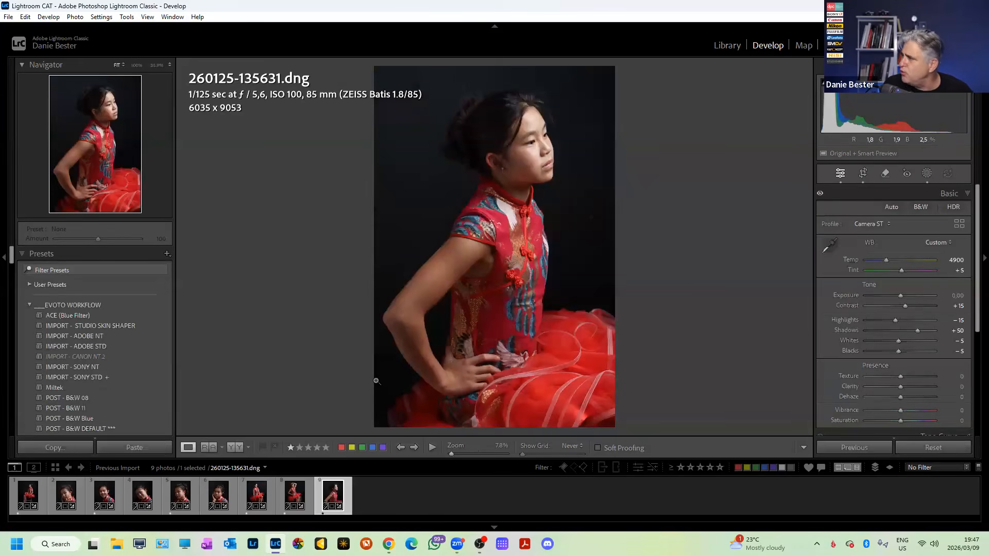
key("r")
left_click_drag(577, 373, 596, 402)
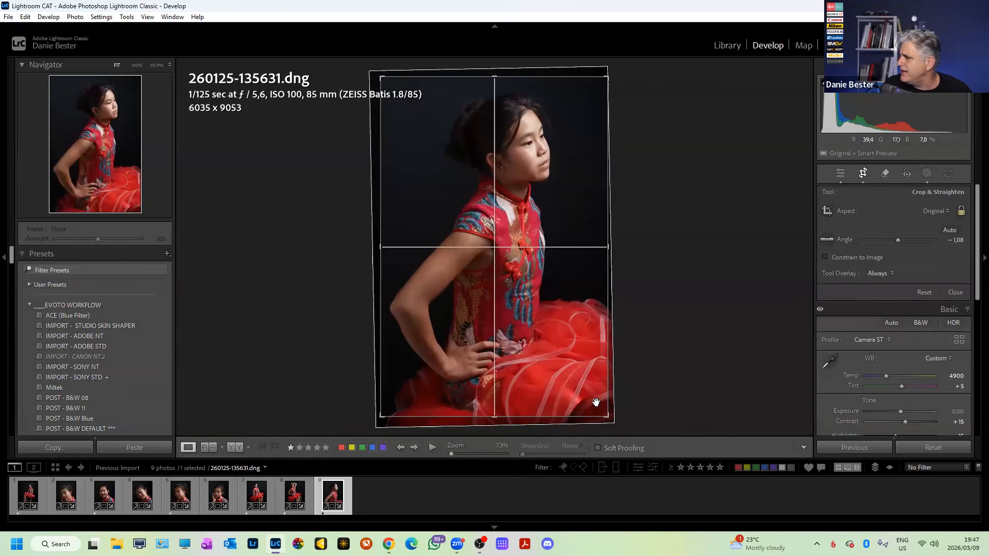
left_click_drag(577, 360, 576, 369)
left_click_drag(592, 418, 589, 414)
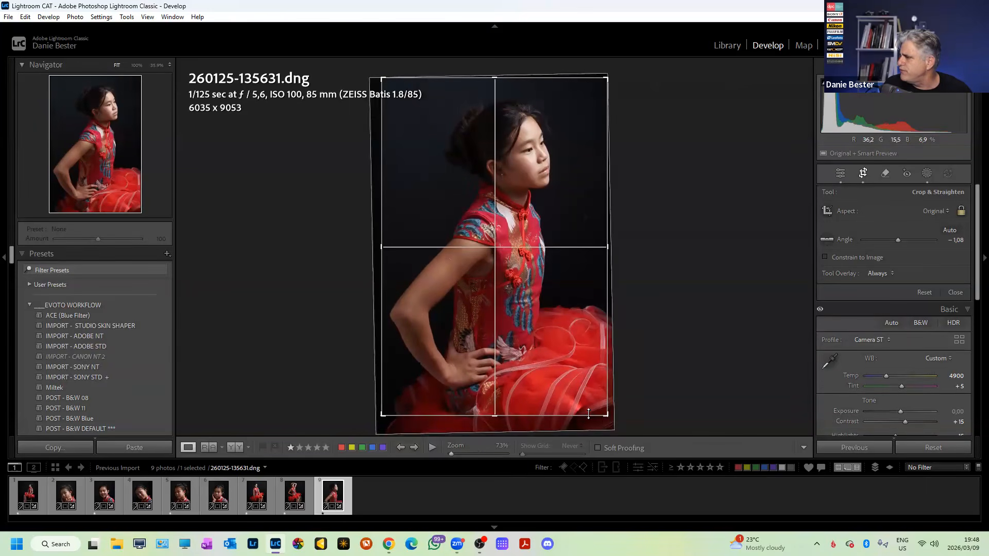
left_click_drag(561, 364, 567, 364)
key("r")
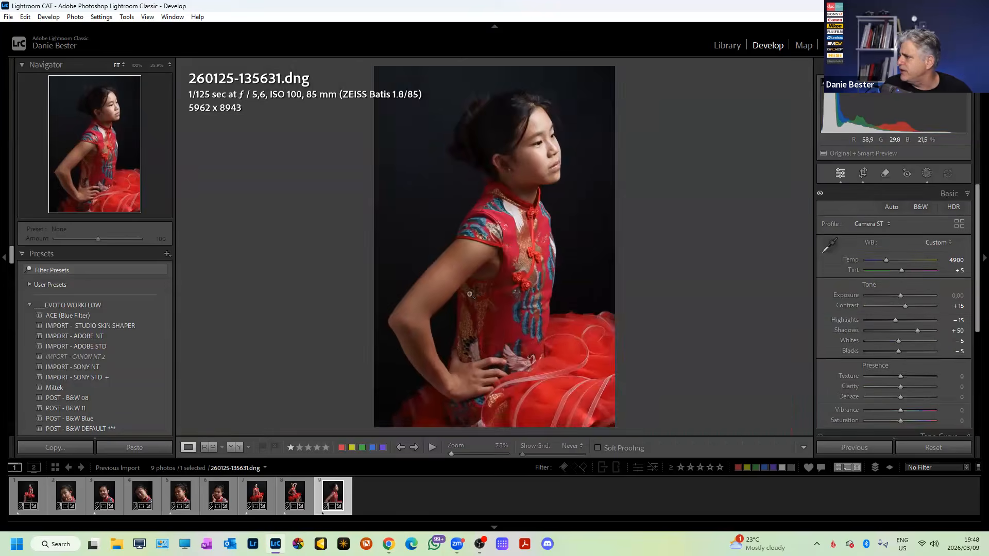
left_click(462, 281)
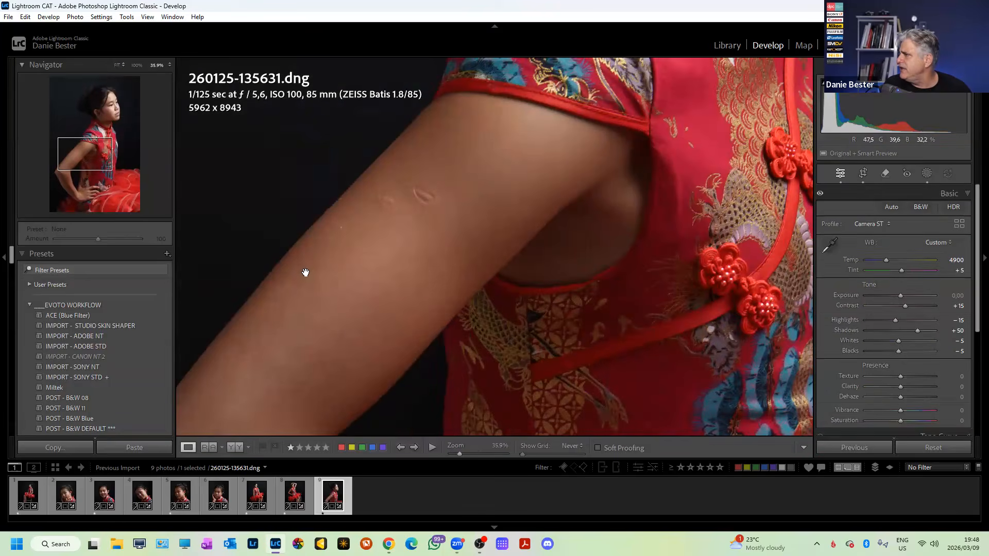
left_click_drag(531, 100, 373, 369)
left_click_drag(584, 67, 553, 293)
left_click(591, 249)
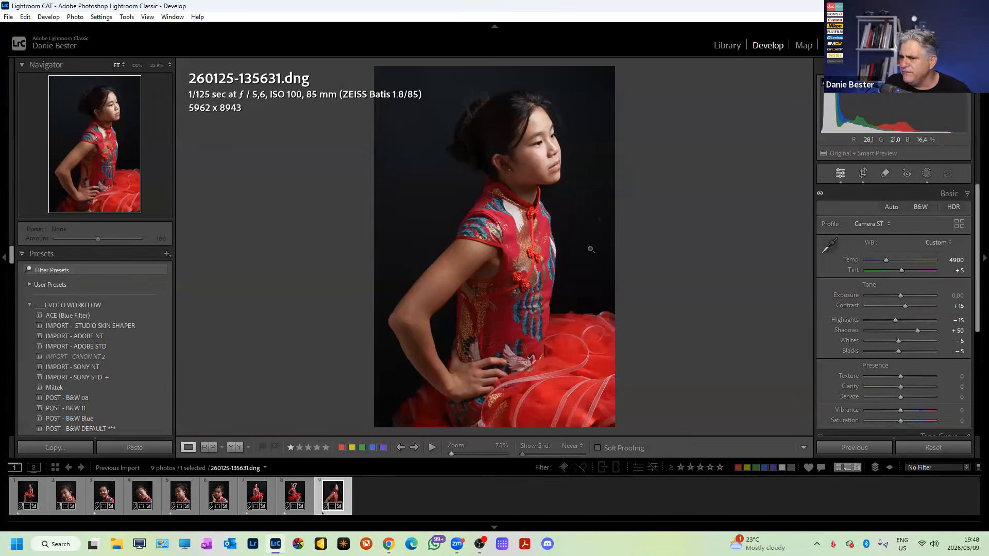
left_click(513, 153)
left_click(513, 153)
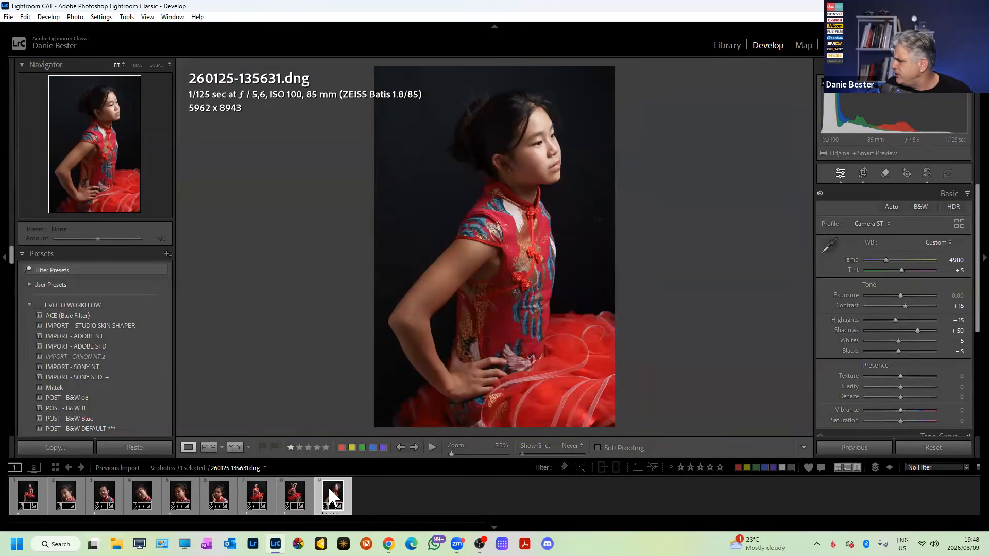
left_click(916, 446)
left_click(541, 157)
left_click_drag(514, 213, 564, 308)
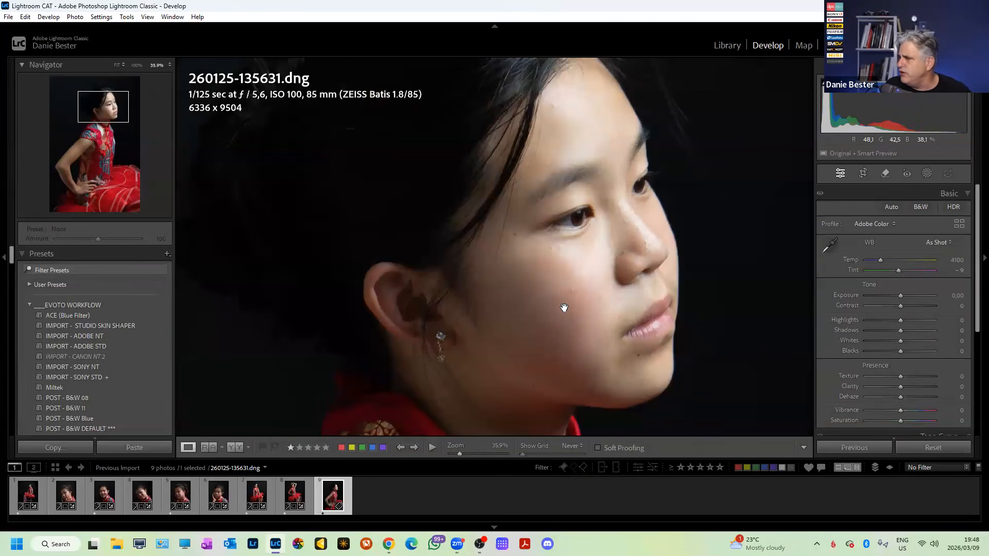
left_click(566, 309)
key("ctrl+z")
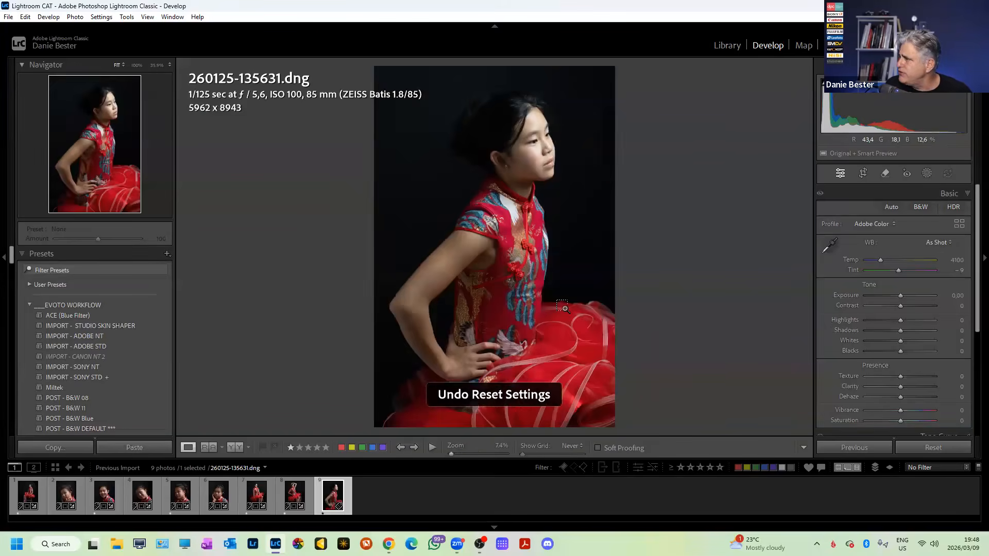
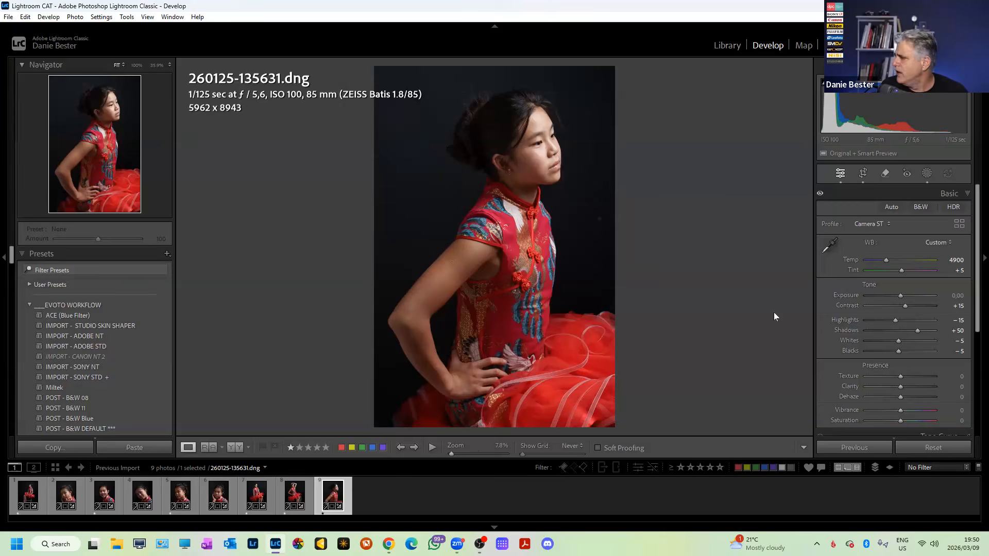
Jump to the start of the filmstrip and select only the first, seated stool portrait.
key("Home")
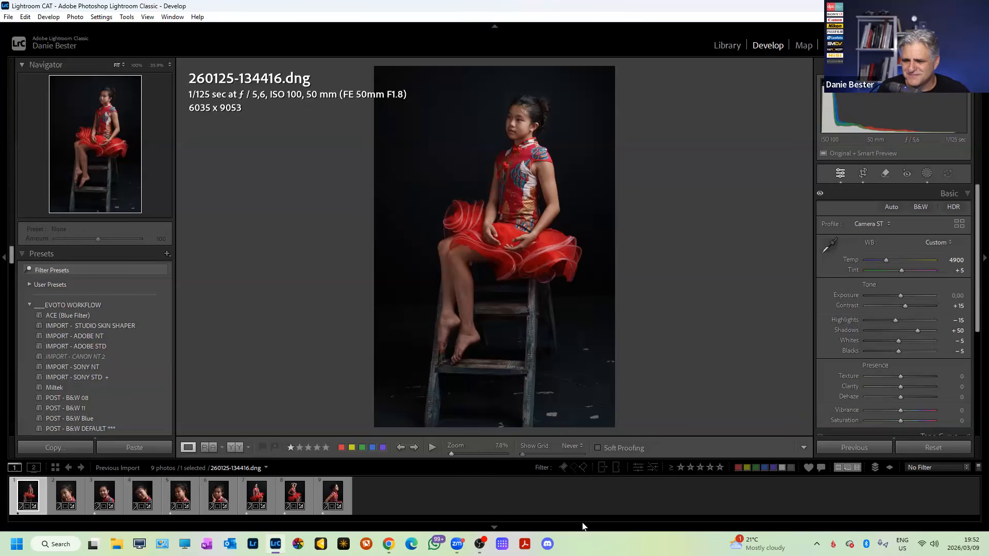
key("ctrl+a")
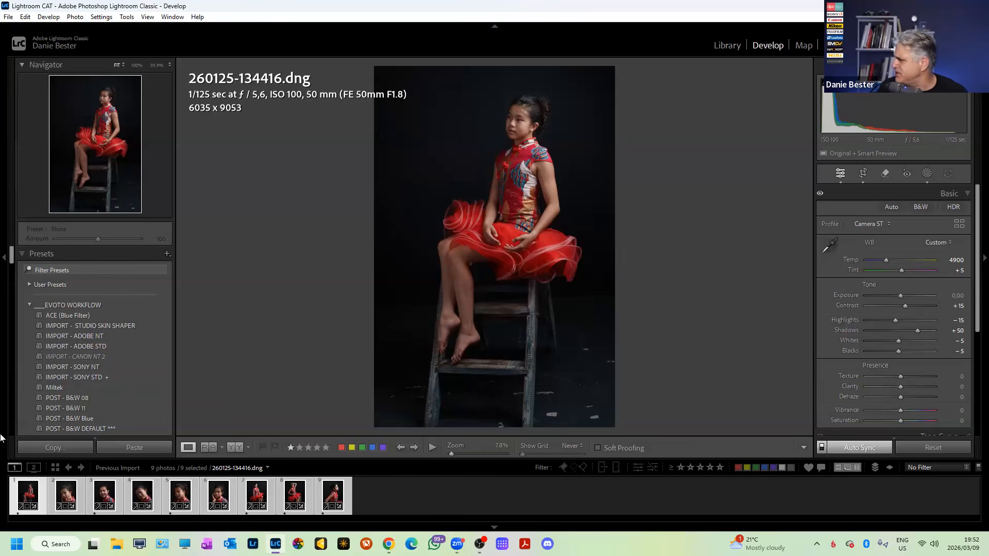
left_click(26, 489)
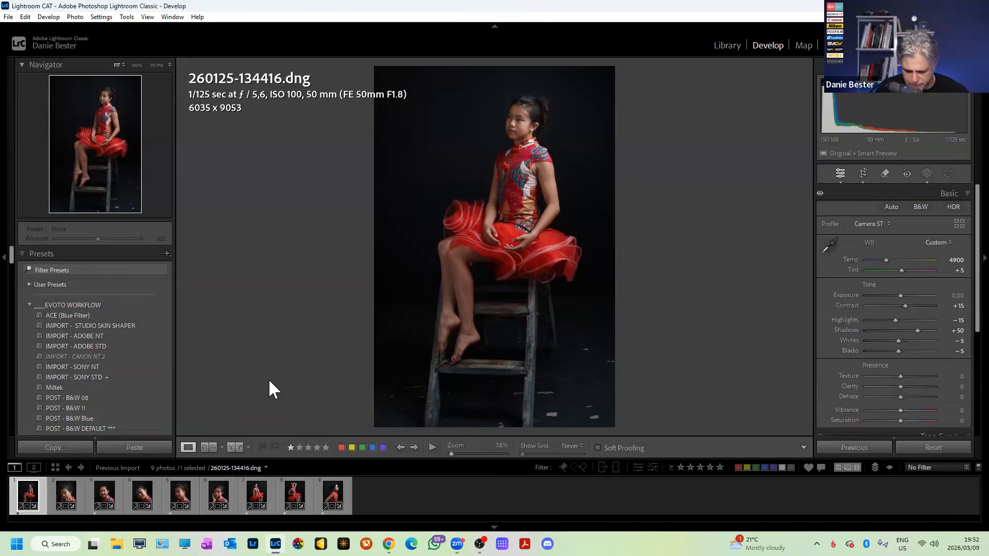
Add a linear gradient over the seated girl with Exposure 0.33 and Shadows 67, then show 260125-134502.dng.
key("shift+w")
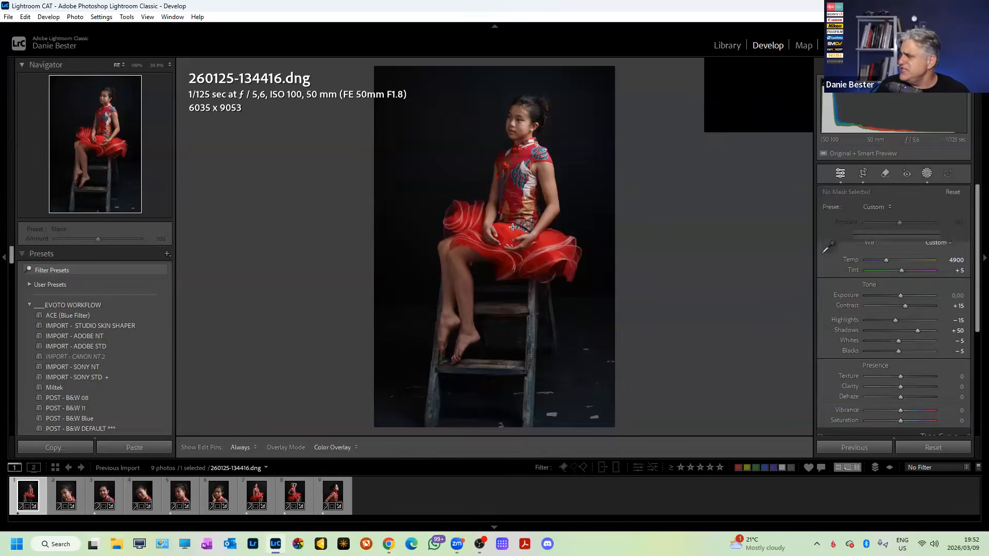
left_click_drag(580, 135, 469, 362)
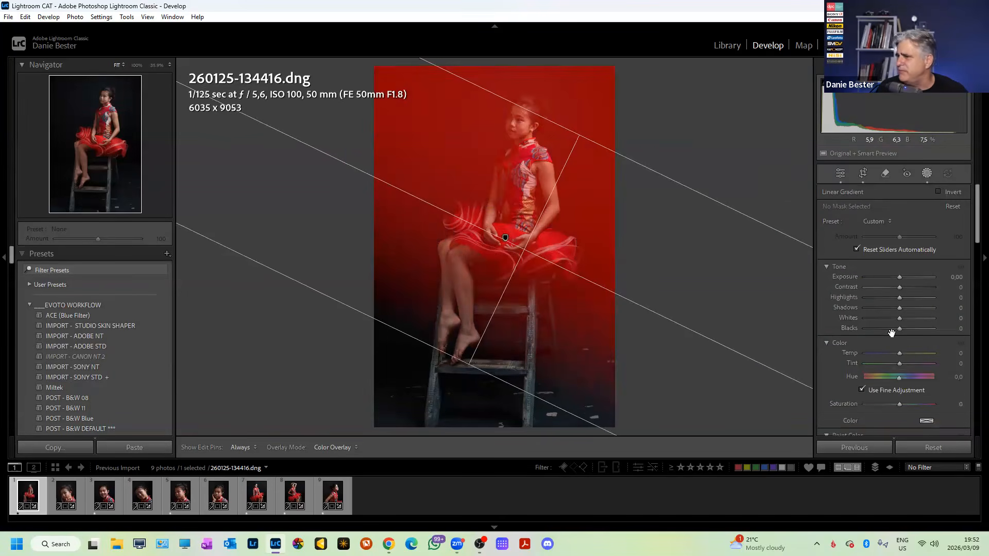
left_click_drag(899, 307, 922, 308)
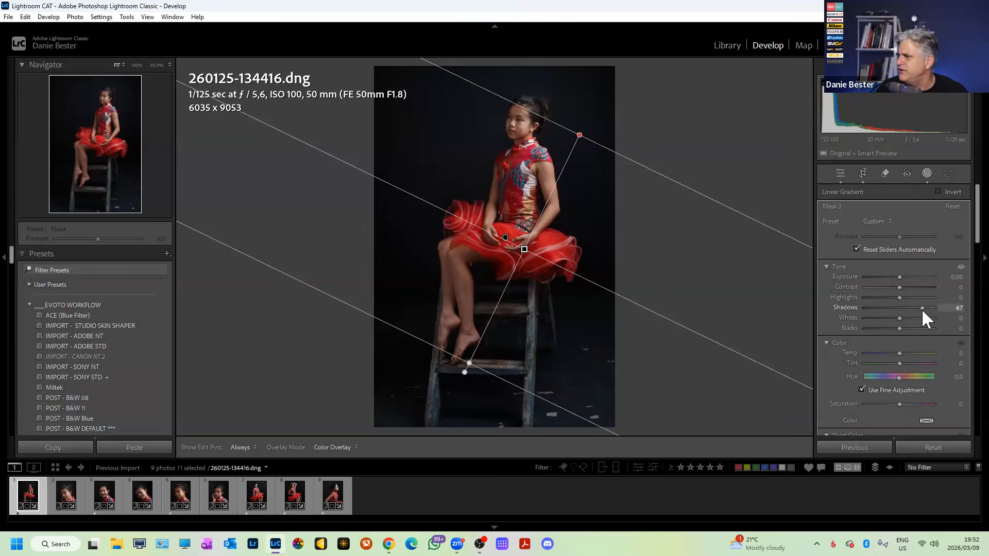
left_click_drag(897, 277, 901, 279)
left_click_drag(524, 249, 584, 212)
left_click_drag(509, 177, 515, 165)
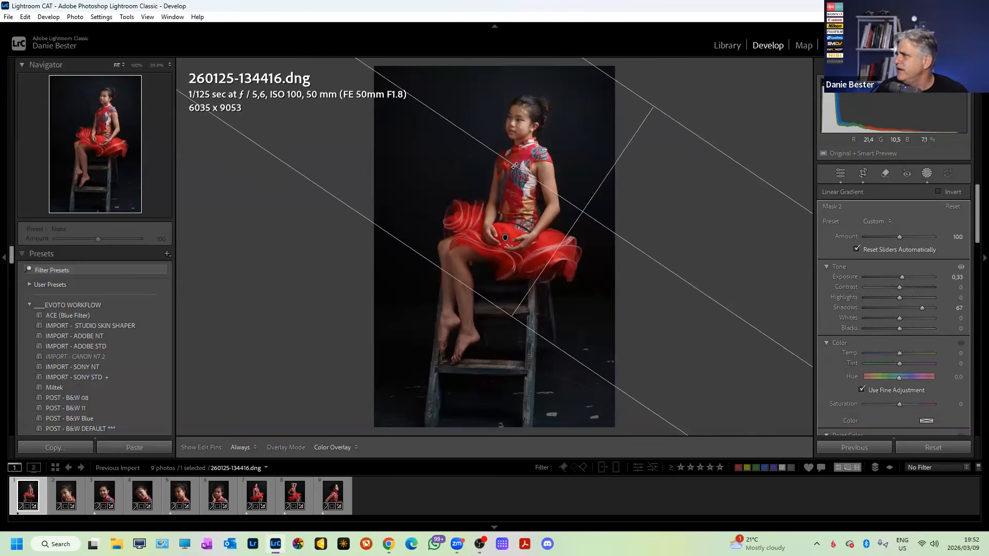
left_click(66, 495)
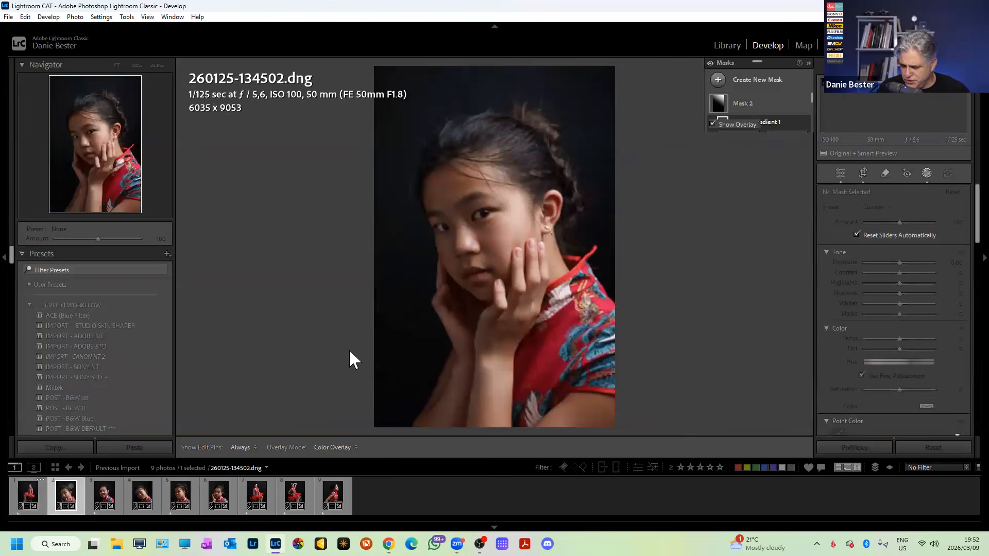
Close masking, review photos 3 and 4, then return to the seated portrait and select all nine.
key("shift+w")
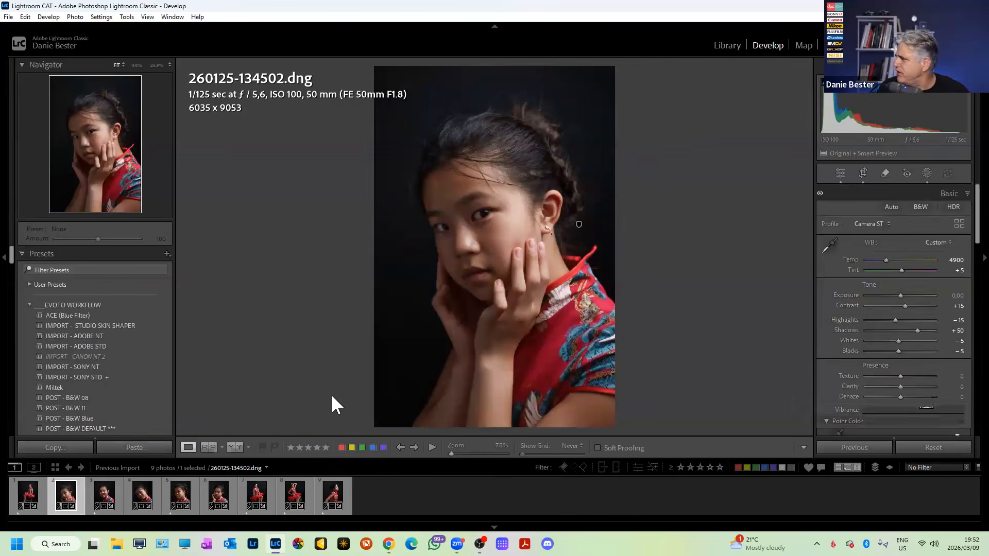
left_click(97, 493)
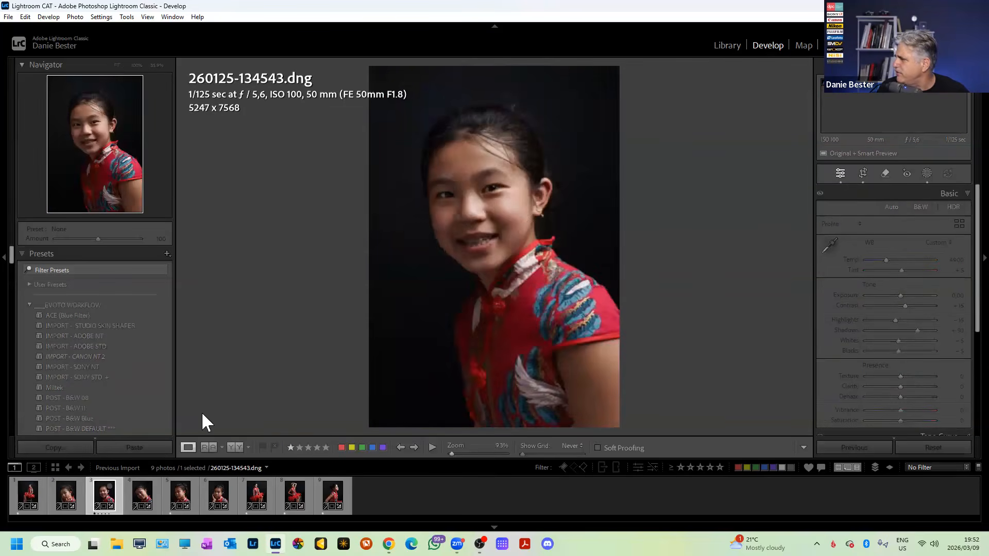
left_click(150, 490)
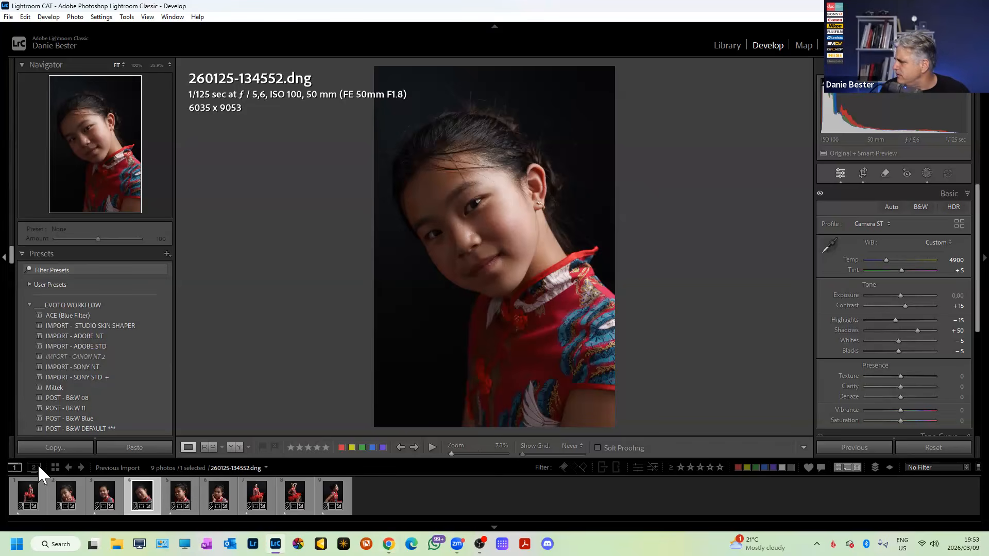
left_click(24, 490)
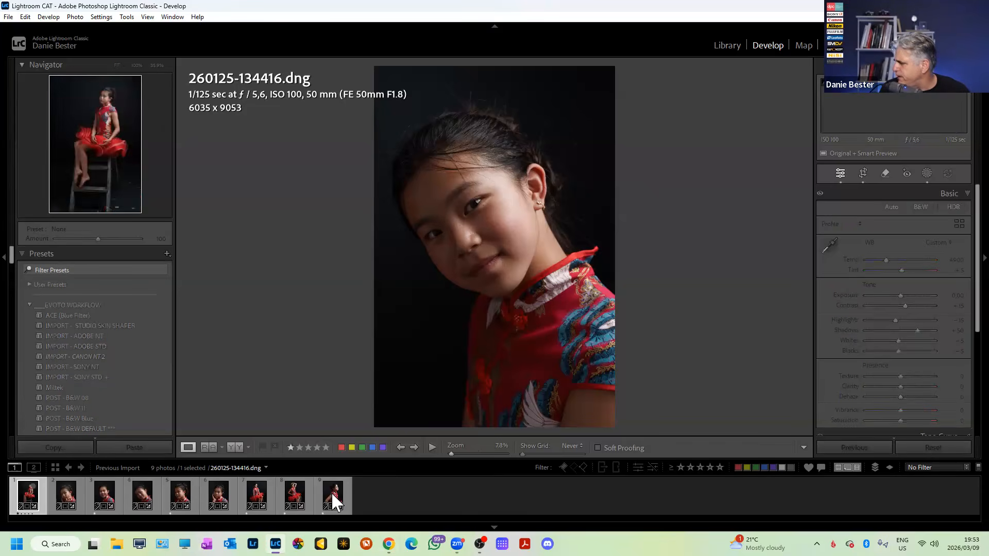
key("ctrl+a")
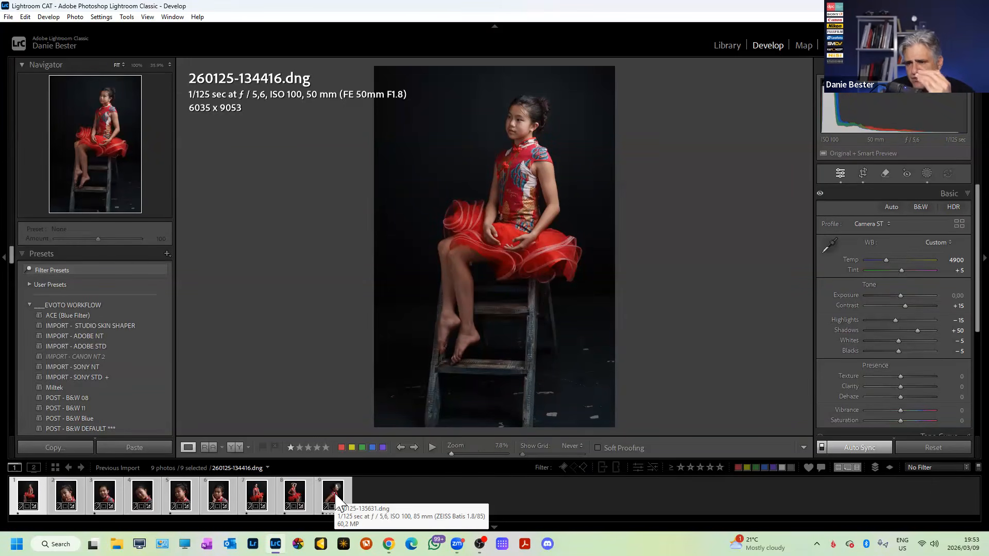
Check the last photo's Edit In options, then open Edit > Preferences.
right_click(327, 492)
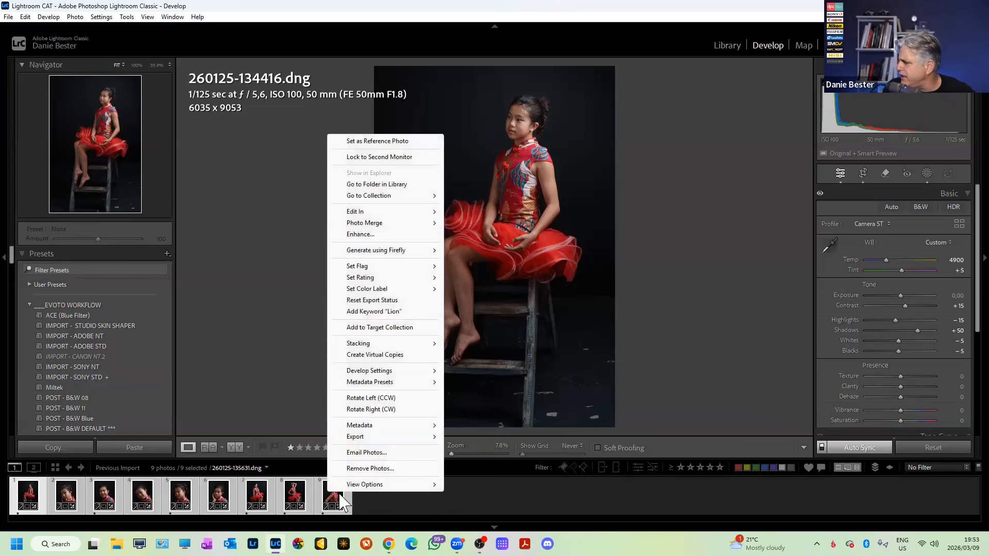
mouse_move(363, 213)
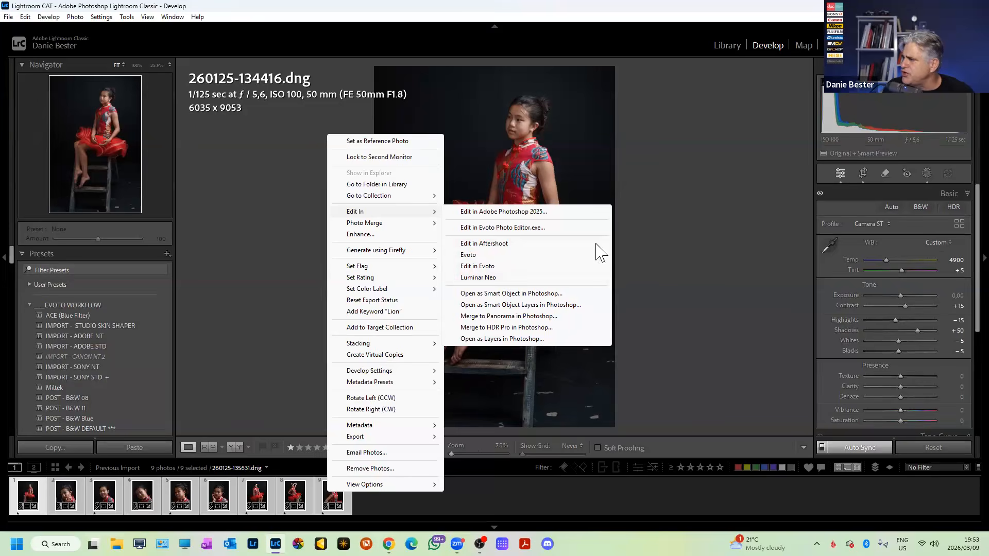
left_click(692, 230)
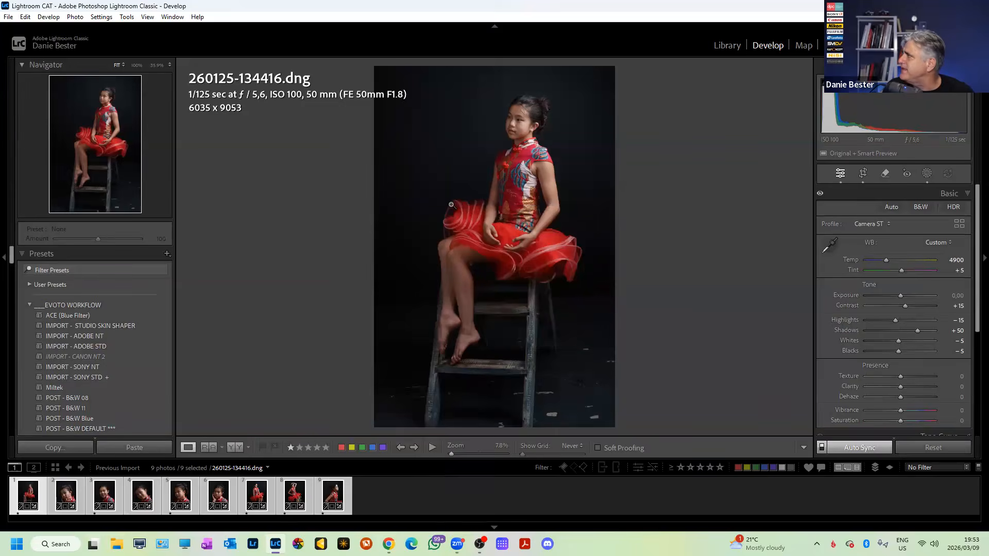
left_click(22, 18)
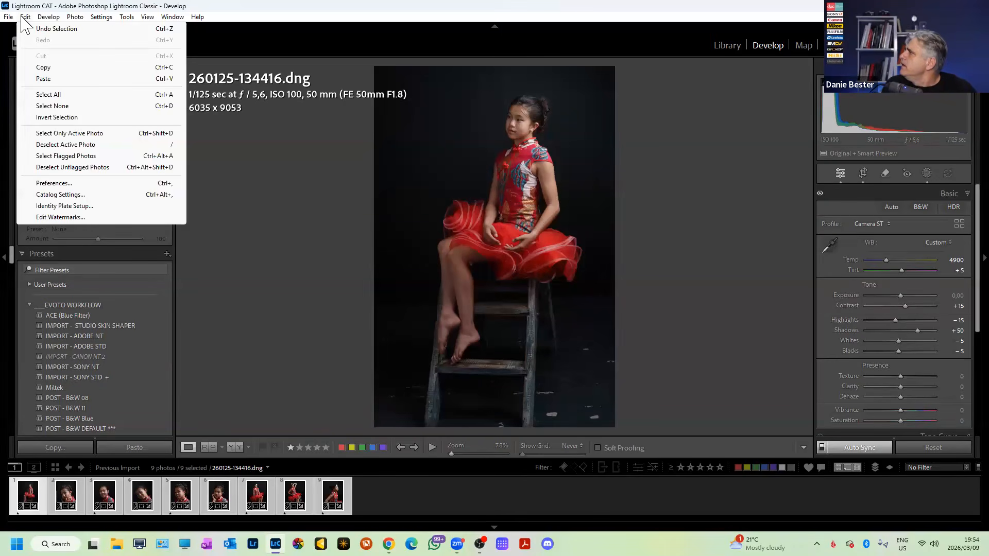
left_click(62, 184)
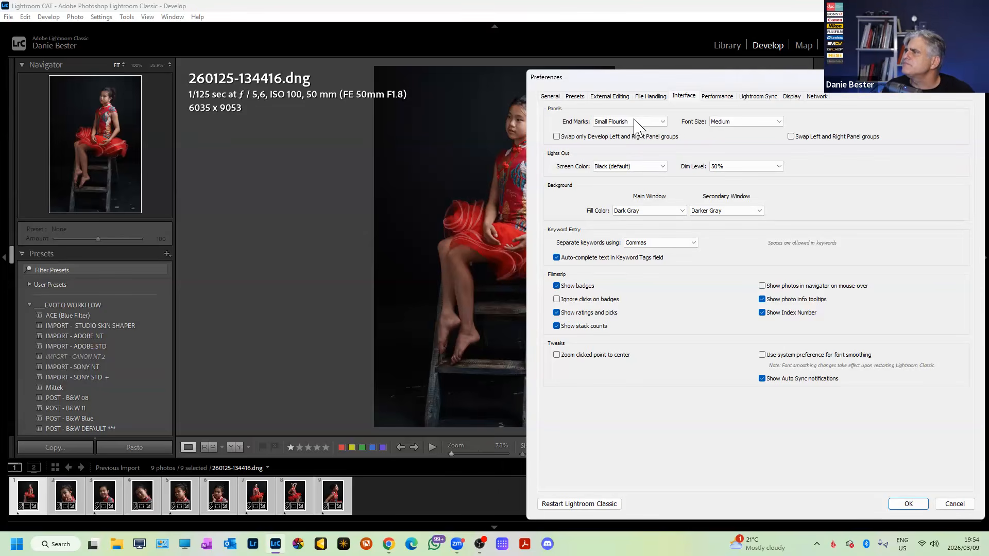
Choose the Evoto preset as the additional external editor under External Editing.
left_click(622, 97)
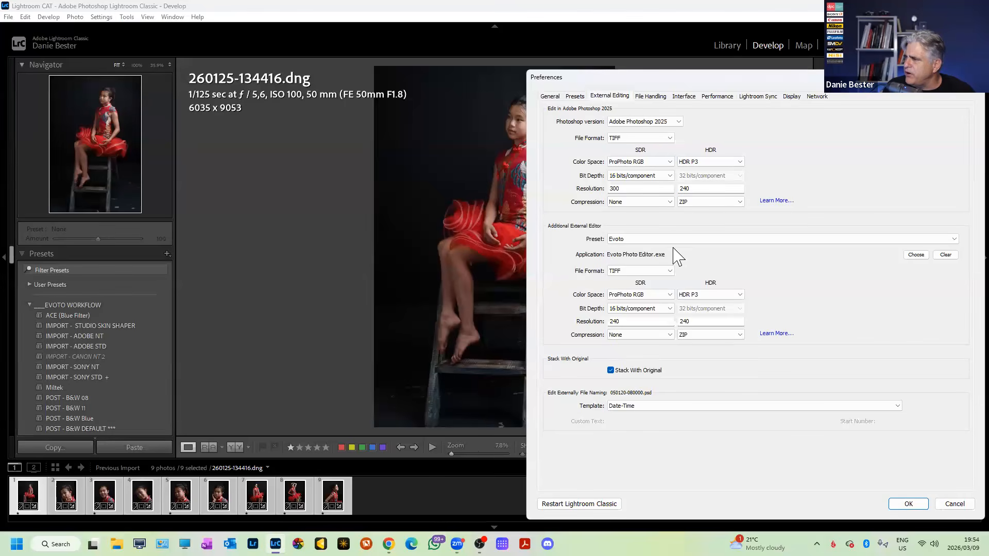
left_click(686, 240)
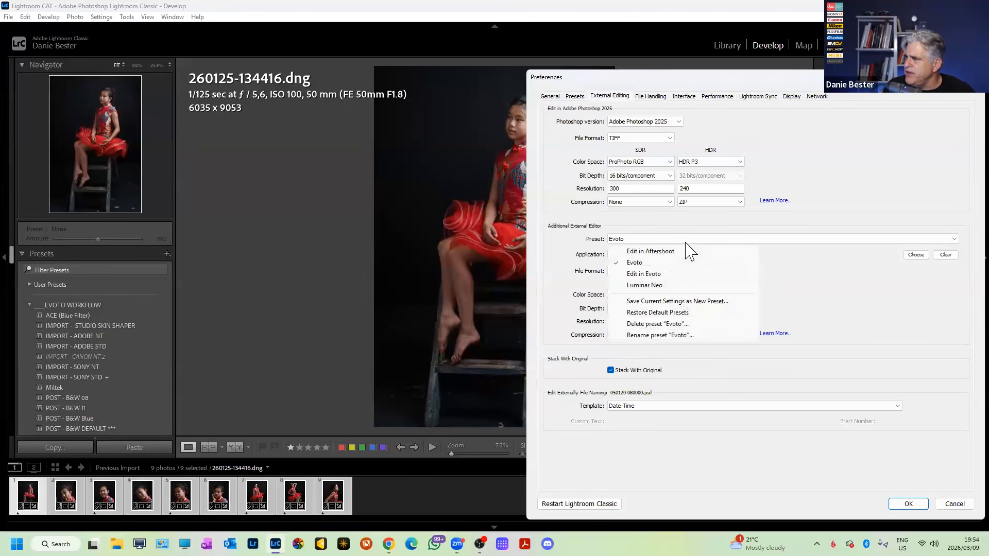
left_click(639, 264)
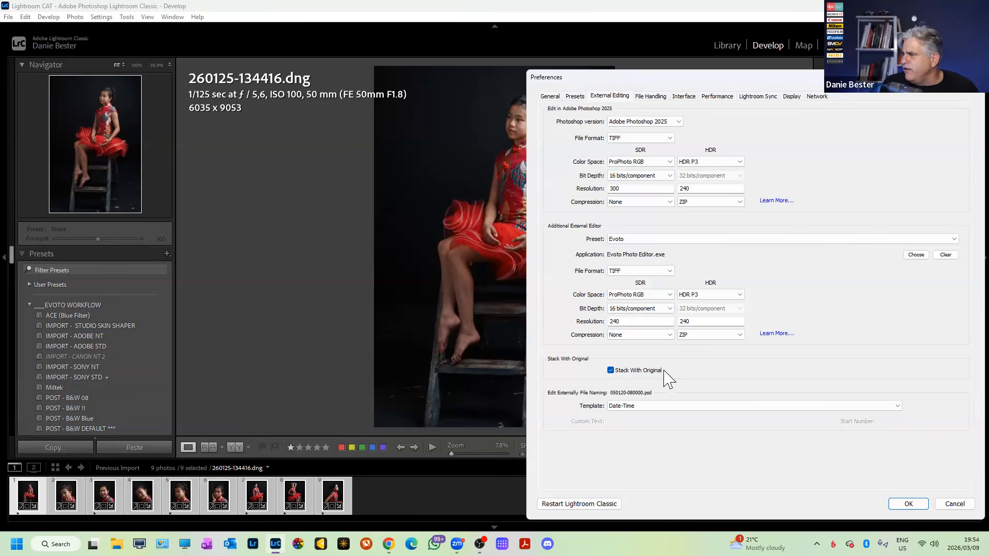
Keep TIFF file format, ProPhoto RGB color space and 16 bits/component bit depth.
left_click(670, 271)
left_click(638, 281)
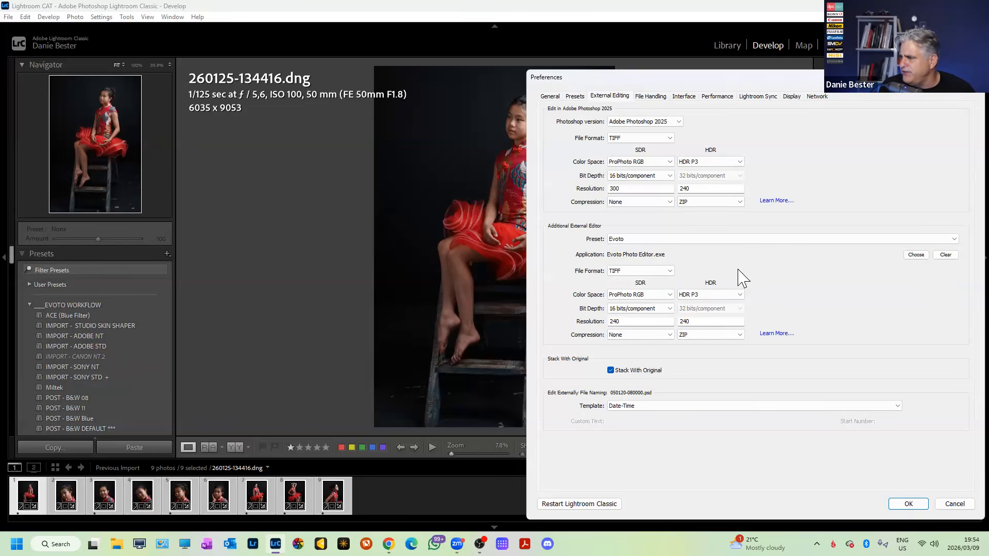
left_click(669, 295)
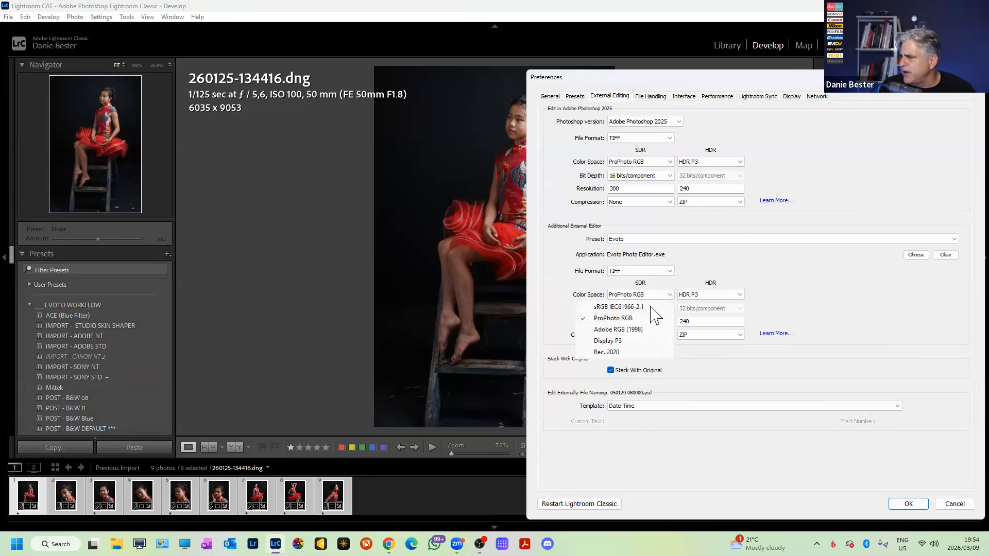
left_click(631, 318)
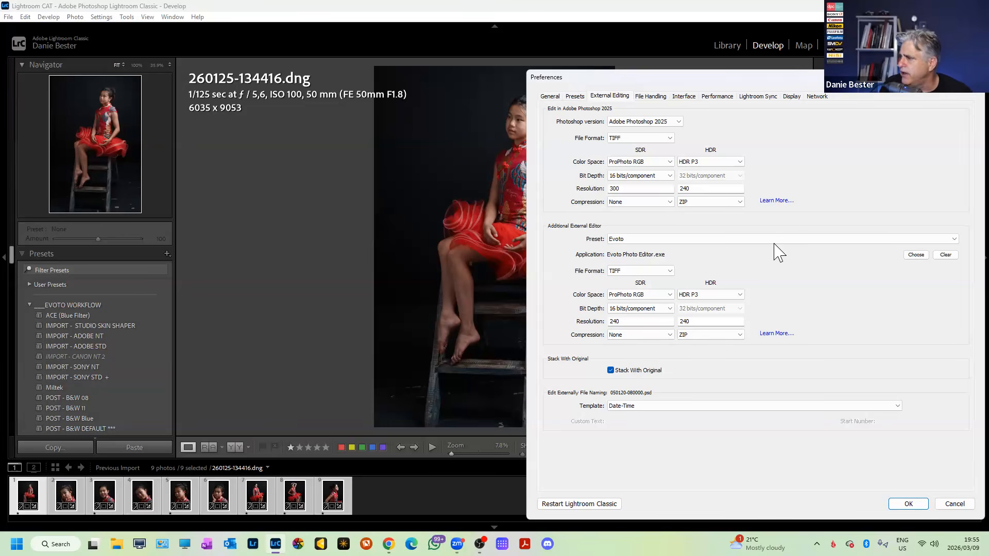
left_click(669, 309)
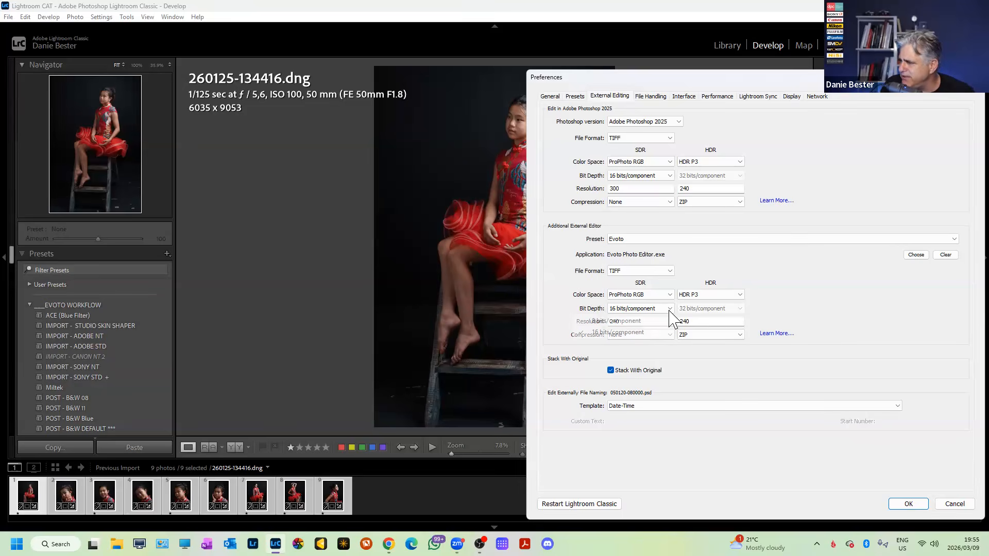
left_click(624, 333)
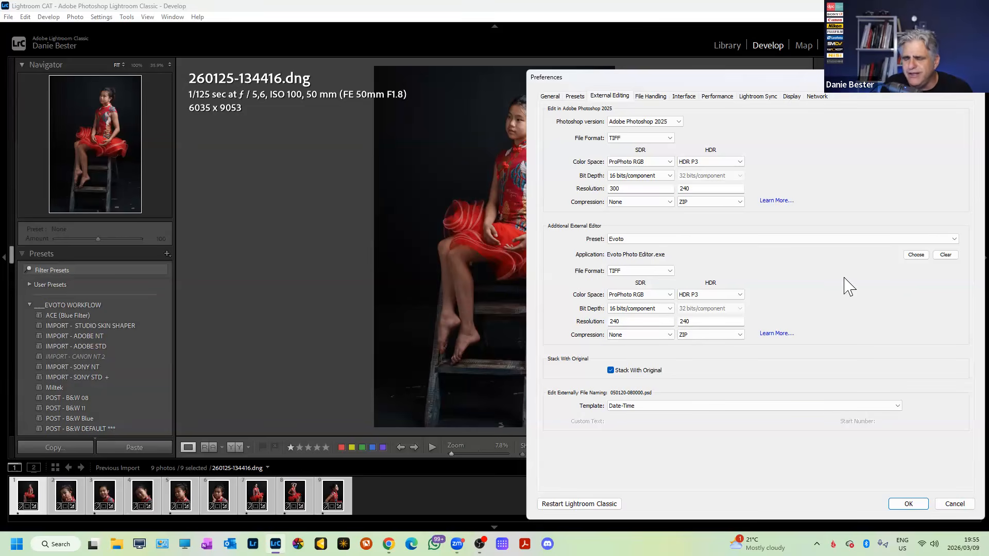
Set the Evoto editor's resolution to 240 after trying 300.
double_click(617, 320)
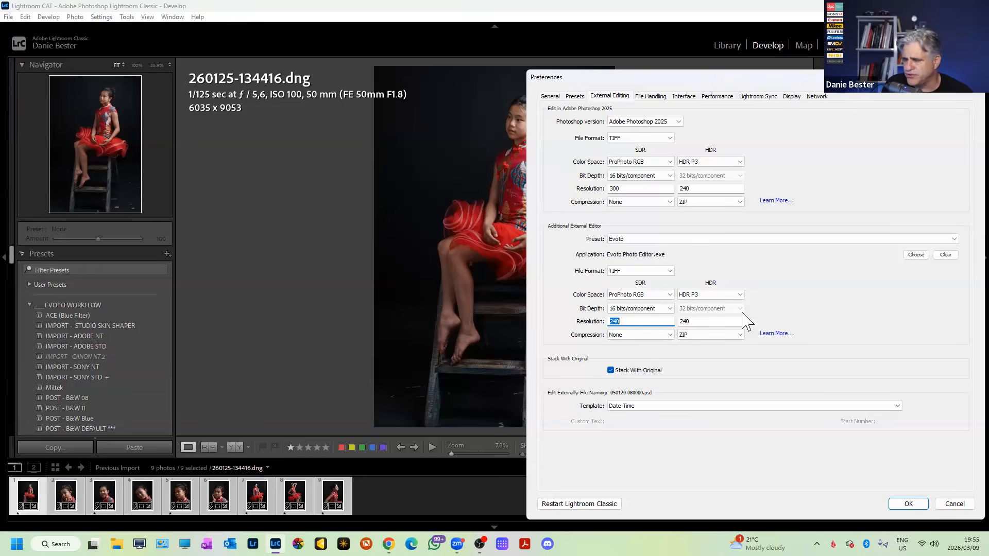
type("300")
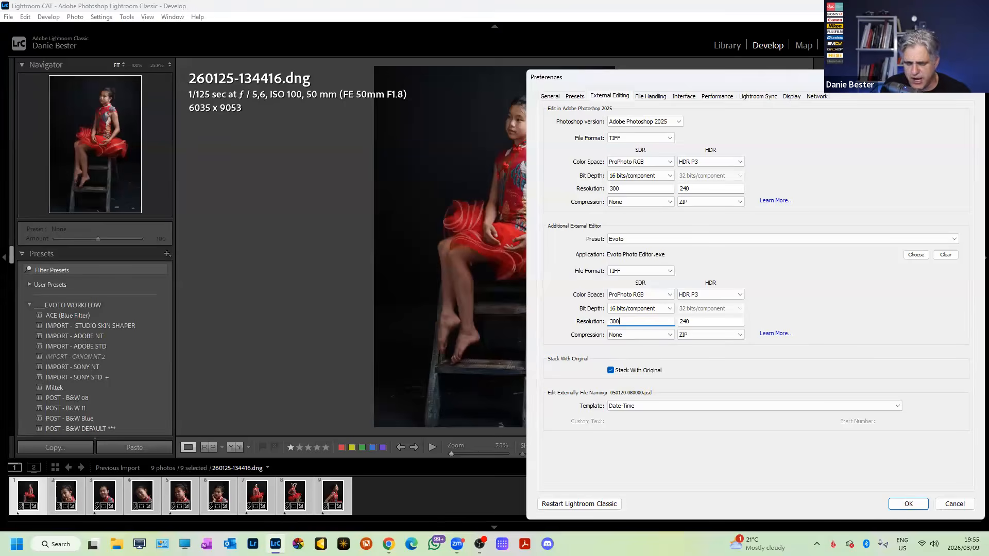
key("BackSpace")
key("BackSpace")
key("BackSpace")
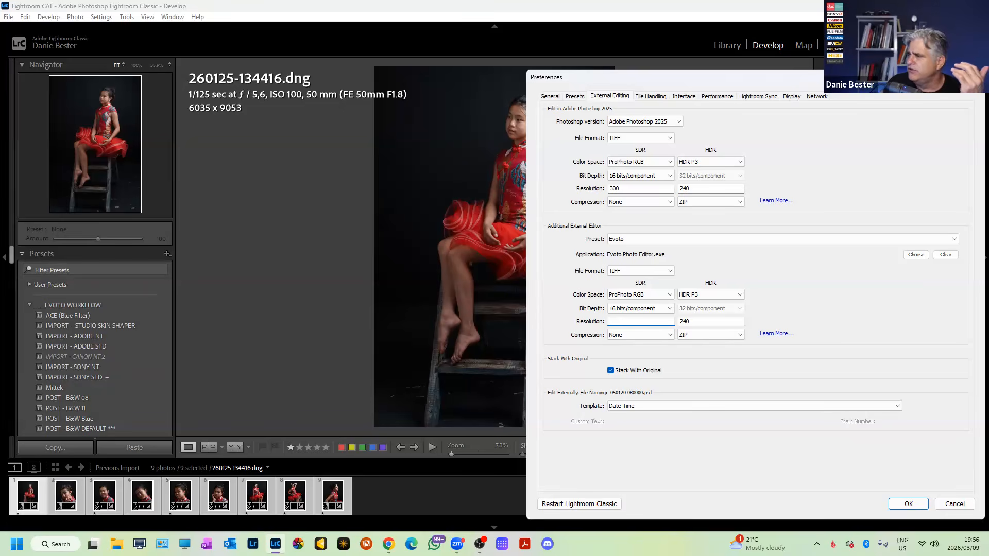
type("240")
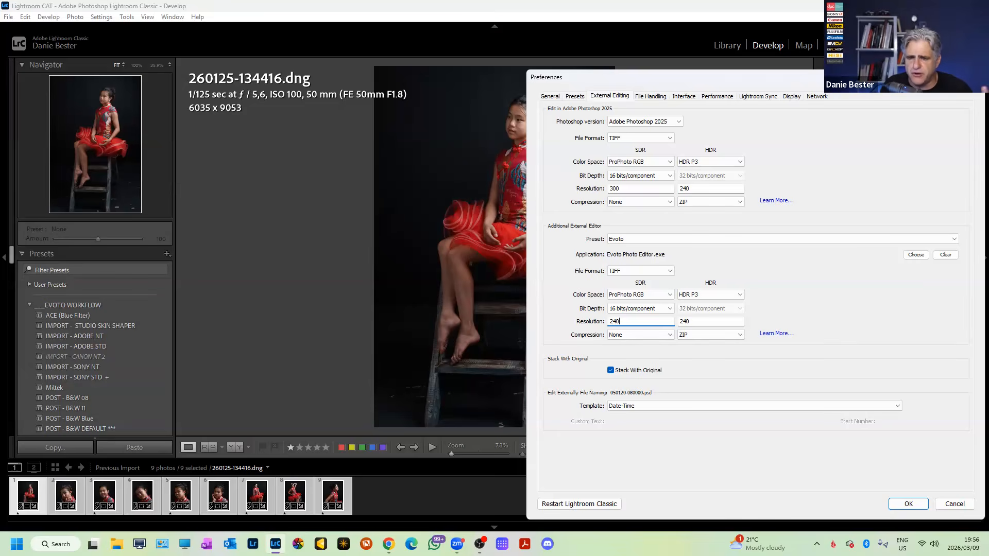
key("BackSpace")
key("BackSpace")
key("BackSpace")
type("300")
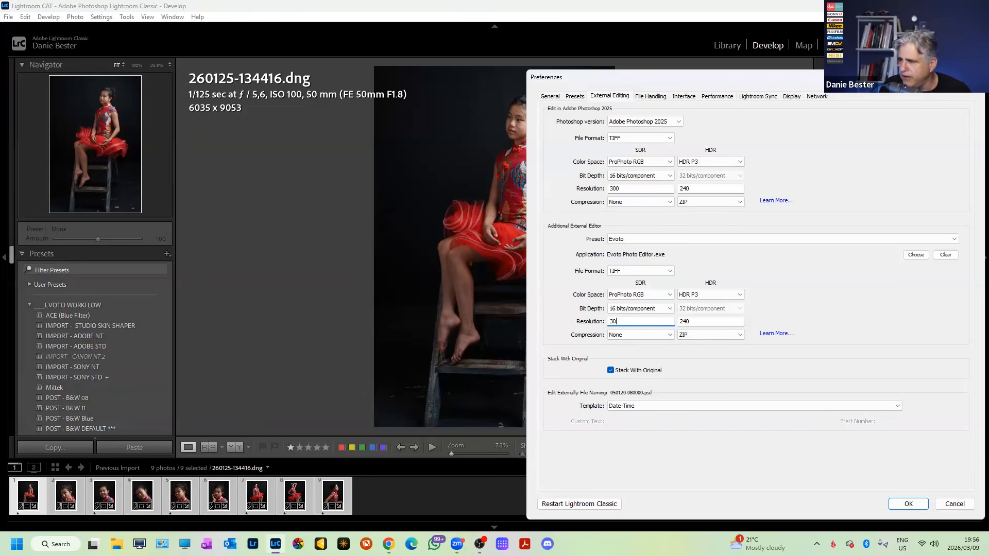
key("BackSpace")
key("BackSpace")
key("BackSpace")
type("240")
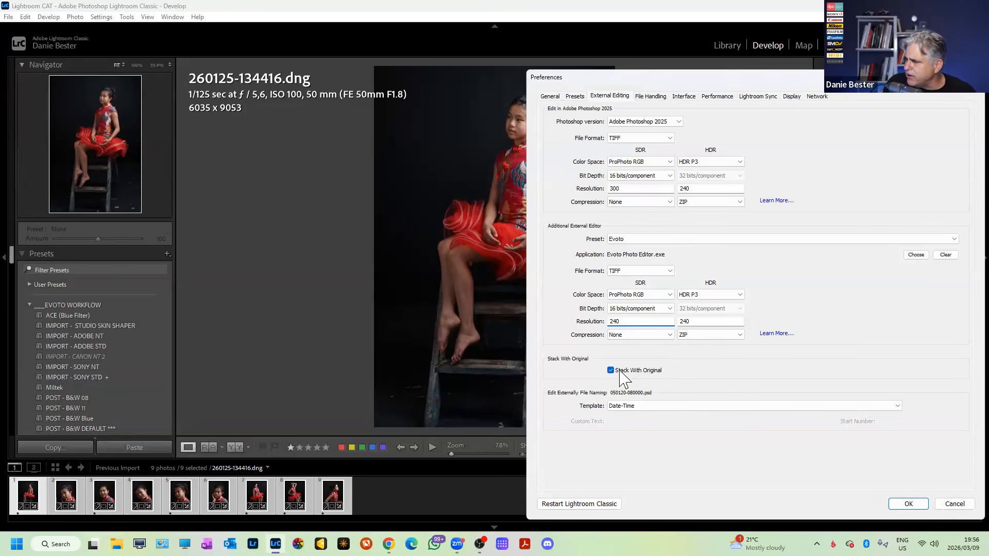
Keep the Date-Time naming template, close Preferences and switch to the Library grid.
left_click(630, 406)
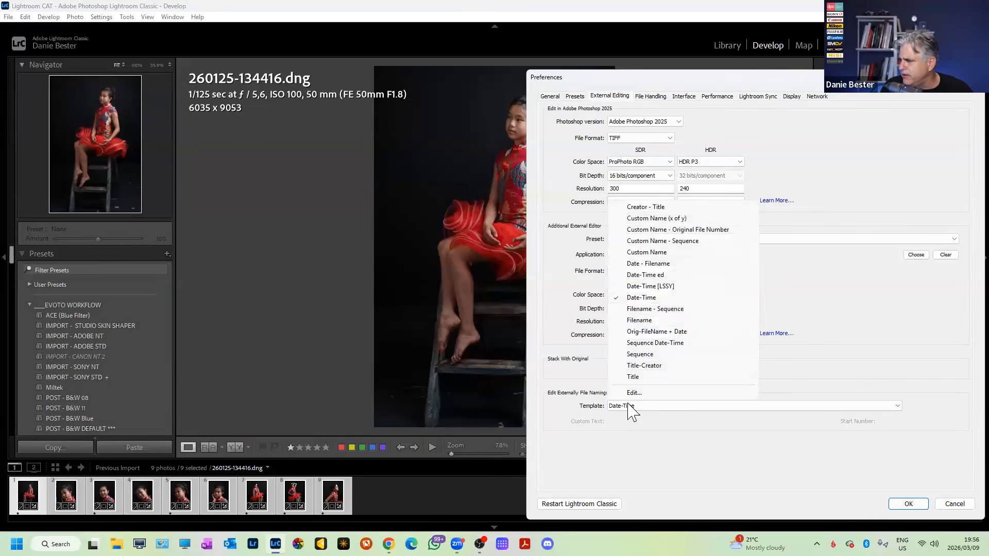
left_click(662, 297)
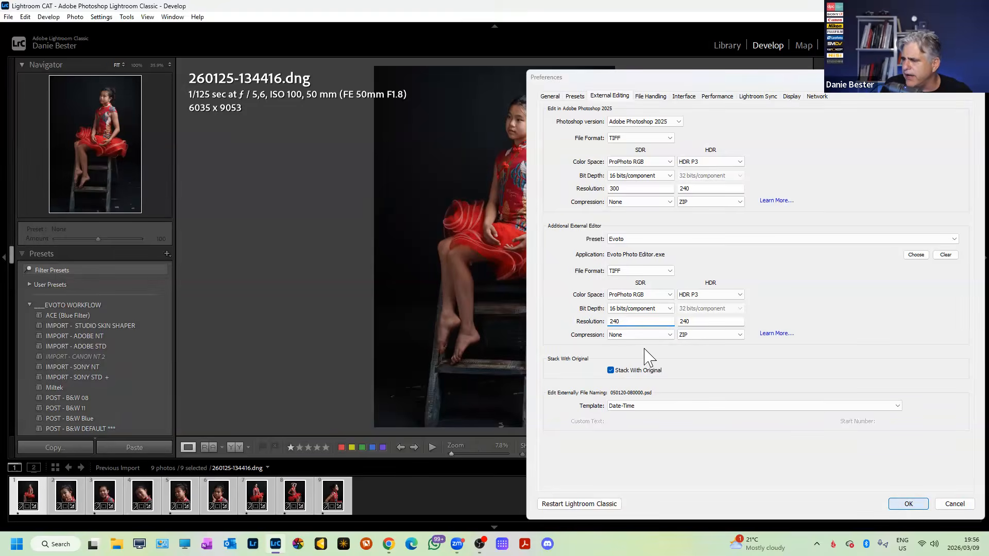
key("Return")
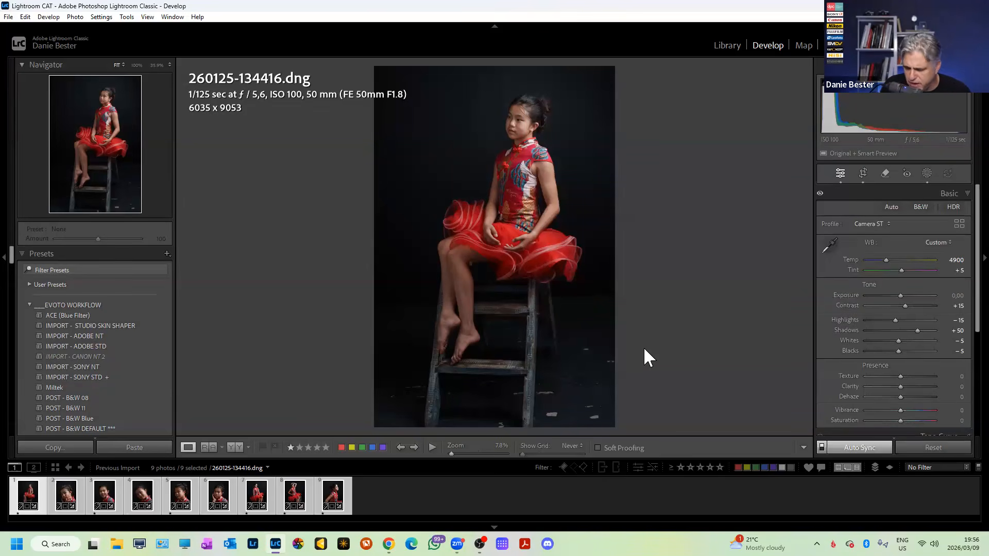
key("g")
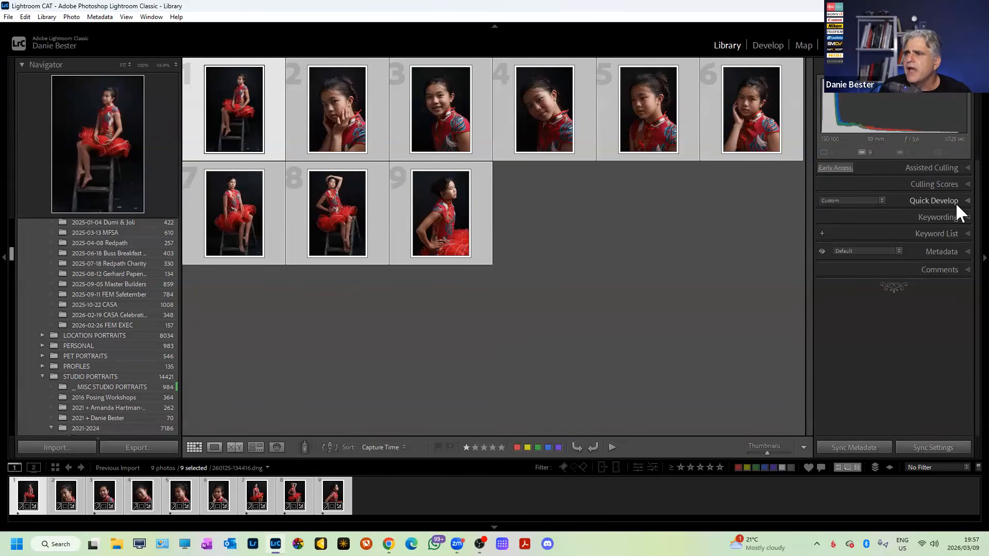
Expand the Metadata panel and try editing the title and caption fields.
left_click(957, 251)
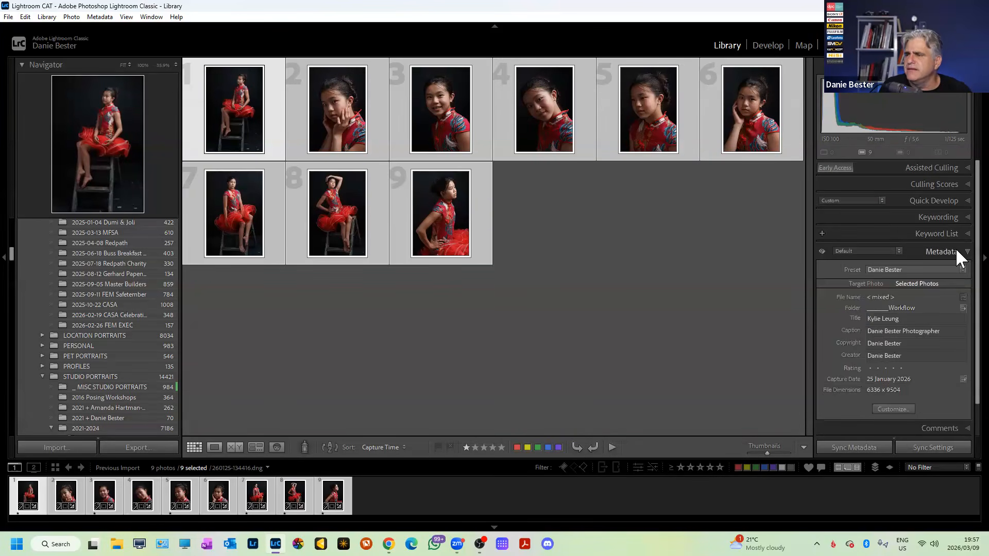
left_click(924, 318)
left_click(932, 319)
left_click(949, 331)
left_click(956, 333)
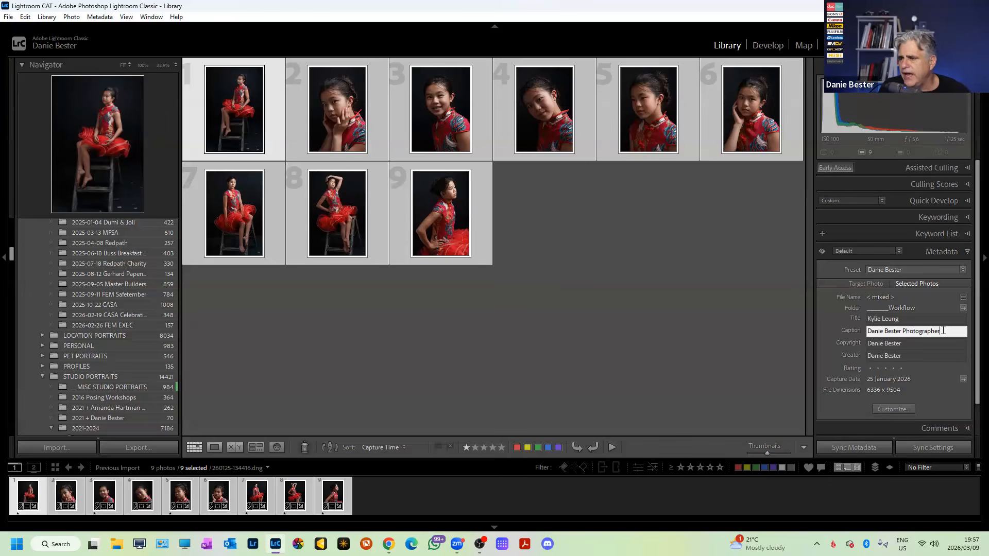
left_click_drag(855, 334, 768, 342)
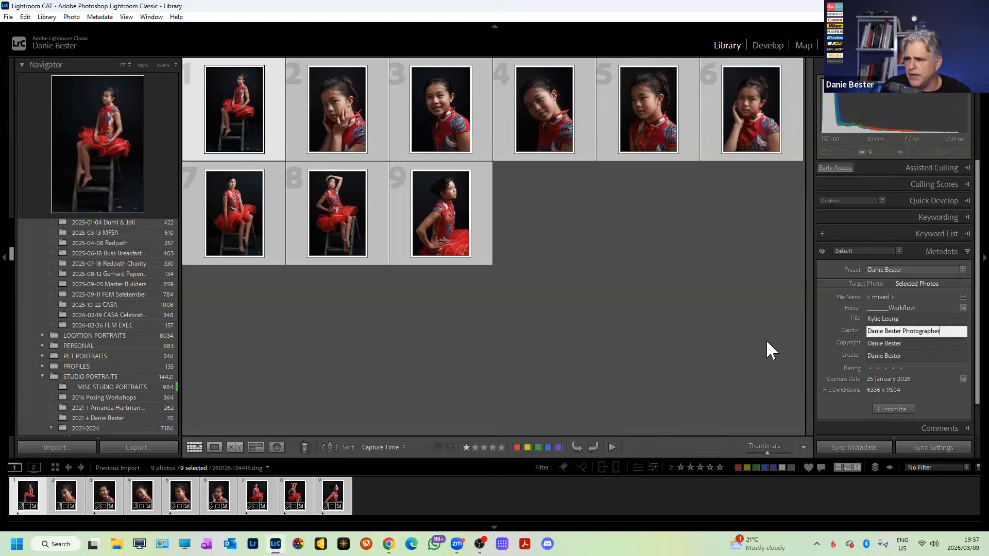
left_click(706, 335)
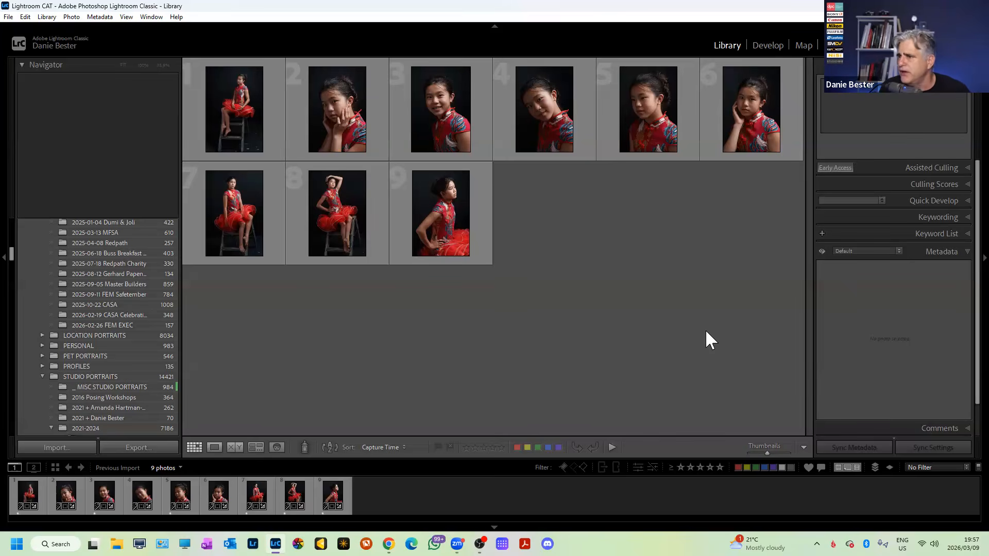
left_click(956, 249)
left_click(956, 249)
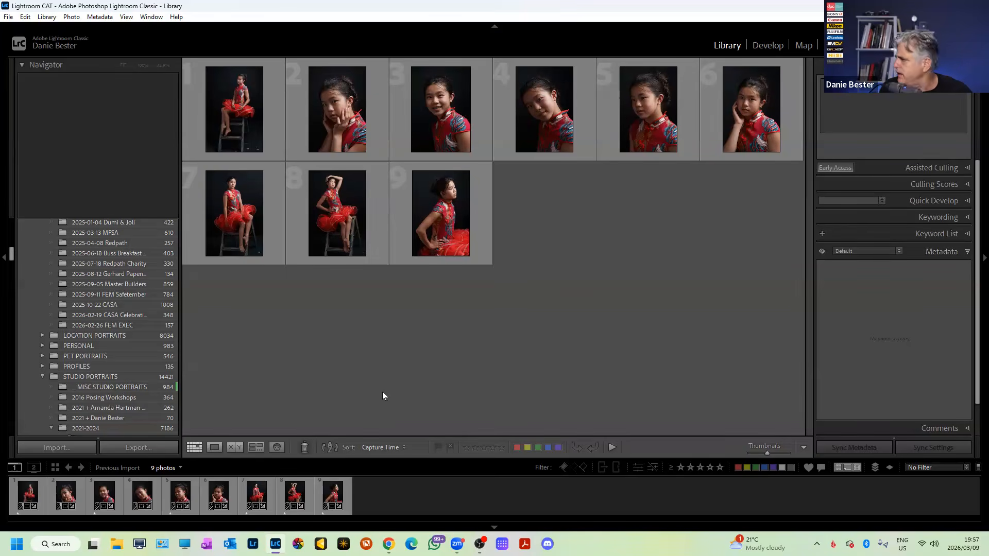
Select all nine photos, put the model's surname in the title, and commit title and caption.
key("ctrl+a")
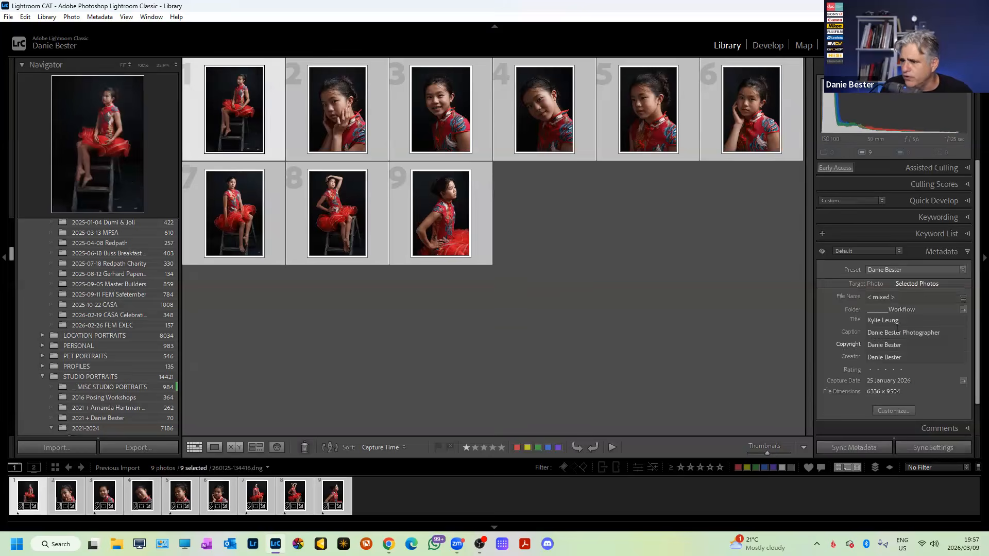
left_click(926, 321)
left_click(927, 321)
double_click(927, 320)
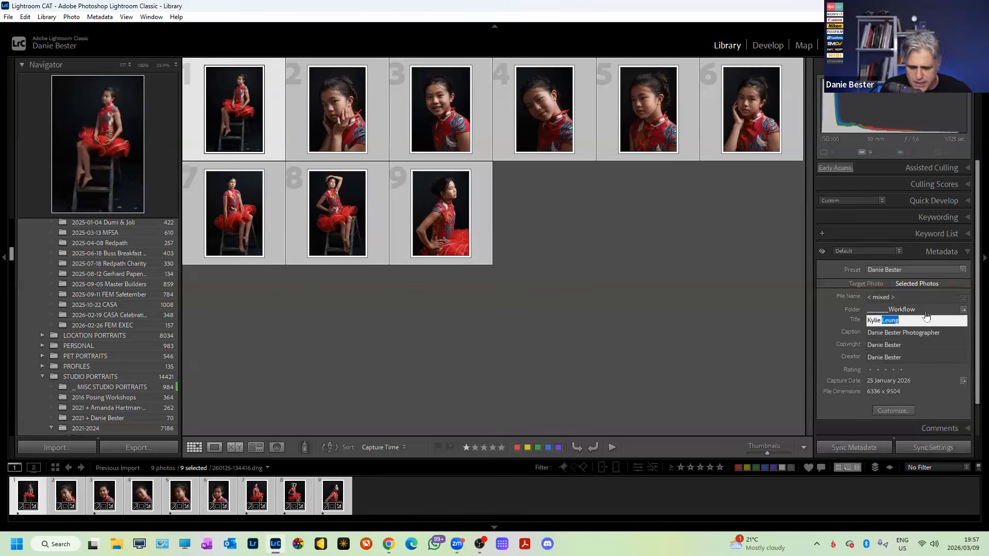
key("Return")
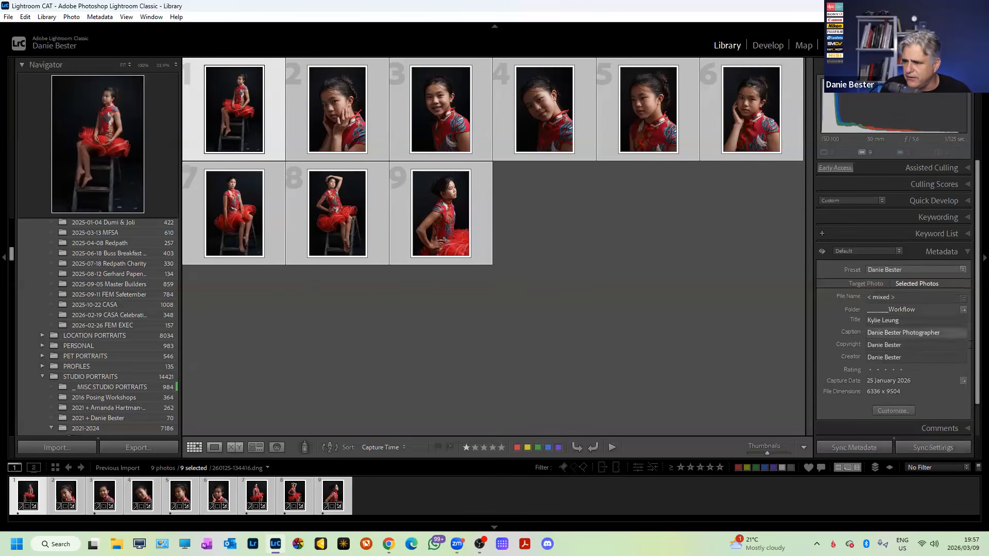
left_click(961, 334)
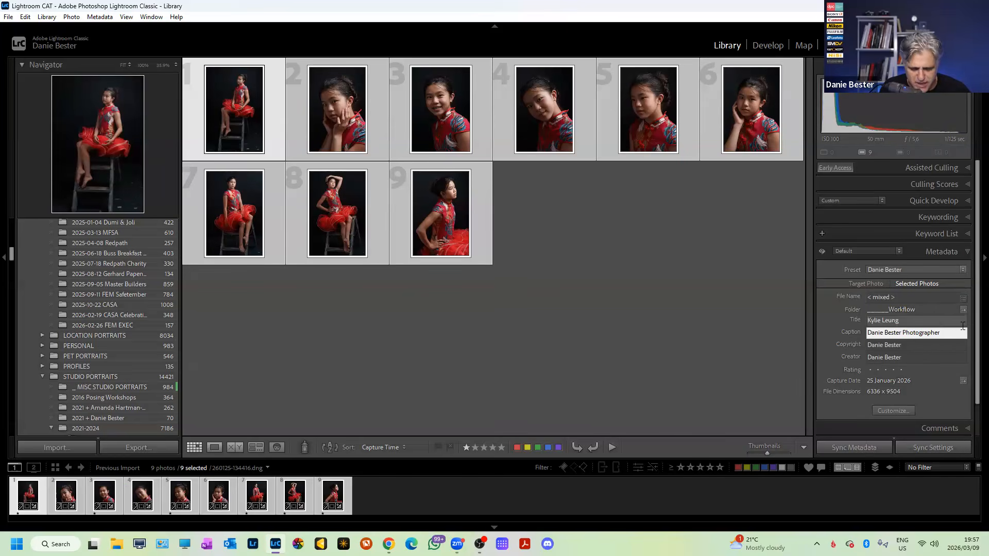
key("Return")
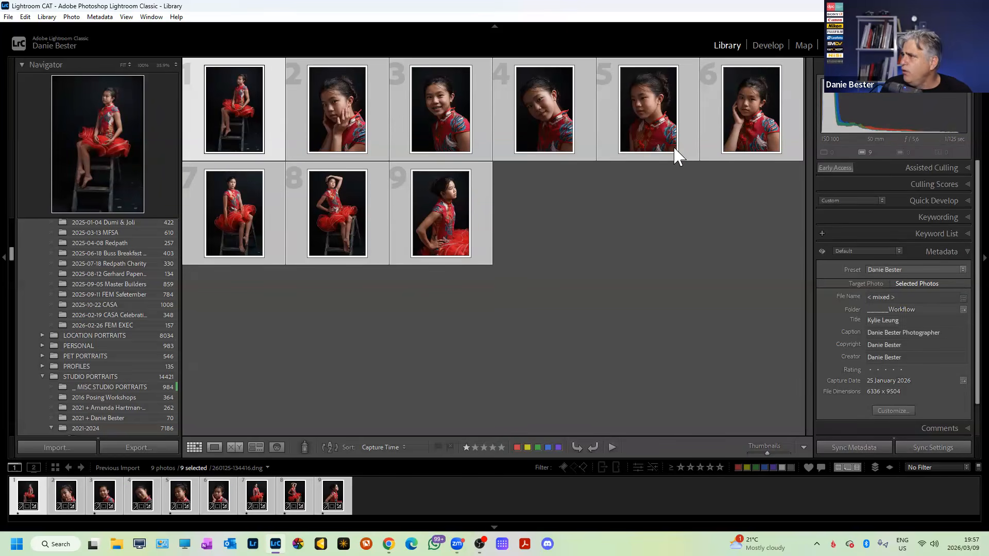
Open 260125-134757.dng in Loupe view with its title, caption and copyright overlay shown.
double_click(691, 154)
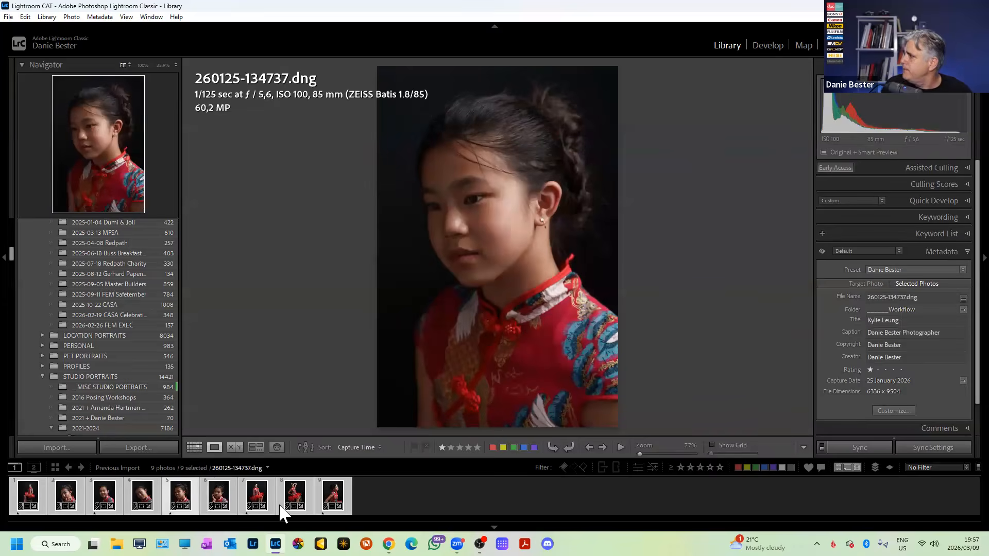
left_click(226, 487)
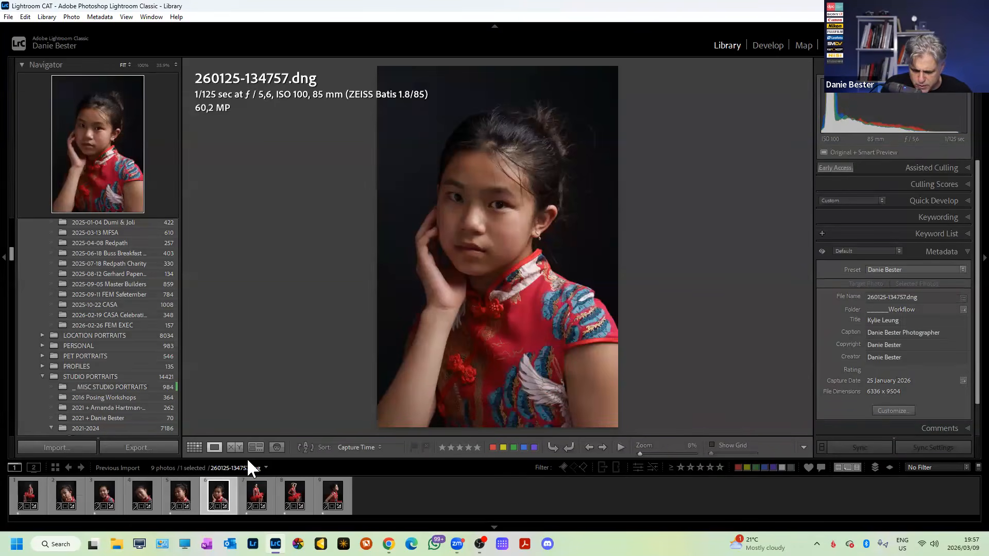
key("i")
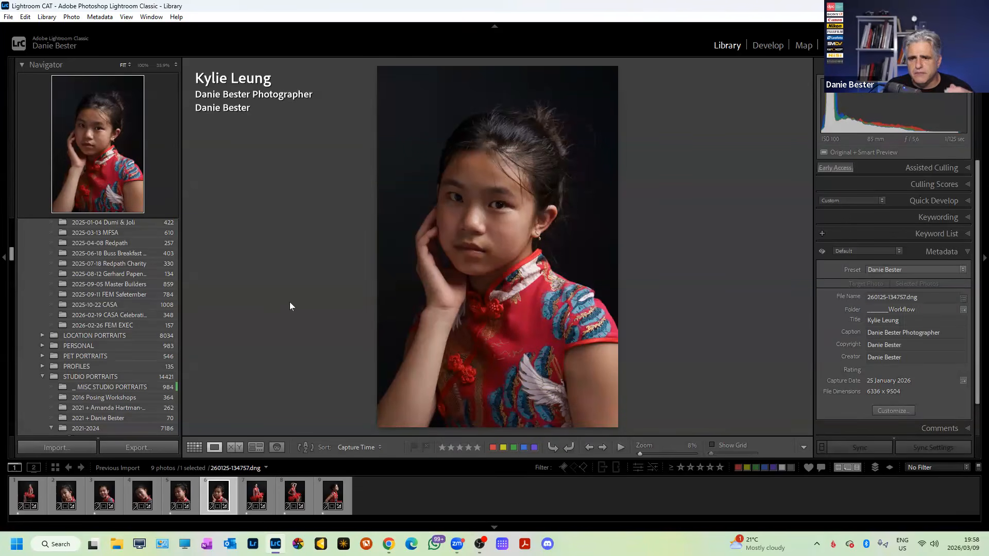
Open the 2026-02-26 FEM EXEC folder, switch the info overlay, and filter to yellow-labelled photos.
left_click(110, 325)
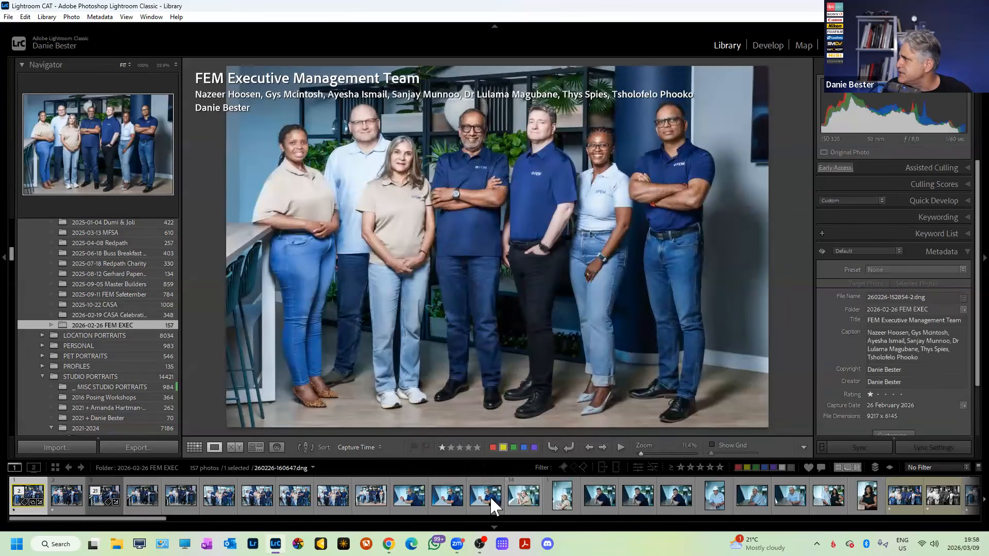
left_click(485, 496)
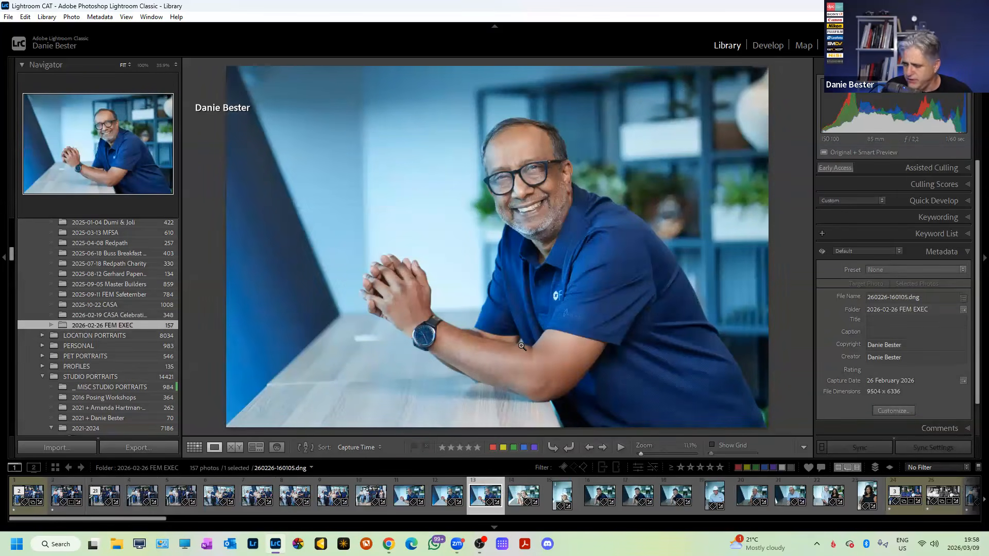
key("i")
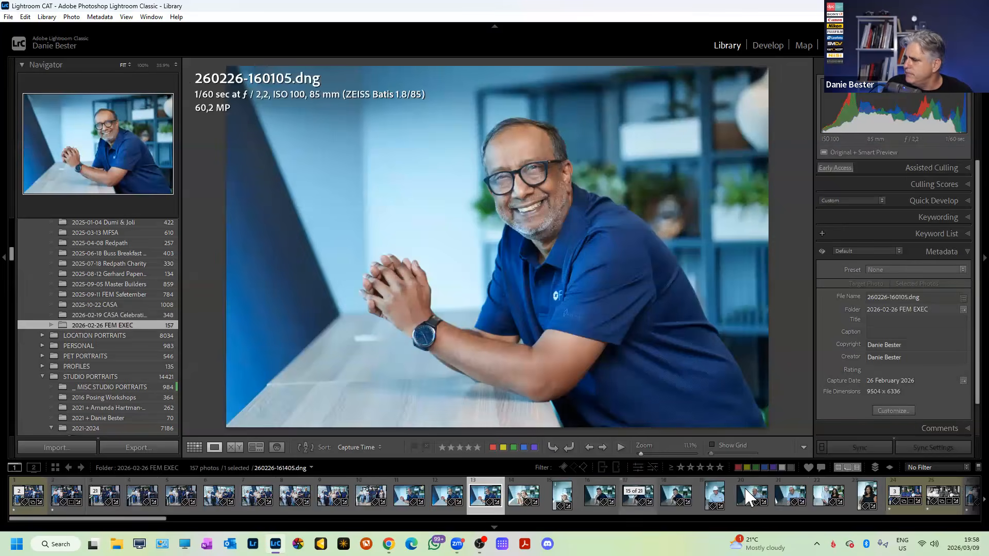
scroll(787, 490, "down", 5)
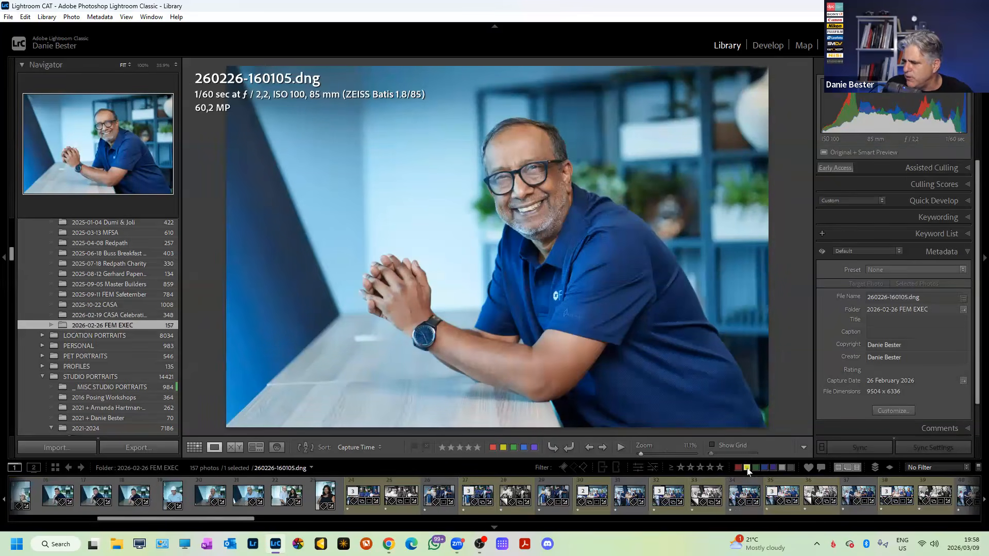
left_click(747, 468)
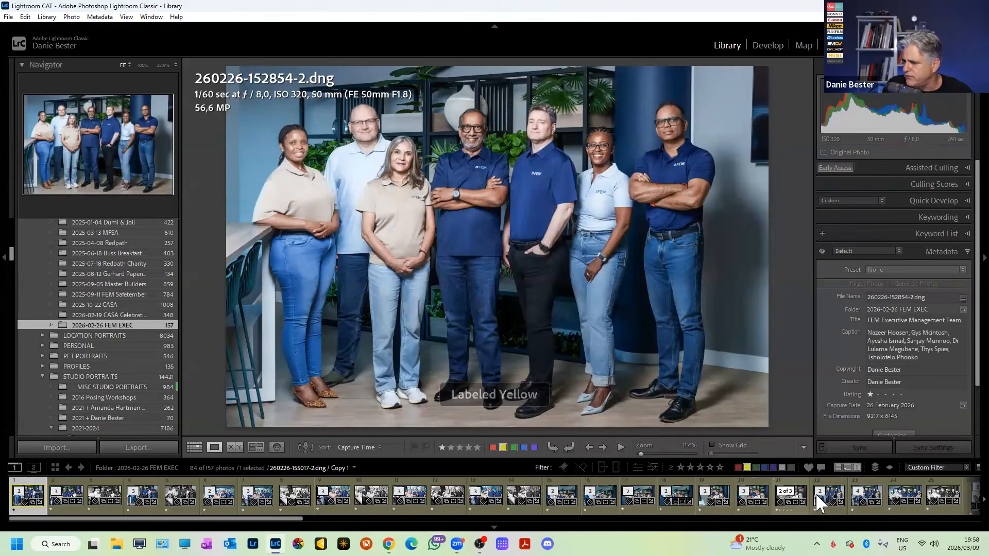
left_click(852, 496)
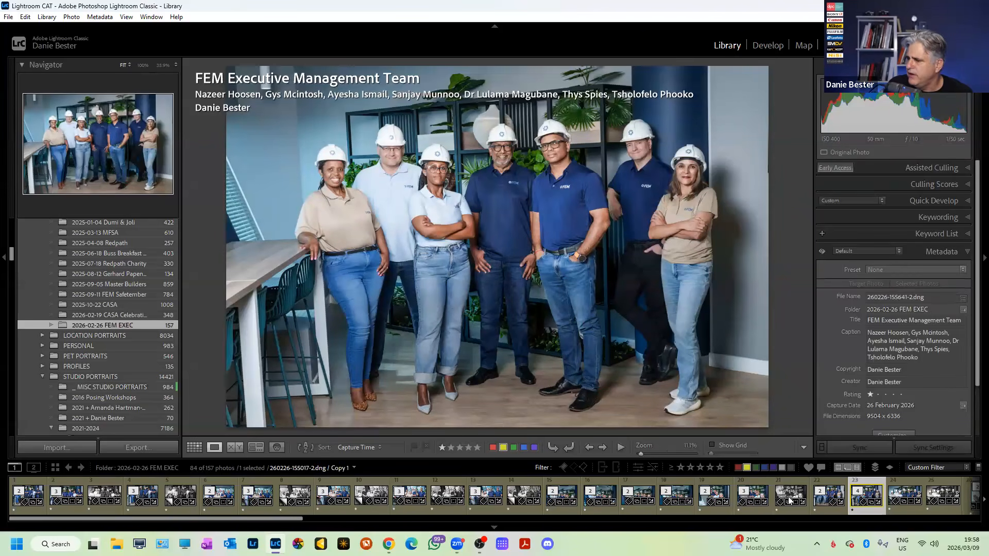
scroll(787, 486, "down", 6)
scroll(786, 481, "down", 3)
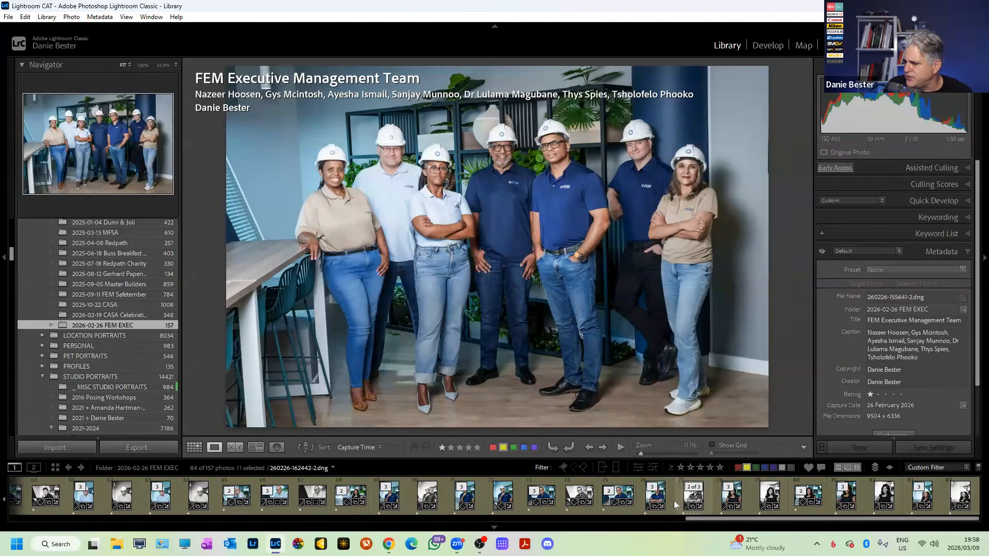
left_click(603, 497)
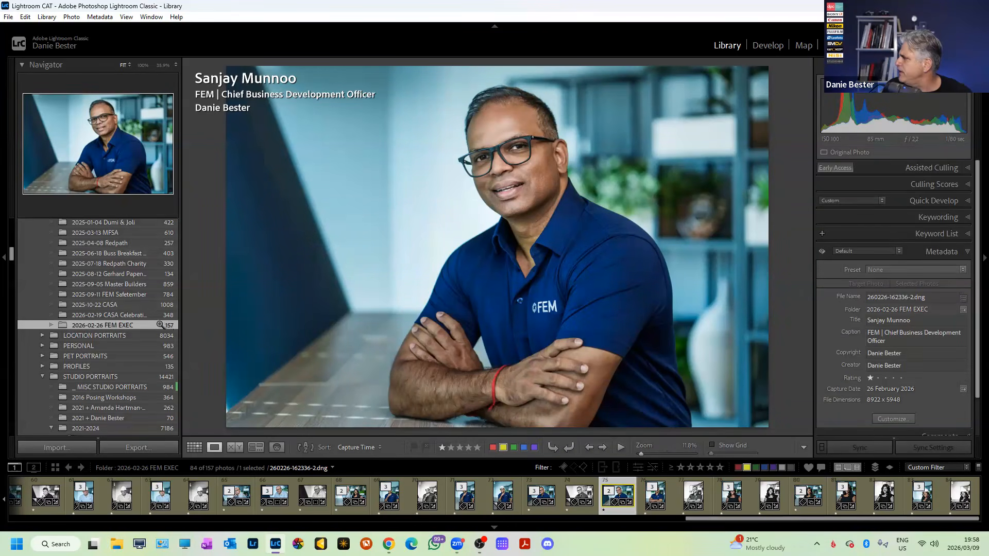
scroll(137, 278, "up", 3)
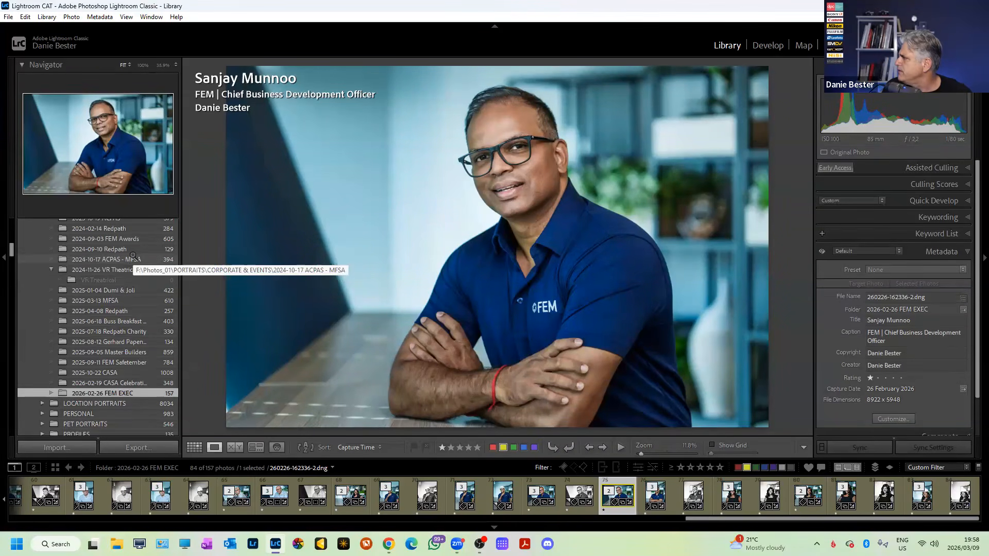
scroll(133, 290, "up", 9)
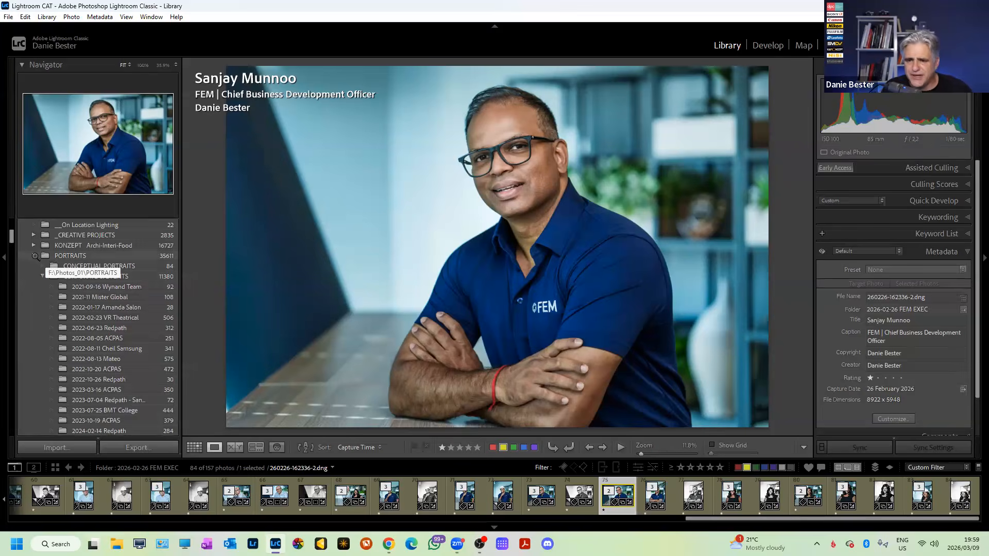
right_click(608, 498)
mouse_move(666, 206)
left_click(800, 180)
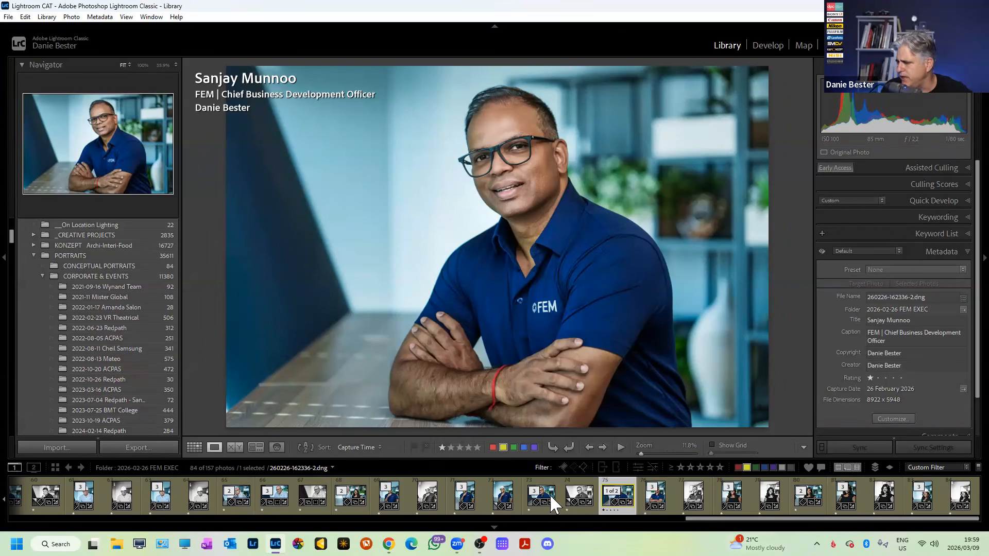
left_click(533, 508)
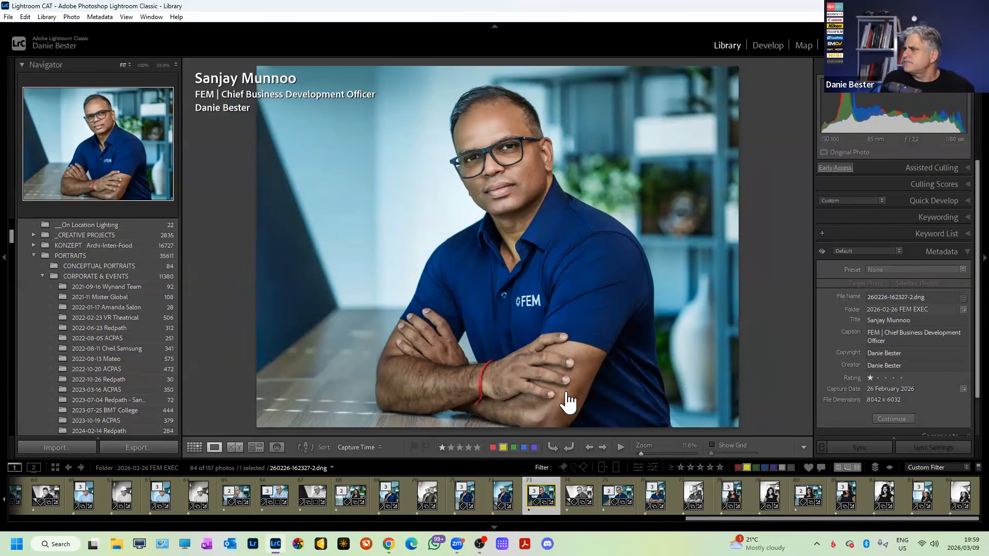
scroll(56, 373, "up", 5)
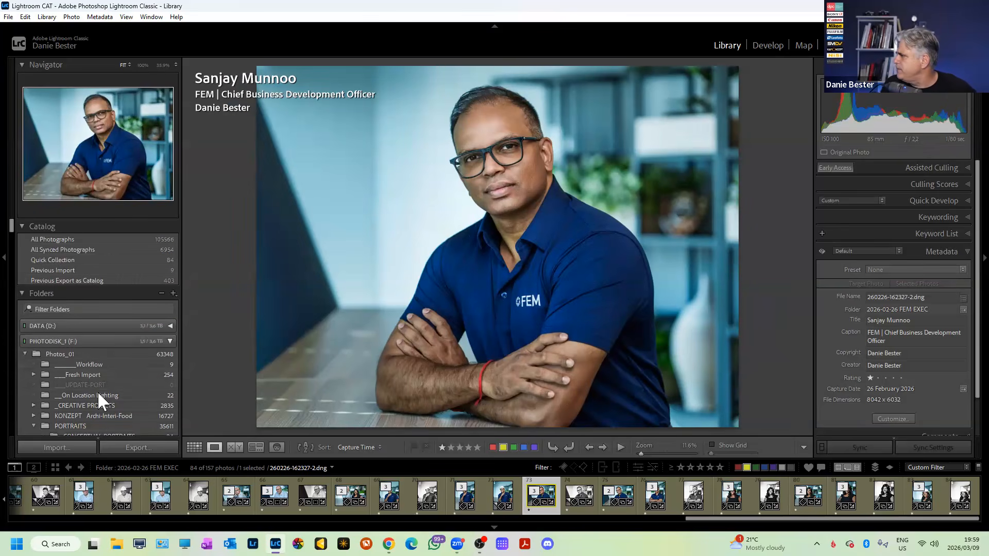
Return to the Workflow folder, clear the yellow label filter, and select 260125-134502.dng.
left_click(88, 365)
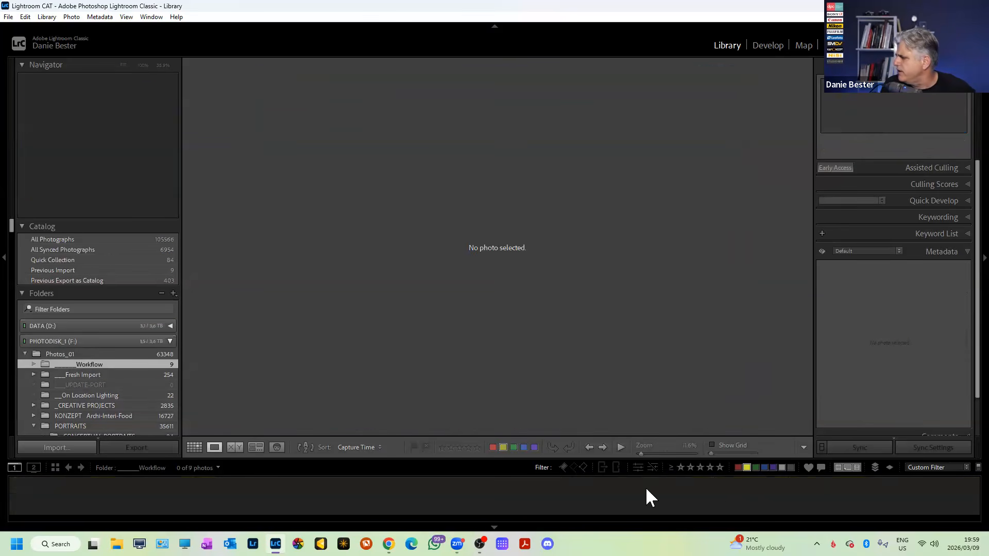
left_click(747, 468)
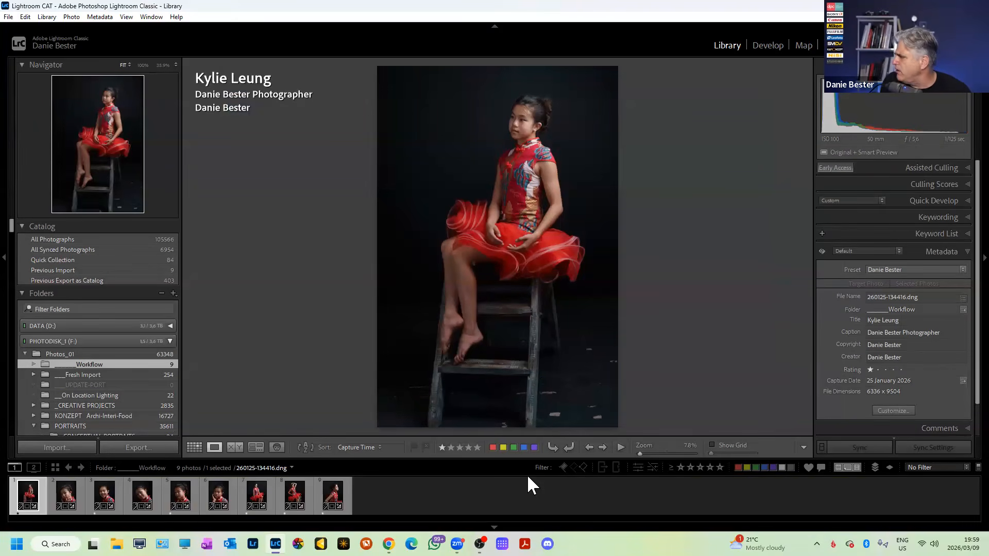
left_click(64, 493)
Rate the hands-on-cheeks portrait one star, then straighten it by -2.39° and trim the top edge.
key("1")
key("r")
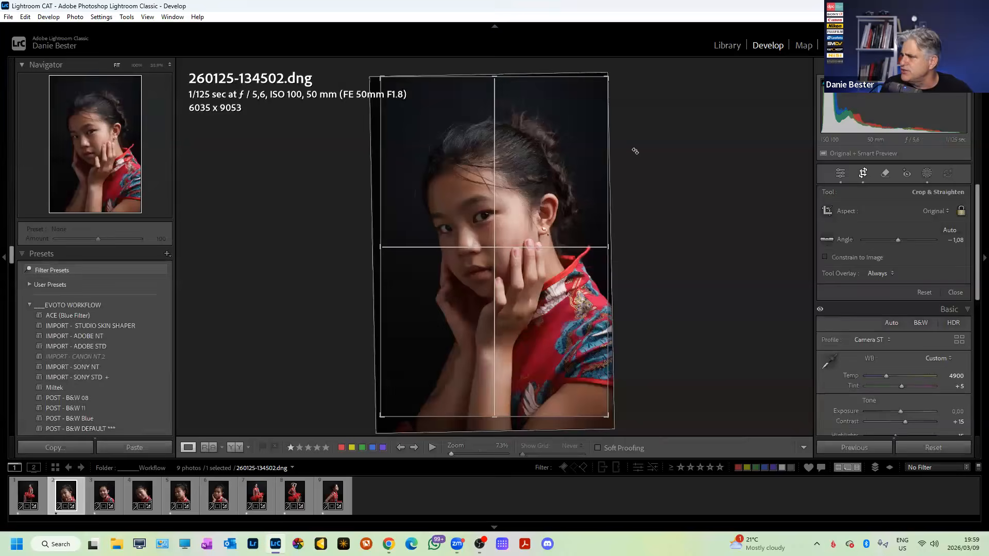
left_click_drag(636, 150, 625, 148)
left_click_drag(511, 85, 510, 90)
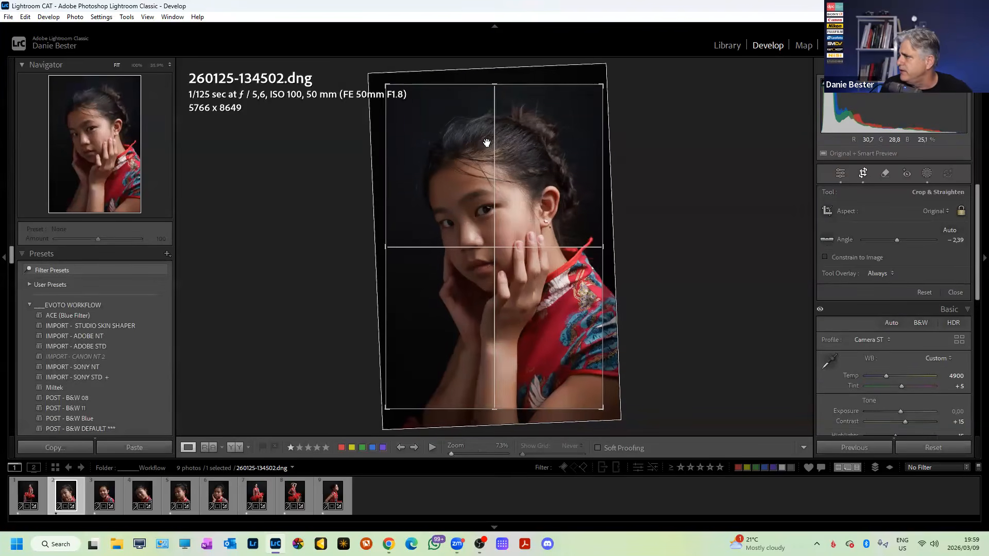
key("Return")
Raise the exposure on this portrait and the next four, ending on the seated full-length portrait.
left_click_drag(861, 107, 886, 119)
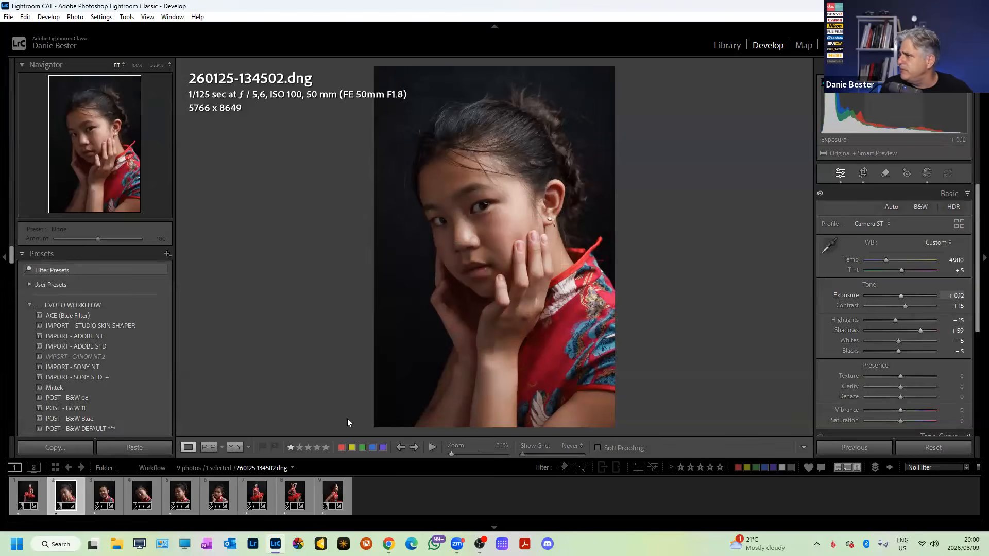
left_click(106, 498)
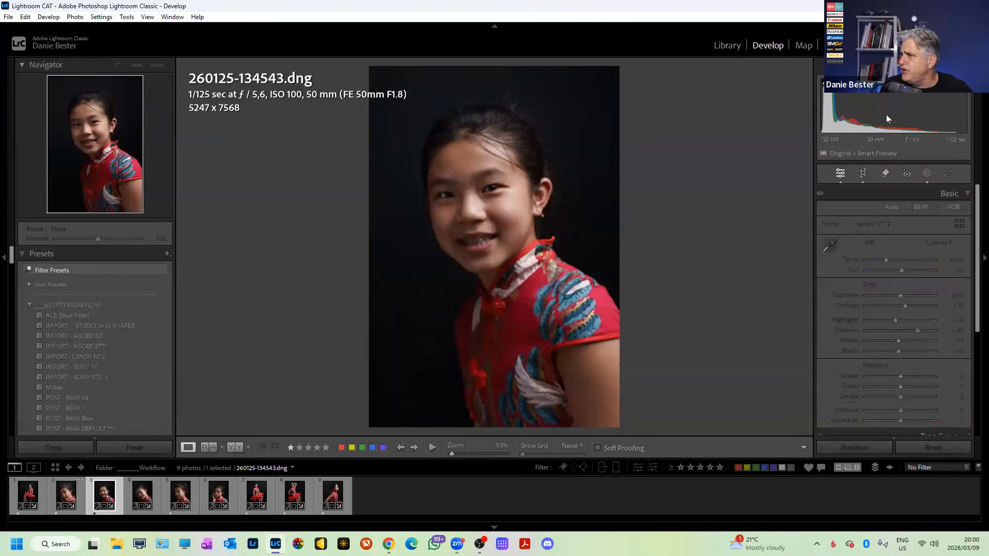
left_click_drag(867, 119, 870, 119)
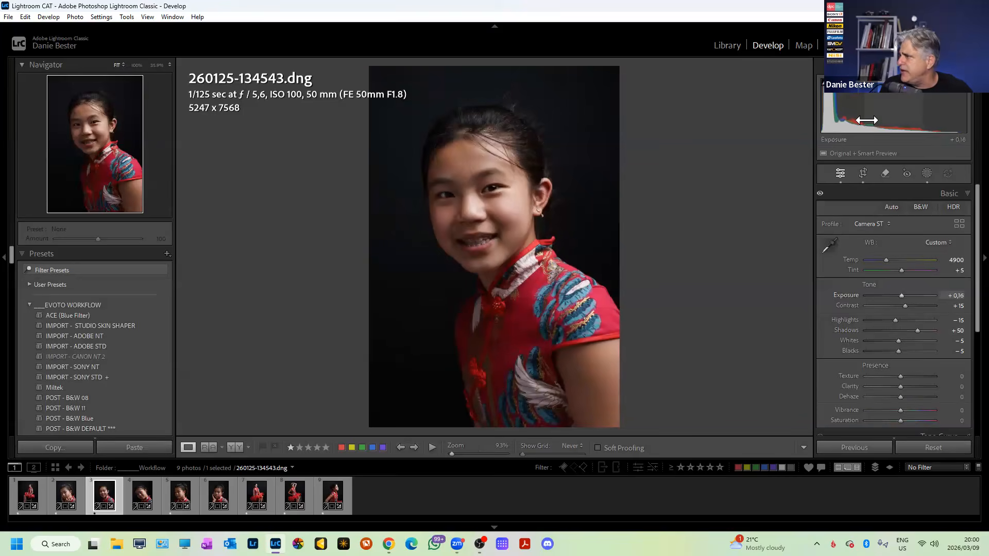
left_click(138, 502)
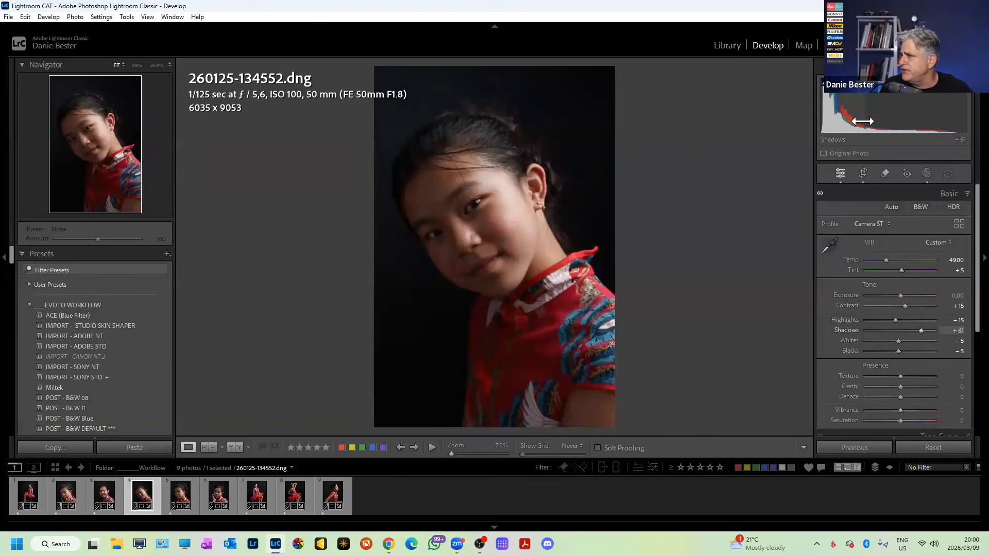
left_click_drag(879, 122, 882, 123)
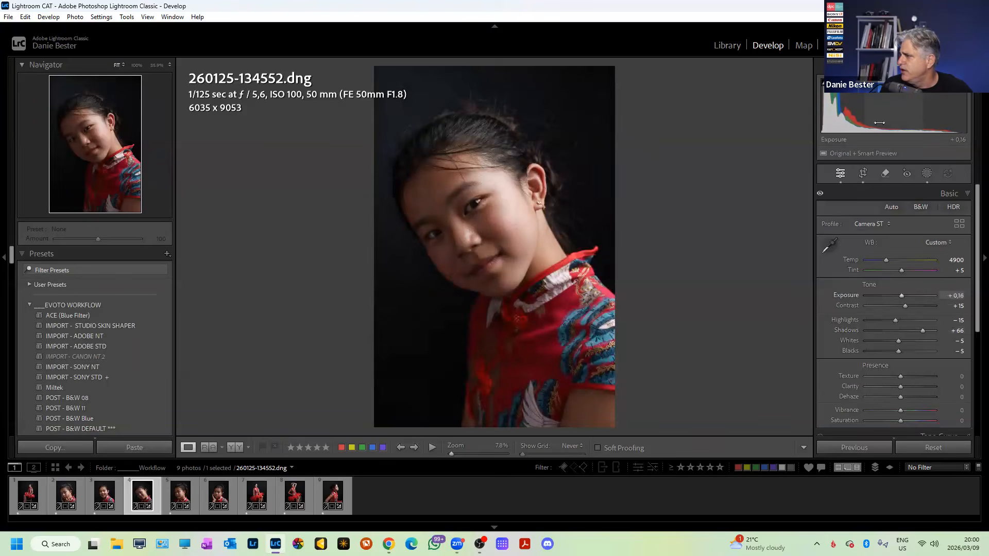
left_click(184, 499)
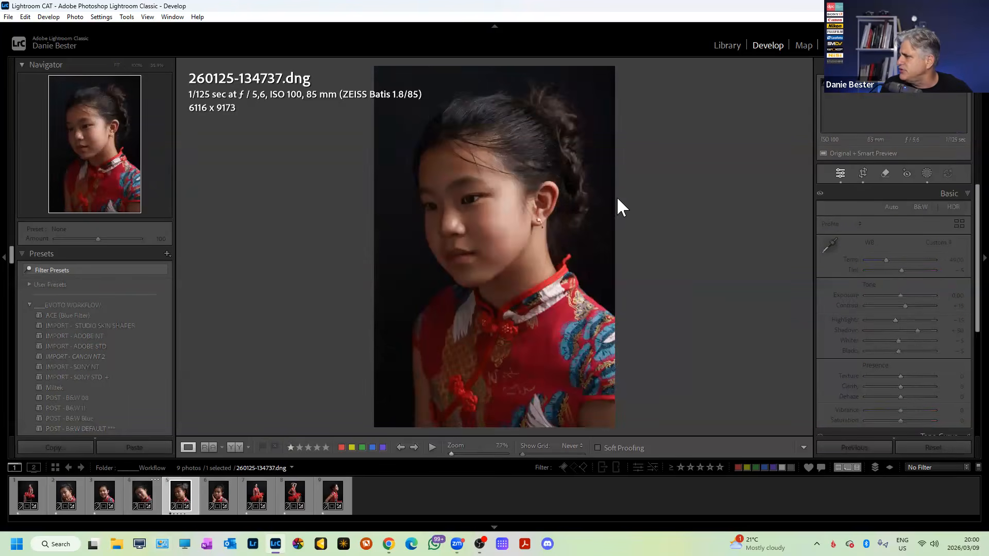
left_click_drag(868, 113, 866, 113)
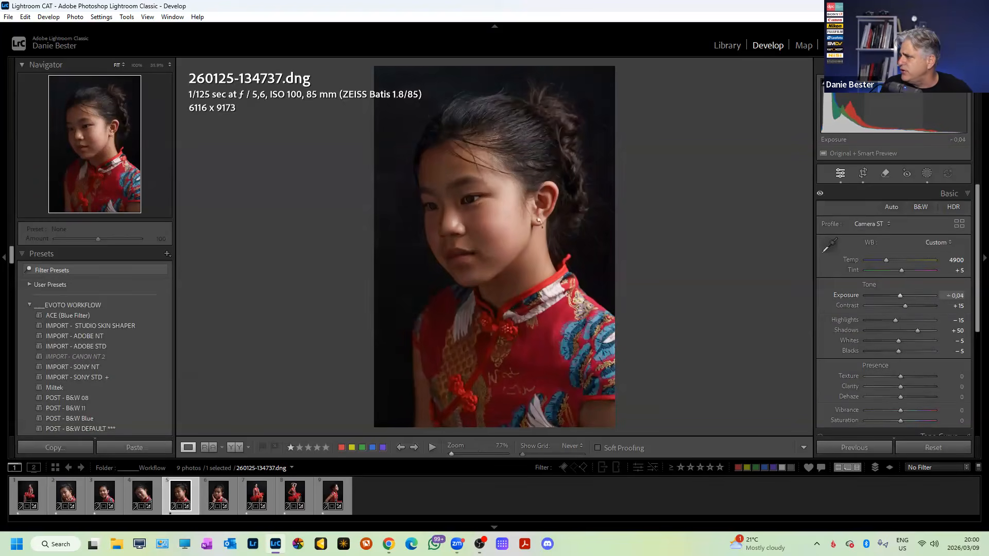
left_click(218, 493)
left_click_drag(868, 109, 871, 109)
key("Right")
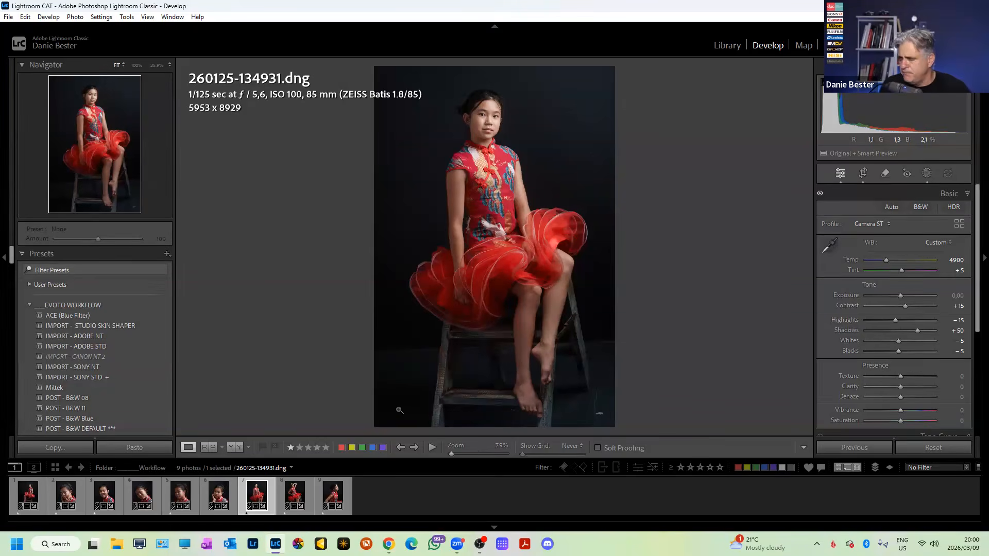
Filter the filmstrip to one star and higher, and rate all seven photos two stars.
left_click(680, 466)
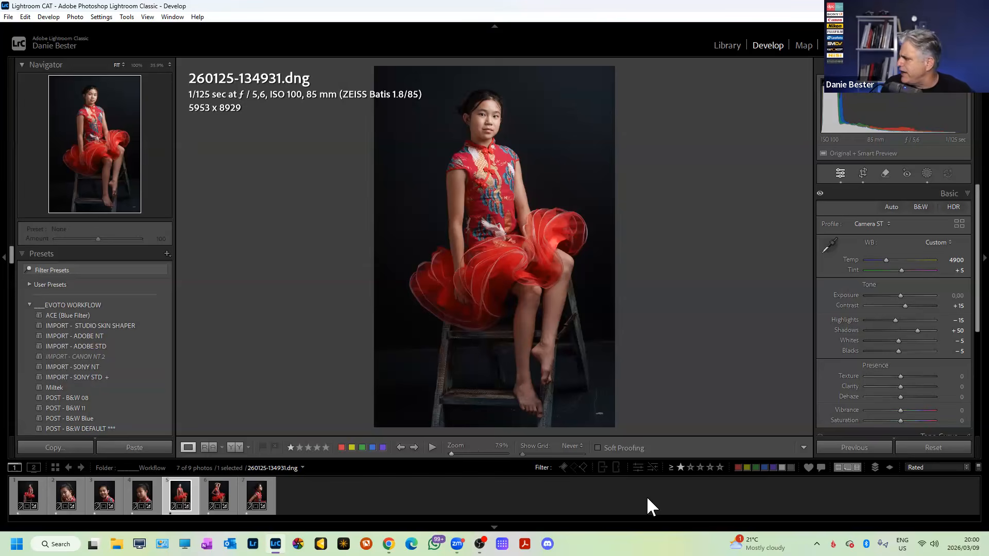
key("ctrl+a")
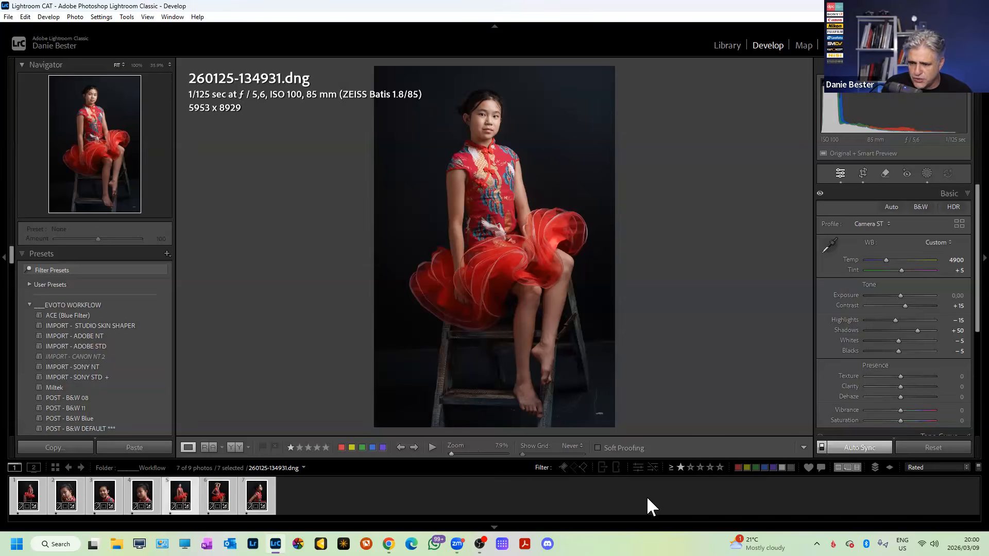
key("2")
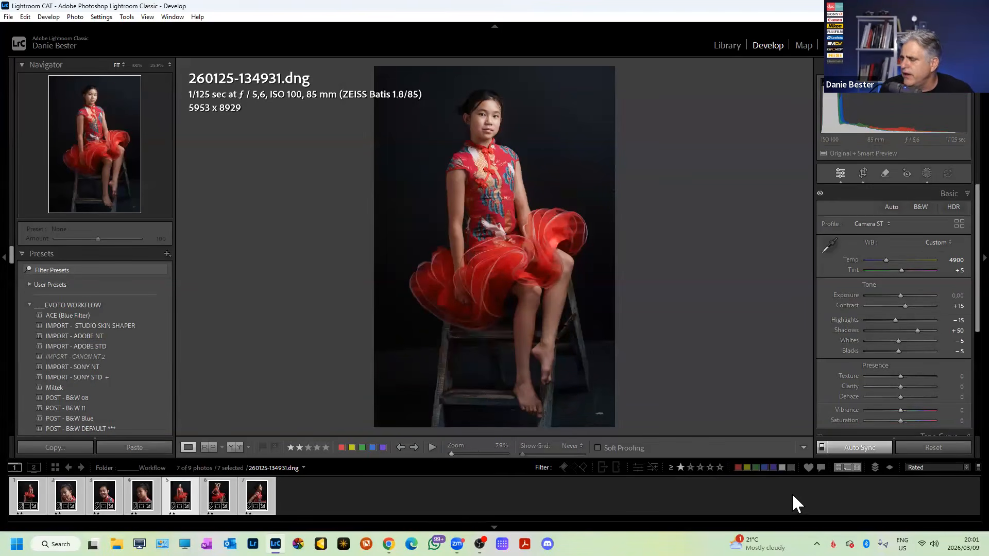
On the hand-on-head seated portrait, toggle the pick flag and then remove it.
left_click(221, 508)
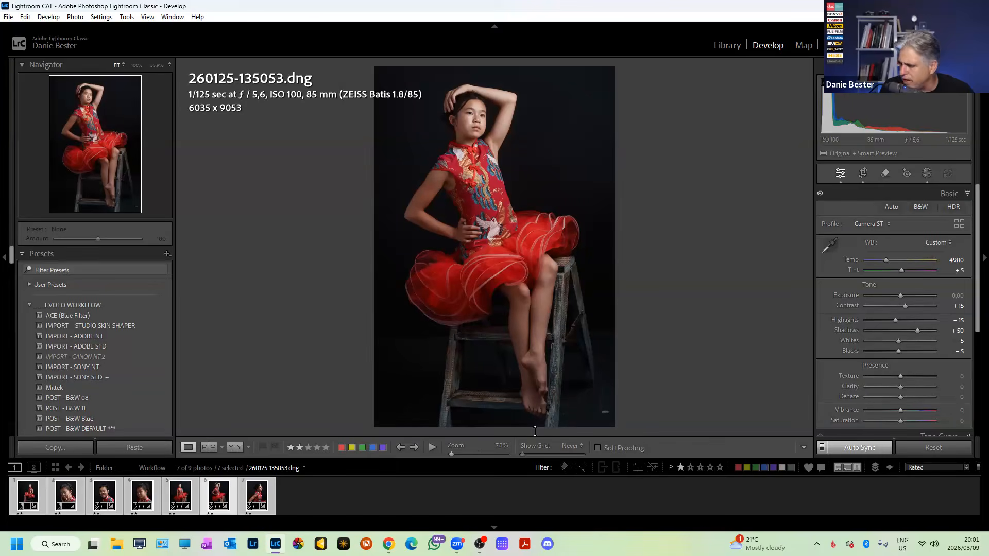
key("p")
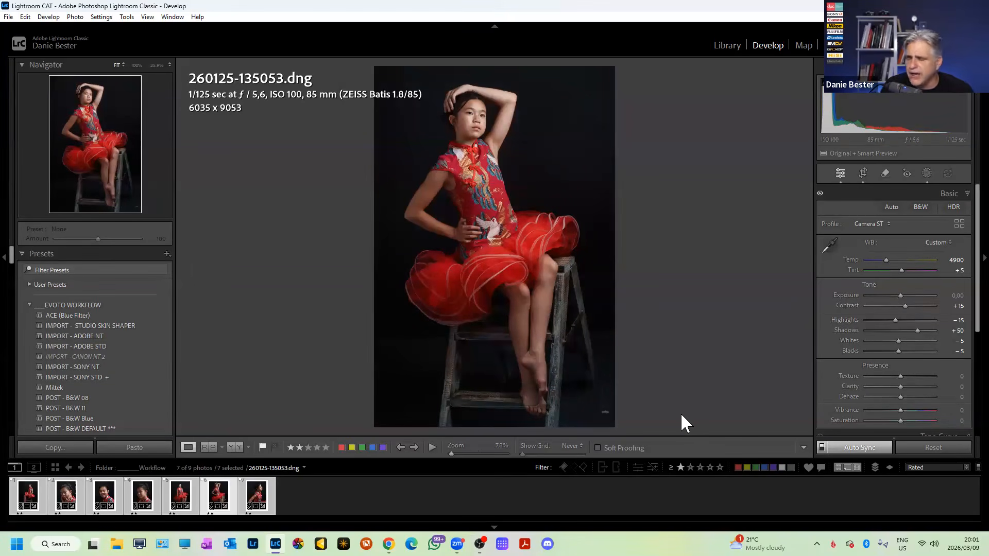
key("p")
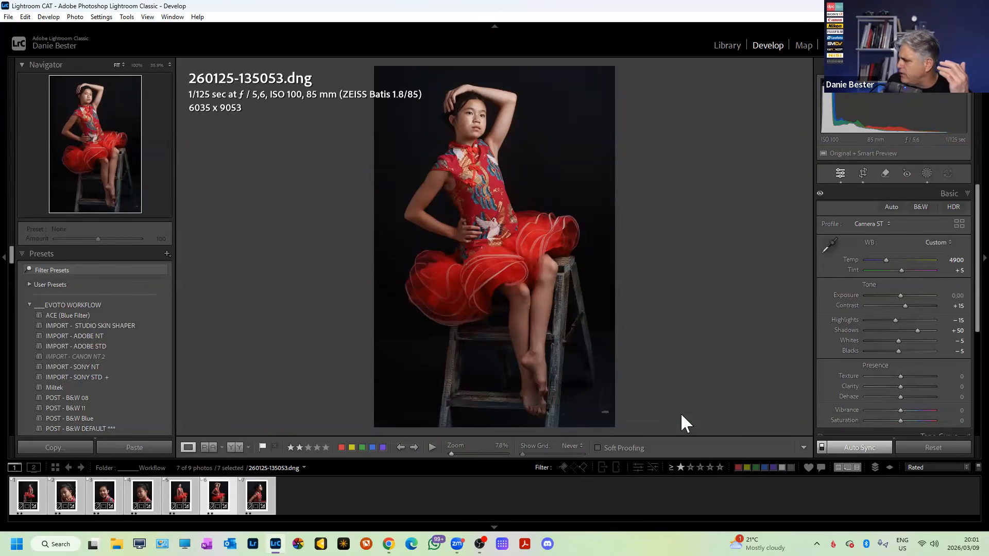
key("u")
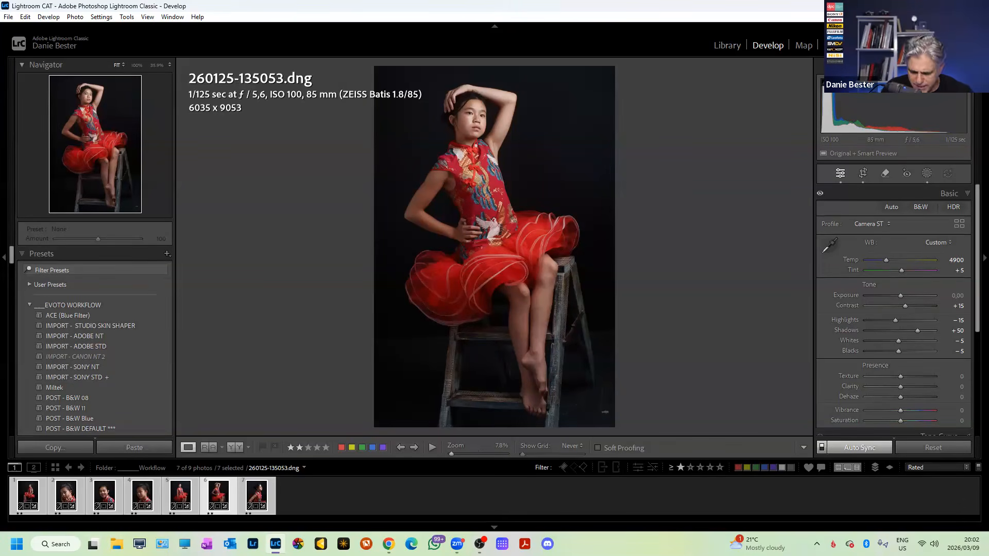
Show the rated photos in Grid view with nothing selected.
key("g")
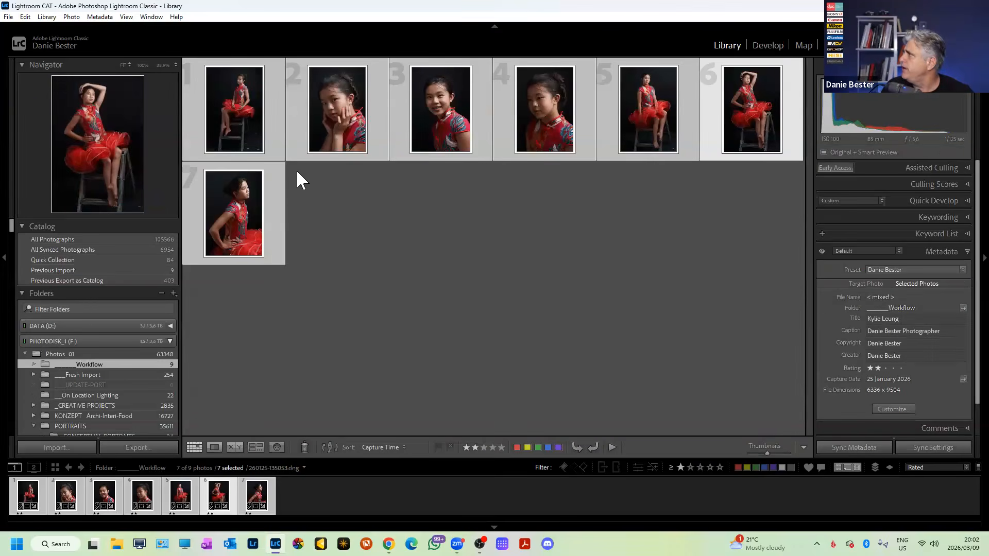
left_click(25, 17)
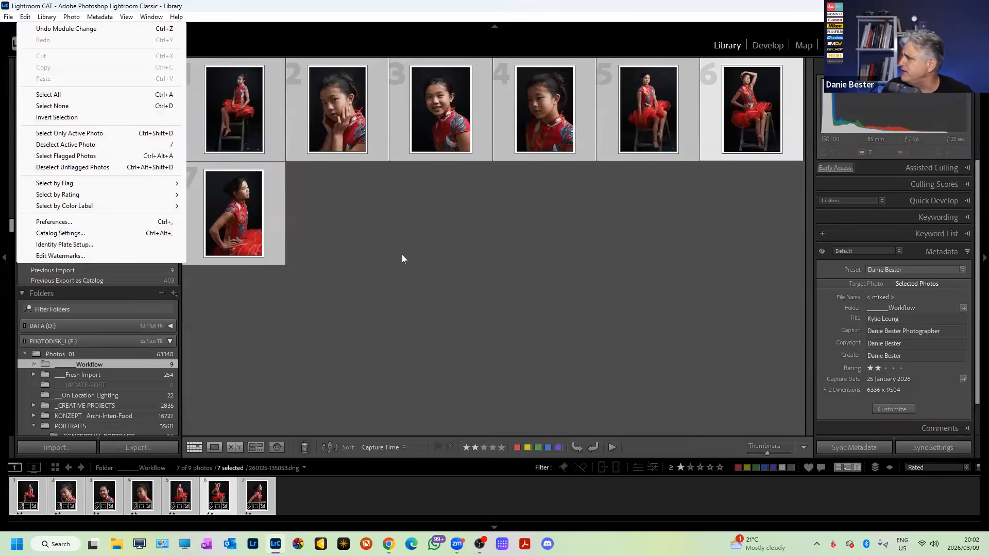
left_click(381, 286)
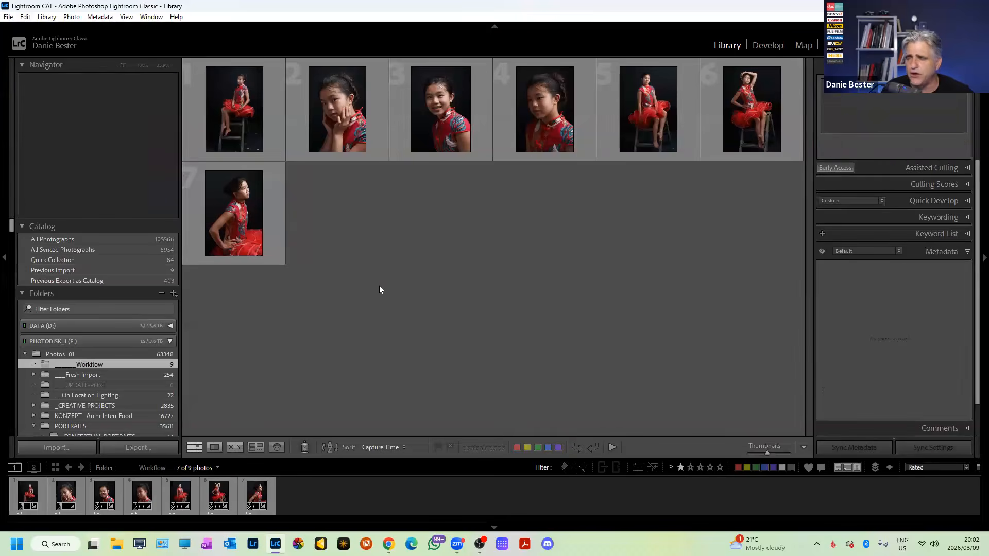
Confirm Evoto is the additional external editor in Preferences, then close them.
left_click(25, 17)
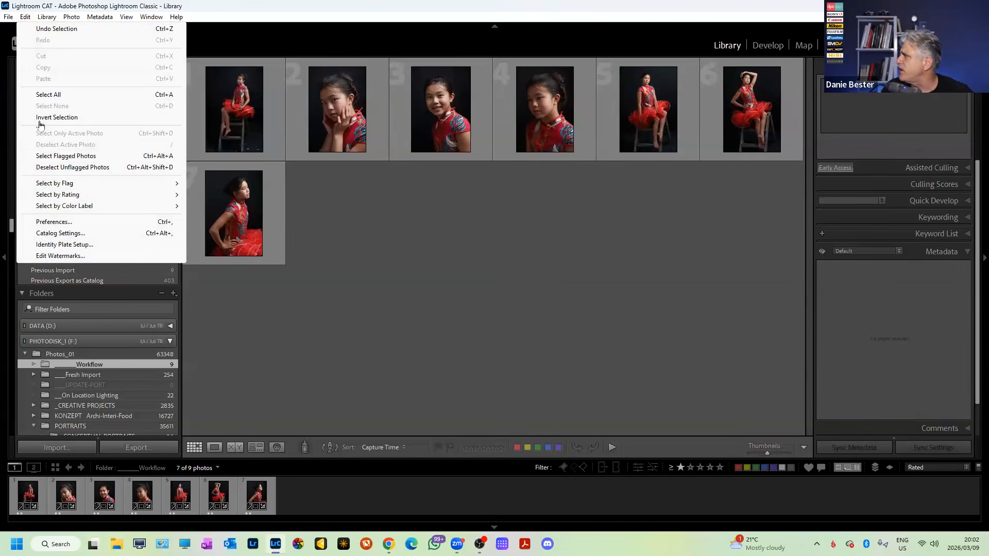
left_click(62, 222)
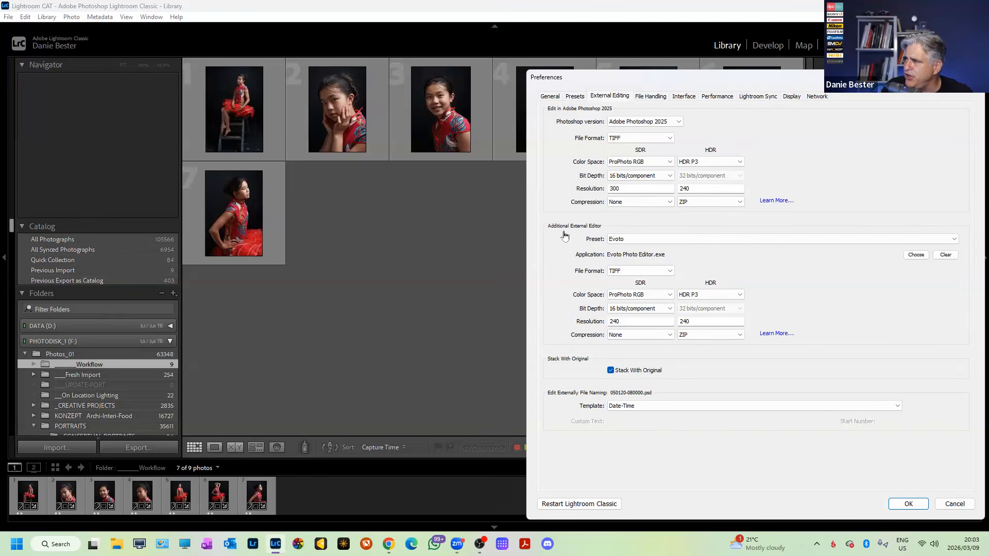
left_click(974, 77)
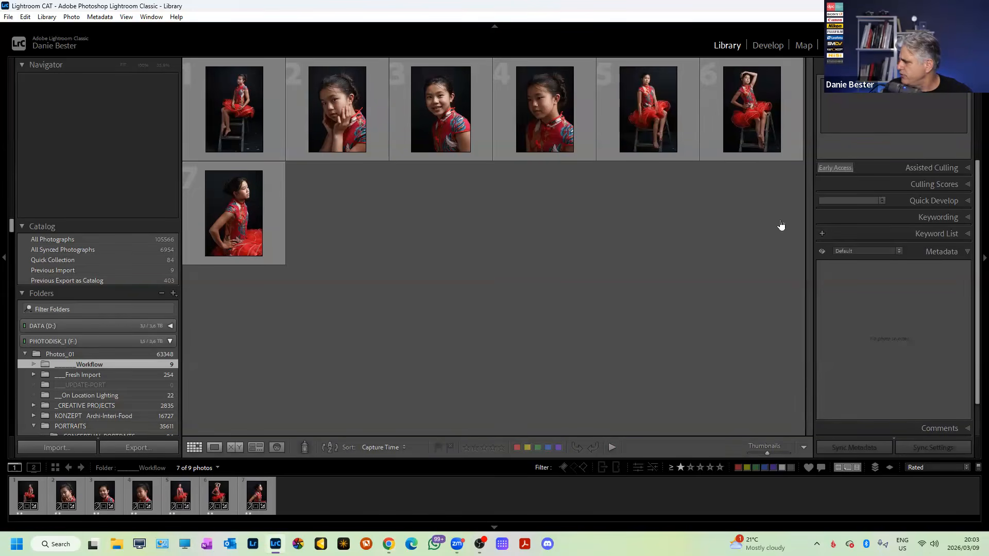
Select all seven rated photos, then open the empty Atelier project in Evoto and browse the project list.
key("ctrl+a")
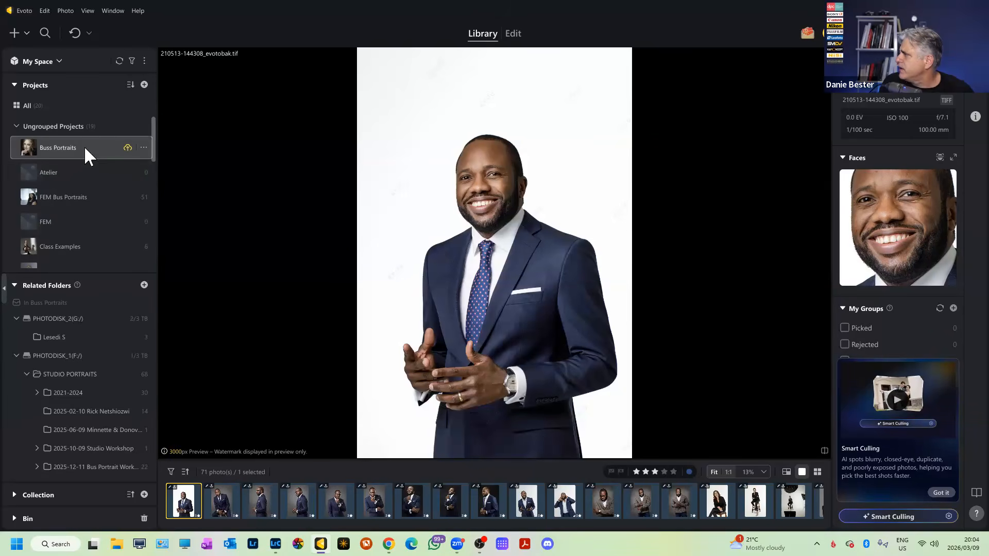
left_click(83, 172)
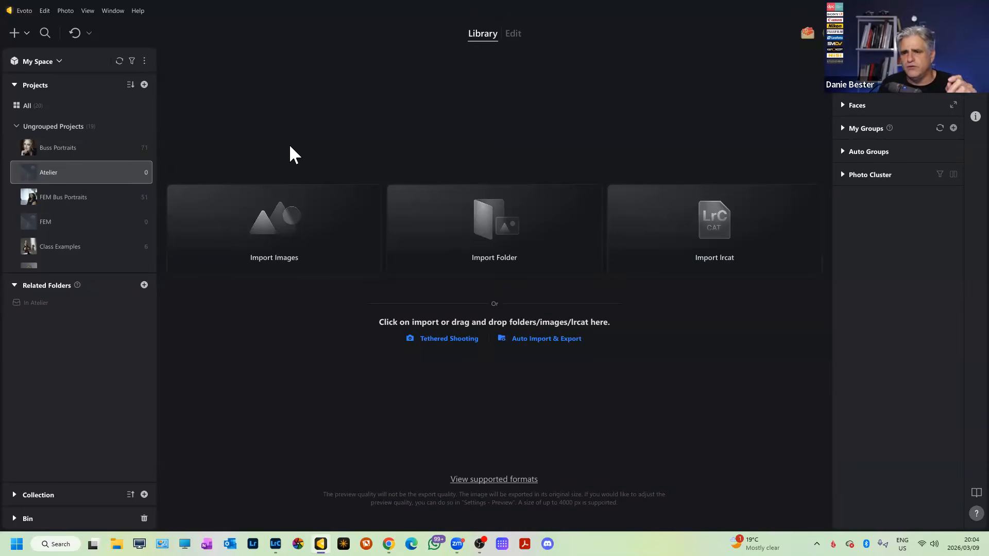
scroll(93, 154, "down", 5)
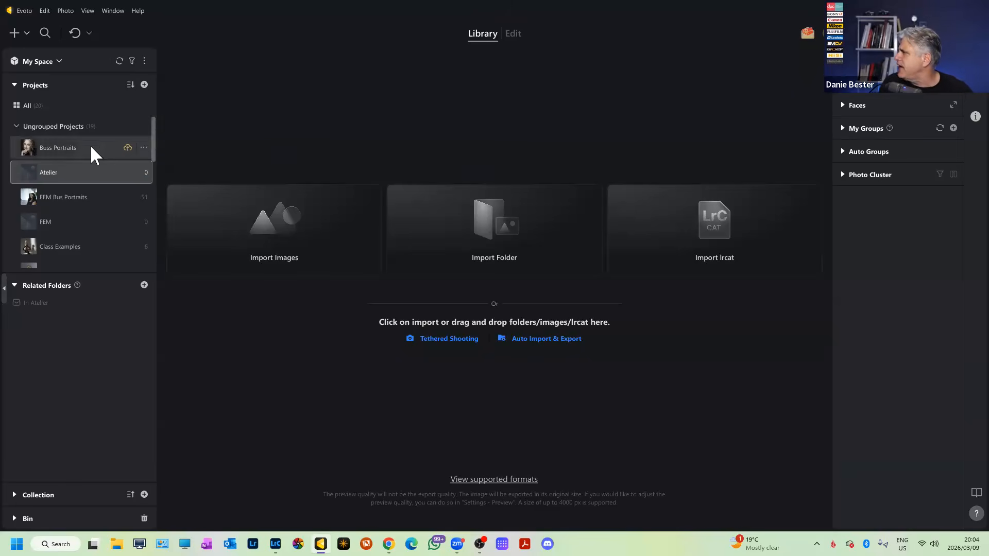
scroll(94, 151, "down", 5)
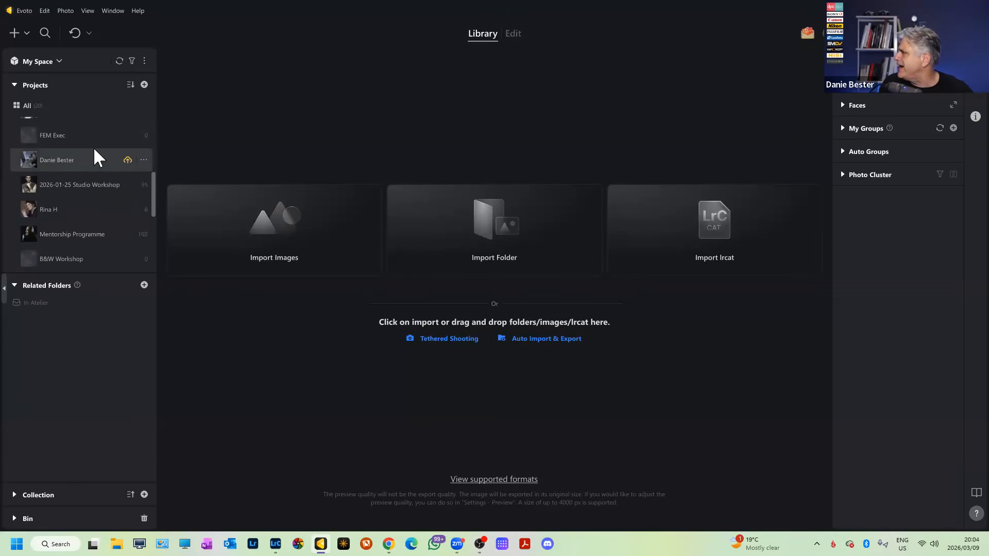
scroll(93, 154, "down", 1)
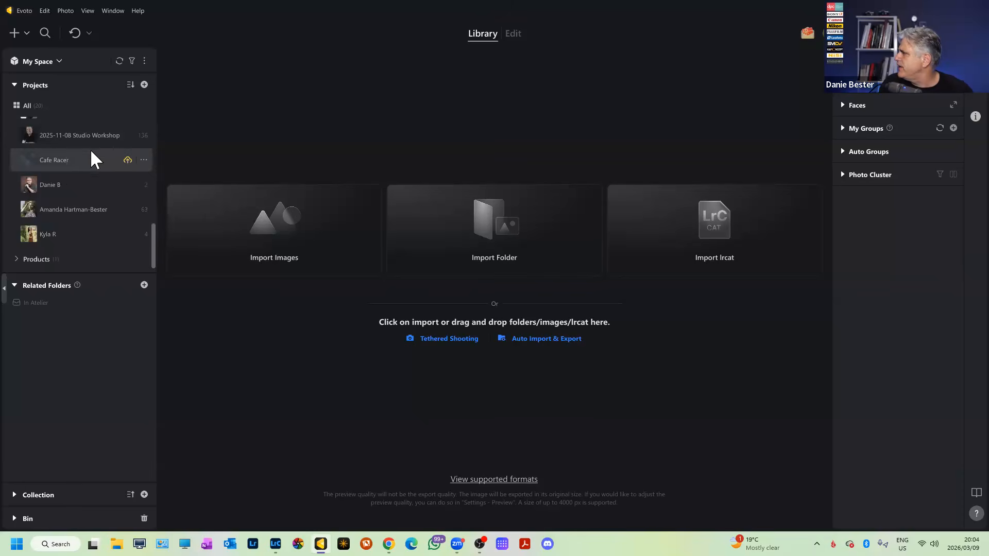
scroll(72, 217, "up", 5)
scroll(79, 159, "up", 3)
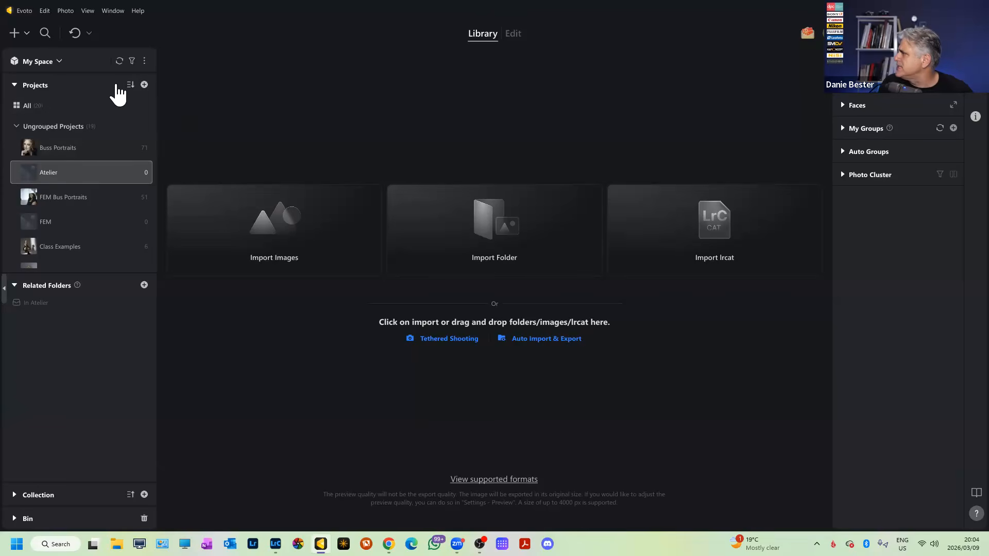
Create a new Evoto project named after the client, then return to Lightroom Classic's grid.
left_click(144, 84)
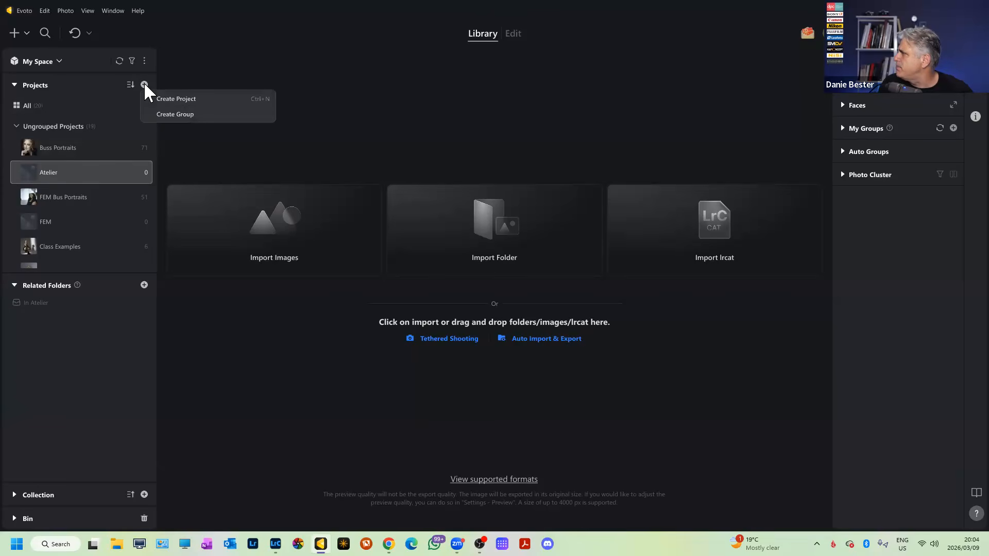
left_click(172, 103)
type("K")
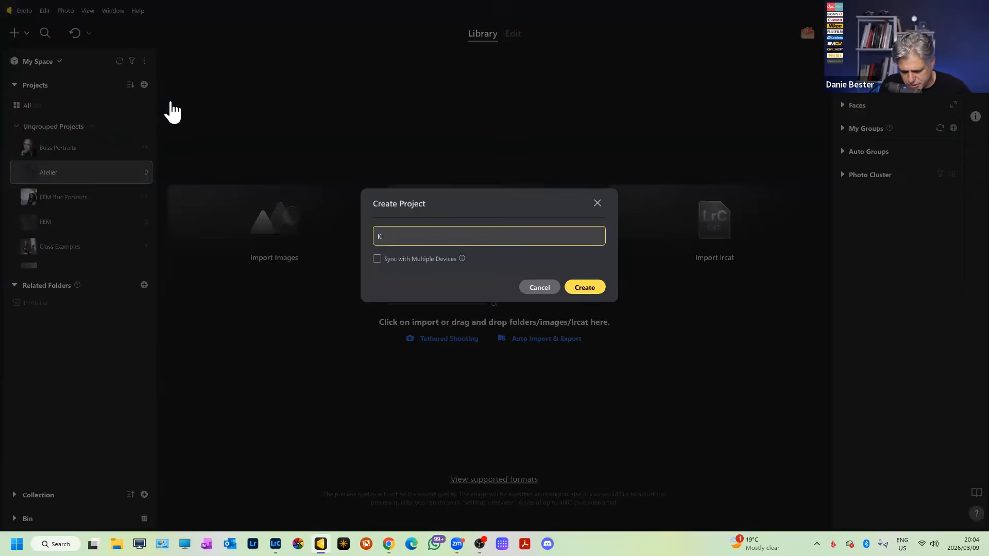
type("ylie L")
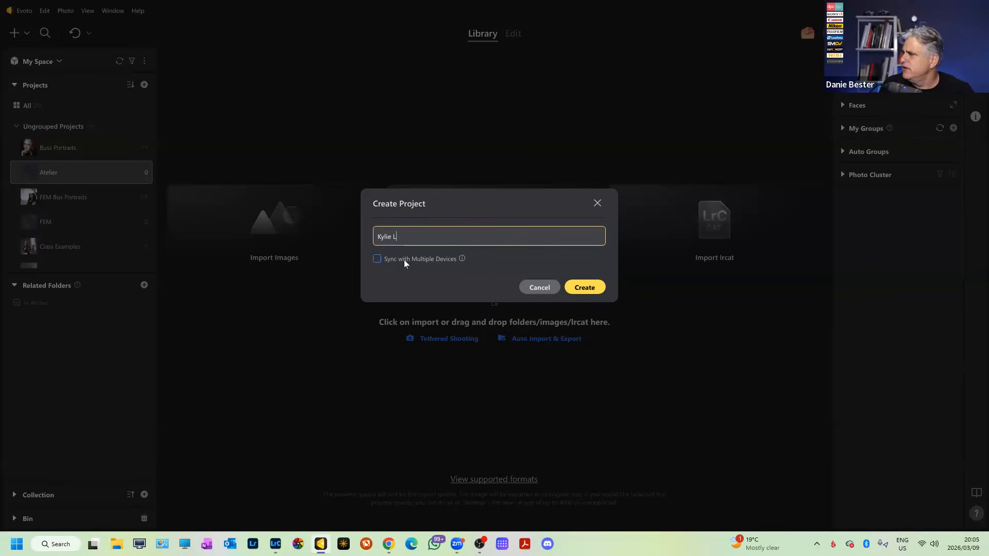
left_click(579, 288)
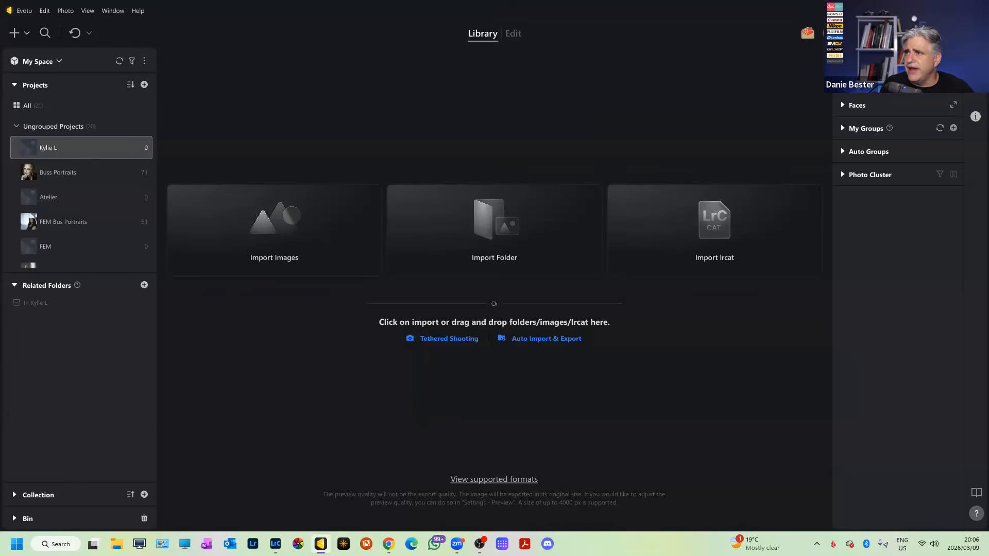
key("alt+Tab")
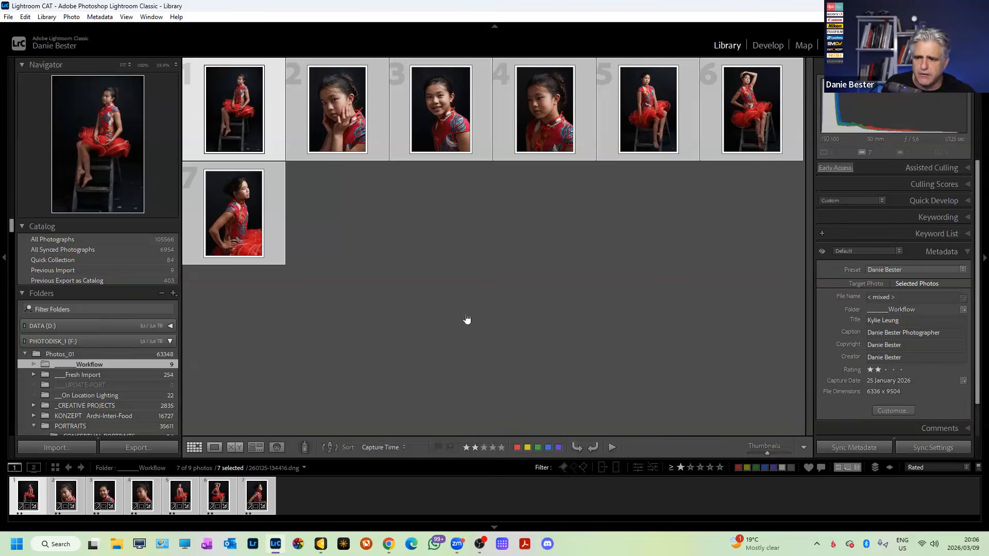
Open the selected thumbnails' context menu to show the Edit In external editor submenu.
right_click(563, 161)
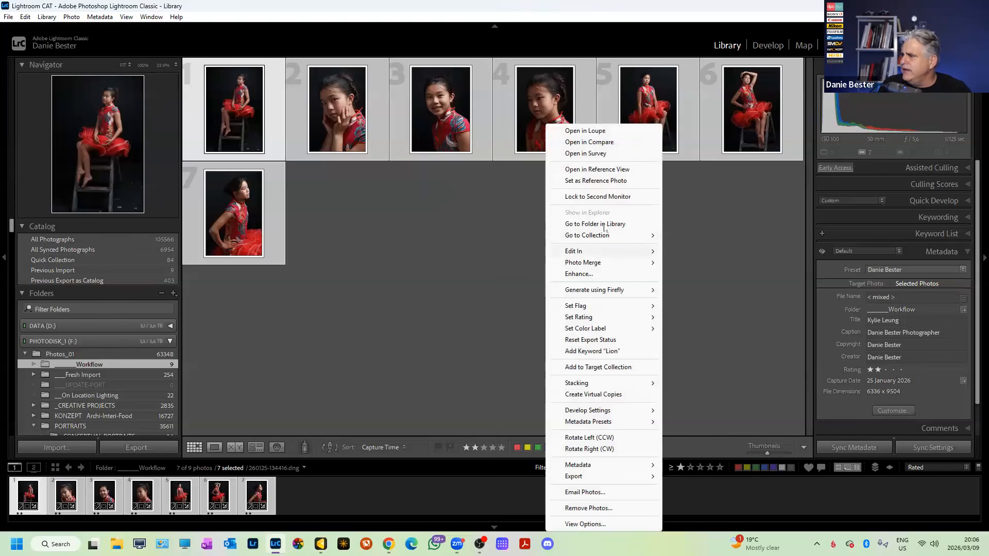
mouse_move(597, 252)
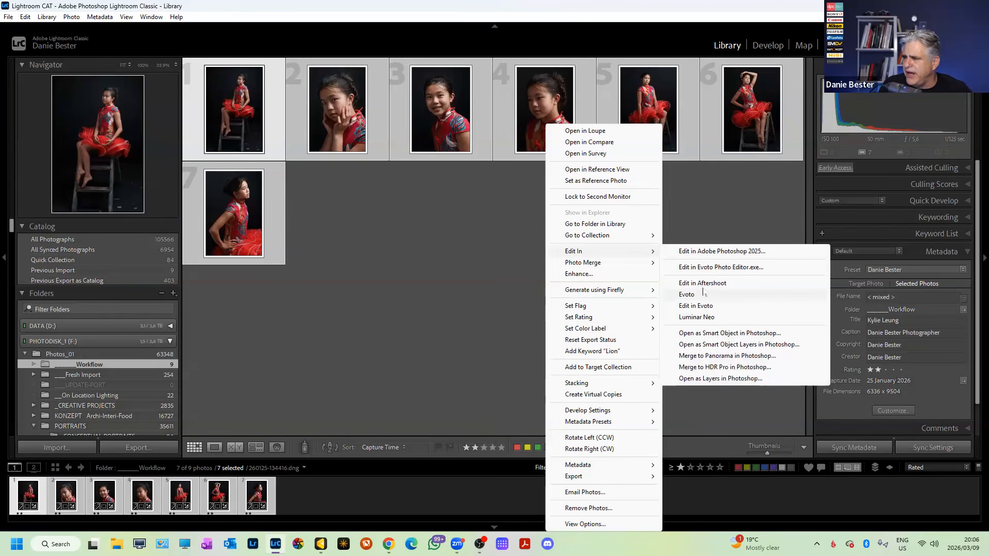
Send the portraits to Evoto as uncompressed 16-bit ProPhoto RGB TIFF copies with Lightroom adjustments.
left_click(710, 268)
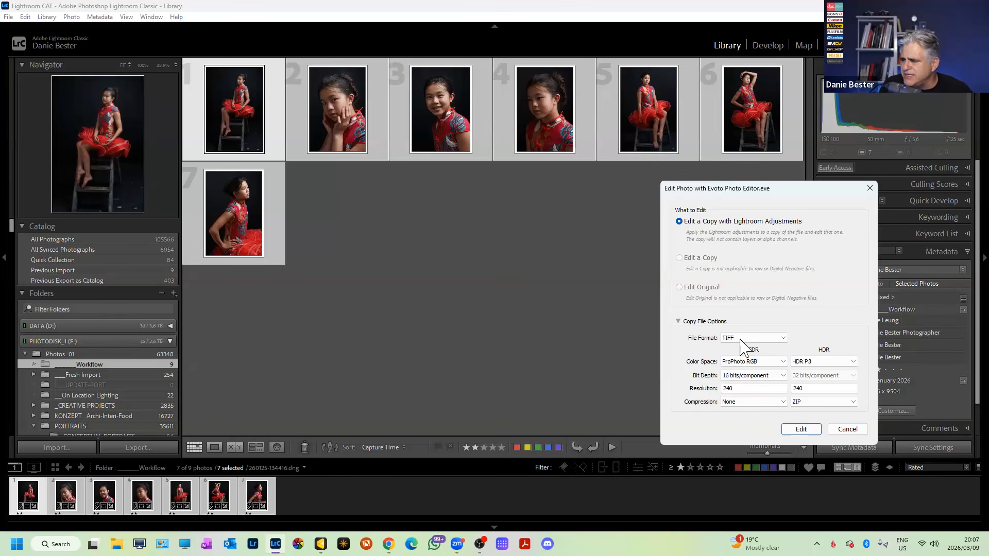
left_click(729, 403)
left_click(745, 416)
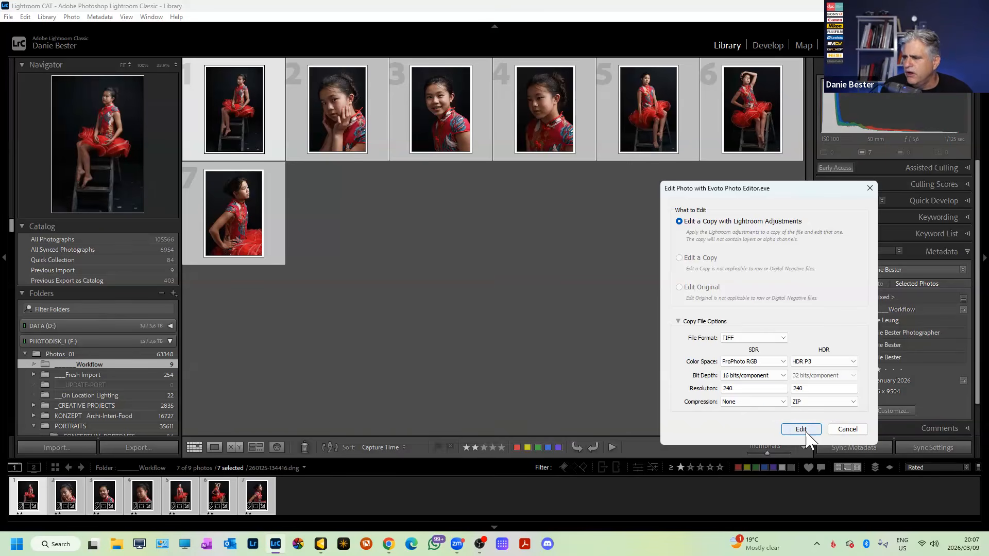
left_click(801, 431)
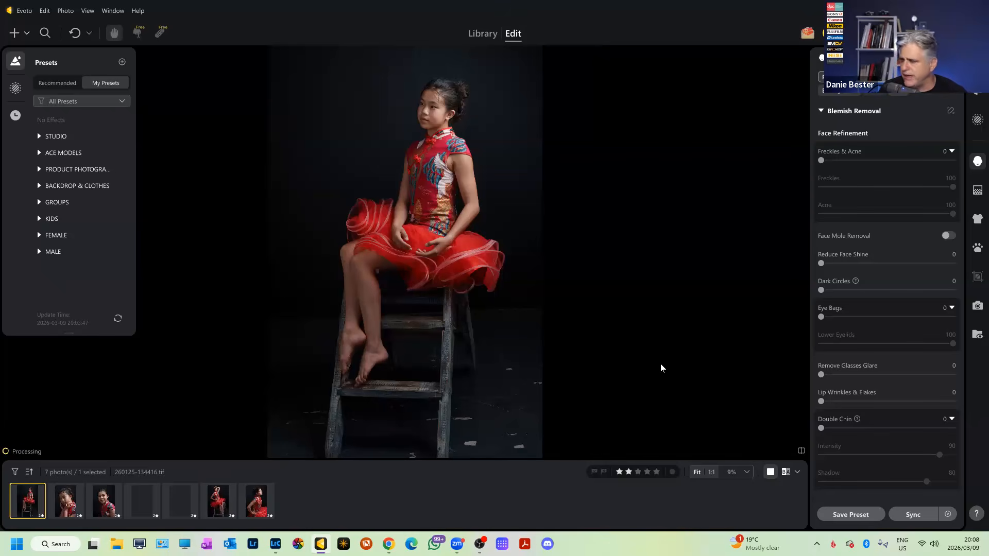
Select all seven imported portraits together in Evoto's filmstrip.
left_click(262, 505, "shift")
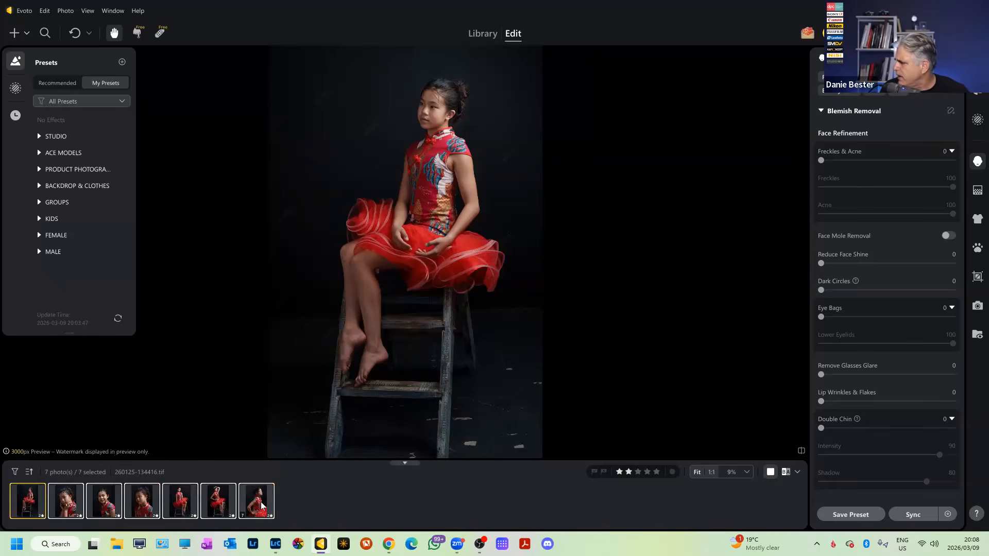
Apply the KIDS studio preset to the smiling close-up: Freckles & Acne 100, Eye Bags 50, Double Chin 70.
left_click(110, 507)
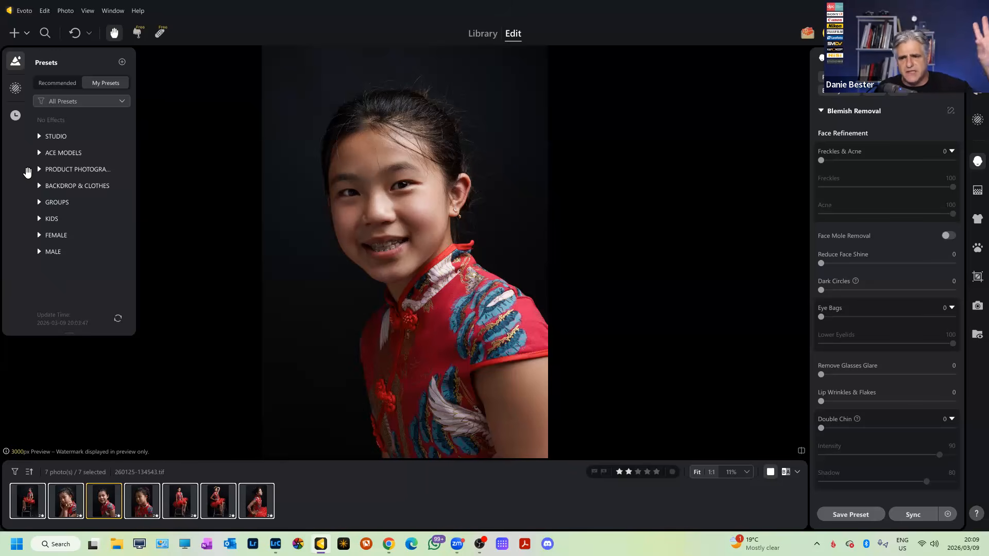
left_click(37, 219)
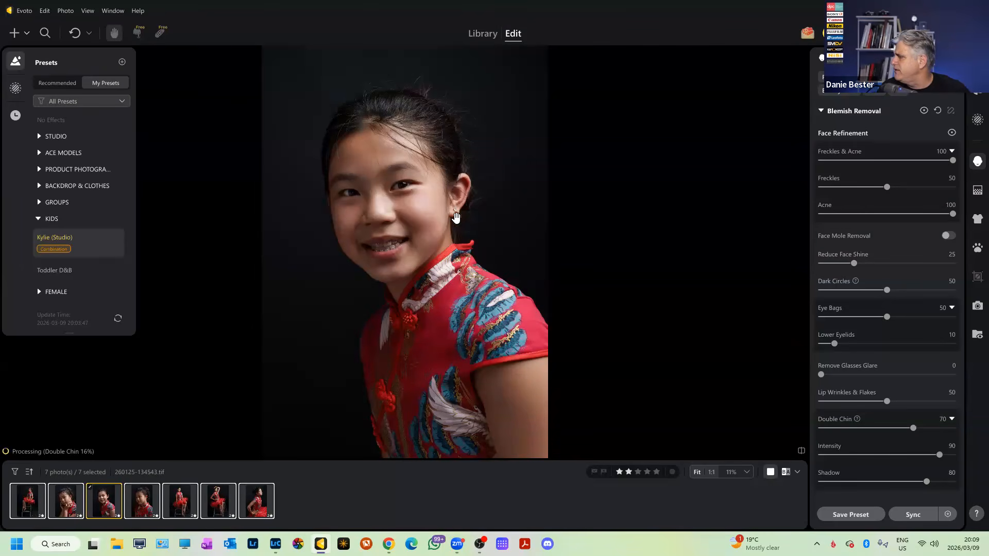
scroll(407, 216, "up", 3)
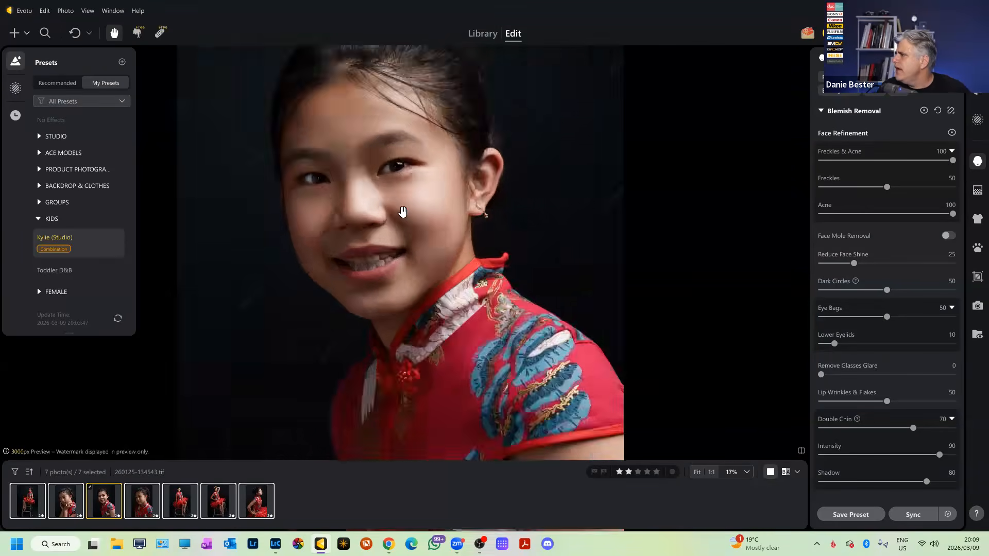
Zoom around the face to inspect it, then collapse the Blemish Removal section to see all retouching sections.
scroll(409, 224, "down", 3)
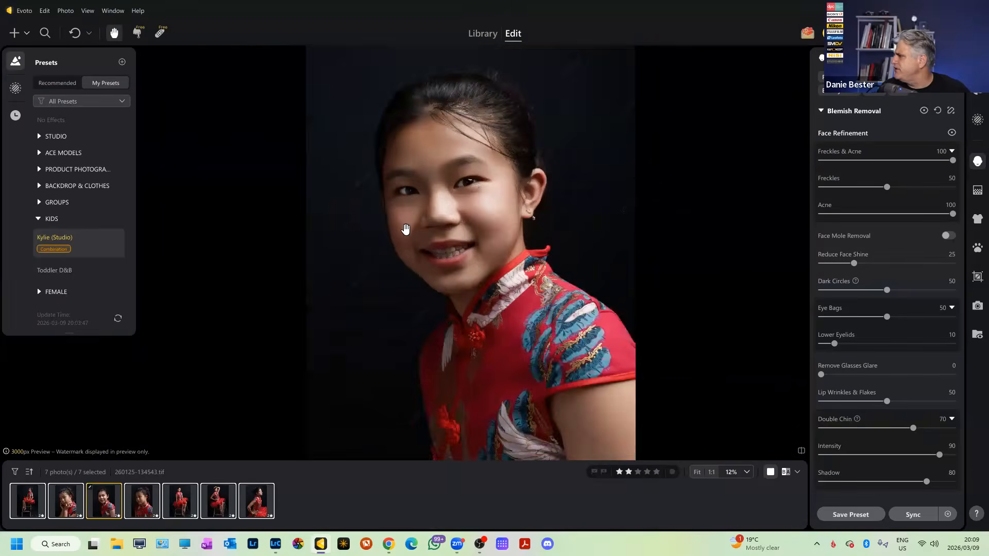
scroll(530, 230, "up", 3)
scroll(531, 236, "down", 4)
scroll(528, 236, "up", 2)
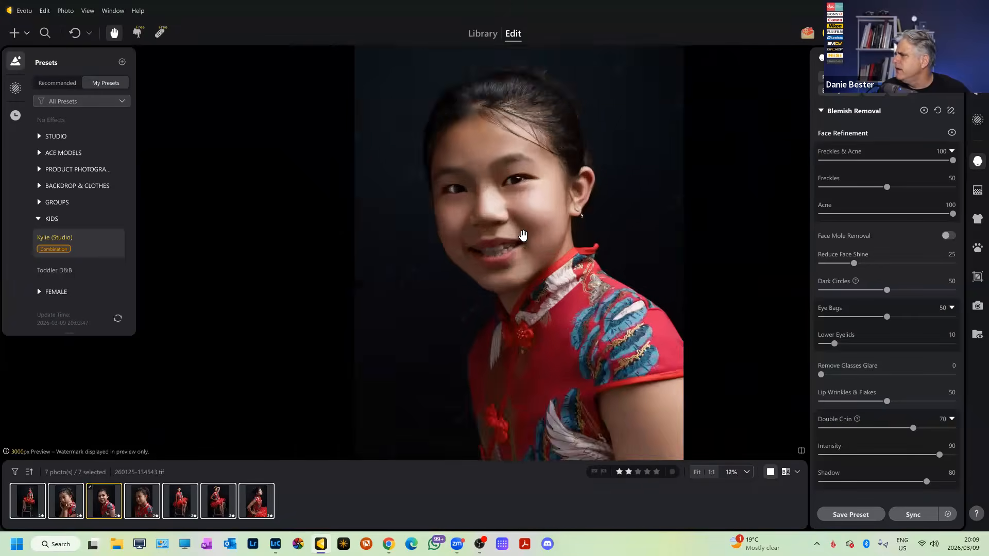
scroll(526, 236, "down", 3)
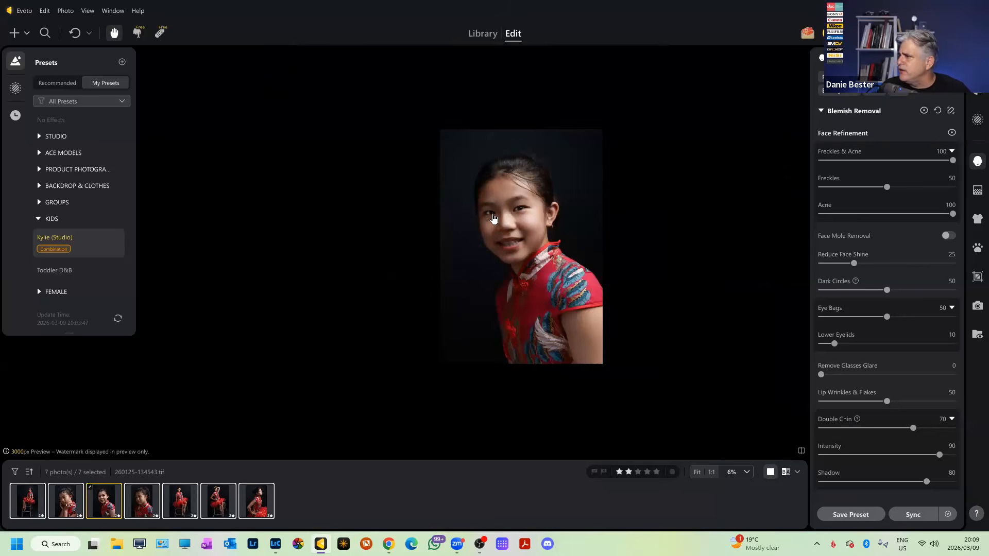
left_click(823, 114)
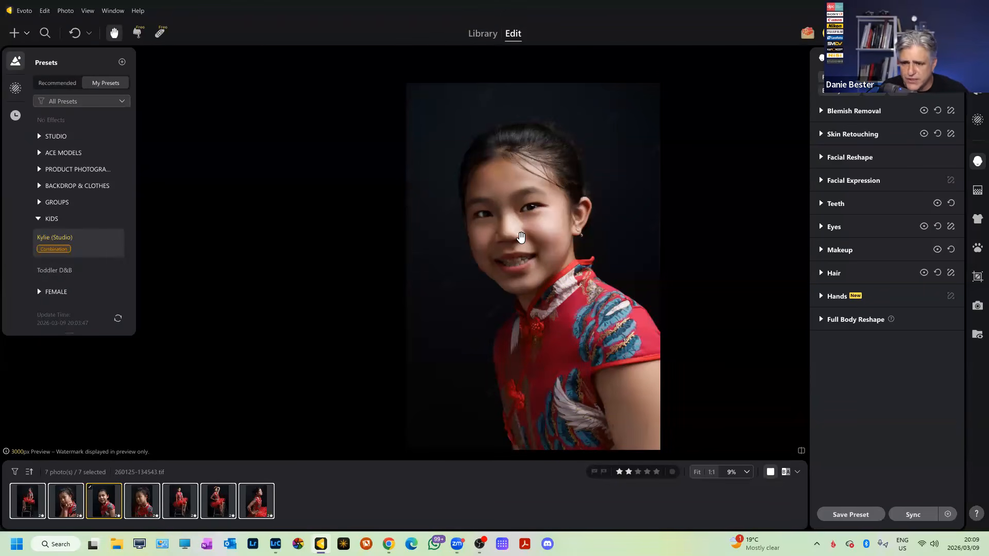
scroll(521, 237, "up", 5)
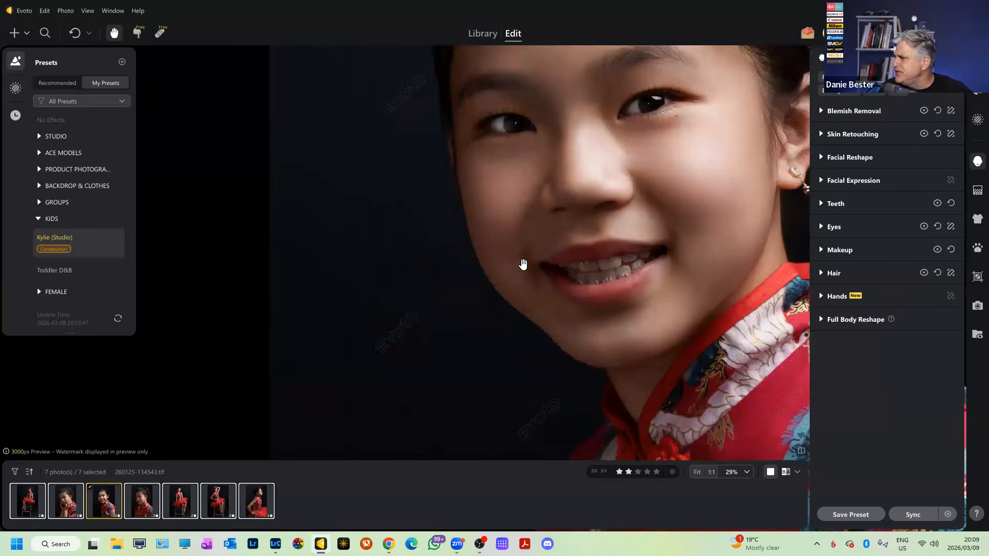
scroll(562, 291, "down", 5)
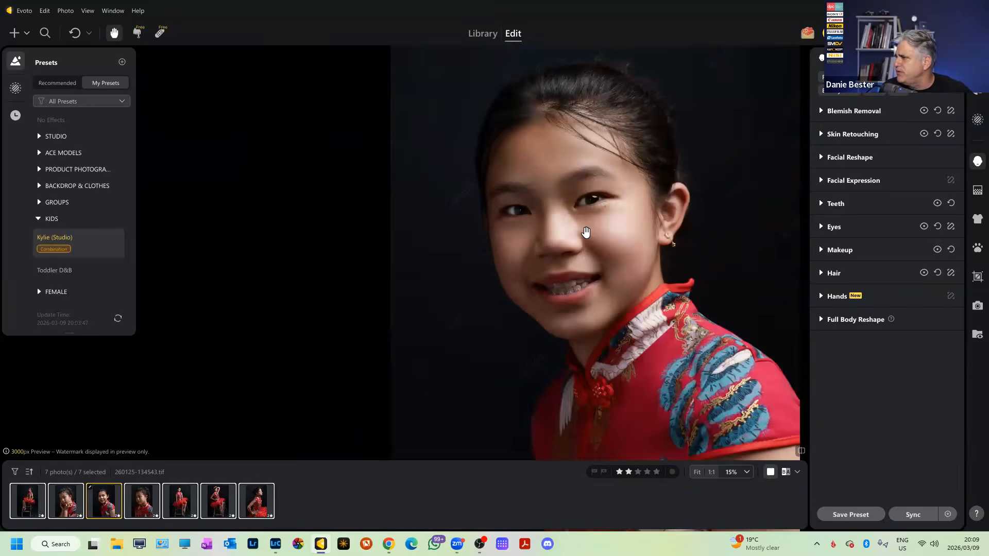
scroll(584, 211, "up", 2)
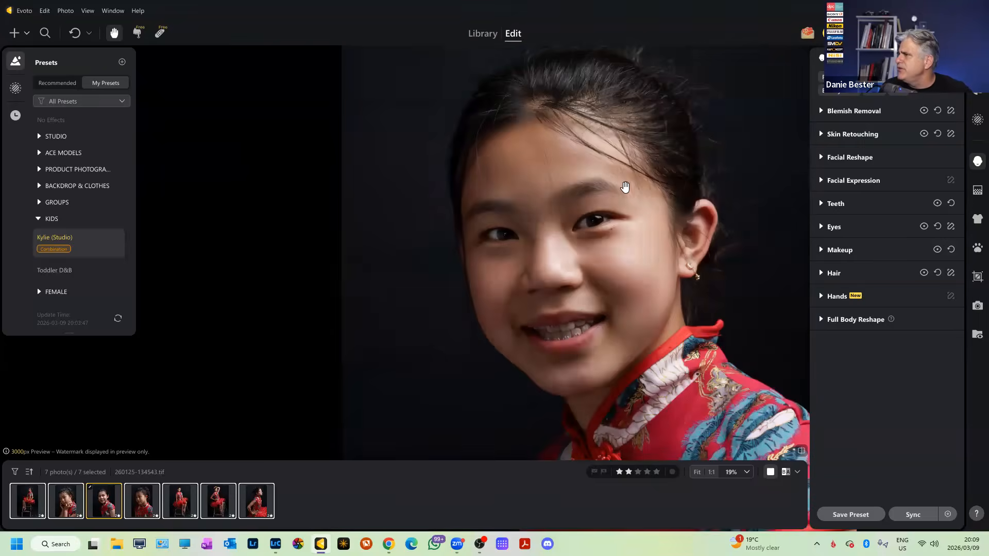
scroll(653, 133, "up", 1)
scroll(618, 155, "up", 3)
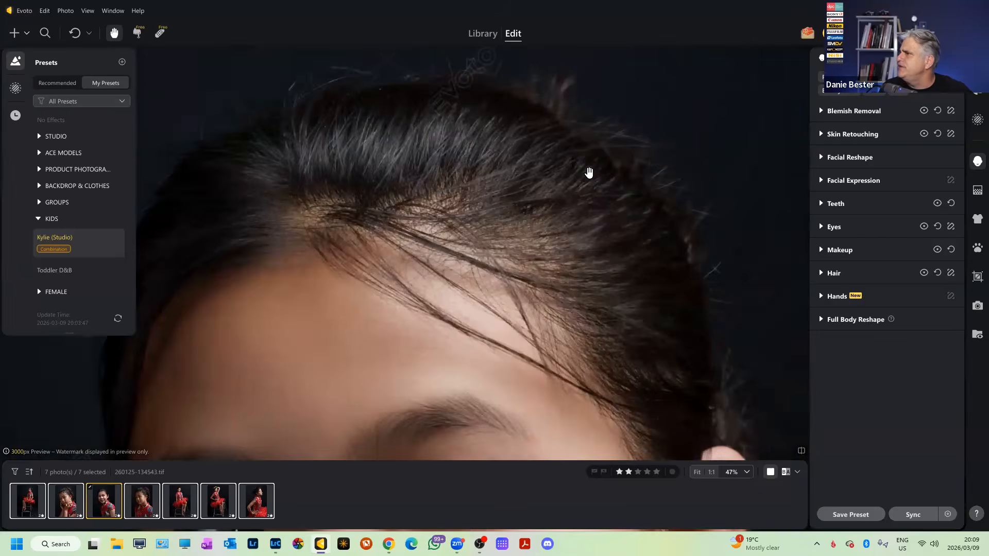
scroll(589, 172, "down", 6)
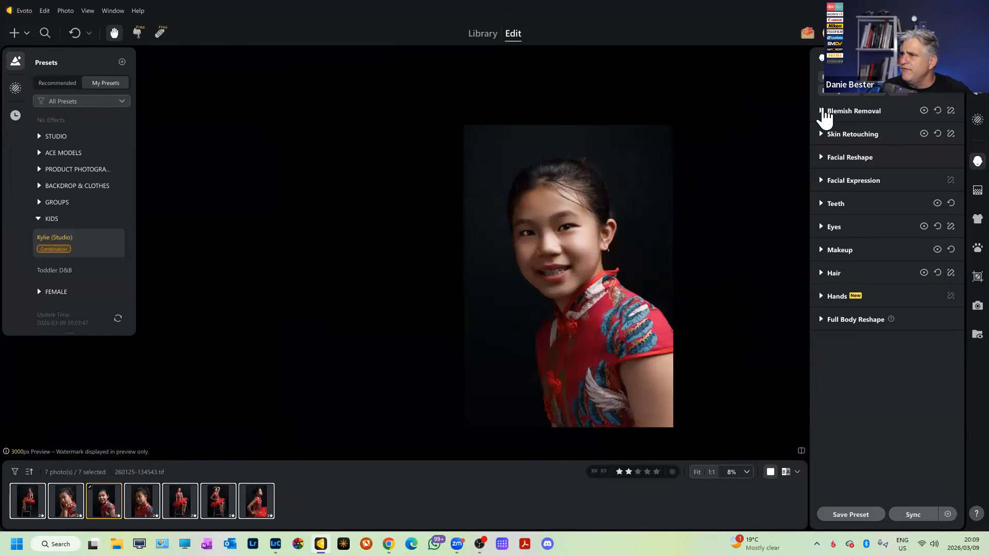
Reopen Blemish Removal and try Freckles at 0, then around 34.
left_click(824, 112)
scroll(644, 249, "up", 5)
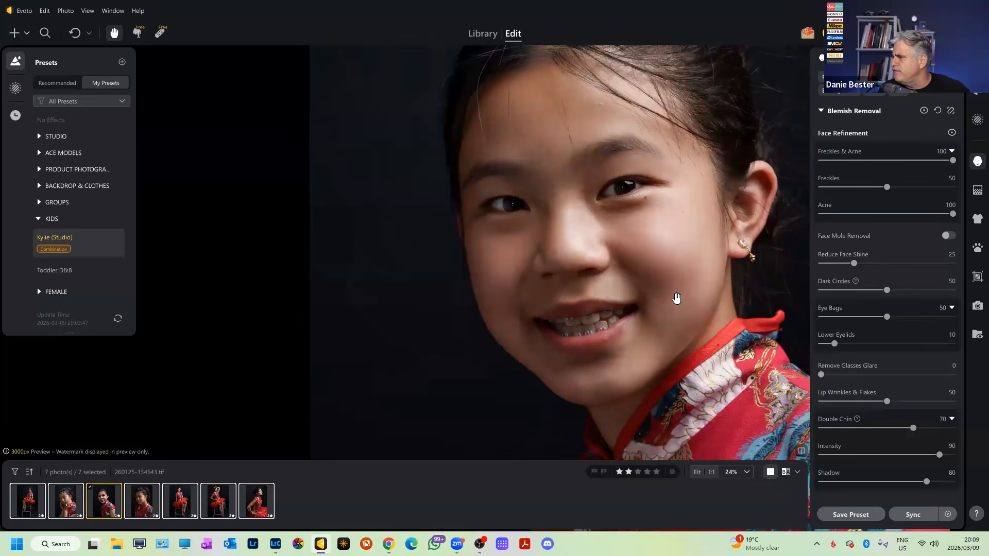
scroll(680, 288, "up", 3)
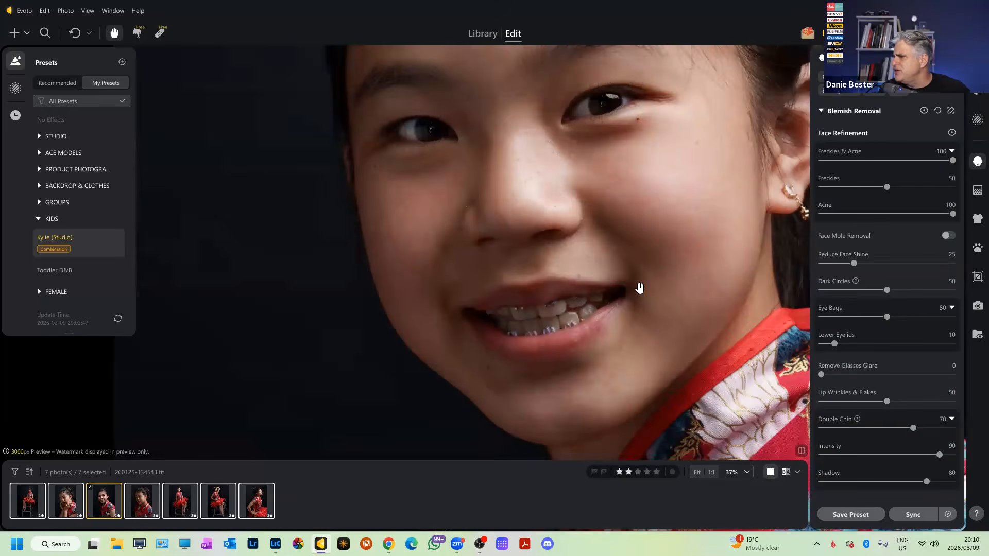
scroll(638, 287, "down", 1)
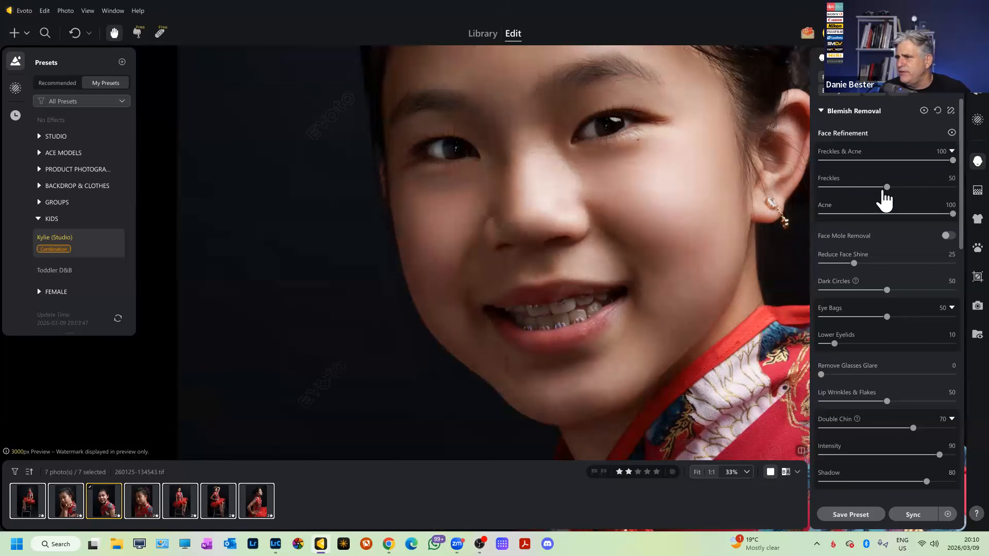
left_click_drag(887, 187, 645, 228)
scroll(668, 198, "up", 3)
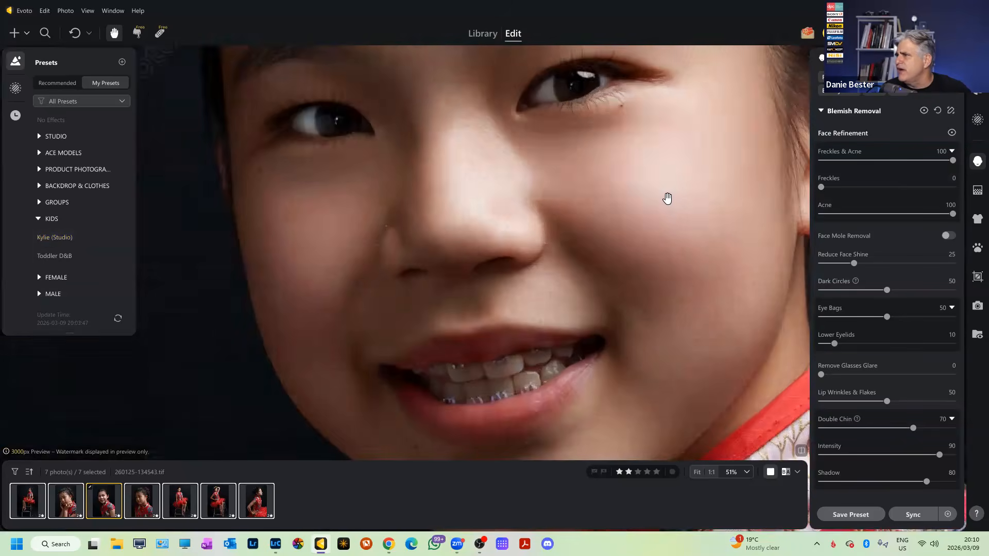
left_click_drag(822, 190, 867, 190)
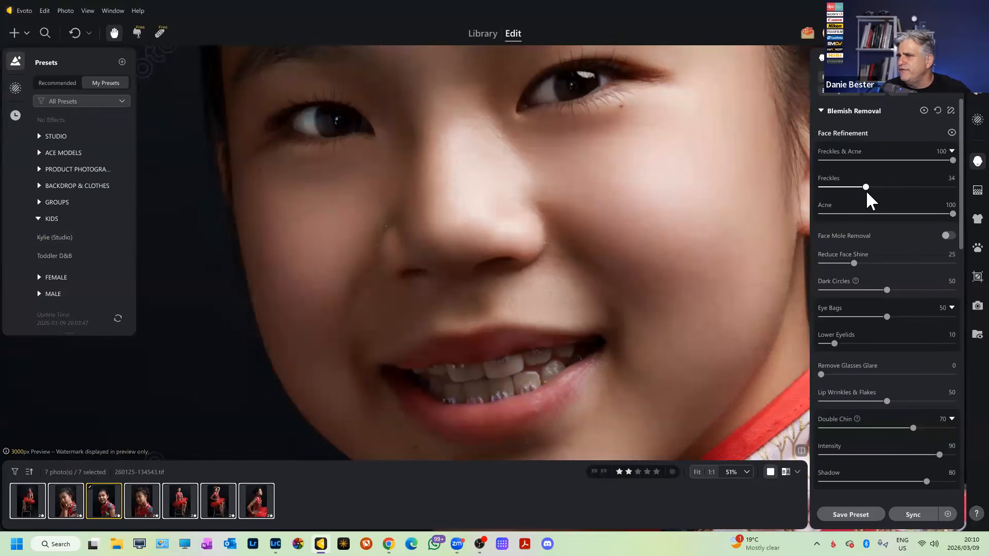
Set the Freckles value to 50.
left_click(951, 178)
type("50")
key("Return")
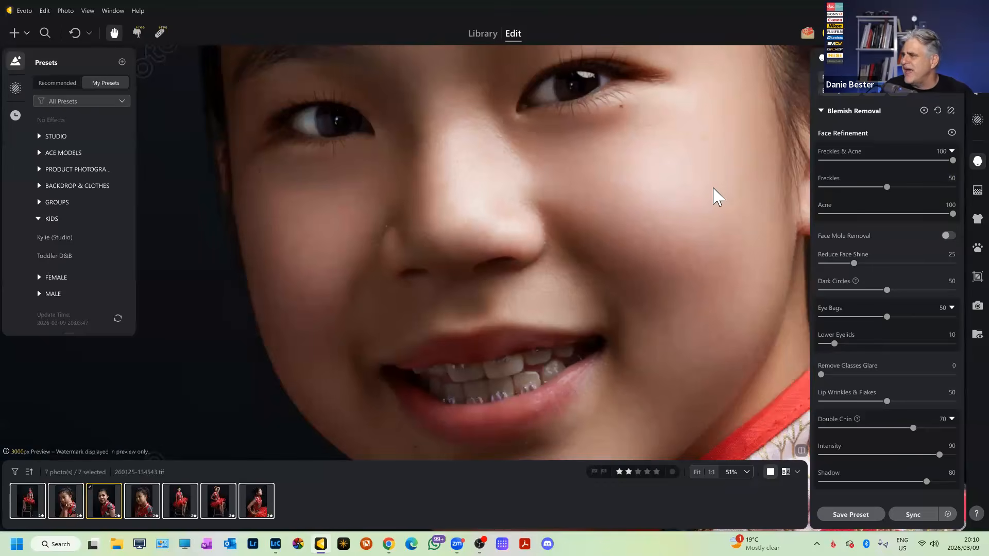
scroll(713, 188, "down", 7)
scroll(652, 205, "up", 8)
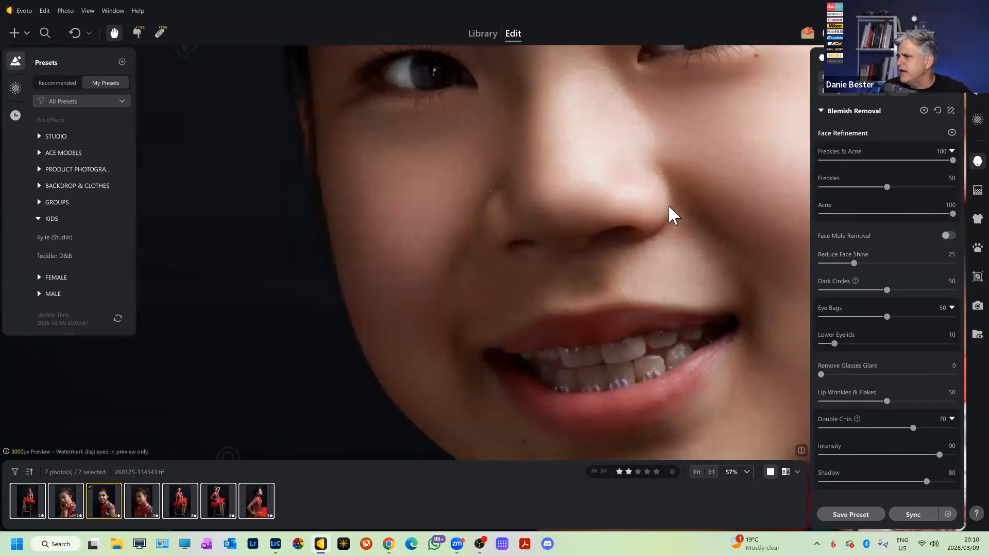
scroll(669, 205, "down", 6)
scroll(644, 206, "up", 4)
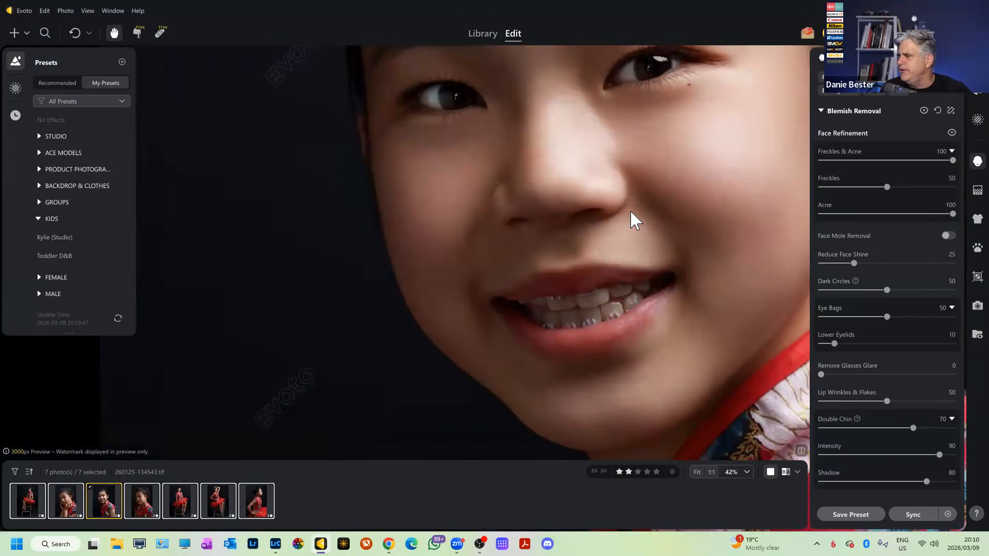
scroll(631, 212, "down", 4)
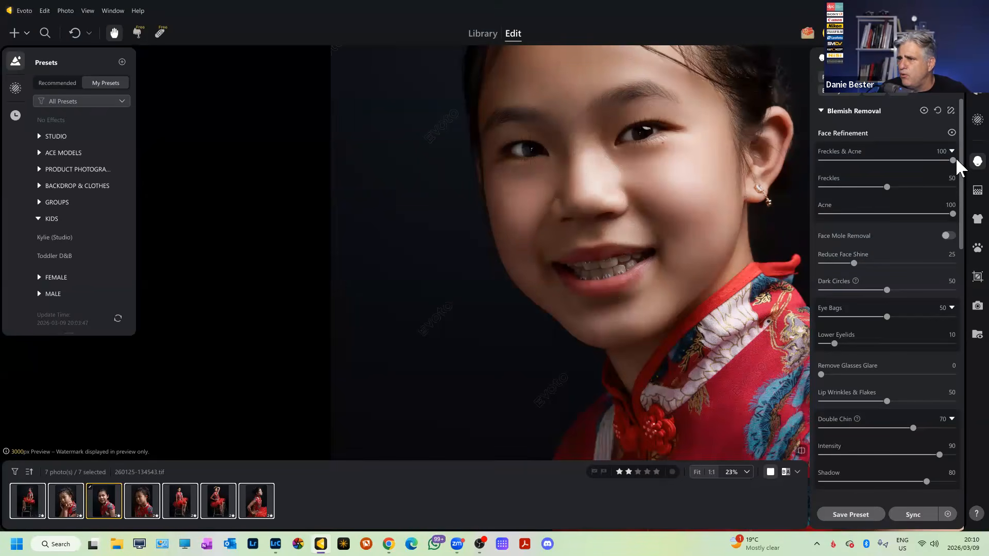
Compare Dark Circles removal at full strength and switched off.
scroll(616, 198, "up", 2)
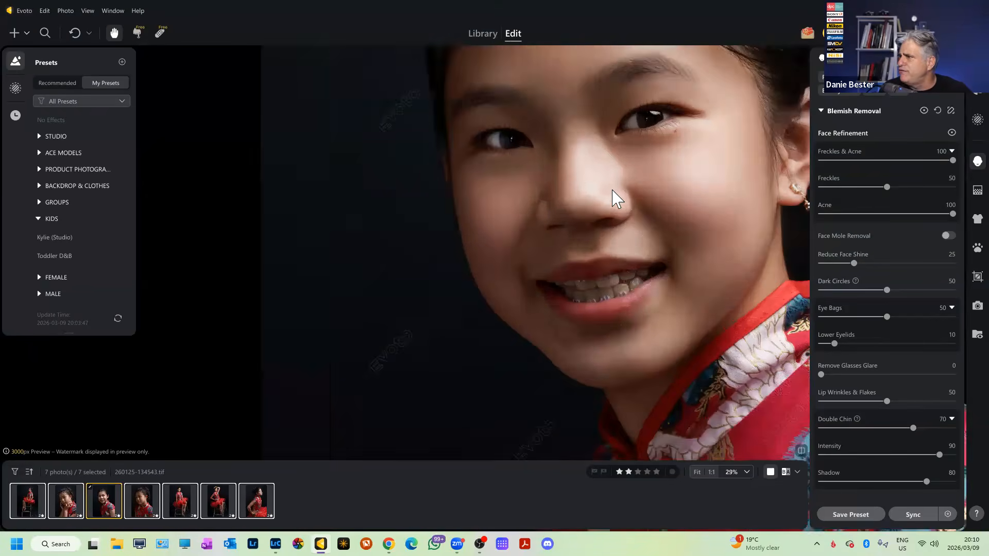
scroll(623, 203, "down", 6)
scroll(623, 202, "up", 5)
left_click_drag(663, 268, 703, 330)
scroll(703, 237, "up", 2)
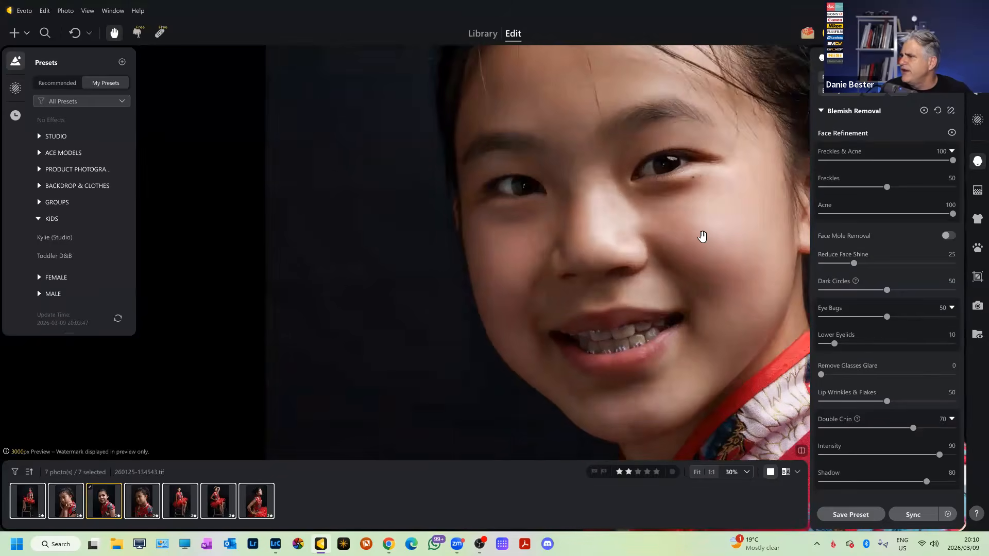
scroll(703, 237, "down", 2)
scroll(703, 237, "up", 2)
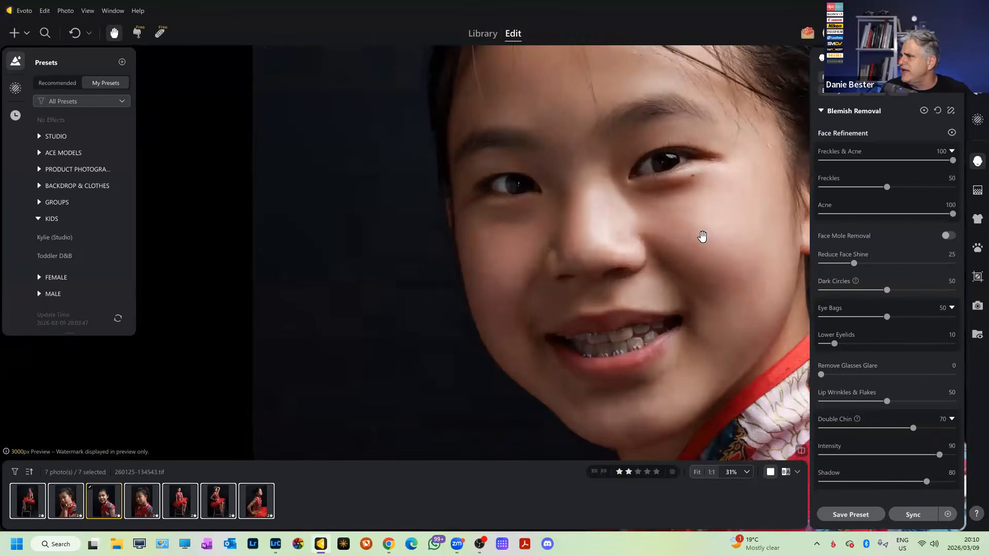
left_click_drag(886, 290, 963, 294)
scroll(726, 285, "down", 3)
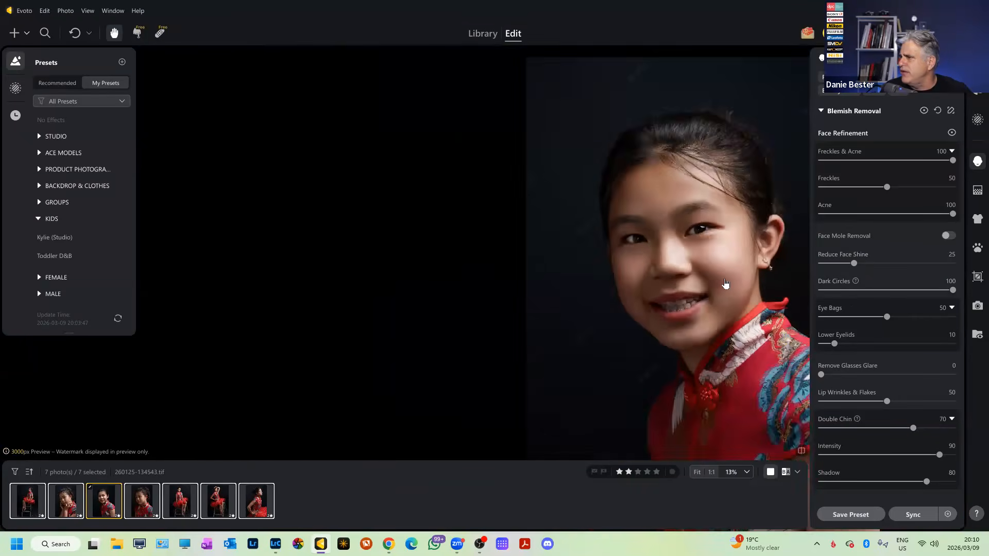
scroll(726, 285, "up", 1)
left_click_drag(952, 290, 725, 292)
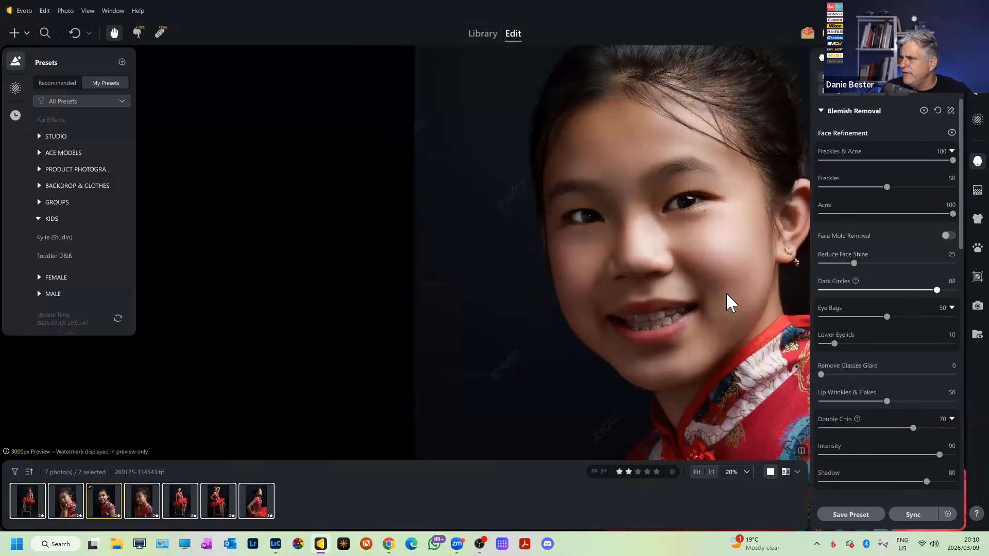
scroll(670, 224, "up", 3)
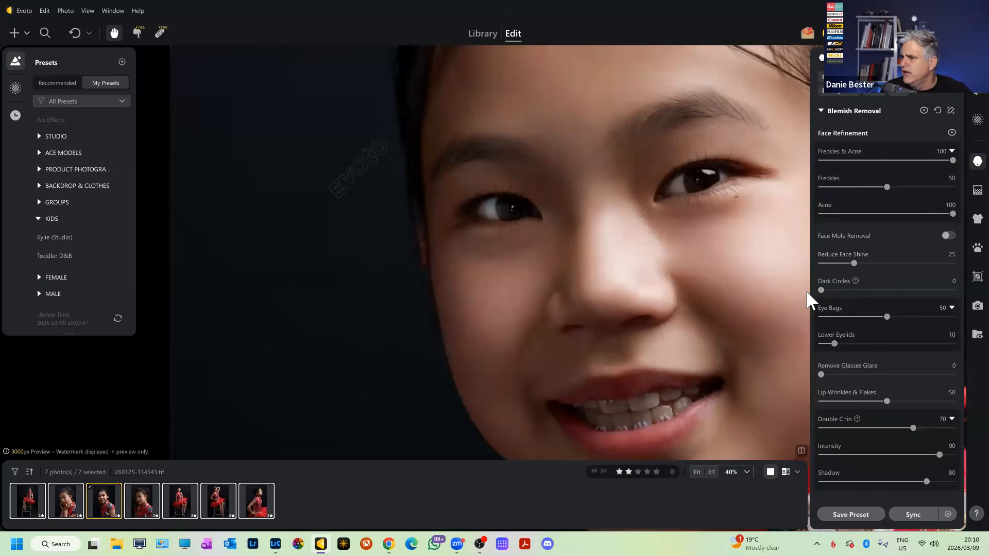
Turn Reduce Face Shine down to 0 and set Dark Circles to 25.
left_click_drag(855, 263, 737, 260)
left_click_drag(821, 290, 852, 290)
left_click(938, 282)
key("Return")
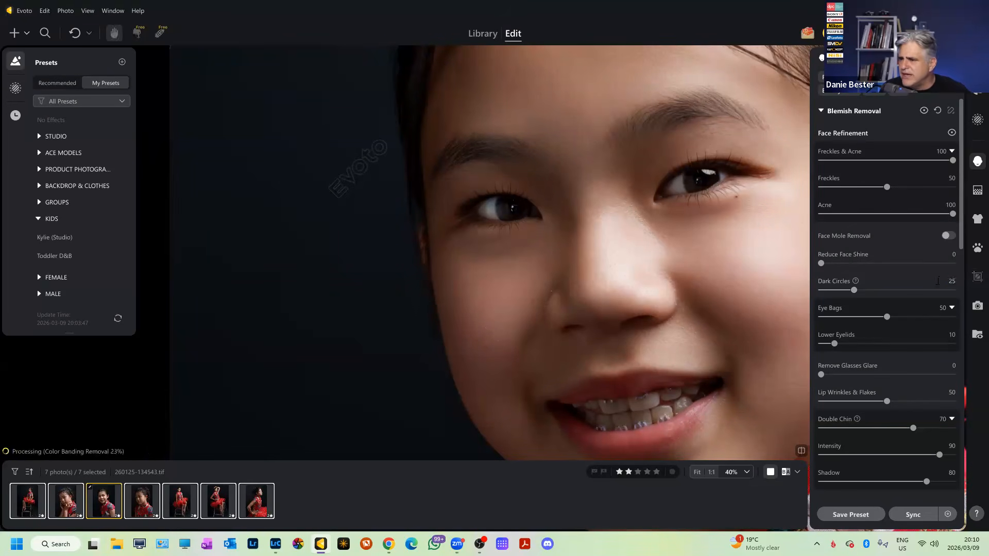
Recheck Dark Circles at 0, then return it to 25.
scroll(598, 221, "up", 3)
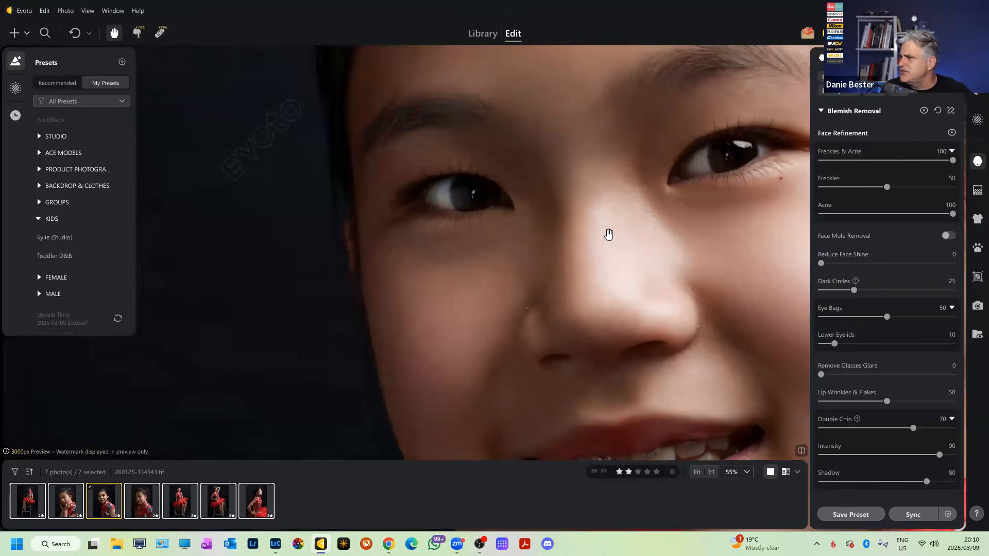
scroll(609, 234, "down", 4)
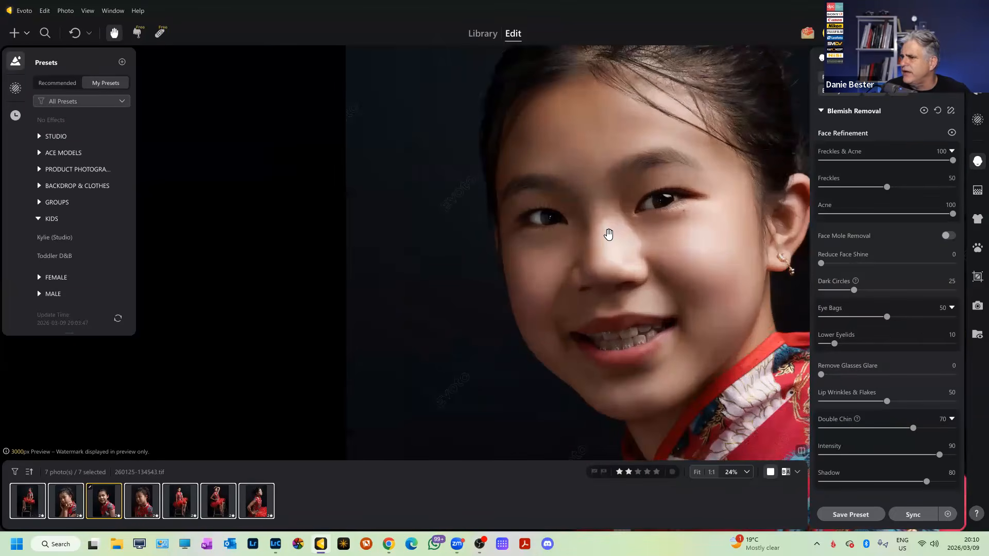
left_click_drag(854, 292, 702, 295)
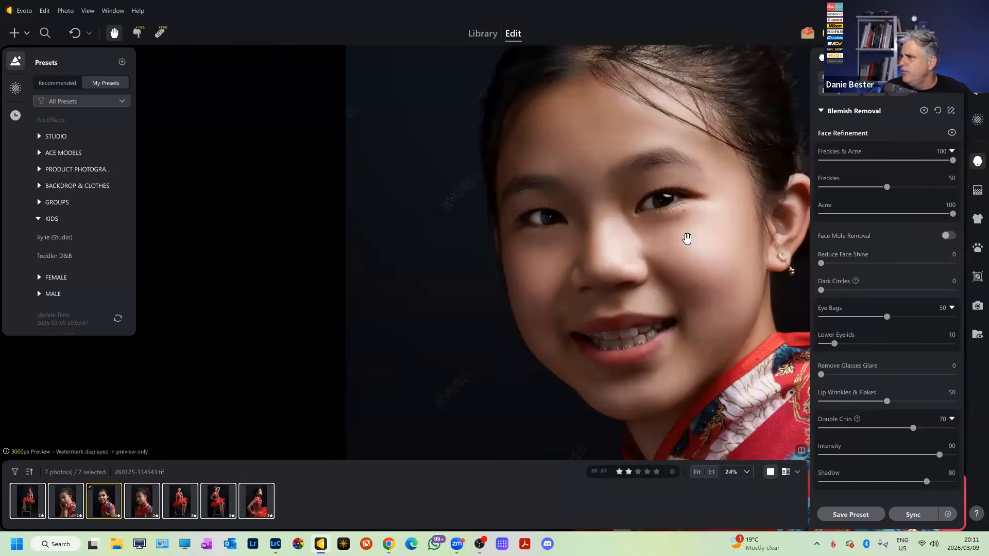
scroll(687, 238, "up", 2)
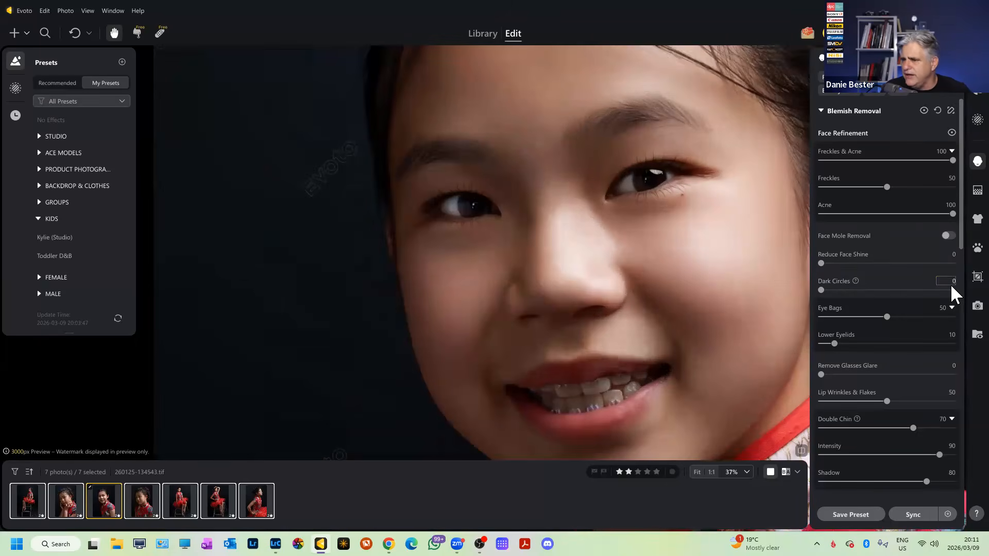
type("25")
key("Return")
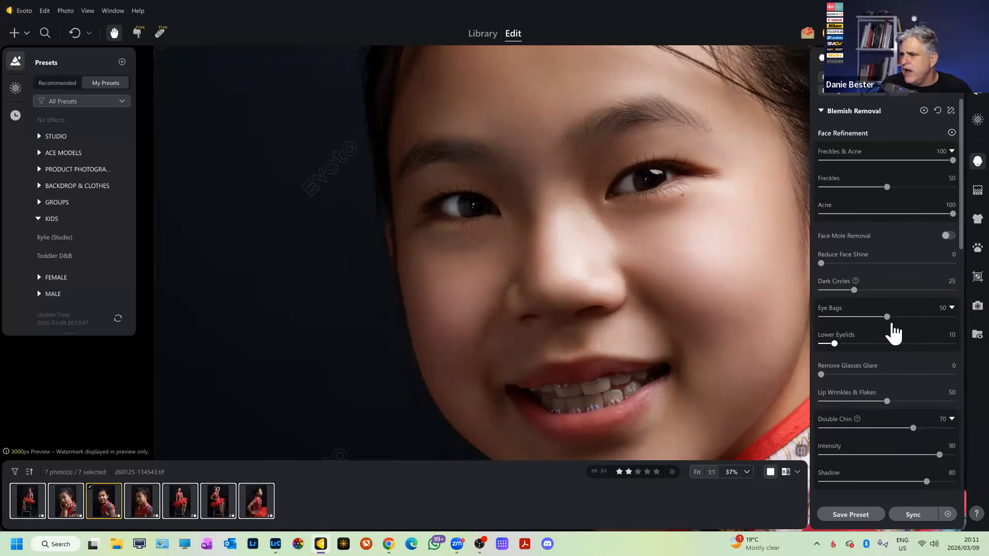
Set Eye Bags removal to 50 after trying full strength.
left_click_drag(888, 318, 962, 318)
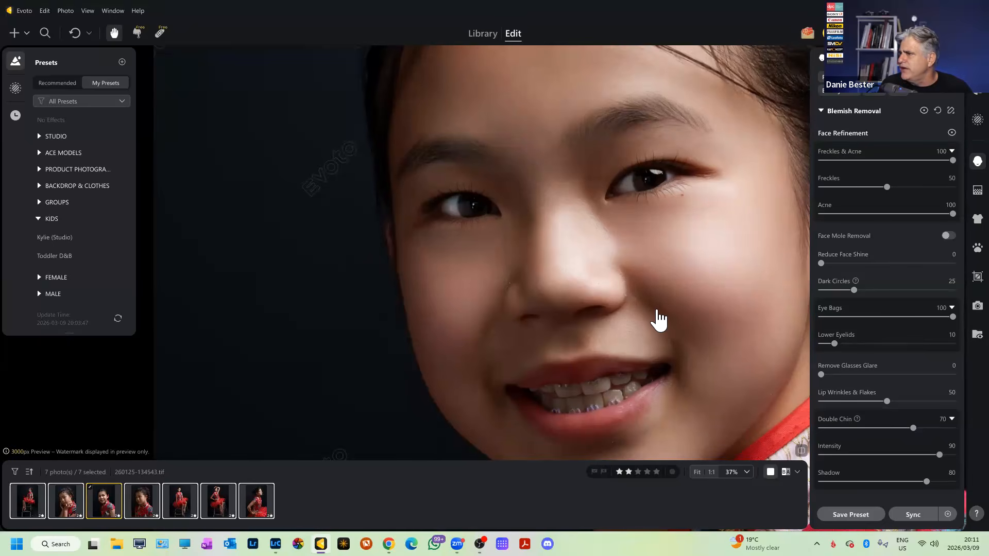
scroll(592, 281, "down", 3)
scroll(592, 280, "up", 2)
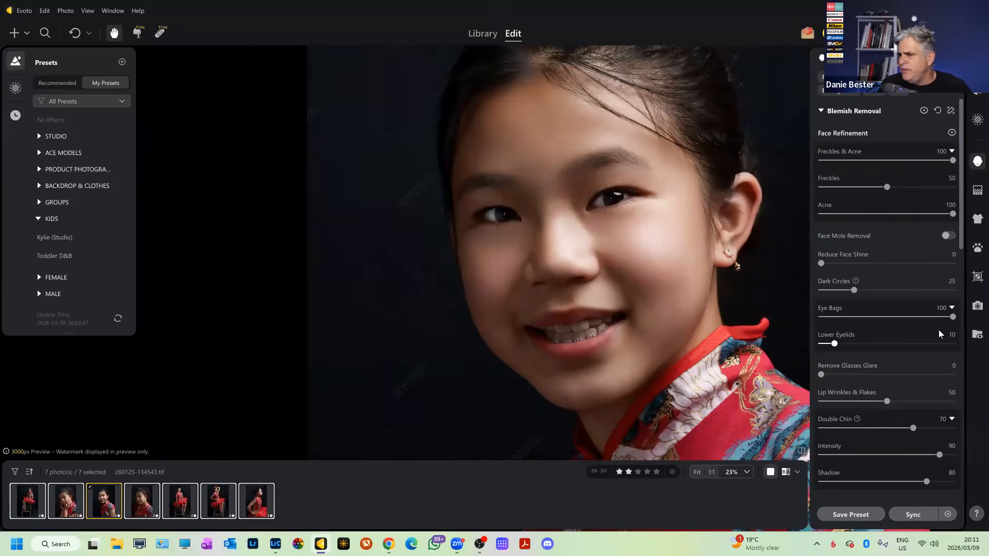
left_click(941, 308)
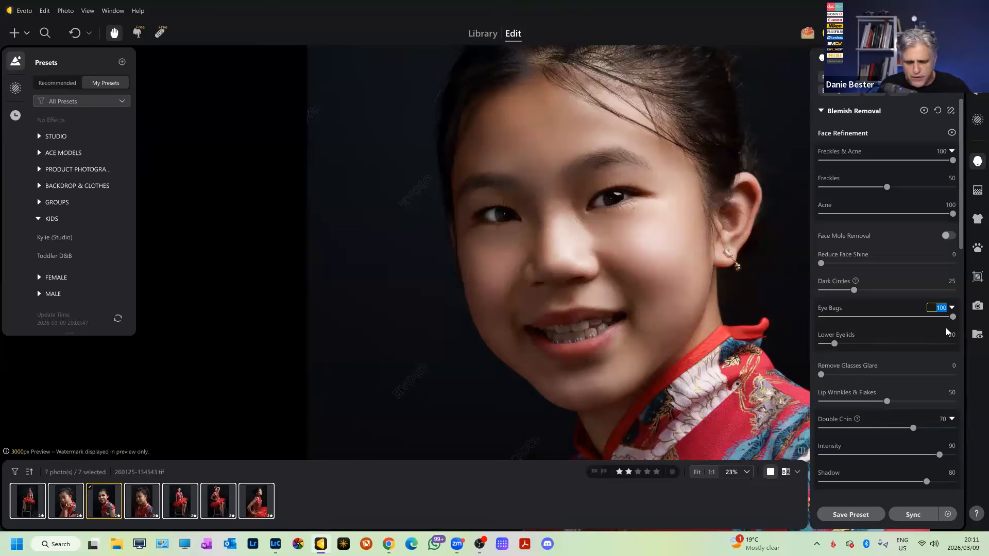
type("50")
key("Return")
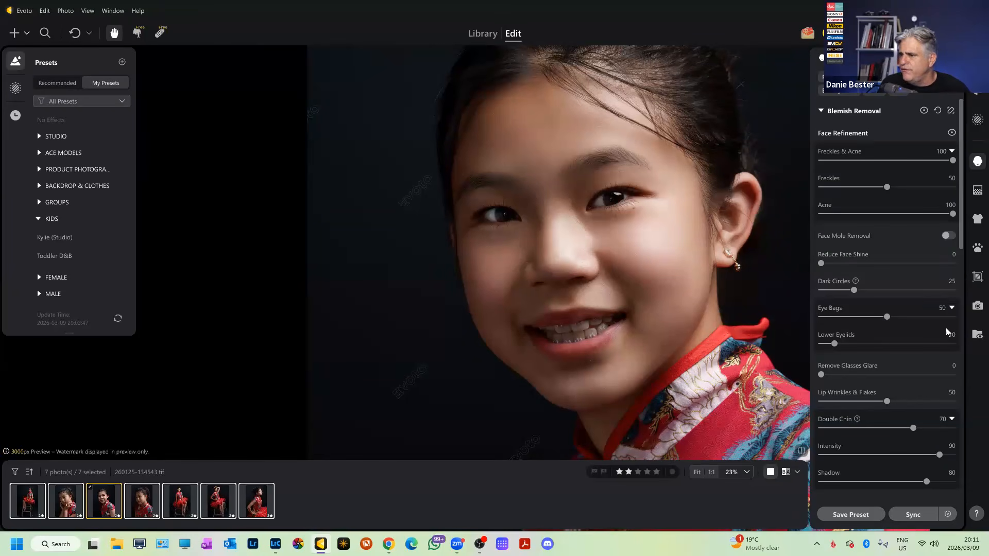
scroll(589, 237, "up", 2)
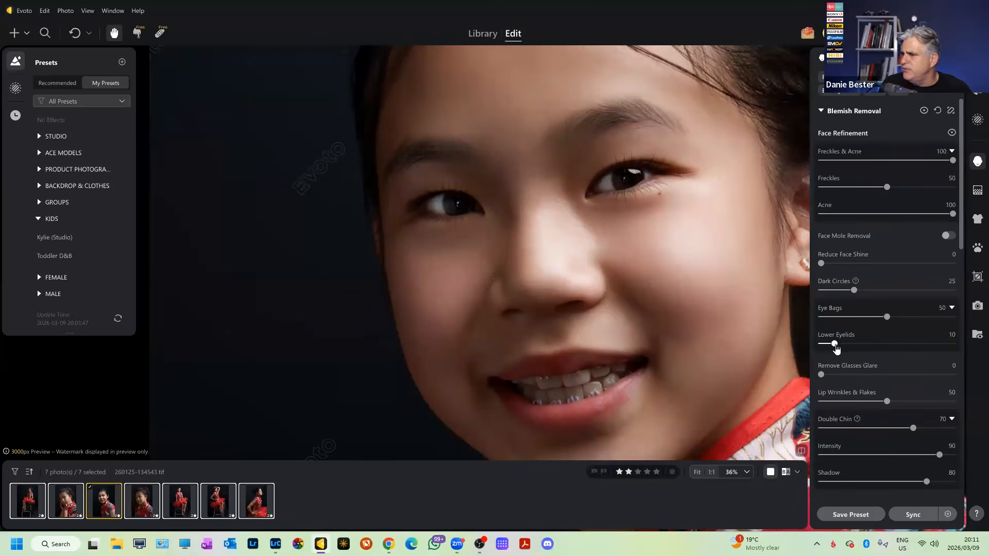
Smooth the Lower Eyelids at 25 after a full-strength trial.
left_click_drag(836, 344, 958, 346)
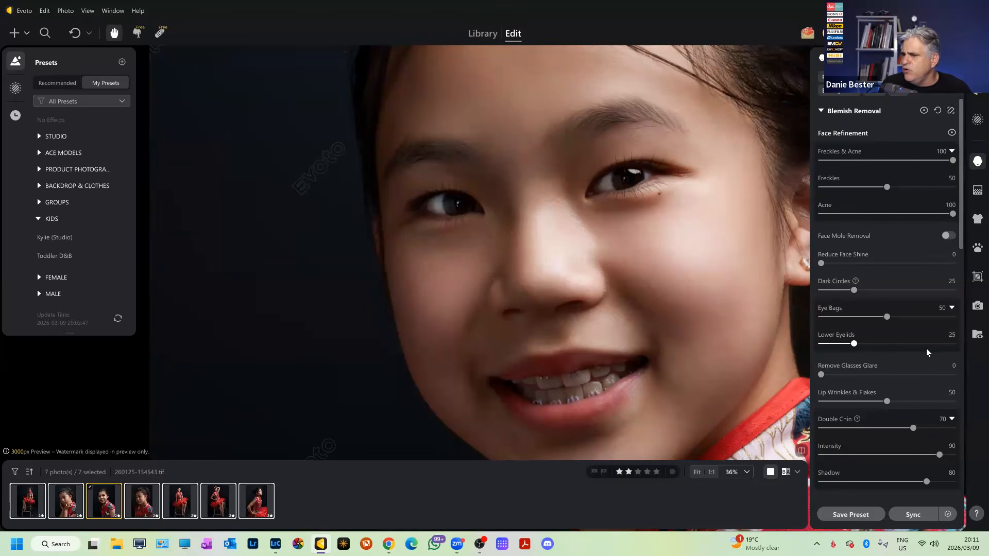
left_click(941, 336)
type("25")
key("Return")
Raise Remove Glasses Glare to 100.
left_click(824, 374)
left_click_drag(824, 374, 942, 375)
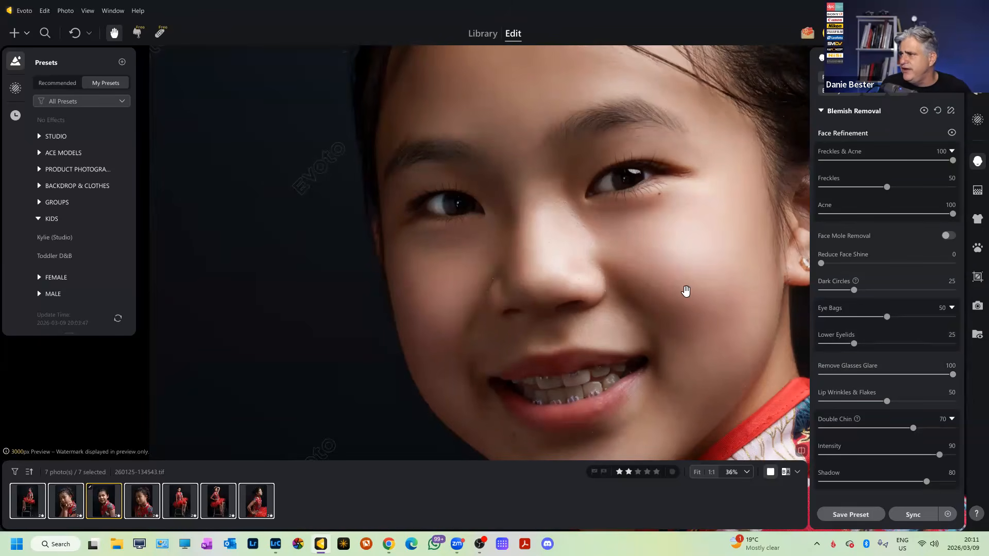
scroll(683, 291, "down", 2)
scroll(680, 304, "up", 5)
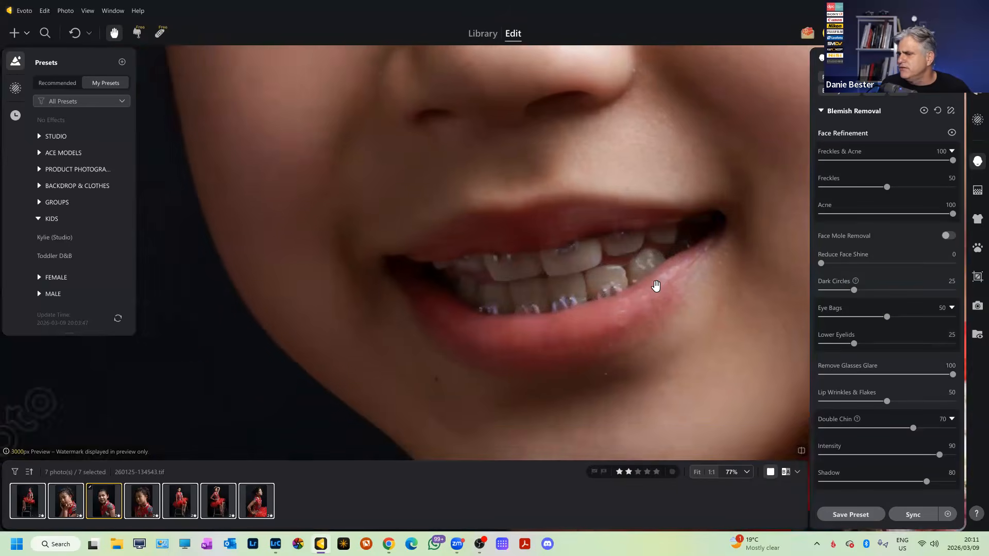
scroll(655, 286, "down", 3)
Settle Lip Wrinkles & Flakes at 50 after briefly turning it down.
left_click_drag(887, 402, 742, 399)
left_click(899, 402)
left_click(938, 393)
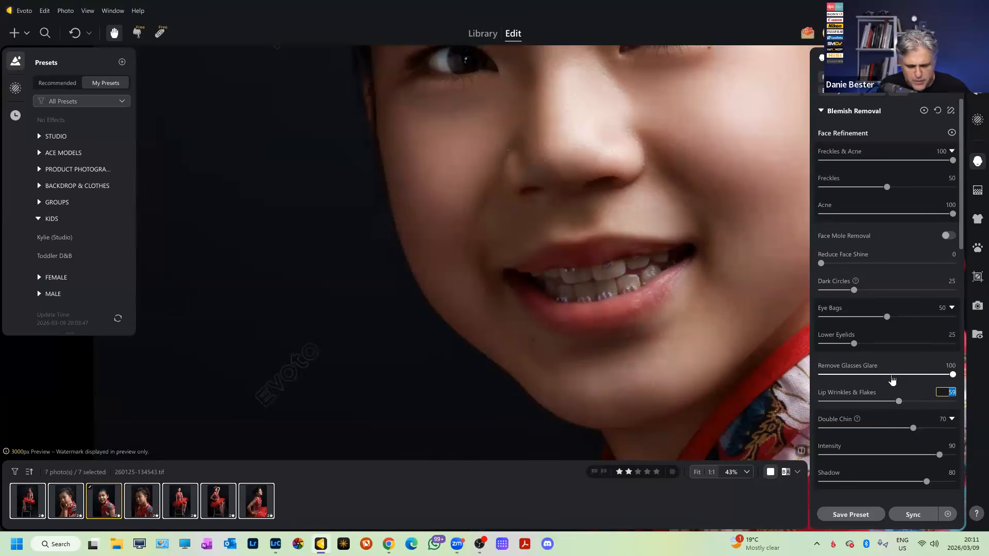
type("50")
key("Return")
scroll(637, 313, "down", 5)
scroll(637, 312, "up", 5)
scroll(637, 313, "down", 3)
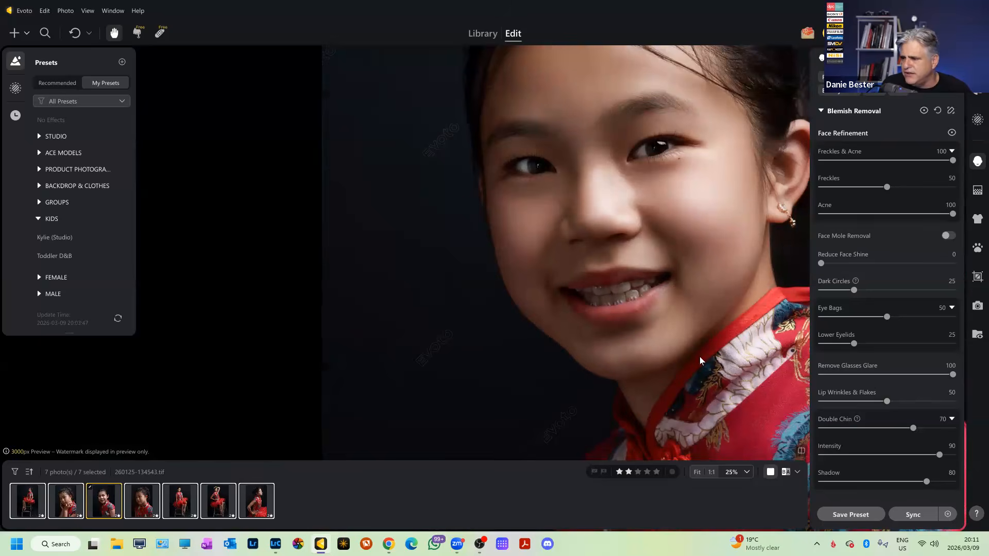
scroll(874, 414, "down", 1)
scroll(649, 315, "down", 1)
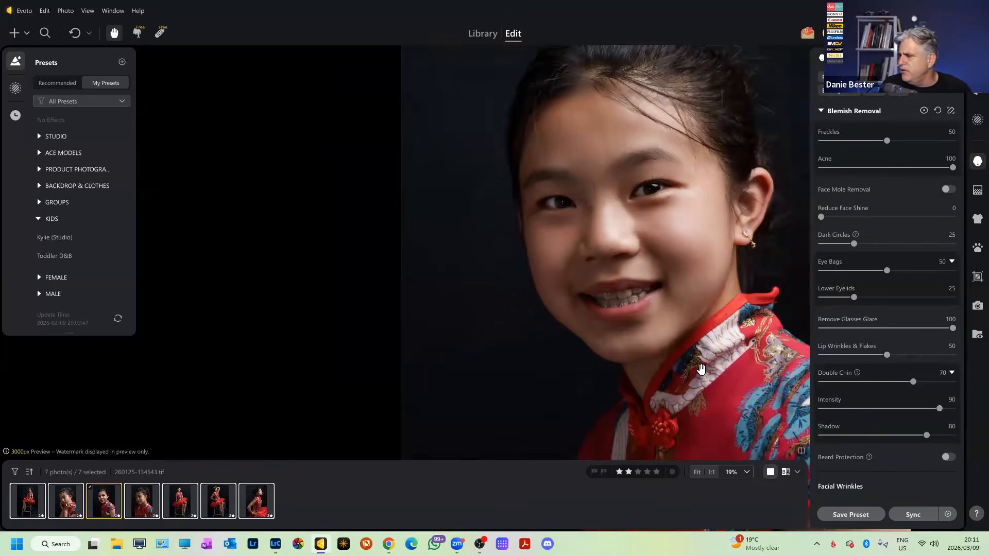
scroll(678, 366, "up", 1)
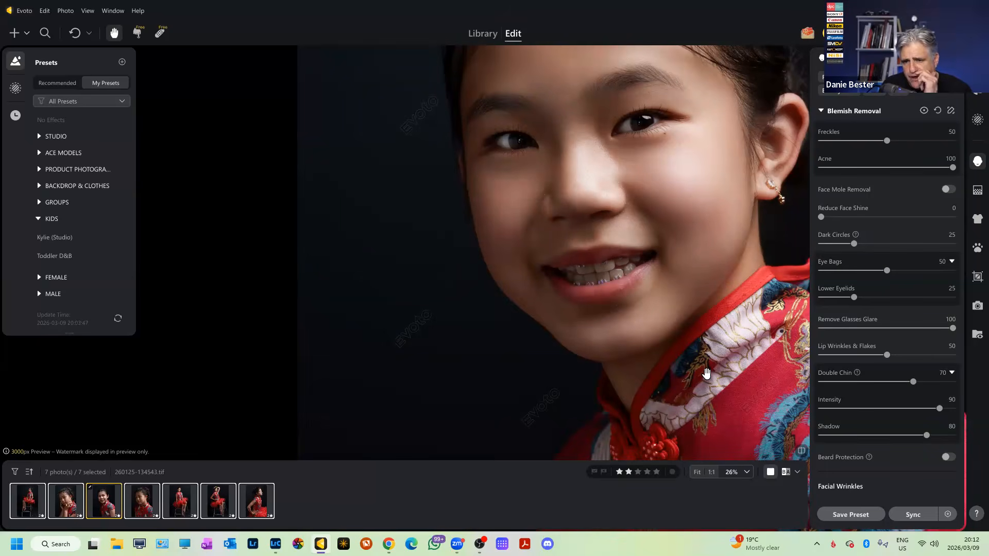
scroll(608, 352, "down", 1)
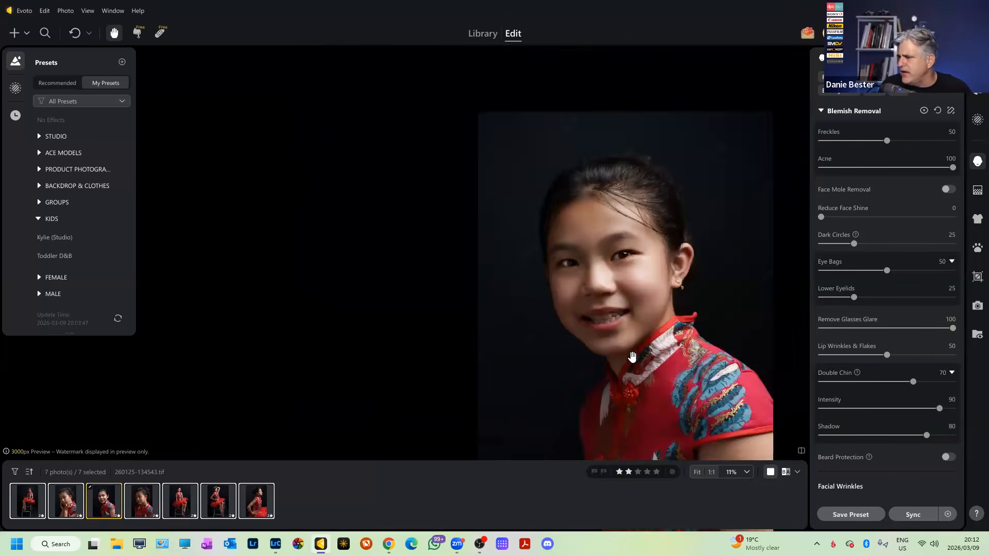
scroll(880, 416, "down", 2)
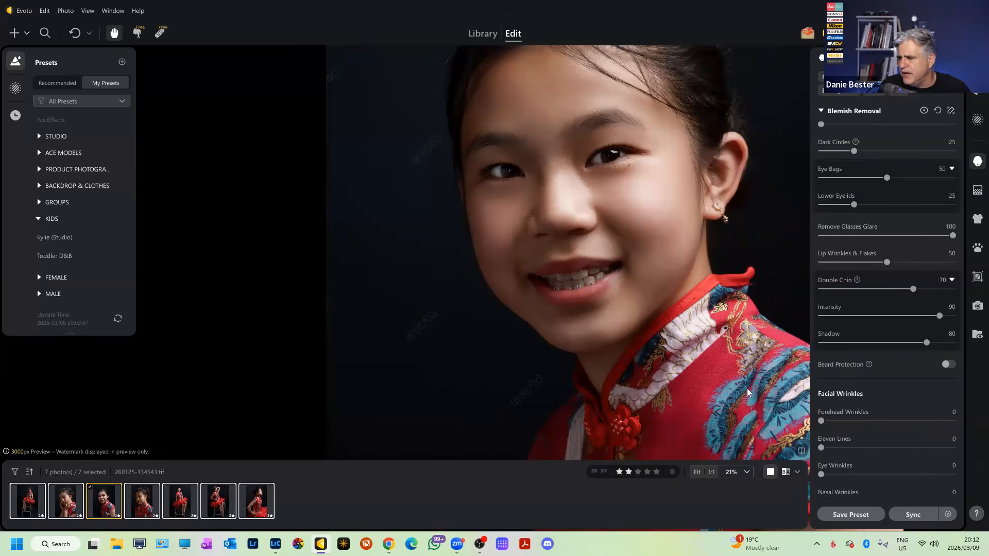
scroll(845, 376, "down", 3)
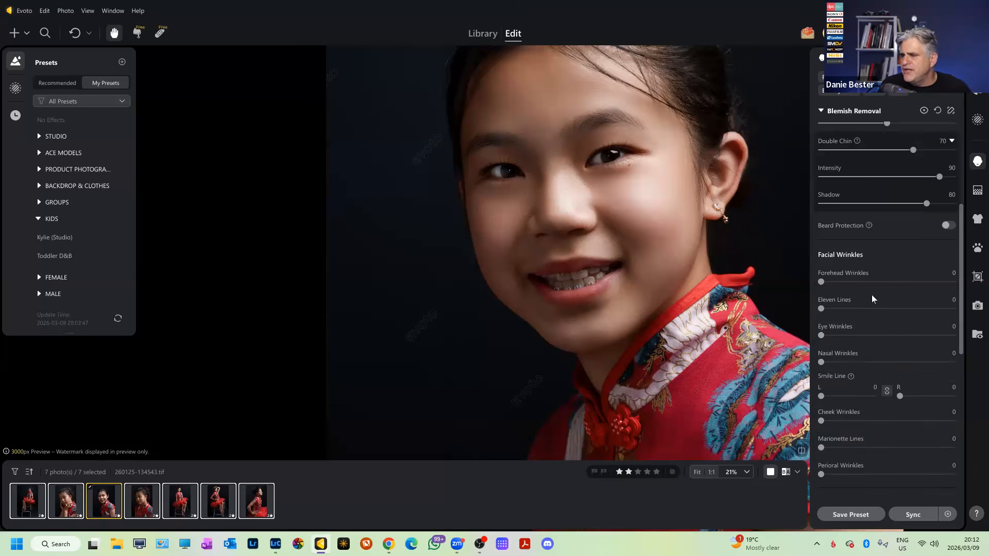
scroll(871, 295, "down", 2)
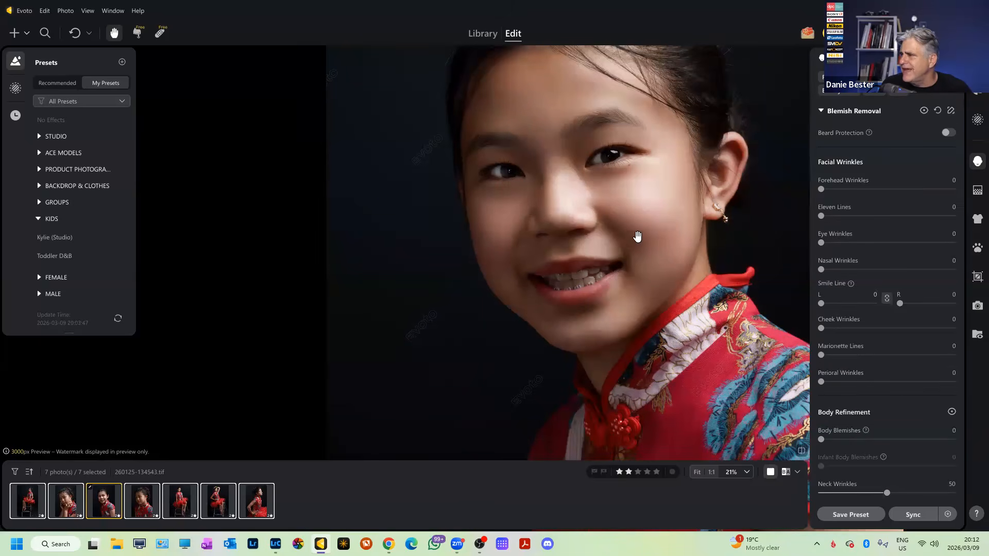
scroll(852, 259, "down", 2)
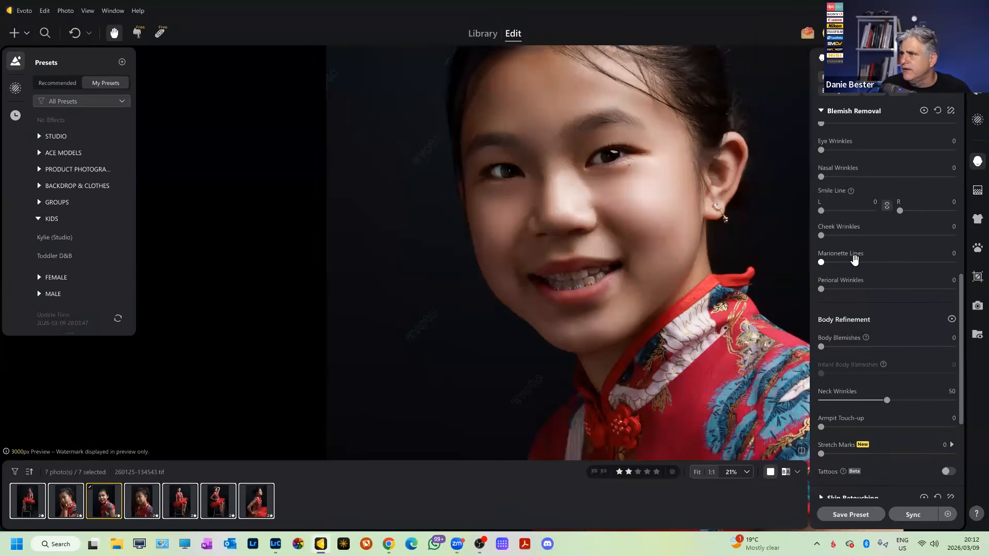
scroll(855, 260, "down", 3)
Expand Skin Retouching and trial Textured Smoothing at 97, then return it to 0.
left_click(822, 360)
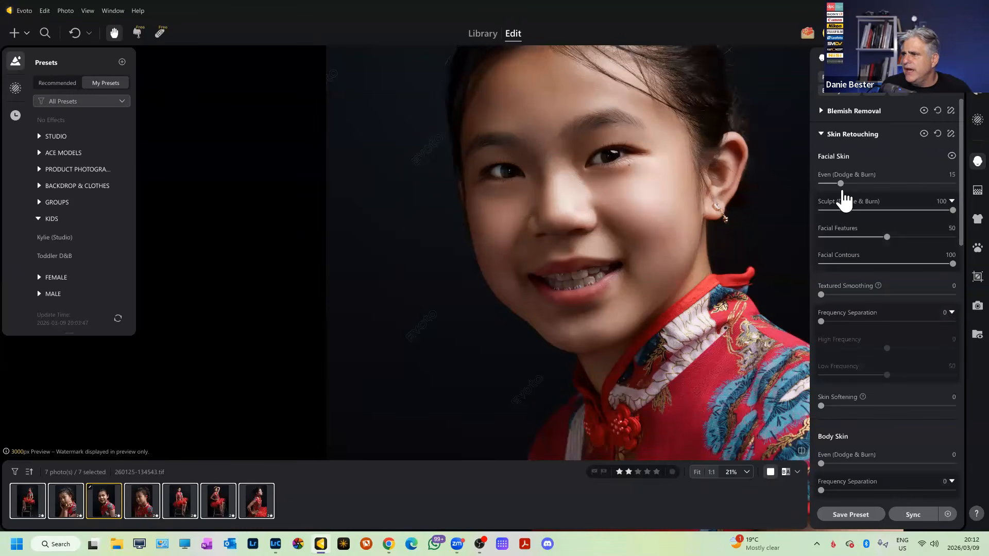
scroll(699, 211, "up", 1)
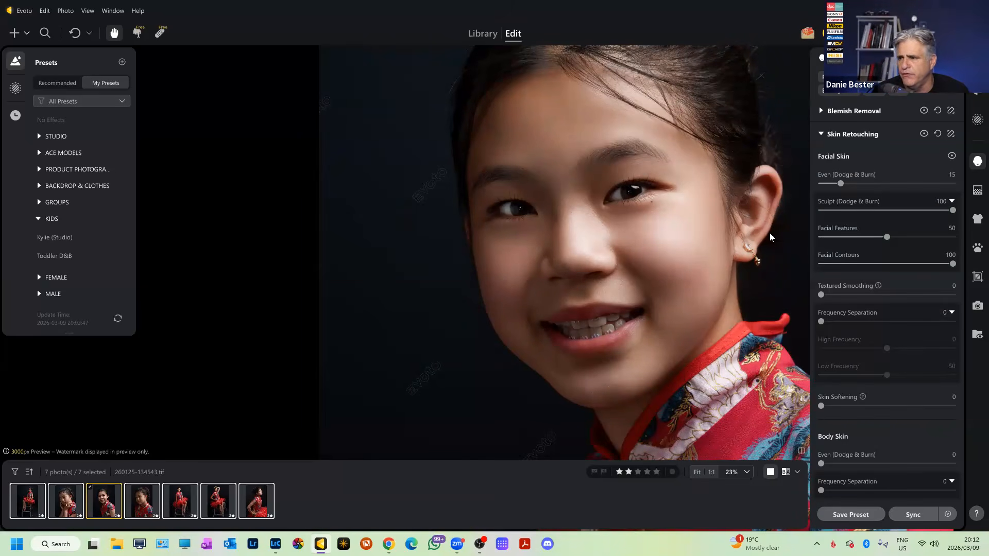
left_click_drag(823, 295, 949, 304)
scroll(576, 230, "up", 5)
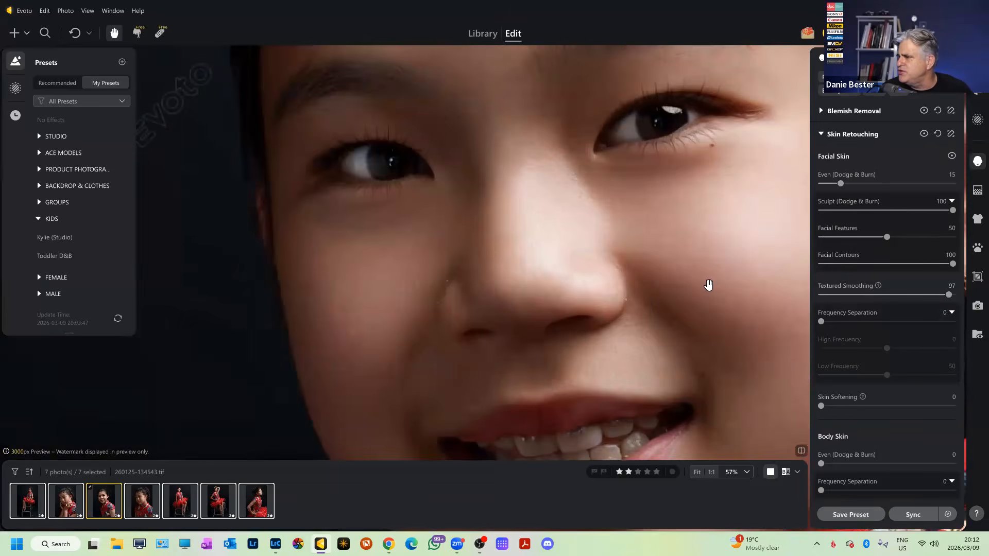
left_click_drag(710, 292, 654, 296)
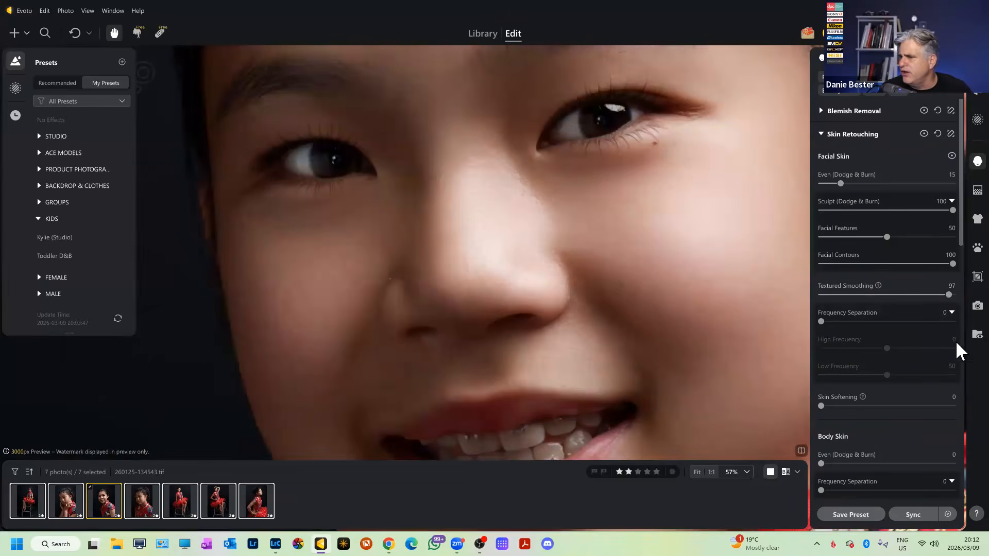
left_click_drag(951, 297, 822, 299)
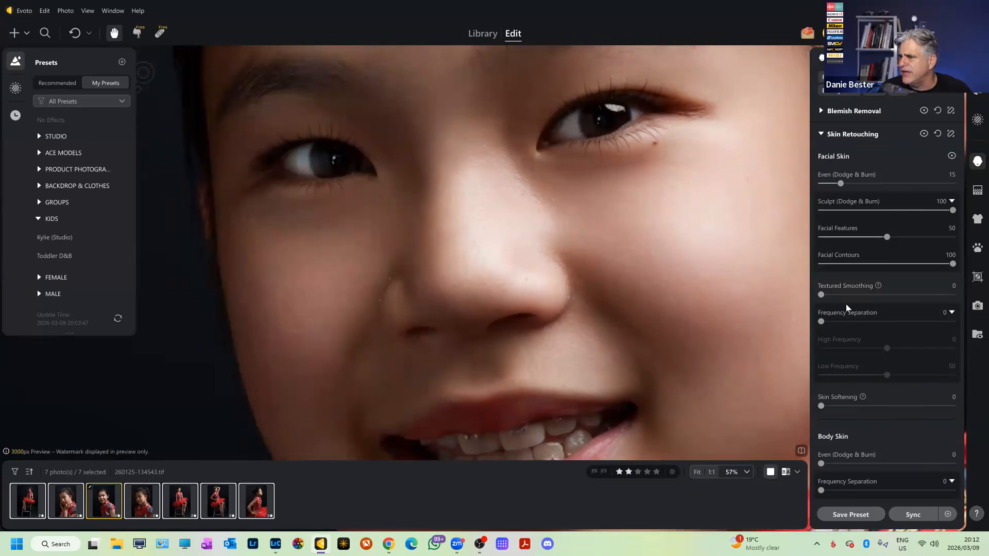
scroll(705, 322, "down", 3)
scroll(696, 301, "up", 2)
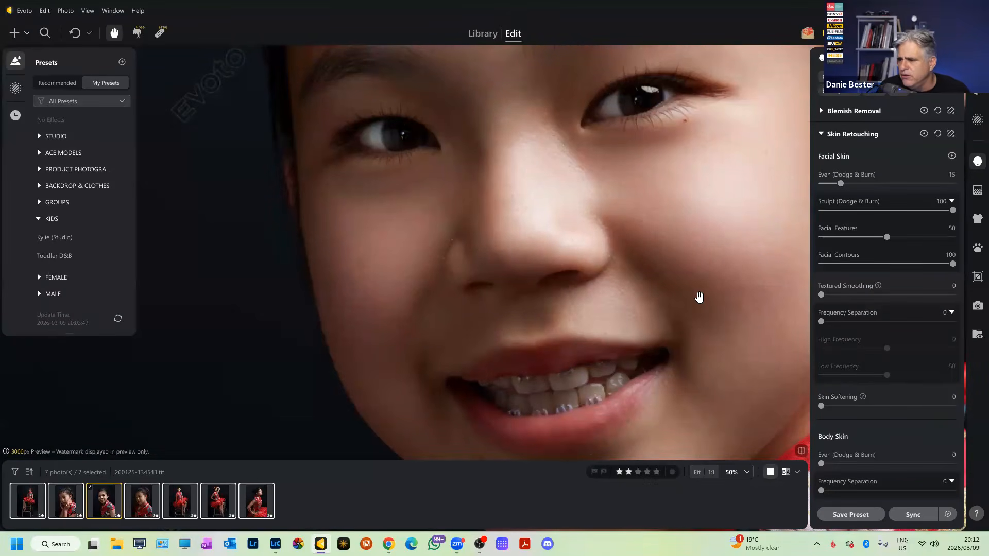
scroll(852, 416, "down", 1)
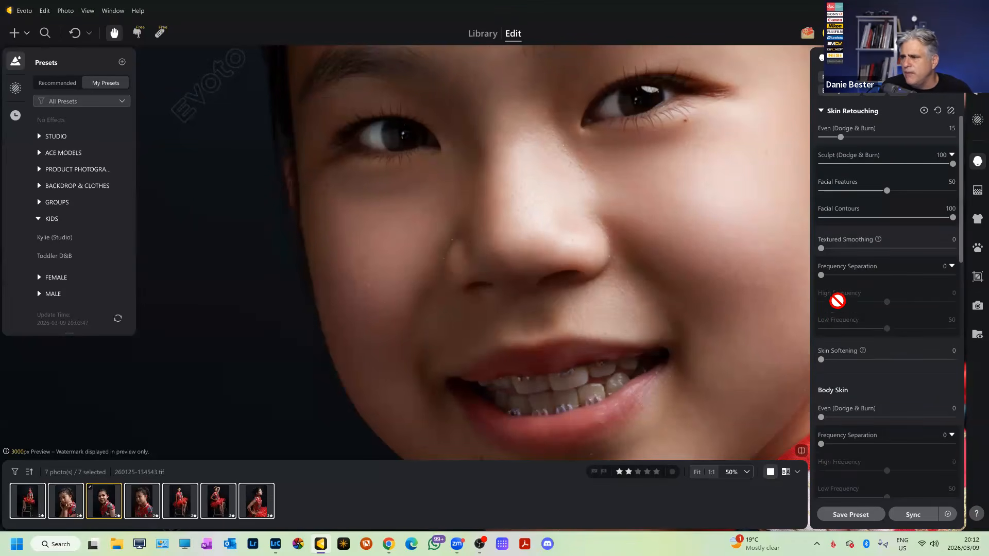
left_click_drag(821, 275, 955, 275)
scroll(650, 293, "down", 3)
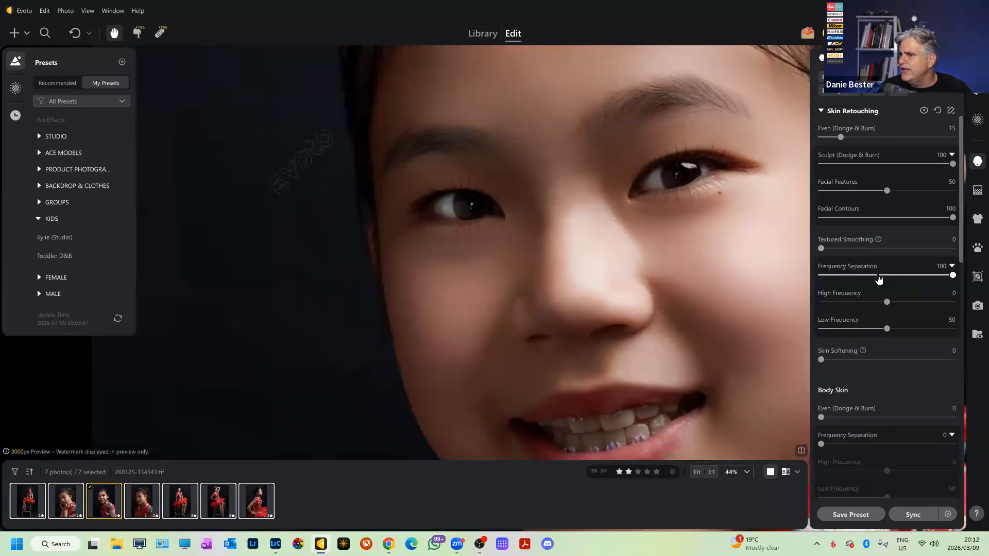
left_click_drag(953, 276, 949, 275)
left_click_drag(811, 277, 705, 280)
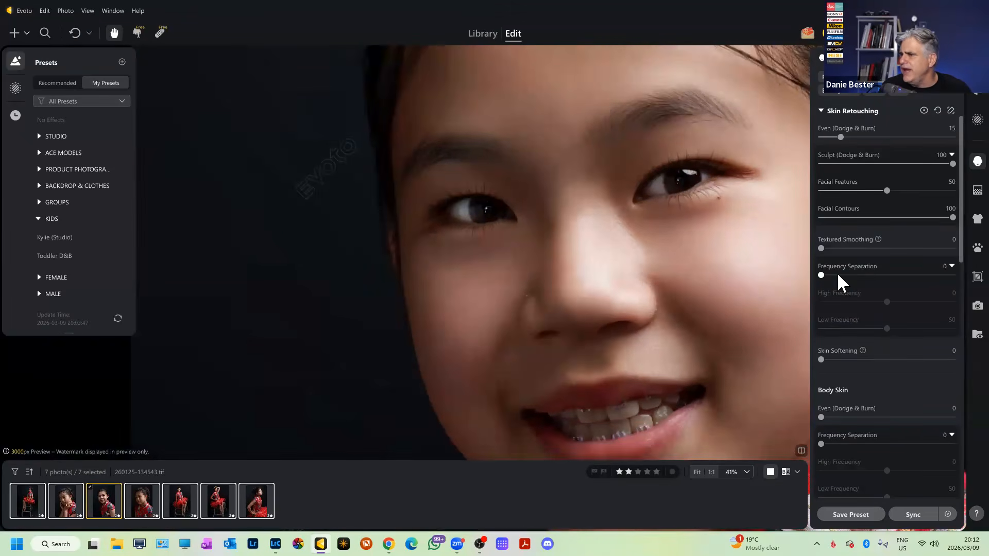
left_click_drag(821, 275, 953, 275)
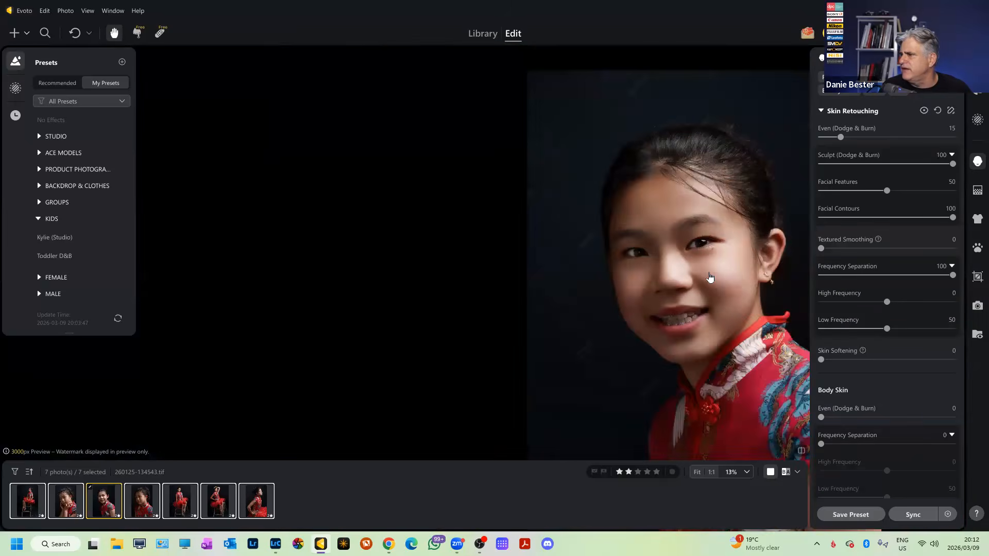
scroll(710, 279, "up", 3)
left_click_drag(952, 276, 790, 292)
scroll(725, 273, "down", 3)
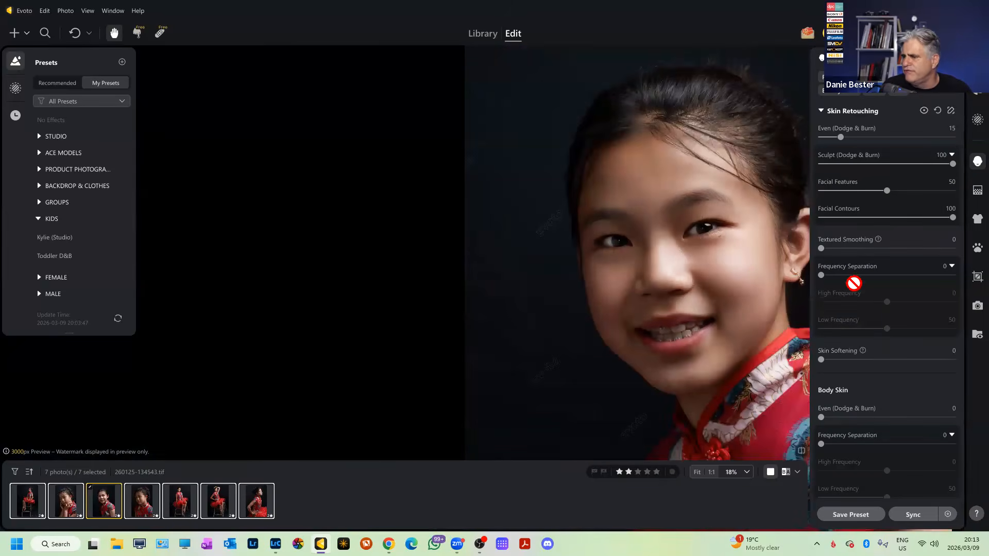
scroll(852, 282, "down", 3)
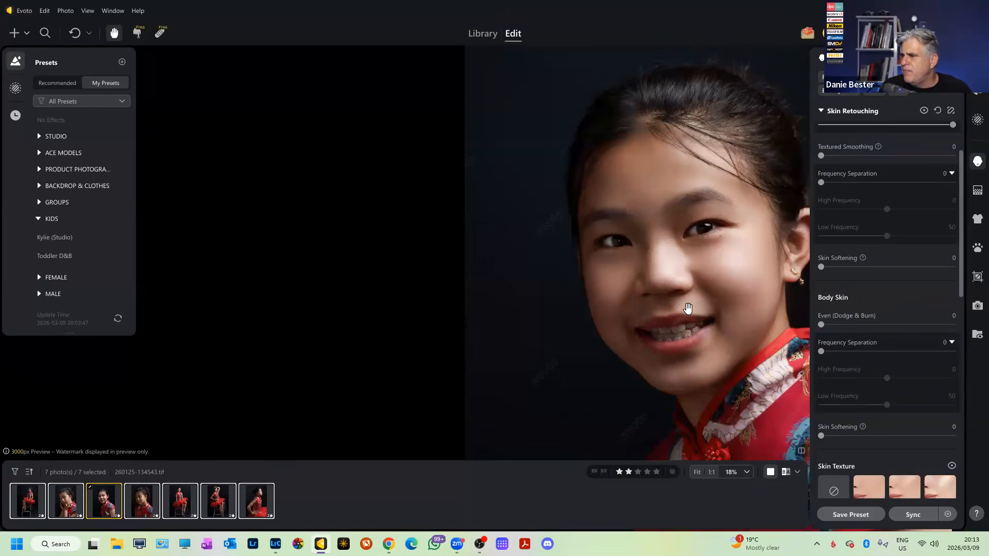
scroll(686, 267, "down", 4)
scroll(686, 268, "up", 4)
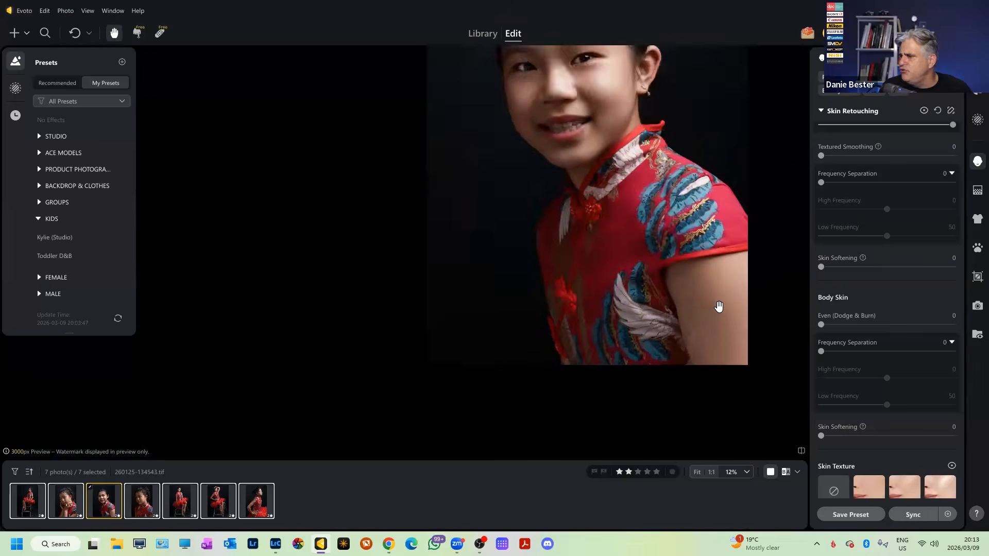
Set Body Skin Even (Dodge & Burn) to 15 after trying 25.
left_click(941, 315)
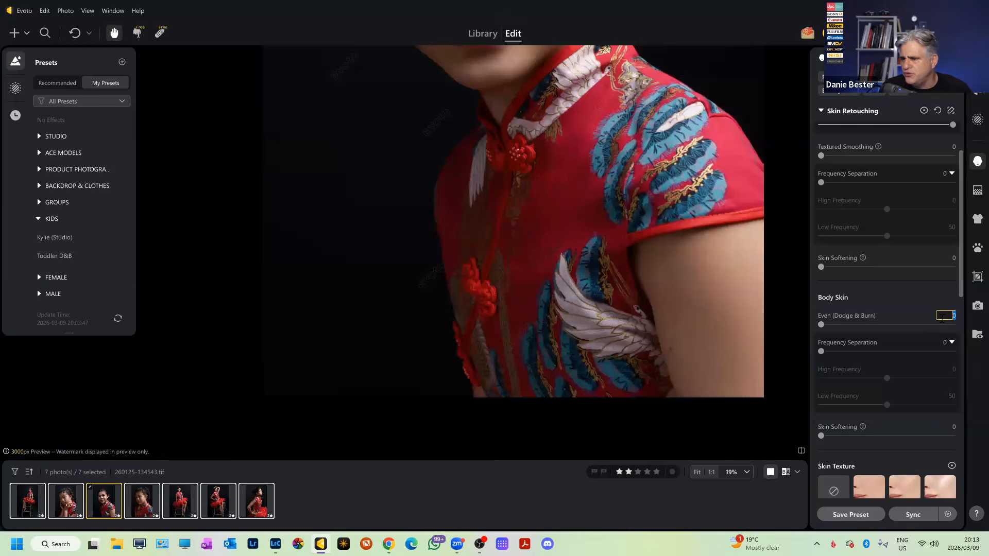
type("25")
key("Return")
type("15")
key("Return")
Apply the Satin skin texture after briefly trying Dewy.
scroll(830, 309, "down", 3)
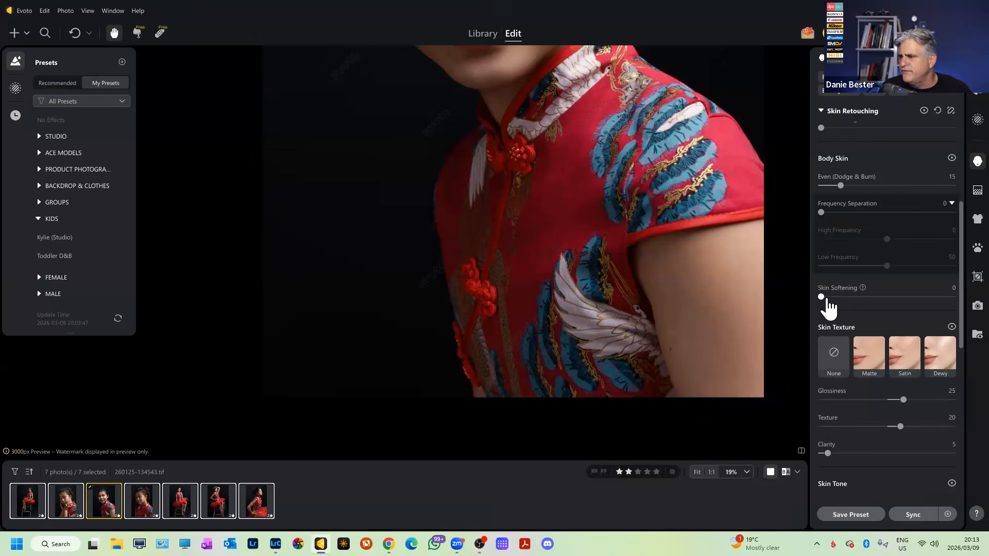
scroll(611, 212, "down", 3)
scroll(612, 212, "up", 3)
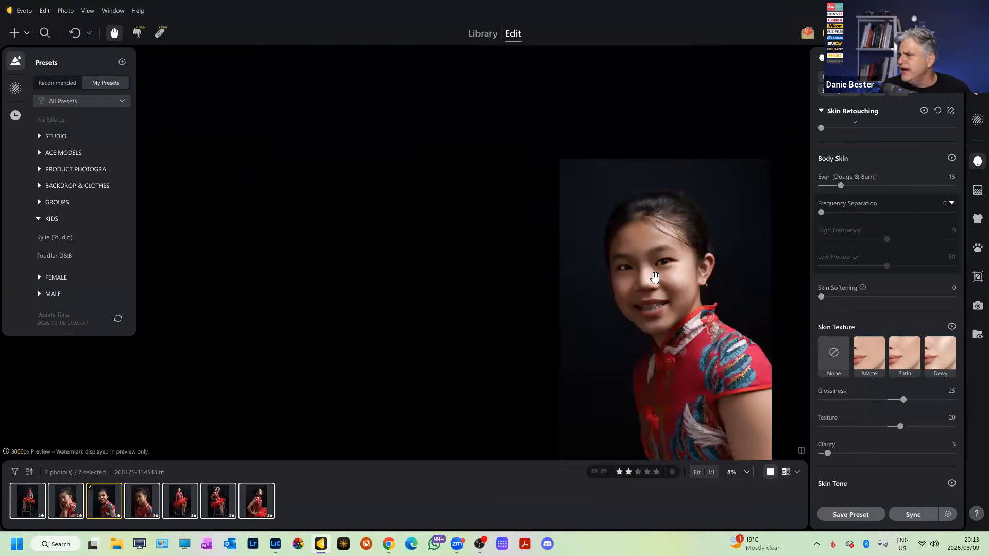
left_click(899, 353)
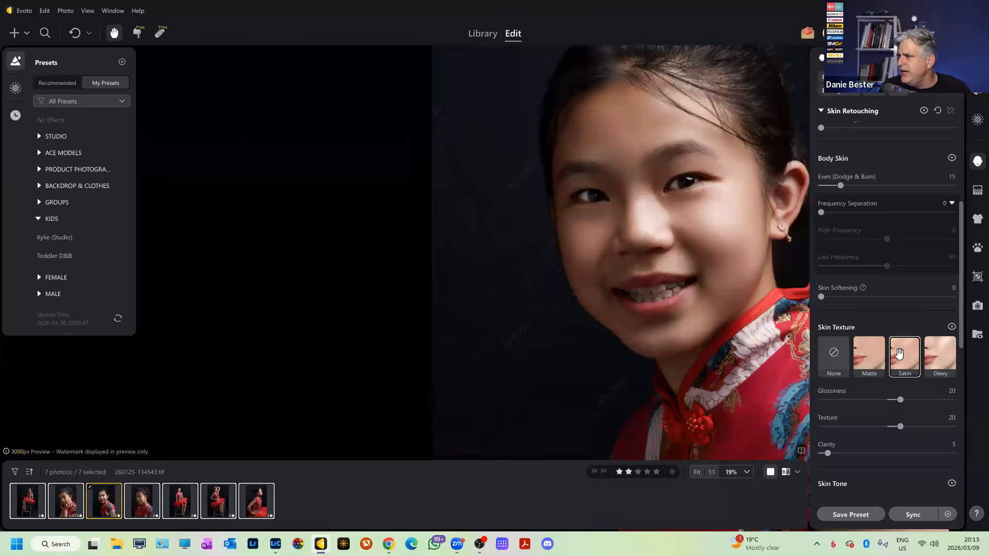
scroll(667, 218, "up", 1)
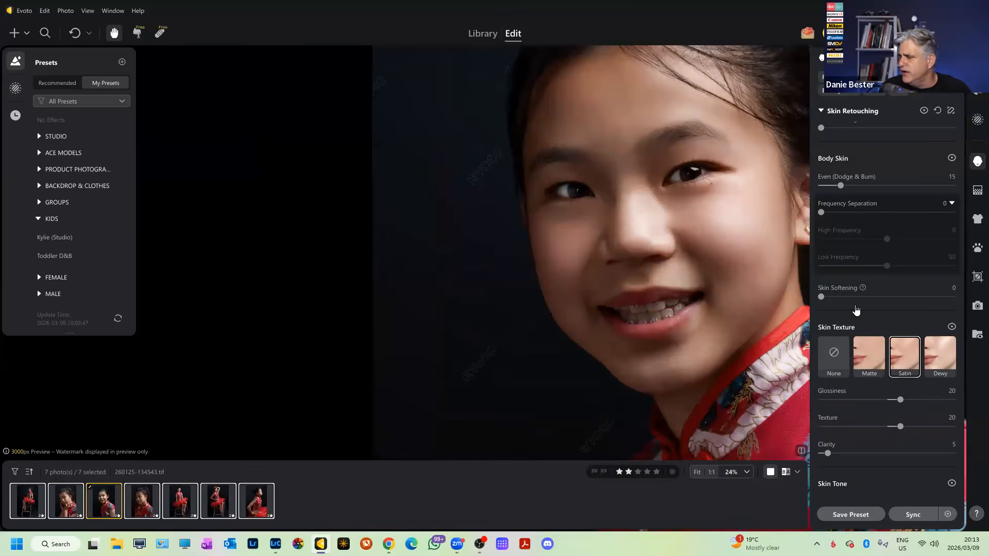
left_click(941, 352)
left_click(909, 354)
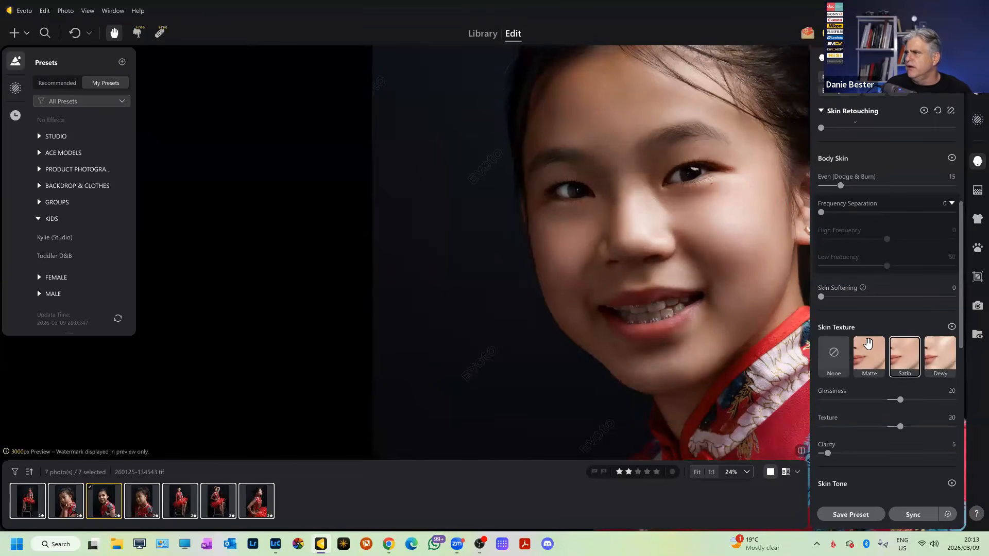
scroll(716, 301, "down", 2)
Trial AI Unify Face Complexion at full strength, then reduce it to 35.
scroll(929, 328, "down", 4)
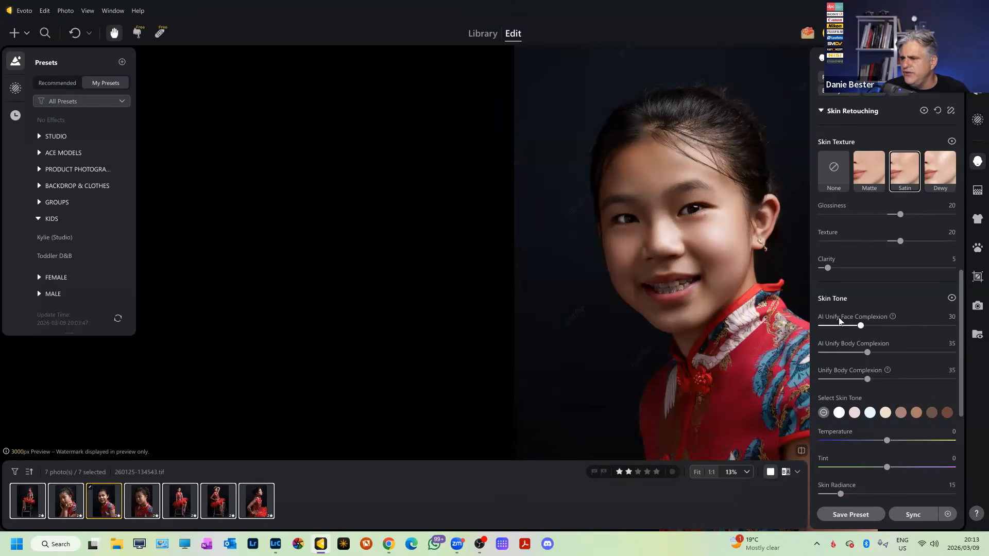
scroll(888, 336, "up", 1)
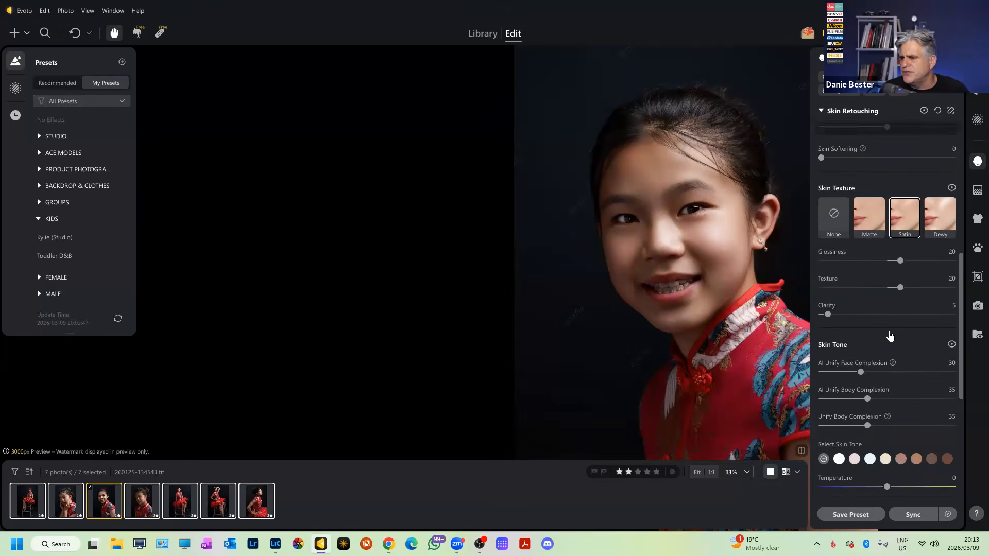
scroll(890, 336, "down", 1)
scroll(709, 267, "up", 1)
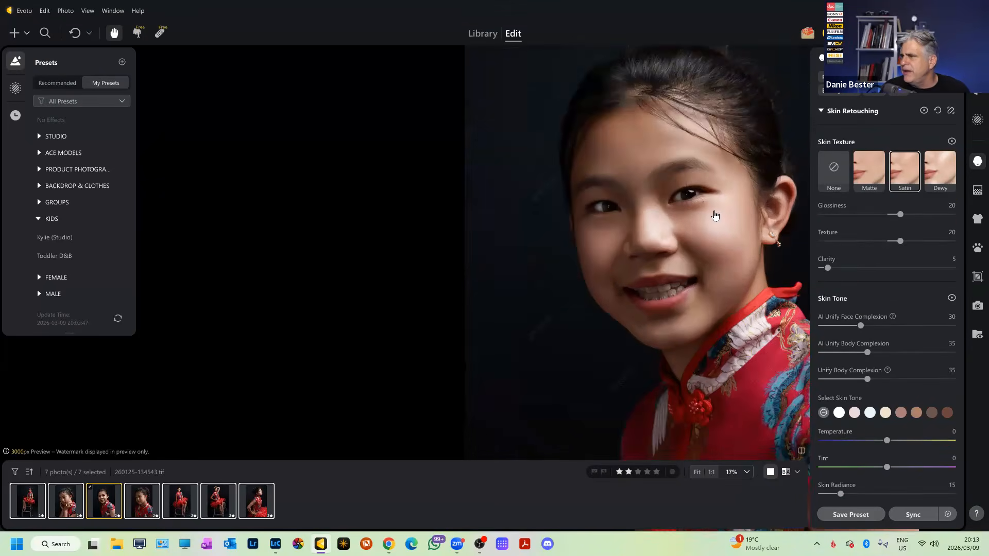
scroll(719, 246, "up", 1)
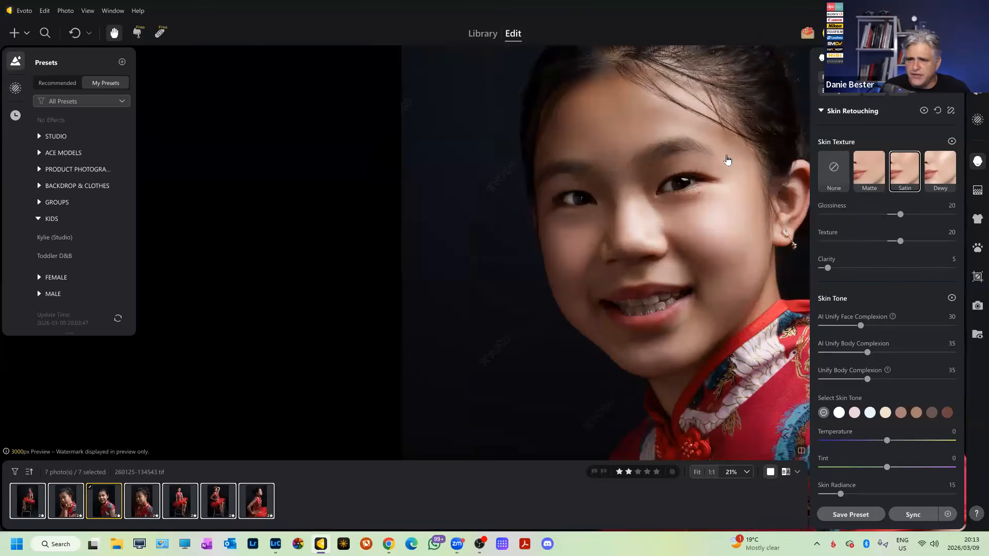
left_click_drag(685, 232, 571, 214)
left_click_drag(861, 334, 932, 330)
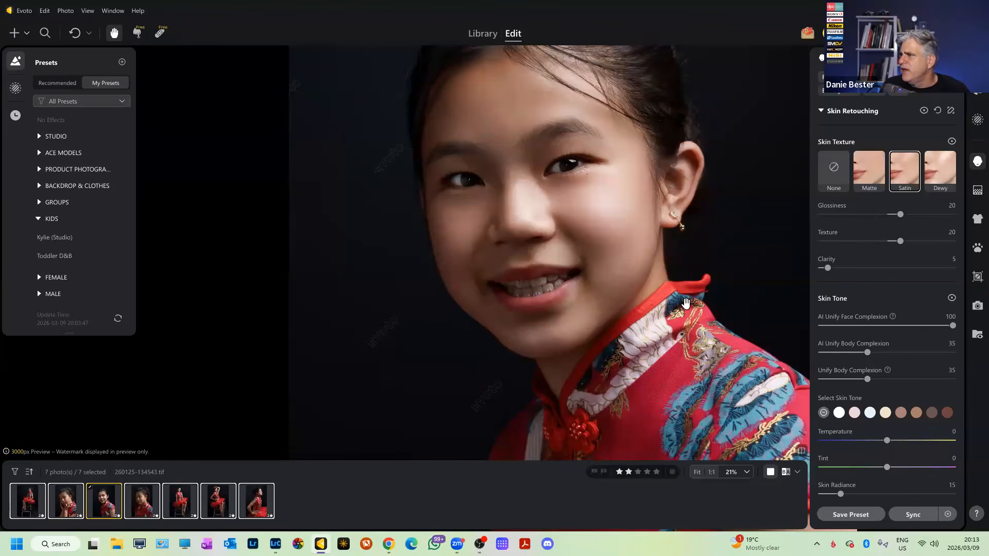
scroll(667, 188, "up", 2)
left_click_drag(952, 326, 868, 332)
left_click(933, 320)
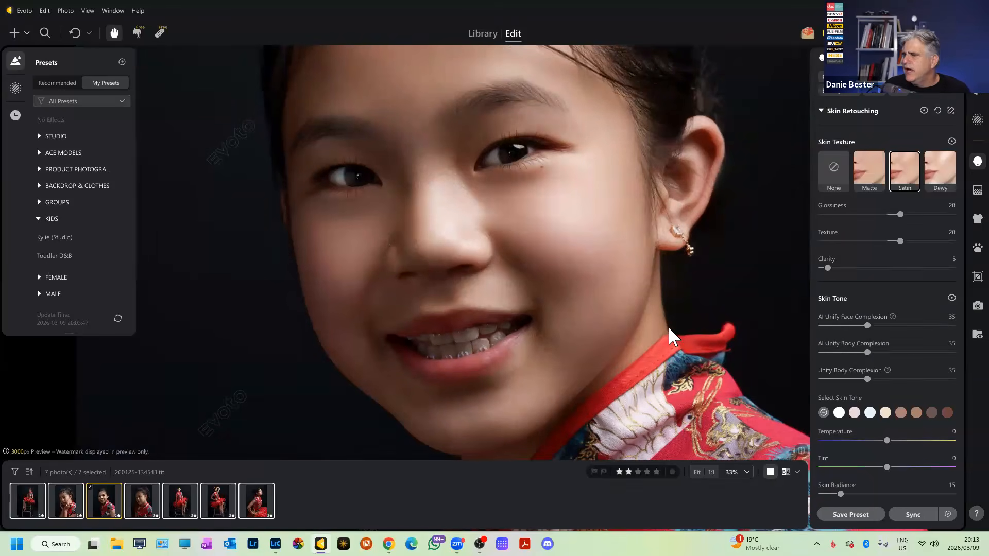
Push both body complexion sliders to 100, then set Unify Body Complexion to 25.
scroll(669, 326, "down", 4)
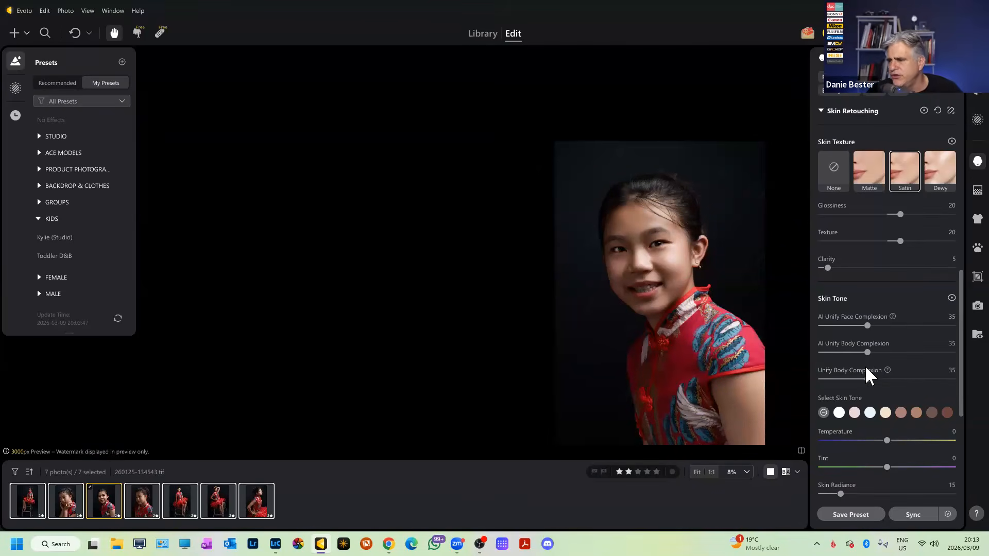
scroll(747, 328, "up", 1)
scroll(668, 315, "up", 1)
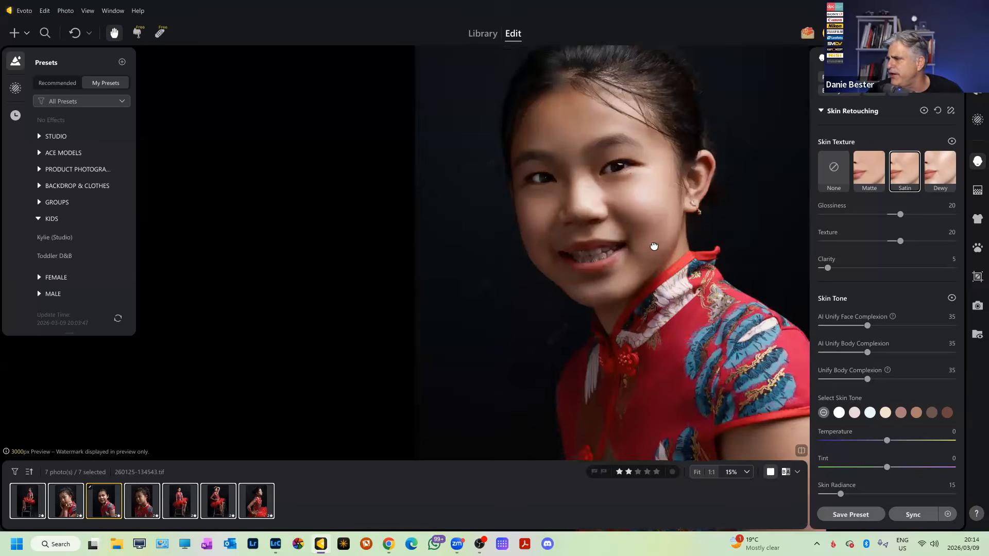
left_click(874, 352)
left_click_drag(930, 360, 956, 356)
left_click_drag(868, 379, 955, 380)
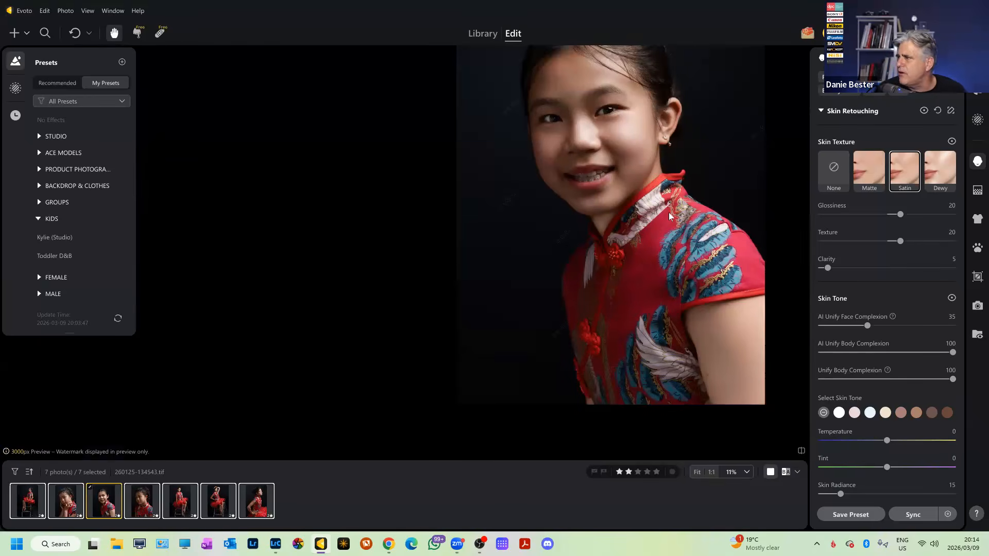
left_click_drag(680, 259, 685, 309)
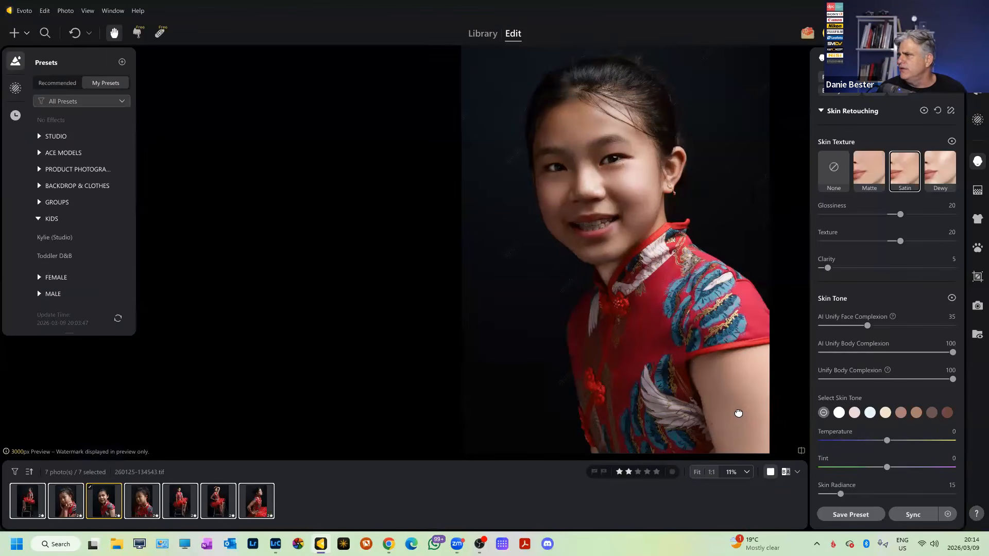
scroll(639, 258, "down", 3)
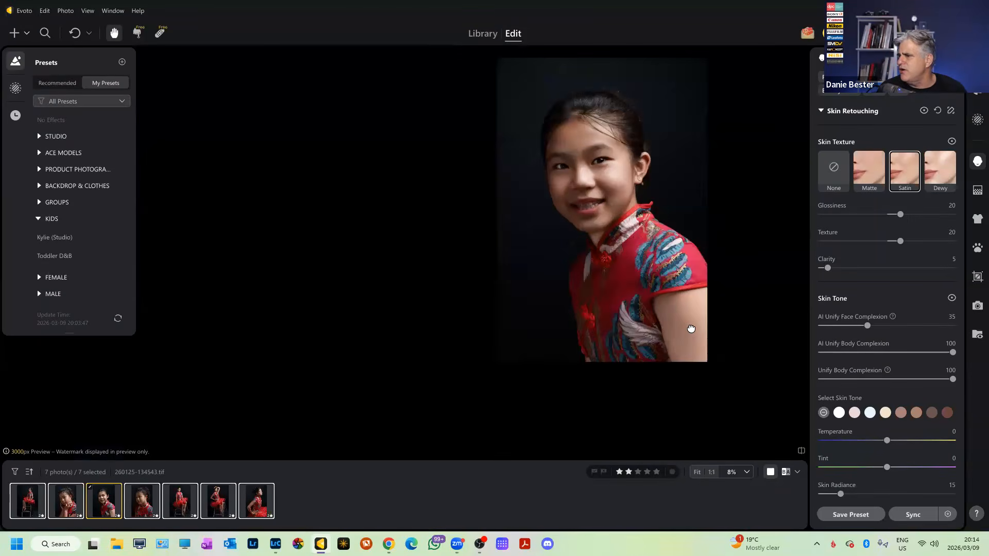
type("25")
key("Return")
Set AI Unify Body Complexion and AI Unify Face Complexion each to 25.
left_click(948, 342)
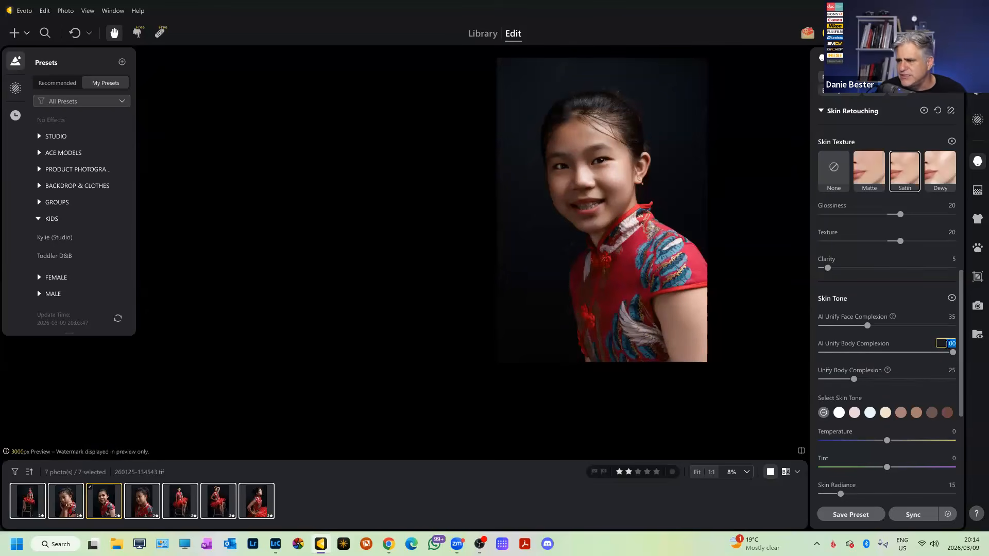
type("25")
key("Return")
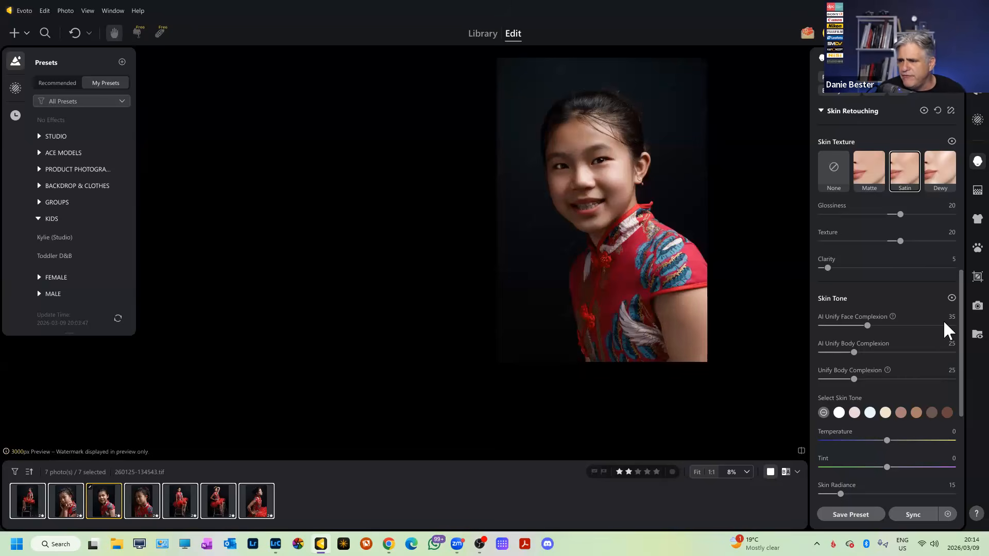
left_click(946, 317)
type("25")
key("Return")
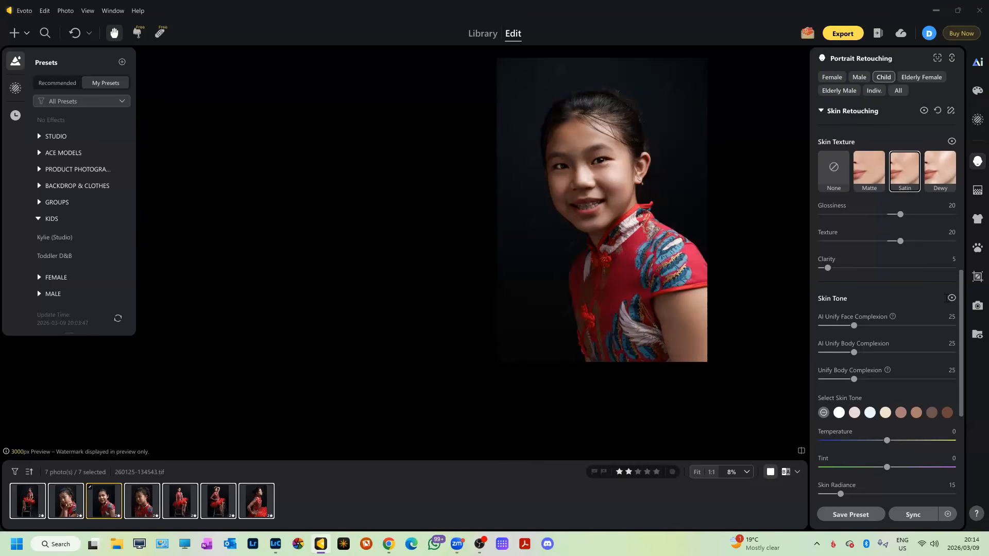
Apply a preset skin tone to the girl and lower its Amount to 15.
scroll(876, 327, "down", 1)
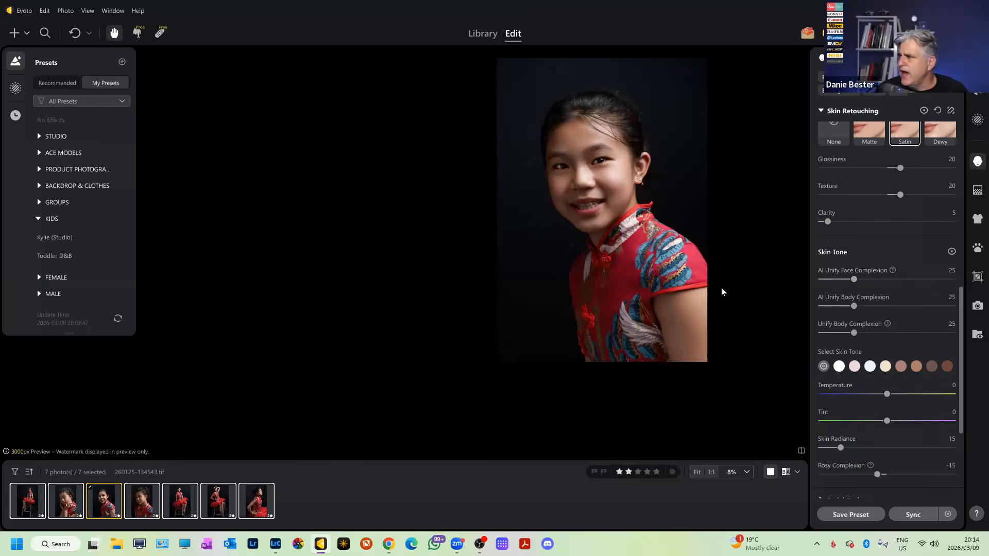
scroll(686, 268, "up", 1)
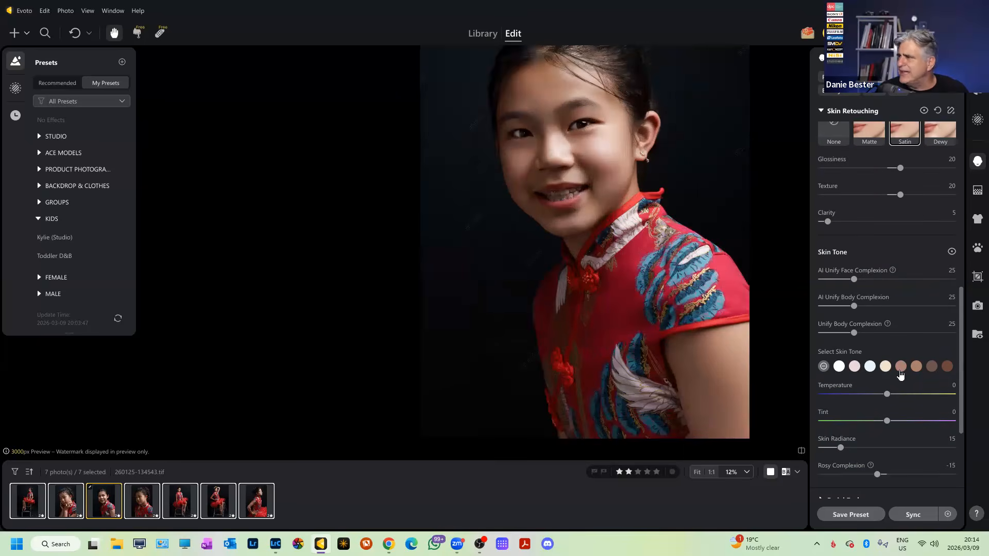
left_click(901, 368)
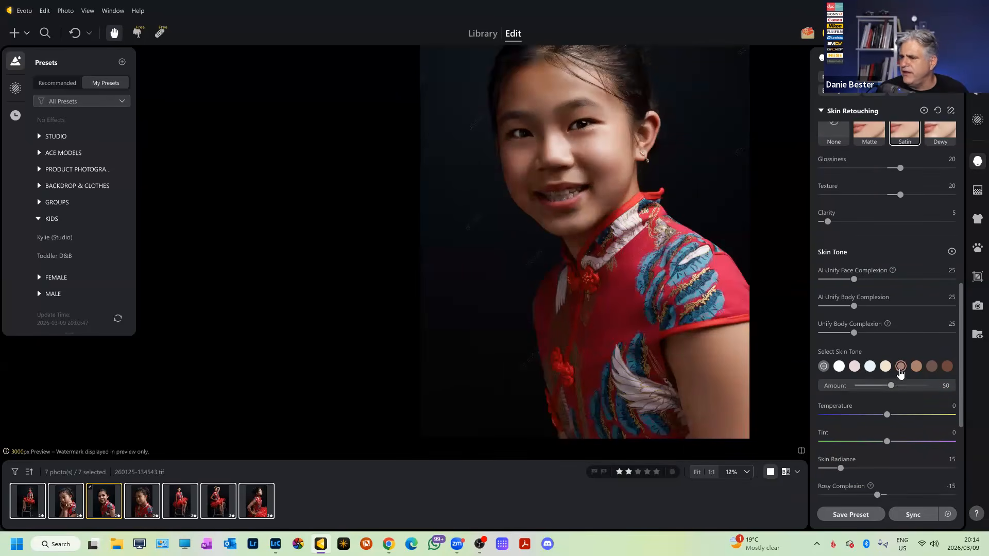
scroll(606, 256, "up", 1)
scroll(674, 303, "down", 3)
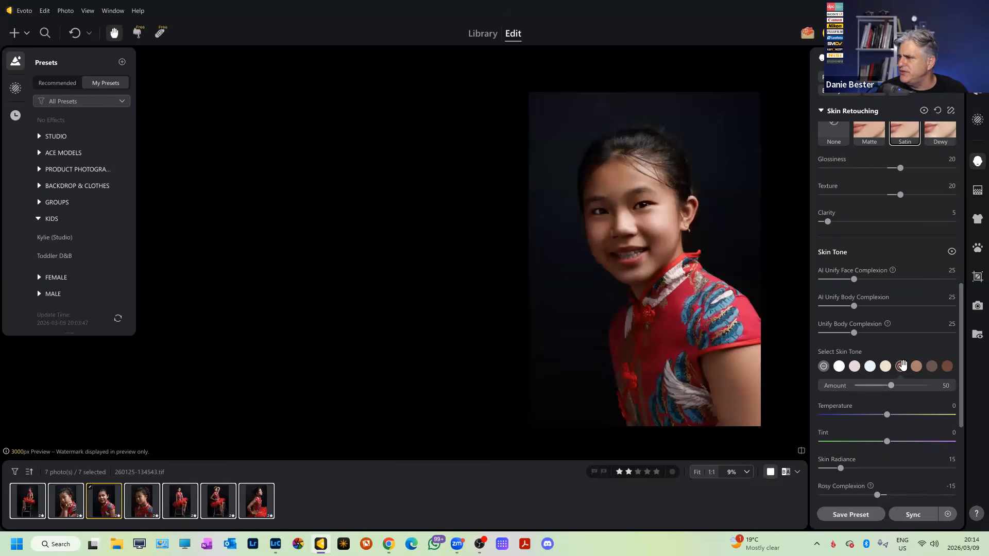
scroll(693, 370, "down", 2)
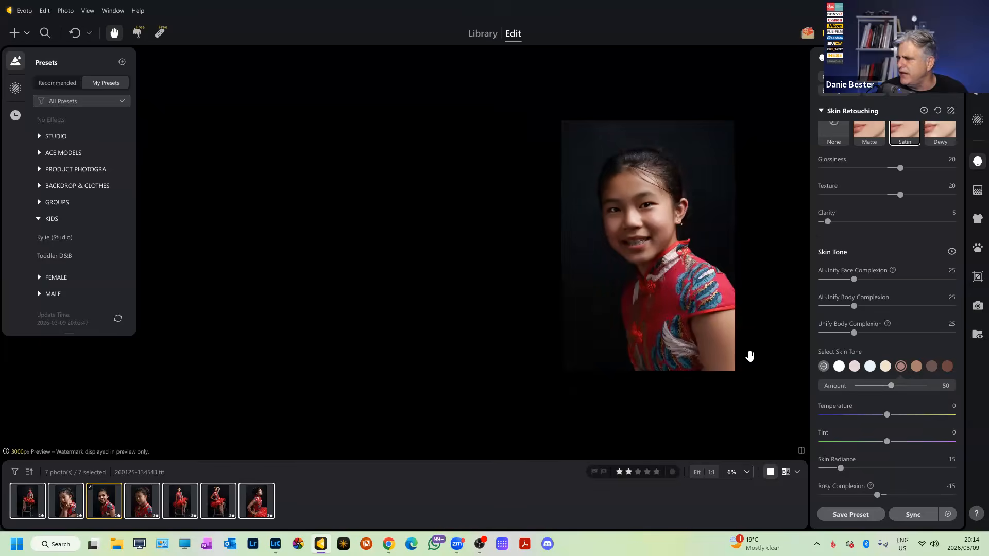
scroll(741, 350, "up", 2)
left_click_drag(622, 197, 645, 270)
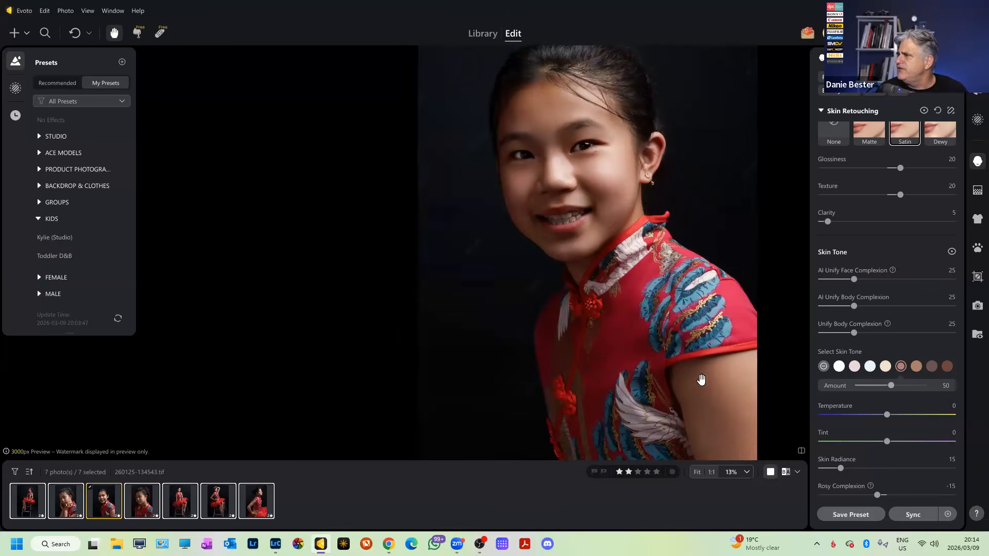
scroll(733, 403, "down", 1)
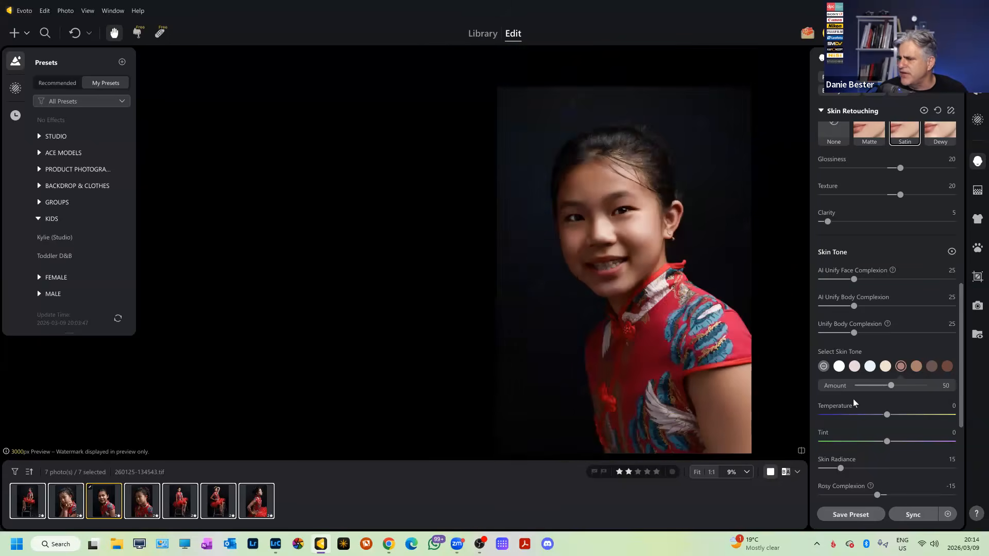
mouse_move(888, 390)
left_mouse_down()
mouse_move(861, 389)
mouse_move(870, 387)
left_mouse_up()
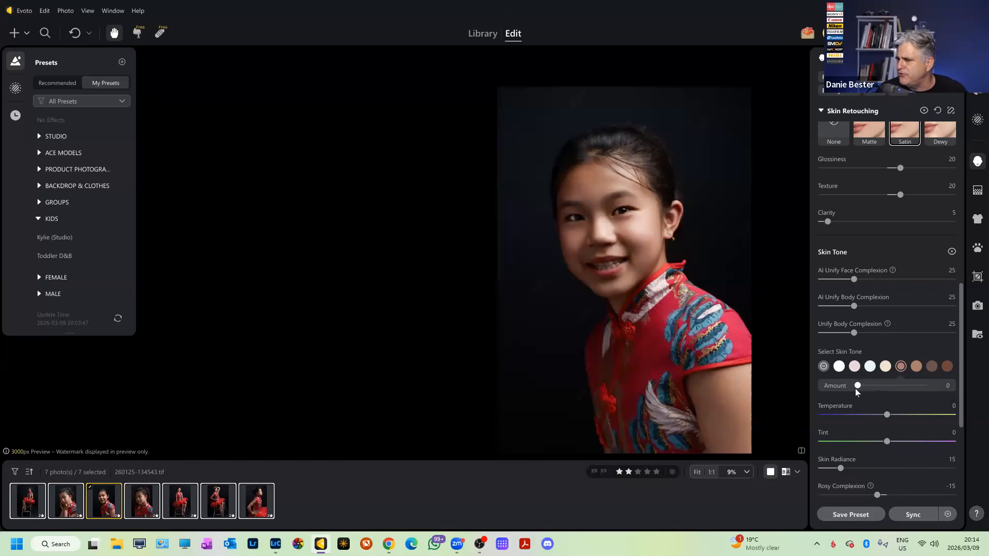
left_click(931, 385)
type("15")
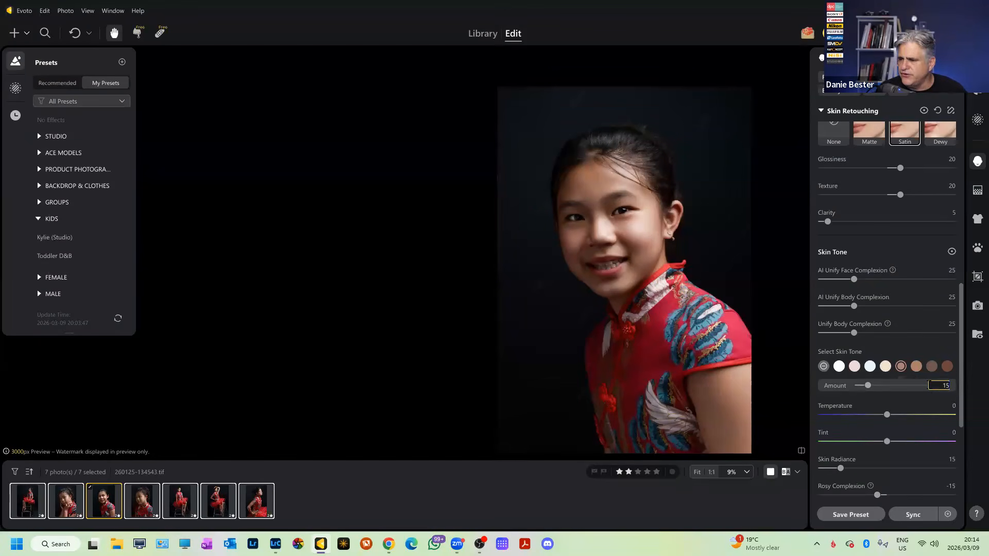
scroll(713, 257, "up", 2)
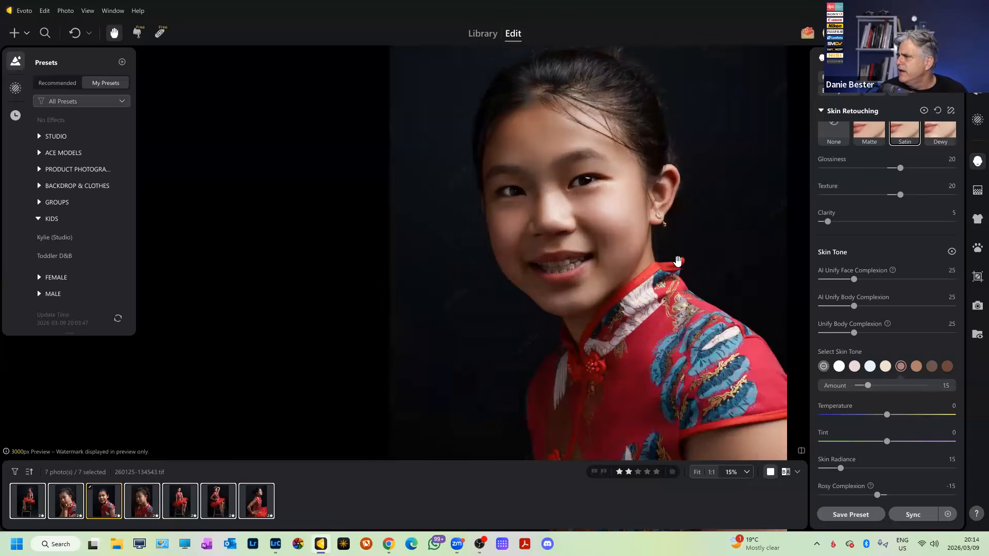
Compare no tone, the fifth tone and a darker tone, settling on the fifth.
left_click(823, 366)
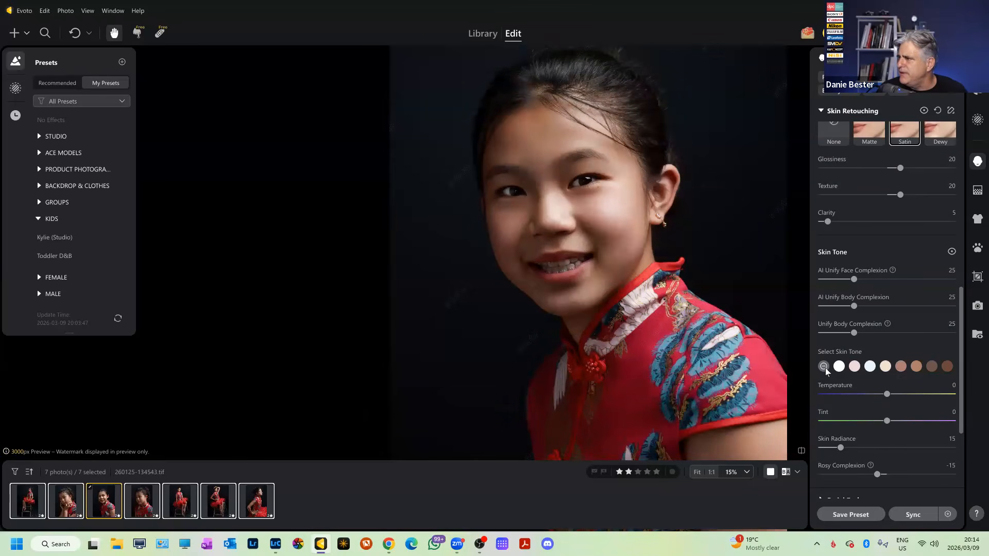
left_click(900, 367)
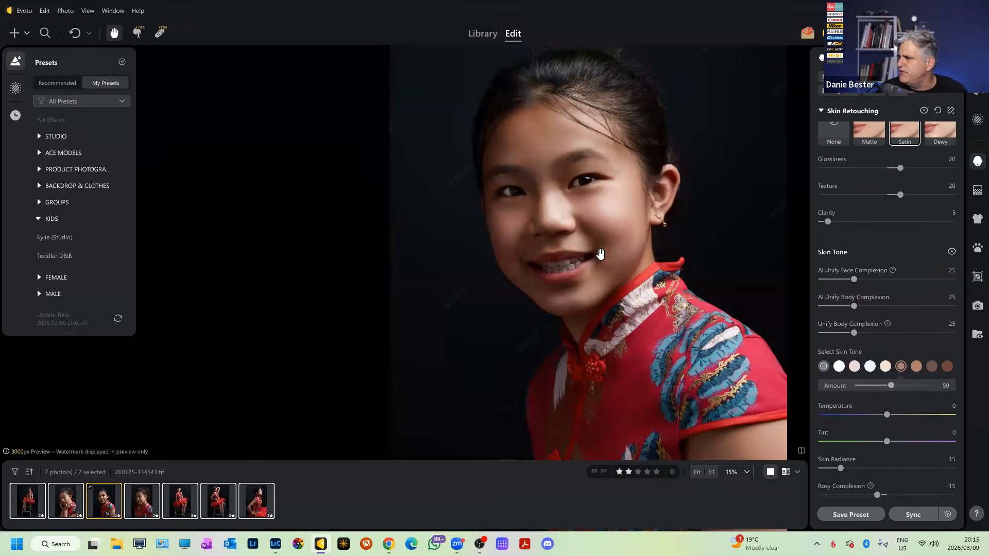
left_click(824, 367)
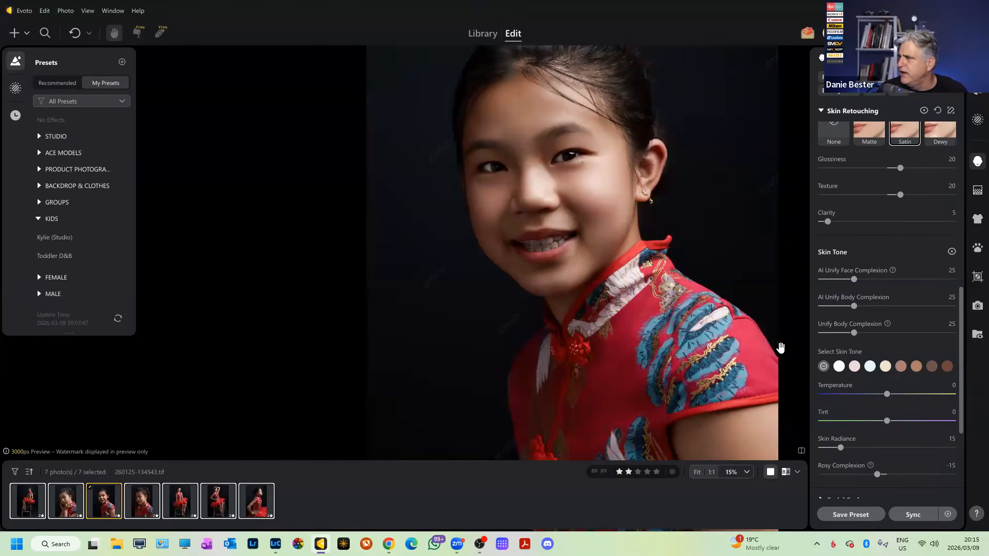
left_click(915, 366)
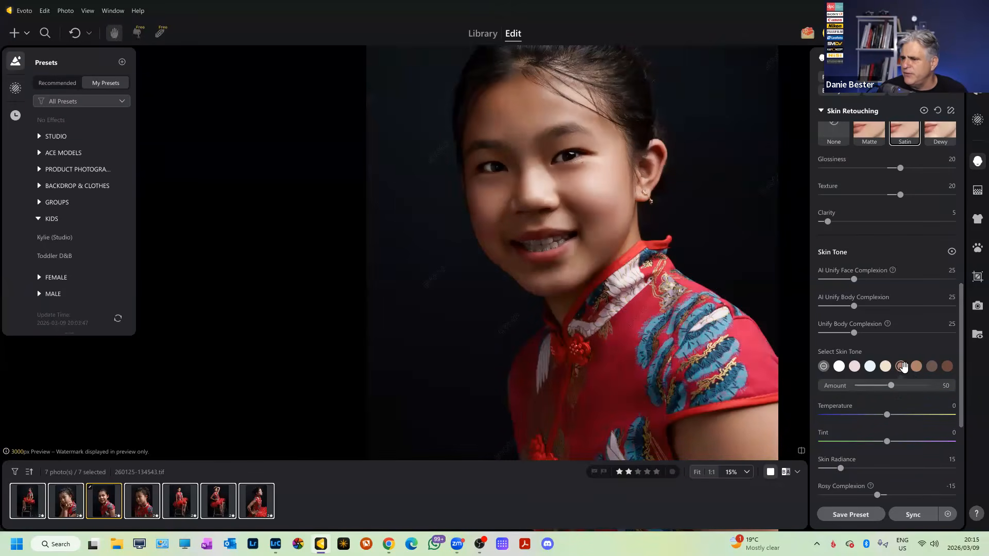
left_click(901, 366)
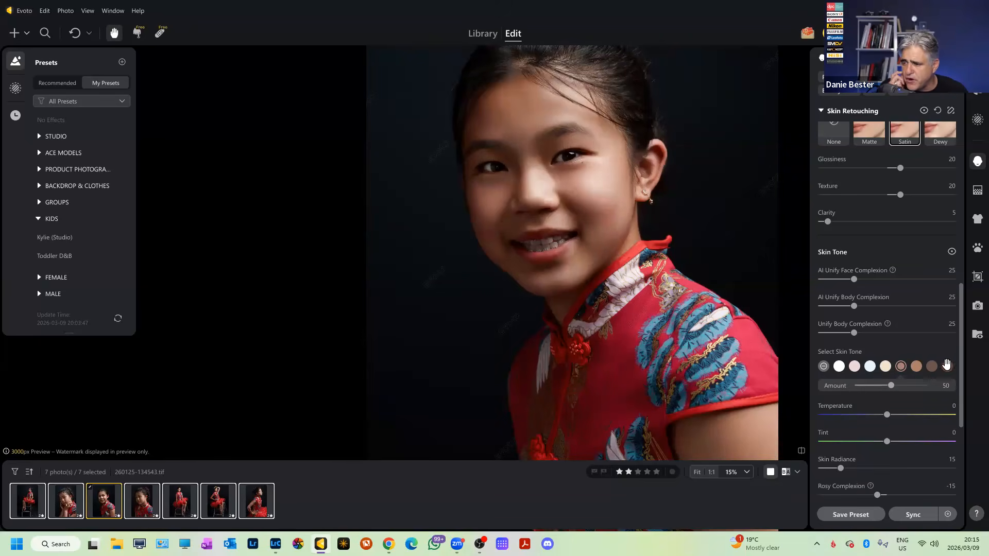
Set the fifth skin tone's Amount to 25, then to 15.
left_click_drag(892, 384, 876, 386)
left_click(922, 381)
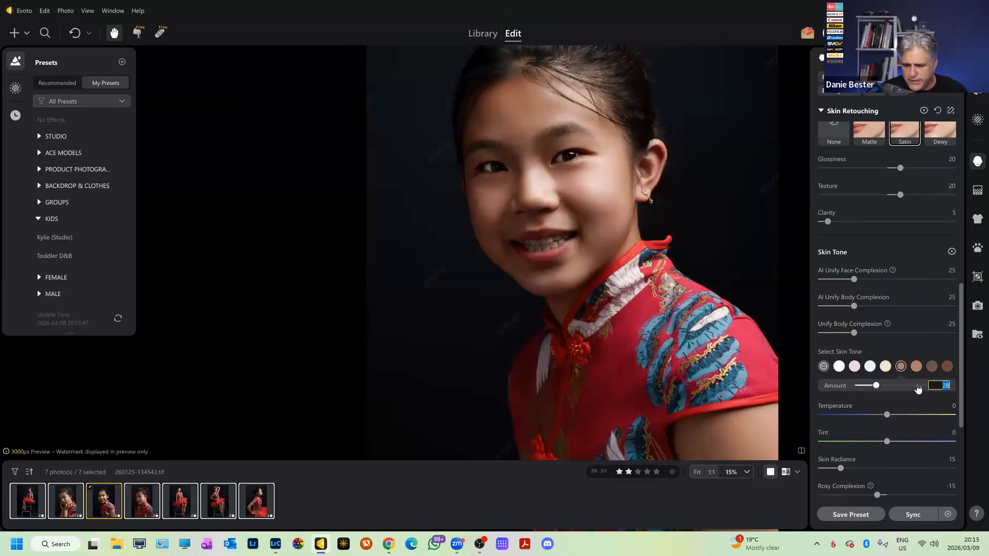
type("25")
key("Return")
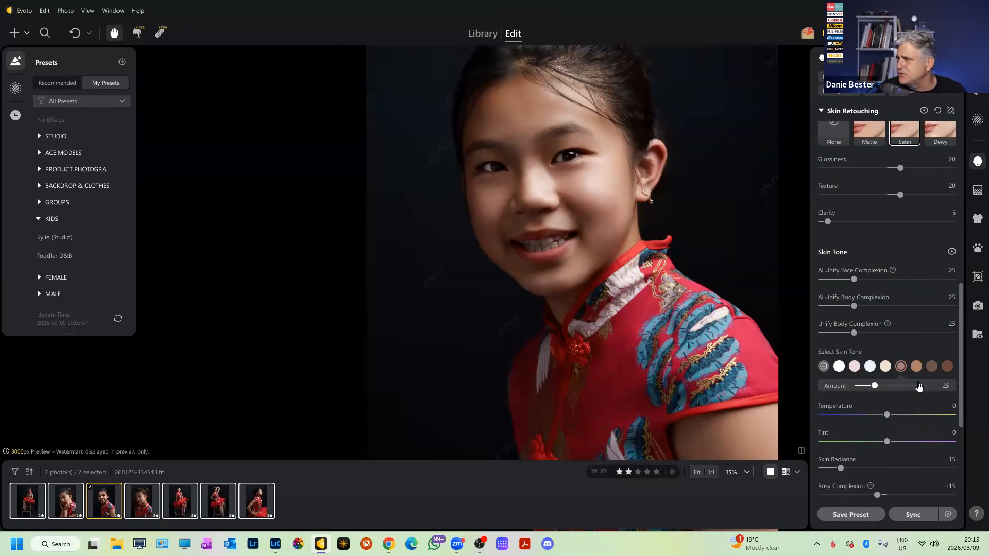
left_click(942, 385)
type("15")
key("Return")
scroll(675, 309, "down", 2)
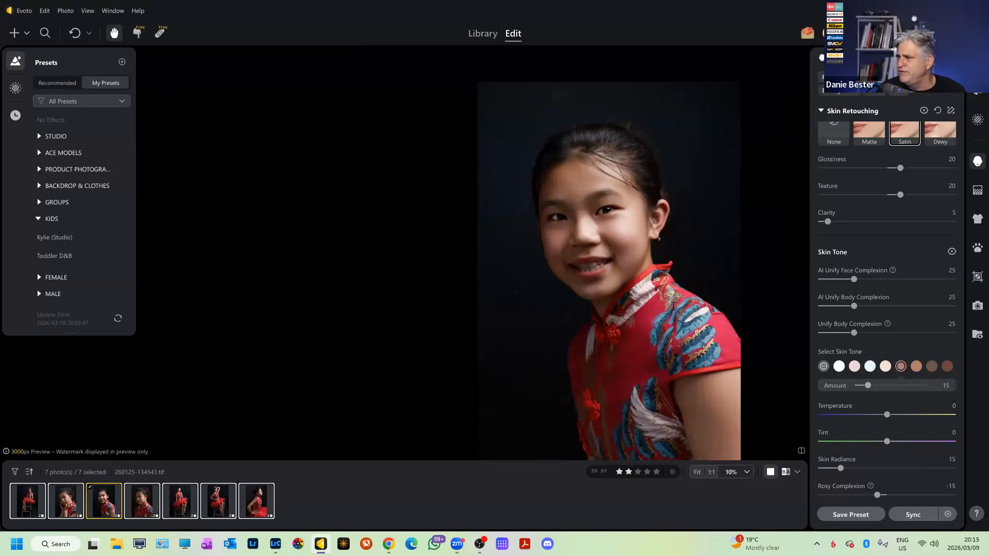
scroll(674, 306, "up", 2)
scroll(578, 235, "down", 2)
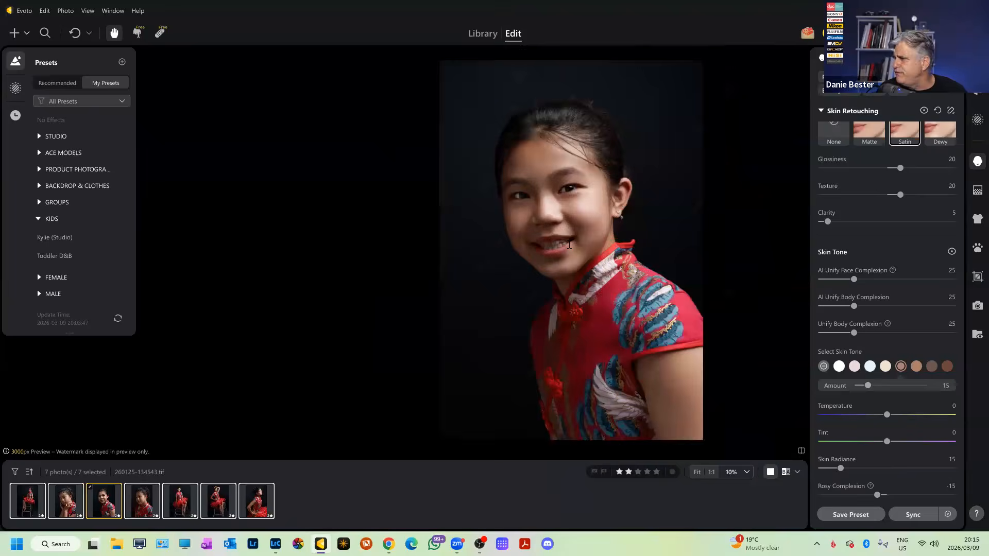
scroll(577, 235, "up", 2)
scroll(885, 355, "down", 2)
scroll(886, 355, "down", 1)
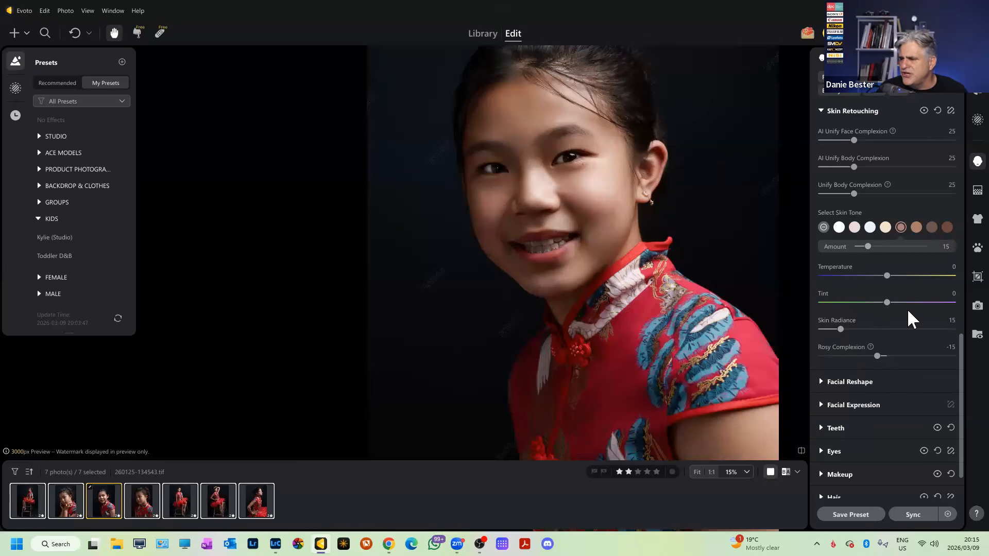
scroll(669, 361, "up", 2)
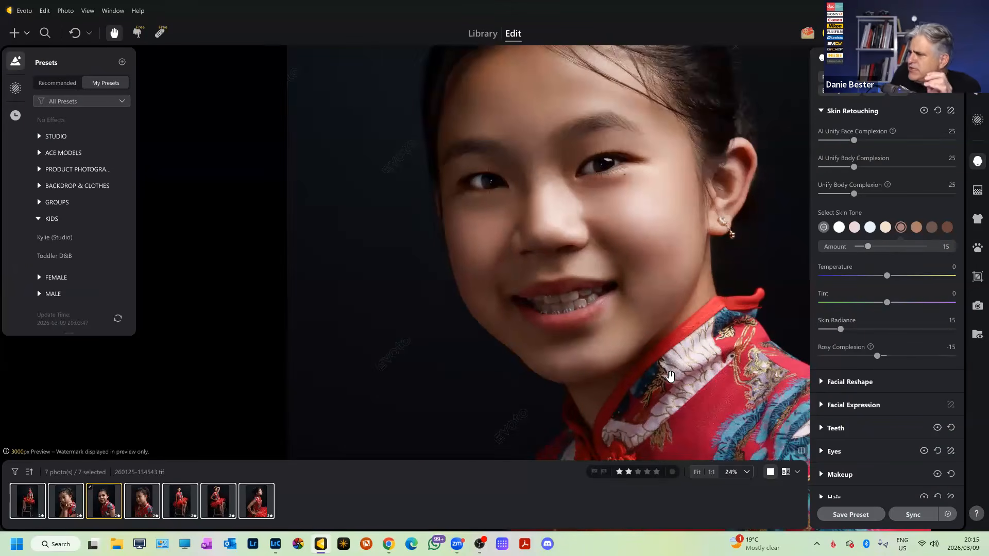
left_click_drag(840, 330, 792, 338)
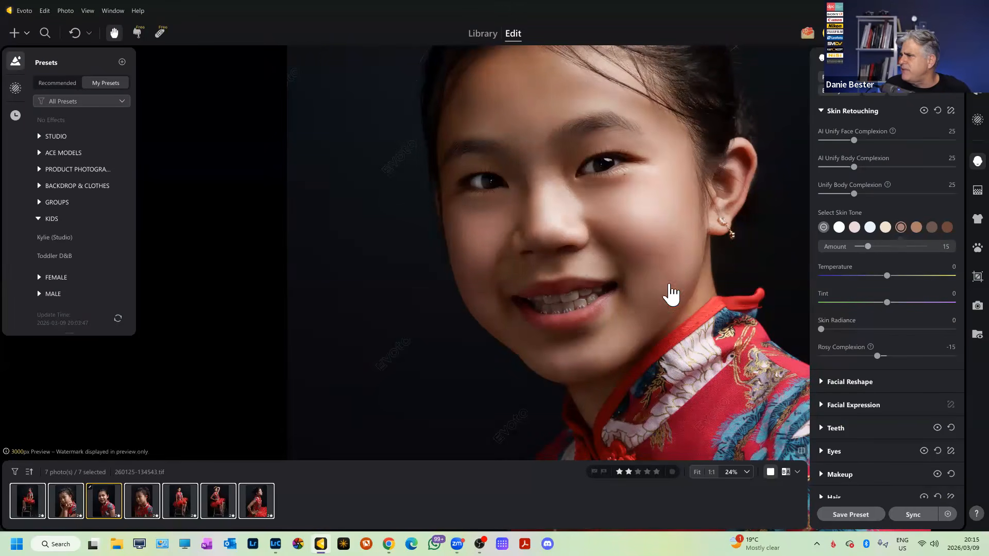
scroll(621, 236, "up", 2)
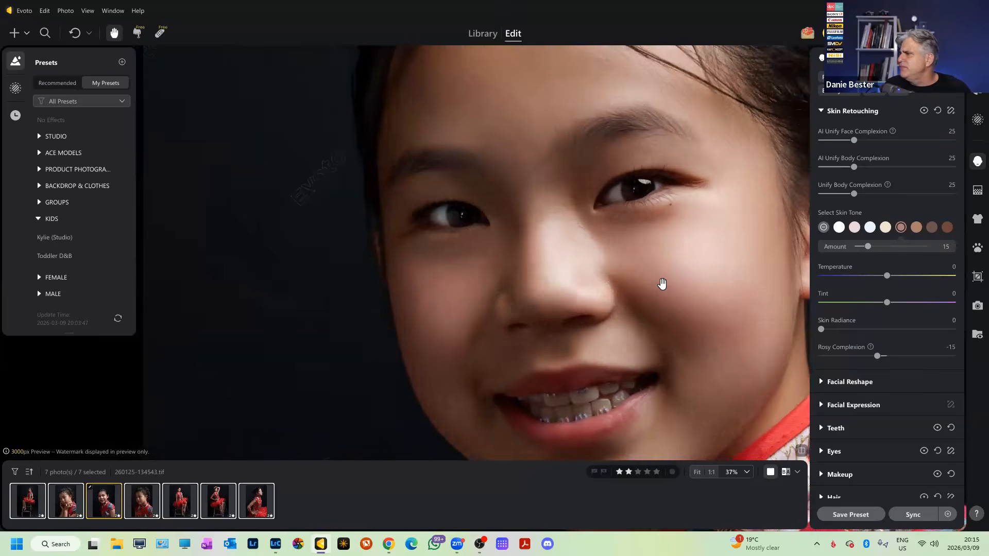
scroll(661, 283, "down", 2)
left_click(947, 321)
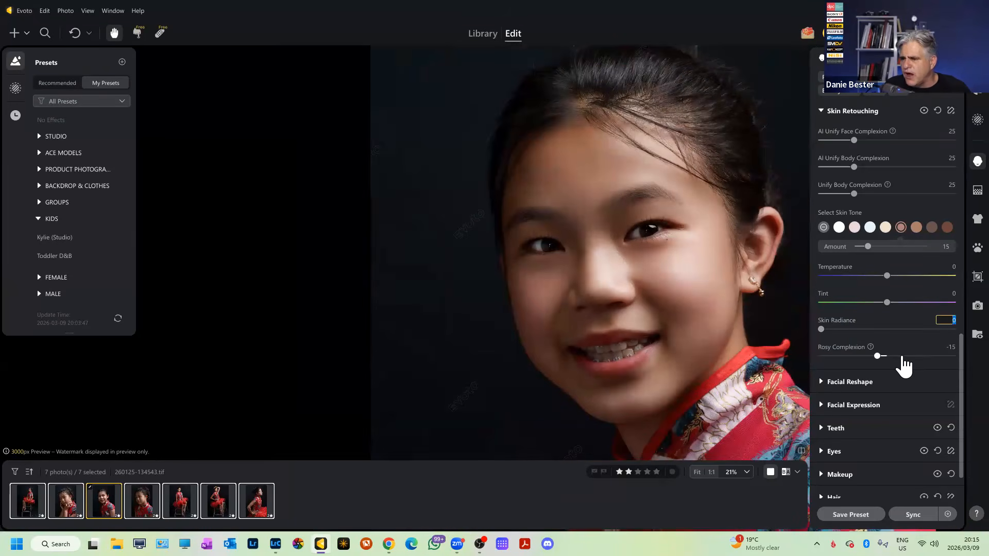
type("15")
key("Return")
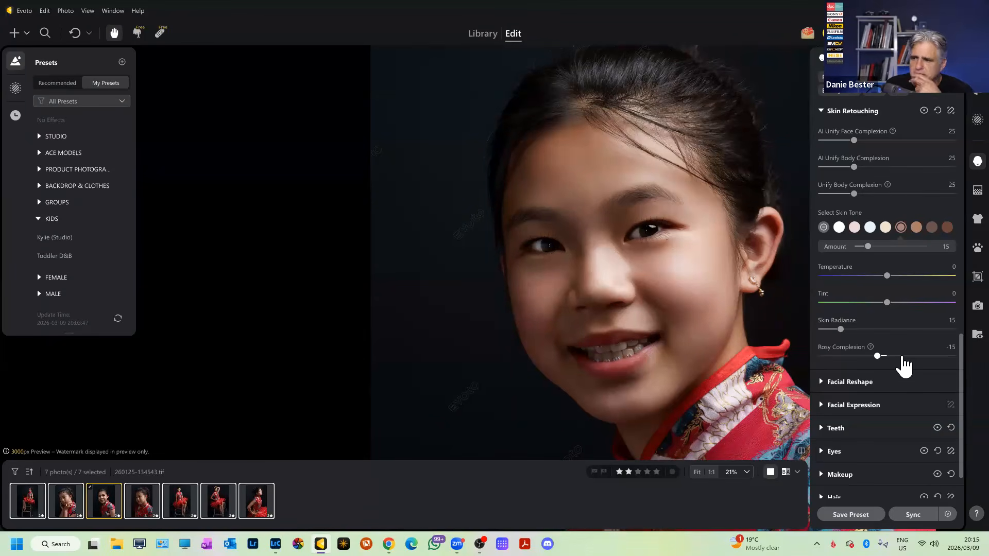
double_click(878, 354)
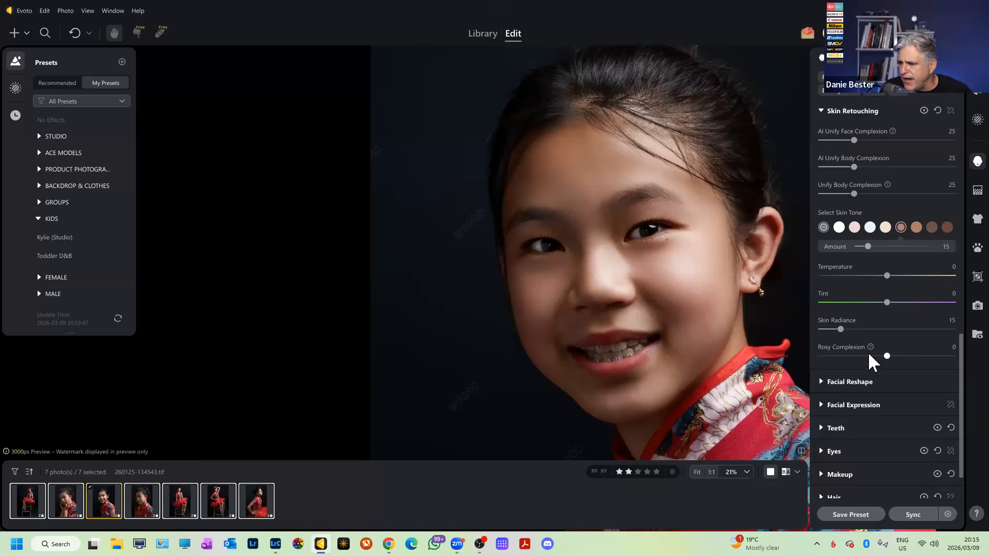
scroll(662, 314, "down", 5)
scroll(662, 320, "up", 5)
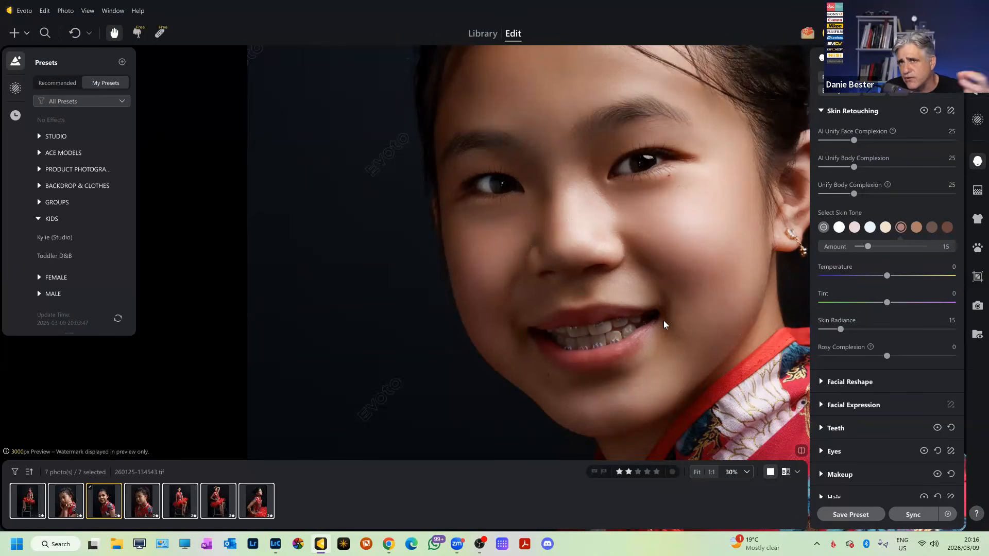
left_click(953, 346)
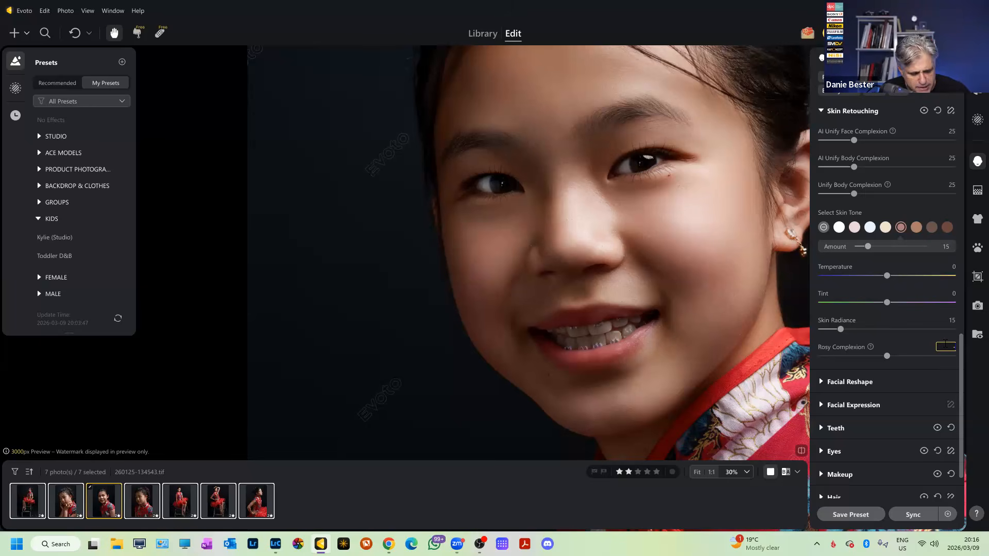
type("-15")
key("Return")
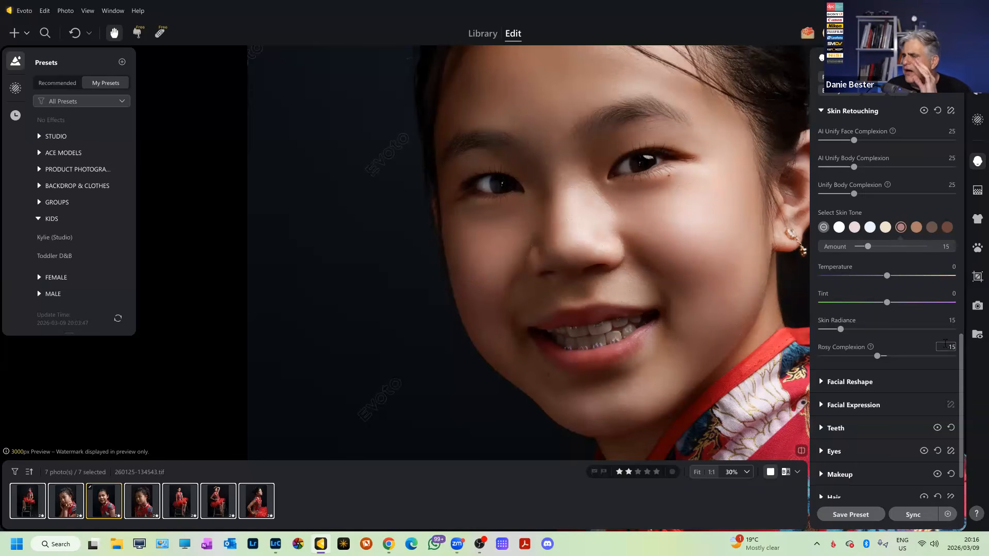
scroll(690, 319, "down", 3)
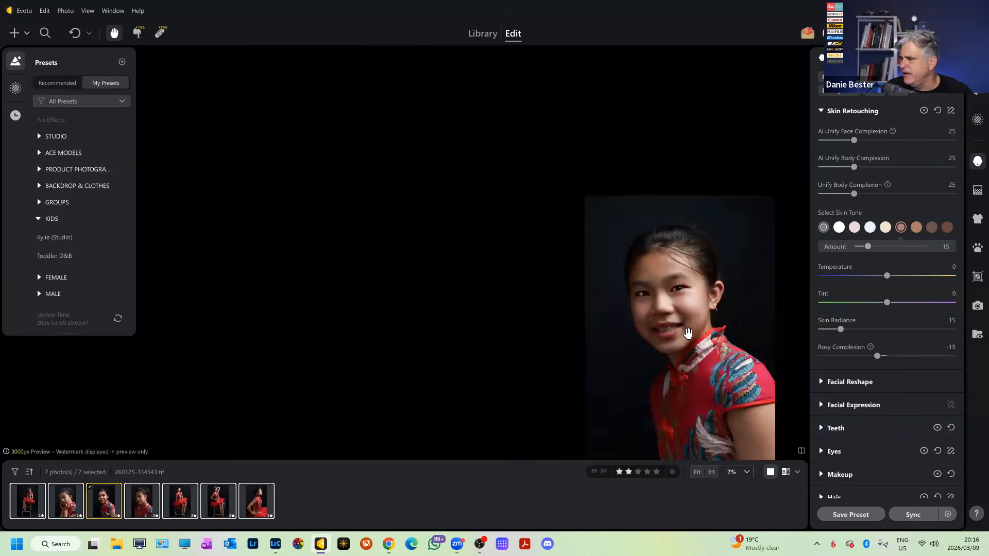
scroll(845, 355, "down", 1)
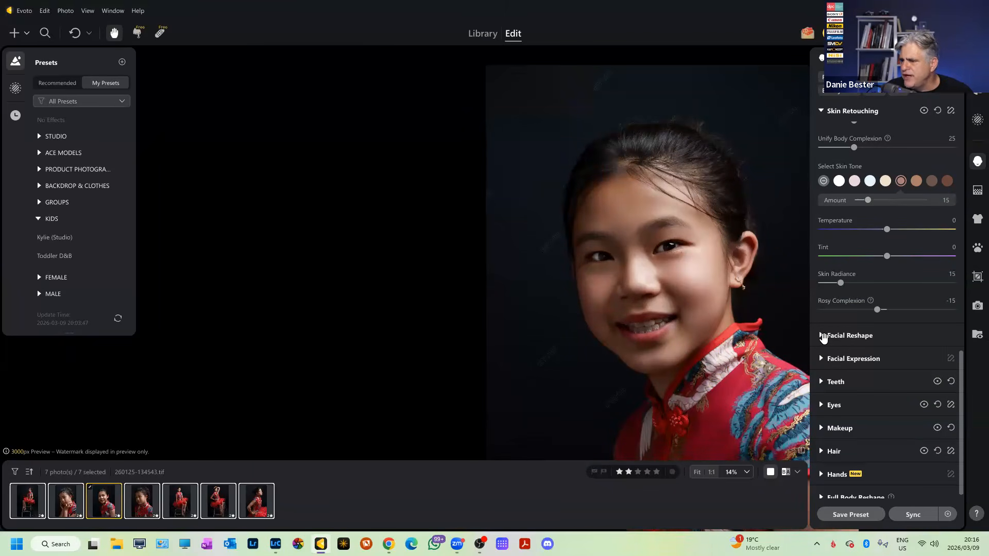
Expand Facial Reshape and Facial Expression, previewing Gentle Smile before returning it to 0.
left_click(823, 336)
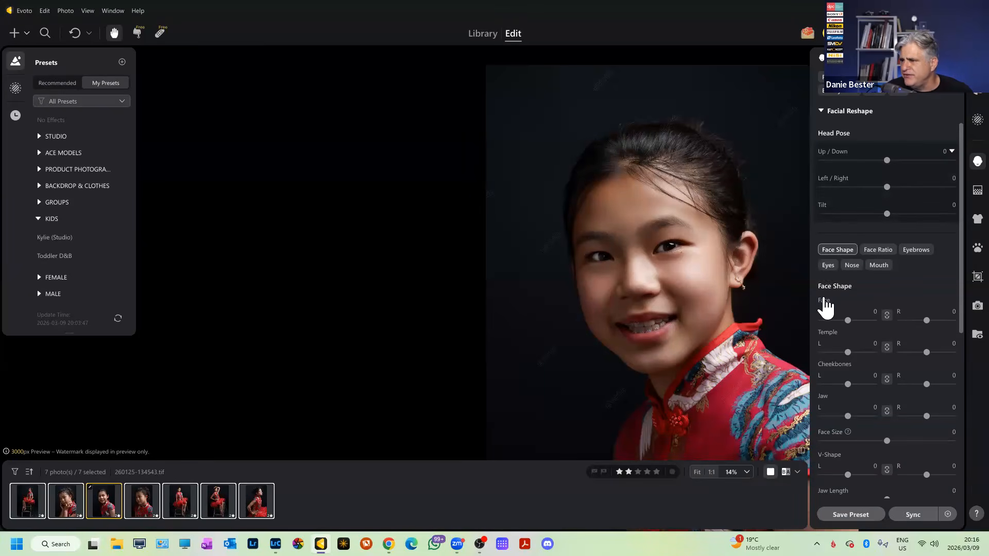
scroll(826, 299, "up", 1)
scroll(826, 306, "down", 6)
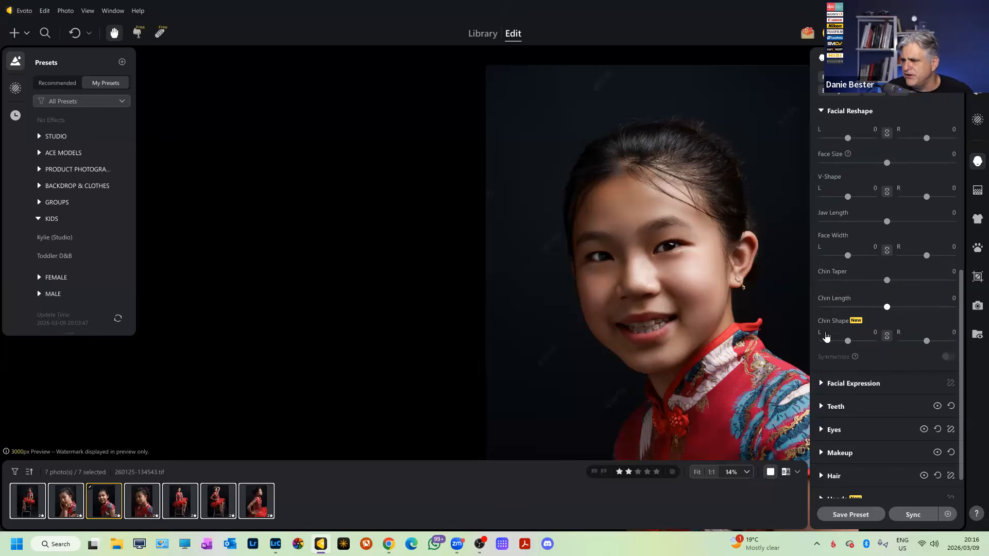
left_click(827, 383)
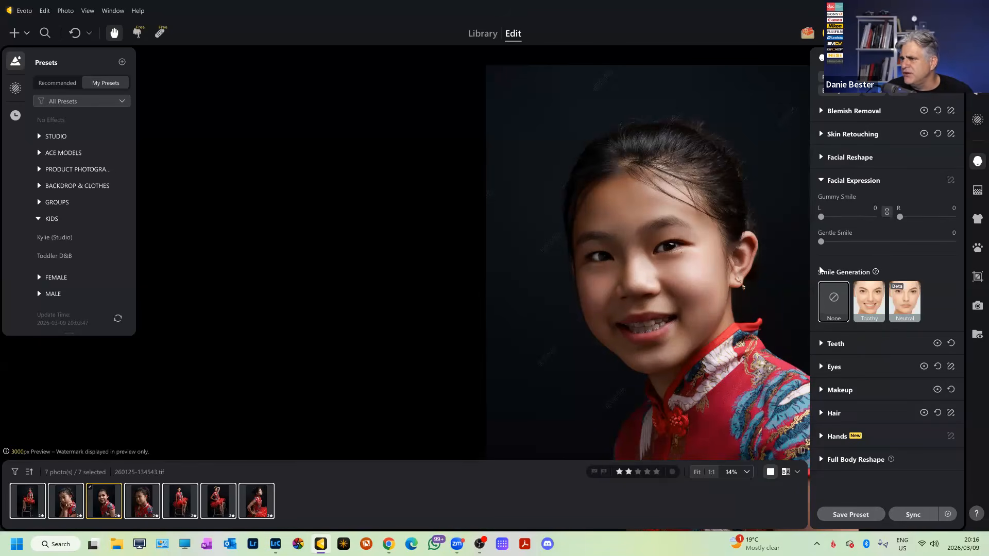
mouse_move(820, 251)
left_mouse_down()
mouse_move(878, 250)
mouse_move(815, 250)
left_mouse_up()
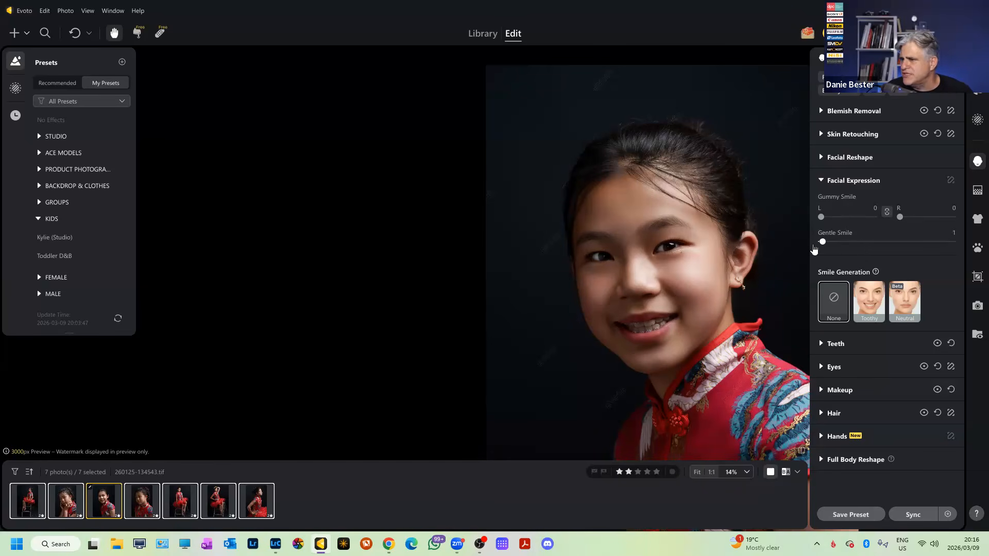
scroll(673, 285, "up", 2)
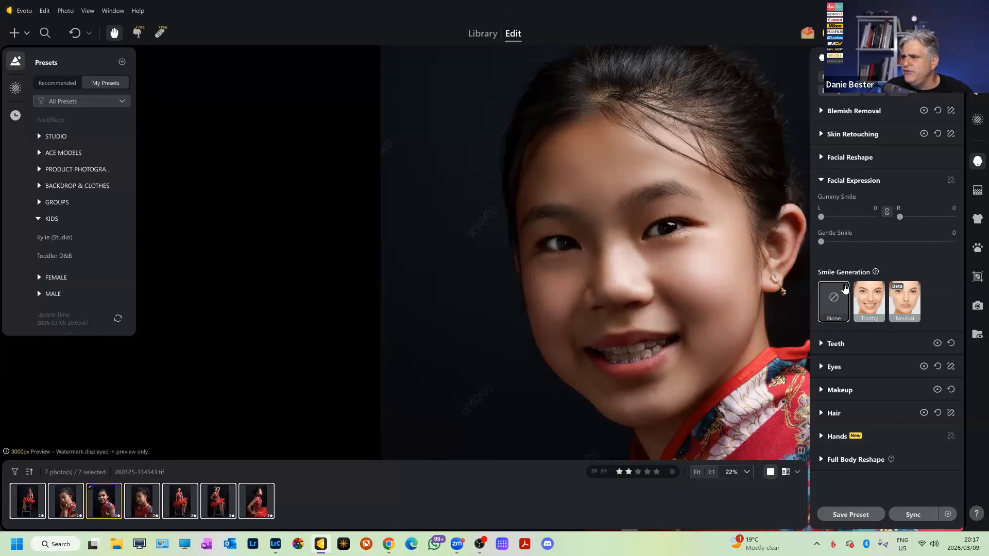
Try the Toothy and Neutral generated smiles, then set Smile Generation to None.
left_click(859, 311)
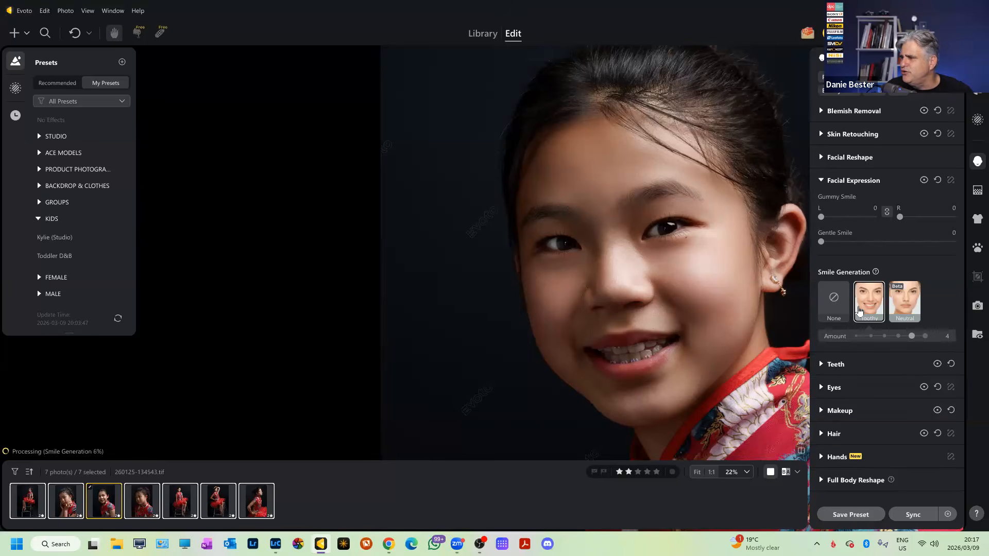
left_click(906, 306)
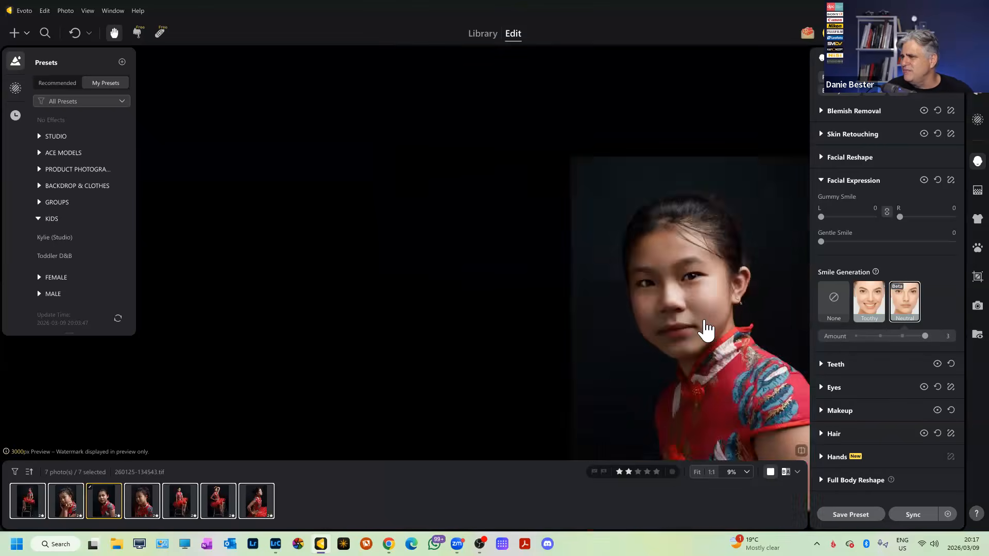
left_click(830, 318)
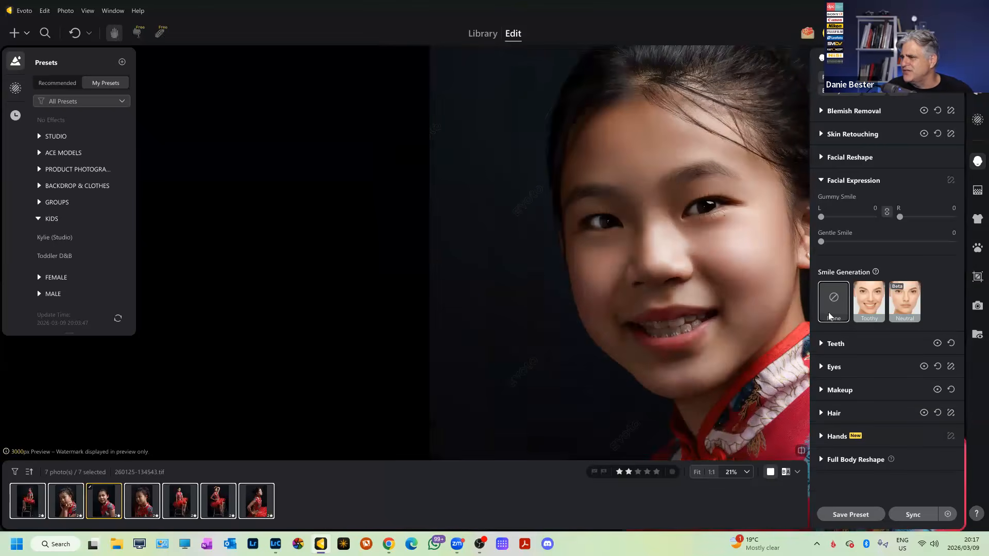
left_click(902, 310)
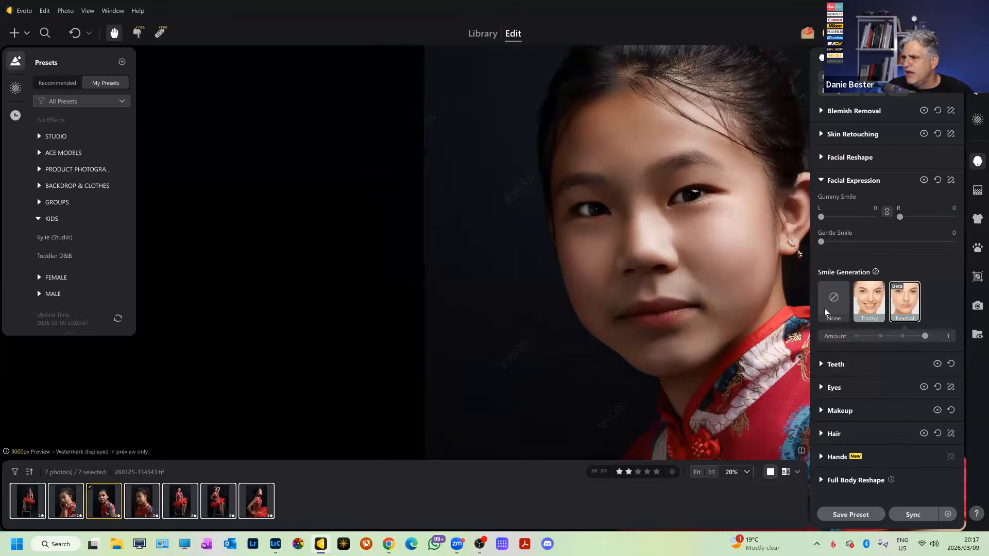
left_click(826, 306)
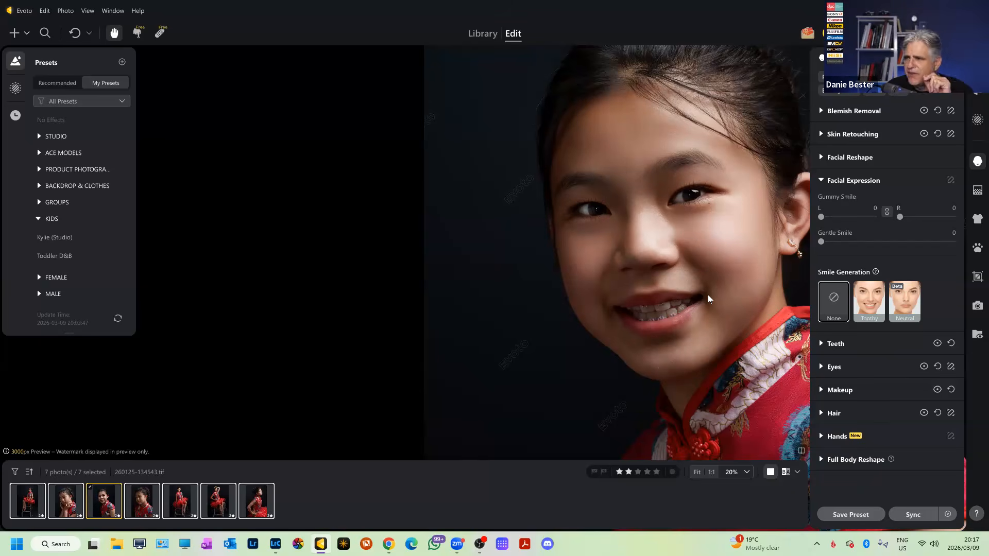
Collapse Facial Expression and expand Teeth, showing Flaws Removal 30 and Whitening 0.
left_click(822, 181)
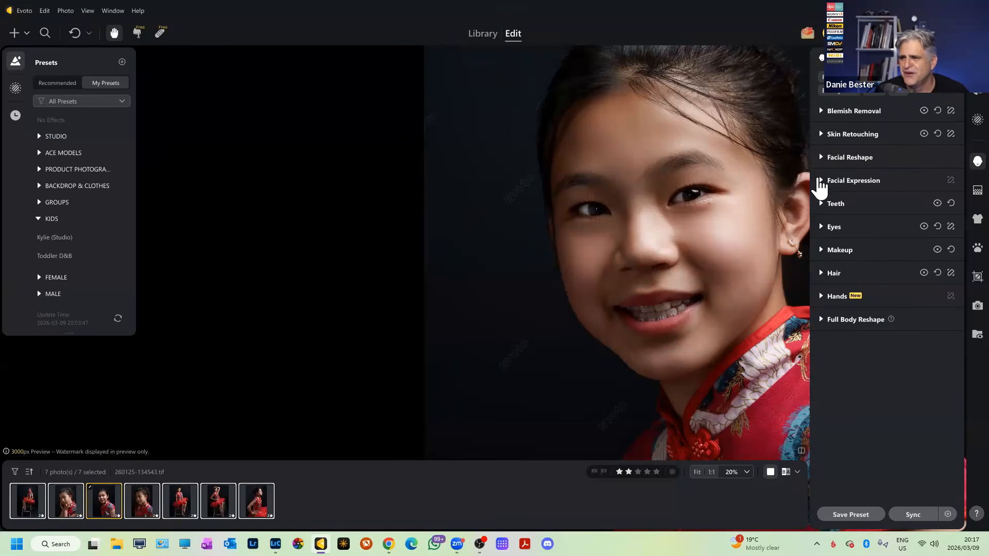
left_click(822, 205)
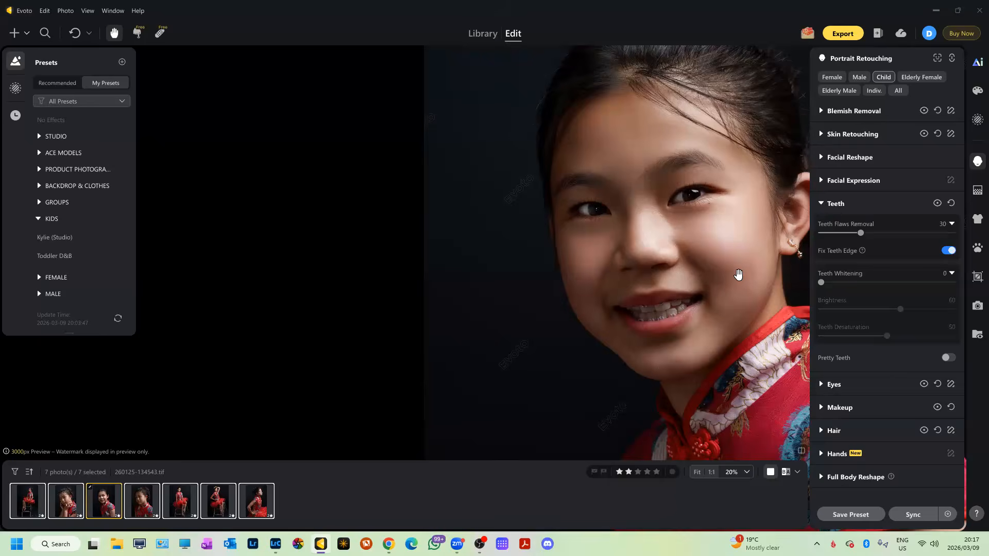
scroll(737, 274, "up", 3)
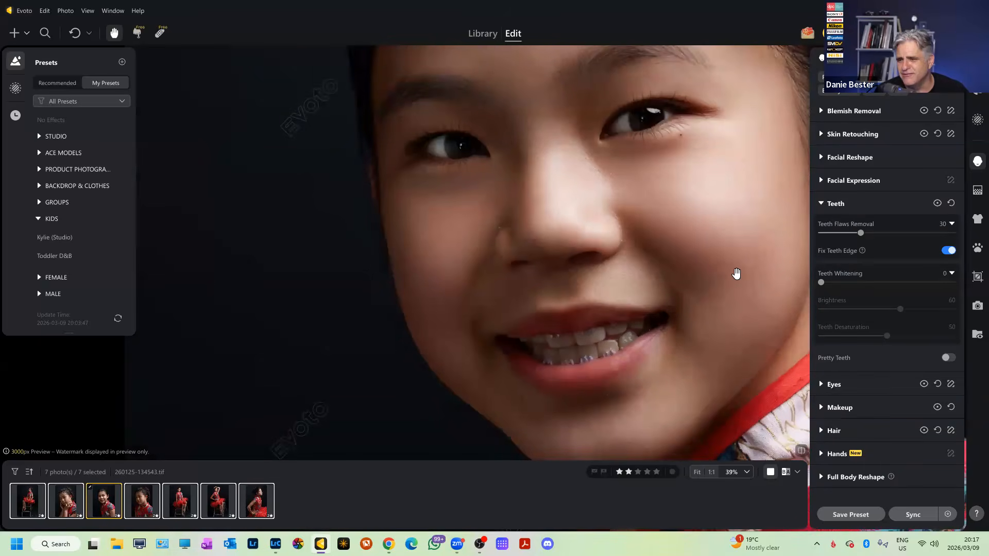
scroll(736, 274, "down", 3)
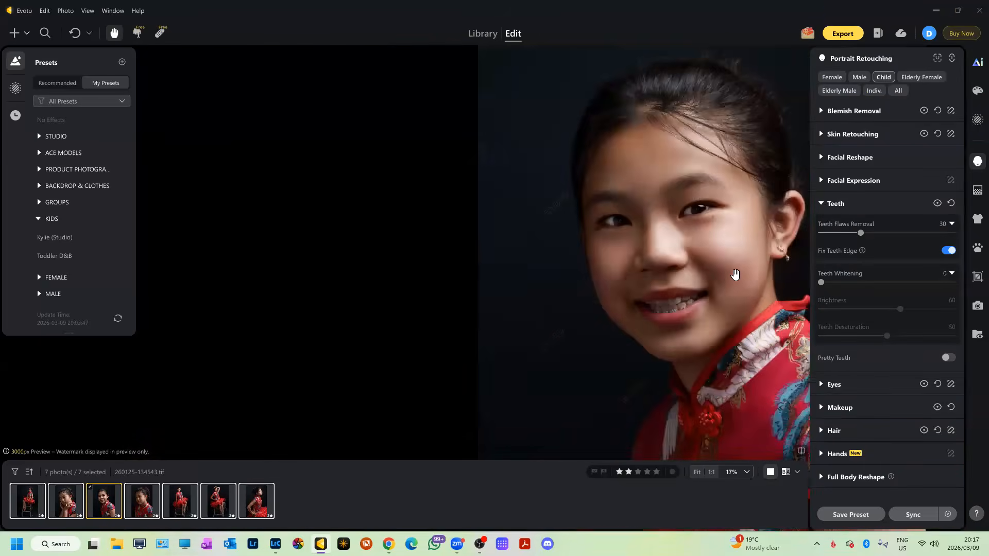
scroll(736, 275, "up", 2)
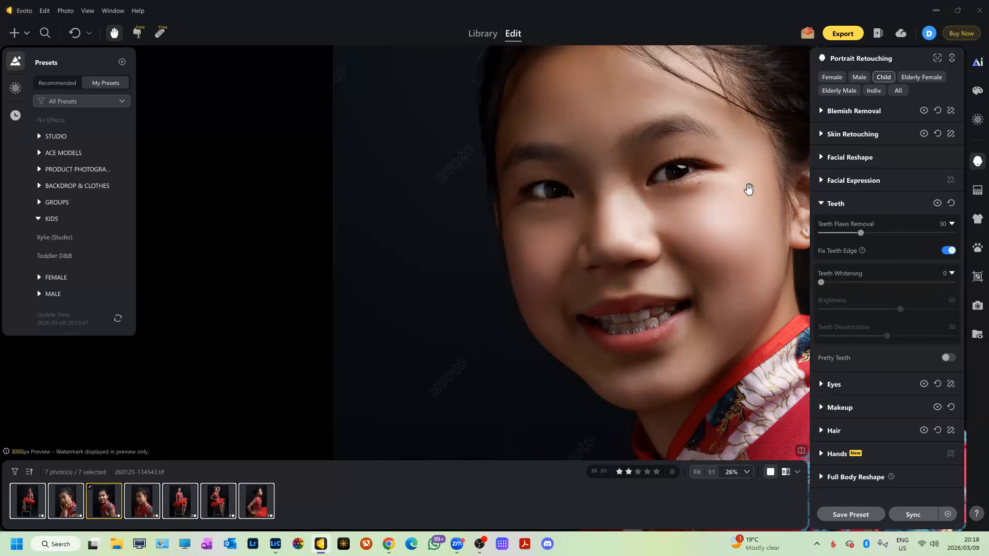
scroll(750, 189, "down", 1)
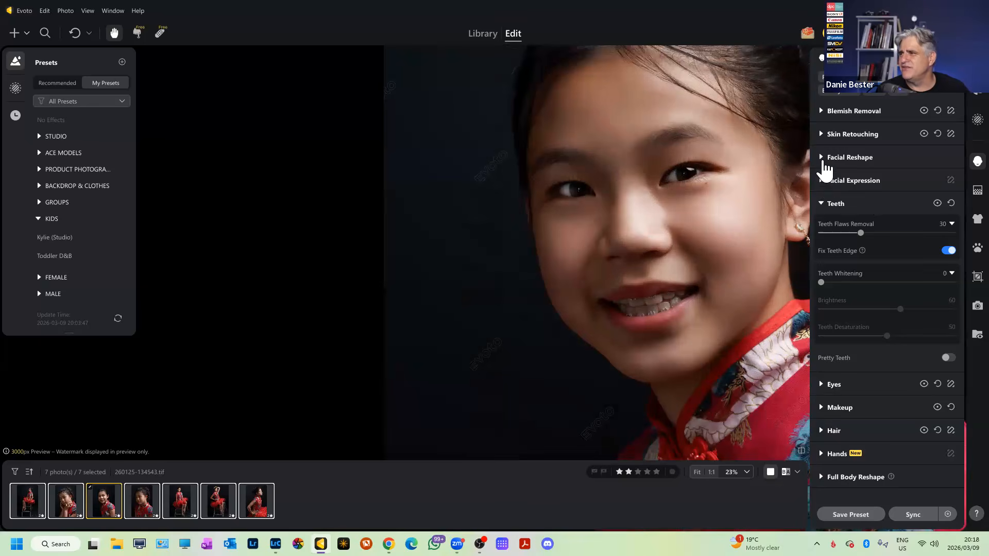
Preview head Tilt and Up/Down changes, reset Tilt, Left/Right and Up/Down to 0, and collapse Facial Reshape.
left_click(822, 158)
mouse_move(888, 213)
left_mouse_down()
mouse_move(788, 220)
mouse_move(974, 229)
mouse_move(759, 191)
mouse_move(958, 192)
mouse_move(894, 214)
mouse_move(871, 201)
mouse_move(895, 205)
mouse_move(883, 195)
left_mouse_up()
scroll(668, 232, "down", 3)
scroll(668, 231, "down", 4)
double_click(927, 215)
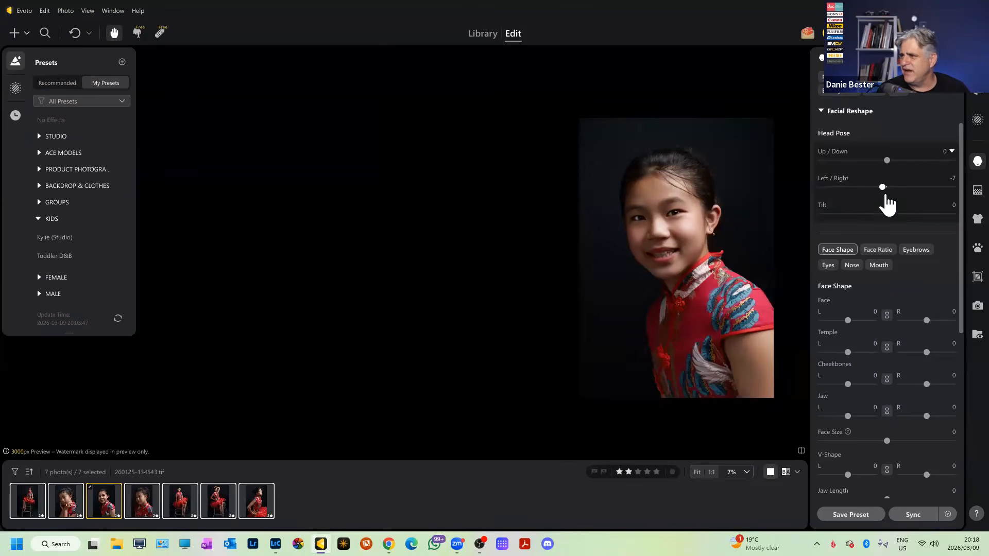
double_click(883, 187)
mouse_move(887, 161)
left_mouse_down()
mouse_move(783, 172)
mouse_move(779, 163)
mouse_move(954, 161)
mouse_move(886, 168)
left_mouse_up()
double_click(886, 164)
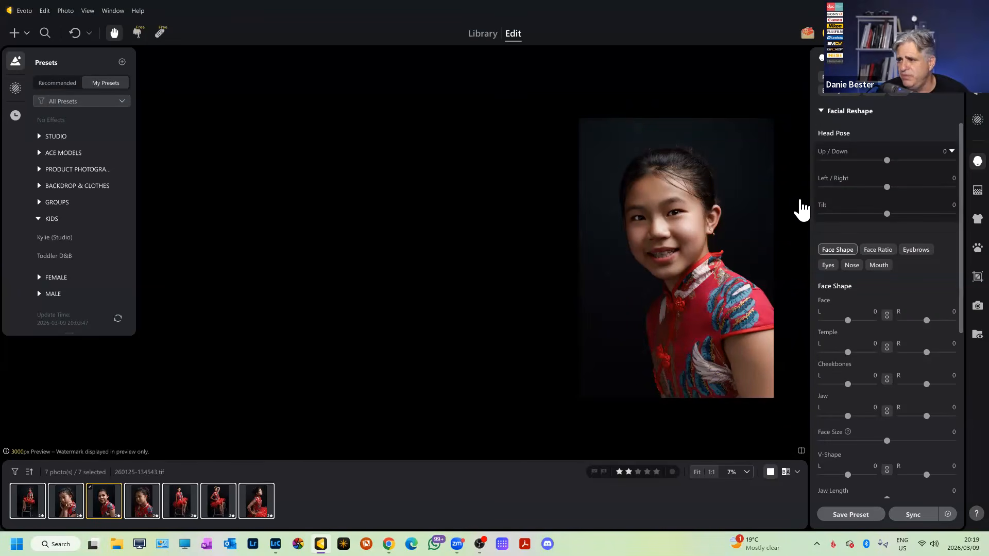
scroll(699, 223, "up", 7)
scroll(699, 223, "down", 6)
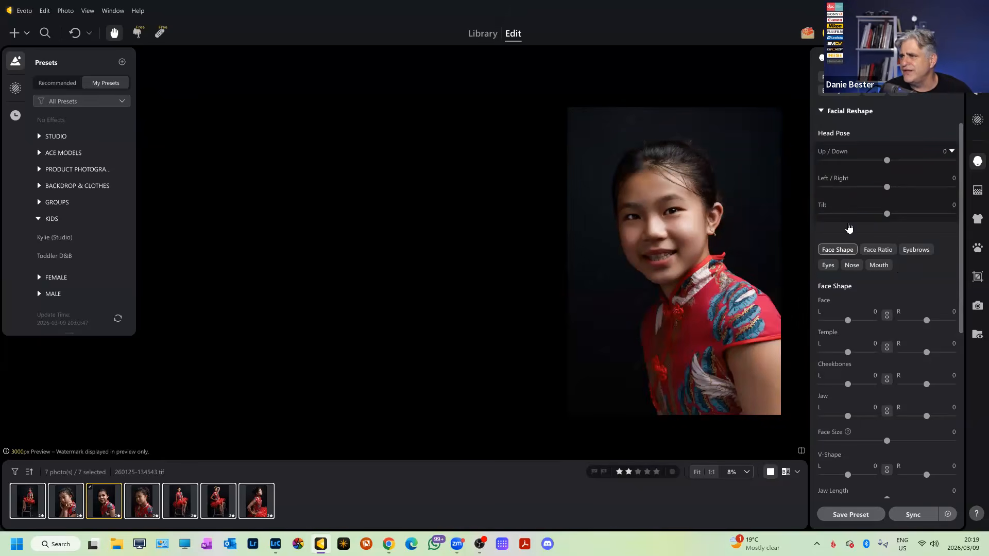
left_click(823, 111)
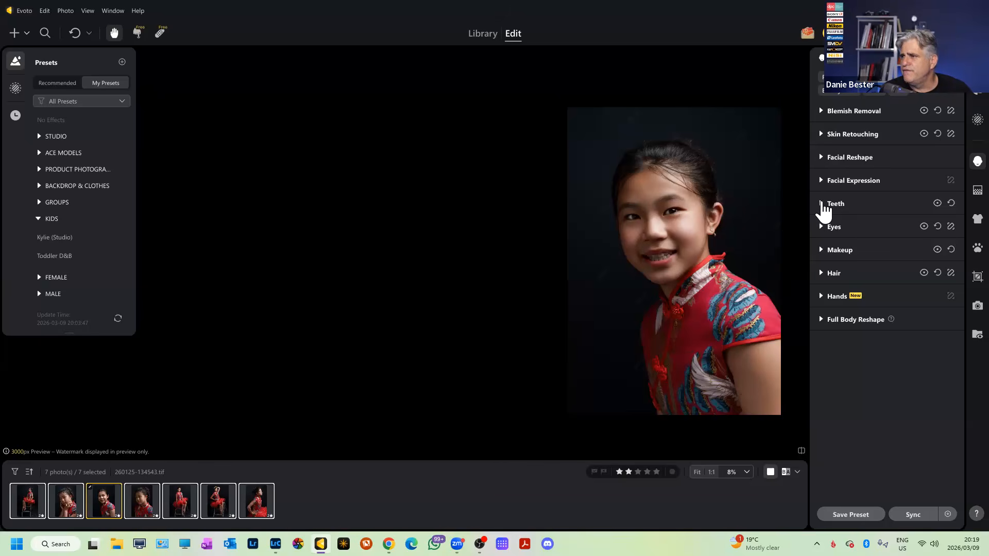
Expand Teeth and raise Teeth Flaws Removal to 100.
left_click(824, 208)
scroll(658, 261, "up", 5)
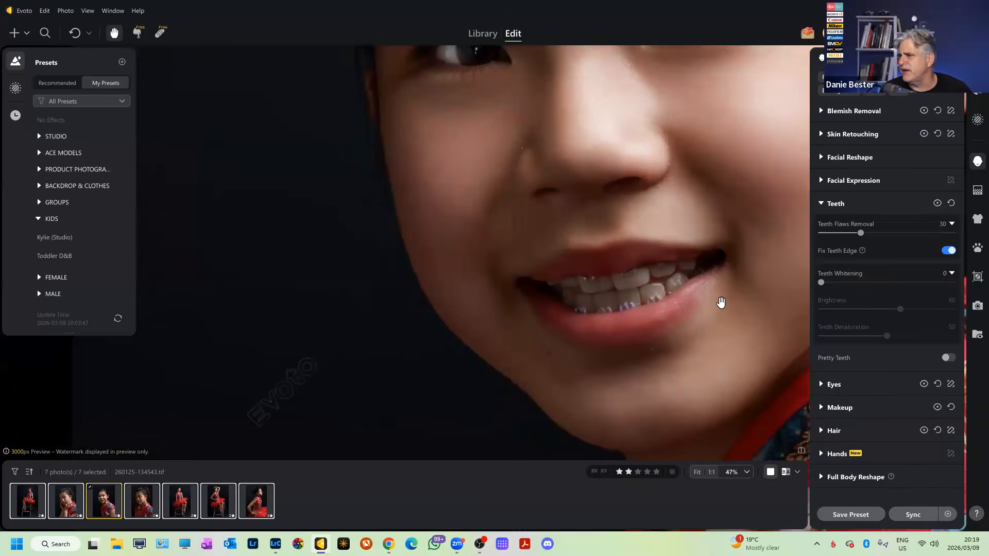
scroll(670, 293, "down", 3)
scroll(658, 281, "up", 4)
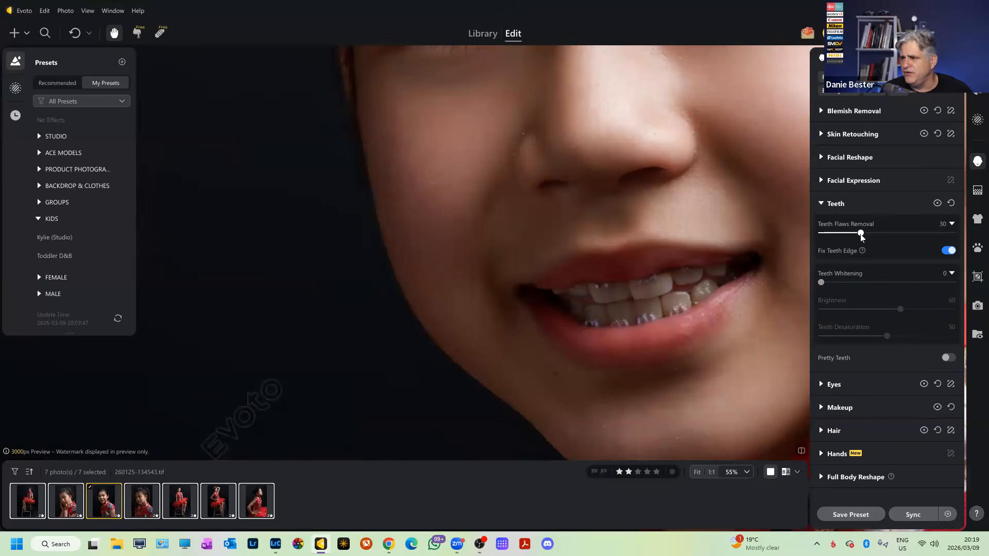
left_click_drag(893, 235, 964, 237)
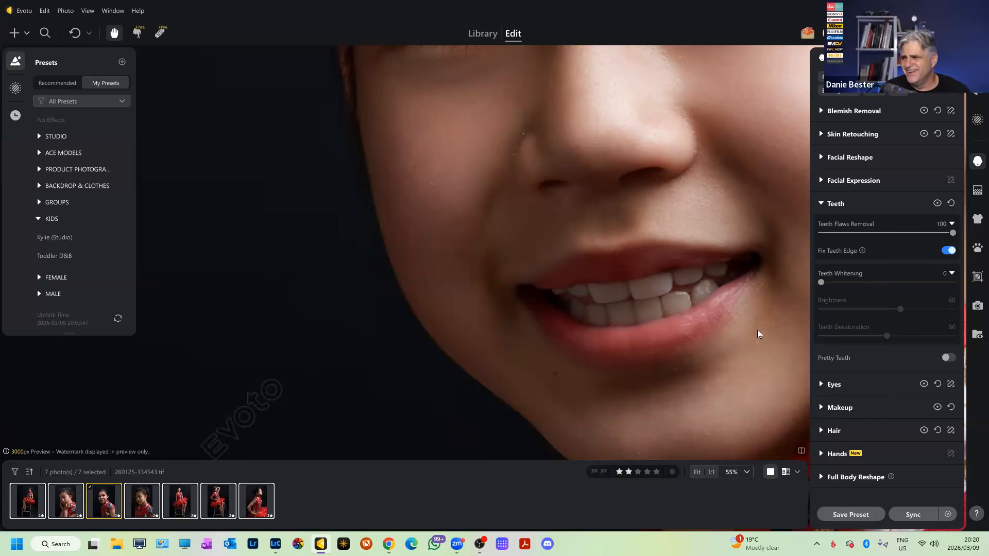
Set Teeth Whitening to 50.
scroll(751, 324, "up", 3)
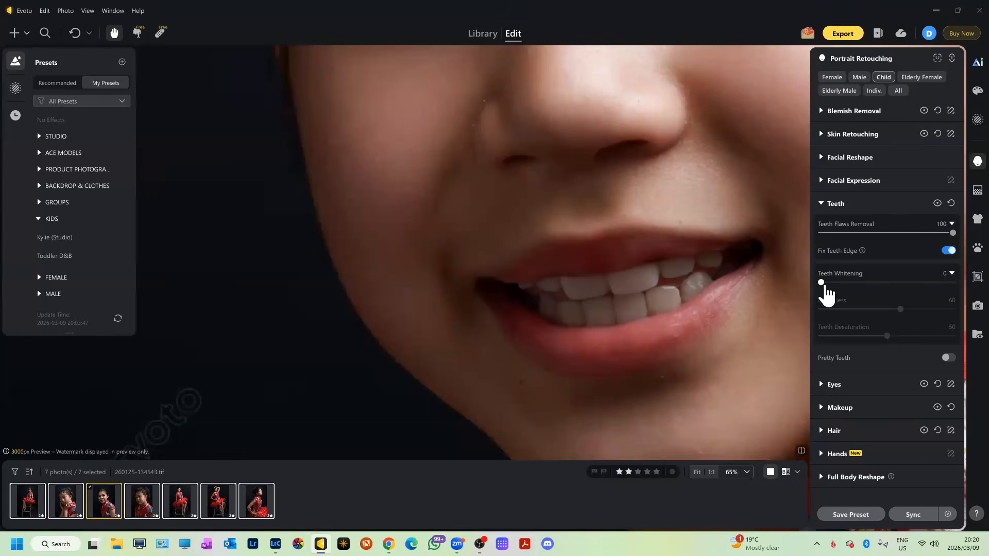
left_click_drag(823, 285, 854, 284)
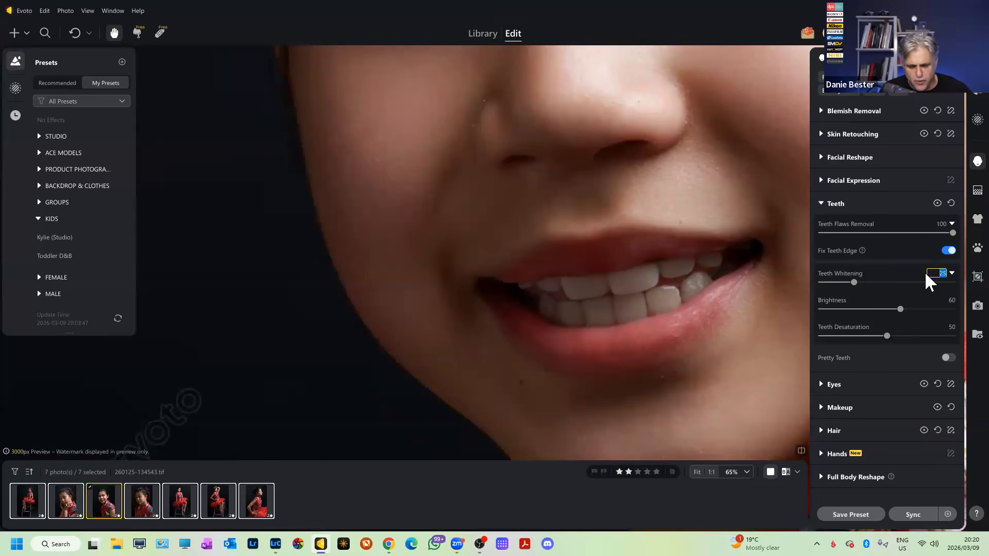
key("Return")
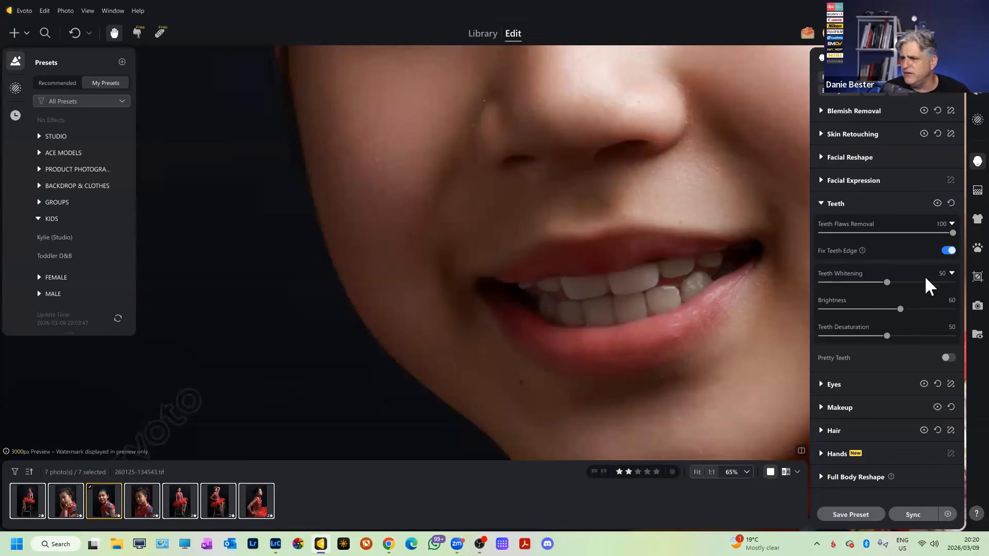
scroll(639, 297, "down", 3)
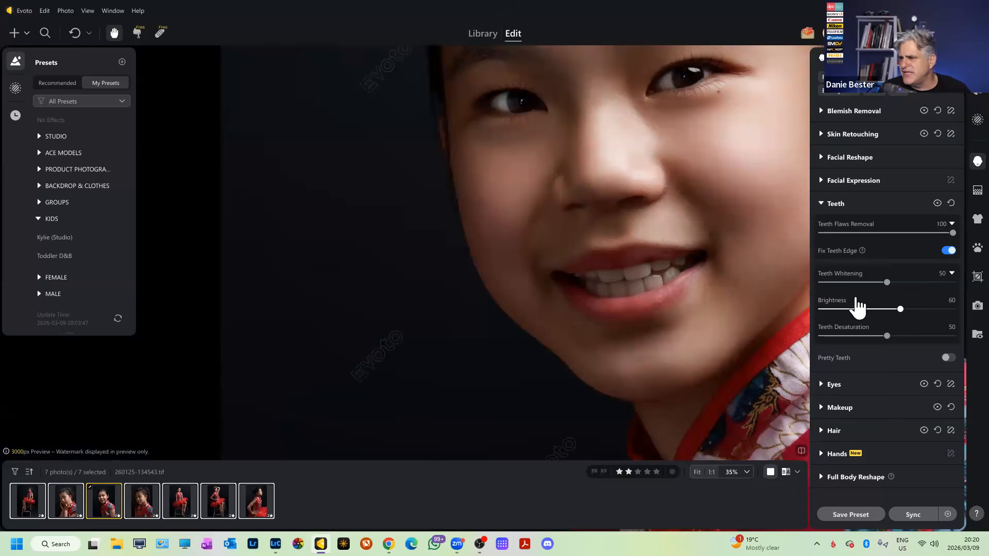
left_click(948, 355)
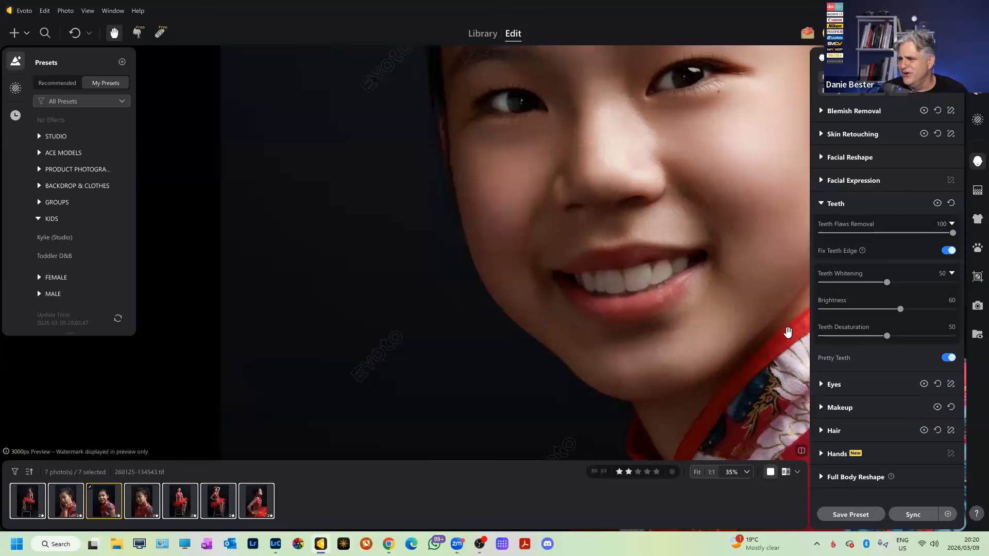
left_click(948, 357)
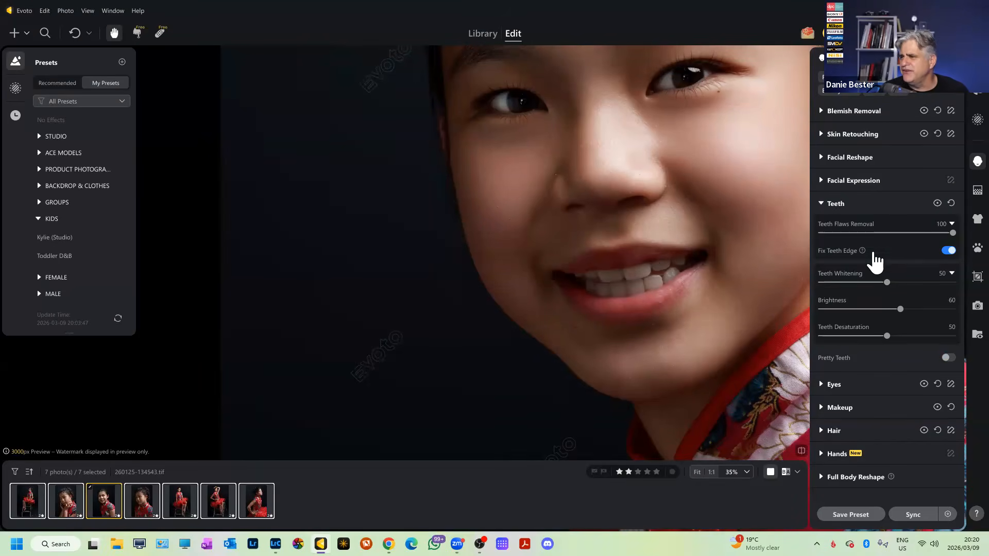
scroll(647, 264, "up", 3)
scroll(789, 274, "down", 3)
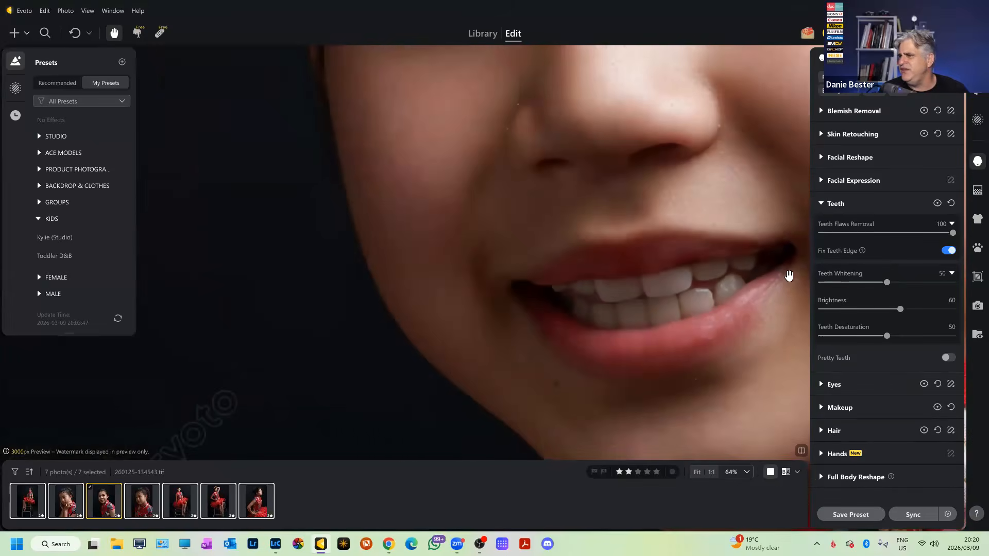
left_click(953, 253)
left_click(951, 252)
left_click(952, 252)
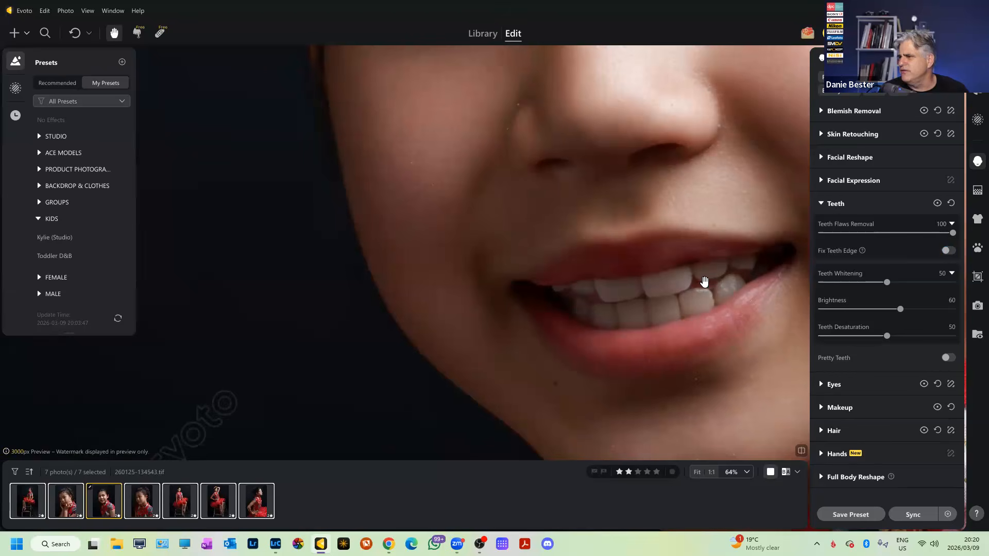
scroll(714, 285, "up", 1)
scroll(709, 283, "up", 2)
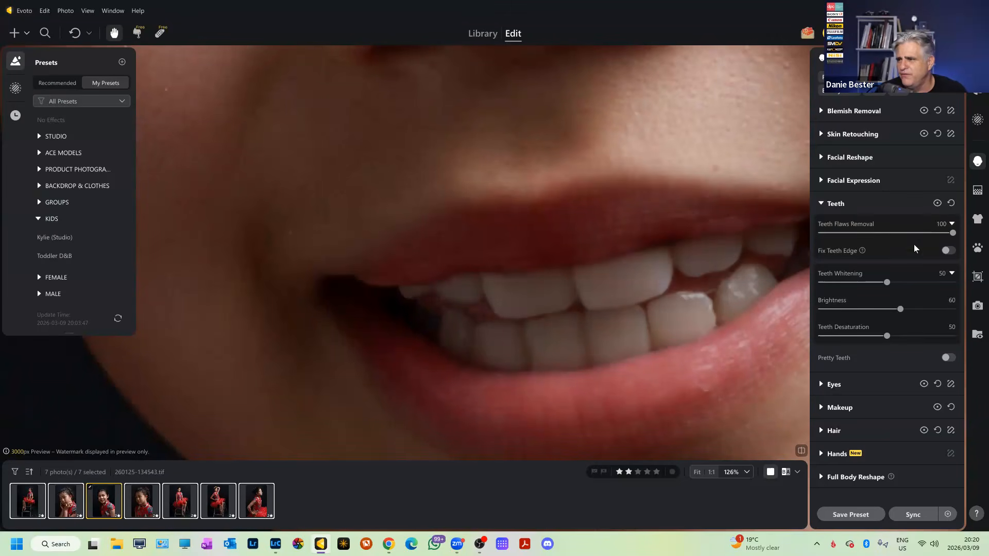
left_click(949, 251)
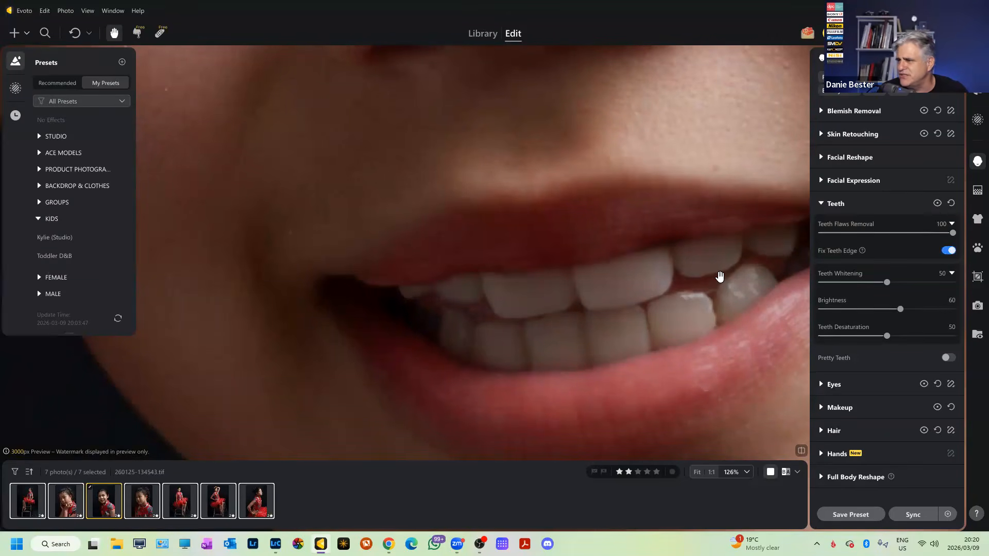
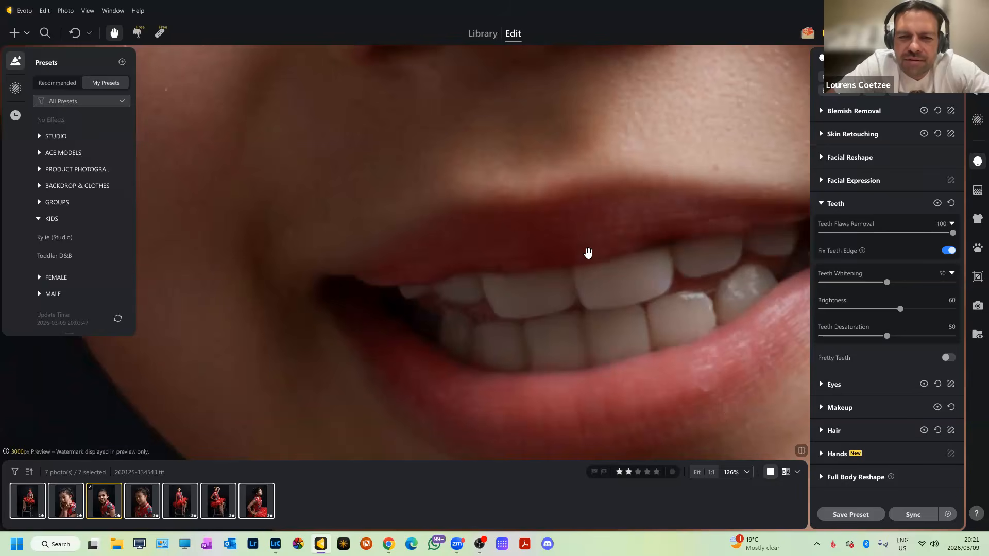
Switch Fix Teeth Edge off and back on to compare, then collapse the Teeth section.
scroll(588, 254, "down", 8)
scroll(589, 257, "up", 5)
left_click(948, 250)
left_click(948, 250)
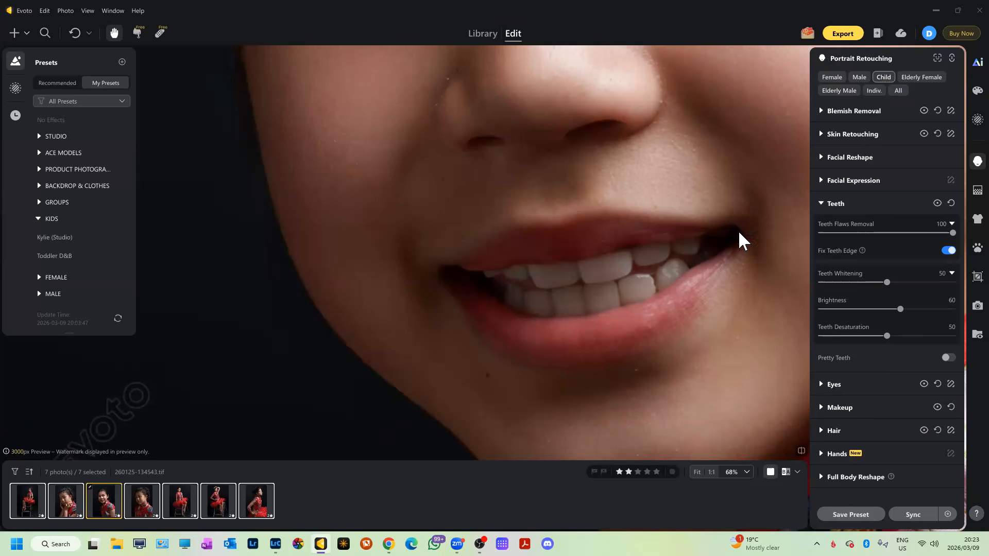
left_click(825, 204)
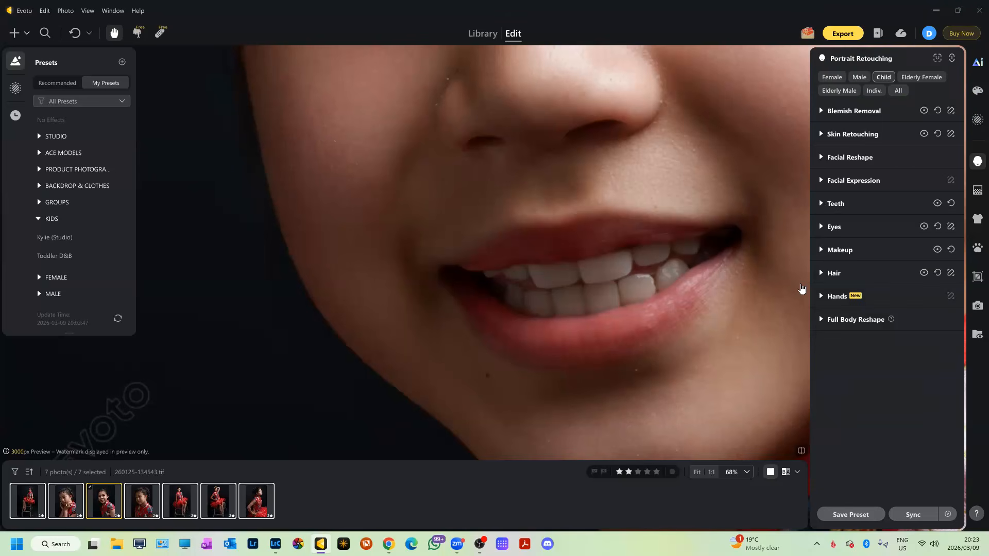
scroll(713, 287, "down", 5)
scroll(712, 287, "up", 4)
scroll(712, 287, "down", 8)
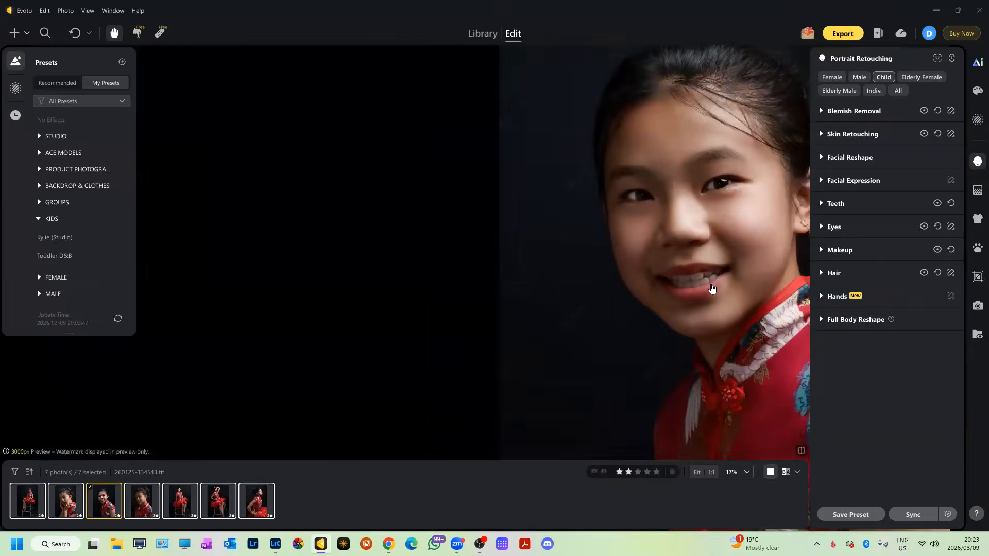
scroll(712, 288, "up", 4)
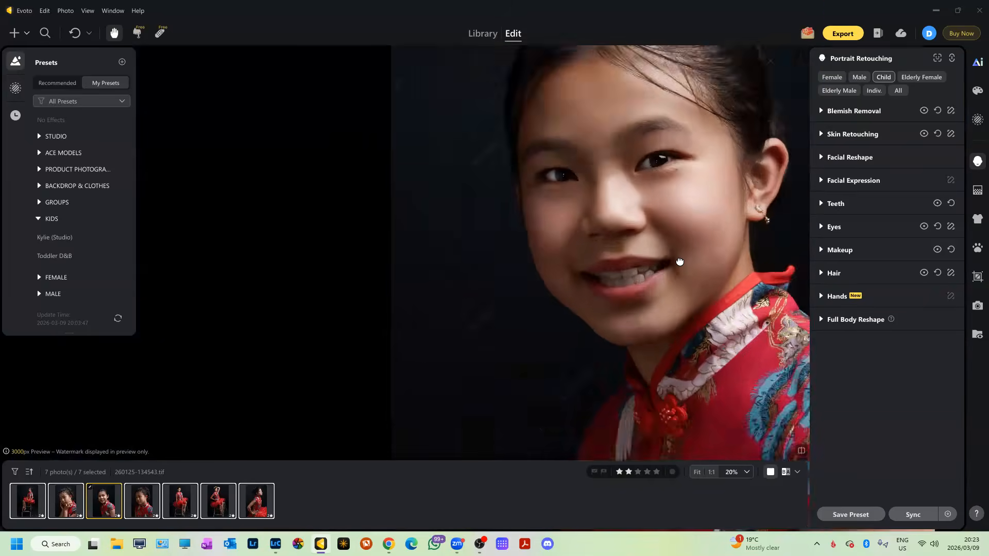
scroll(679, 261, "down", 3)
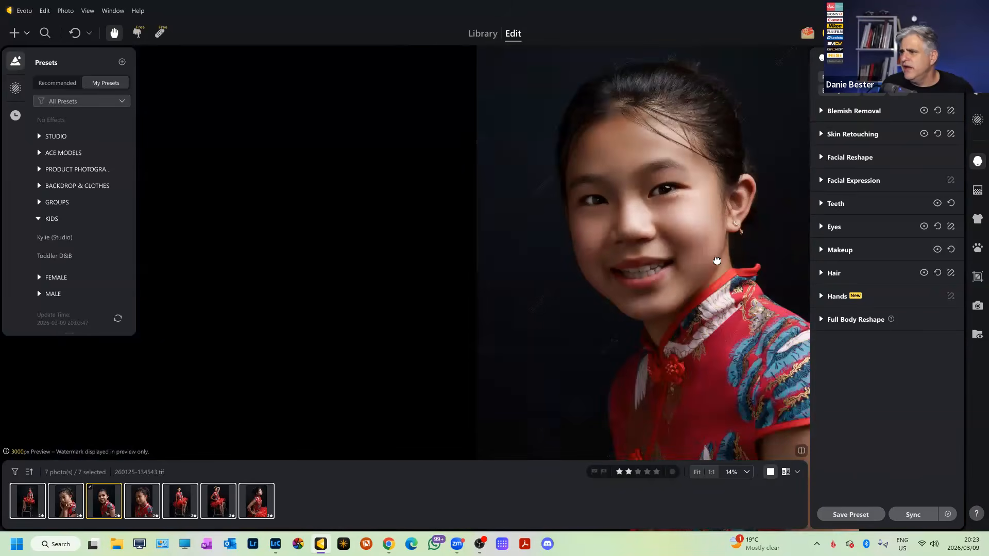
left_click(825, 276)
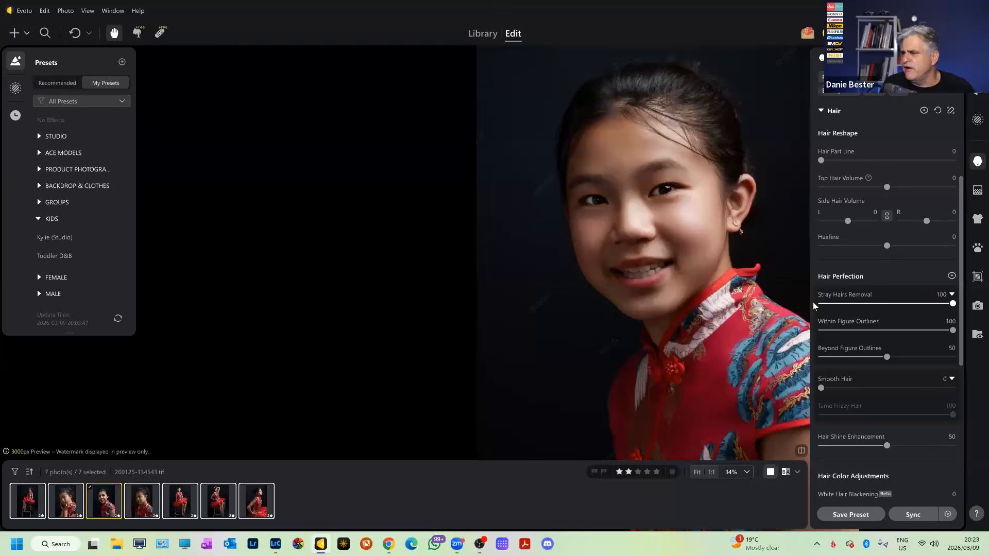
scroll(707, 254, "up", 3)
scroll(706, 253, "down", 4)
left_click_drag(694, 164, 712, 228)
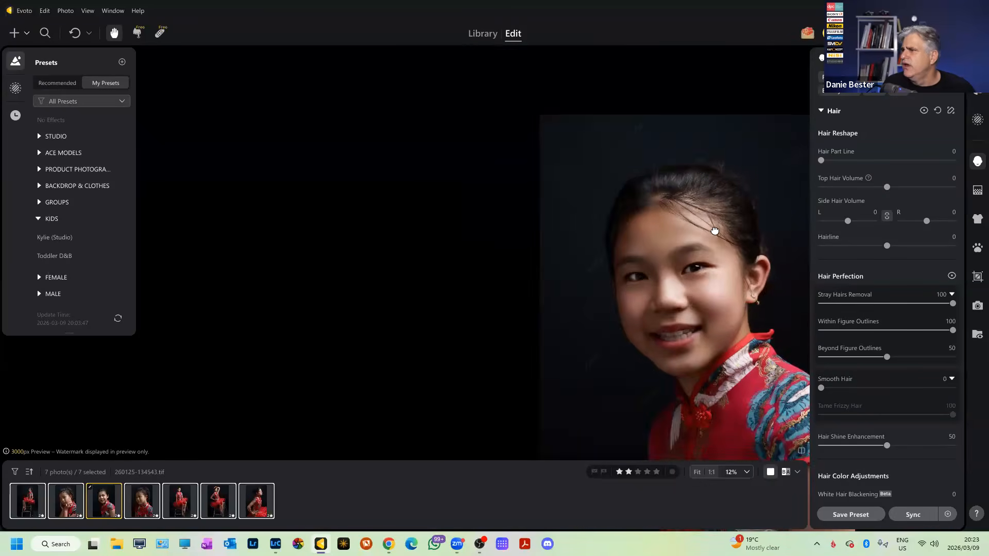
scroll(712, 228, "up", 2)
mouse_move(870, 359)
left_mouse_down()
mouse_move(911, 364)
mouse_move(858, 371)
mouse_move(885, 358)
left_mouse_up()
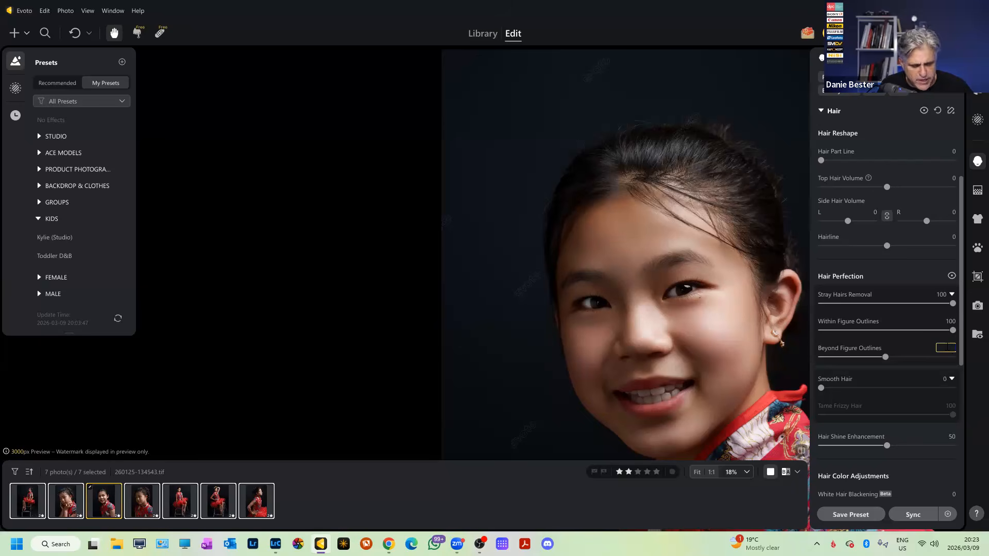
key("Return")
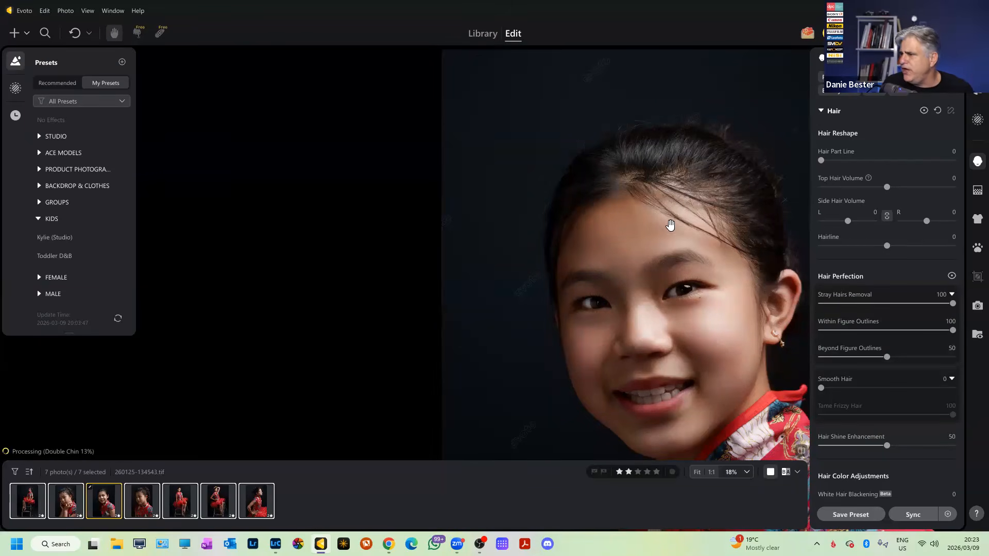
scroll(669, 224, "up", 5)
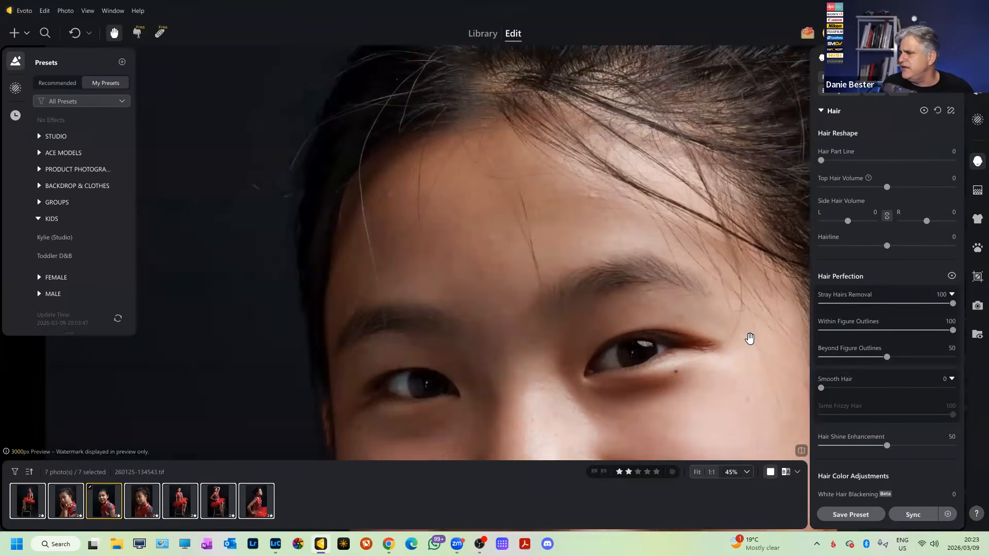
scroll(743, 332, "down", 5)
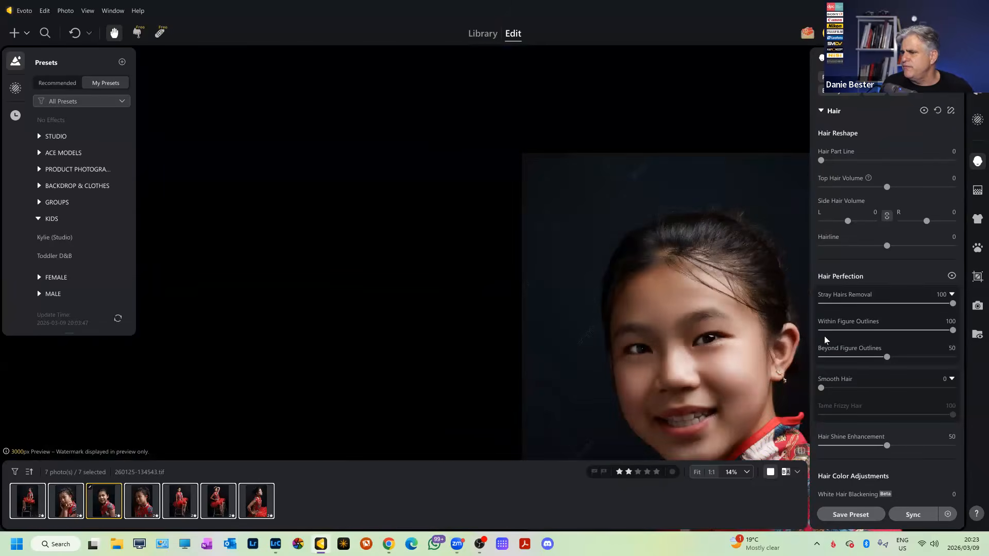
scroll(706, 330, "up", 3)
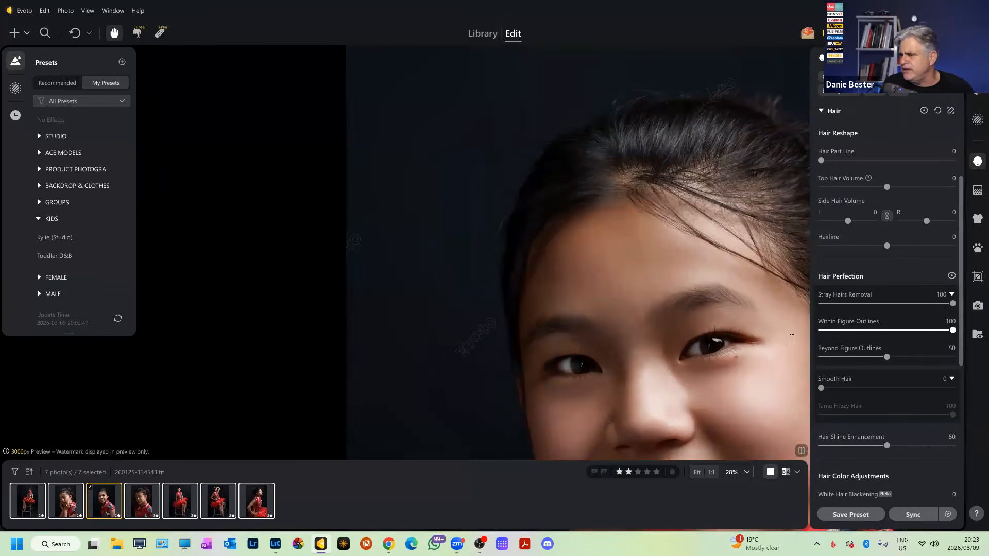
left_click_drag(874, 360, 729, 369)
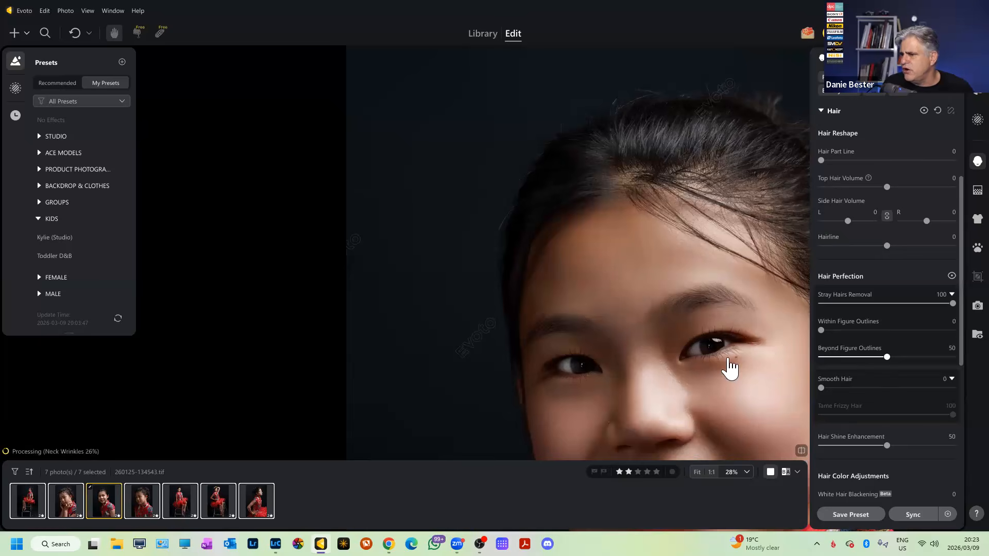
scroll(751, 308, "up", 2)
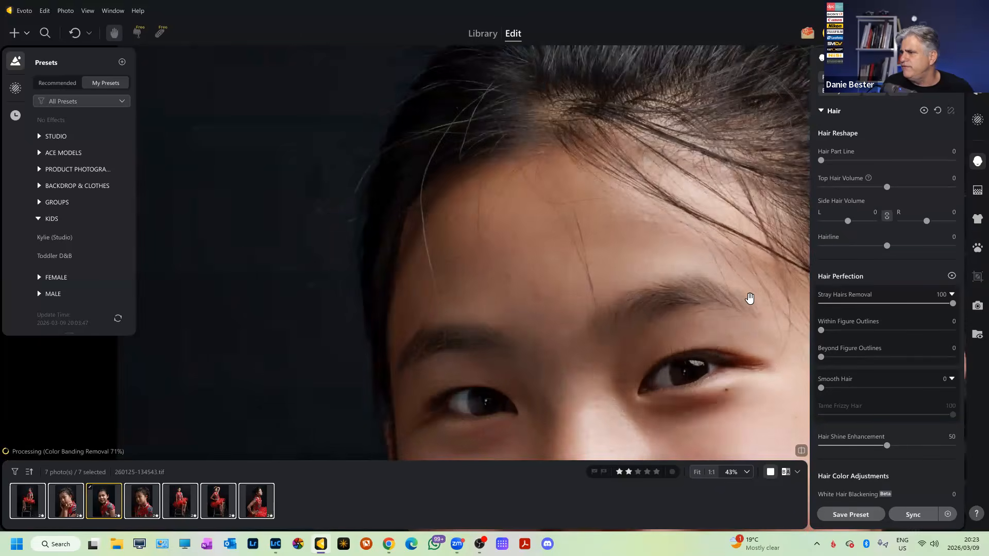
scroll(746, 297, "down", 3)
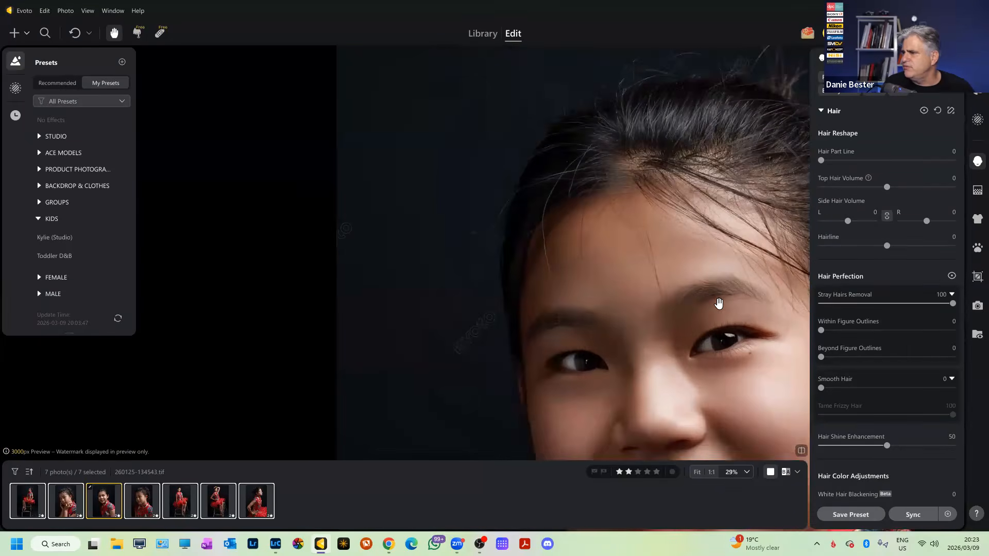
scroll(718, 303, "up", 1)
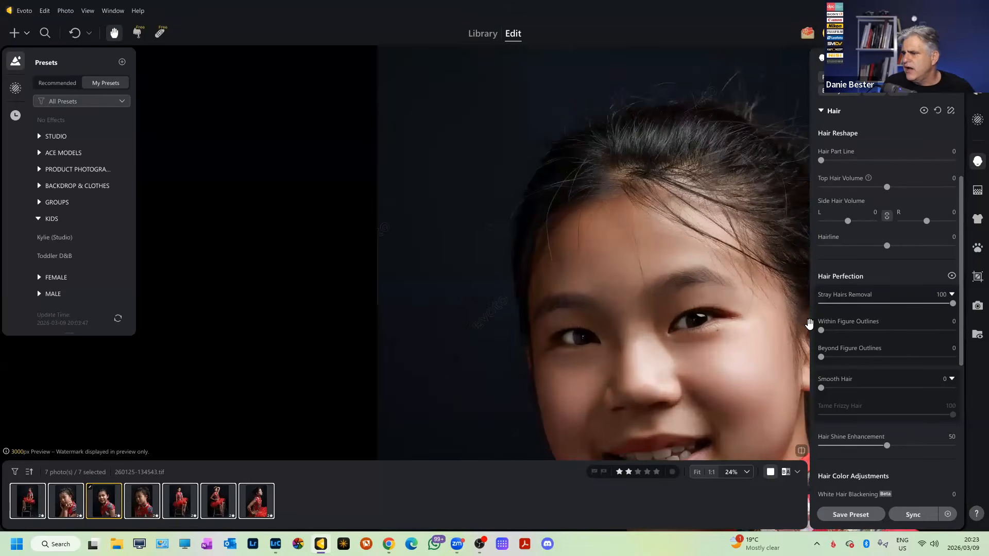
left_click_drag(897, 333, 969, 333)
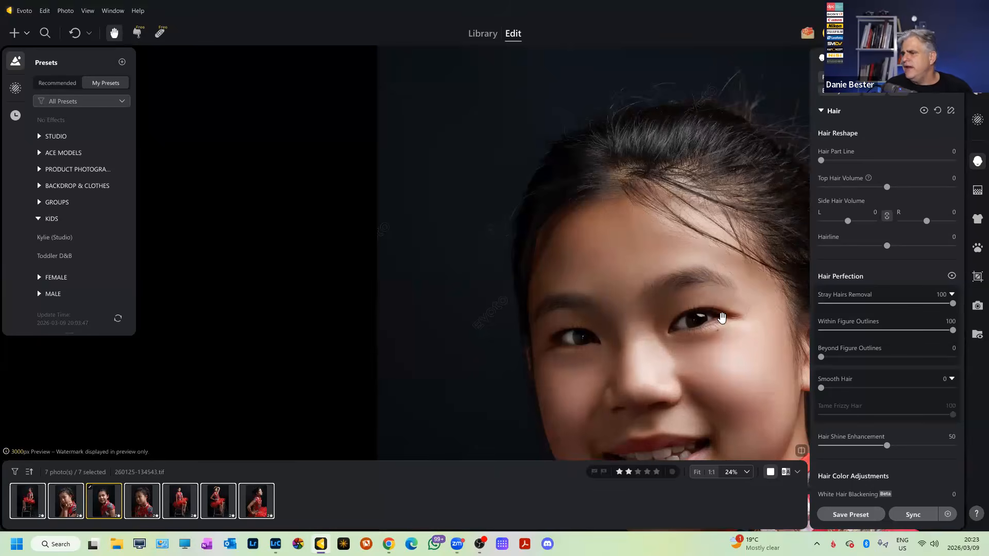
left_click_drag(833, 367, 845, 362)
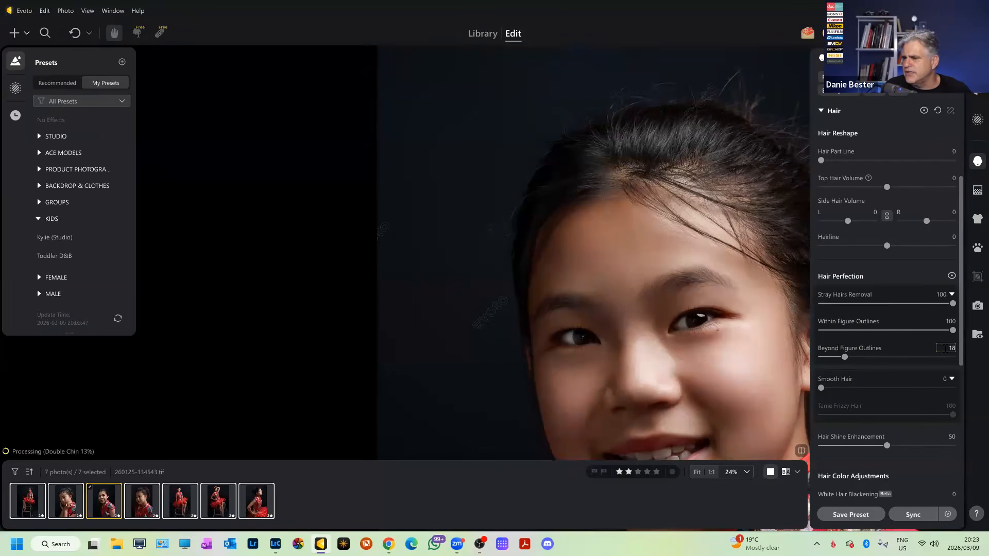
type("50")
key("Return")
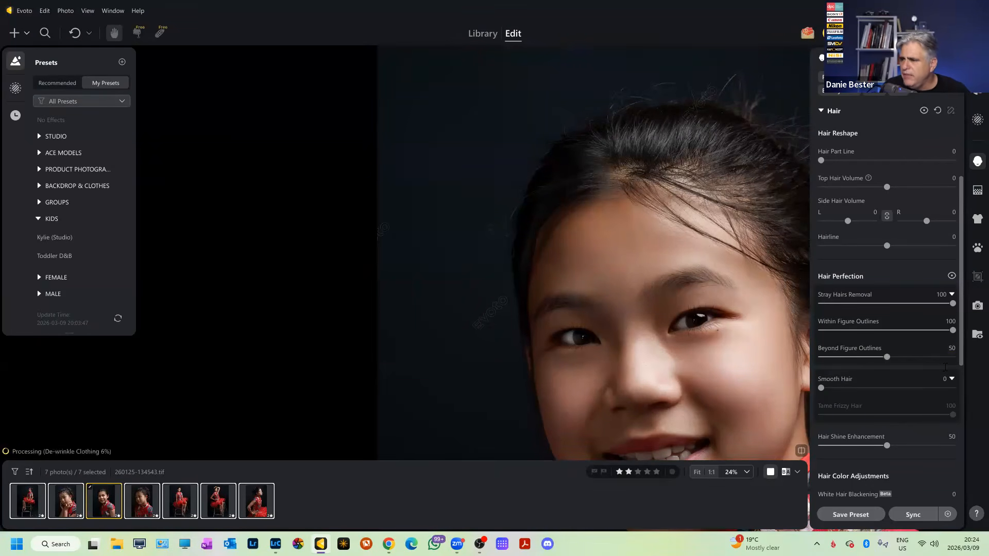
scroll(700, 190, "down", 2)
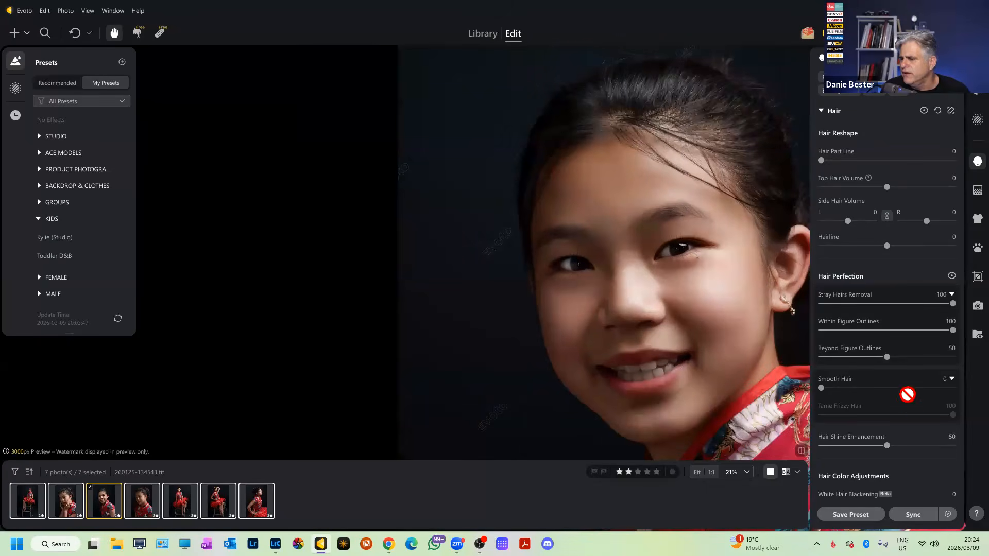
scroll(692, 109, "down", 1)
scroll(668, 191, "up", 2)
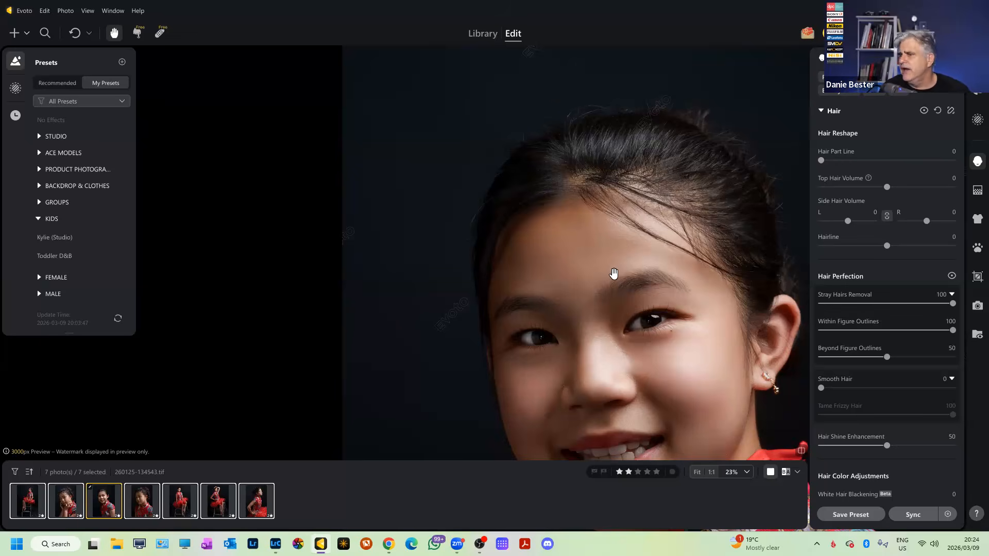
scroll(614, 273, "down", 1)
scroll(925, 423, "down", 1)
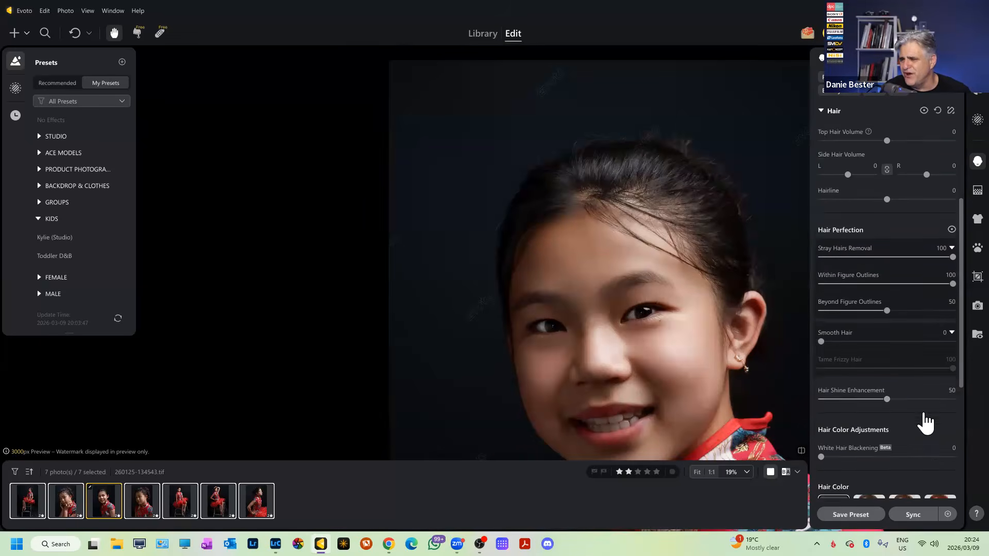
scroll(925, 422, "down", 3)
scroll(840, 330, "down", 2)
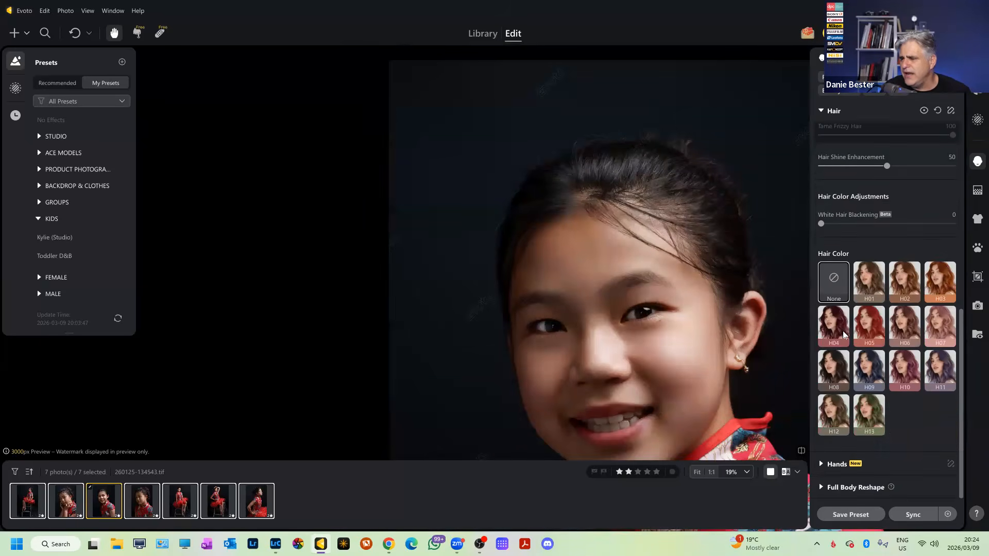
scroll(866, 403, "up", 8)
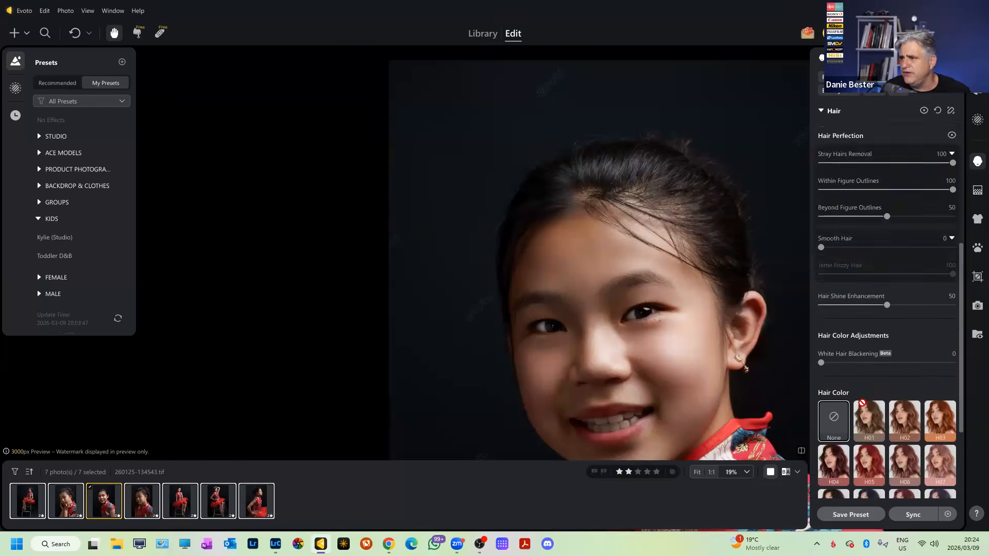
left_click(820, 274)
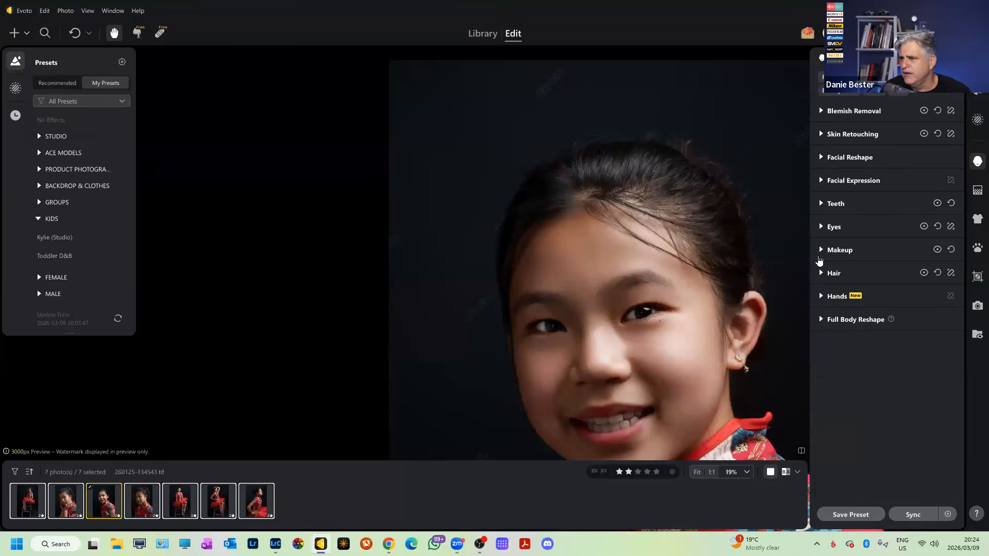
left_click(820, 252)
scroll(870, 335, "up", 3)
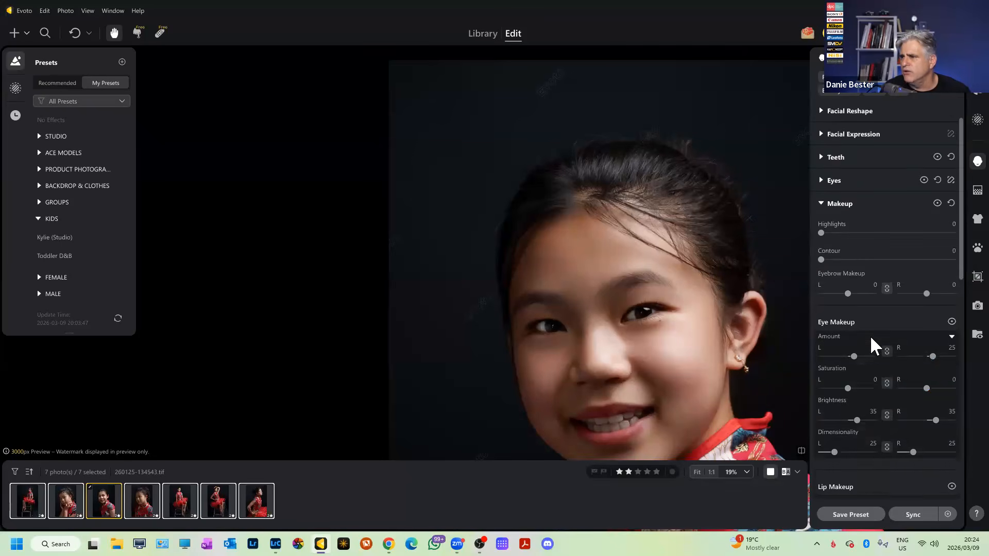
scroll(870, 335, "down", 3)
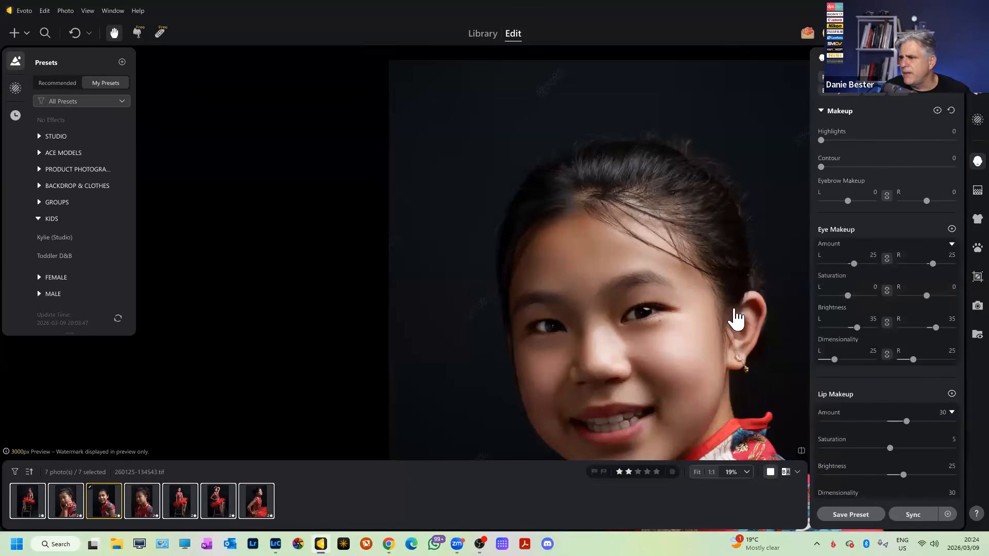
scroll(731, 312, "up", 3)
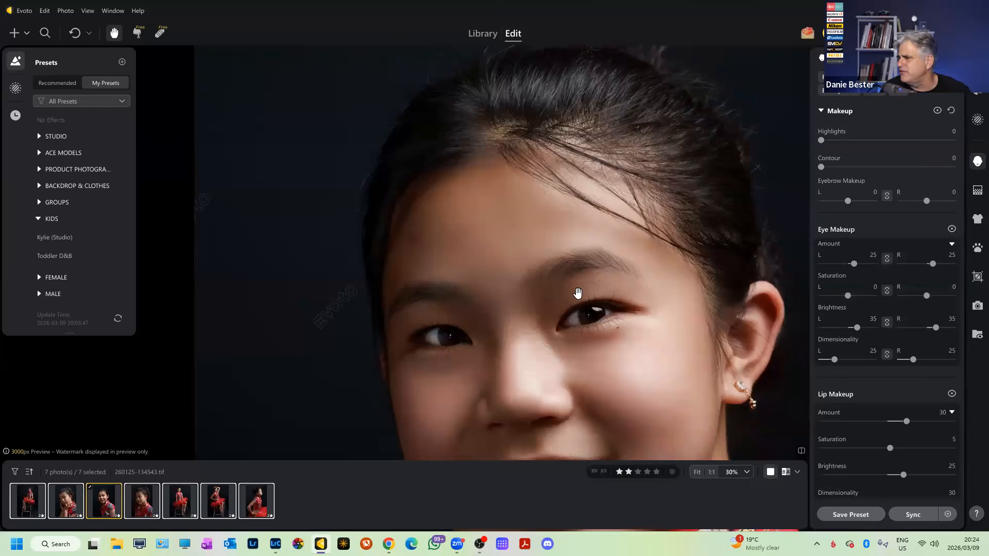
scroll(658, 329, "down", 2)
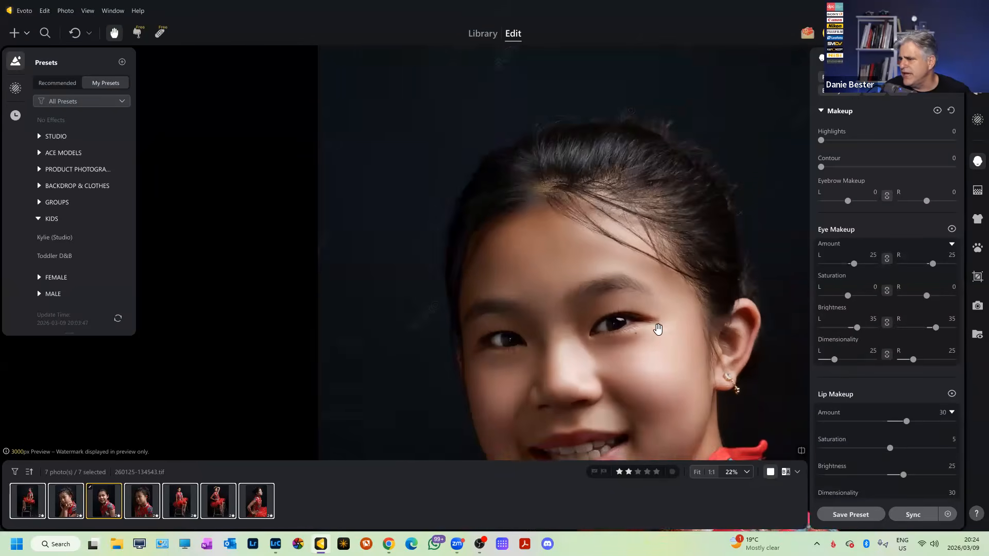
scroll(658, 328, "down", 1)
scroll(896, 327, "down", 1)
scroll(638, 361, "down", 2)
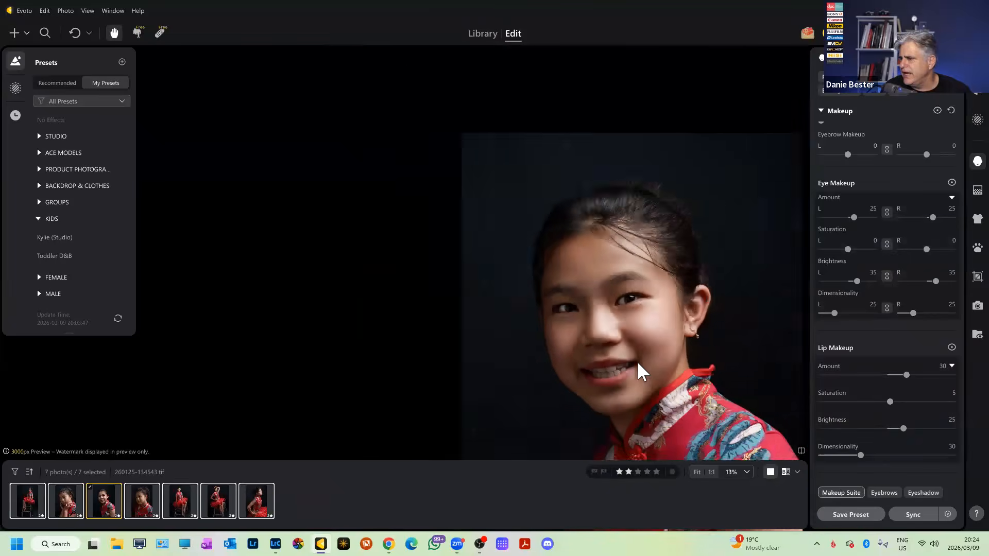
scroll(641, 366, "up", 2)
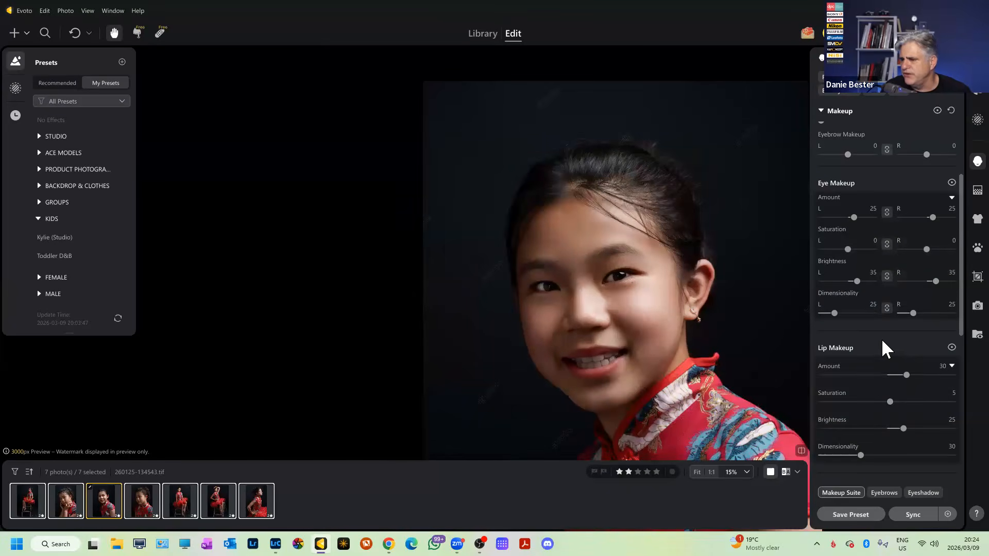
scroll(866, 332, "up", 2)
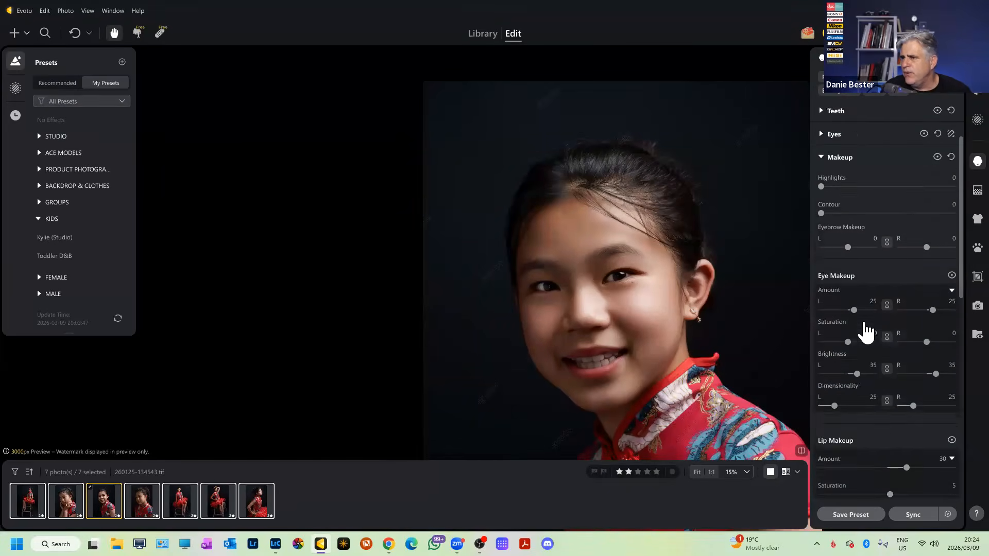
scroll(865, 332, "up", 2)
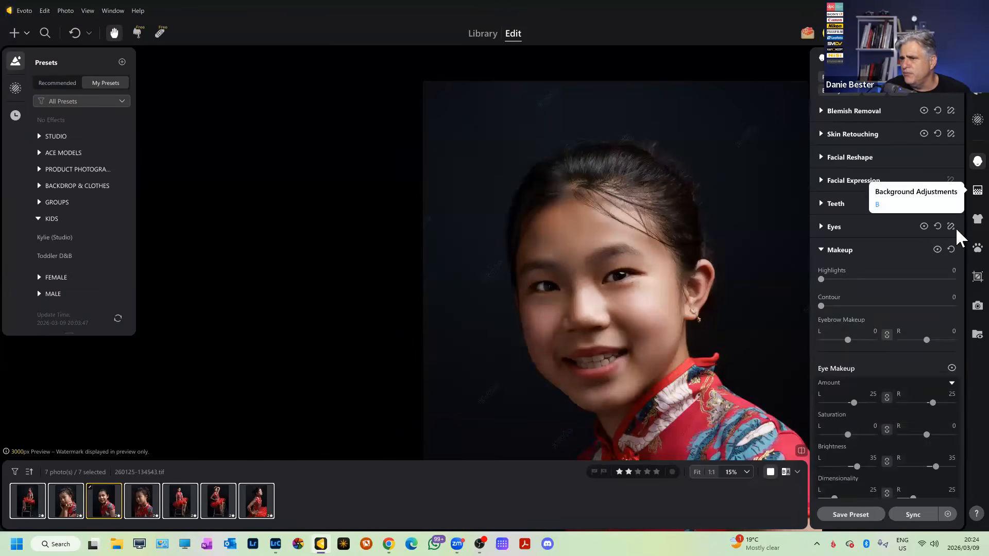
Show the expanded Clothes & Accessories settings and reframe the portrait to see the whole figure.
left_click(977, 219)
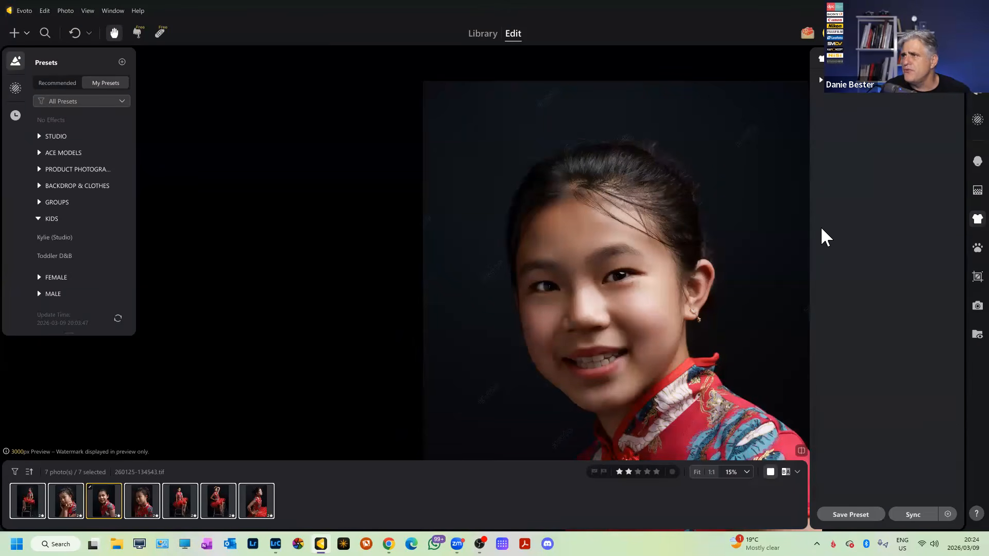
left_click(822, 81)
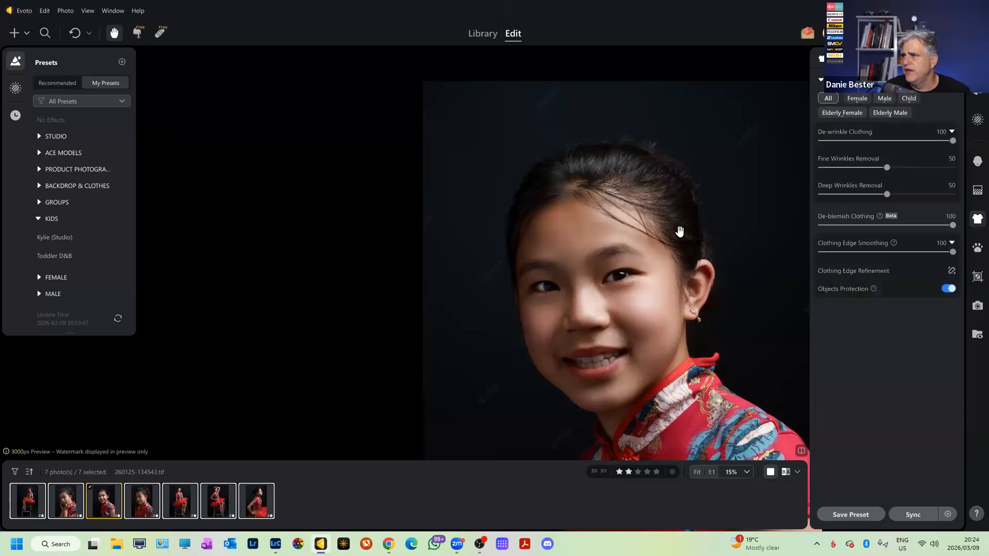
scroll(679, 231, "down", 2)
left_click_drag(711, 322, 701, 271)
scroll(713, 190, "up", 1)
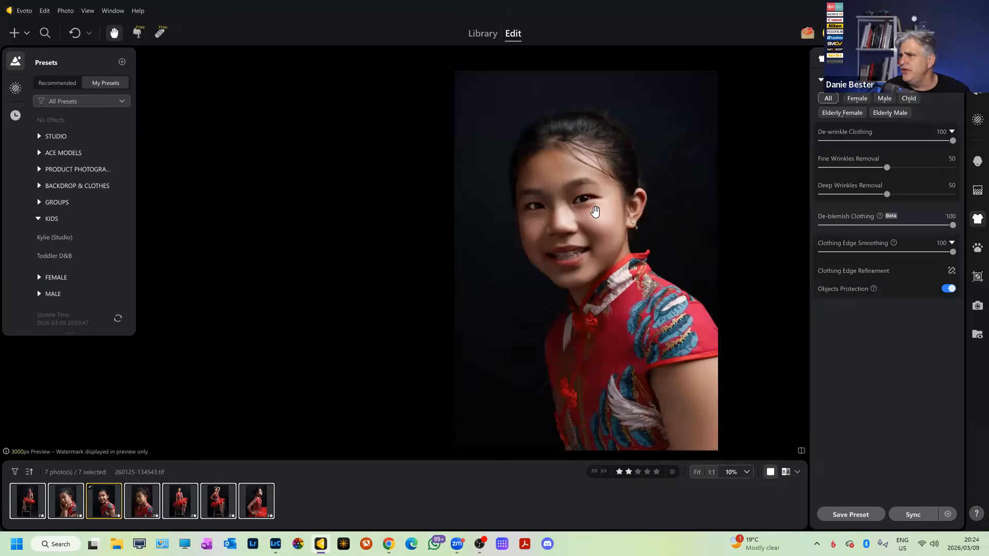
scroll(783, 180, "up", 1)
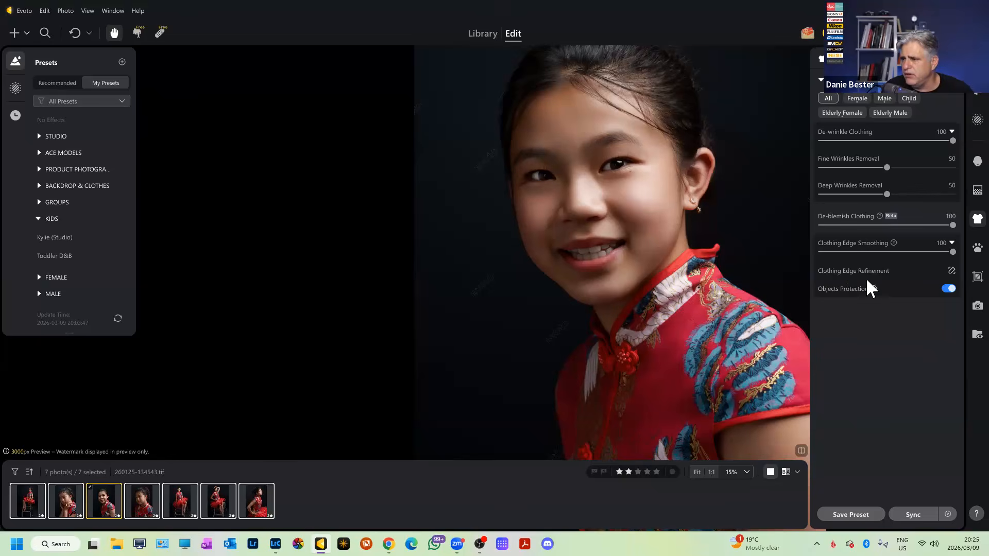
Turn Clothing Edge Smoothing down to 0.
scroll(639, 273, "up", 2)
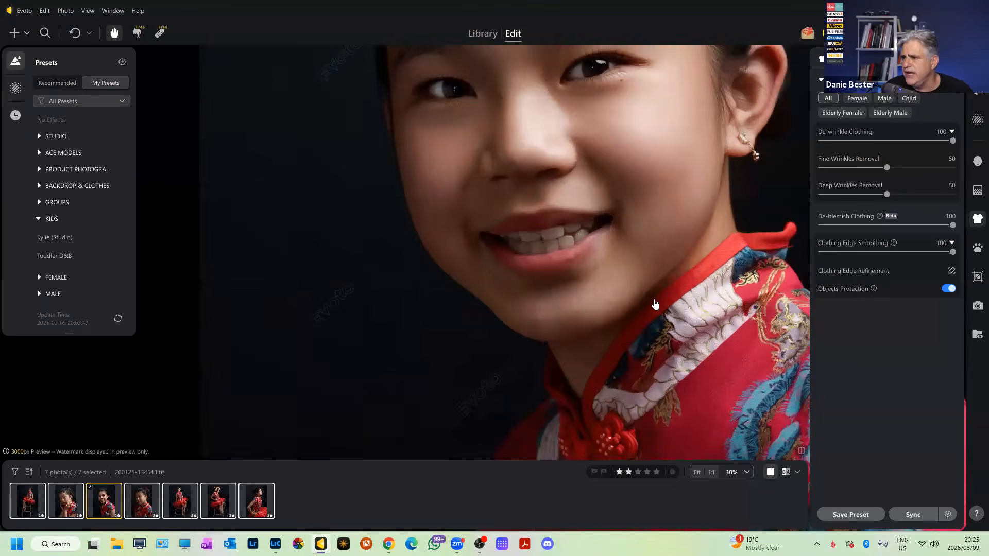
scroll(655, 304, "down", 3)
left_click_drag(948, 256, 685, 289)
Restore Clothing Edge Smoothing to 100.
scroll(752, 266, "up", 2)
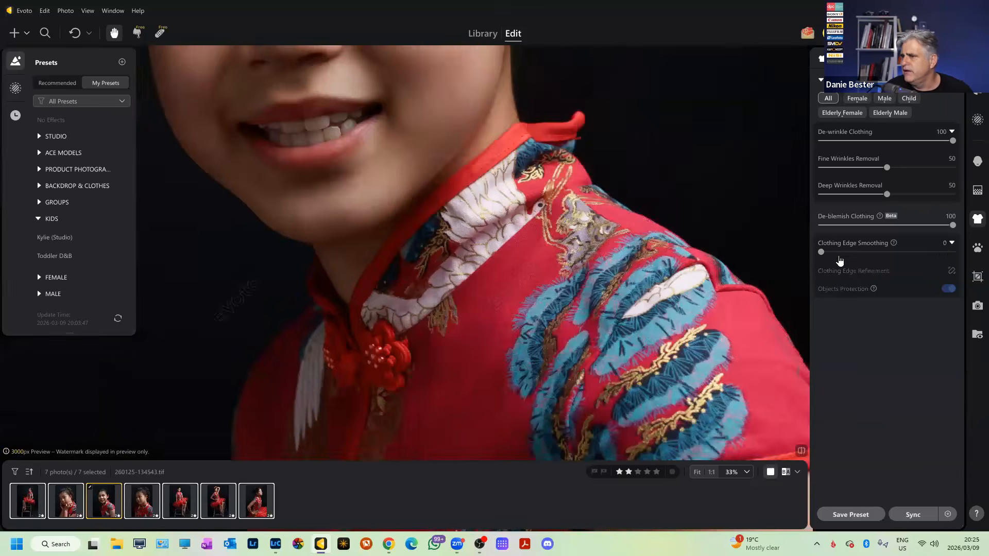
left_click_drag(853, 259, 962, 258)
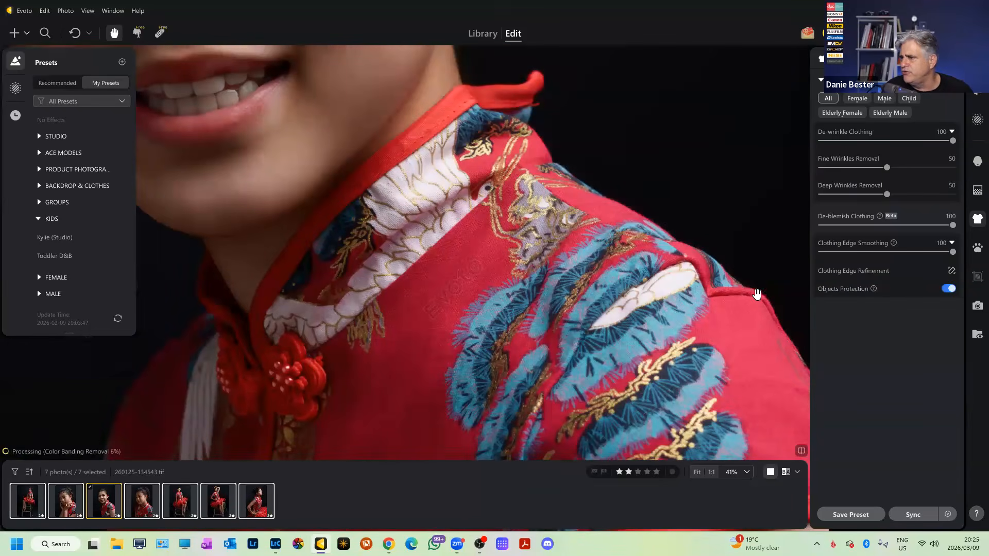
scroll(770, 303, "down", 2)
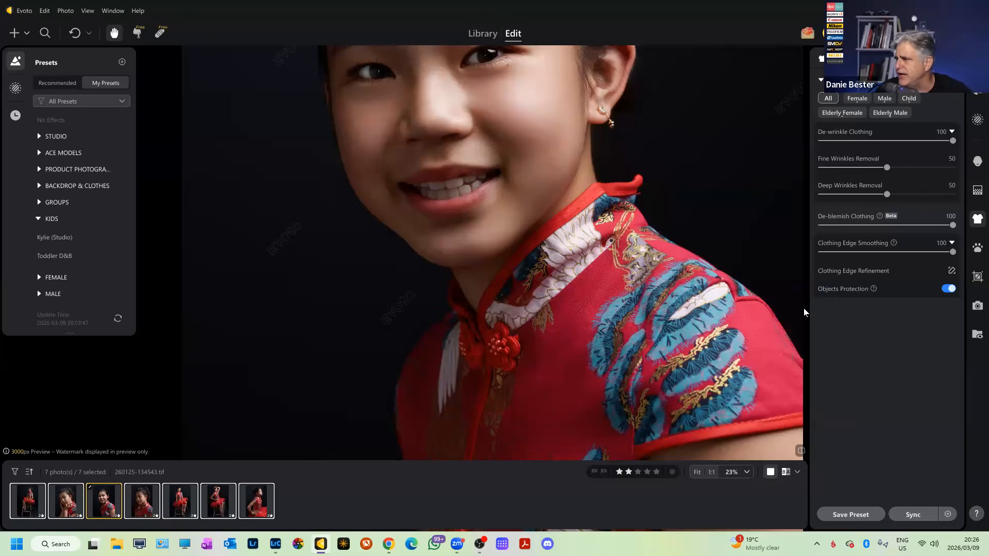
Reset De-blemish Clothing to compare, then bring it back to 100.
scroll(609, 227, "down", 5)
scroll(670, 240, "up", 4)
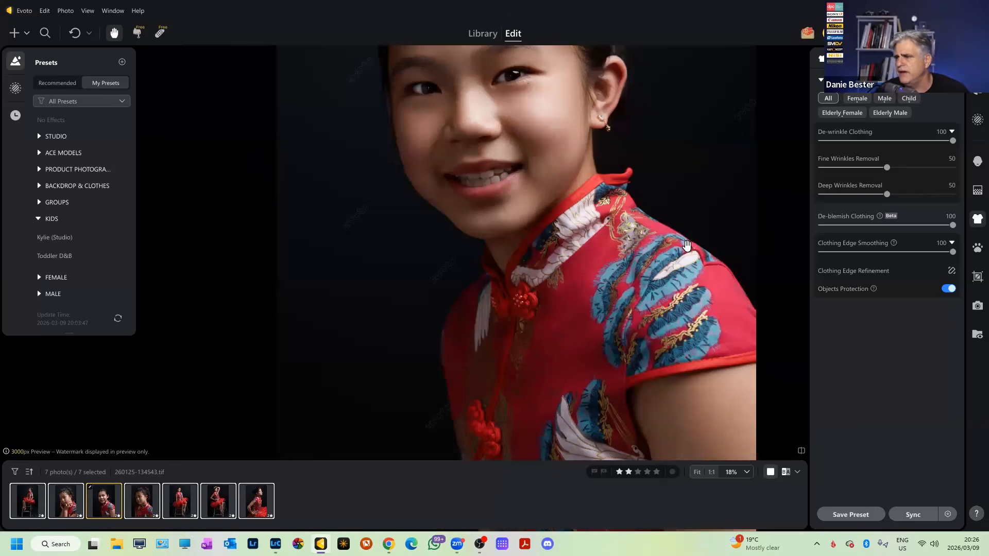
double_click(951, 228)
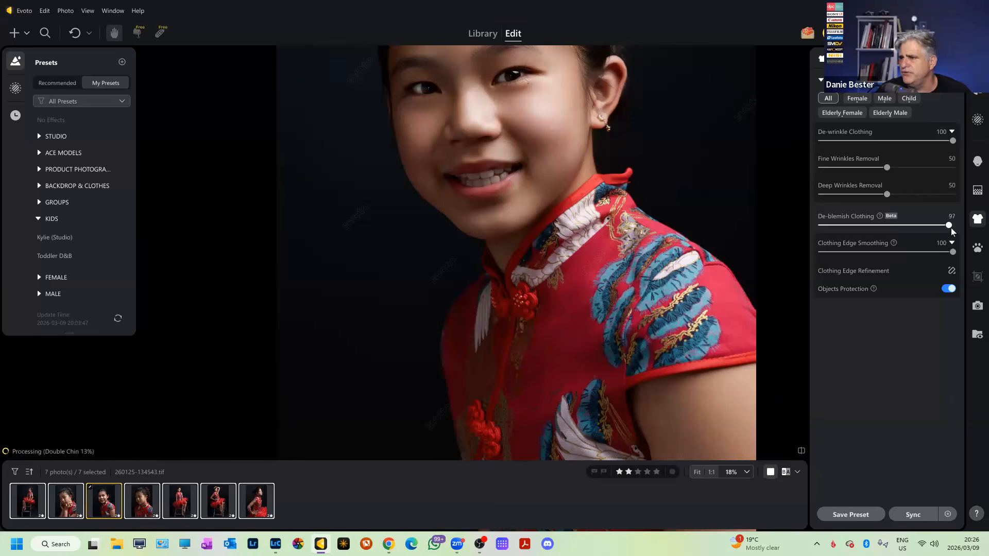
left_click_drag(823, 226, 958, 237)
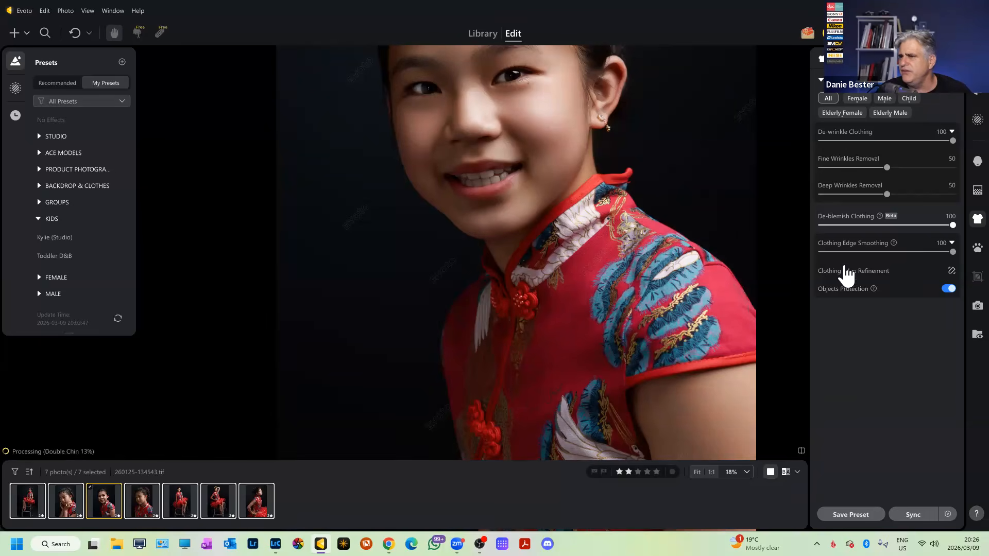
scroll(707, 266, "down", 3)
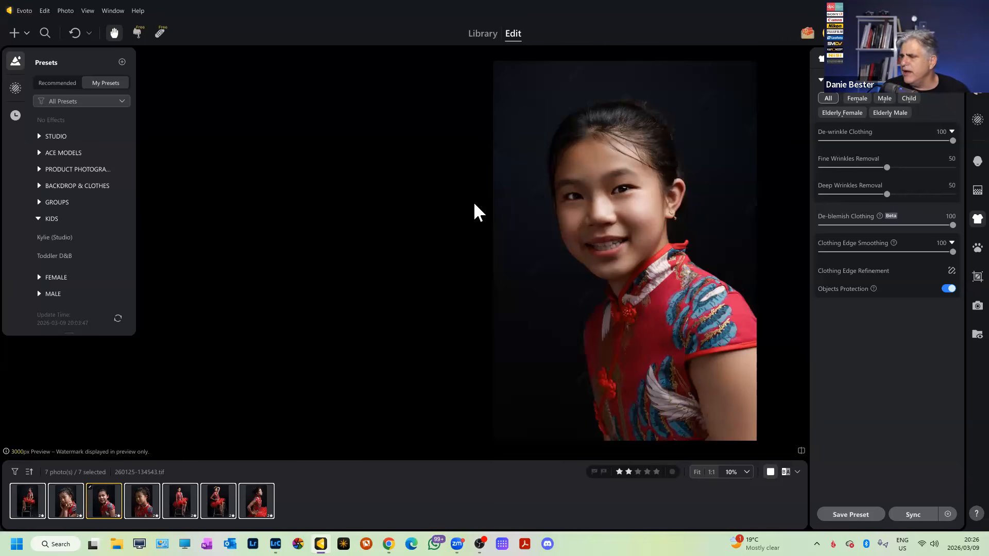
Save the edits as new preset 'Kylie (Workflow)' in group KIDS, type Combination, excluding Pet Retouching.
left_click(848, 516)
left_click(386, 151)
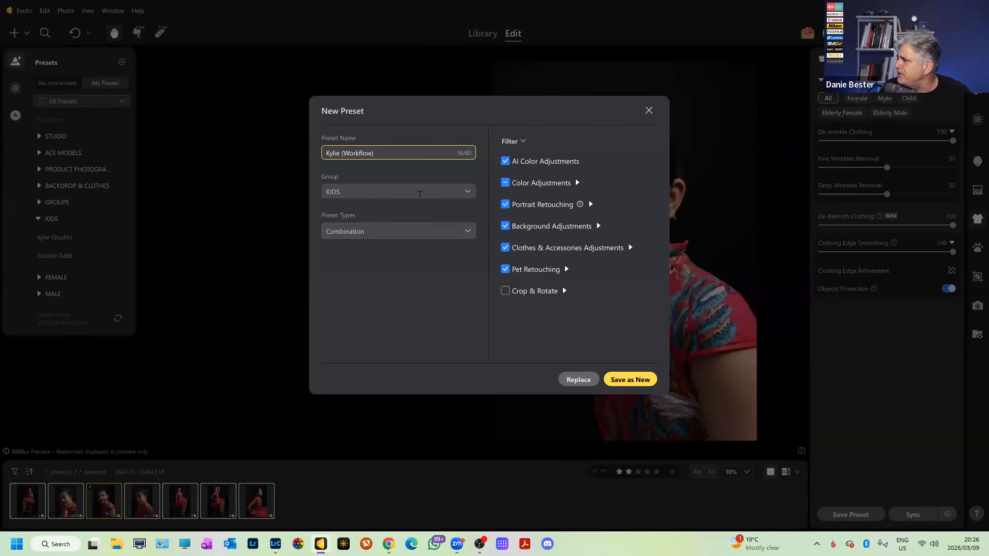
left_click(364, 191)
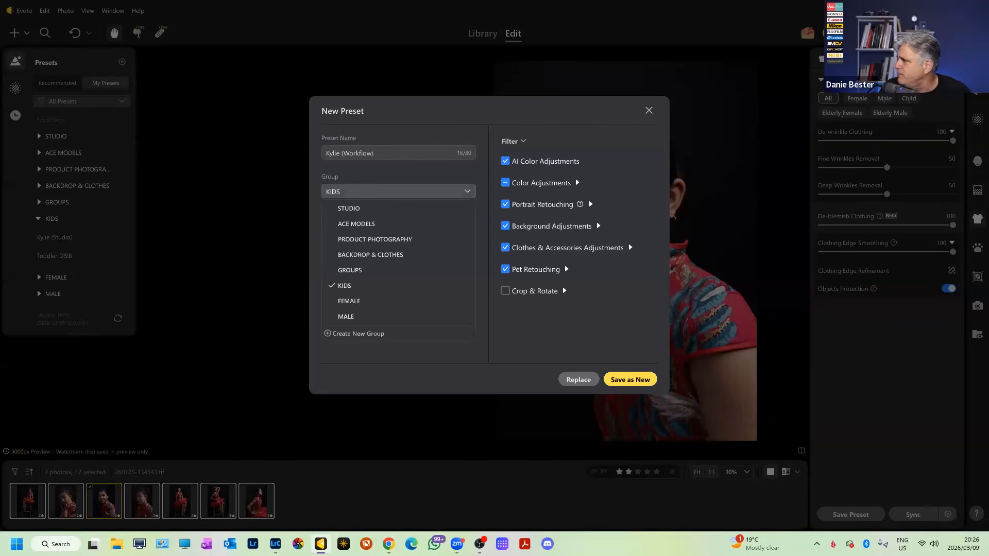
left_click(377, 177)
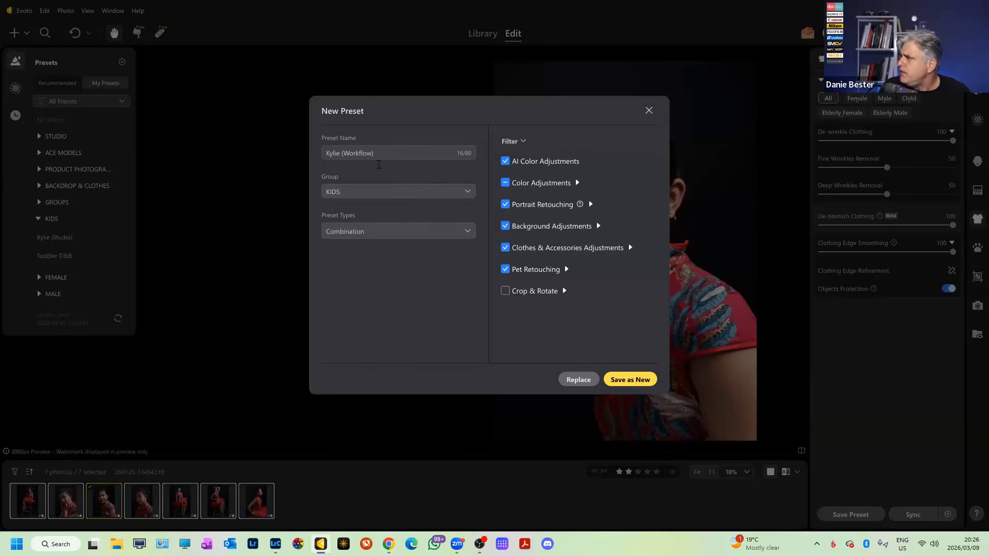
left_click(363, 235)
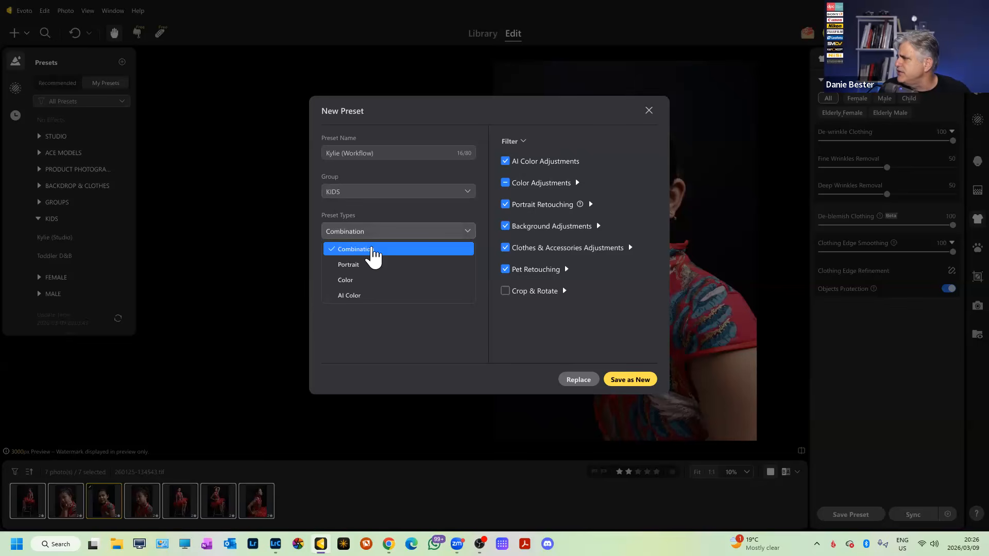
left_click(372, 250)
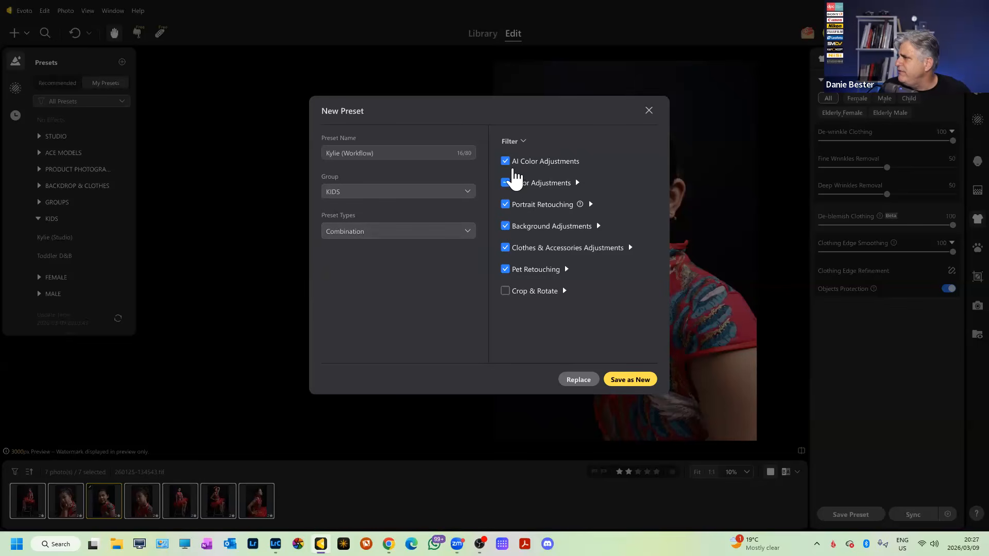
left_click(506, 270)
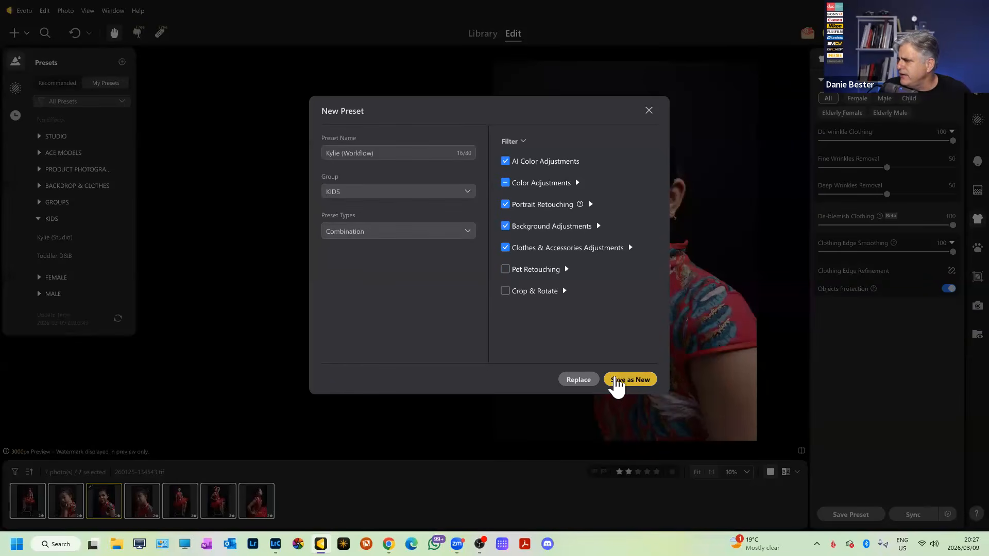
left_click(621, 380)
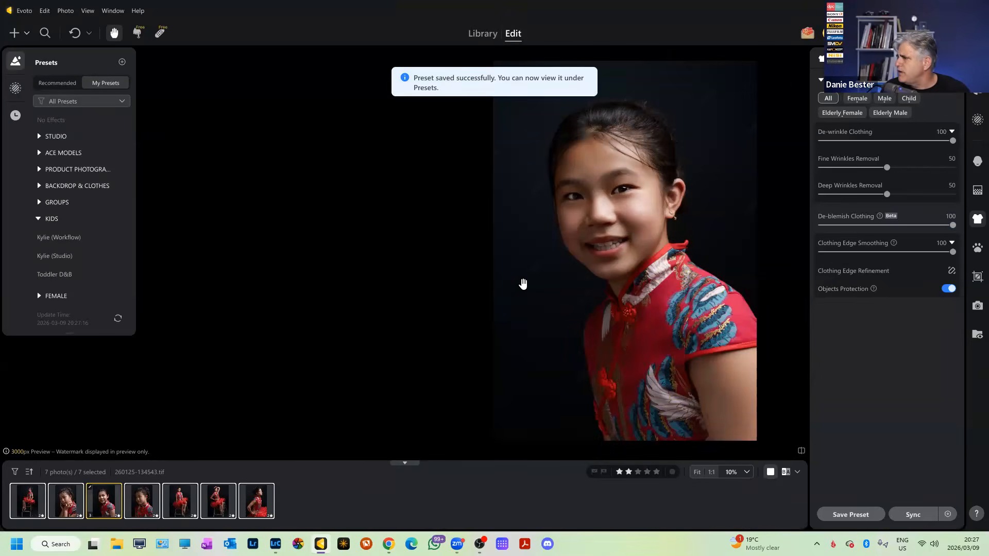
Zoom in and out on the retouched portrait to inspect the clothing retouching.
scroll(611, 250, "up", 4)
scroll(630, 253, "down", 4)
scroll(682, 211, "up", 3)
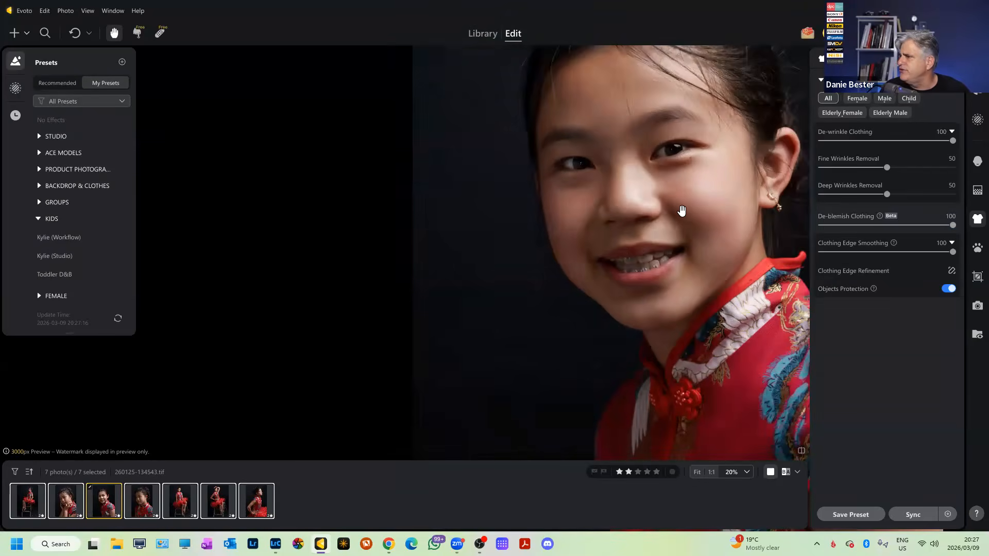
scroll(679, 214, "up", 2)
scroll(675, 216, "down", 4)
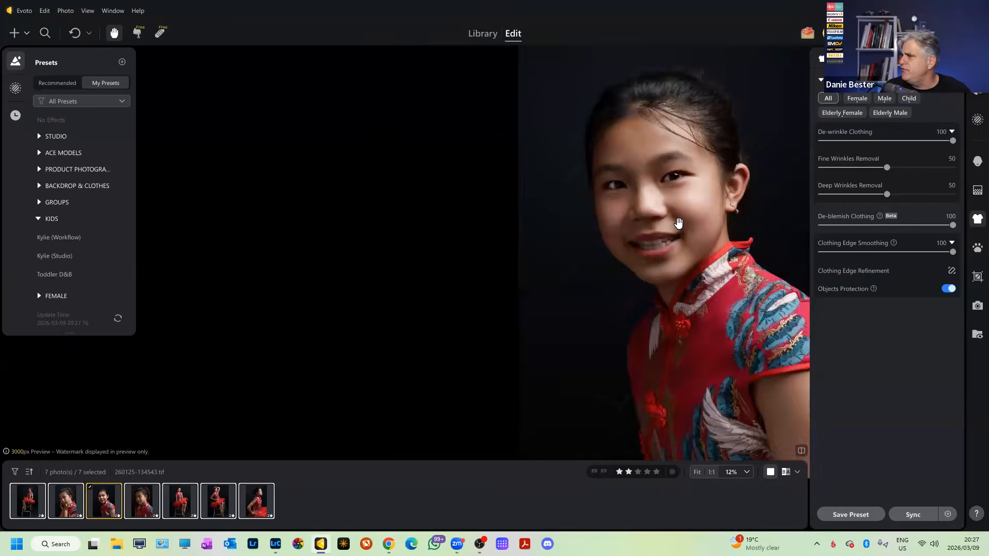
scroll(643, 272, "up", 4)
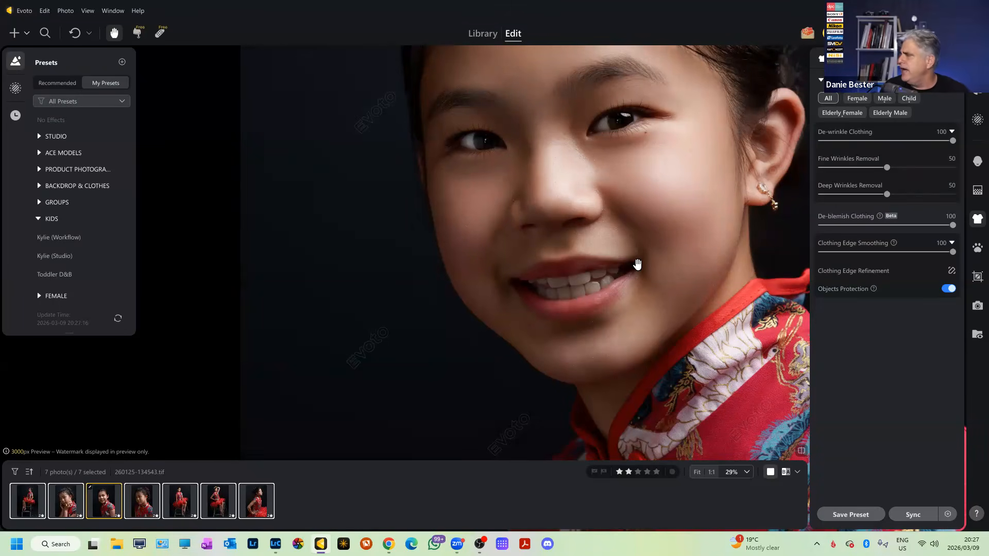
scroll(605, 264, "down", 5)
scroll(614, 250, "up", 4)
scroll(625, 217, "up", 1)
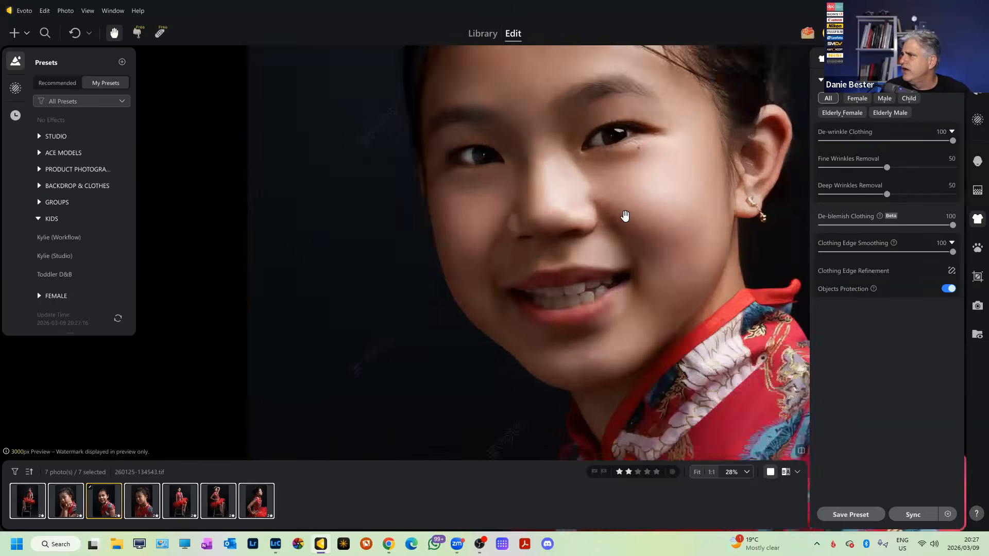
scroll(625, 216, "down", 3)
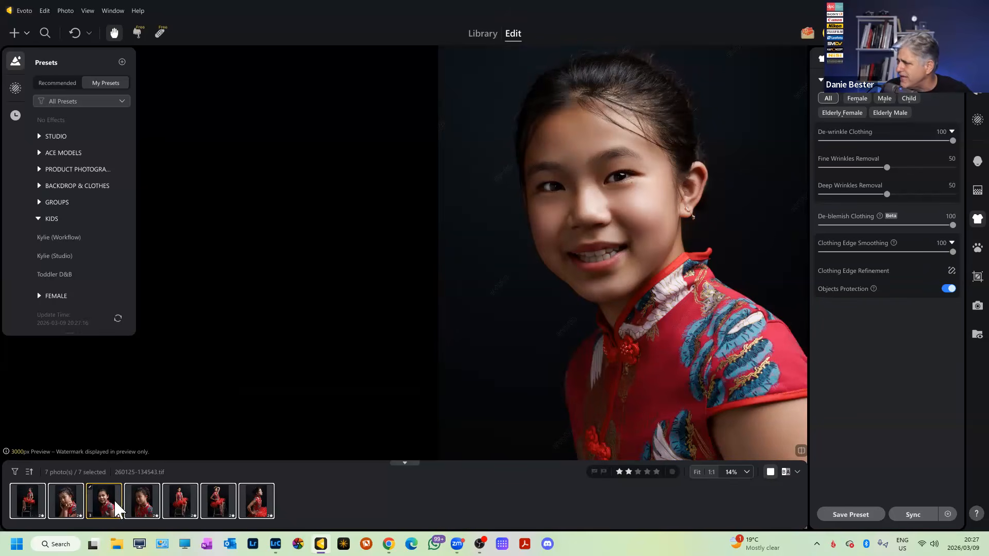
Sync the edits to the other six photos with Pet Retouching unchecked in Sync Settings.
left_click(915, 515)
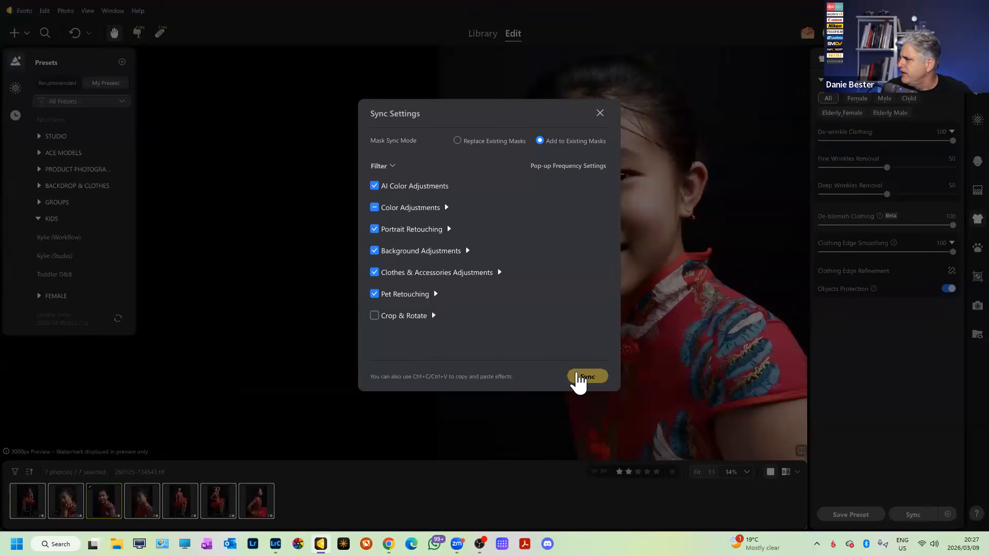
left_click(436, 294)
left_click(375, 280)
left_click(577, 381)
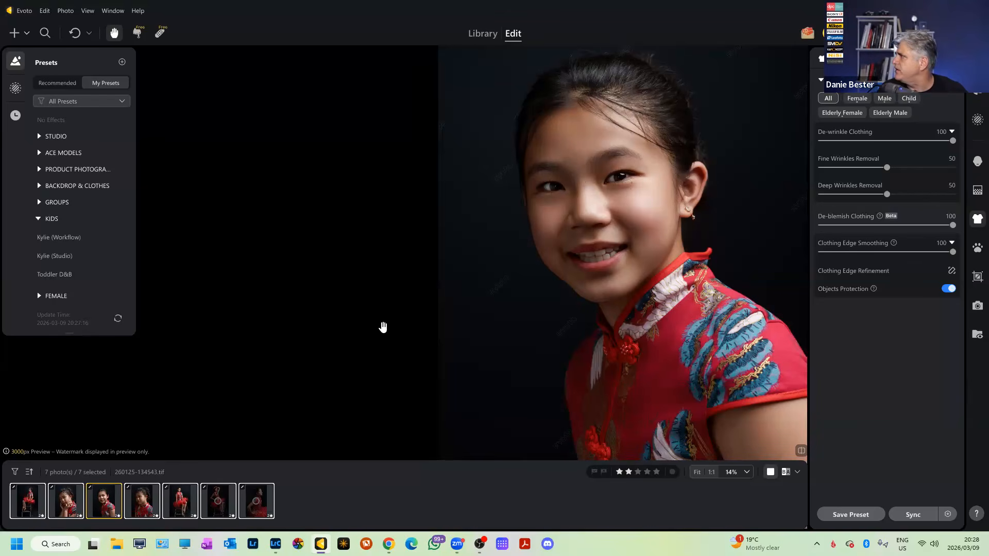
left_click(497, 49)
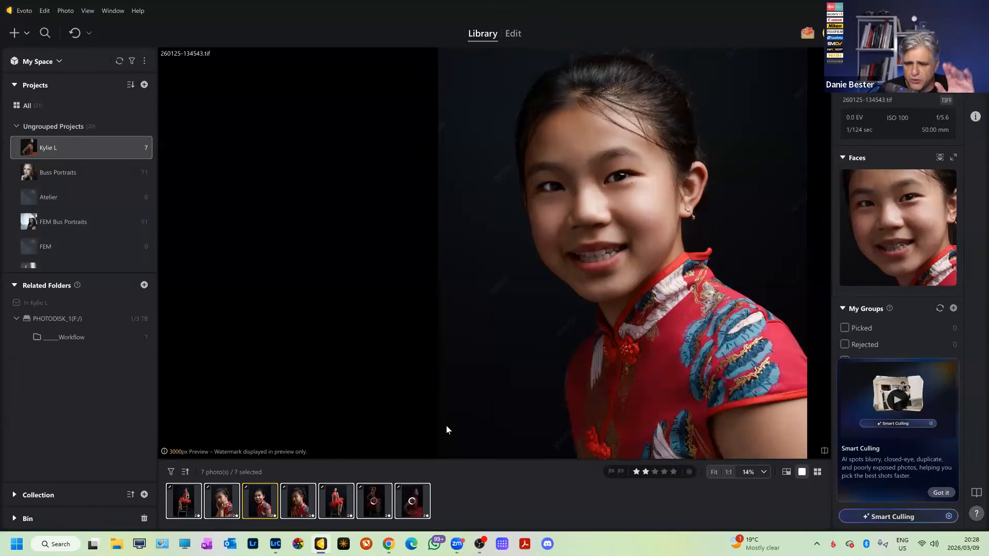
left_click(401, 505)
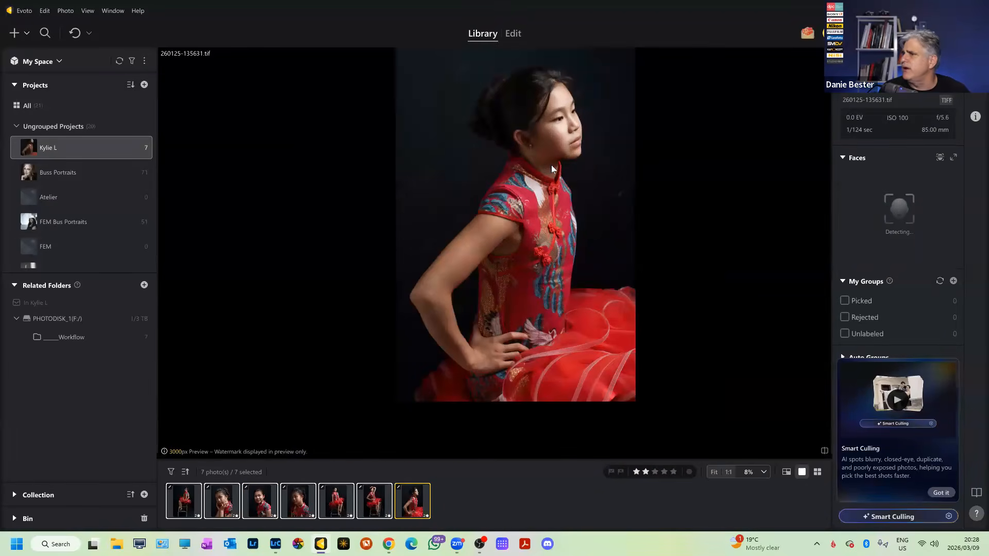
left_click(519, 41)
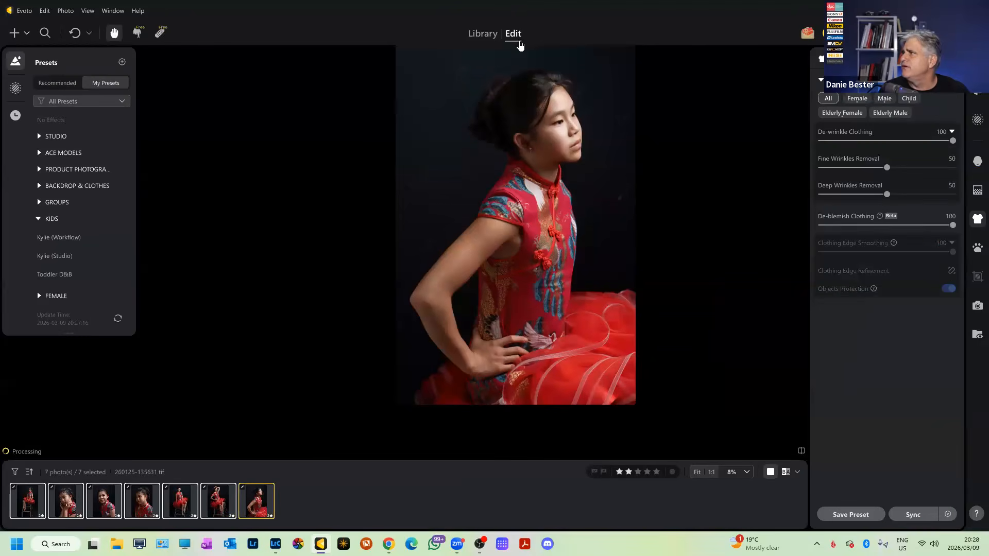
left_click(977, 190)
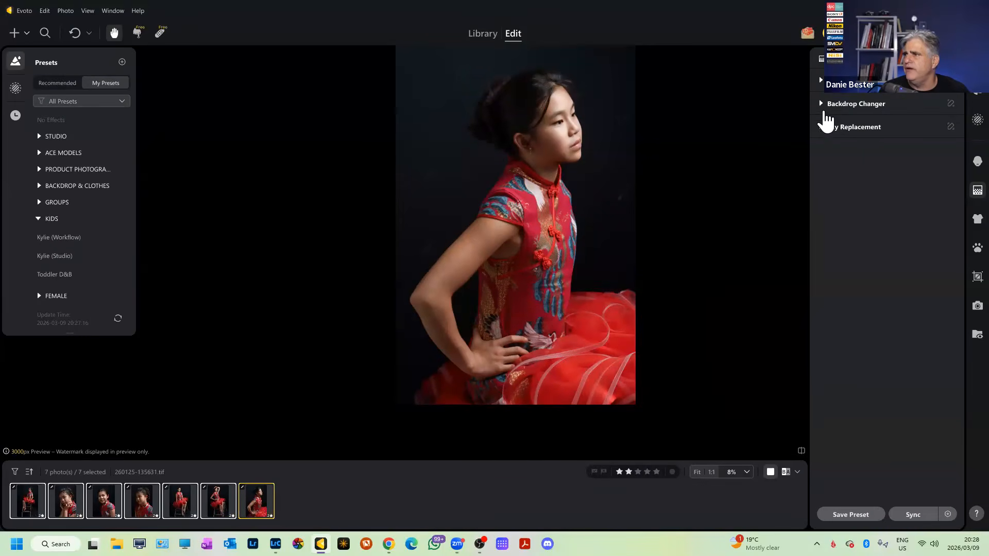
left_click(825, 106)
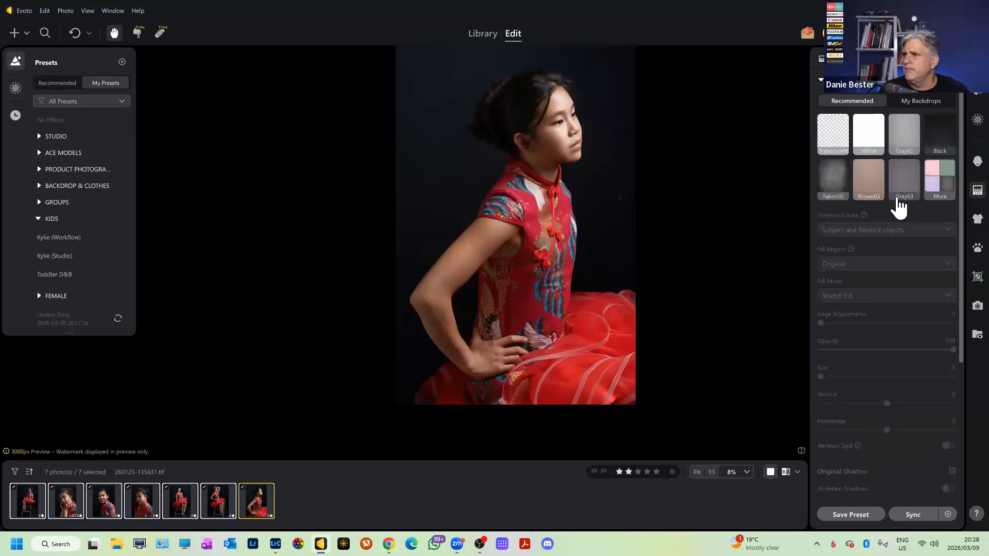
left_click(869, 183)
scroll(592, 197, "up", 1)
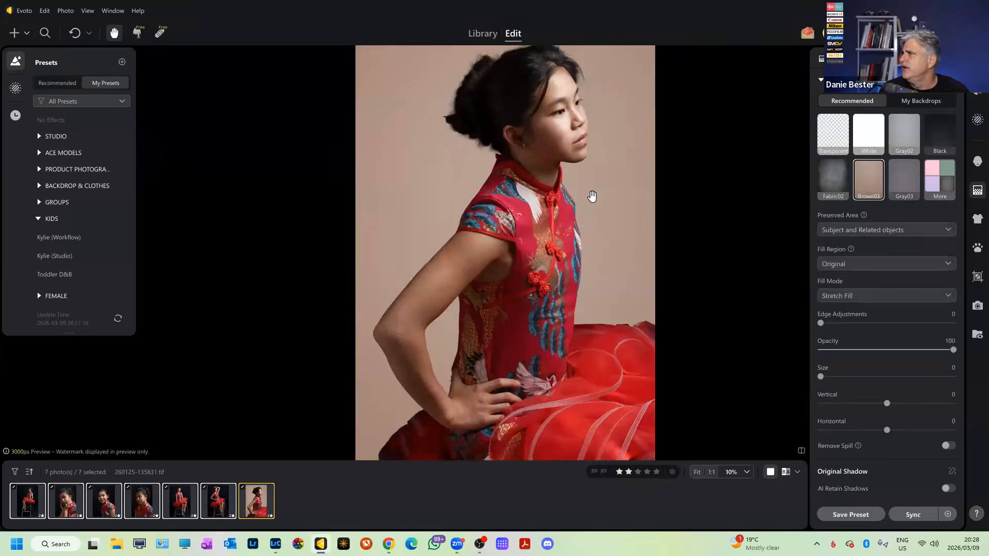
scroll(592, 197, "up", 4)
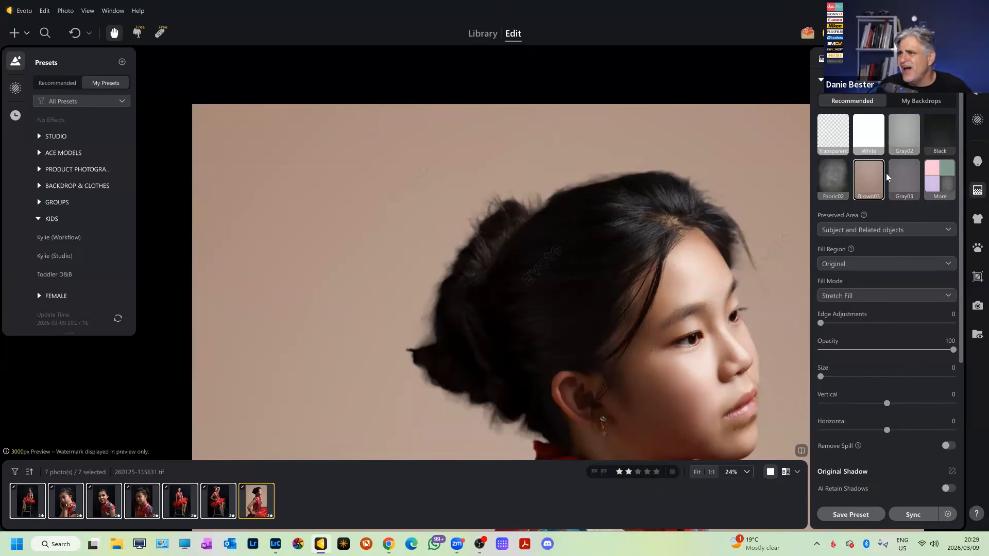
mouse_move(951, 350)
left_mouse_down()
mouse_move(842, 353)
mouse_move(955, 353)
left_mouse_up()
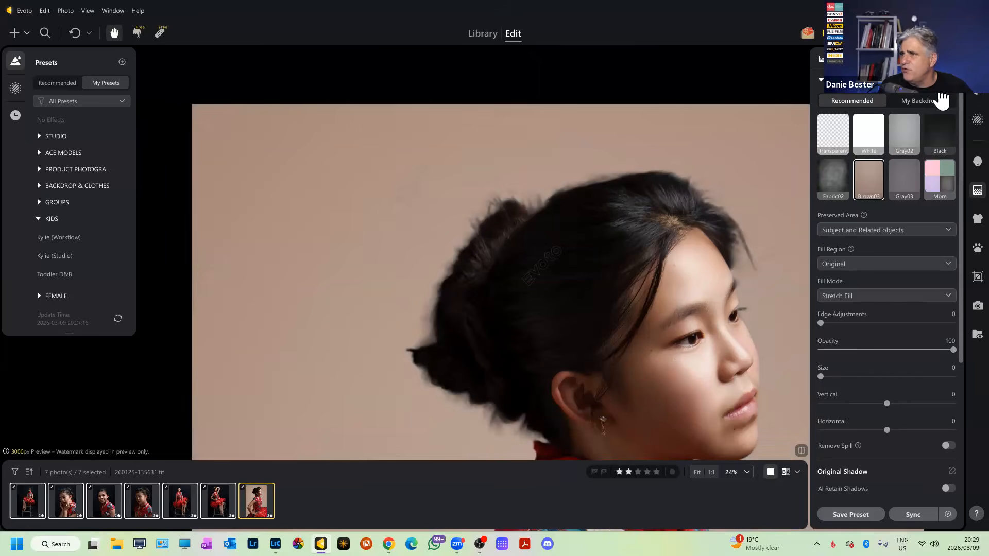
left_click(952, 81)
left_click(822, 81)
scroll(590, 199, "up", 3)
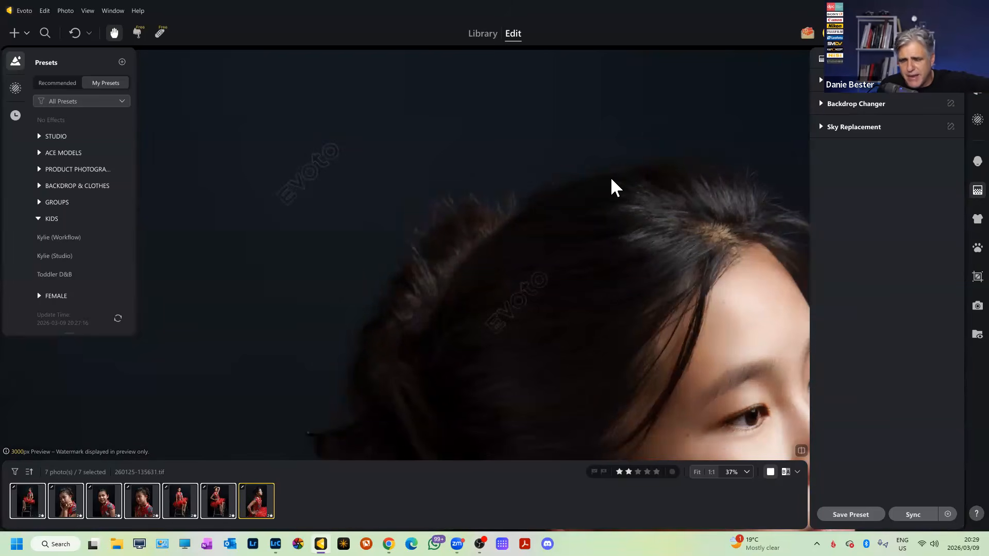
scroll(648, 176, "down", 4)
scroll(670, 139, "down", 3)
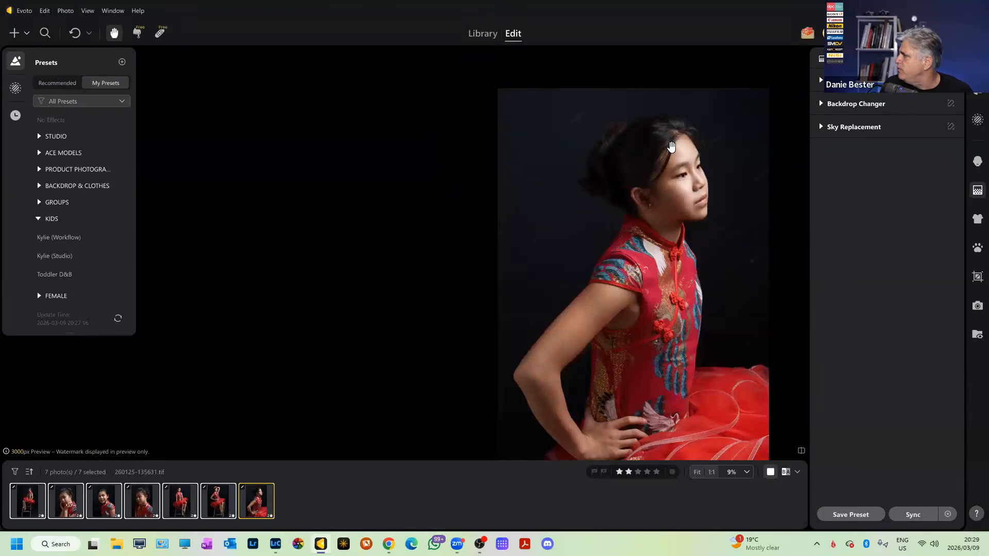
left_click(479, 36)
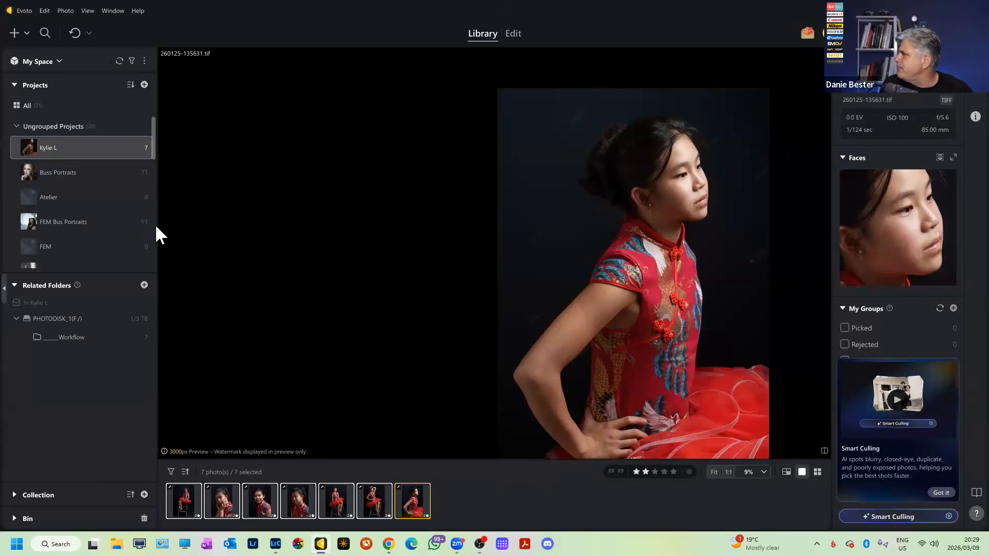
left_click(66, 172)
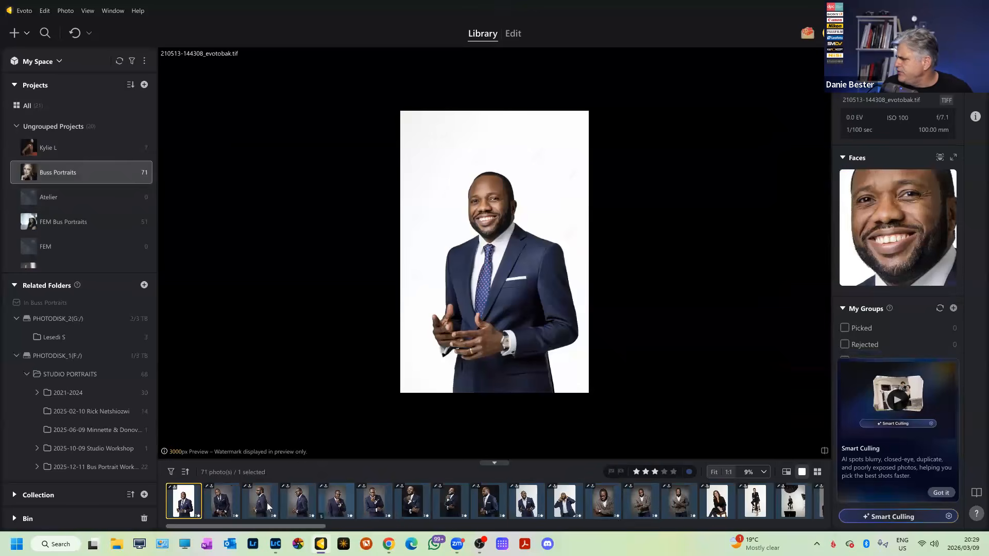
left_click(374, 502)
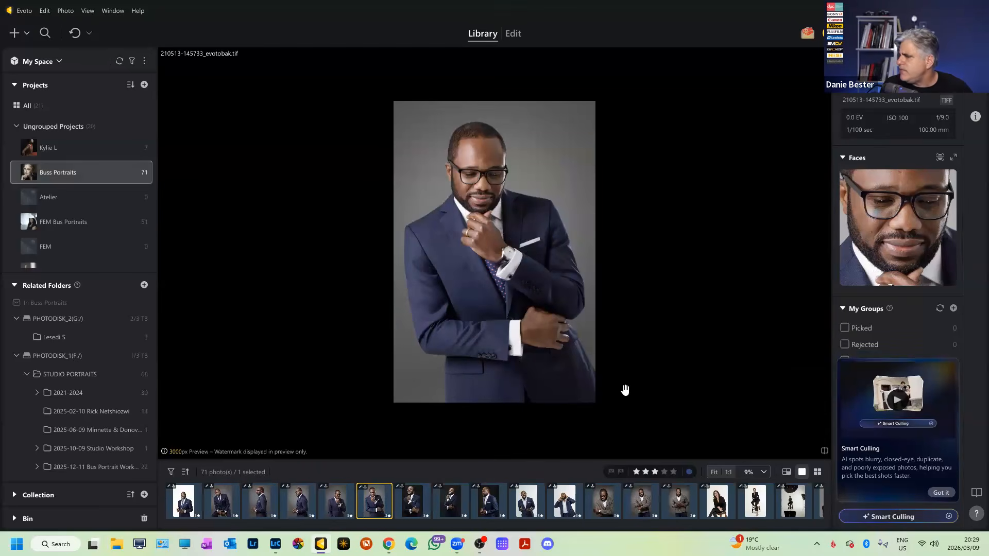
scroll(639, 501, "down", 5)
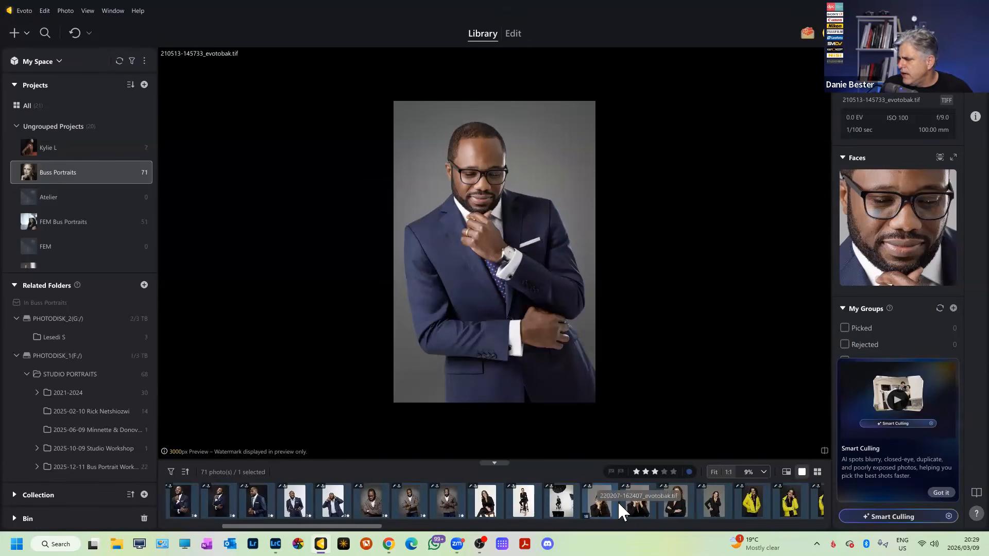
left_click(617, 501)
scroll(486, 242, "up", 3)
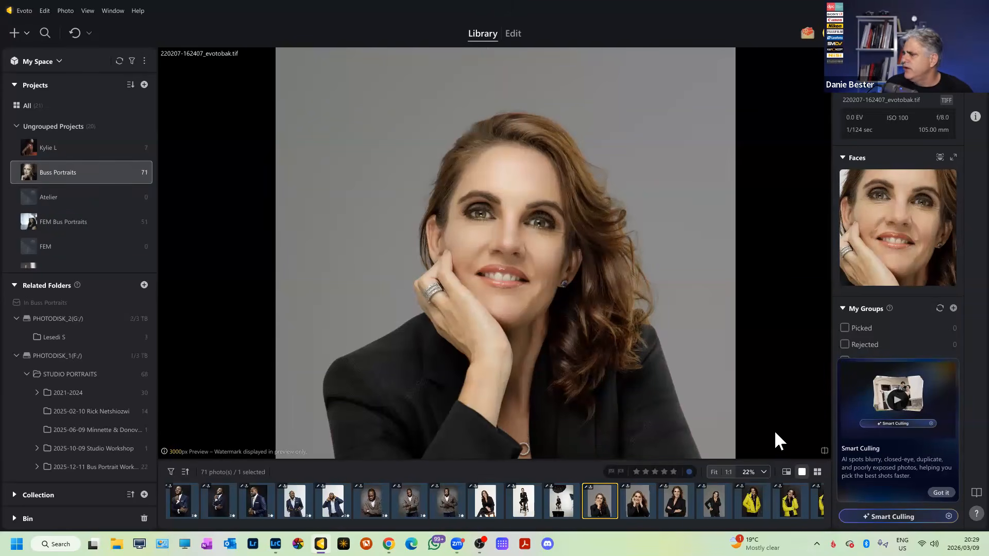
left_click(513, 34)
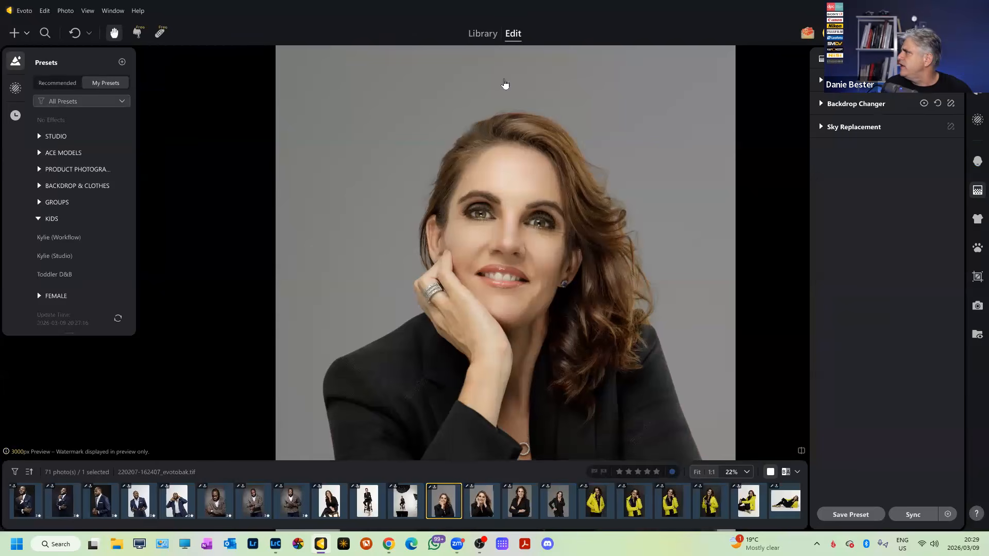
Expand the FEMALE preset group and browse its presets.
left_click(42, 296)
scroll(42, 295, "down", 2)
scroll(44, 301, "down", 3)
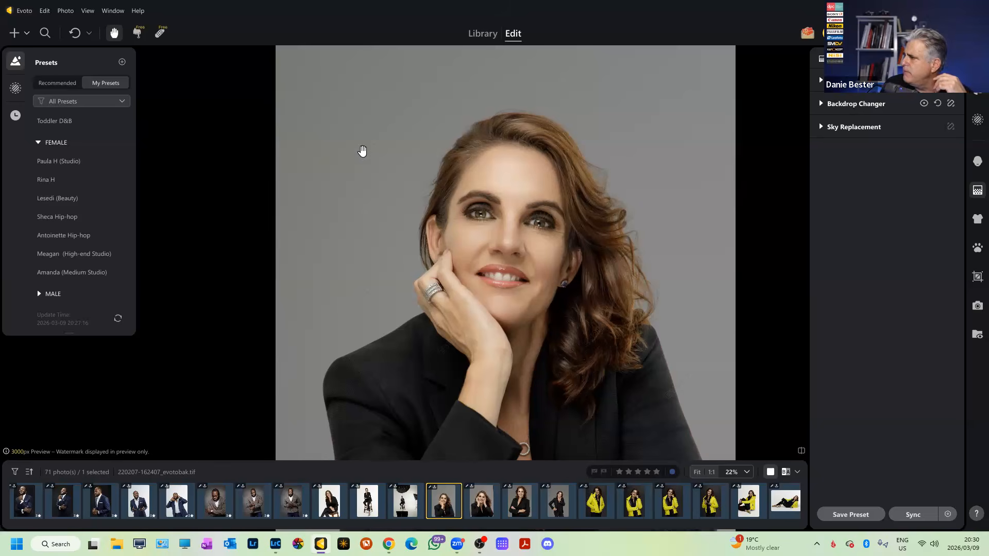
scroll(548, 129, "down", 2)
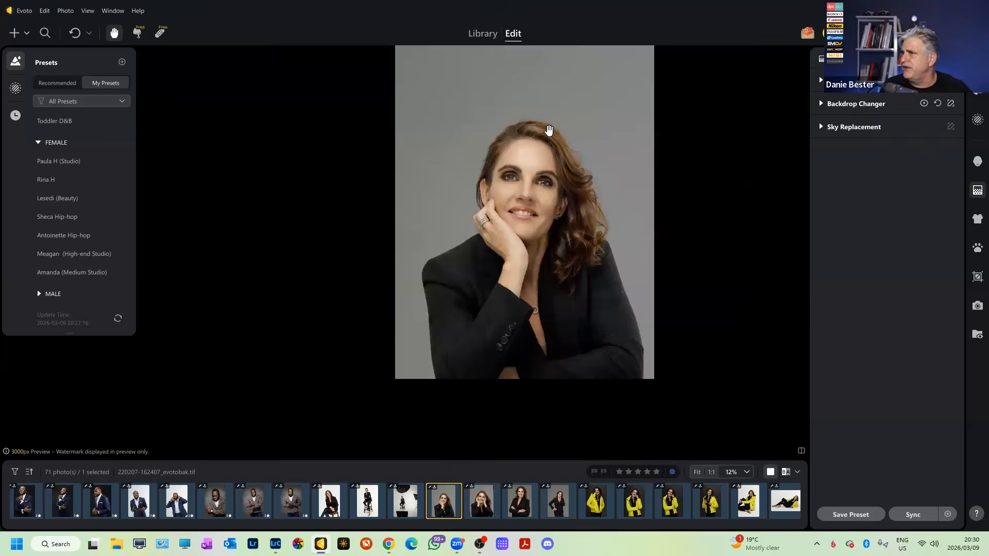
scroll(549, 131, "up", 1)
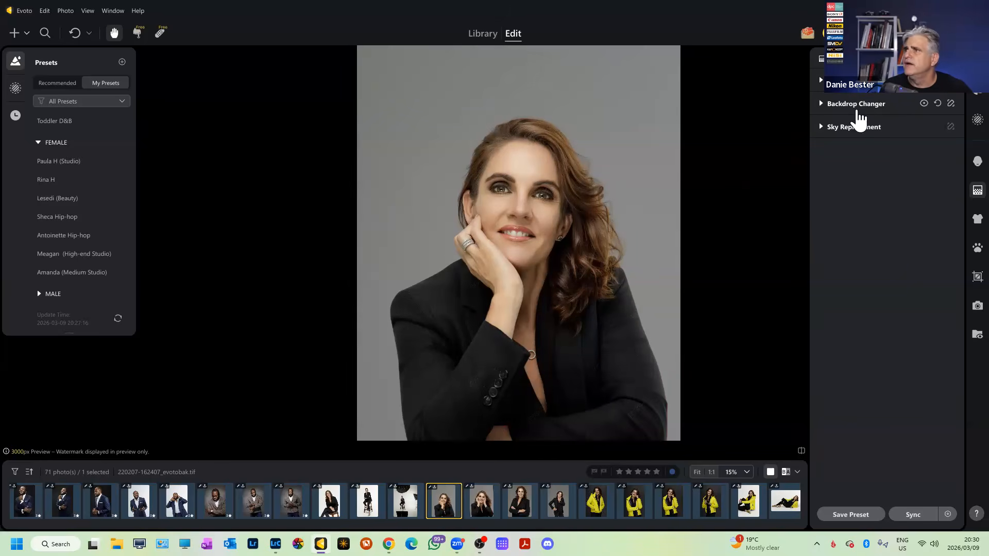
Show the face retouching sections with Blemish Removal collapsed, then open and close Sync Settings.
left_click(976, 160)
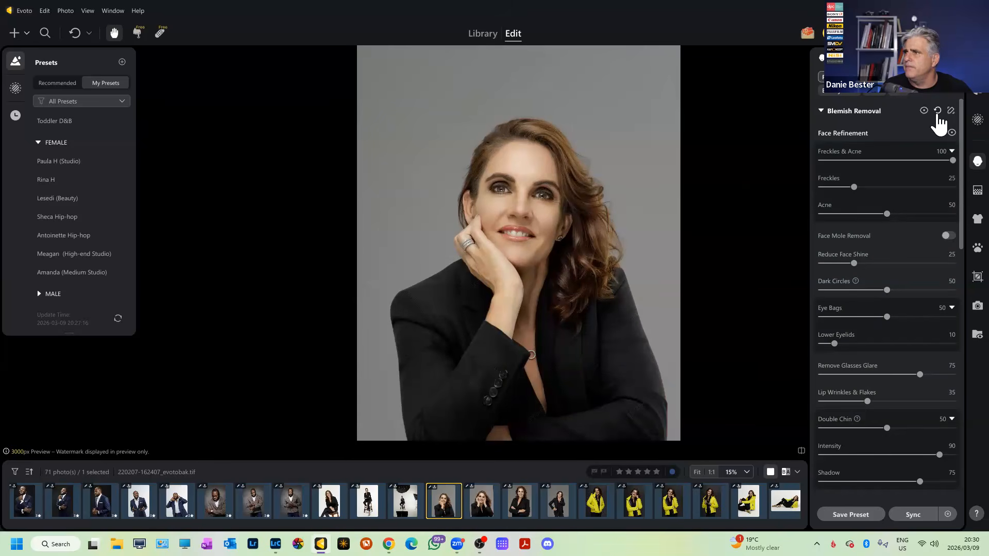
left_click(829, 115)
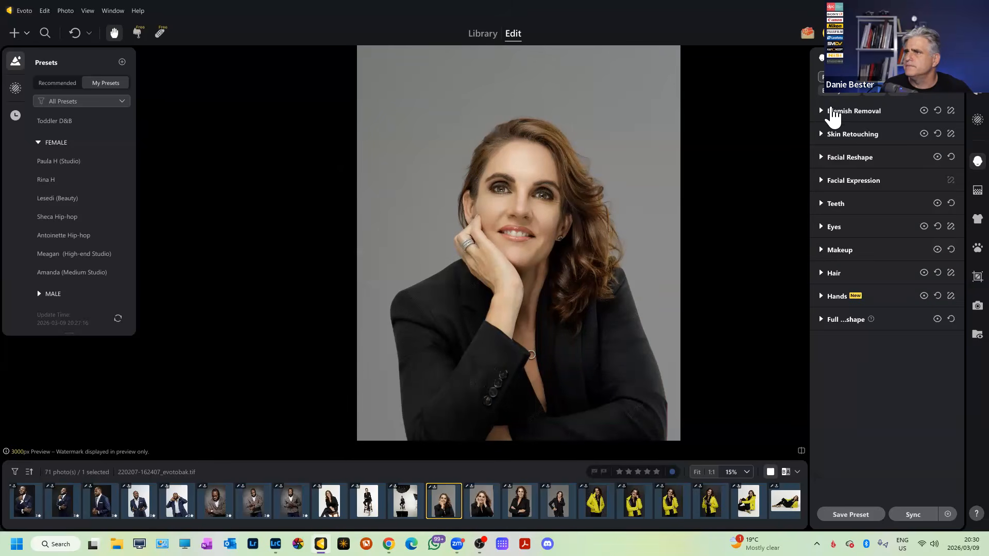
left_click(889, 515)
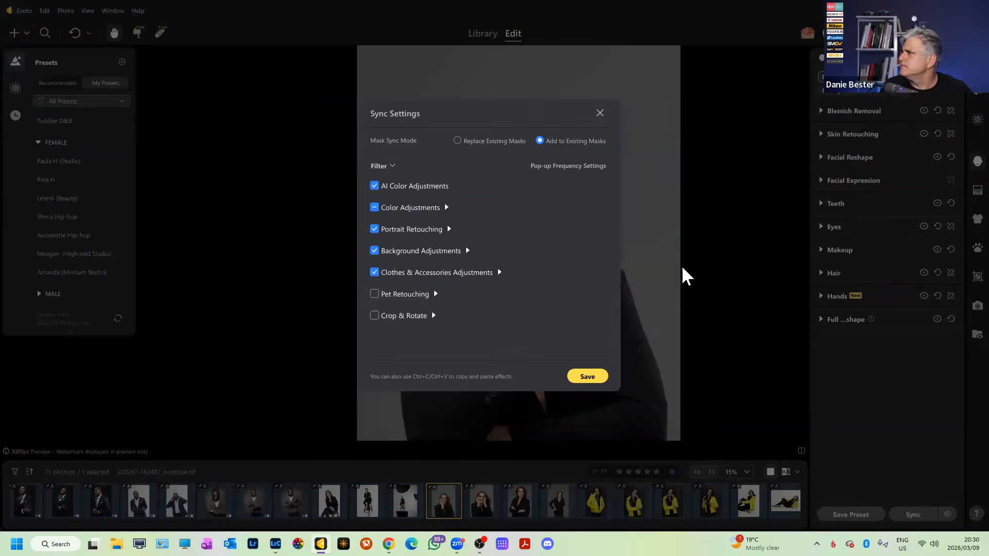
left_click(599, 113)
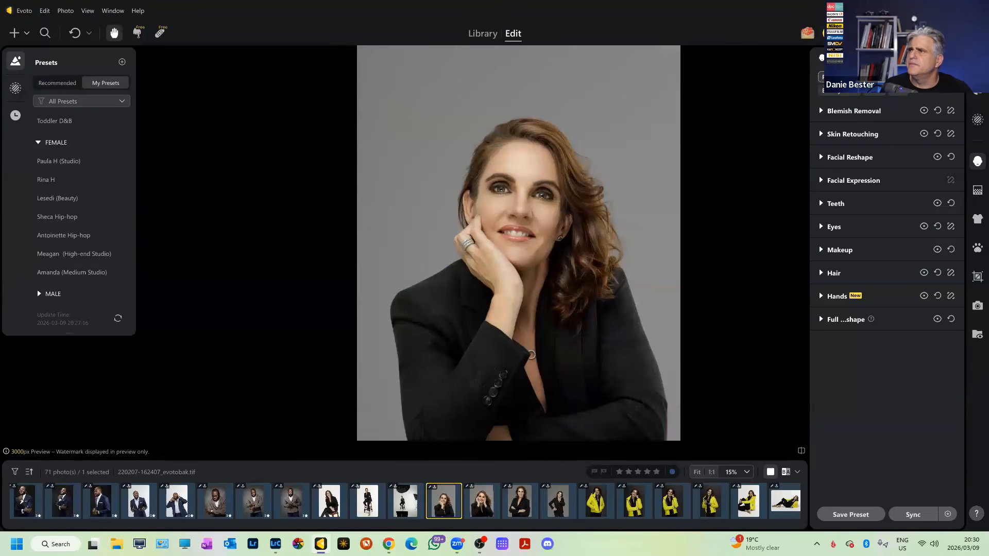
Reset Blemish Removal and Skin Retouching, hide the Teeth edits, and dismiss the comparison tip.
left_click(938, 110)
left_click(938, 134)
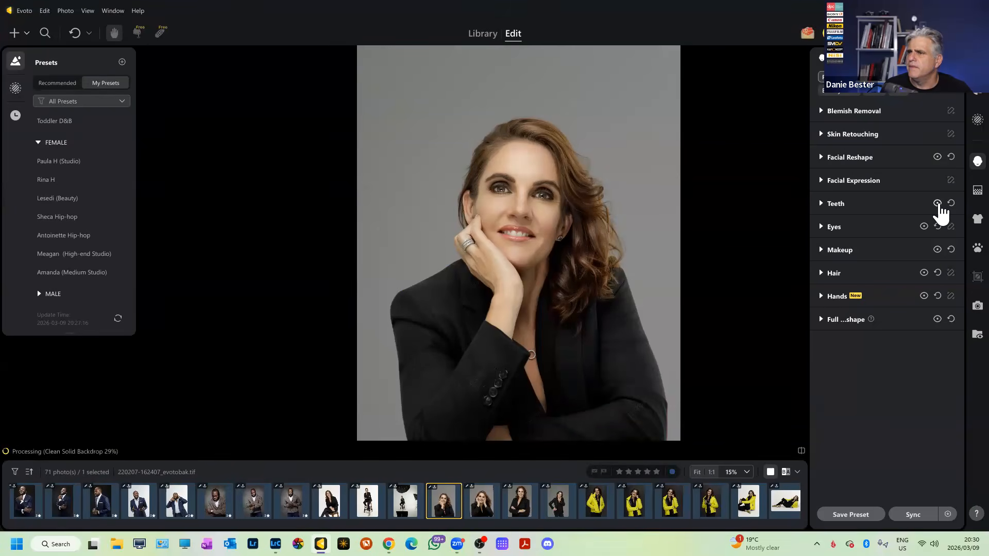
left_click(938, 204)
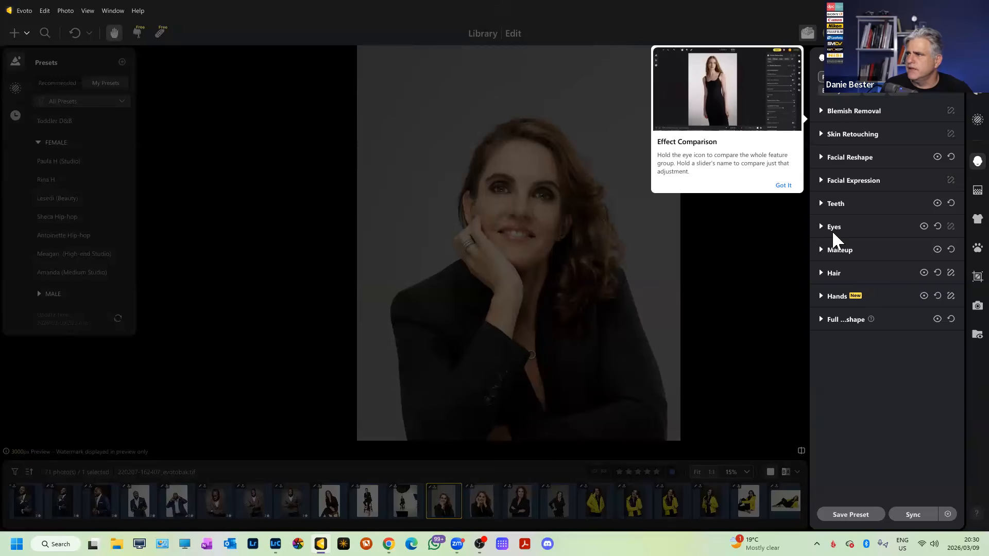
left_click(784, 186)
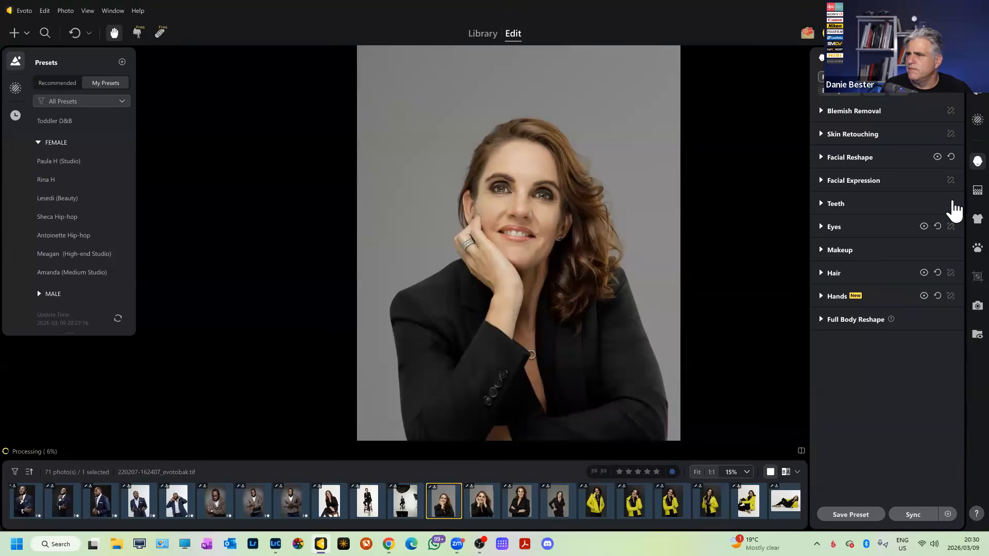
Zoom in and out on the woman's portrait to inspect the result.
scroll(545, 222, "up", 3)
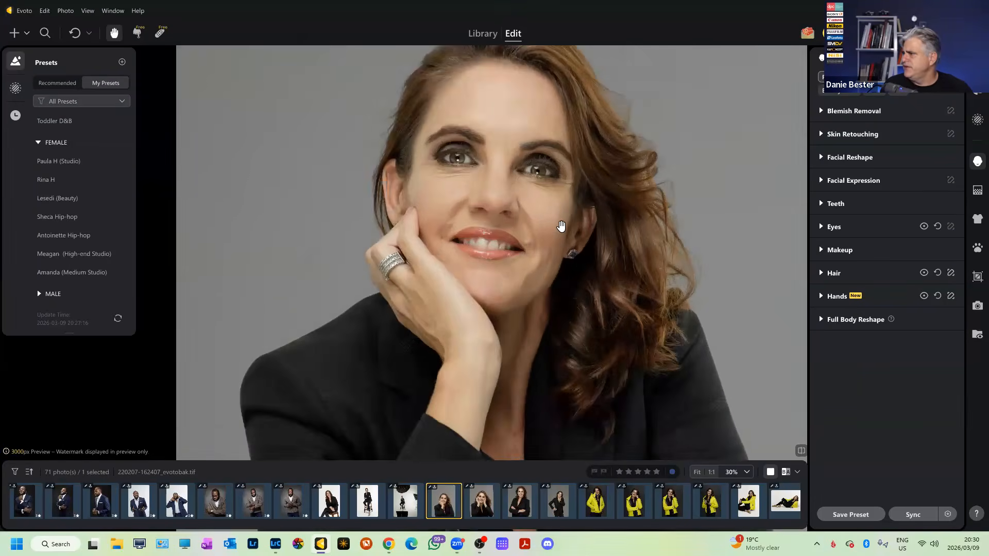
scroll(561, 224, "down", 5)
scroll(560, 226, "up", 3)
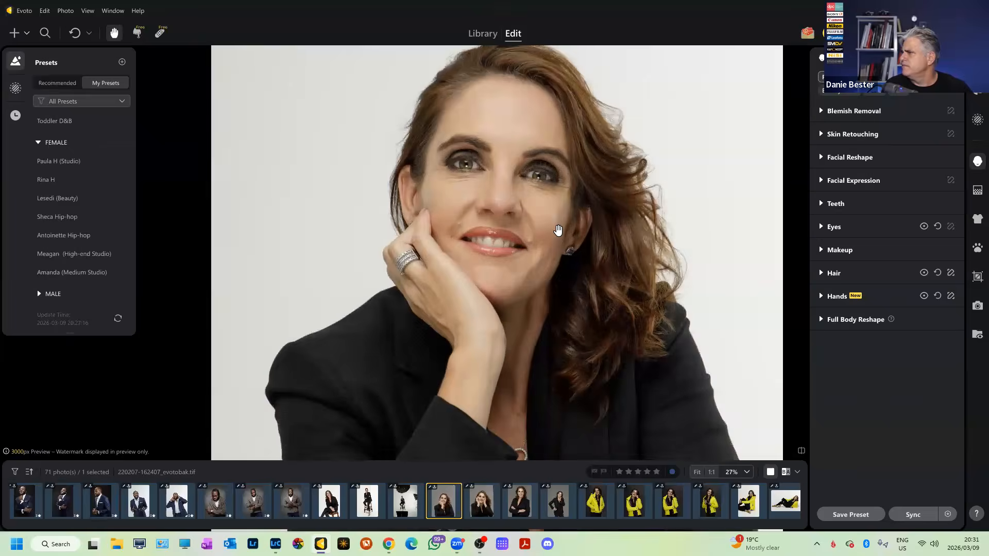
scroll(559, 229, "down", 2)
scroll(558, 229, "down", 2)
scroll(557, 233, "up", 4)
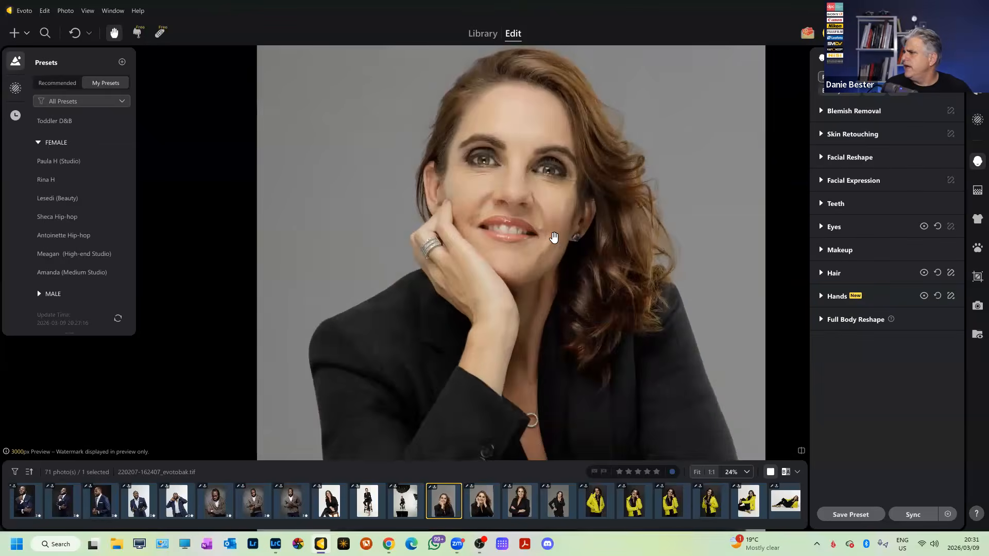
scroll(552, 239, "down", 3)
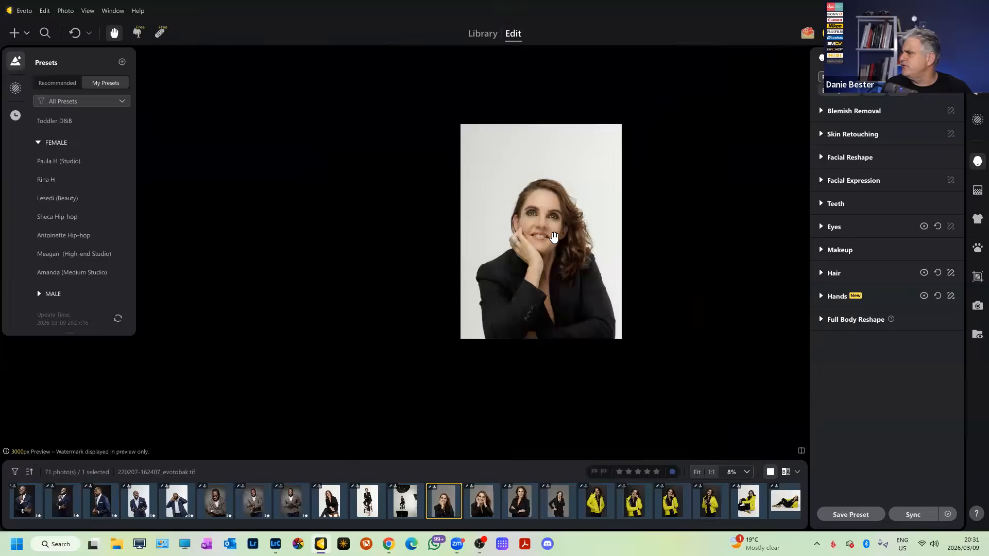
scroll(496, 306, "up", 2)
scroll(495, 306, "up", 2)
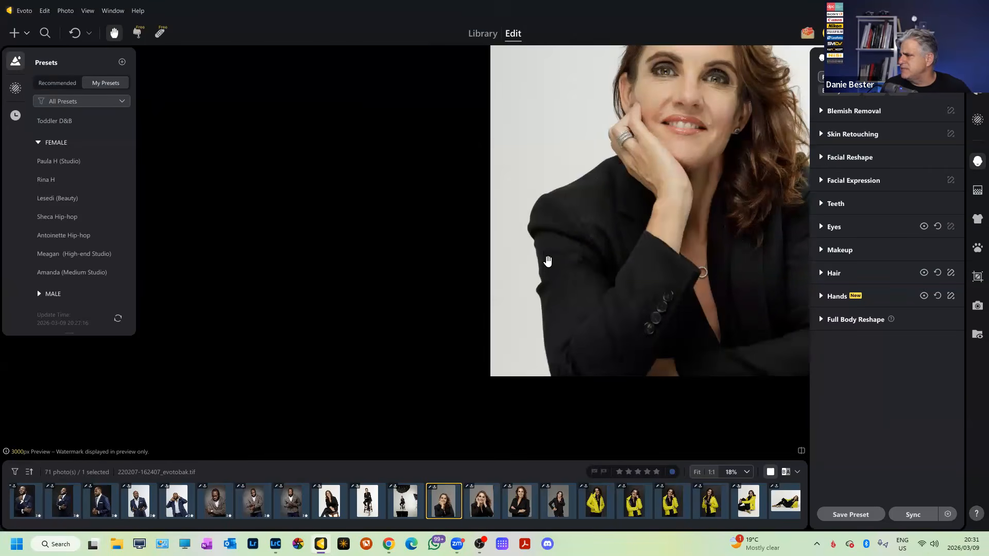
scroll(547, 309, "up", 2)
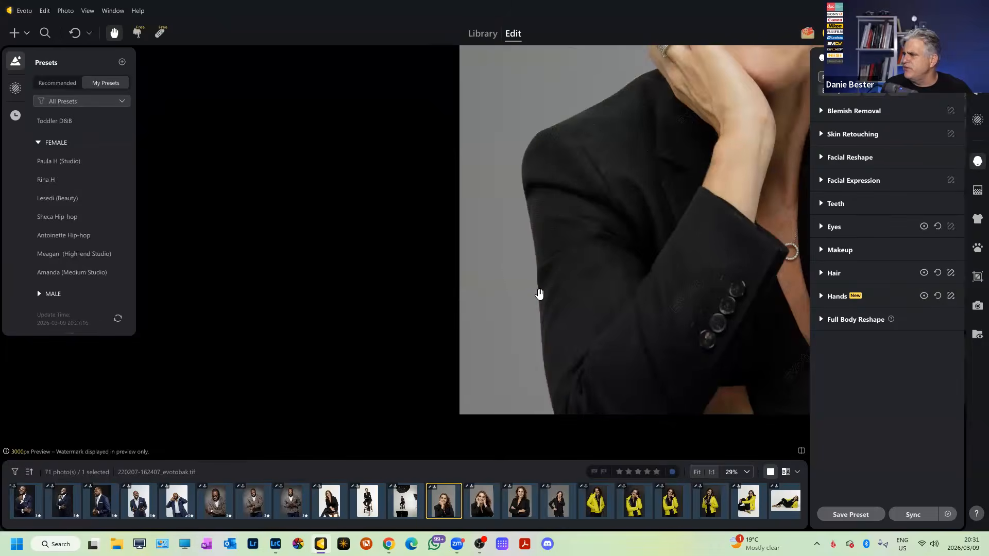
scroll(539, 294, "down", 3)
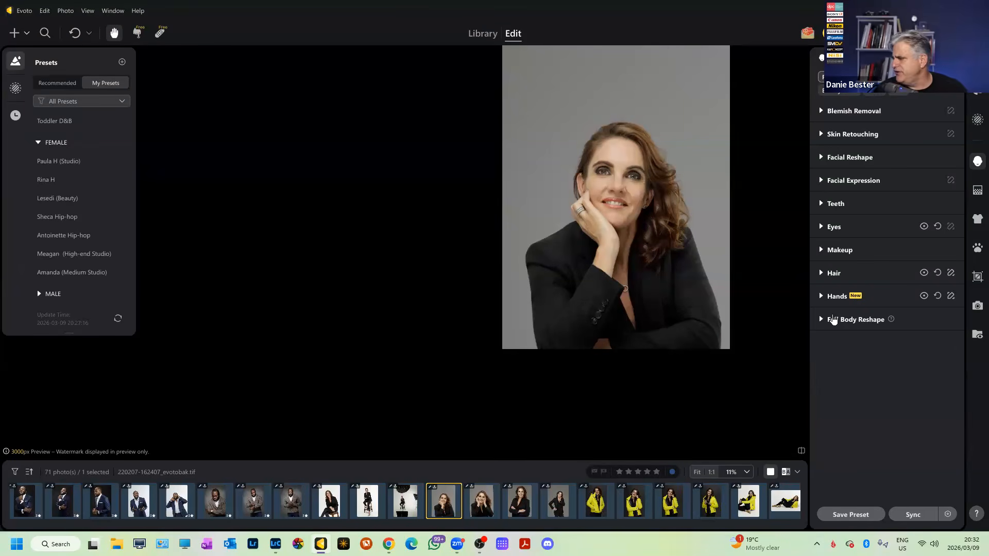
left_click(474, 504)
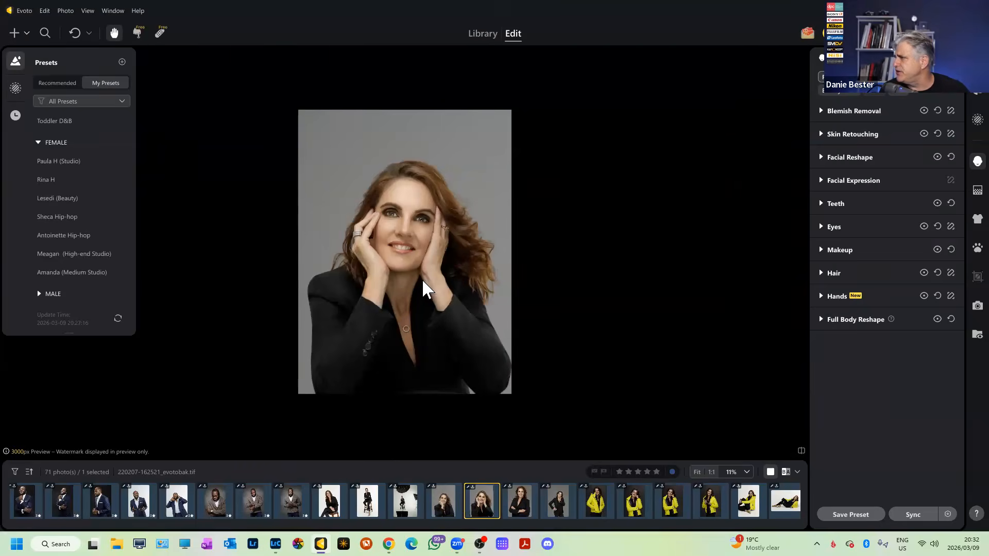
scroll(567, 327, "up", 5)
scroll(548, 267, "down", 5)
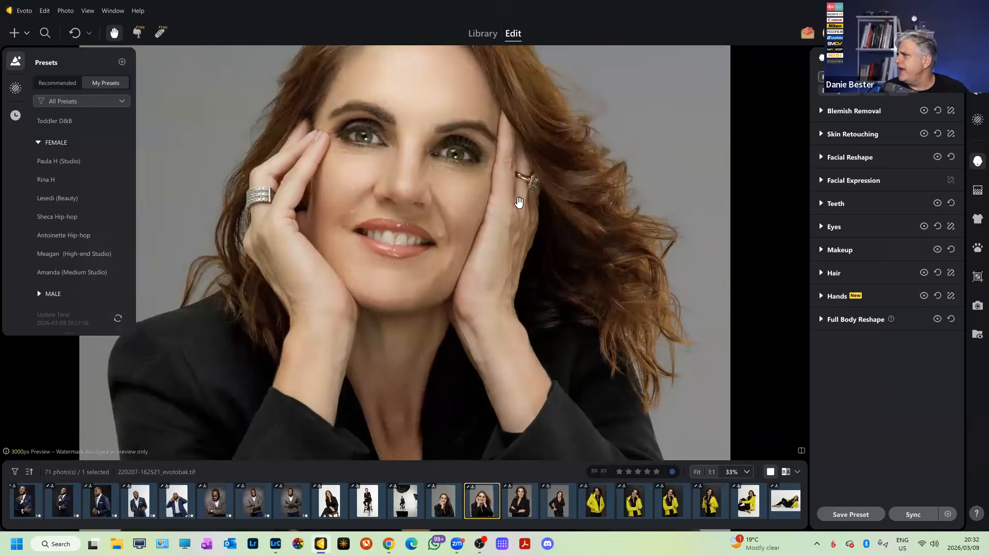
scroll(510, 230, "up", 4)
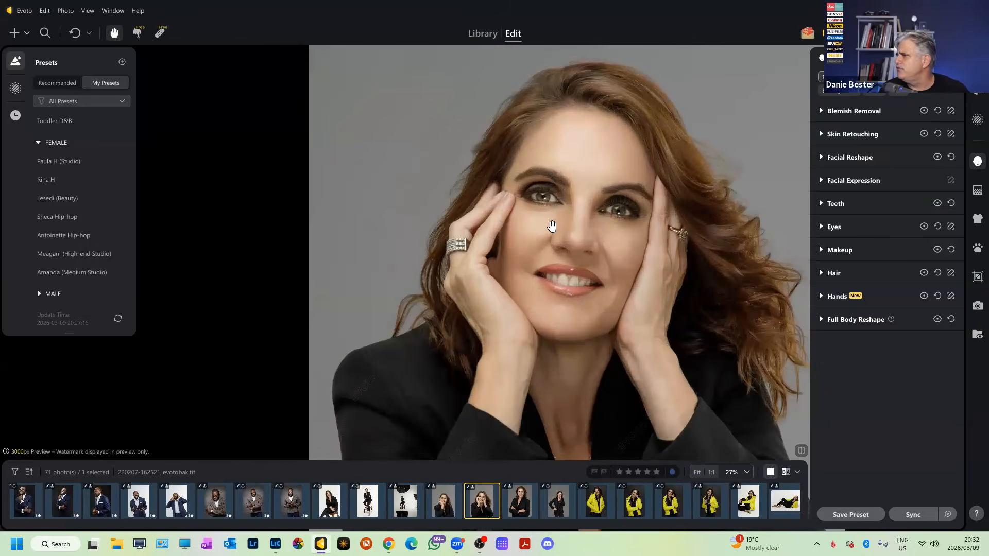
Toggle before/after with the backslash key to compare the retouched face, ending on the edited version.
key("backslash")
key("backslash")
key("backslash")
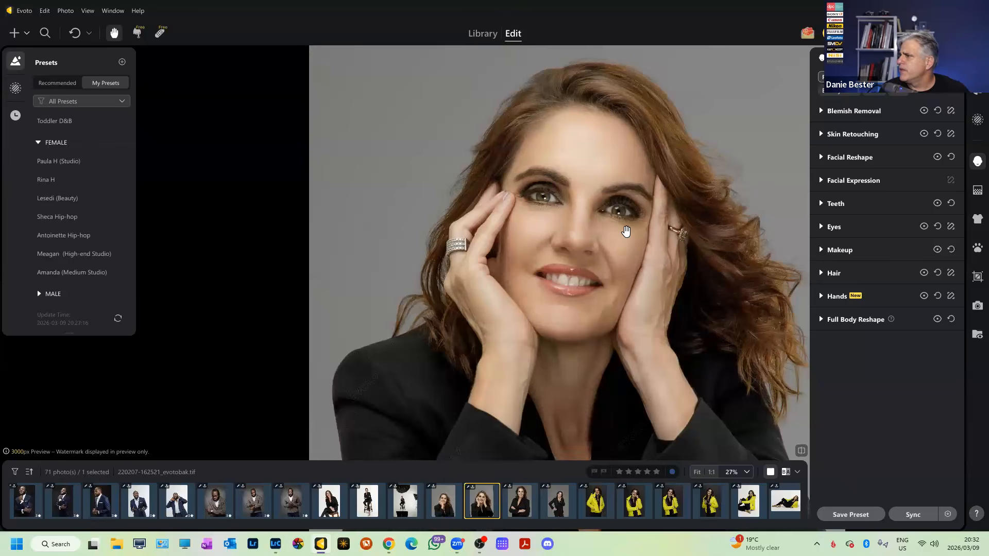
key("backslash")
scroll(625, 227, "up", 1)
key("backslash")
key("backslash")
key("backslash")
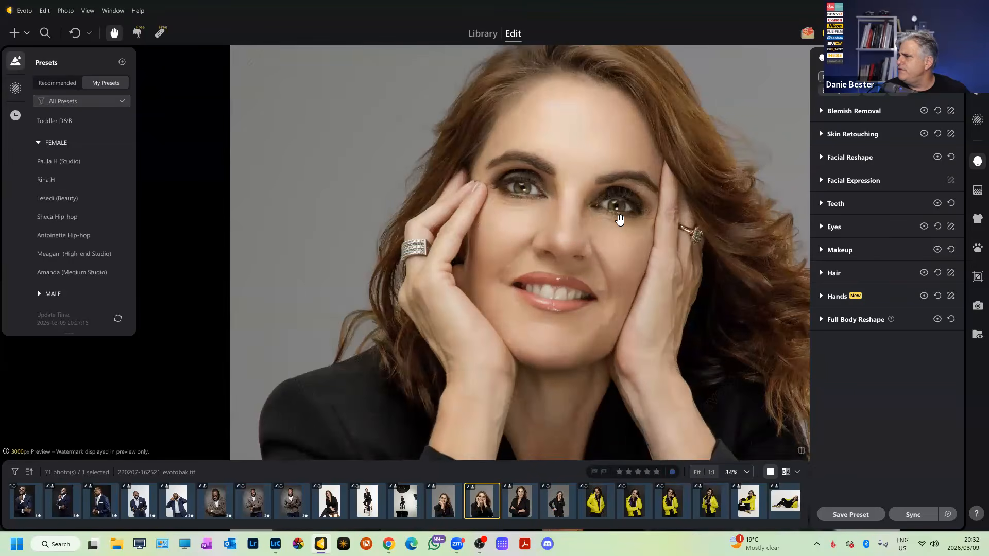
key("backslash")
key("backslash")
key("backslash")
scroll(618, 221, "up", 1)
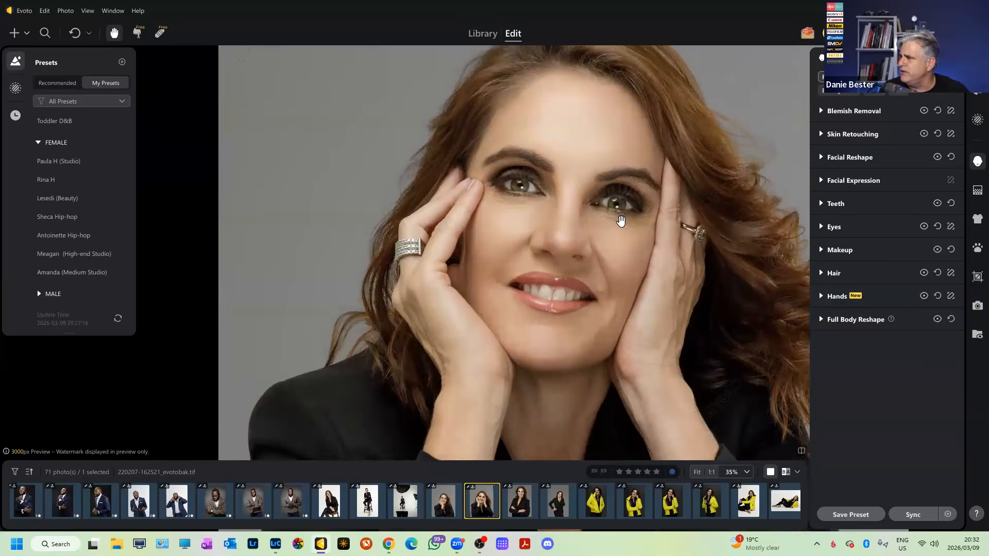
scroll(621, 221, "up", 1)
key("backslash")
key("backslash")
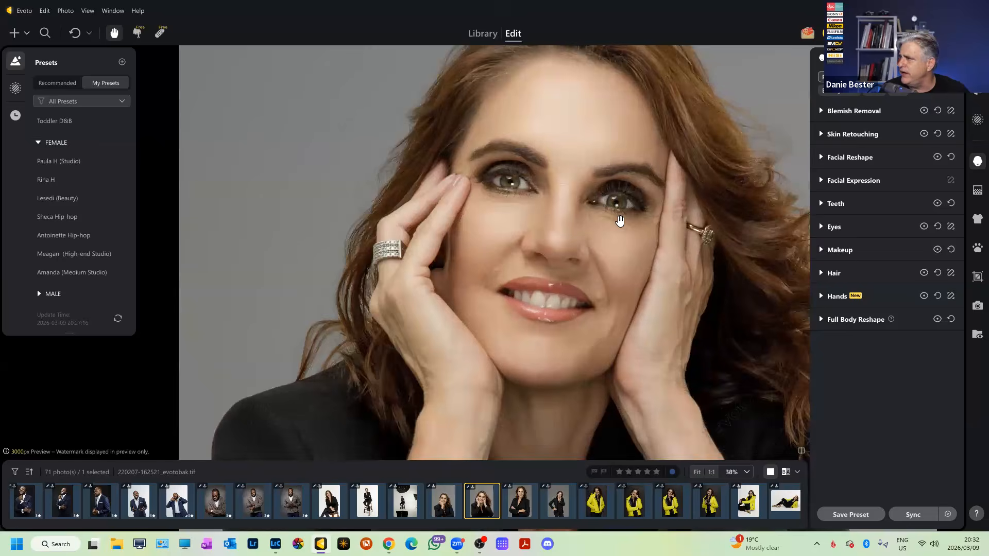
scroll(620, 220, "down", 5)
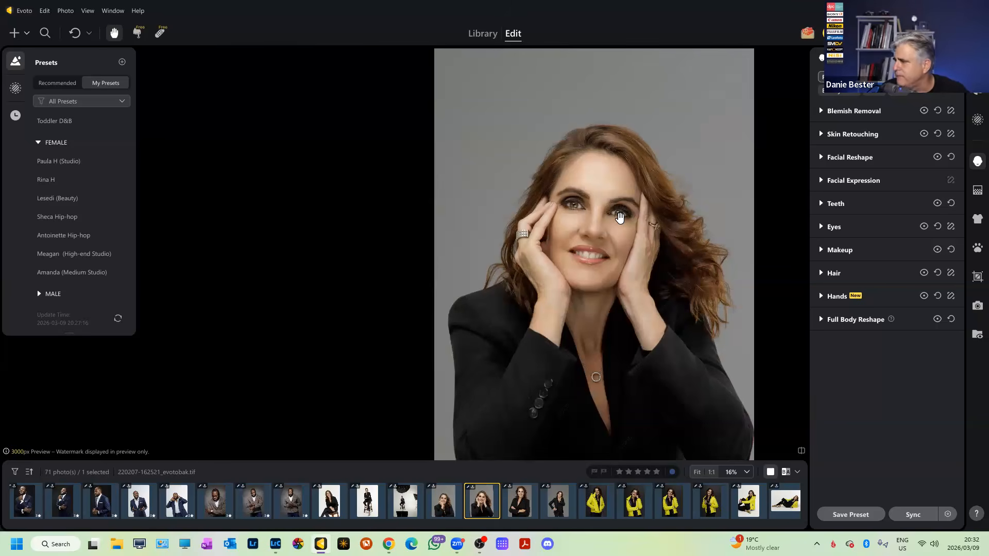
scroll(596, 284, "up", 3)
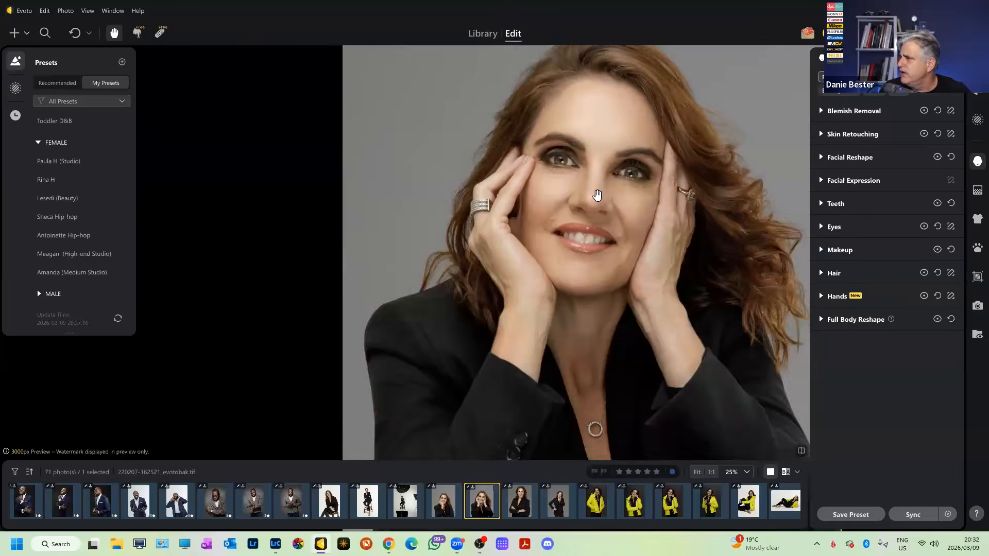
scroll(597, 196, "up", 2)
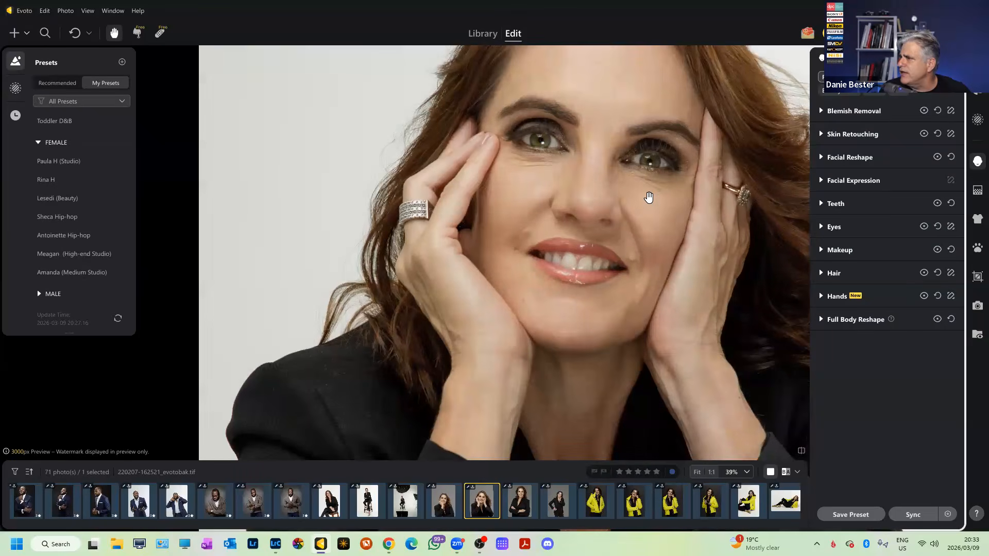
scroll(616, 203, "down", 2)
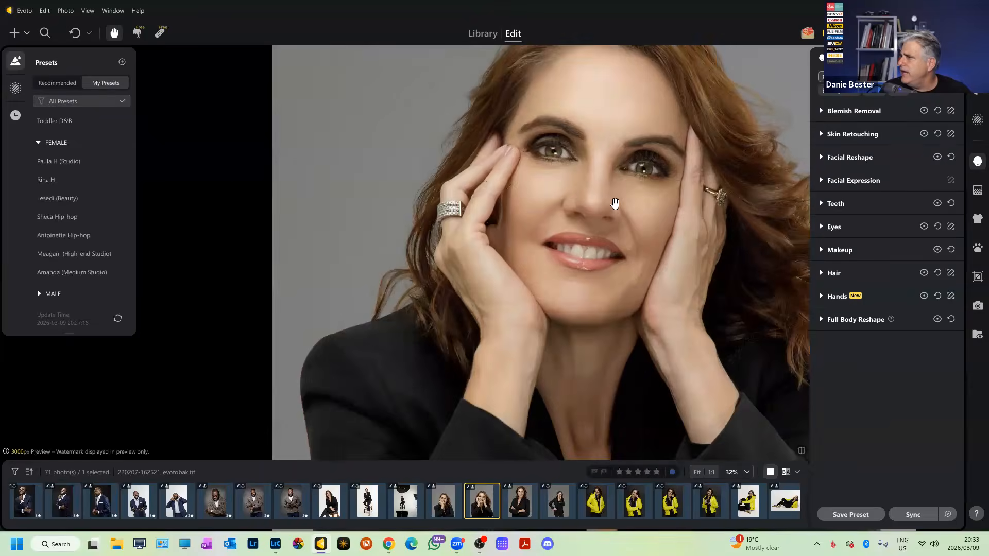
scroll(624, 259, "up", 3)
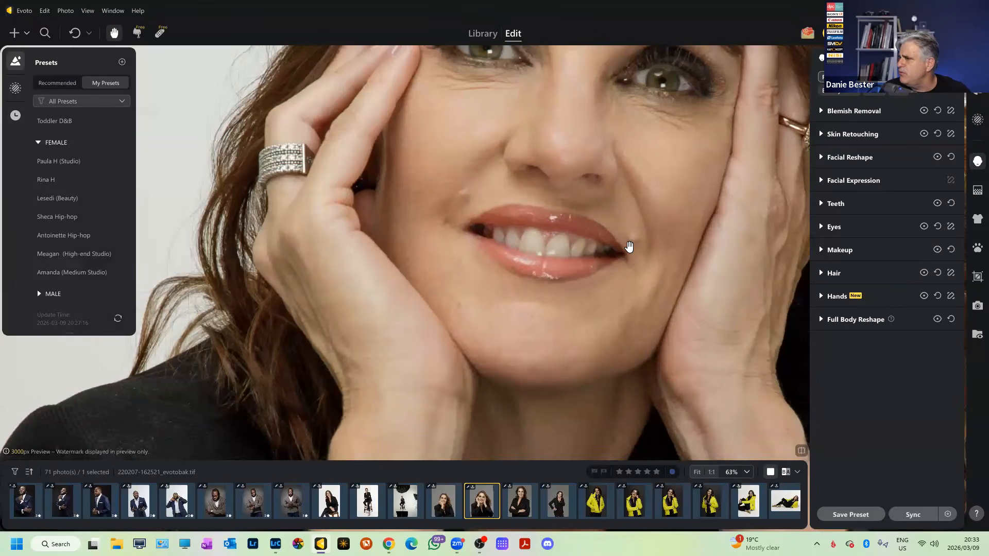
scroll(630, 247, "down", 4)
scroll(629, 247, "up", 1)
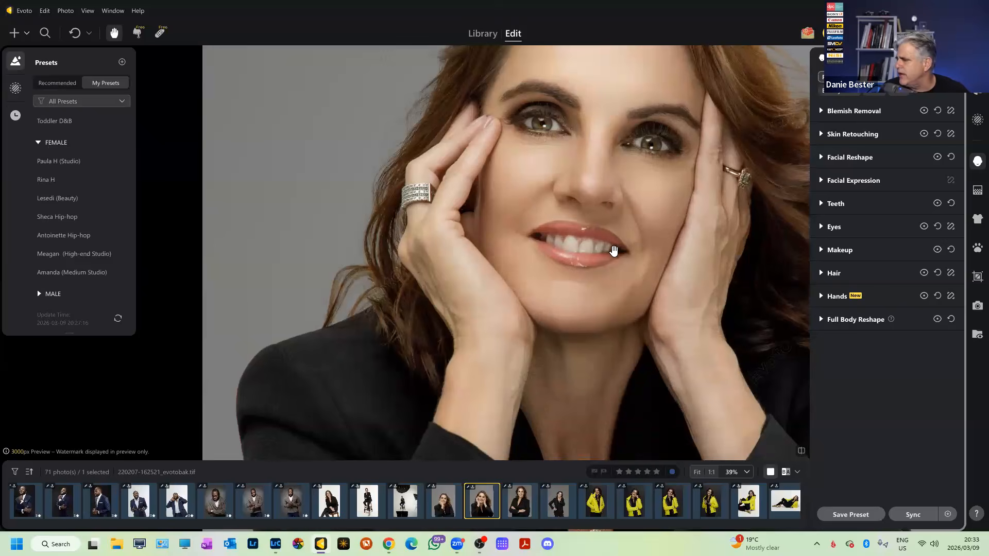
scroll(648, 512, "right", 2)
scroll(647, 512, "right", 12)
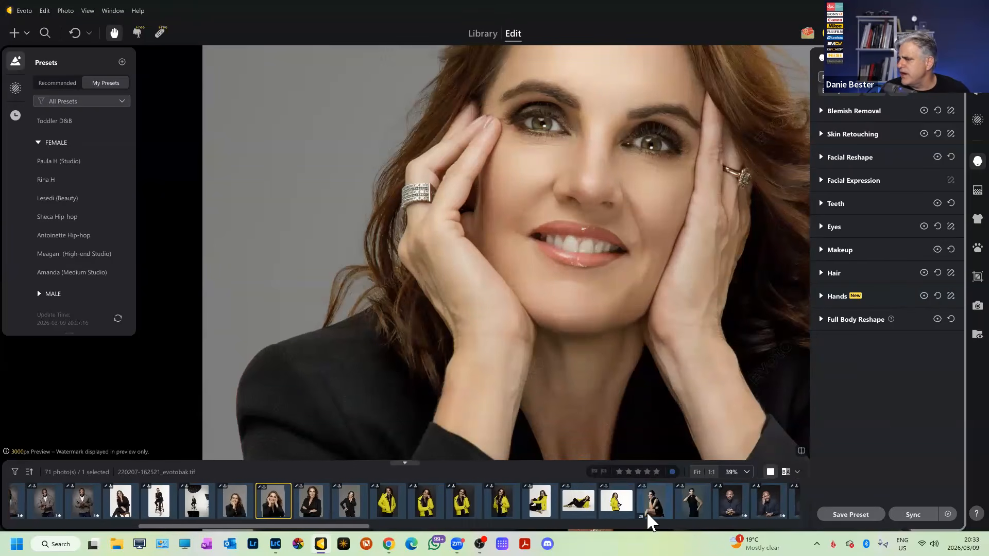
scroll(645, 512, "right", 12)
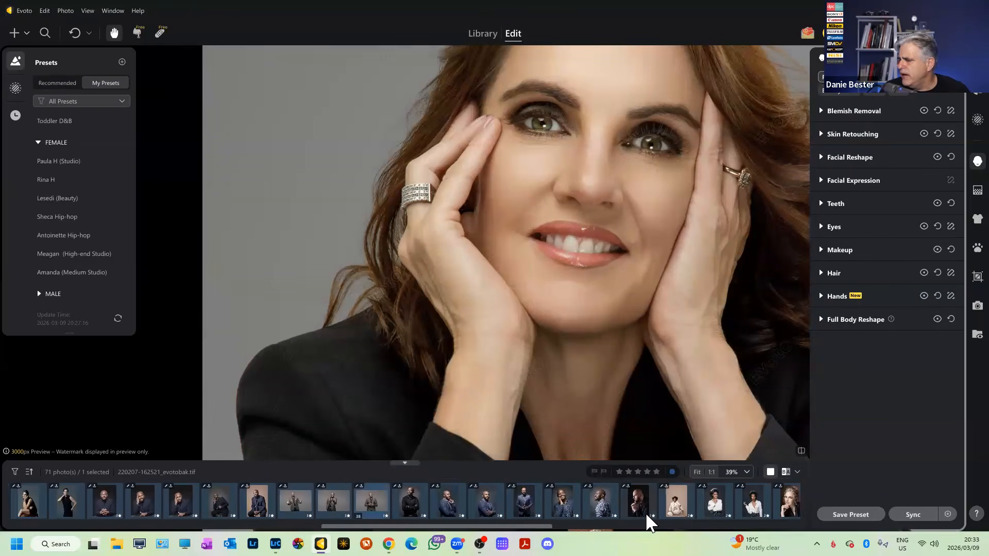
scroll(645, 512, "right", 12)
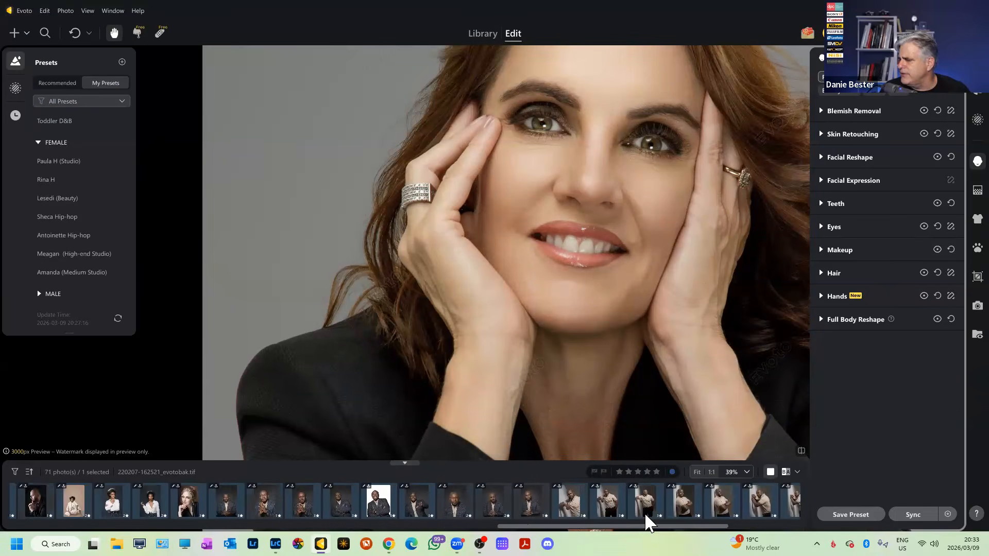
scroll(645, 512, "left", 5)
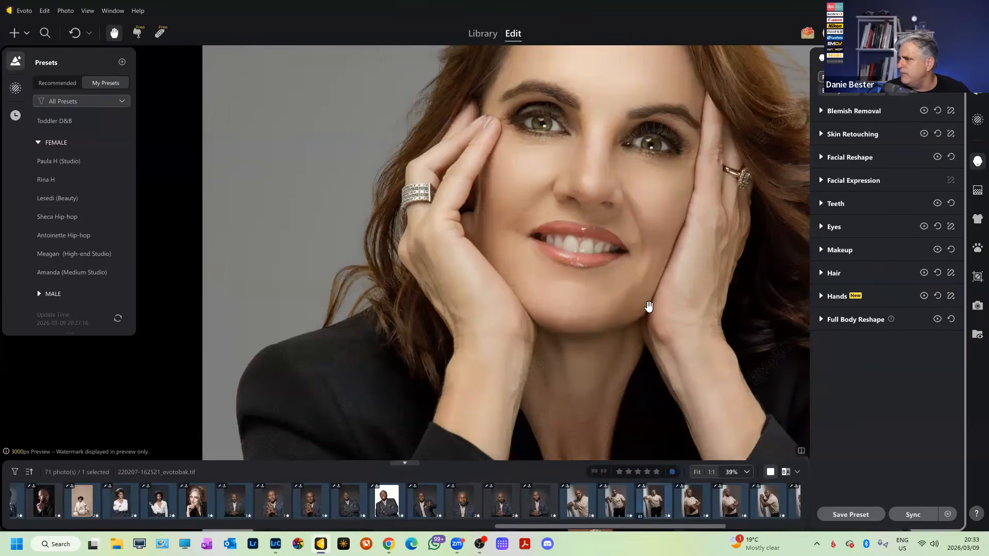
scroll(646, 304, "up", 5)
scroll(615, 292, "down", 8)
scroll(608, 253, "up", 7)
scroll(659, 283, "down", 5)
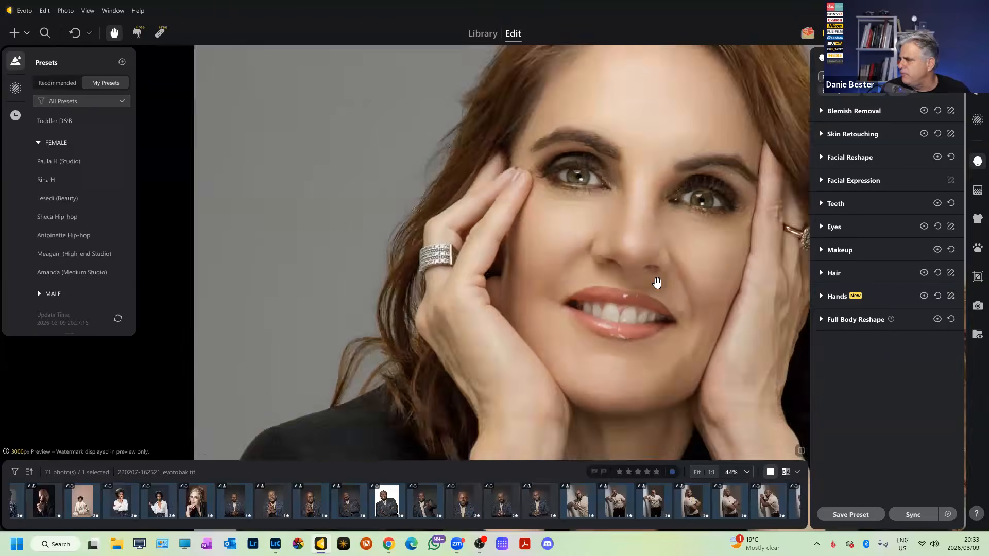
scroll(654, 282, "down", 2)
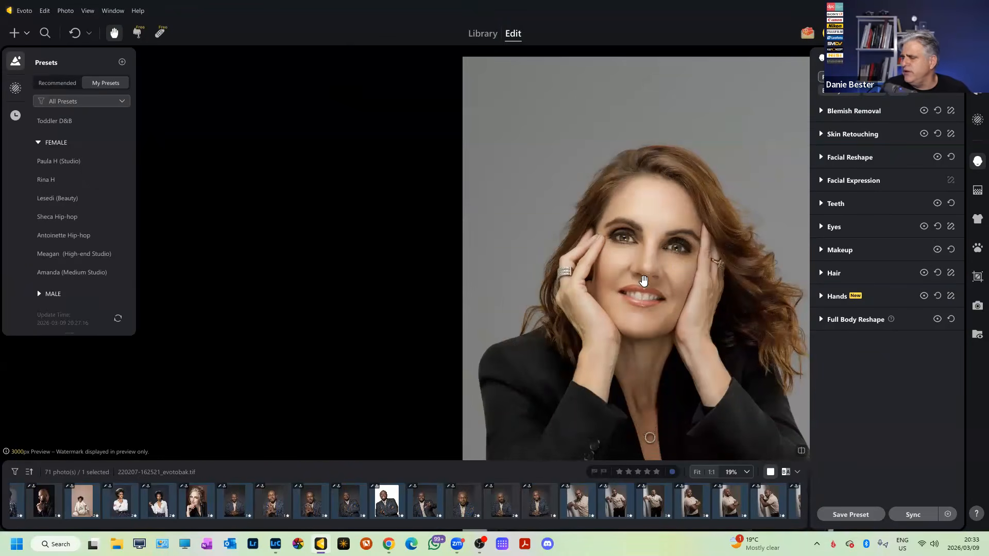
scroll(562, 294, "down", 2)
scroll(282, 479, "left", 1)
scroll(282, 480, "left", 15)
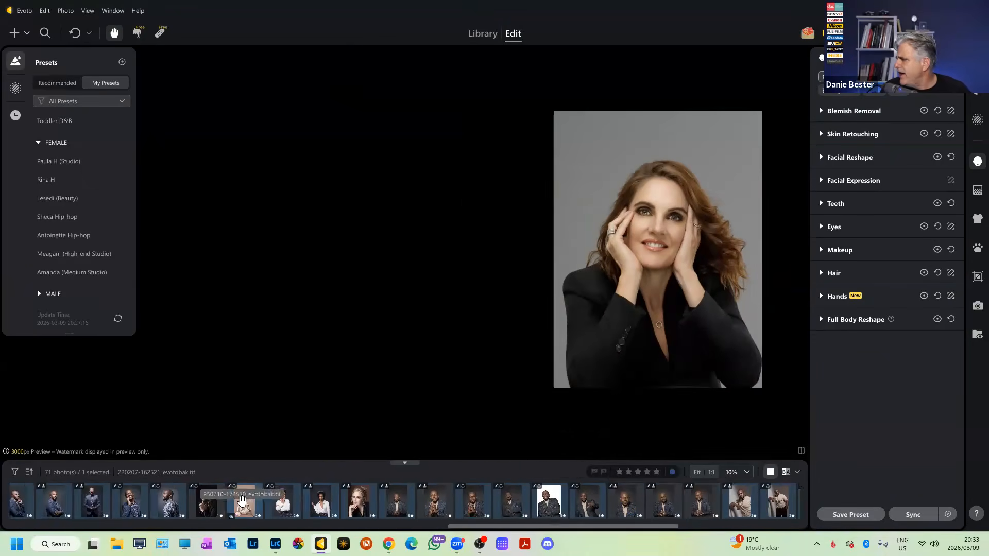
scroll(238, 498, "left", 14)
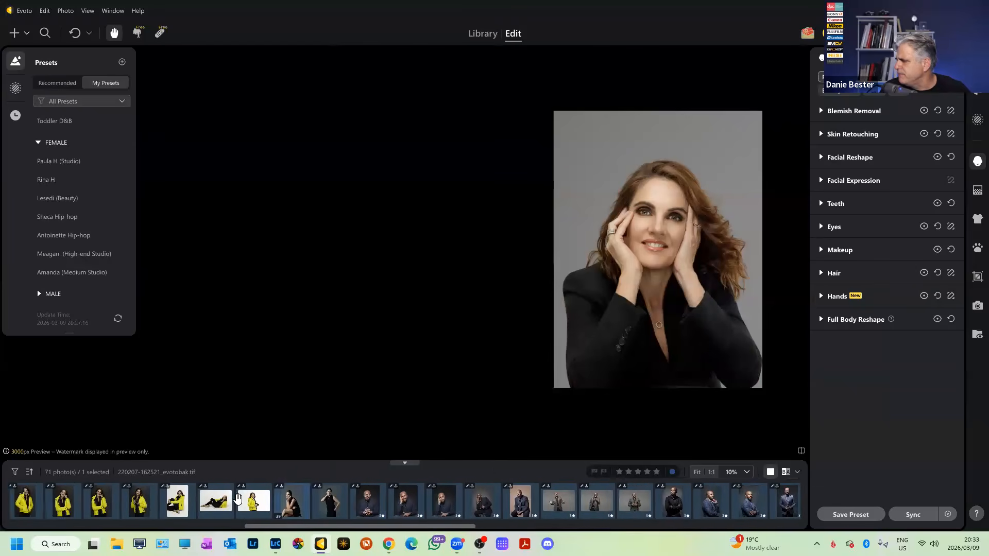
scroll(234, 498, "left", 4)
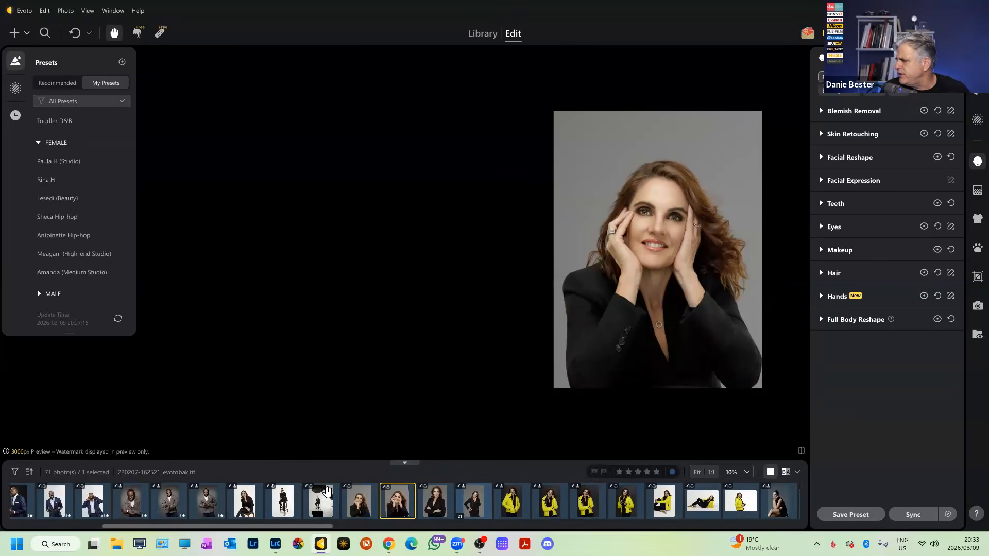
left_click(411, 495, "ctrl")
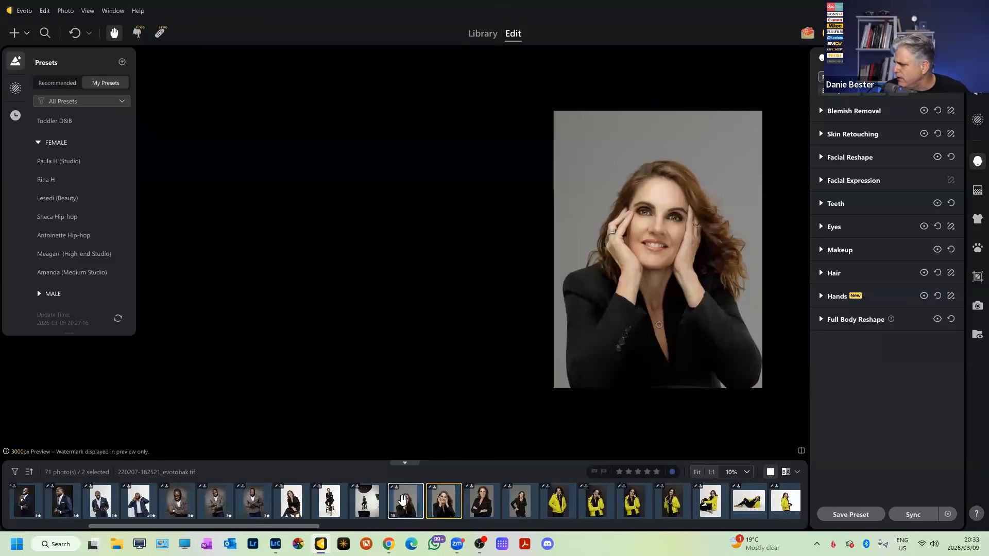
key("ctrl+shift+s")
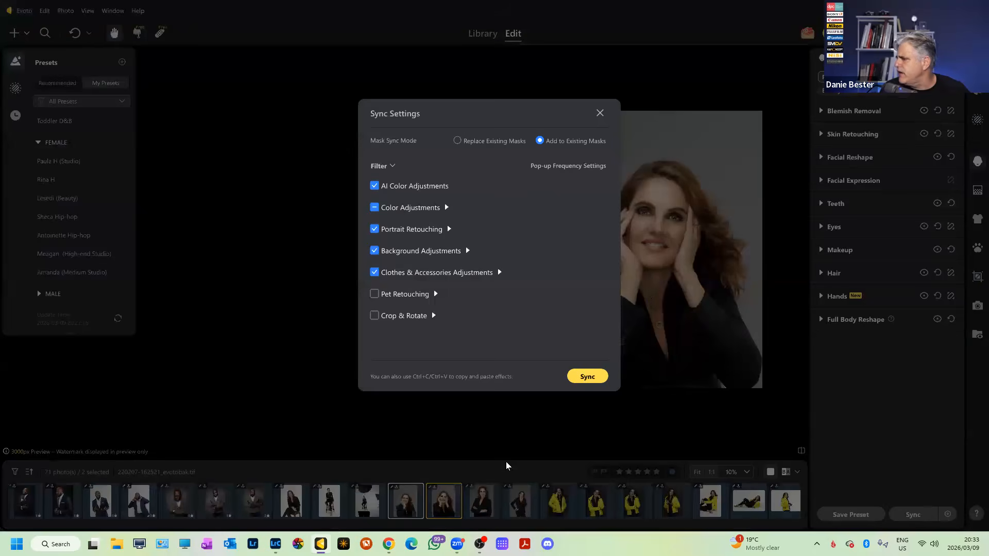
left_click(584, 379)
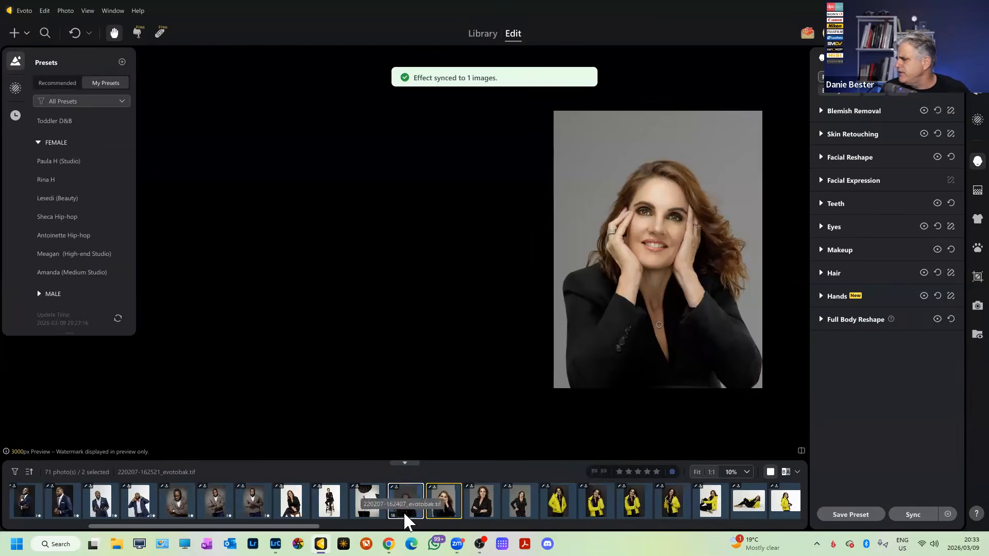
left_click(404, 507)
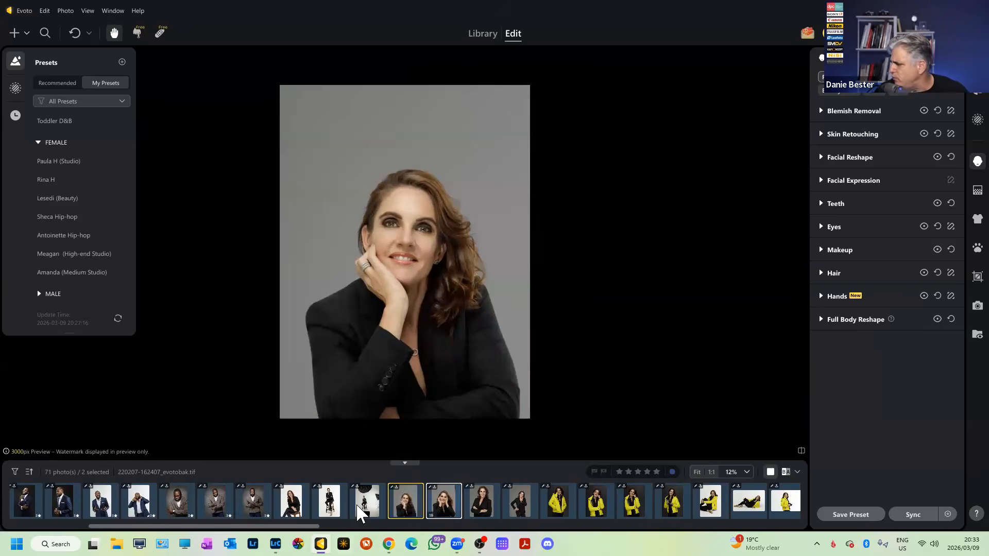
Open the portrait seated on the stool and nudge its view.
left_click(335, 507)
left_click(292, 509)
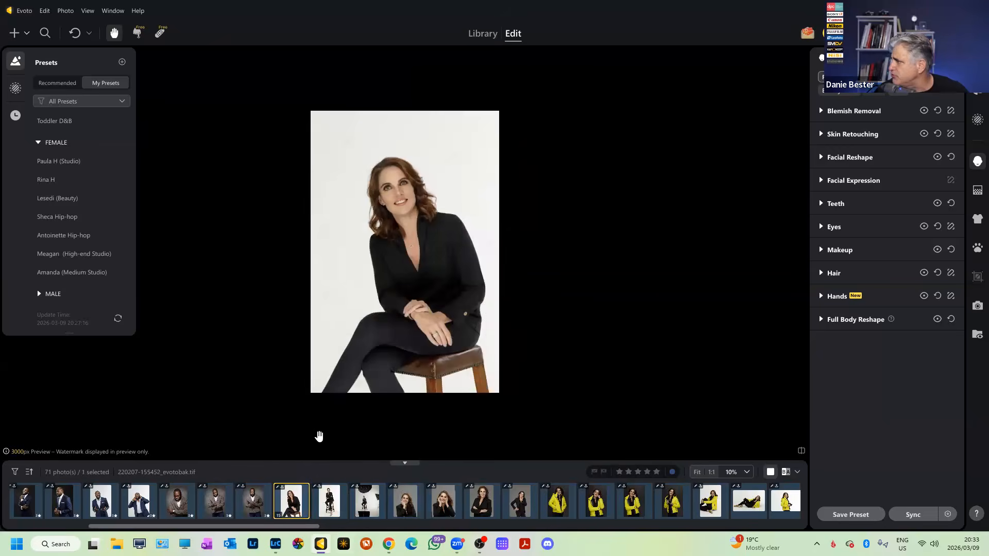
scroll(362, 233, "up", 3)
left_click_drag(406, 239, 413, 241)
scroll(413, 240, "down", 3)
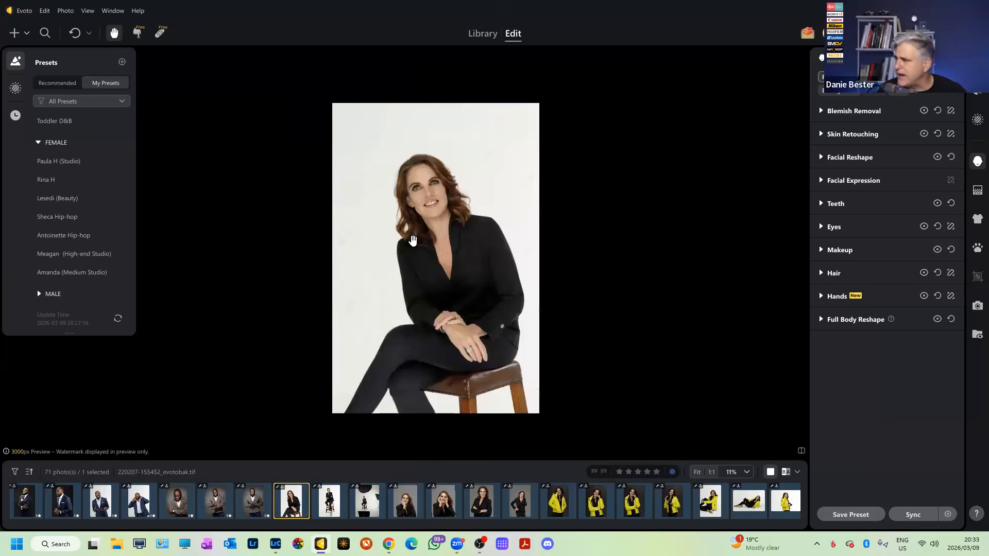
key("Right")
key("Right")
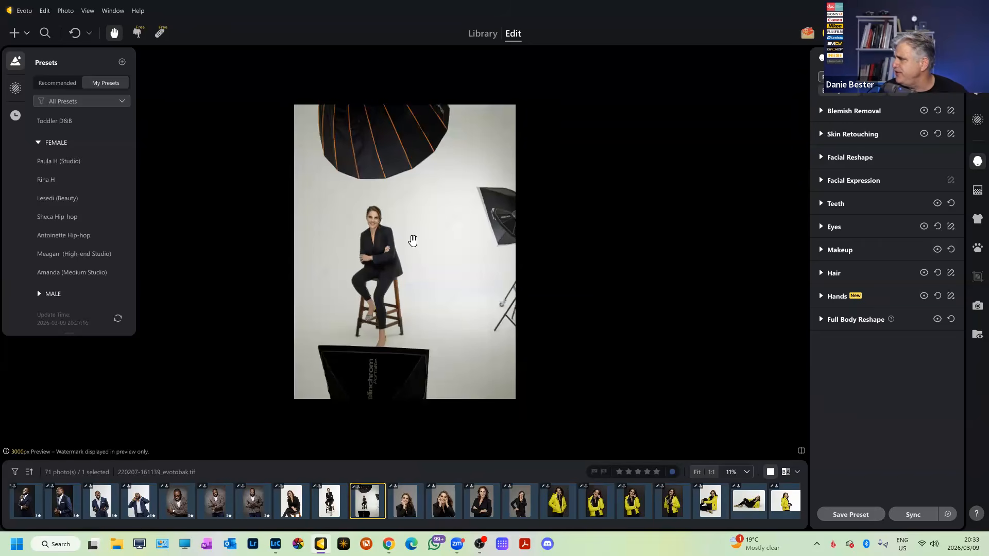
key("Right")
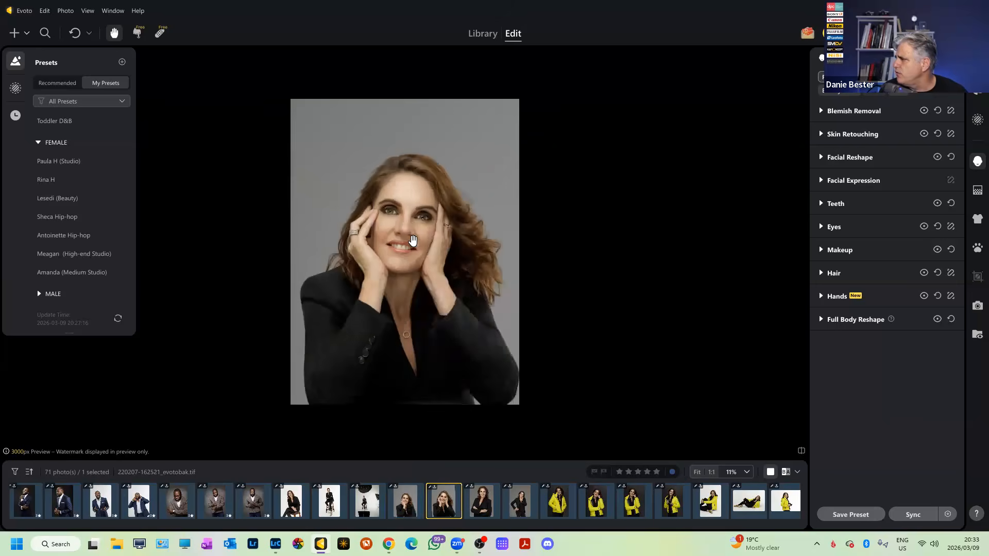
key("Right")
key("Right")
key("Right")
key("Right")
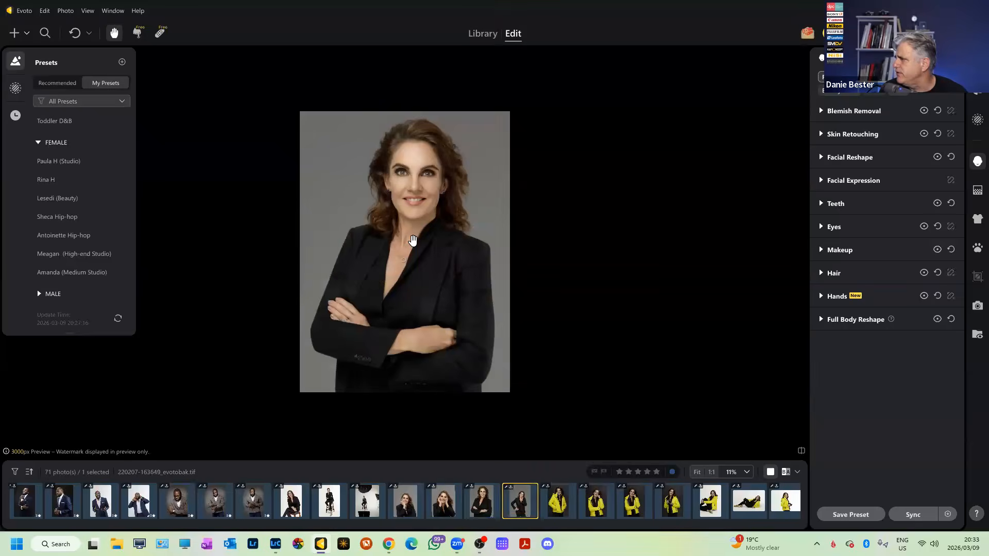
key("Right")
key("Right")
key("Right")
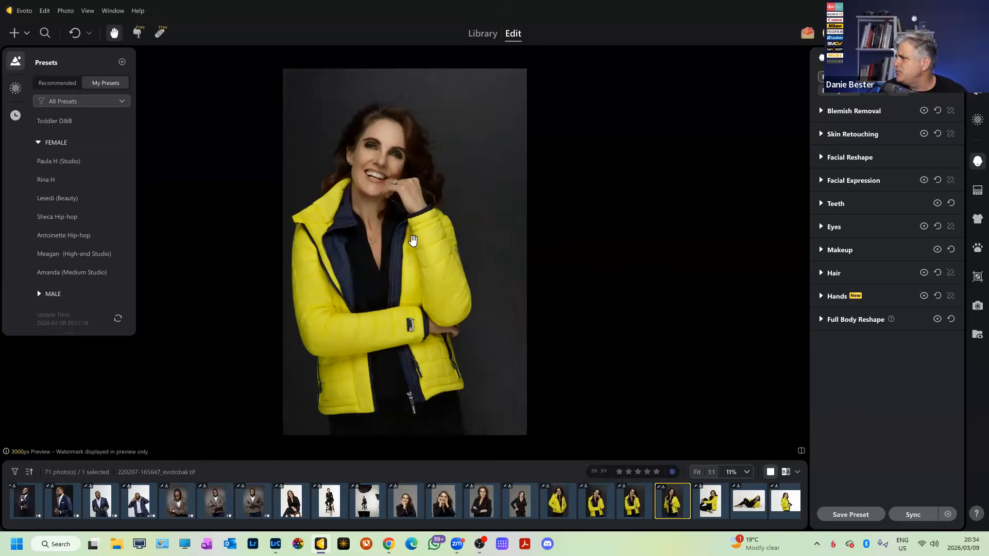
key("Right")
key("Right")
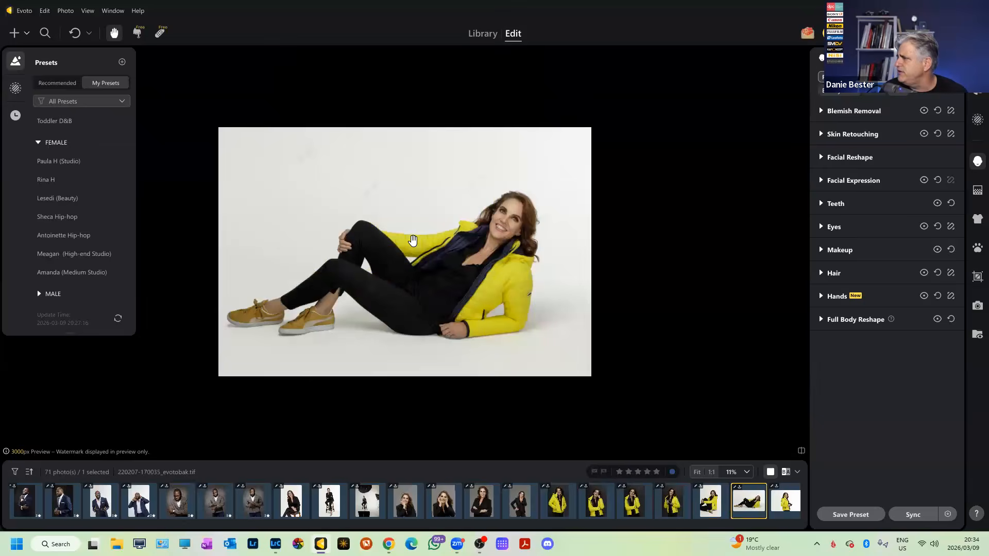
key("Right")
key("Left")
key("Left")
key("Left")
key("Left")
key("Left")
key("Left")
key("Left")
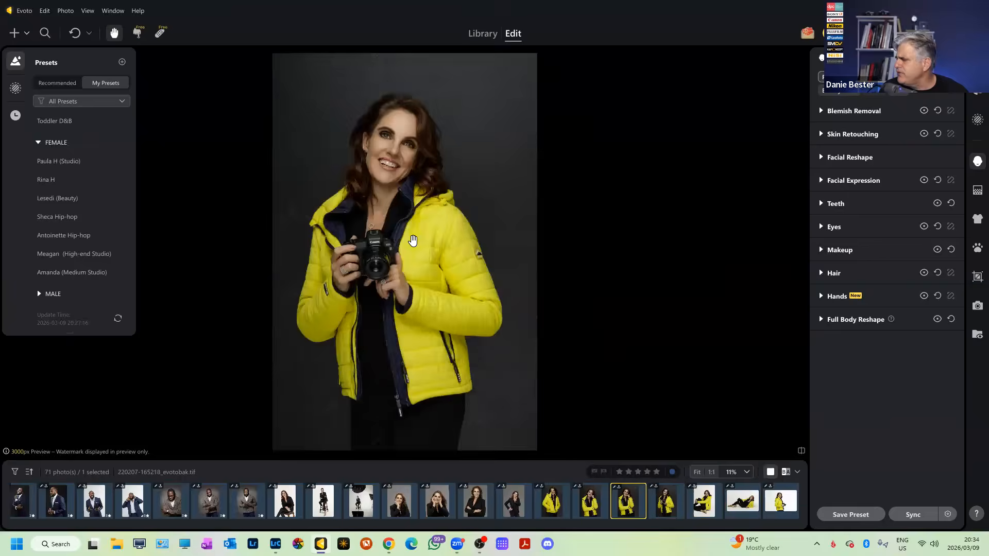
key("Left")
key("Left")
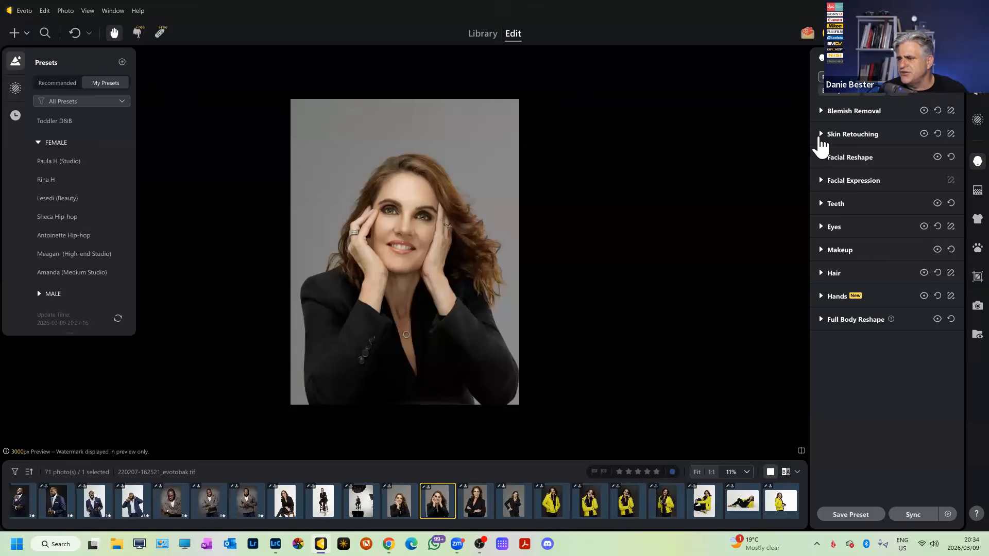
Try the Satin skin texture and keep skin Glossiness at 30.
left_click(820, 137)
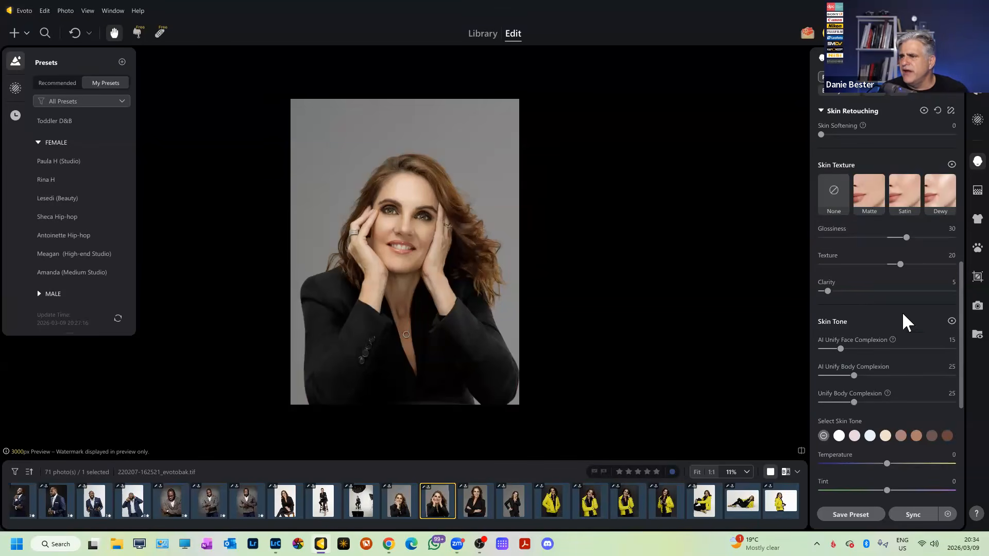
left_click(902, 193)
left_click(951, 228)
type("30")
key("Return")
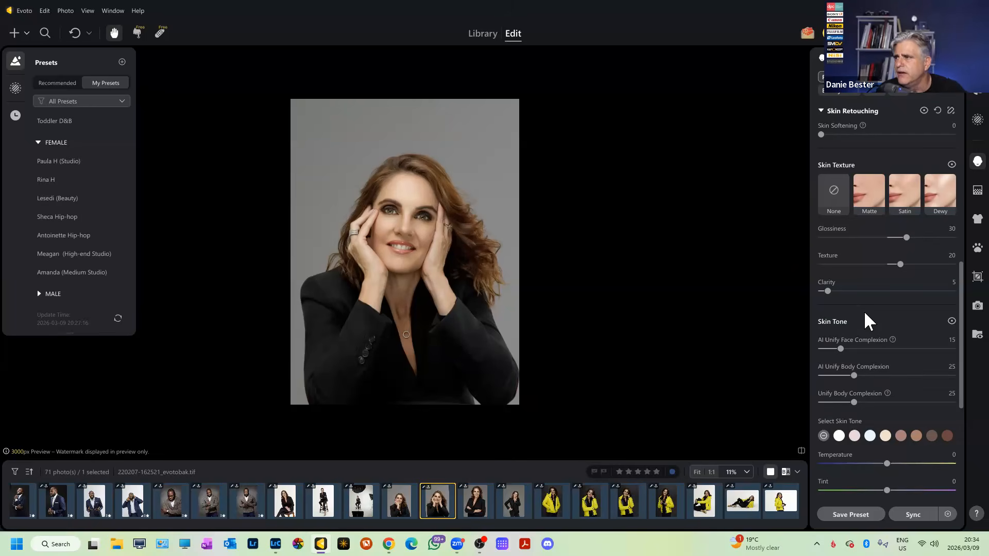
Expand the Makeup section to show its settings and Makeup Suite styles.
scroll(852, 332, "down", 5)
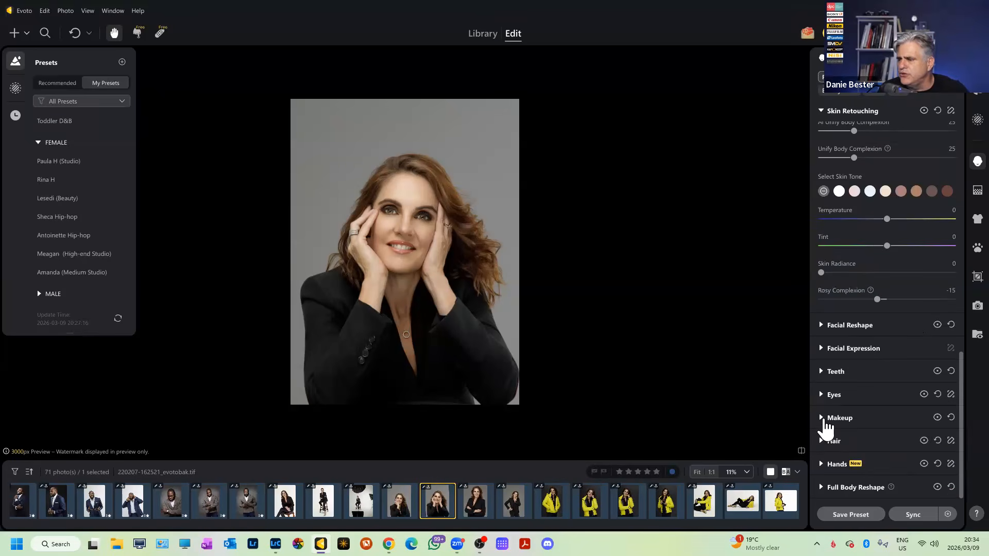
left_click(824, 419)
scroll(842, 392, "down", 3)
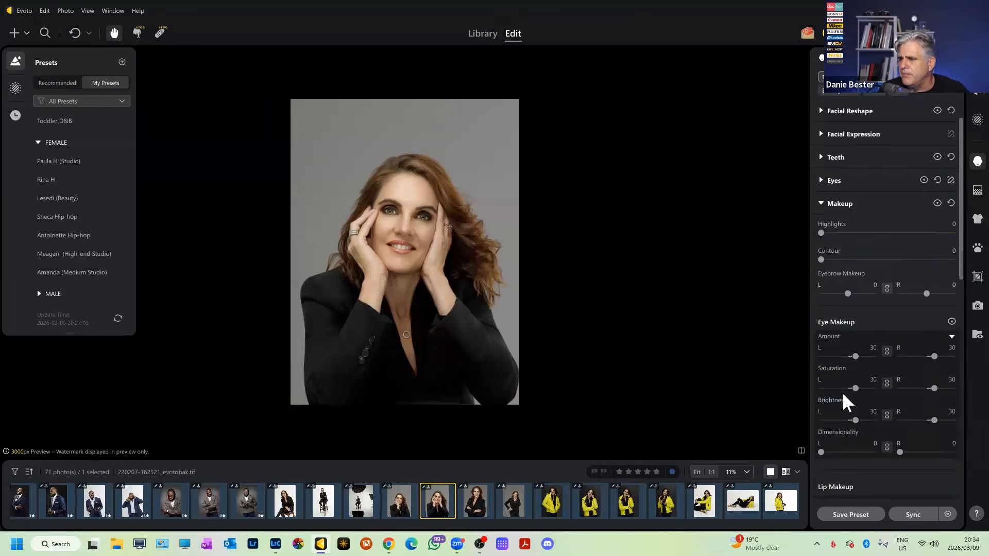
scroll(842, 392, "down", 1)
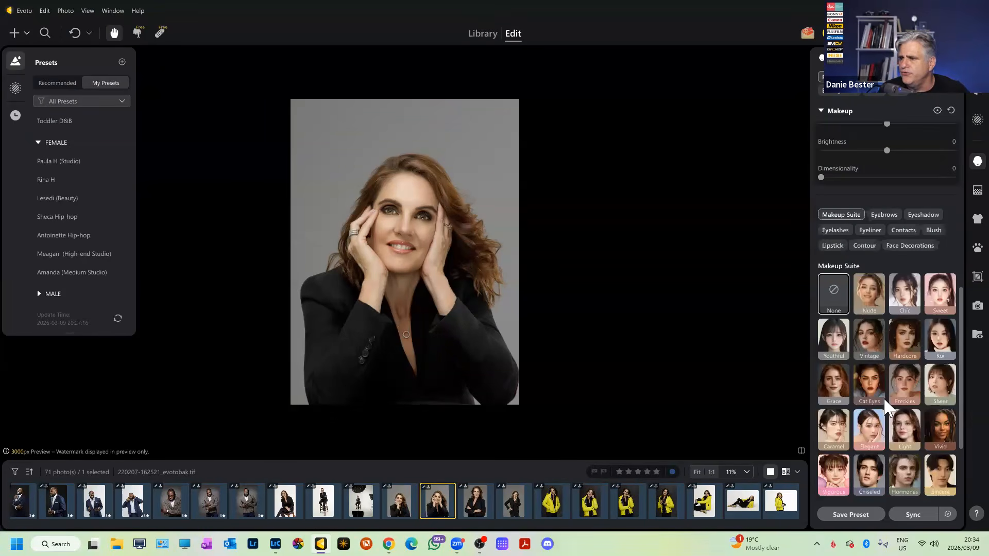
Compare contour None with styles 06, 02, 04 and 05, ending on style 06.
left_click(869, 246)
scroll(443, 248, "up", 2)
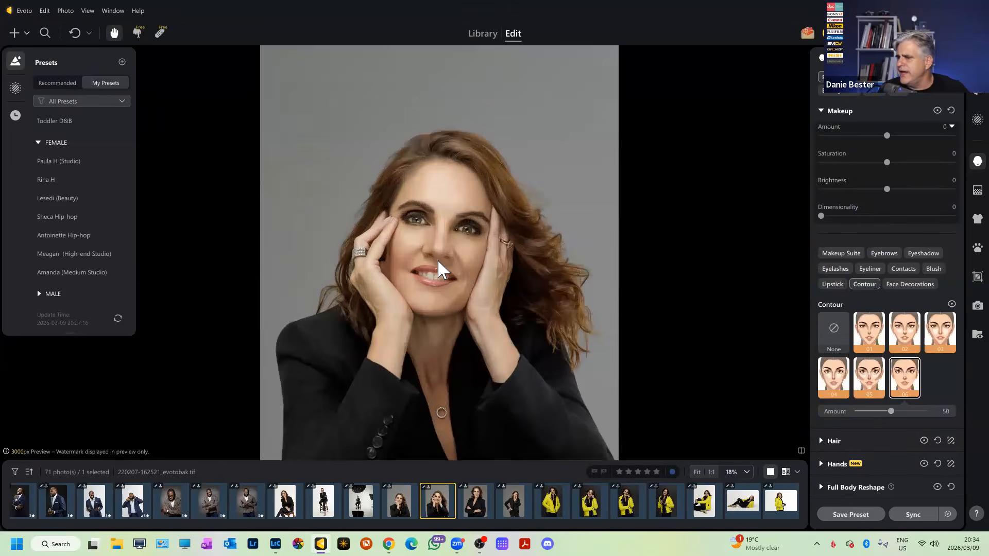
scroll(437, 259, "up", 2)
left_click(826, 332)
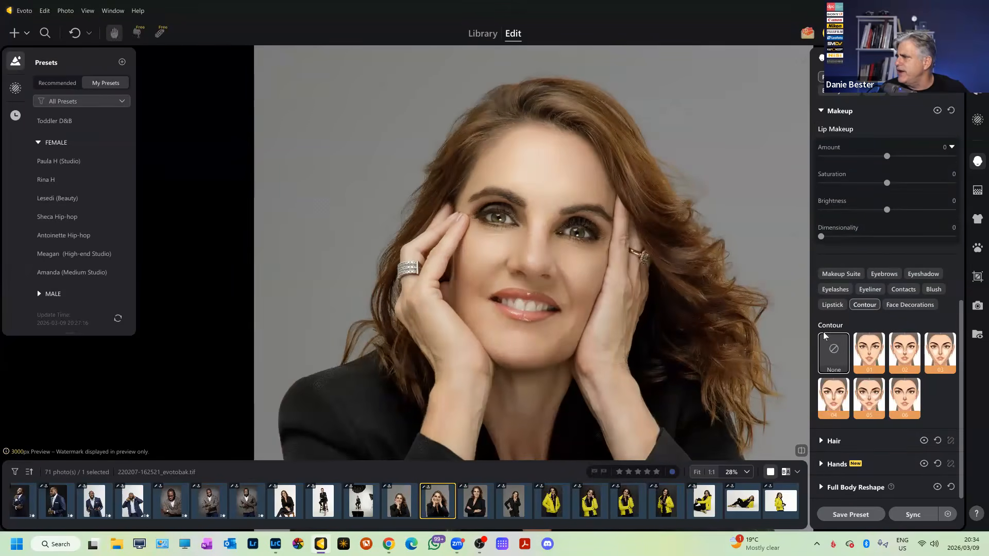
left_click_drag(539, 218, 532, 198)
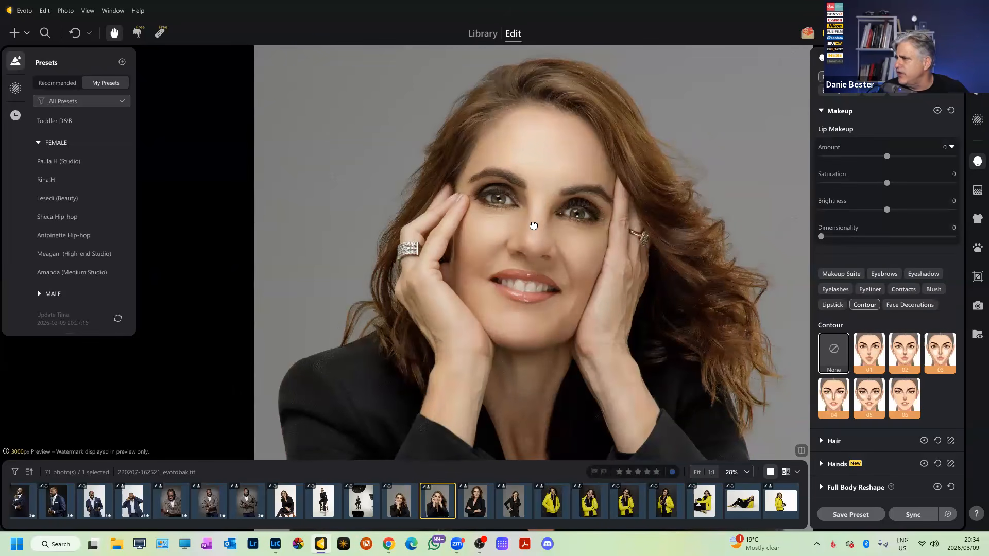
left_click(906, 404)
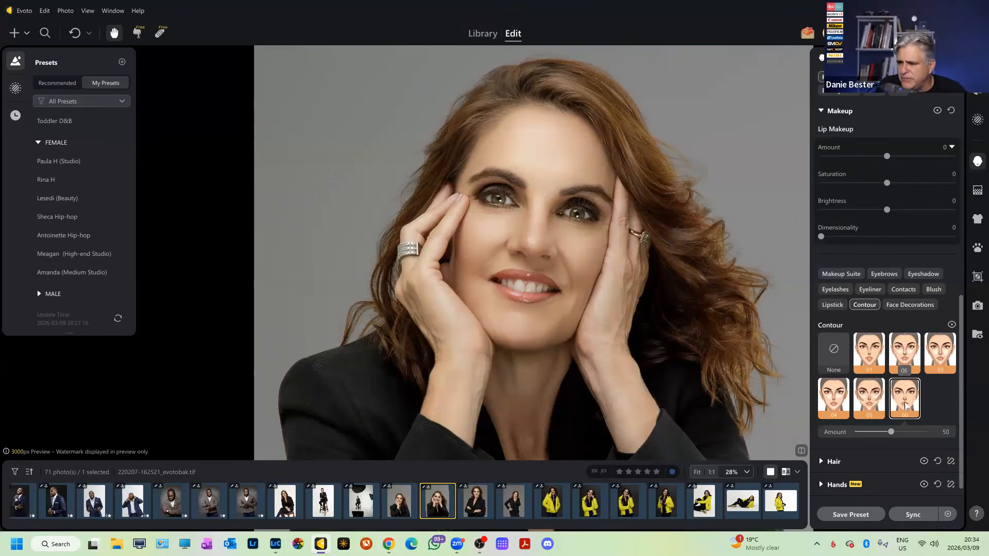
left_click(903, 355)
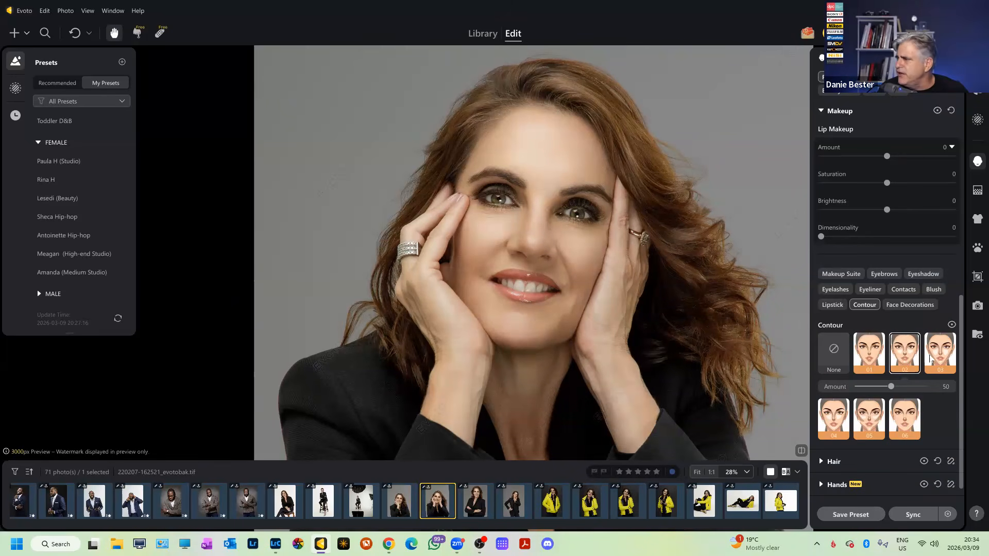
left_click(831, 401)
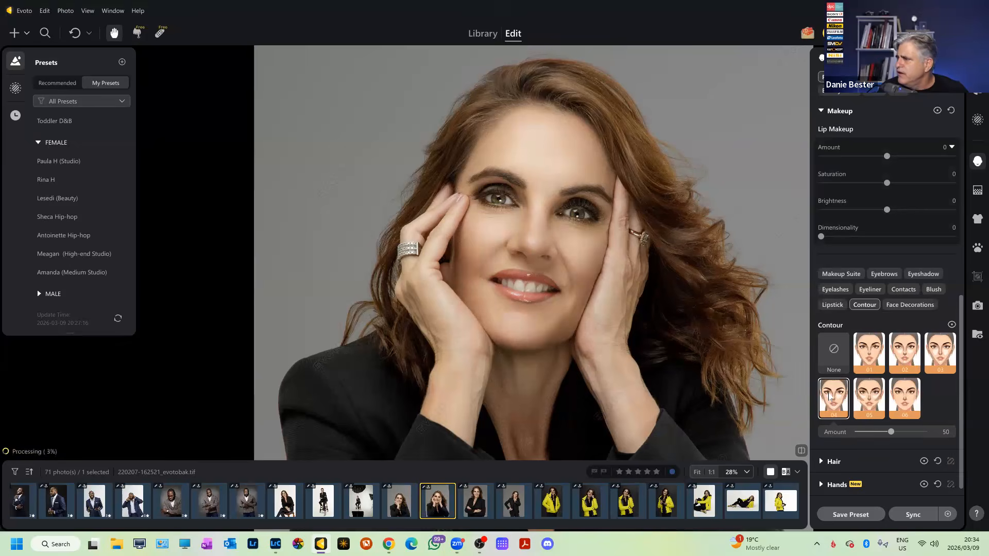
left_click(869, 401)
left_click(907, 407)
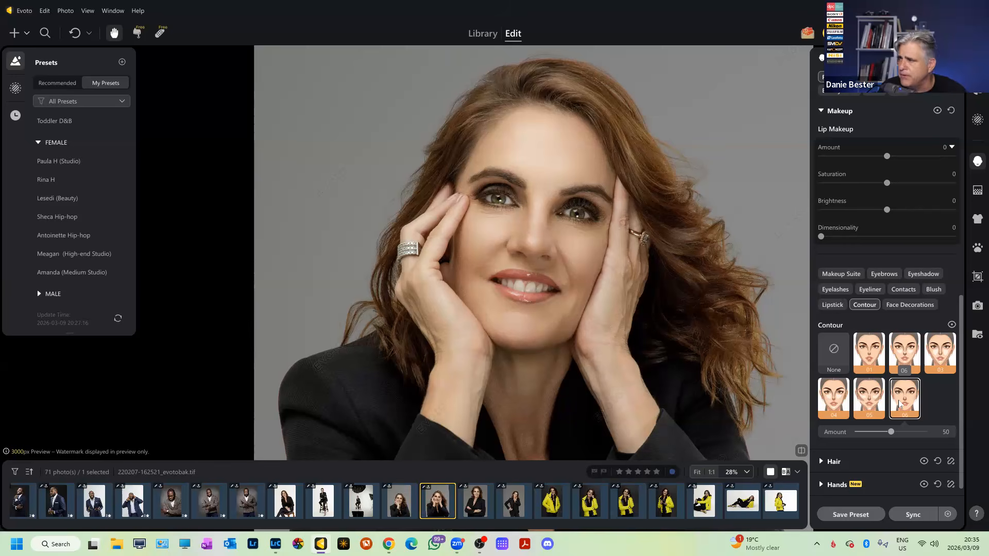
Toggle between the original and the contour-06 edit to compare her face.
scroll(768, 357, "down", 5)
scroll(636, 393, "up", 6)
left_click_drag(628, 330, 552, 365)
key("backslash")
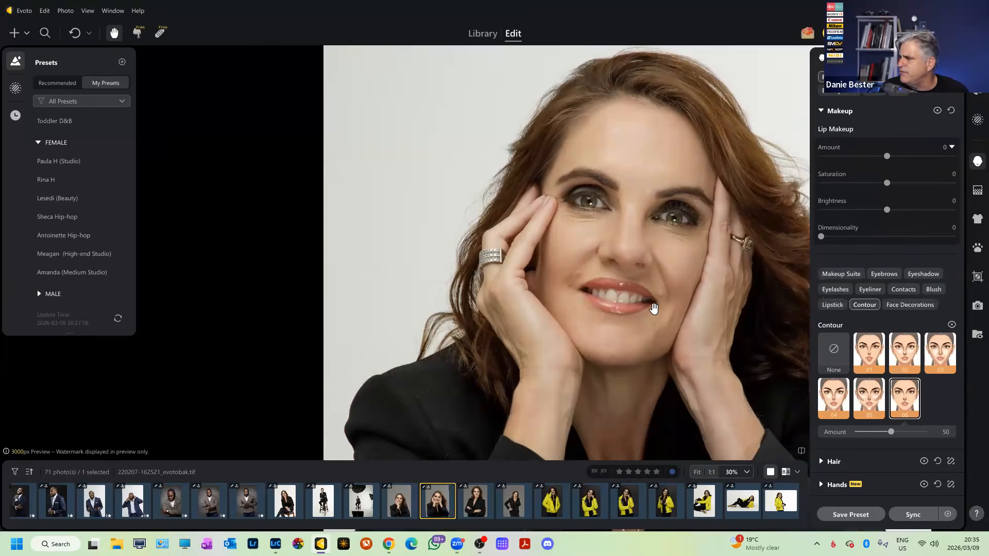
key("backslash")
key("backslash")
key("backslash")
scroll(639, 293, "up", 5)
key("backslash")
key("backslash")
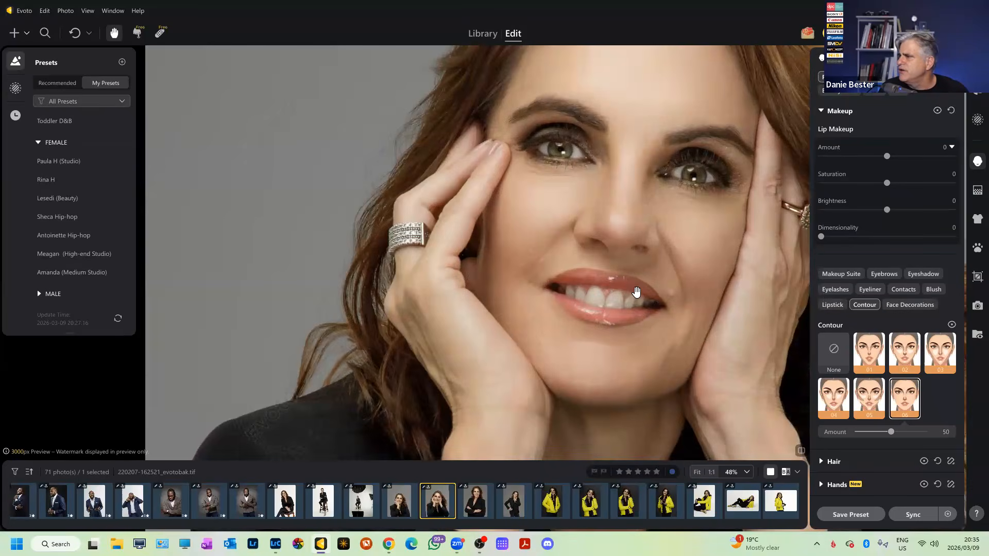
scroll(639, 293, "down", 3)
scroll(688, 192, "up", 2)
key("backslash")
key("backslash")
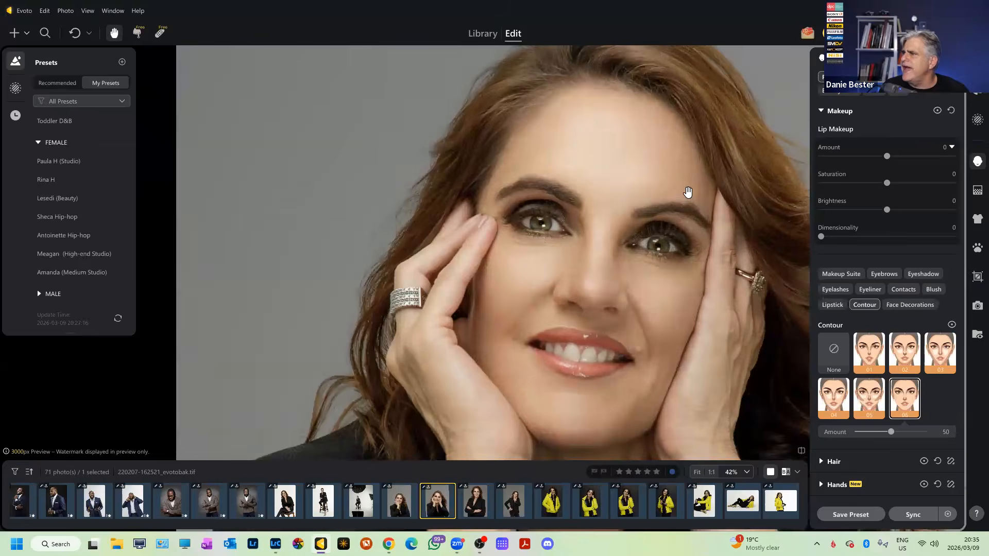
scroll(685, 194, "down", 4)
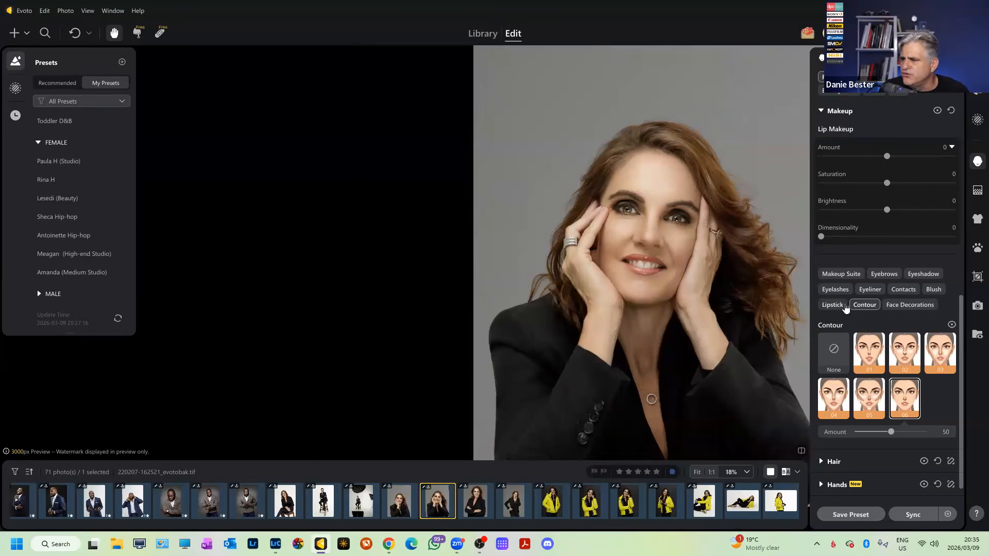
scroll(845, 307, "up", 8)
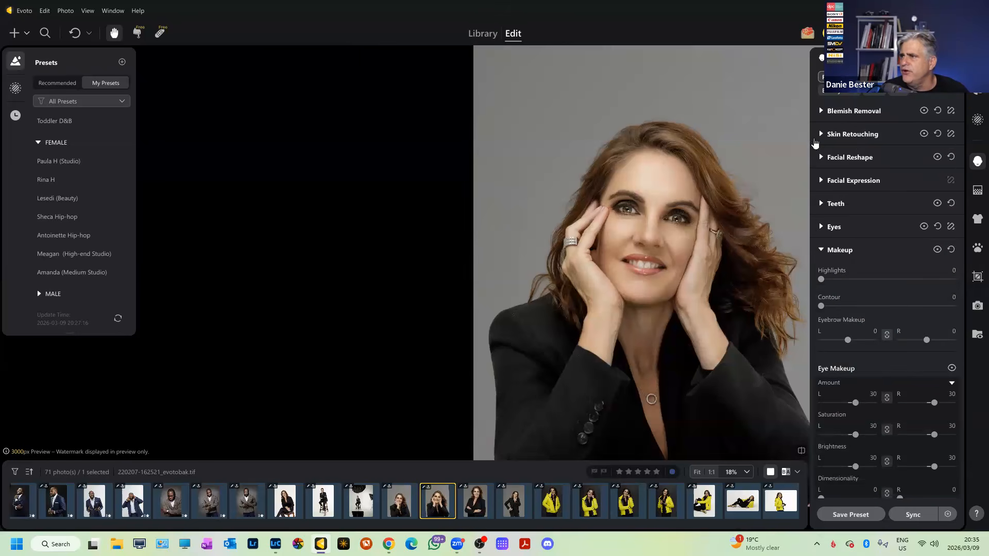
Expand Skin Retouching and frame her face in the view.
left_click(821, 134)
scroll(917, 276, "down", 10)
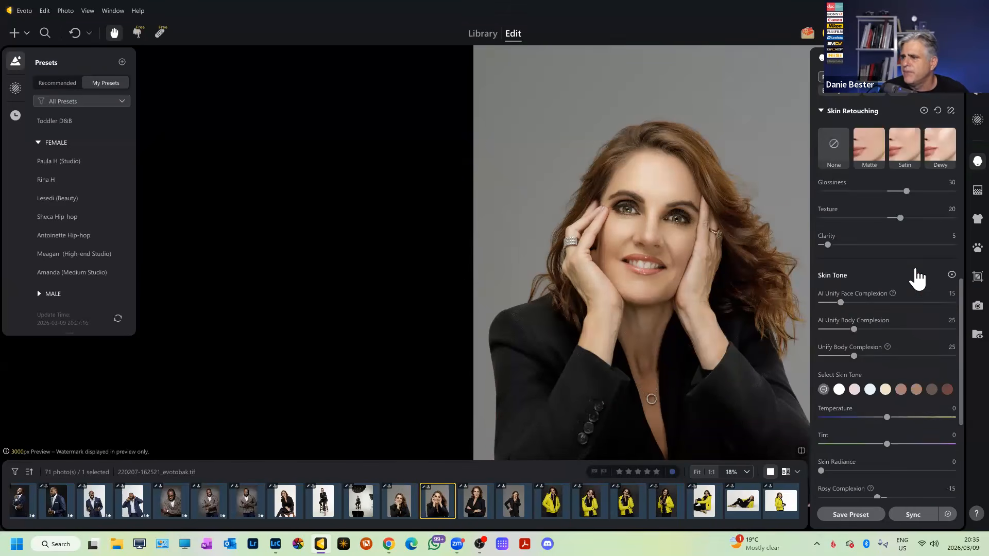
scroll(916, 279, "down", 3)
scroll(916, 279, "up", 6)
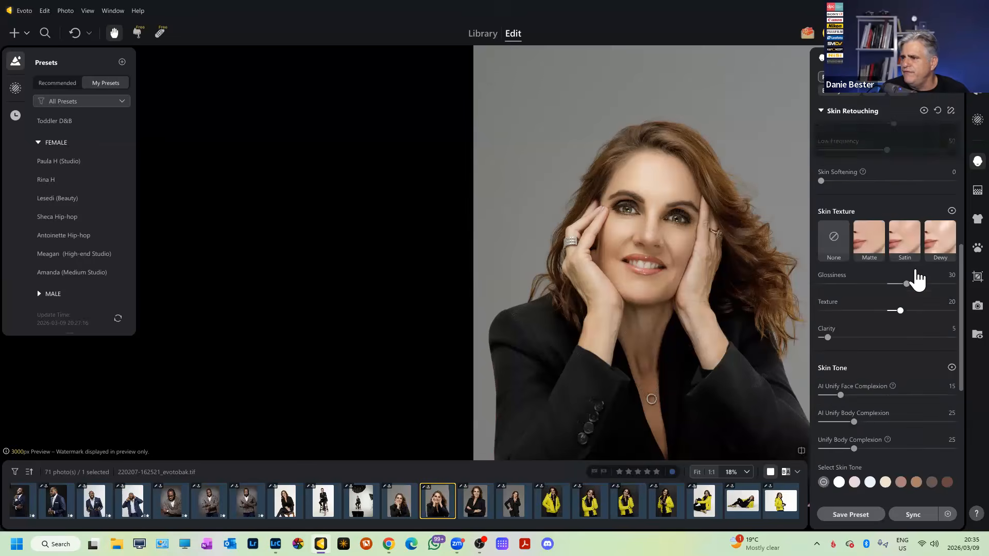
scroll(917, 279, "up", 5)
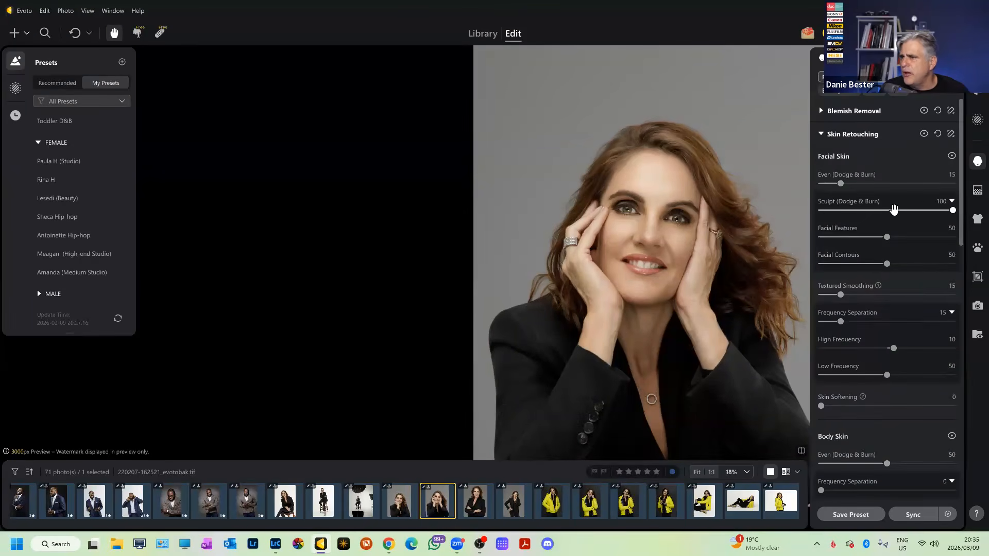
scroll(706, 232, "up", 1)
scroll(706, 234, "up", 1)
left_click_drag(662, 233, 659, 253)
scroll(740, 226, "down", 1)
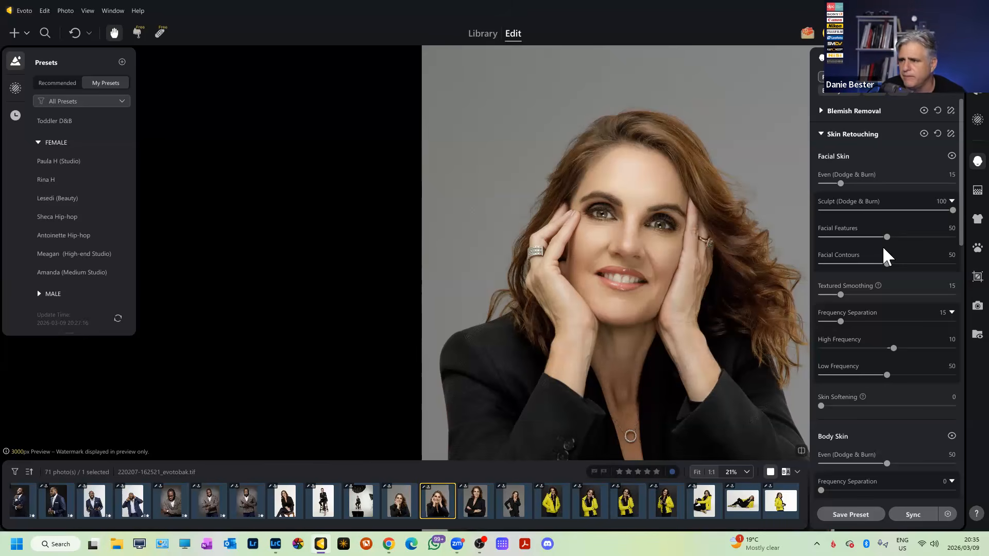
scroll(625, 237, "up", 5)
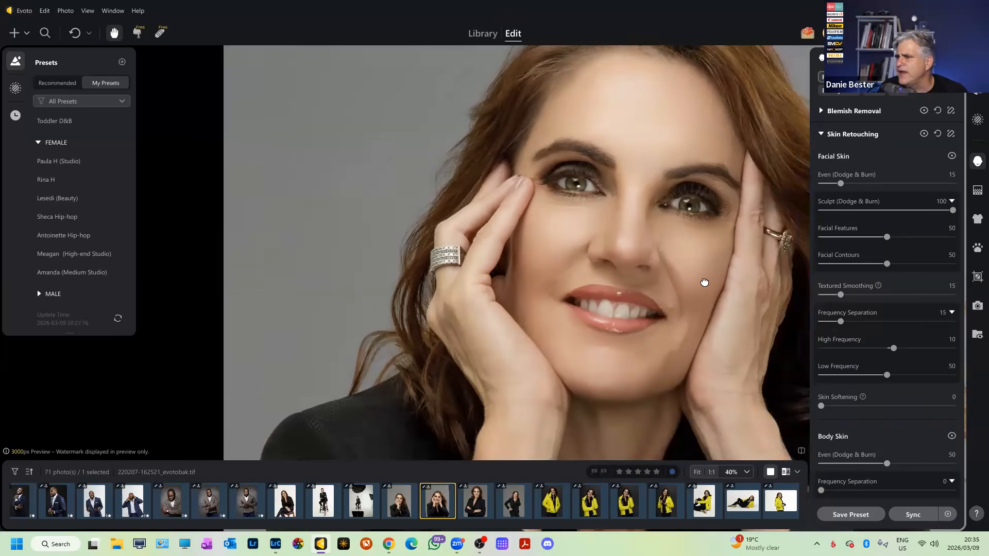
Preview Facial Features at 100, then set it back to 50.
left_click_drag(887, 237, 968, 245)
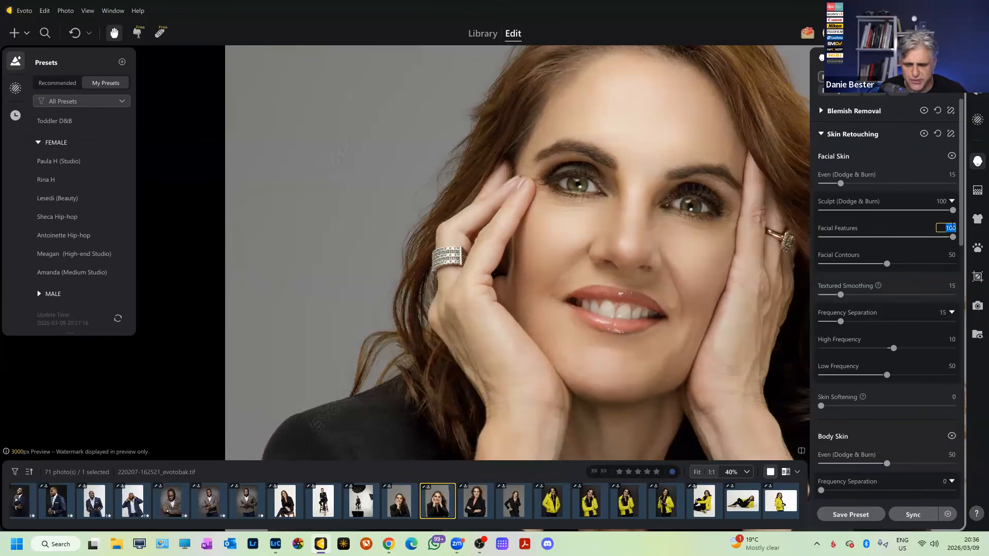
type("50")
key("Return")
Set Facial Contours strength to 50 under Sculpt (Dodge & Burn).
scroll(610, 288, "down", 3)
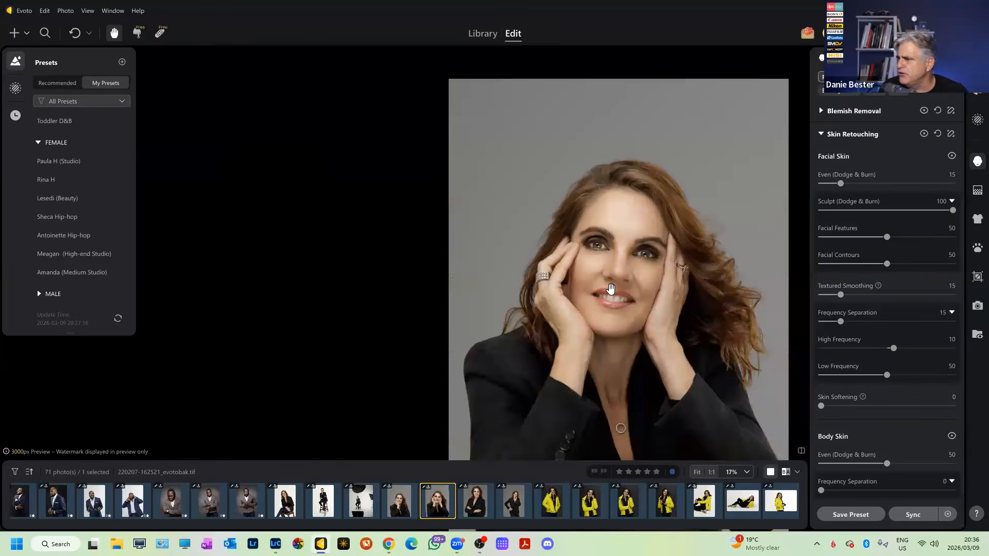
scroll(892, 263, "down", 1)
left_click(893, 267)
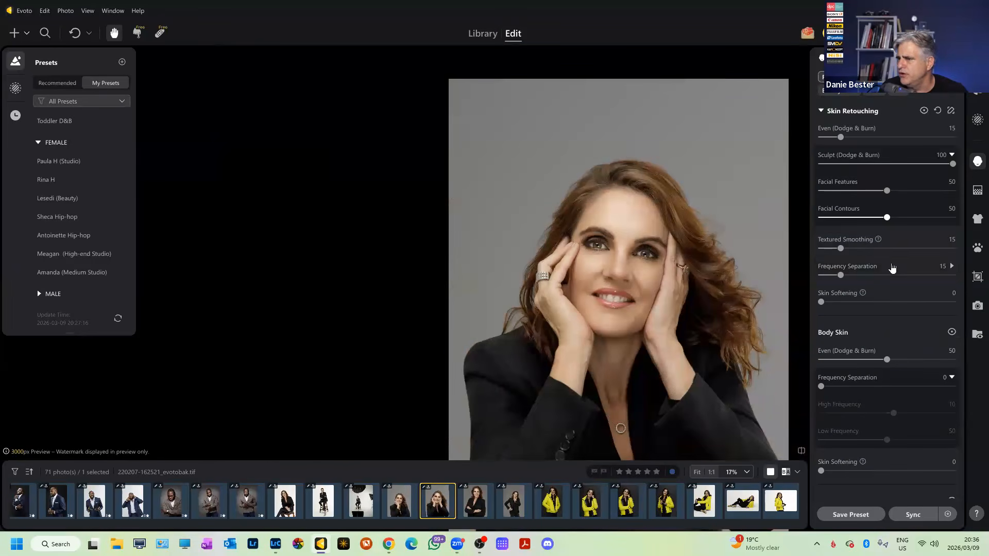
left_click(951, 217)
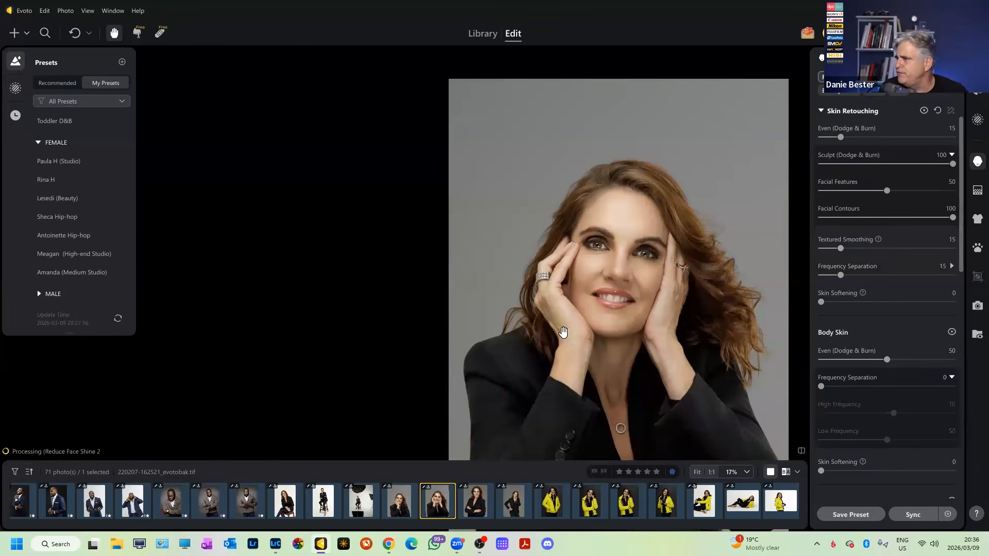
scroll(627, 299, "up", 2)
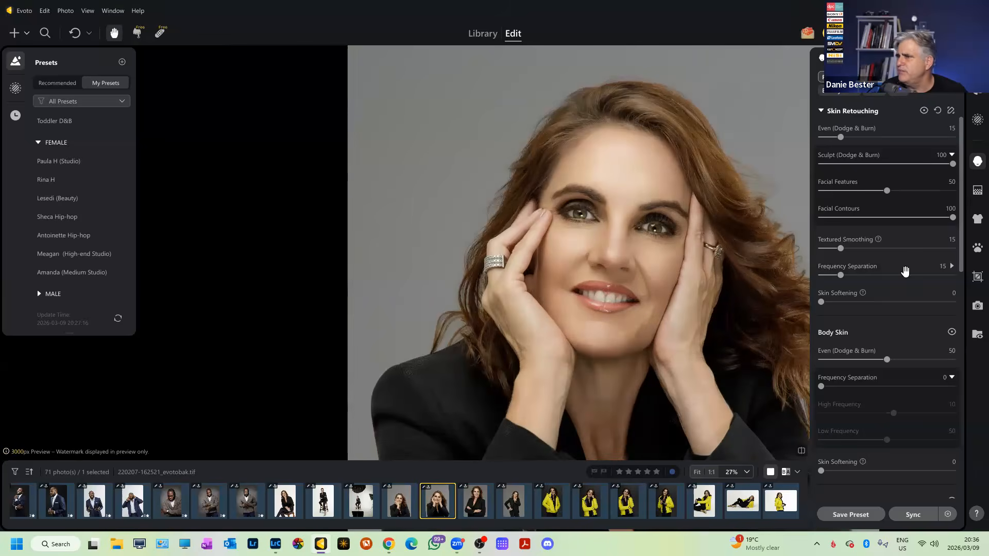
left_click(951, 209)
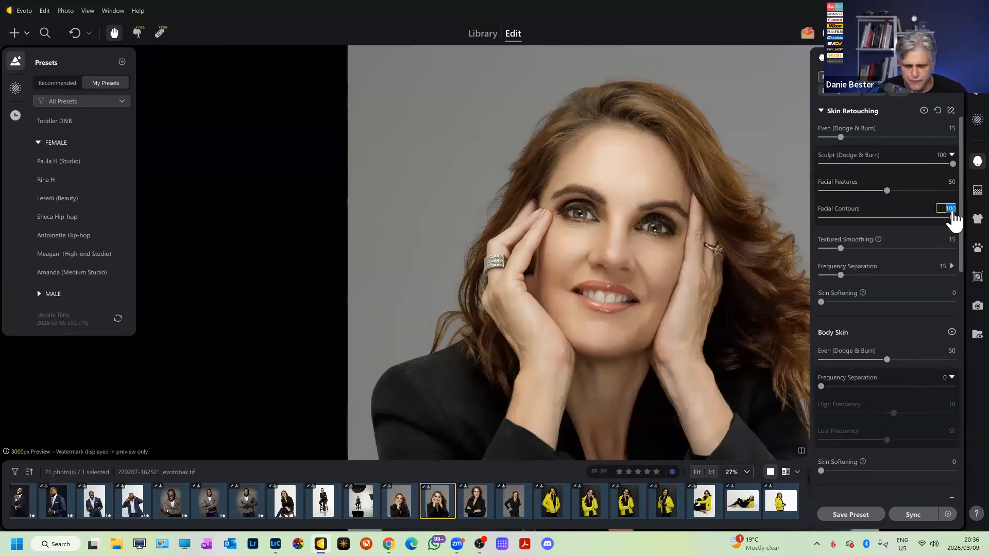
key("Return")
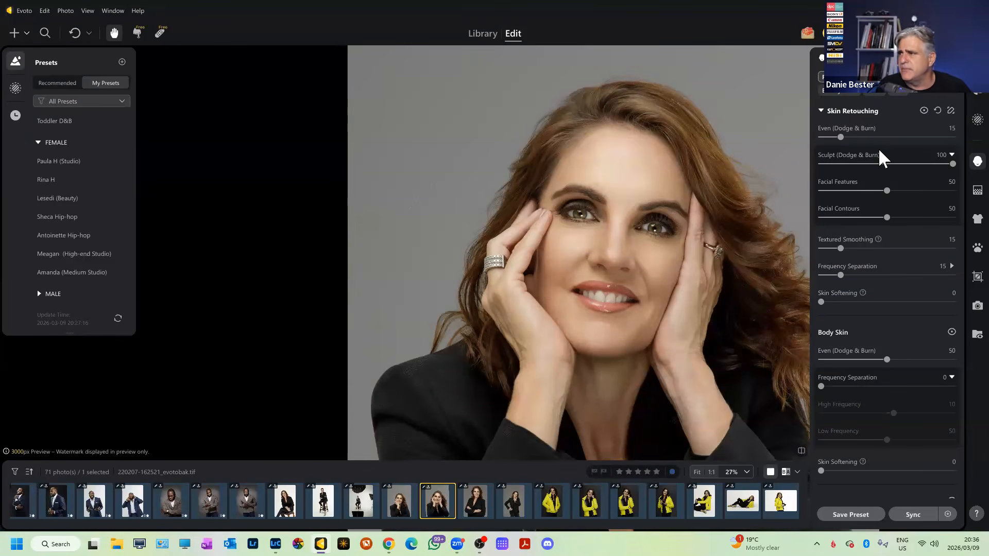
Collapse the Skin Retouching settings.
left_click(826, 113)
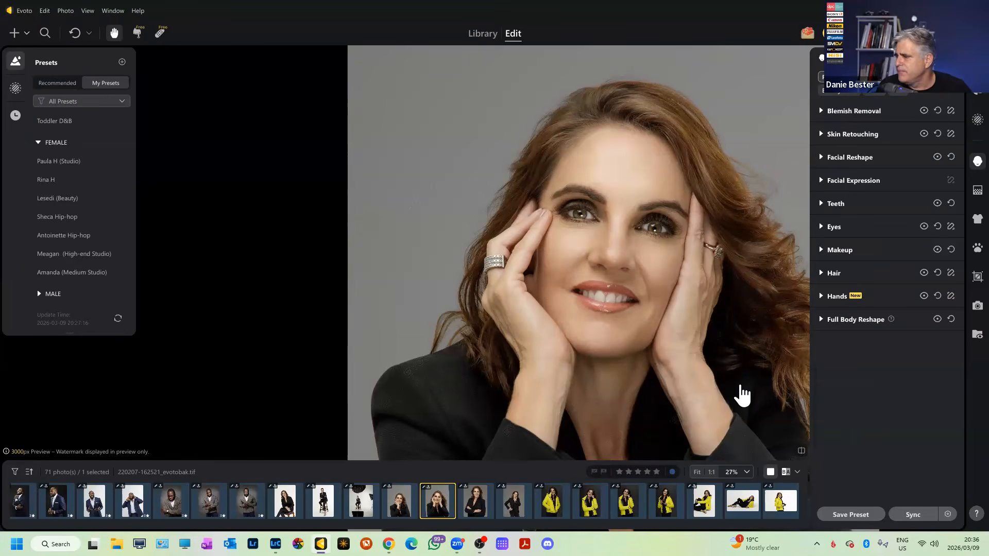
scroll(633, 252, "up", 5)
scroll(633, 252, "down", 5)
scroll(634, 252, "up", 2)
scroll(633, 252, "down", 5)
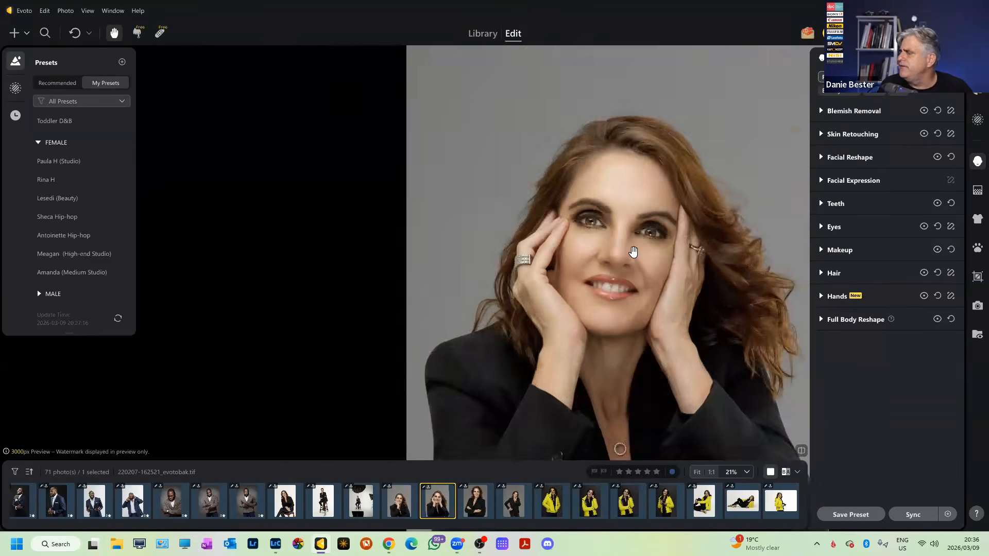
scroll(633, 252, "up", 4)
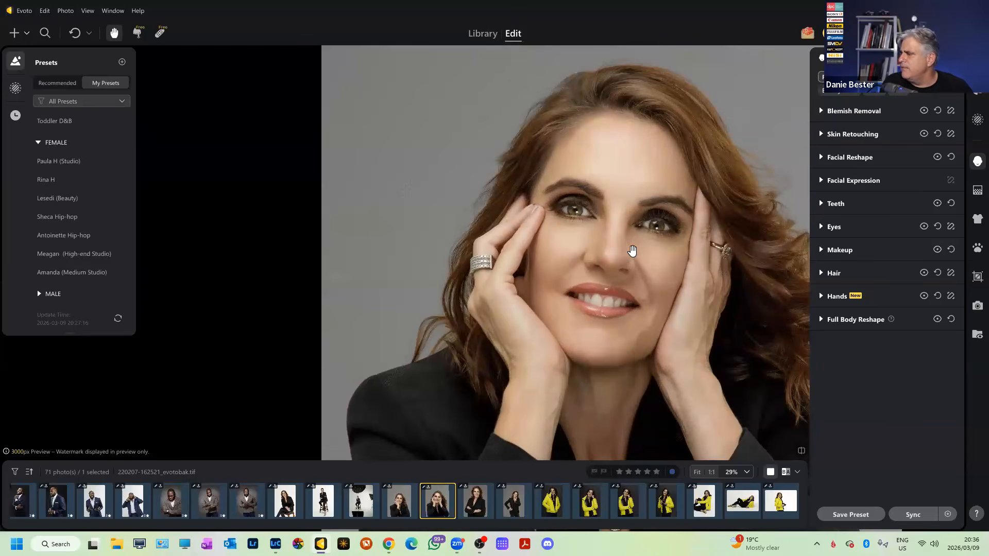
Open the standing black-suit portrait, zoom in and compare it with the original.
left_click(518, 496)
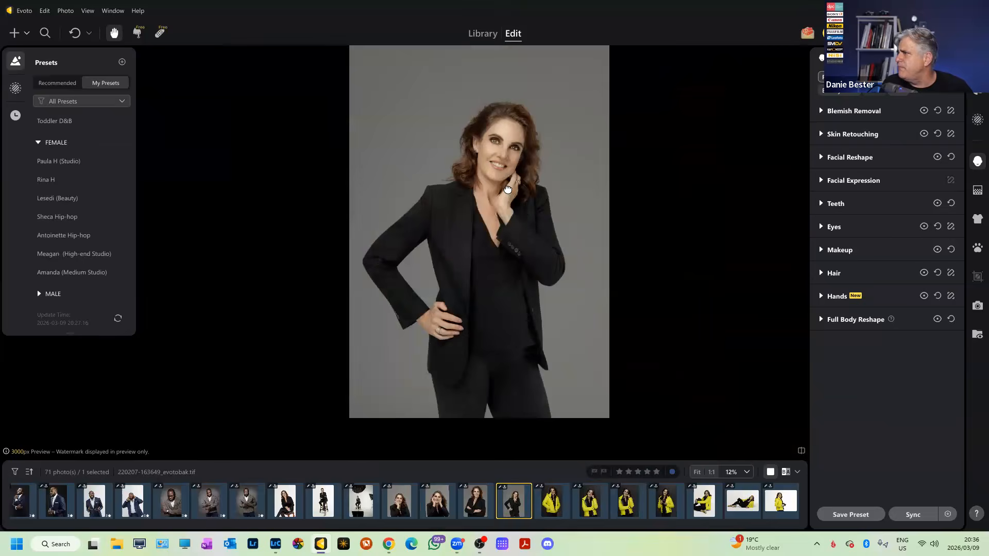
left_click_drag(504, 154, 659, 190)
scroll(660, 191, "up", 2)
scroll(680, 199, "up", 2)
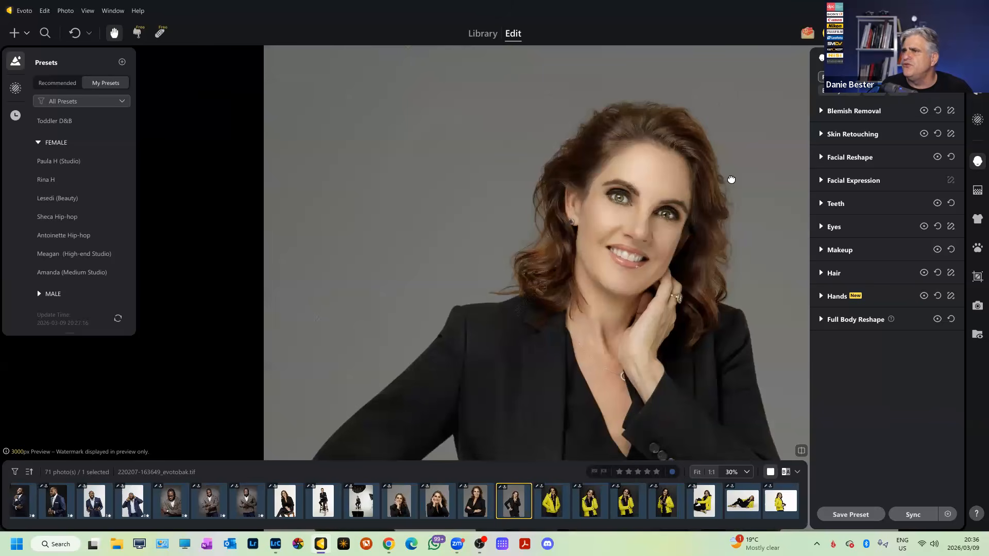
key("backslash")
key("backslash")
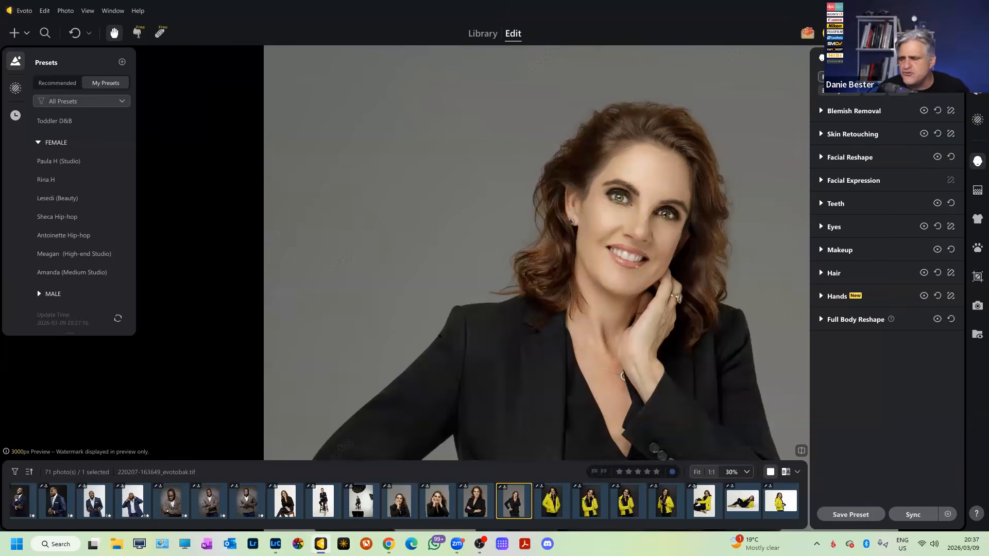
Give the reclining yellow-jacket photo a fully opaque White backdrop via Backdrop Changer.
left_click(742, 501)
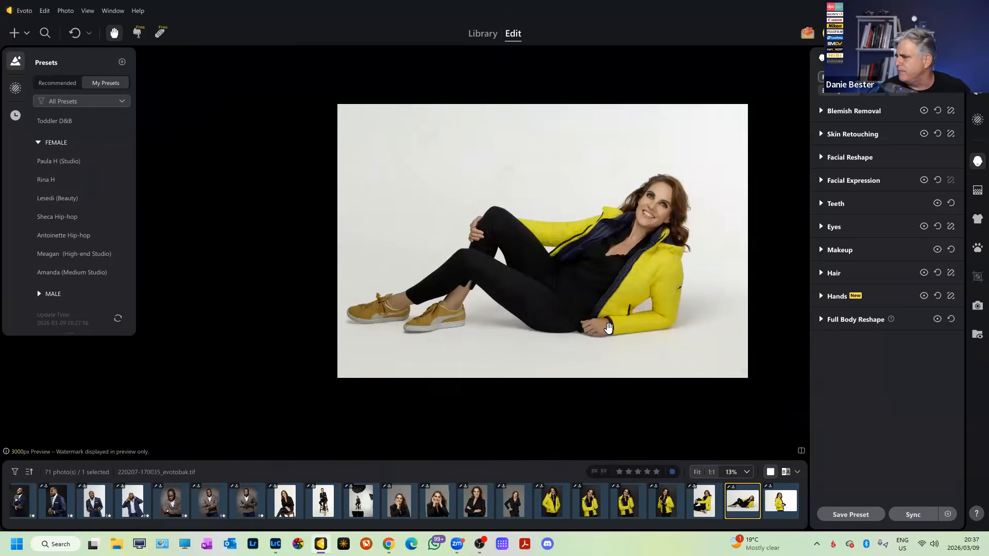
scroll(582, 372, "up", 3)
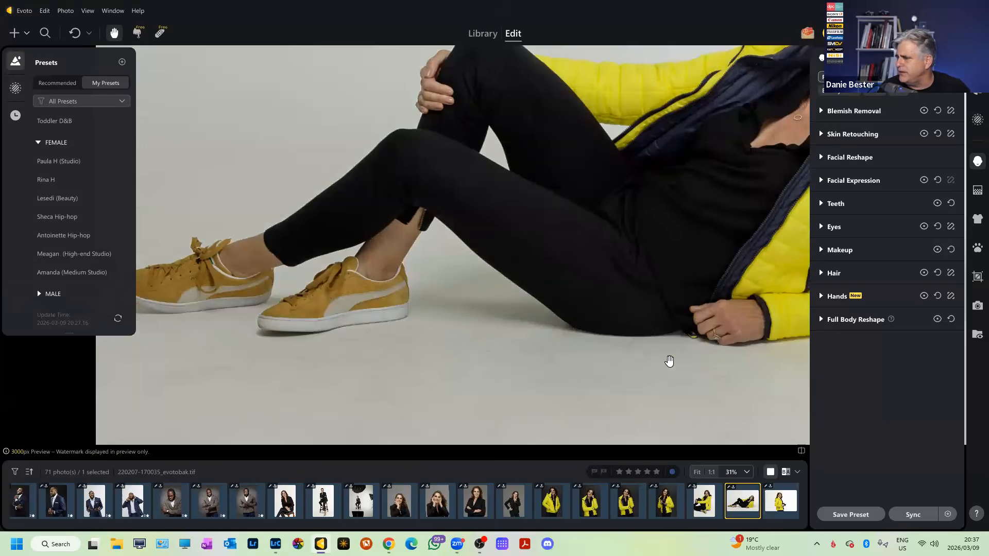
scroll(669, 361, "down", 5)
scroll(721, 367, "up", 4)
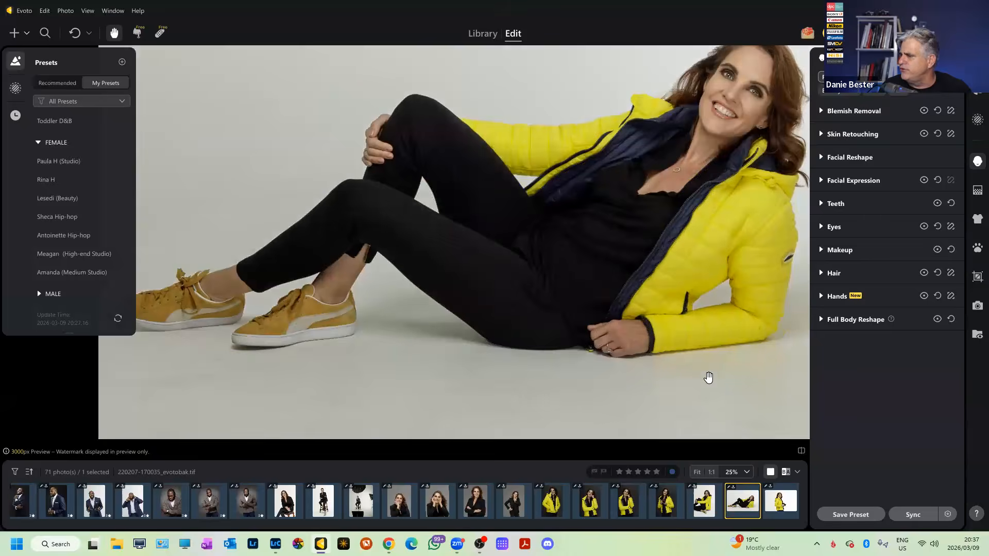
left_click(977, 190)
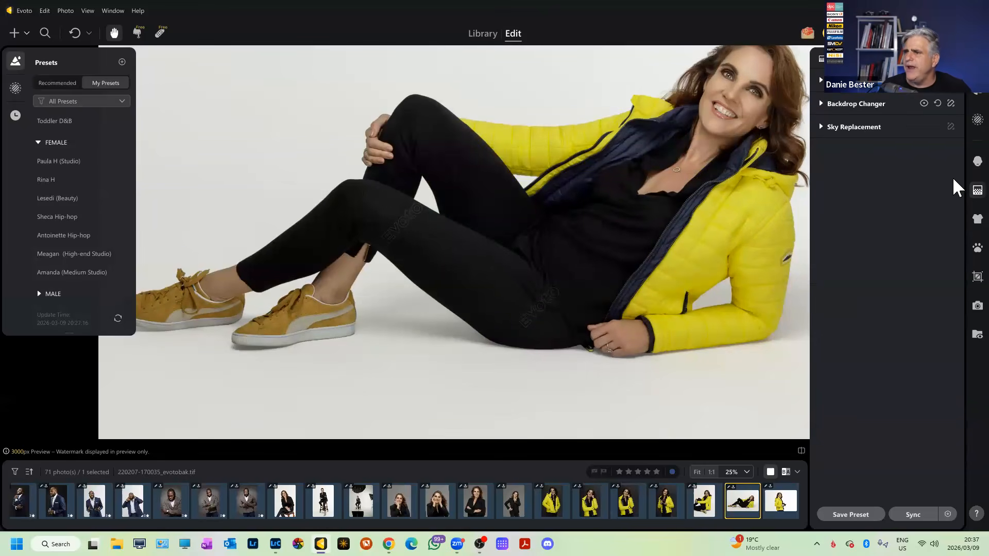
left_click(824, 105)
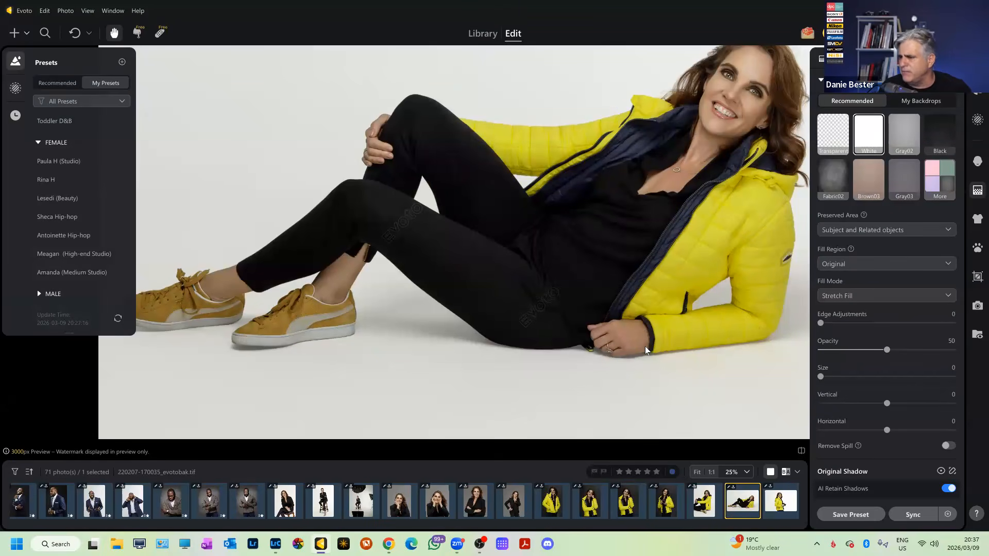
left_click_drag(886, 349, 954, 350)
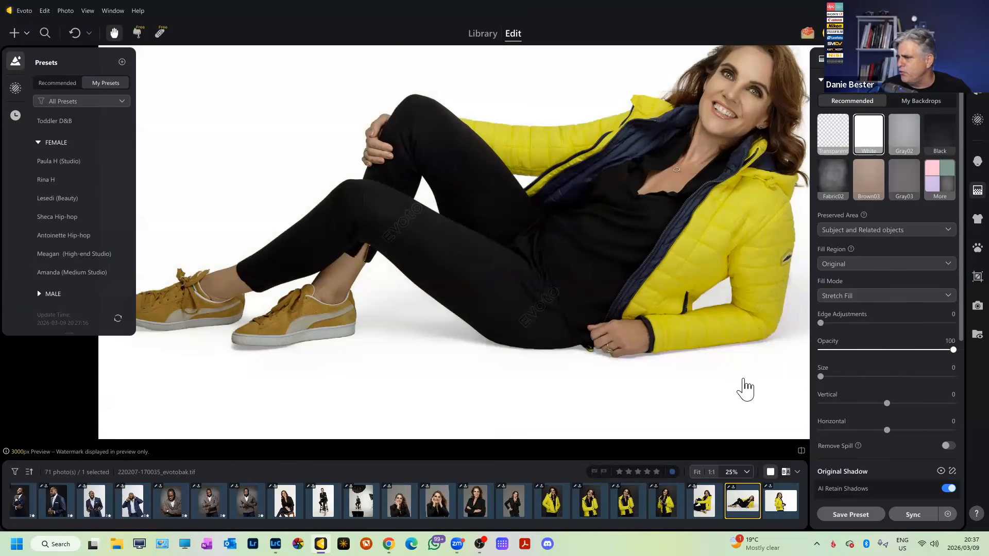
left_click_drag(699, 394, 723, 291)
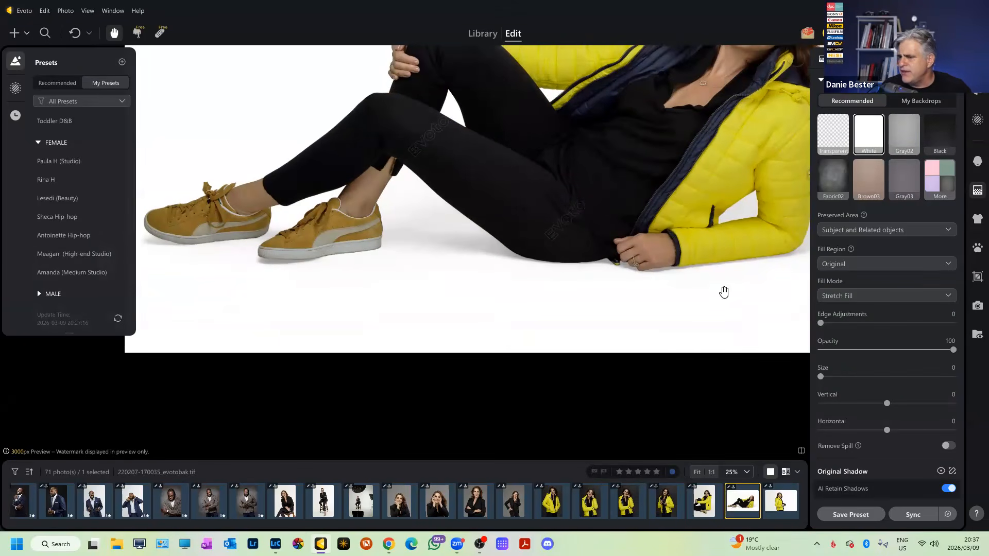
scroll(962, 405, "down", 1)
left_click(949, 466)
scroll(680, 289, "down", 6)
scroll(676, 289, "up", 6)
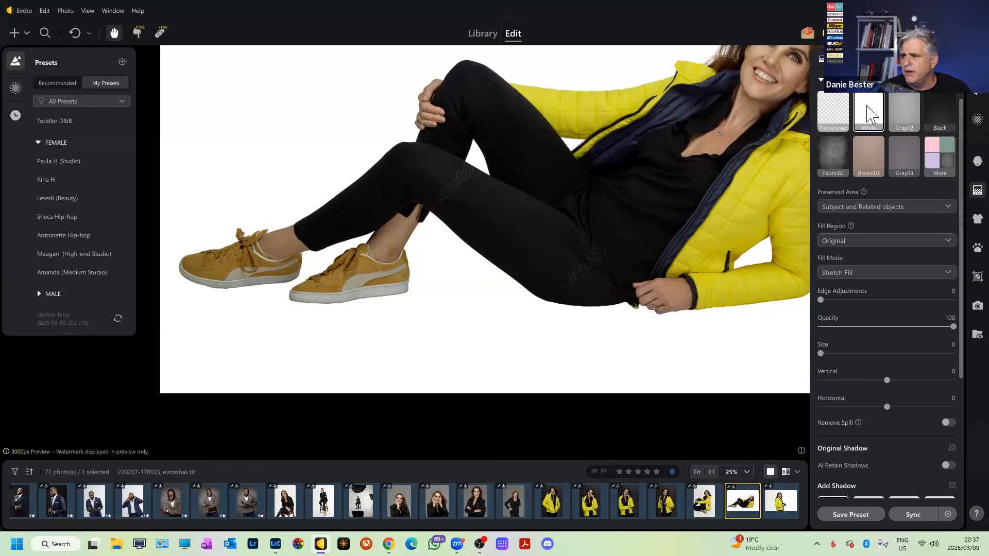
Set backdrop Opacity to 50 and turn AI Retain Shadows back on.
left_click(950, 318)
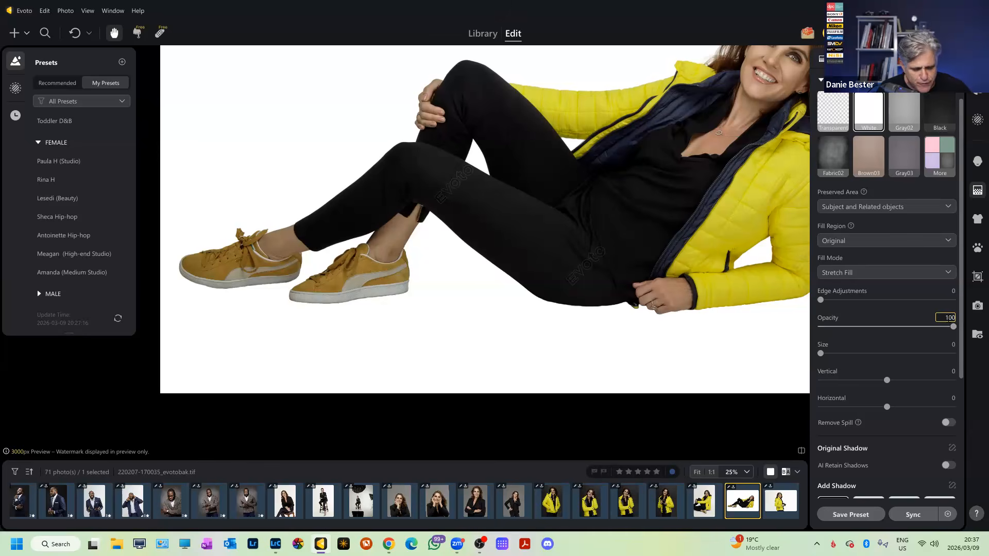
key("BackSpace")
type("50")
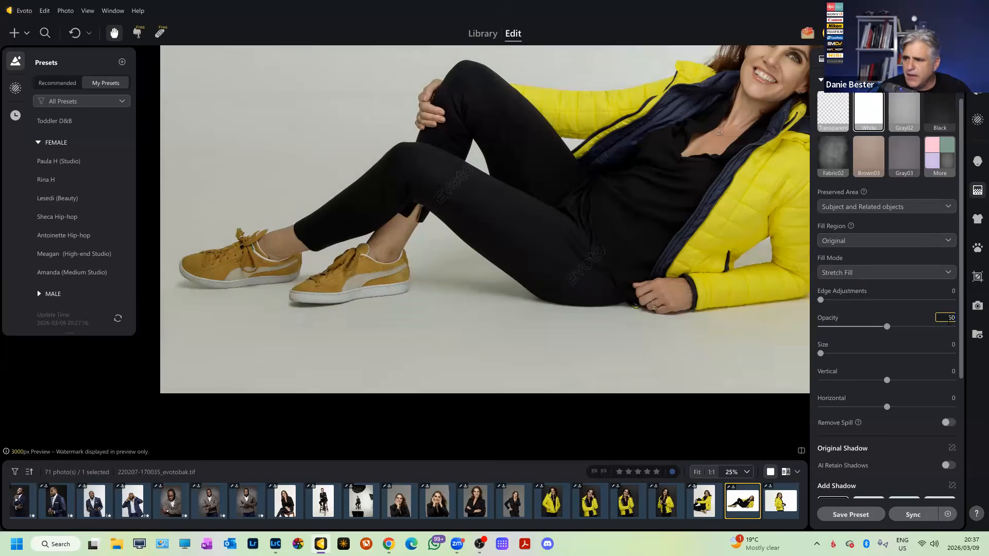
key("Return")
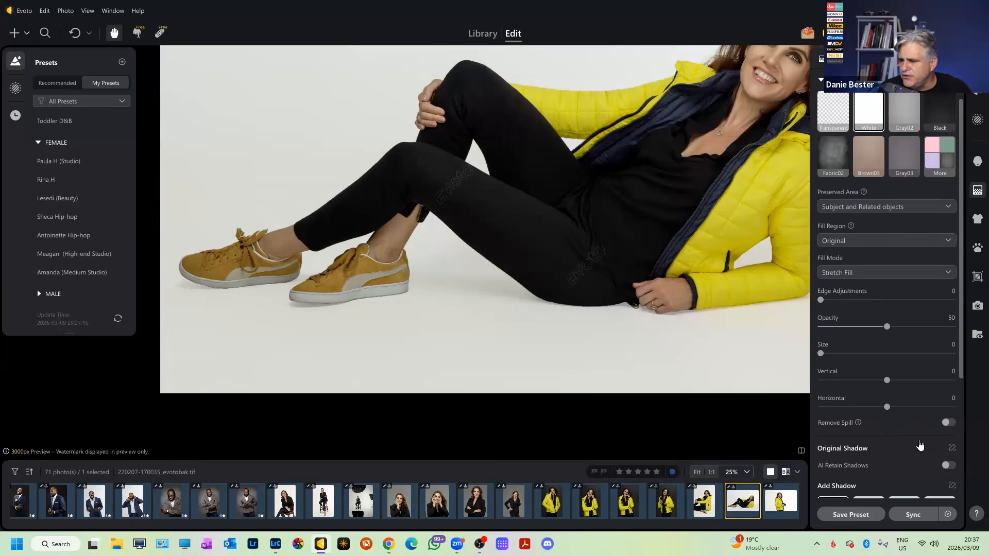
left_click(948, 465)
scroll(680, 265, "up", 3)
scroll(637, 350, "down", 5)
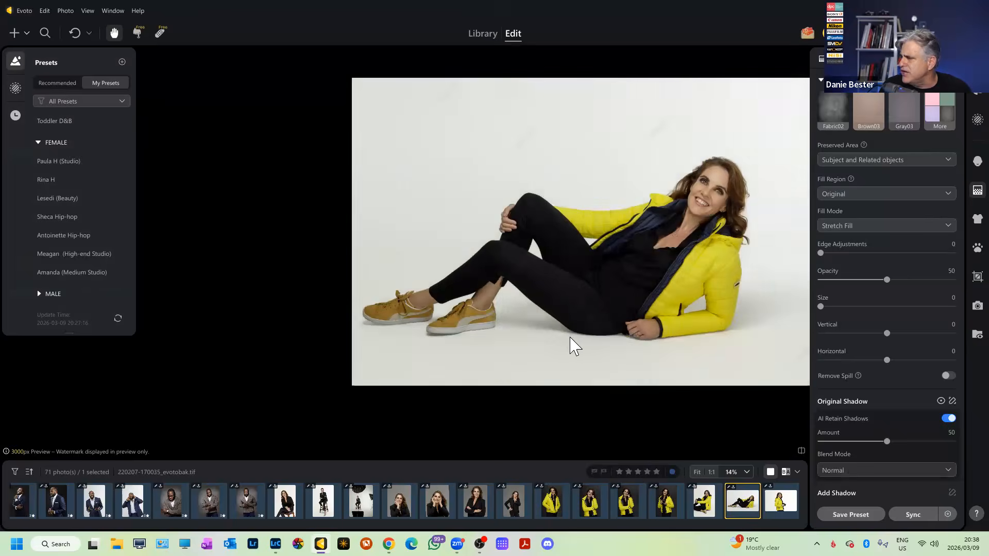
scroll(572, 346, "up", 1)
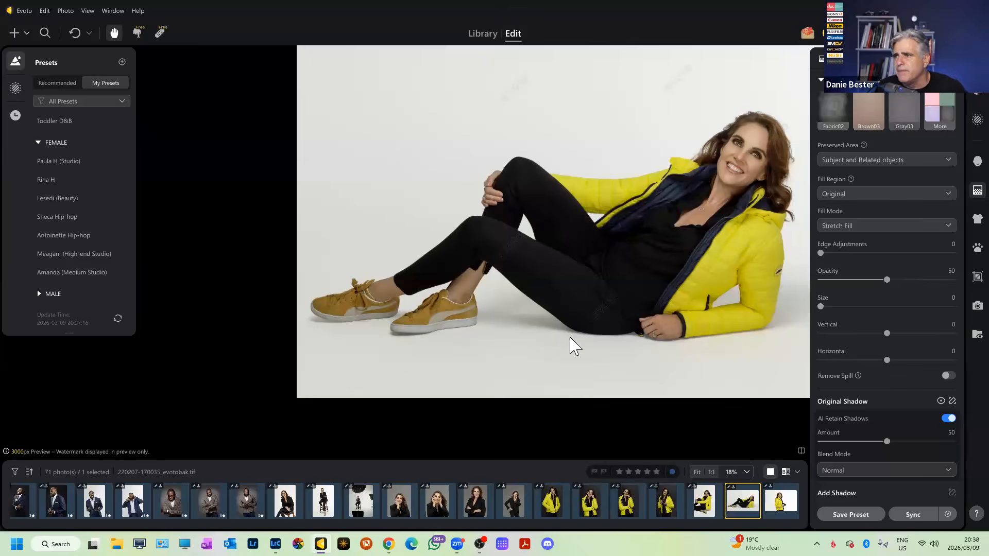
scroll(827, 242, "up", 2)
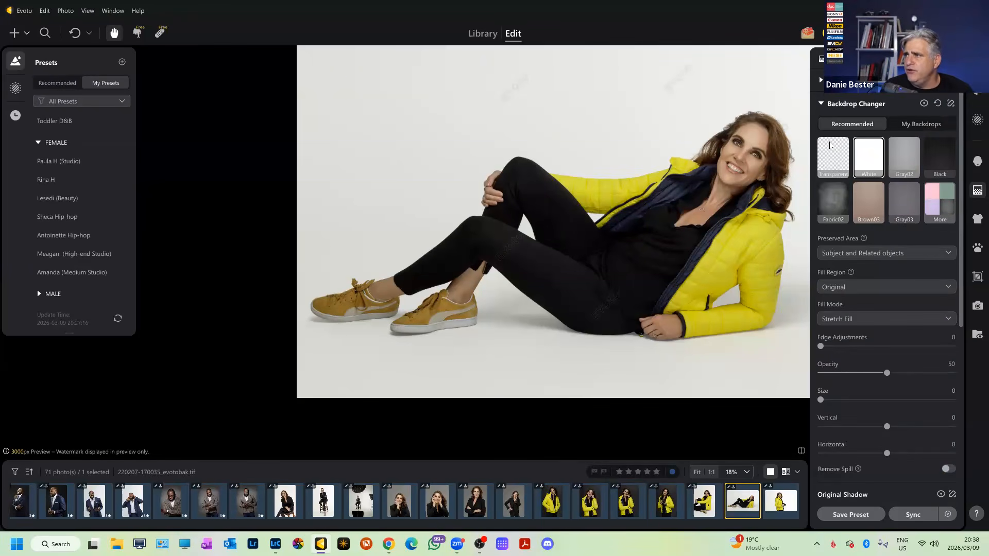
Expand Solid Backdrop Refinement and inspect the floor with Clean Backdrop off.
left_click(822, 82)
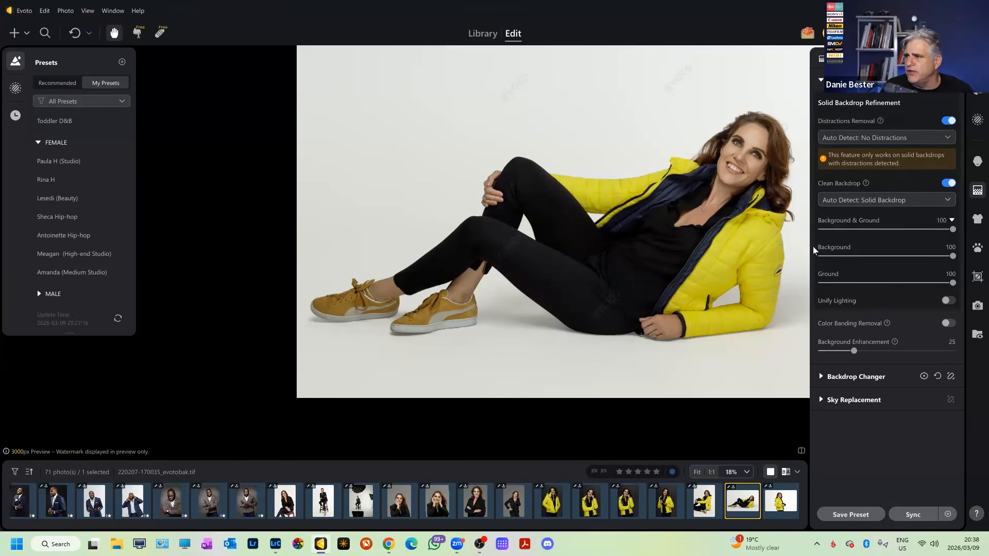
scroll(695, 216, "up", 2)
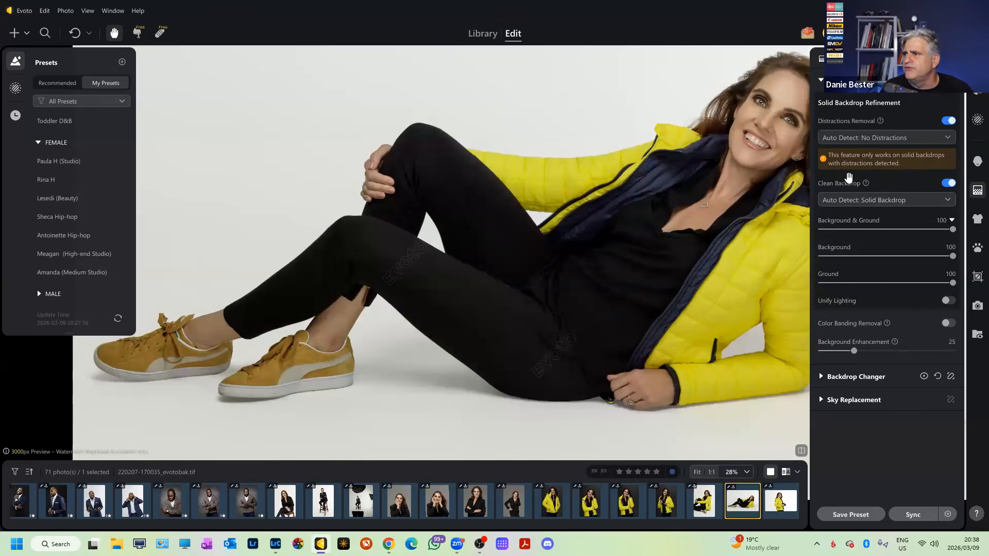
left_click(948, 183)
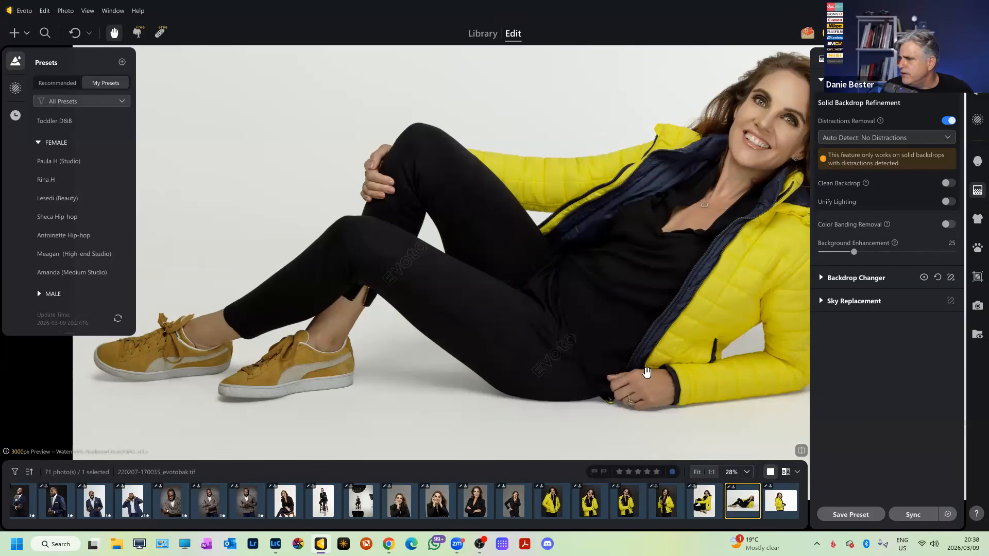
scroll(587, 411, "up", 2)
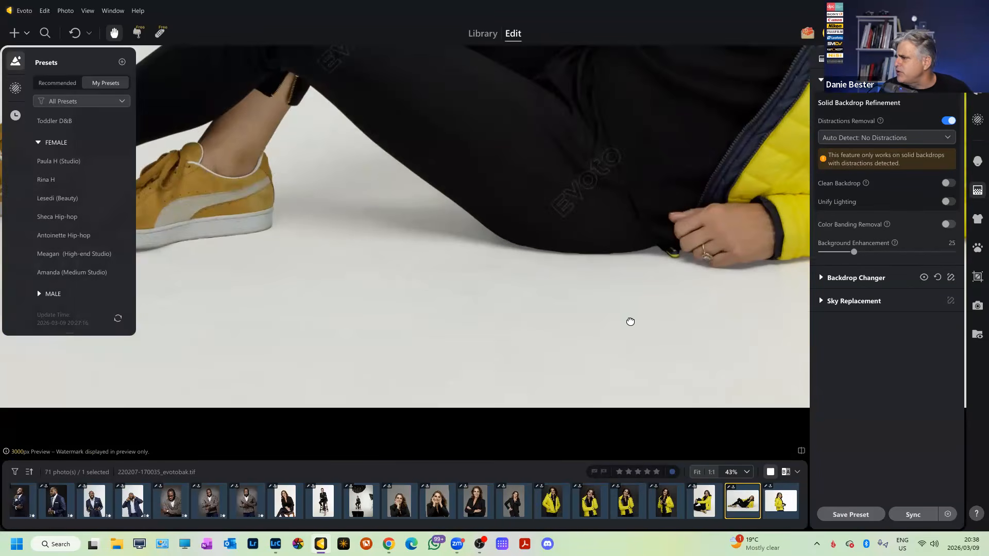
scroll(595, 311, "up", 5)
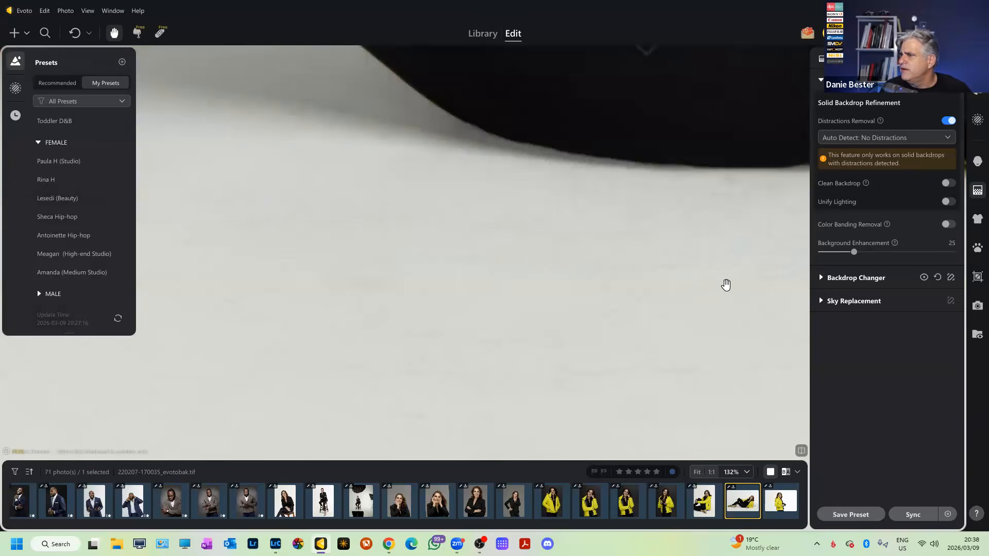
left_click_drag(725, 282, 621, 307)
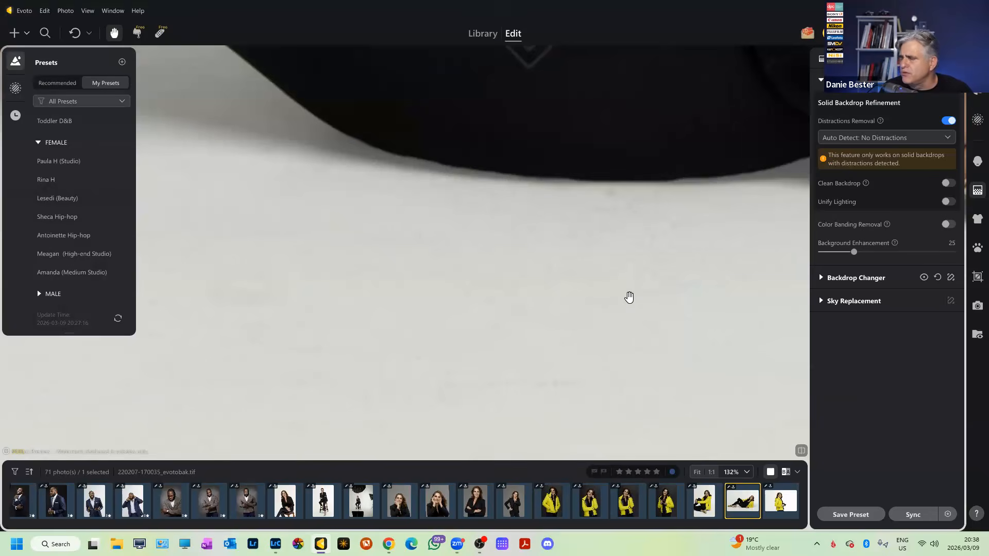
Turn Clean Backdrop back on and inspect the cleaned floor around the shoe.
left_click(948, 183)
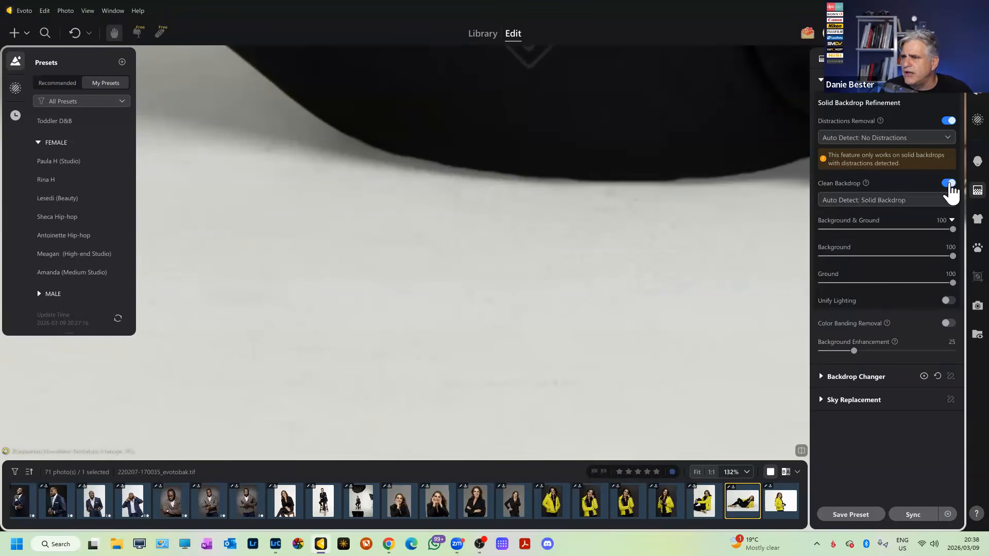
scroll(512, 188, "up", 2)
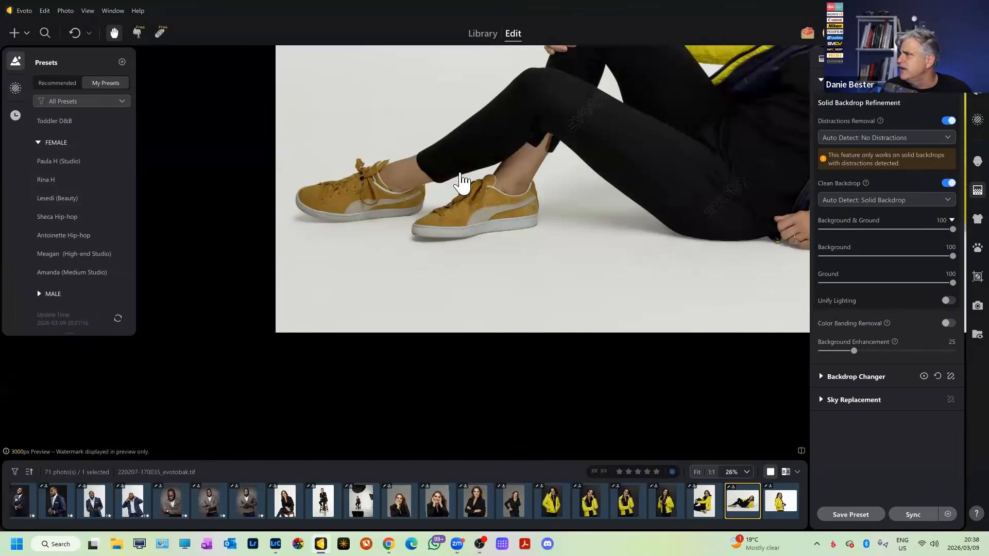
scroll(459, 181, "up", 3)
left_click_drag(666, 220, 429, 245)
left_click_drag(649, 312, 589, 295)
left_click_drag(686, 355, 391, 252)
scroll(605, 329, "down", 2)
scroll(517, 351, "down", 2)
scroll(673, 289, "up", 1)
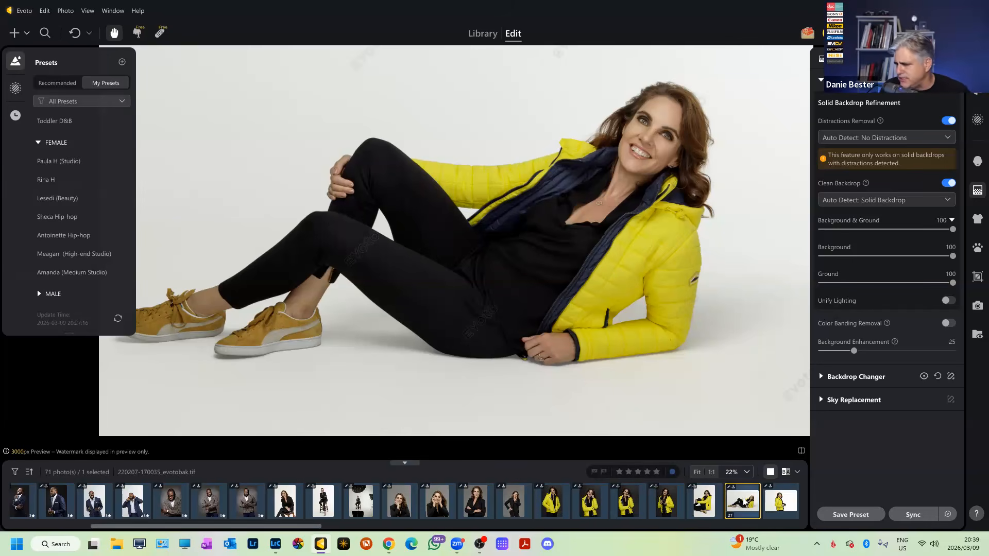
Start from the woman-in-black portrait and extend the filmstrip selection to sixteen photos.
left_click(707, 504, "ctrl")
left_click(777, 508, "ctrl")
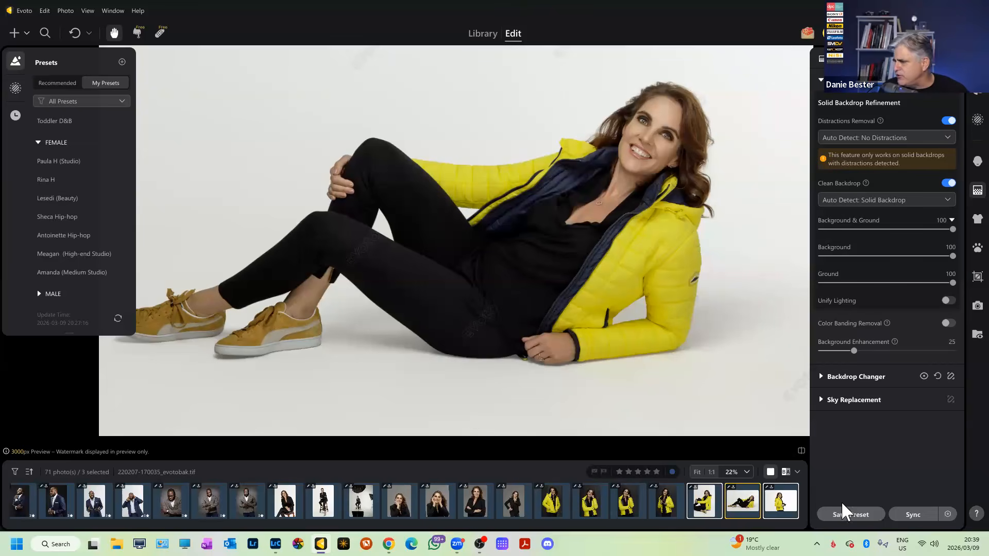
left_click(553, 507)
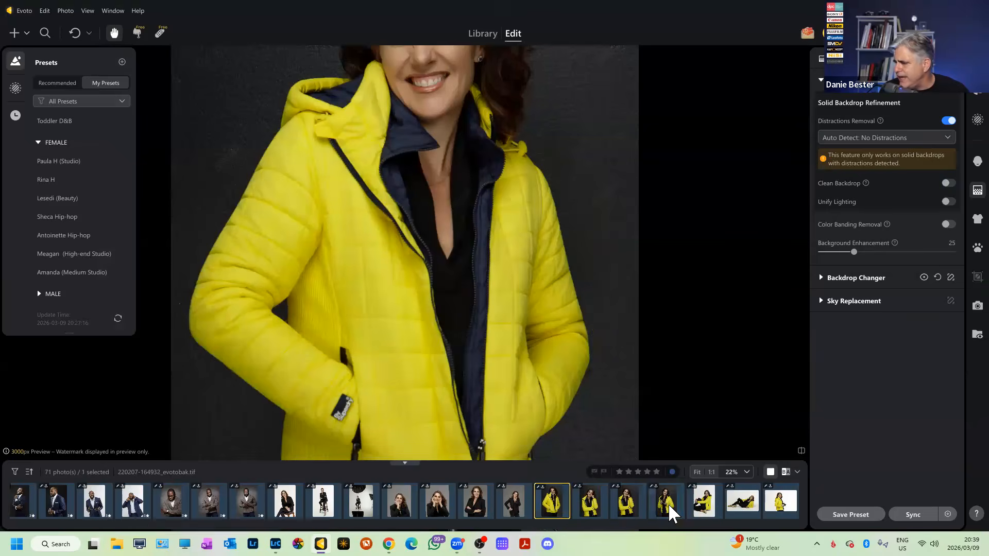
left_click(669, 503, "shift")
scroll(669, 503, "left", 5)
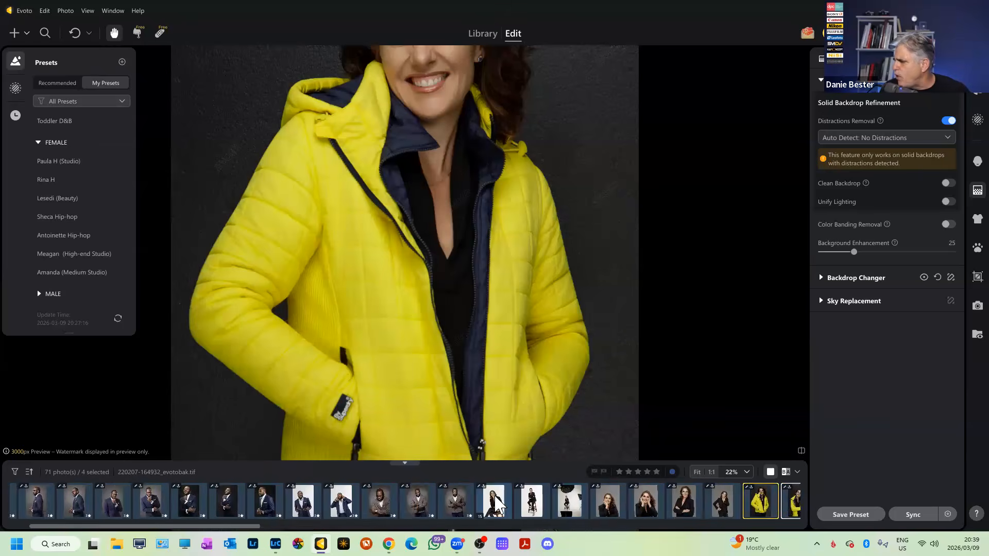
left_click(447, 500)
scroll(447, 499, "right", 6)
scroll(493, 497, "right", 2)
scroll(493, 496, "left", 2)
left_click(558, 506, "shift")
Sync the woman-in-black portrait's retouch settings to all sixteen selected photos.
left_click(913, 515)
scroll(610, 502, "left", 1)
scroll(611, 507, "left", 8)
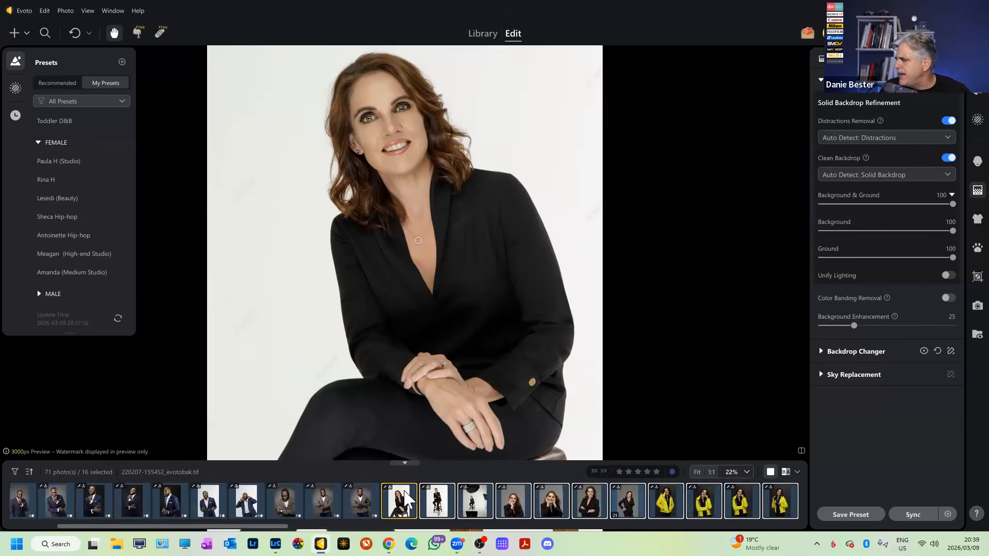
Select the woman-on-stool portrait plus three yellow-jacket photos as one four-photo batch.
left_click(387, 505)
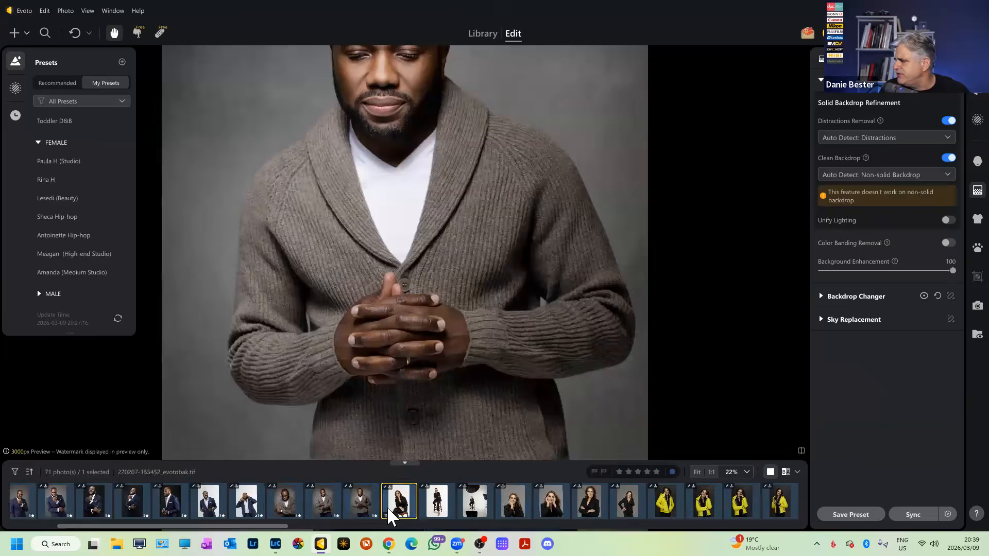
left_click(475, 500, "shift")
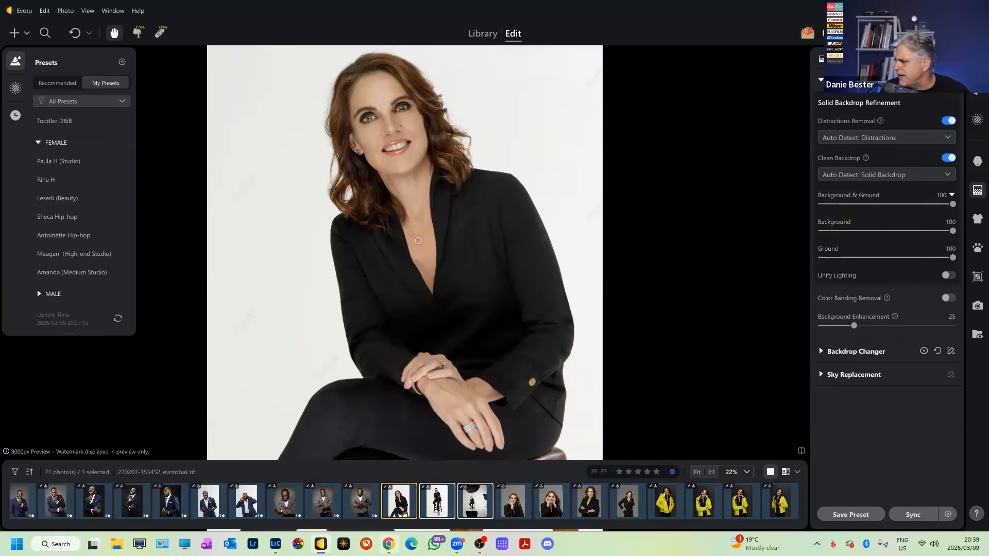
left_click(528, 502)
left_click(629, 496, "shift")
left_click(394, 503)
scroll(432, 499, "down", 5)
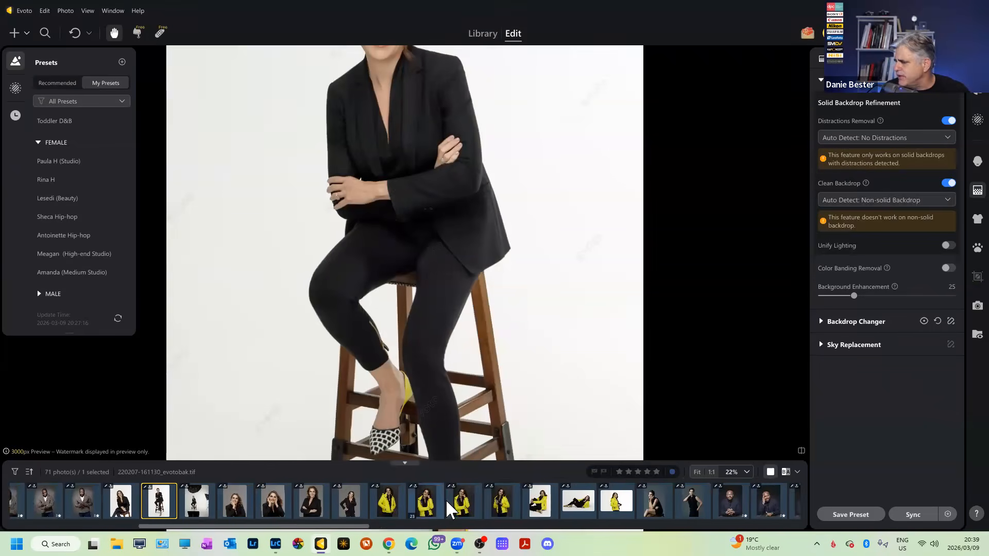
scroll(446, 500, "down", 1)
left_click(493, 501, "ctrl")
left_click(527, 503, "ctrl")
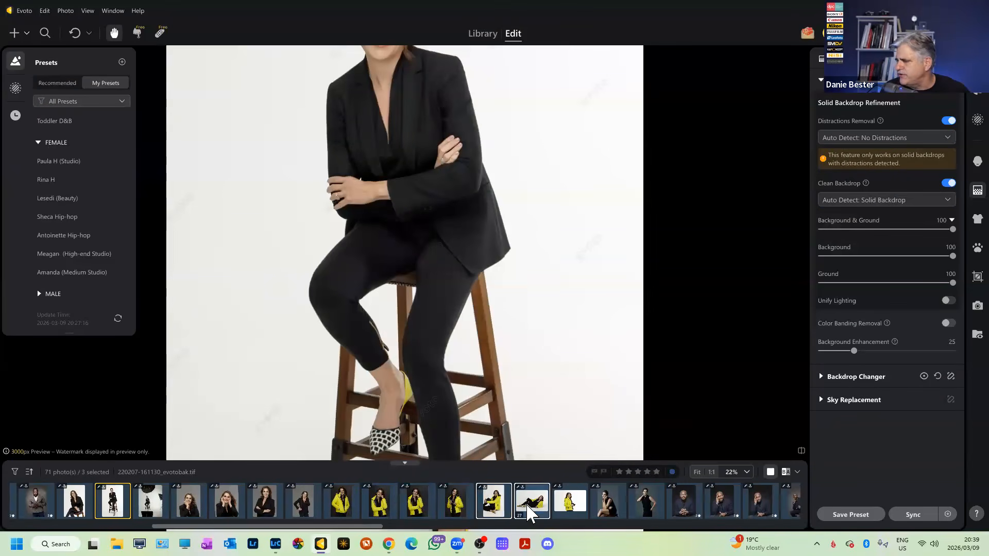
left_click(570, 502, "ctrl")
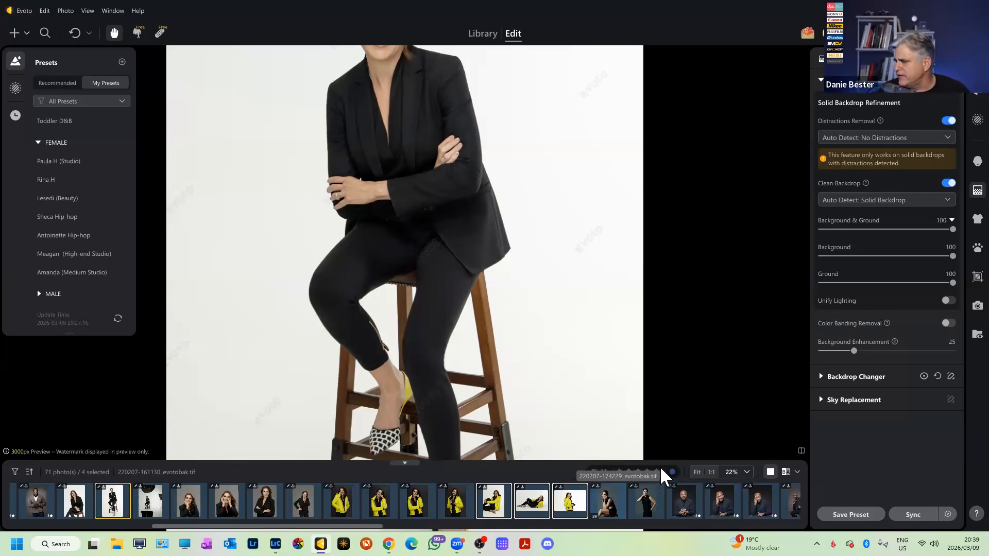
scroll(589, 495, "right", 3)
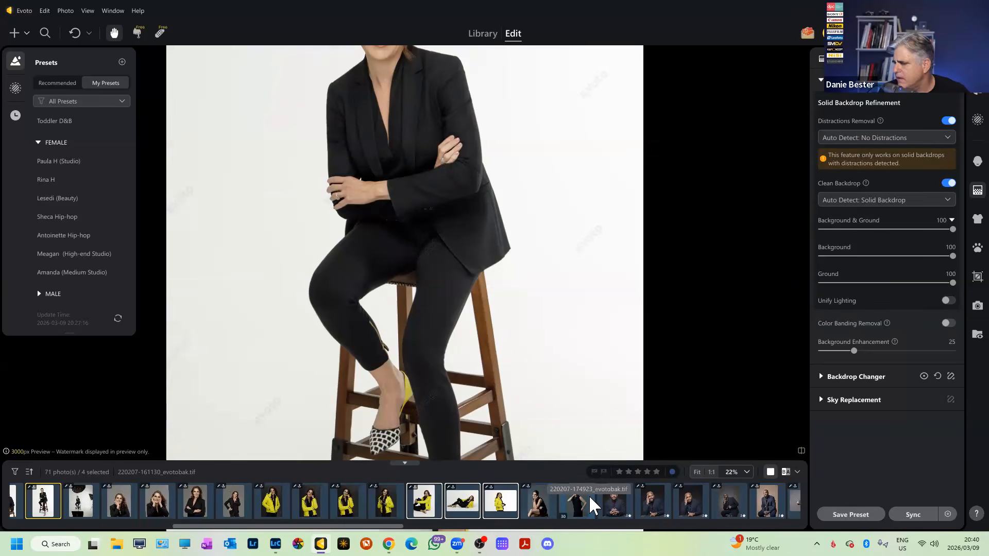
scroll(589, 494, "left", 10)
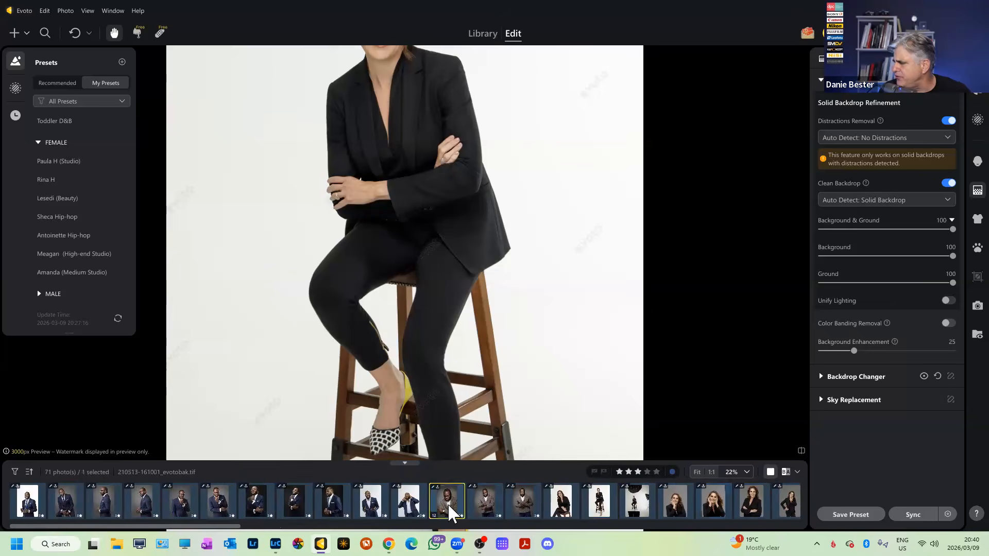
Select the three brown-cardigan portraits and collapse the Solid Backdrop Refinement section.
left_click(448, 503)
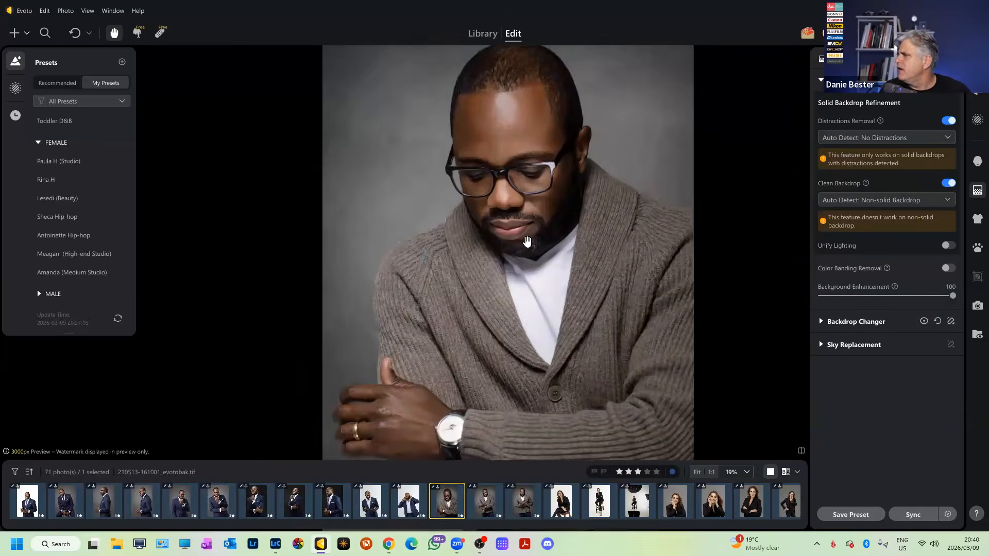
left_click(524, 510, "shift")
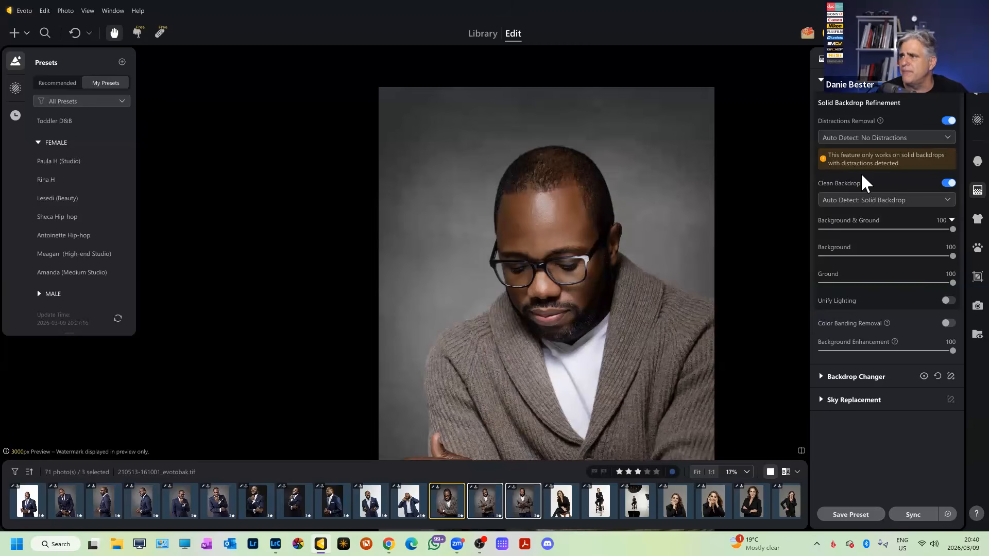
left_click(820, 82)
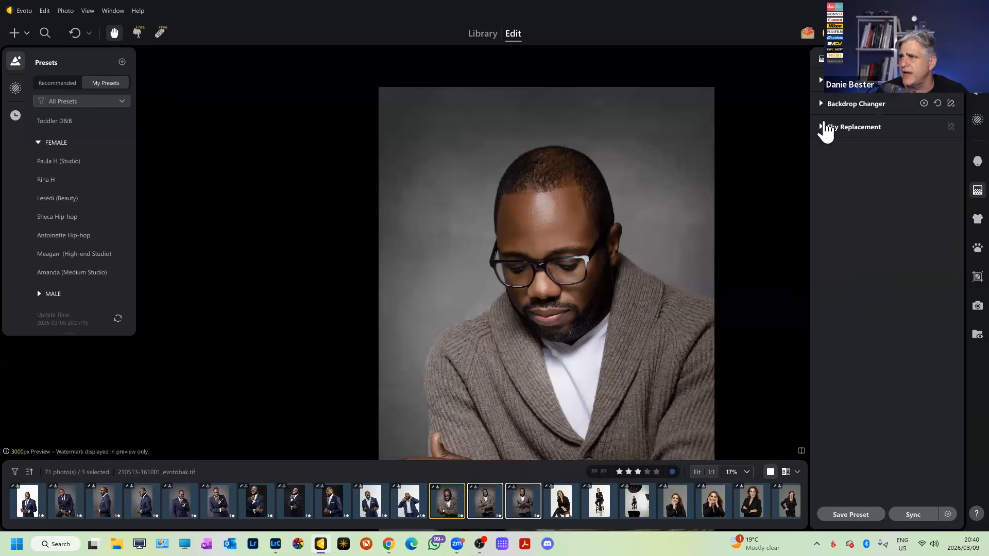
In Backdrop Changer, try the solid Black backdrop and lower its opacity.
left_click(822, 106)
scroll(882, 296, "down", 2)
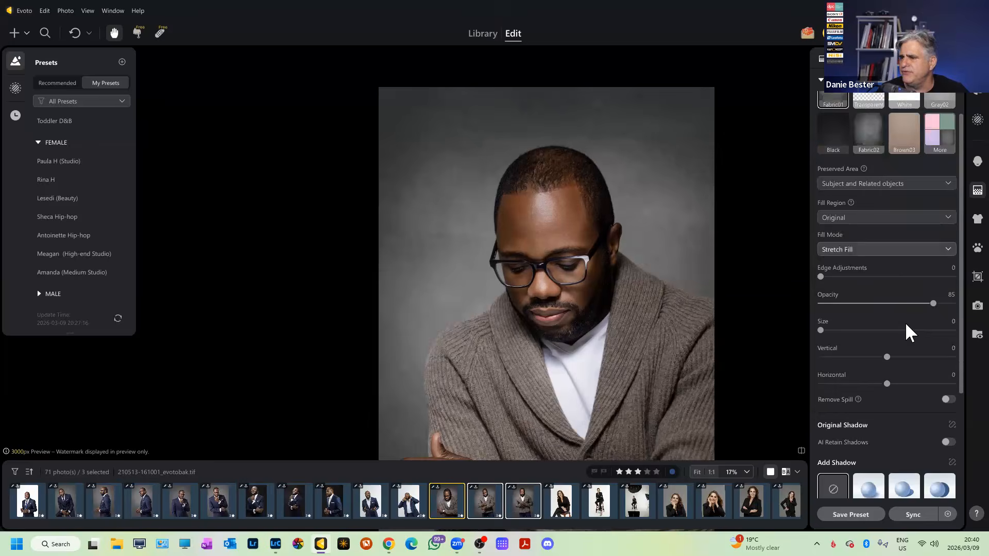
mouse_move(934, 304)
left_mouse_down()
mouse_move(874, 304)
mouse_move(927, 304)
left_mouse_up()
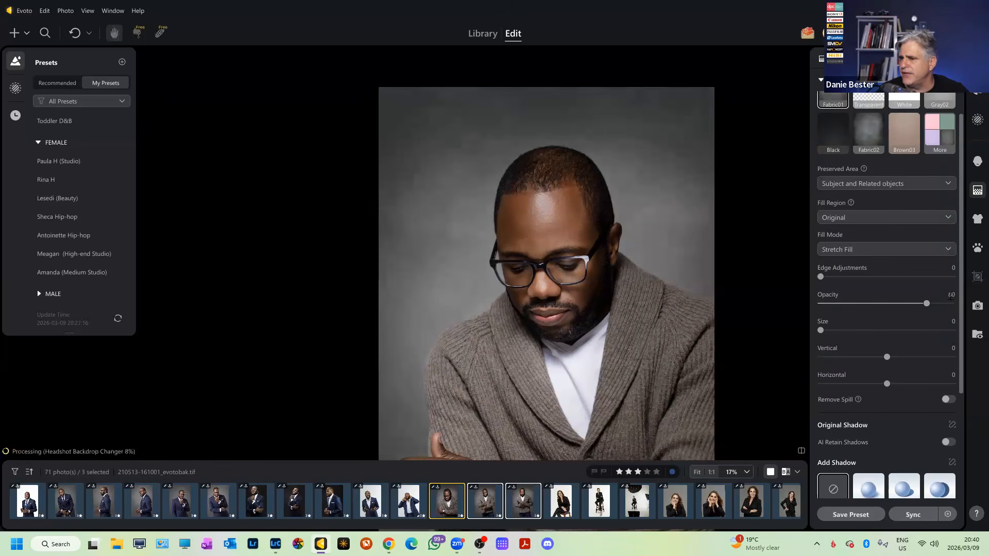
left_click(941, 135)
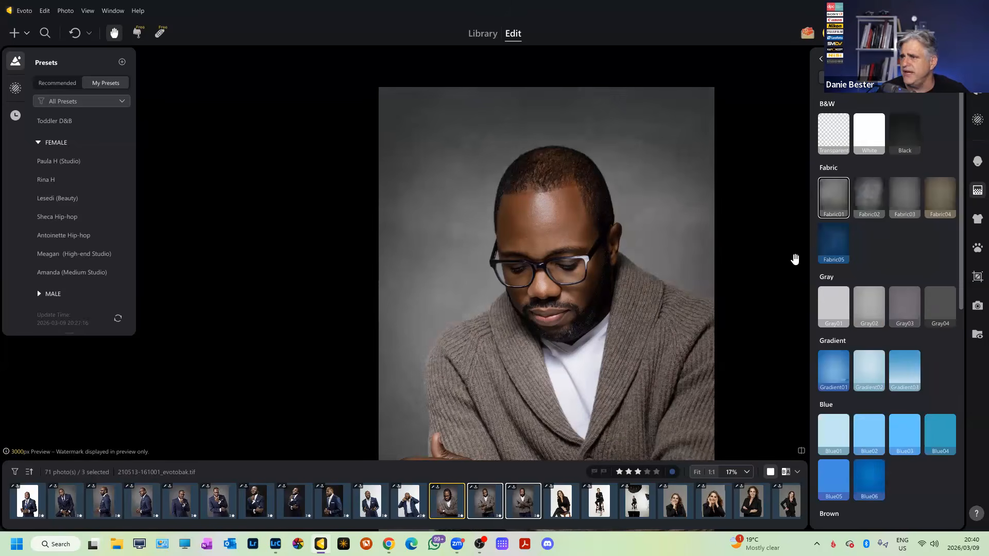
left_click(903, 133)
scroll(639, 265, "down", 2)
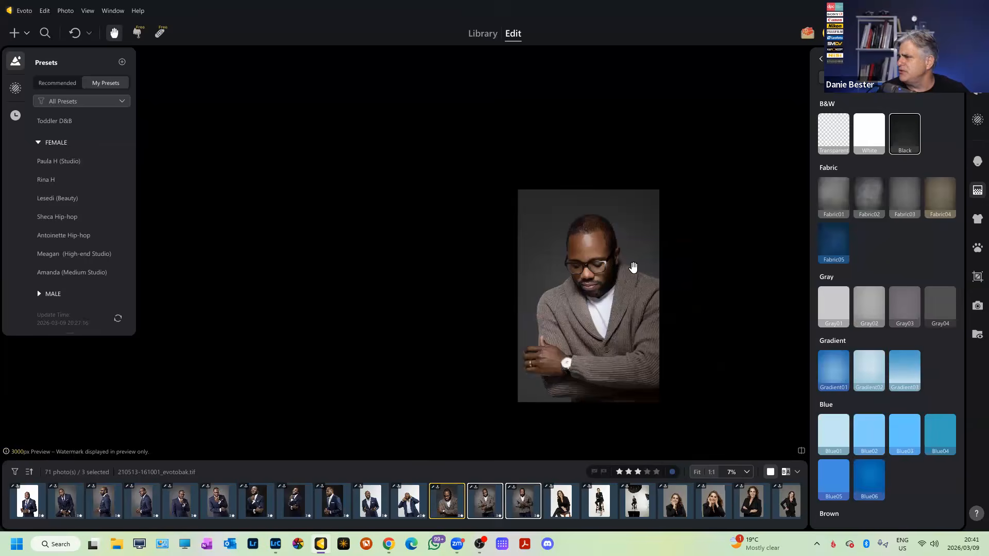
scroll(639, 264, "up", 8)
scroll(637, 267, "down", 7)
scroll(639, 269, "up", 2)
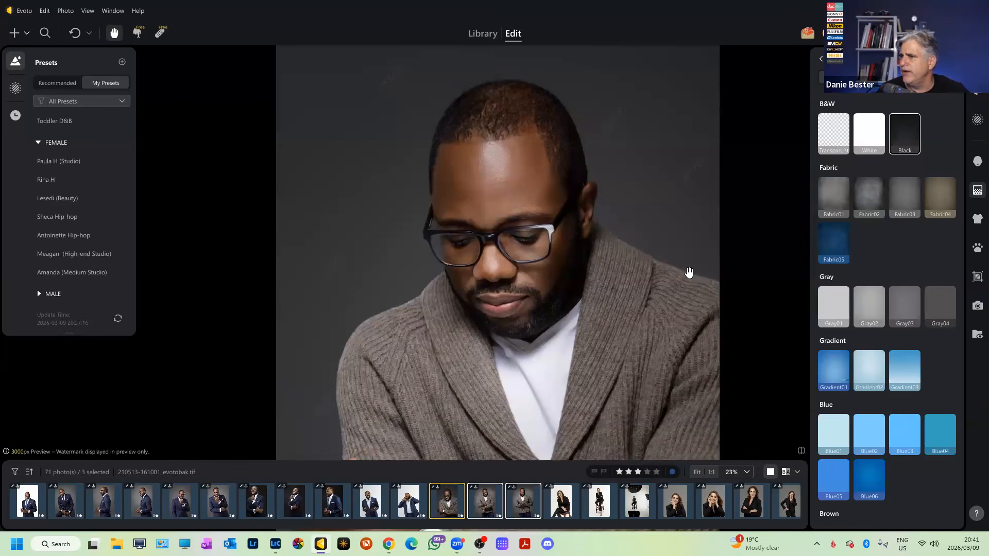
scroll(903, 229, "down", 5)
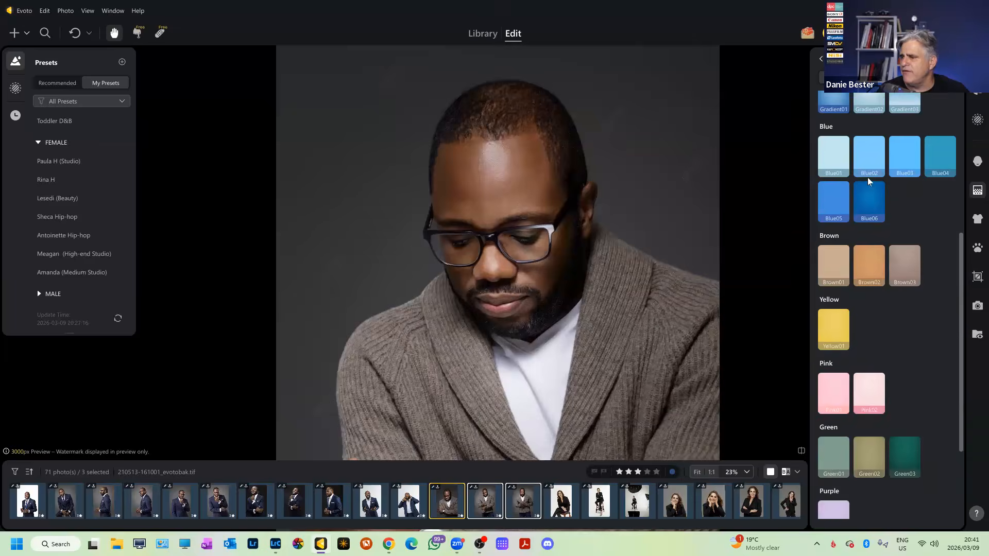
scroll(867, 178, "up", 3)
left_click(821, 60)
left_click_drag(926, 305, 887, 305)
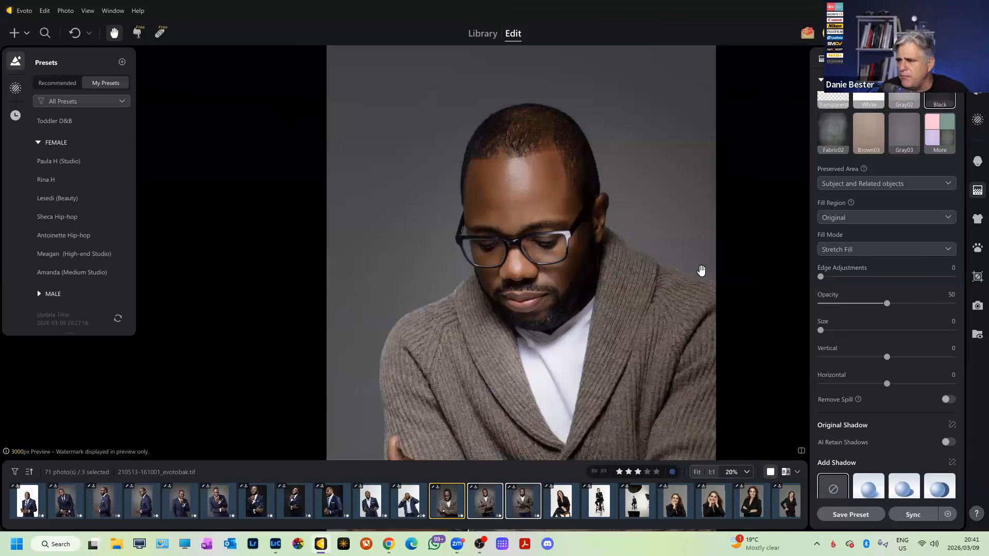
Switch to the Fabric01 grey fabric backdrop and raise its opacity to 81.
scroll(898, 311, "down", 3)
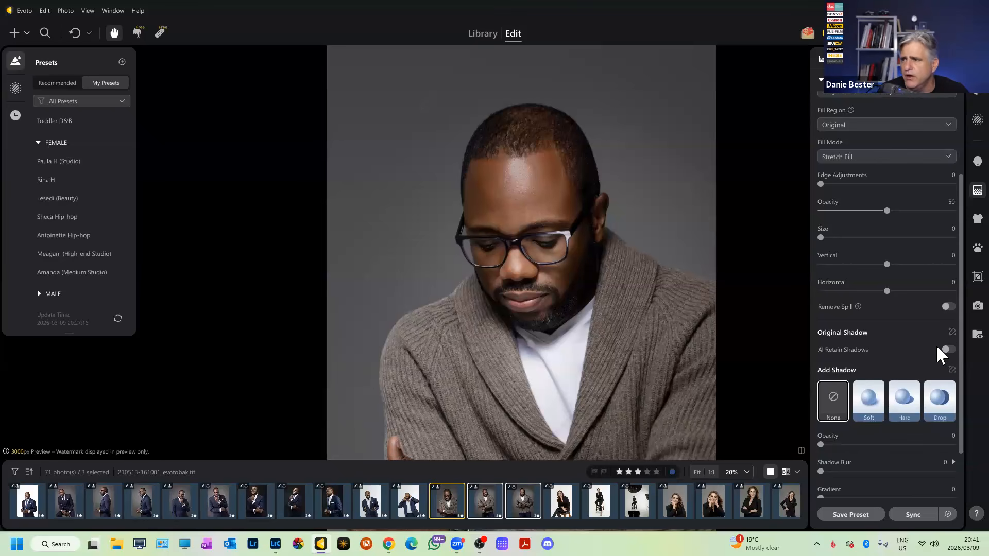
scroll(935, 345, "up", 5)
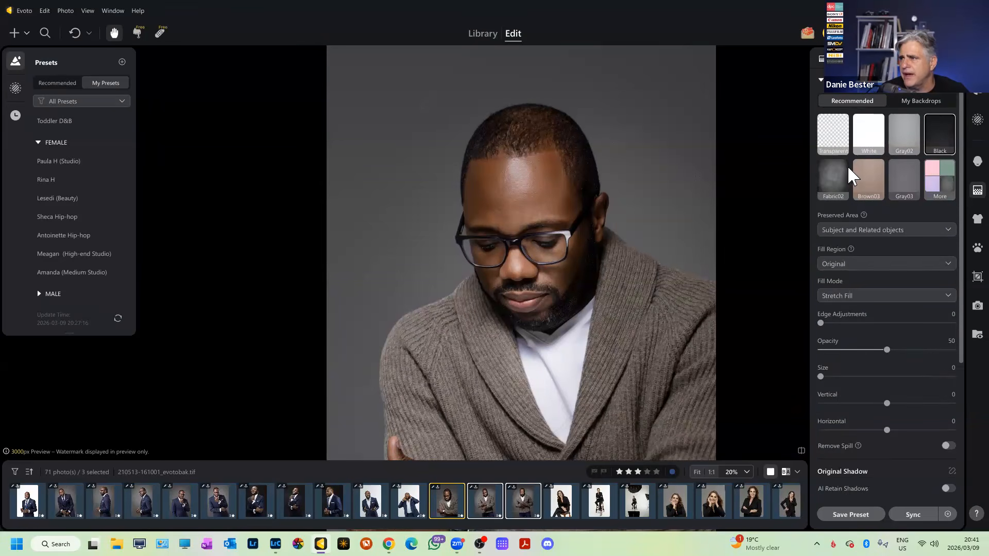
left_click(935, 191)
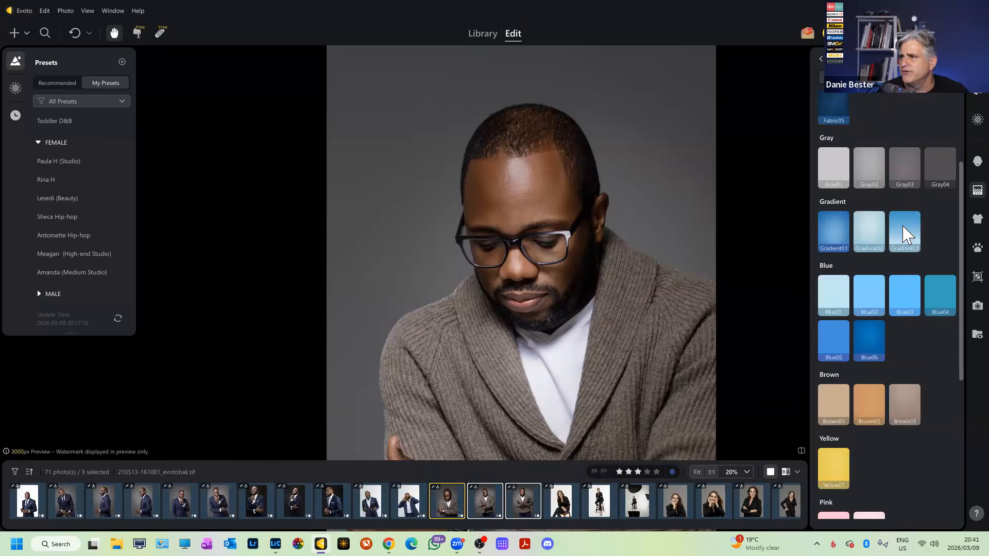
scroll(902, 230, "up", 3)
left_click(834, 195)
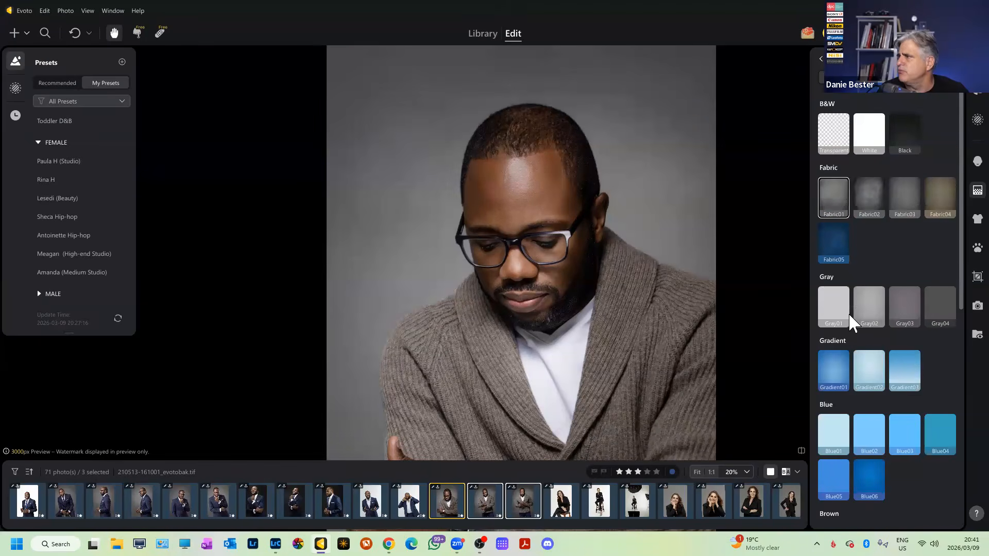
left_click(823, 58)
left_click_drag(888, 351, 930, 365)
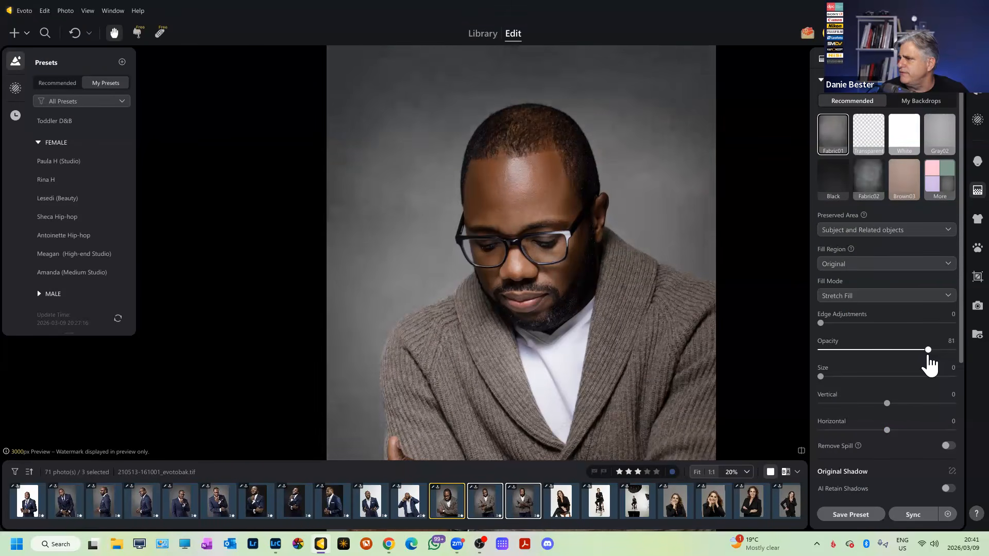
Try several saved backdrops, ending on the grey textured one.
left_click(931, 102)
left_click(833, 171)
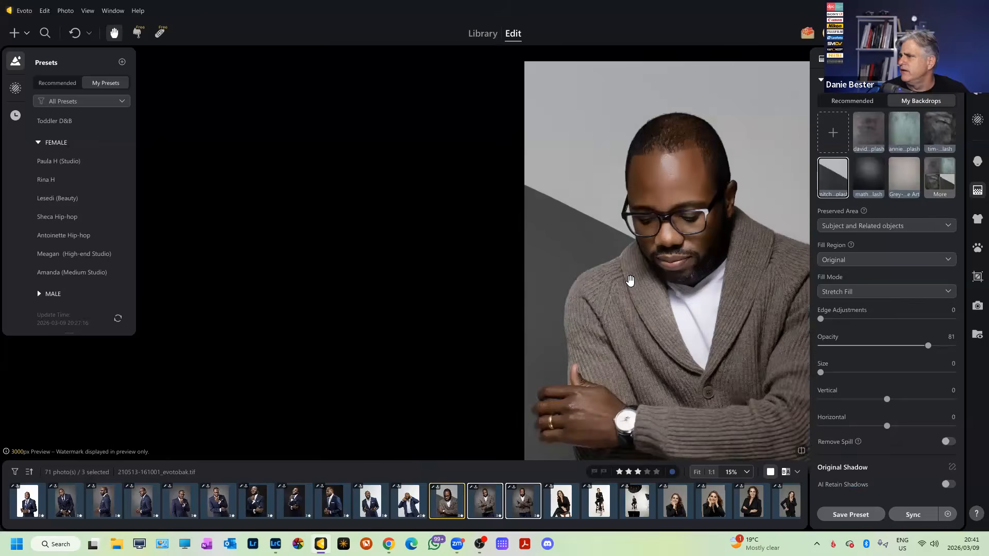
scroll(629, 278, "down", 3)
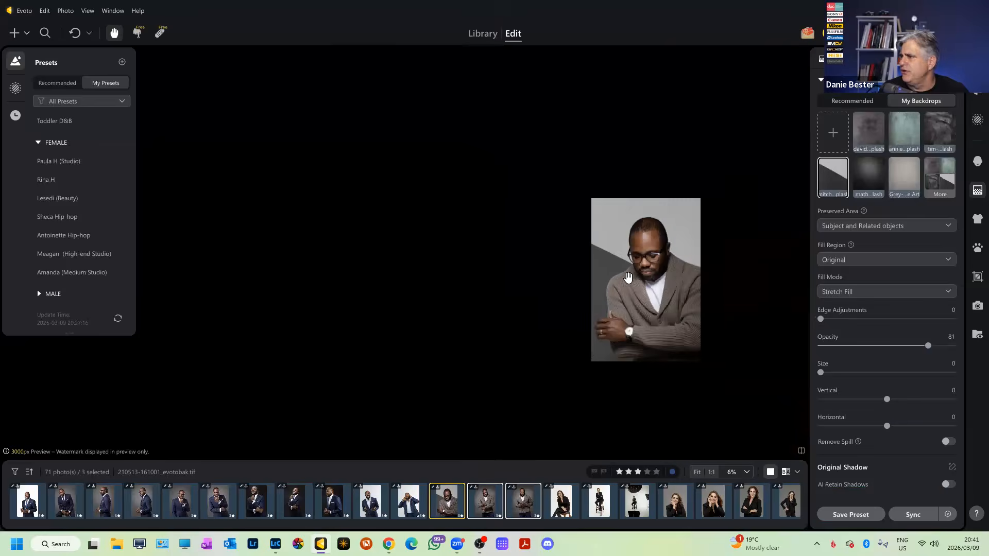
scroll(628, 278, "up", 3)
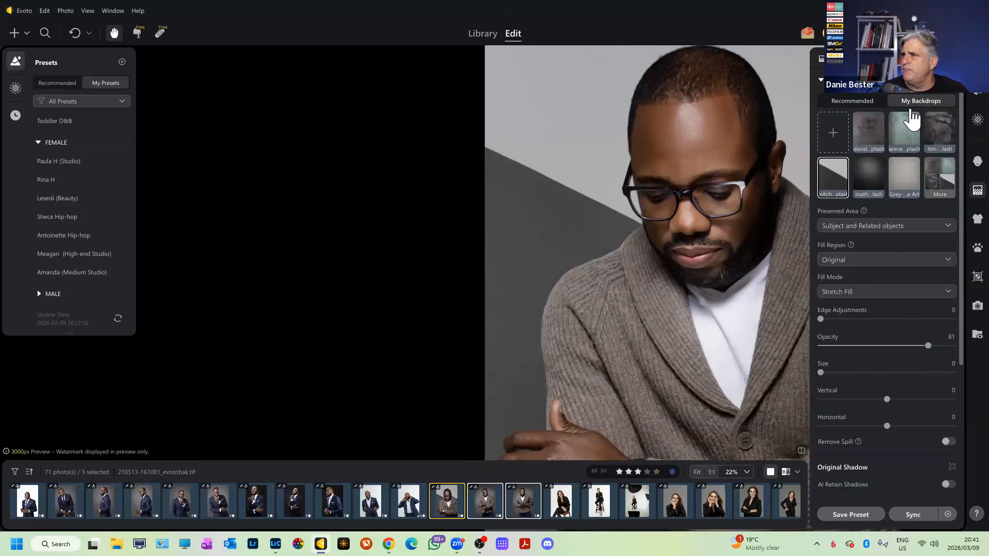
left_click(903, 175)
scroll(756, 232, "down", 3)
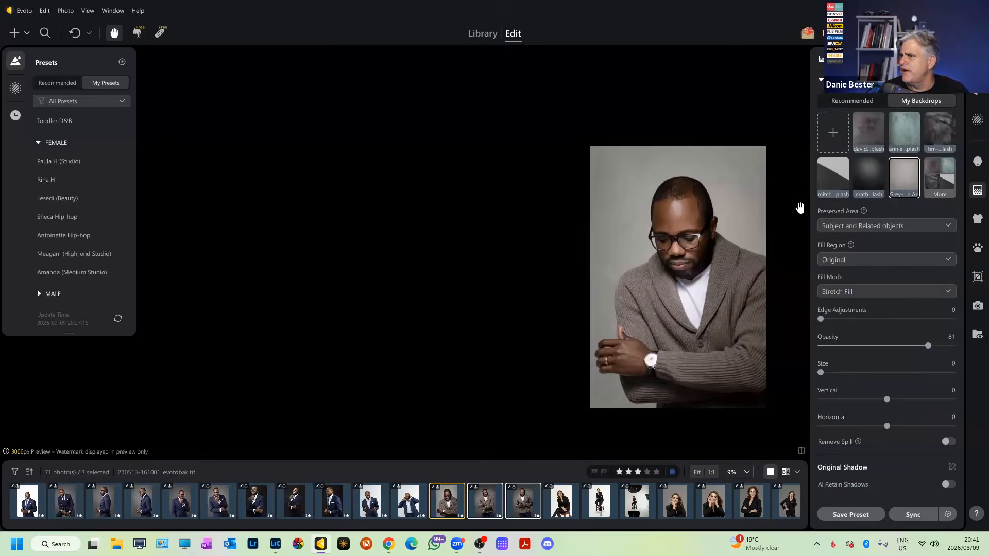
left_click(869, 178)
scroll(682, 218, "up", 3)
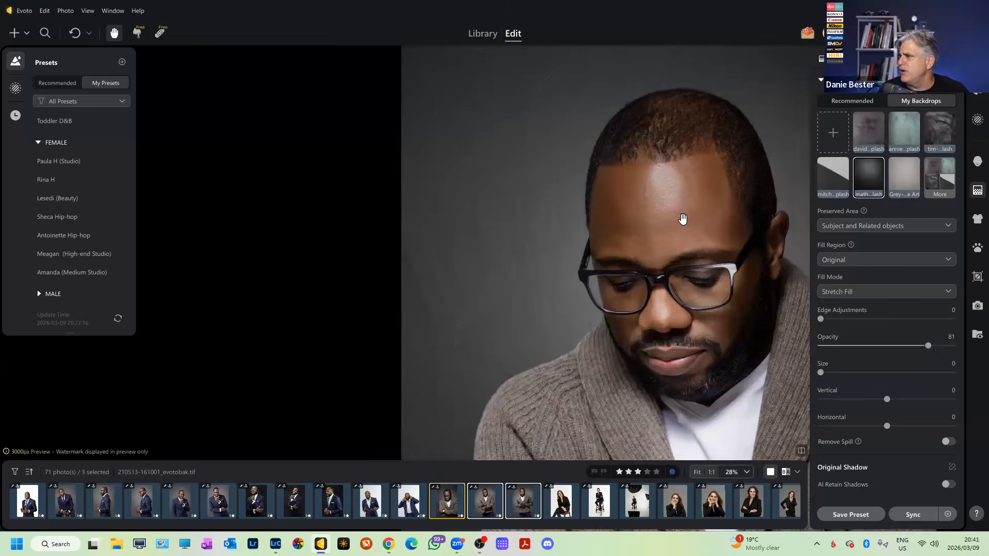
scroll(683, 218, "down", 2)
left_click(864, 140)
scroll(750, 192, "up", 1)
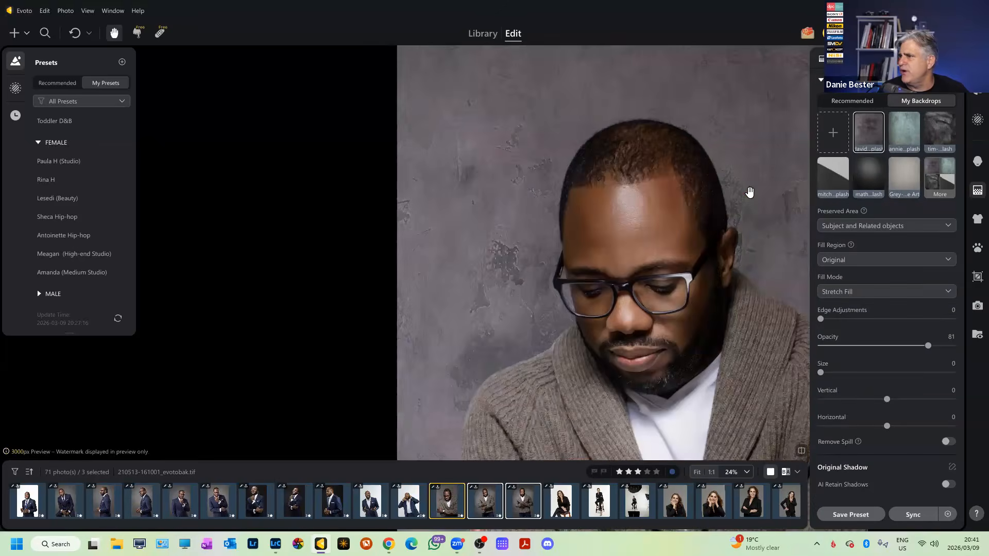
scroll(678, 237, "down", 2)
scroll(691, 224, "up", 2)
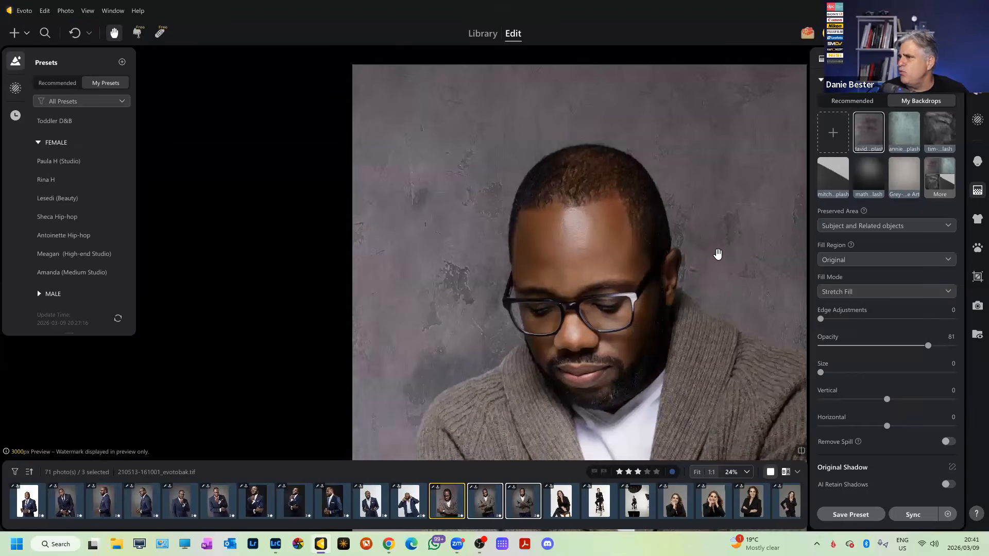
Lower the backdrop opacity to about 17 and compare another saved backdrop.
left_click(857, 346)
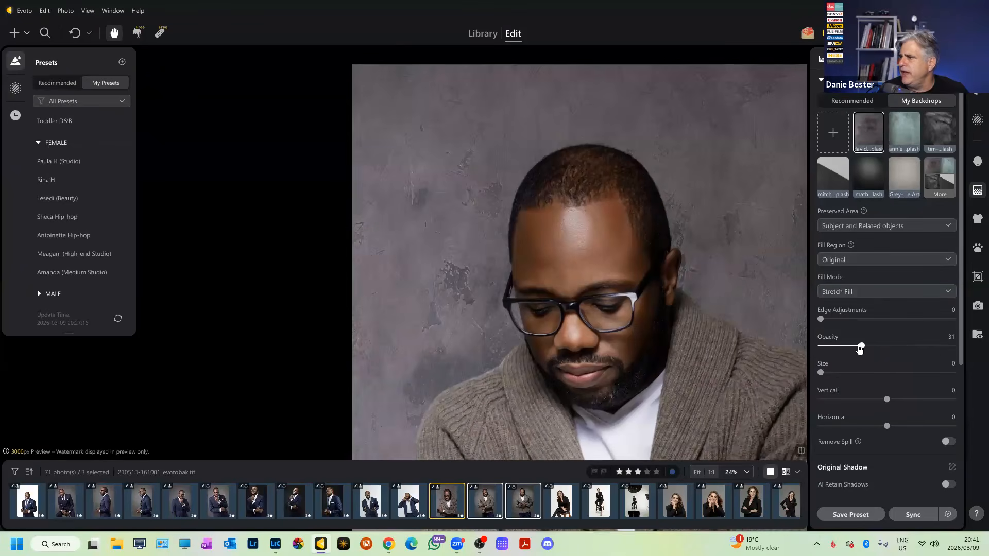
left_click_drag(844, 346, 843, 346)
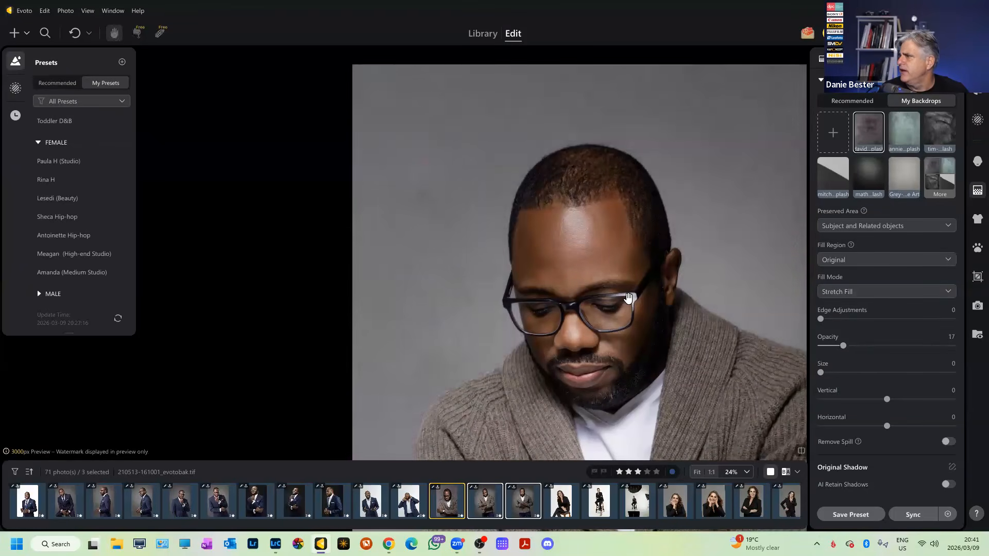
scroll(632, 297, "down", 3)
scroll(639, 289, "up", 2)
left_click(937, 135)
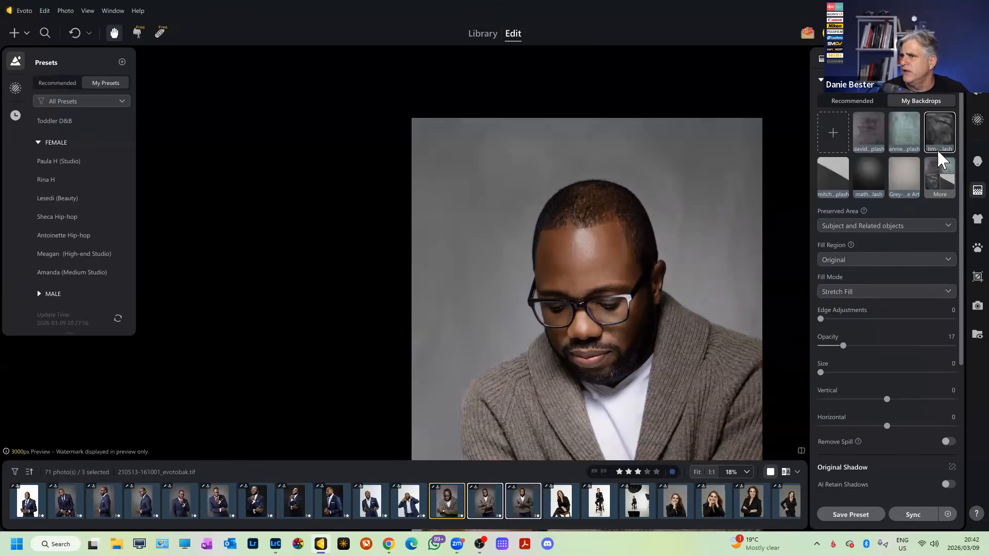
mouse_move(836, 347)
left_mouse_down()
mouse_move(876, 347)
mouse_move(832, 346)
mouse_move(847, 345)
left_mouse_up()
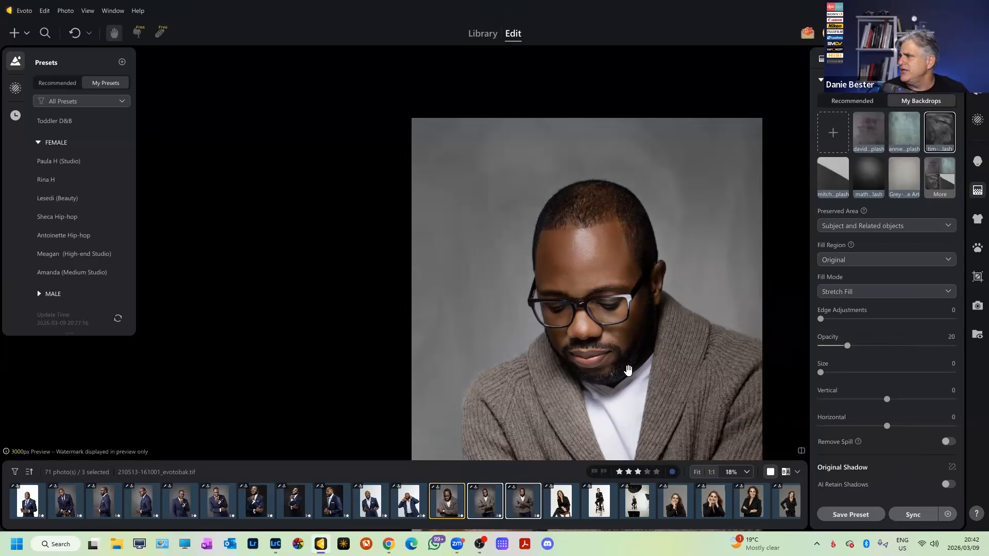
scroll(629, 368, "down", 2)
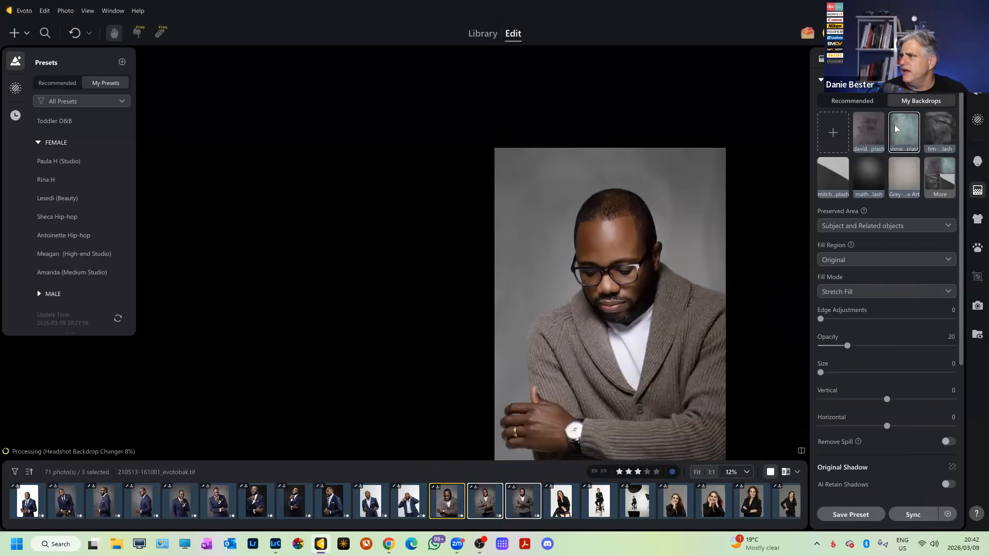
Delete the unwanted saved backdrop from the saved backdrops list.
right_click(937, 137)
left_click(949, 145)
left_click(585, 279)
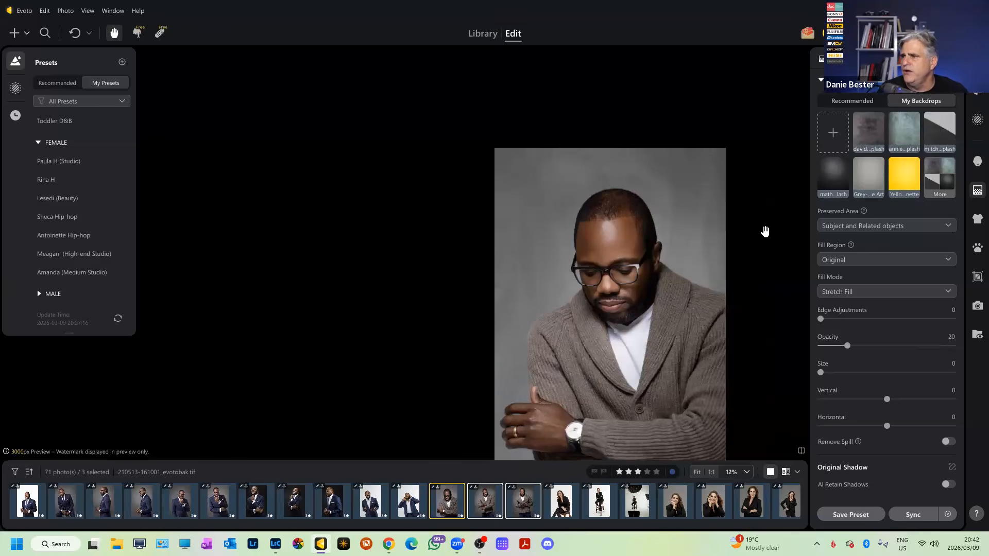
Apply the yellow saved backdrop at opacity 100.
left_click(905, 177)
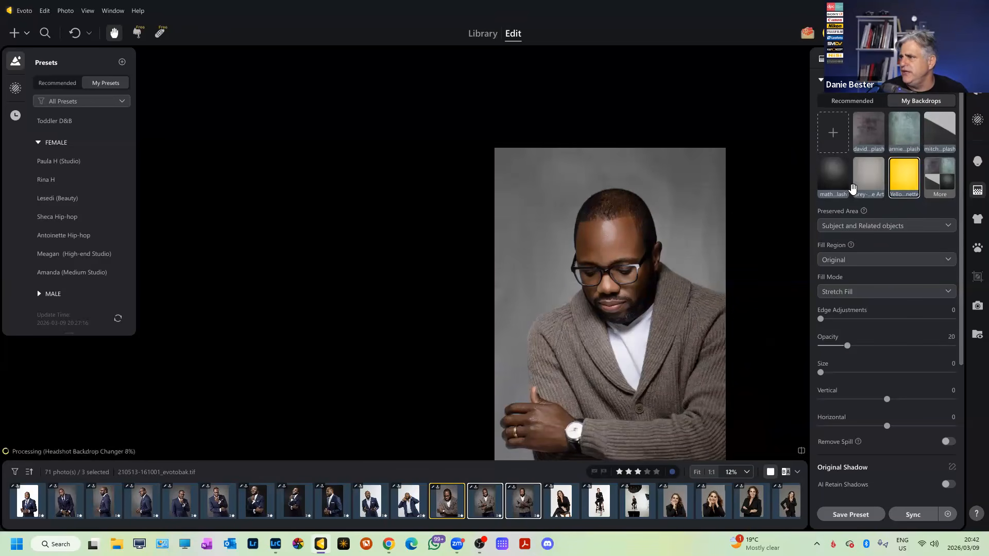
scroll(713, 241, "up", 1)
left_click_drag(848, 346, 956, 346)
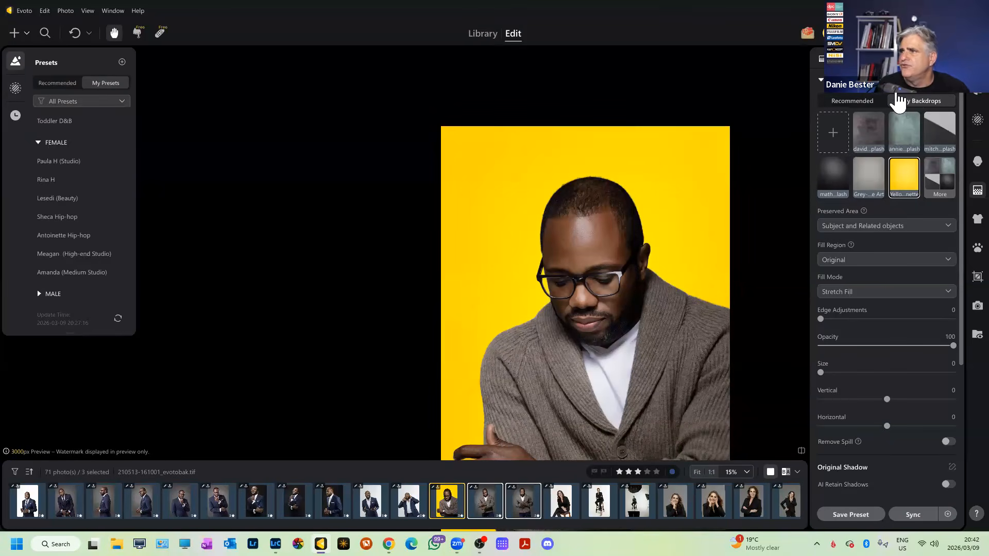
From Recommended backdrops, apply the Fabric01 fabric backdrop in place of the yellow one.
left_click(822, 85)
left_click(822, 105)
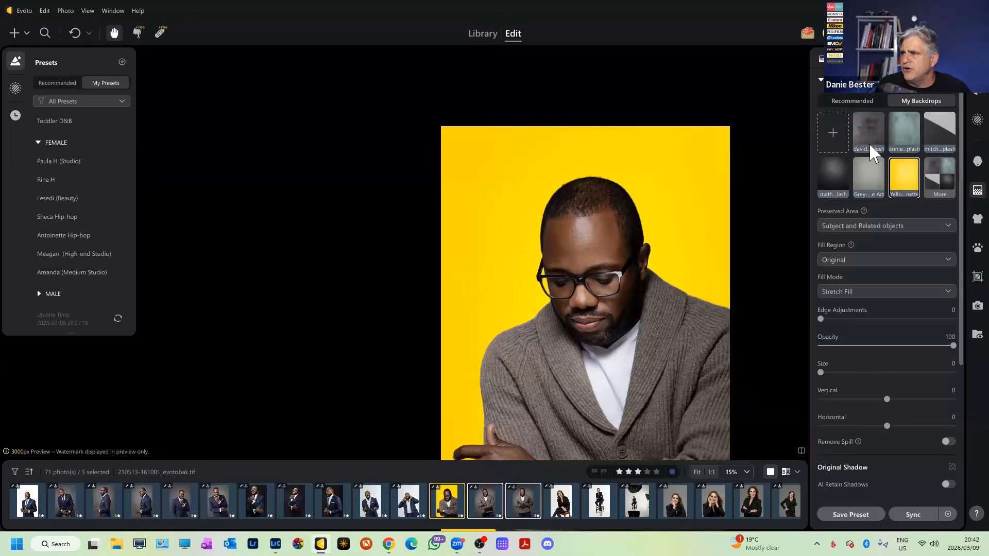
left_click(850, 125)
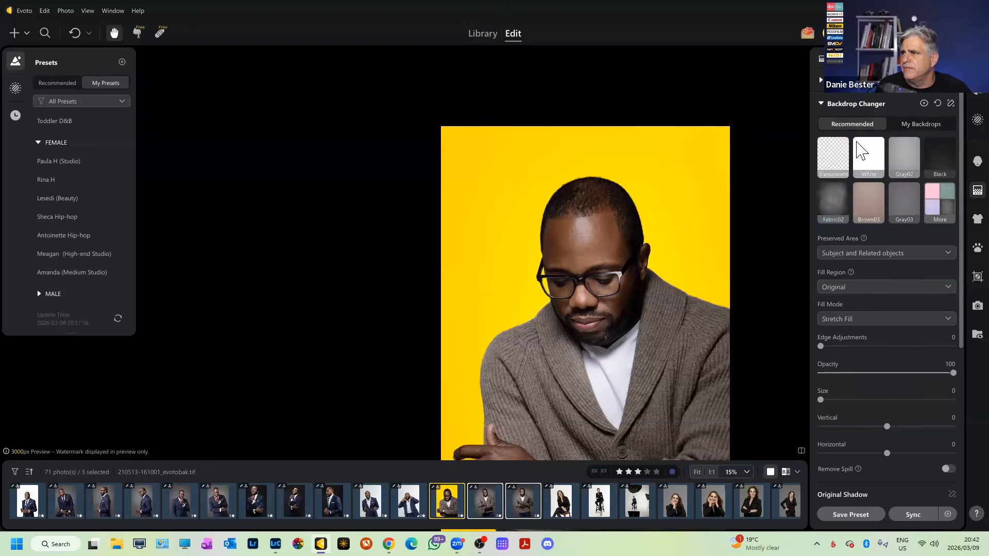
left_click(940, 197)
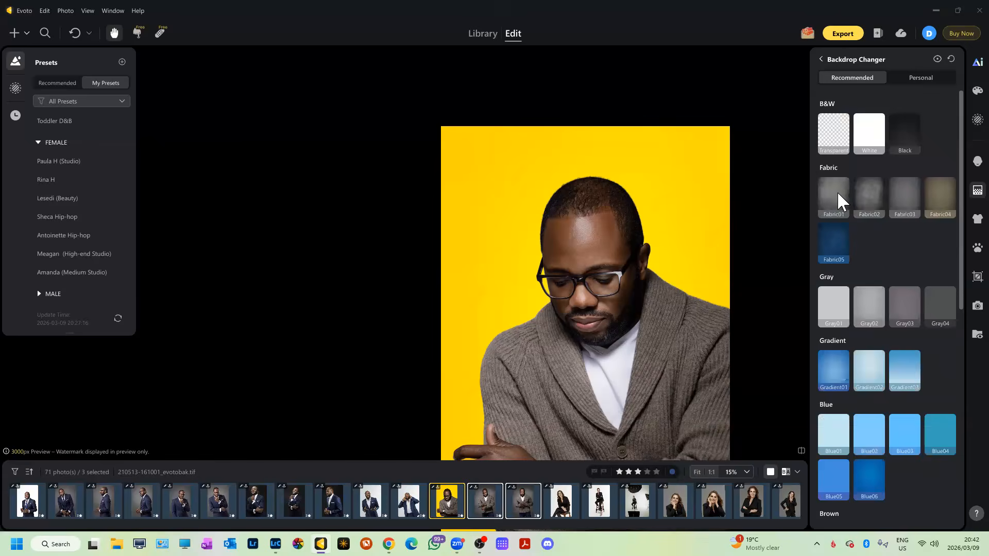
left_click(838, 193)
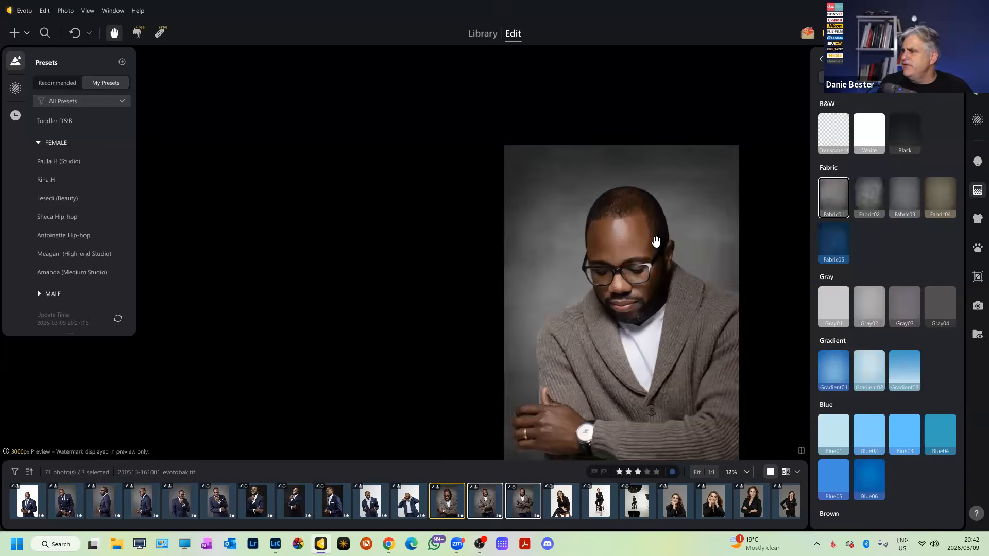
scroll(656, 242, "up", 1)
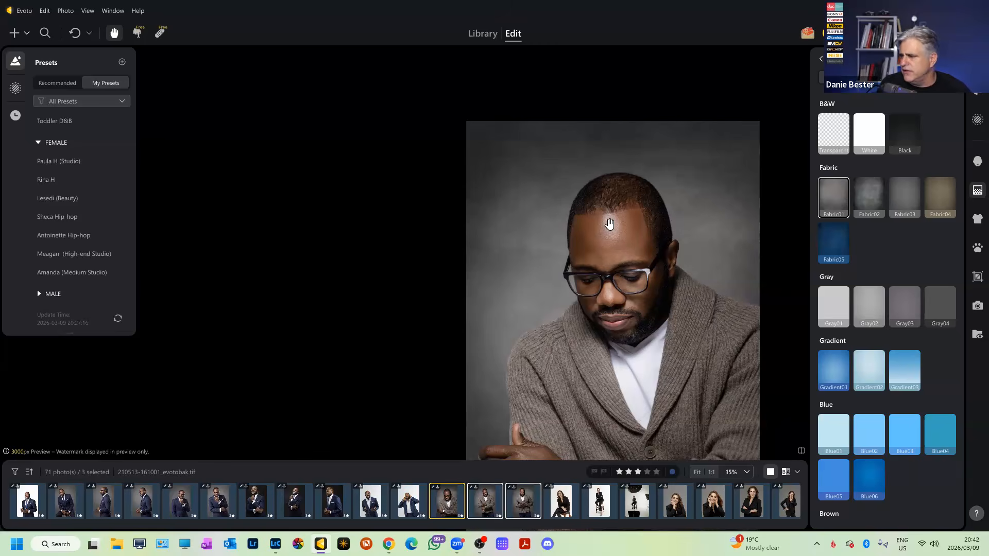
scroll(660, 294, "down", 6)
scroll(652, 310, "up", 7)
left_click_drag(649, 334, 645, 304)
scroll(641, 297, "down", 3)
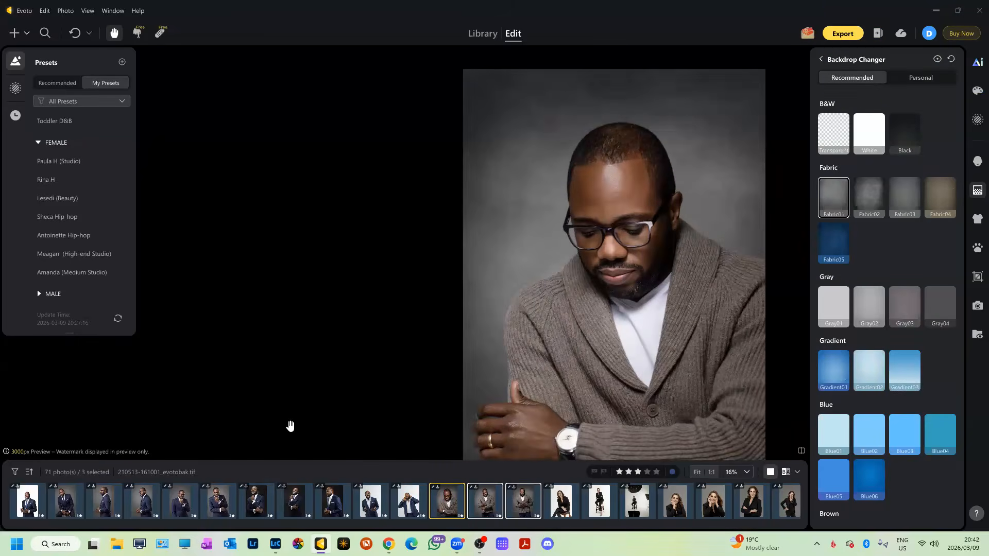
left_click(142, 500)
scroll(428, 196, "up", 2)
scroll(429, 197, "down", 5)
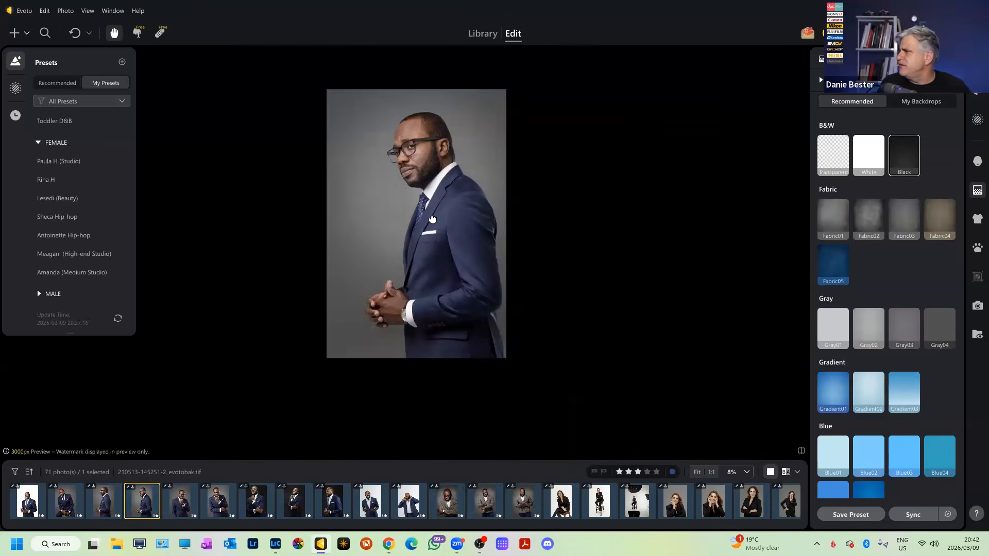
left_click_drag(431, 219, 521, 242)
scroll(506, 212, "up", 3)
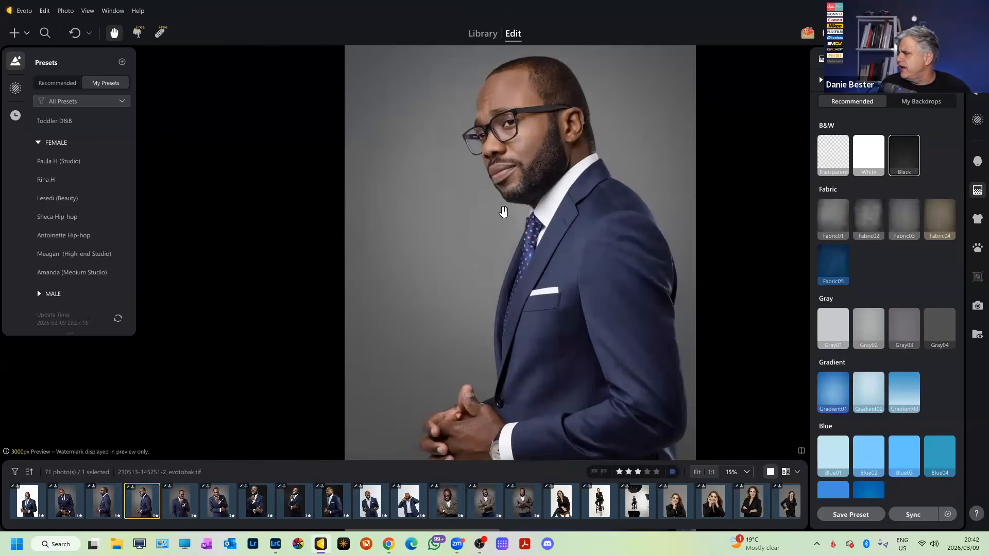
scroll(503, 212, "up", 2)
left_click_drag(580, 369, 593, 394)
scroll(545, 148, "up", 3)
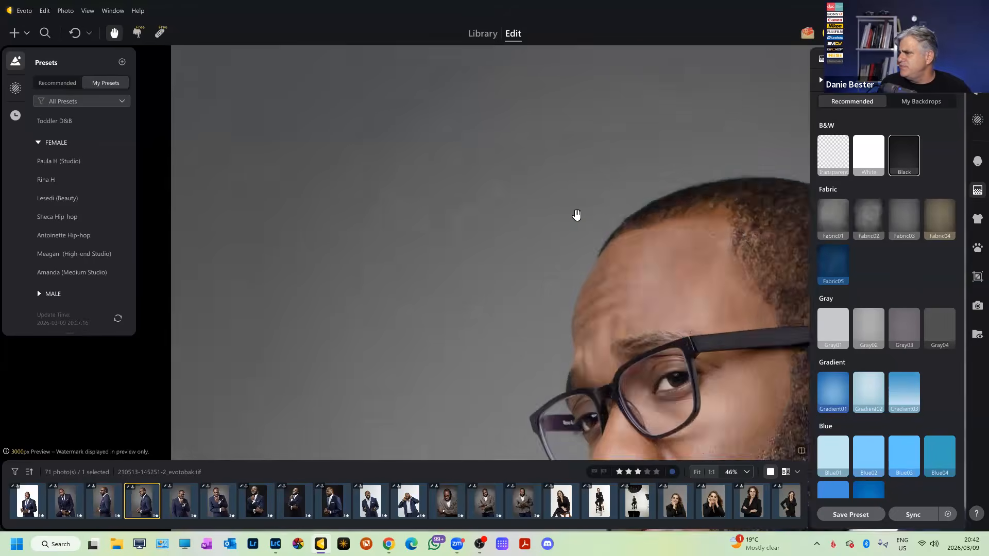
scroll(576, 215, "down", 3)
scroll(632, 310, "up", 1)
left_click_drag(640, 330, 579, 259)
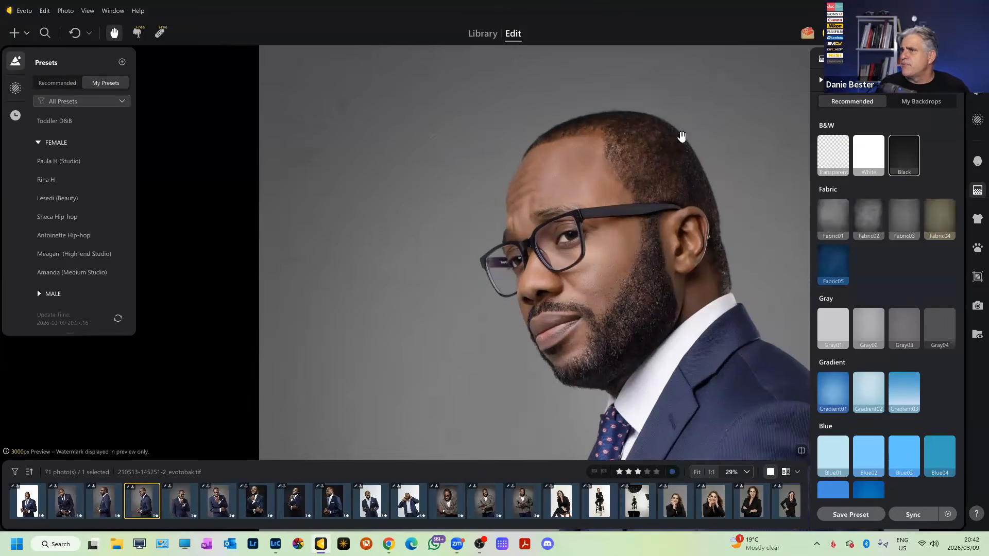
left_click(483, 34)
scroll(586, 262, "up", 2)
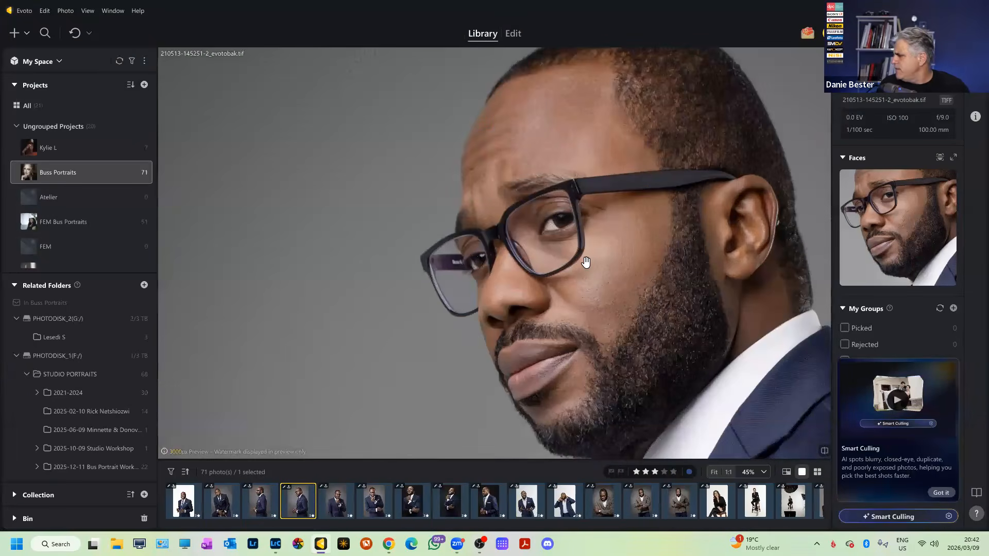
left_click(264, 506)
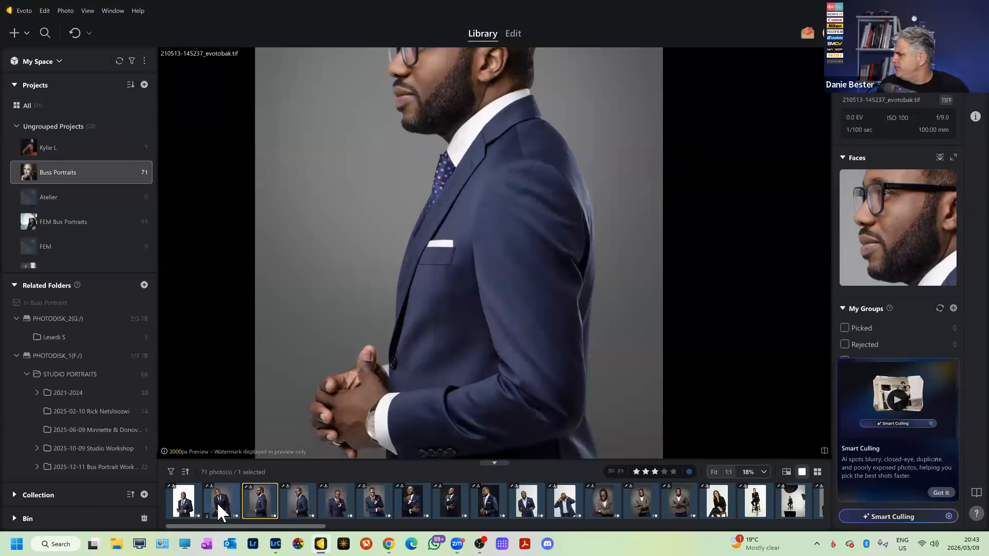
left_click(218, 502)
scroll(351, 287, "down", 3)
left_click_drag(385, 213, 487, 233)
scroll(493, 196, "up", 7)
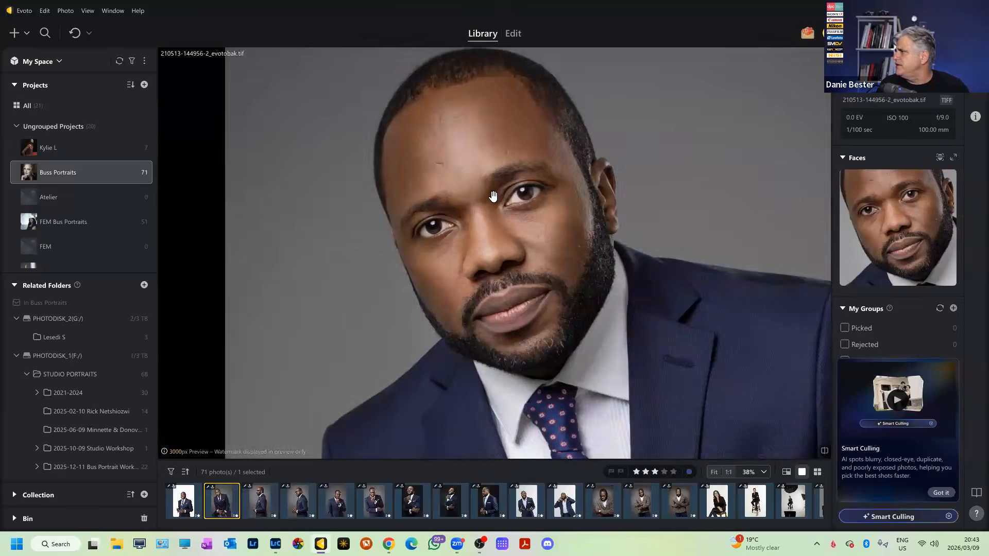
scroll(493, 196, "up", 5)
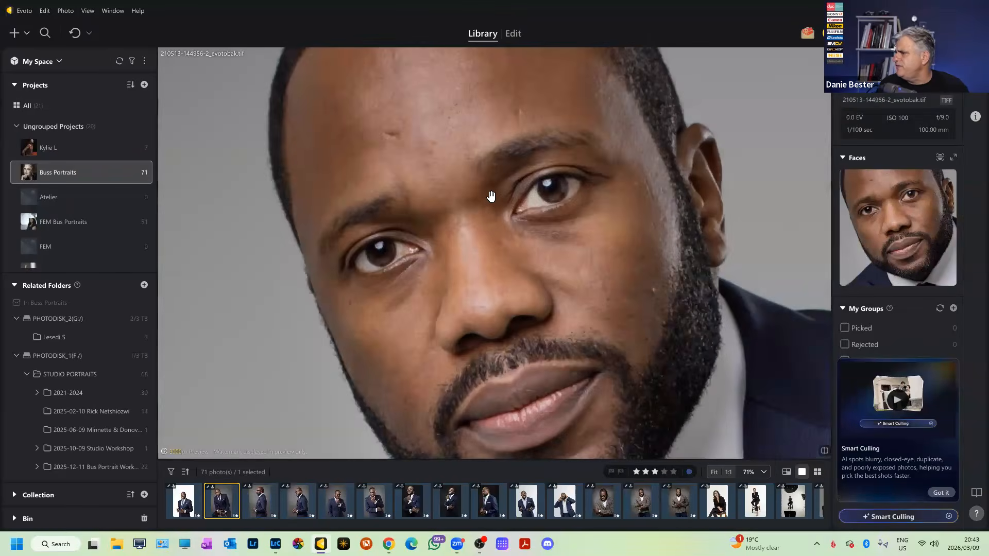
scroll(491, 196, "down", 5)
scroll(500, 195, "up", 4)
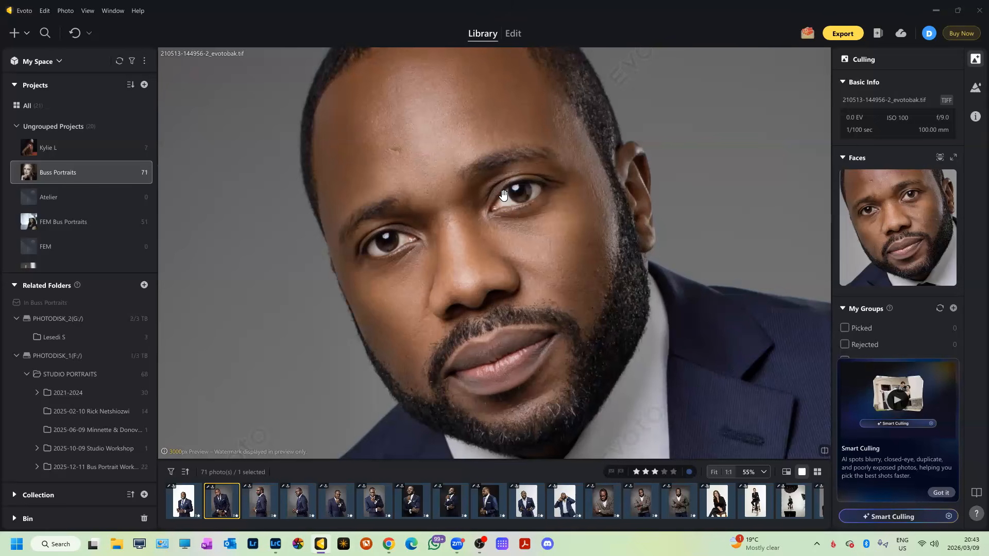
Zoom in to inspect the face, then add the side-profile portrait to the selection.
scroll(579, 211, "down", 5)
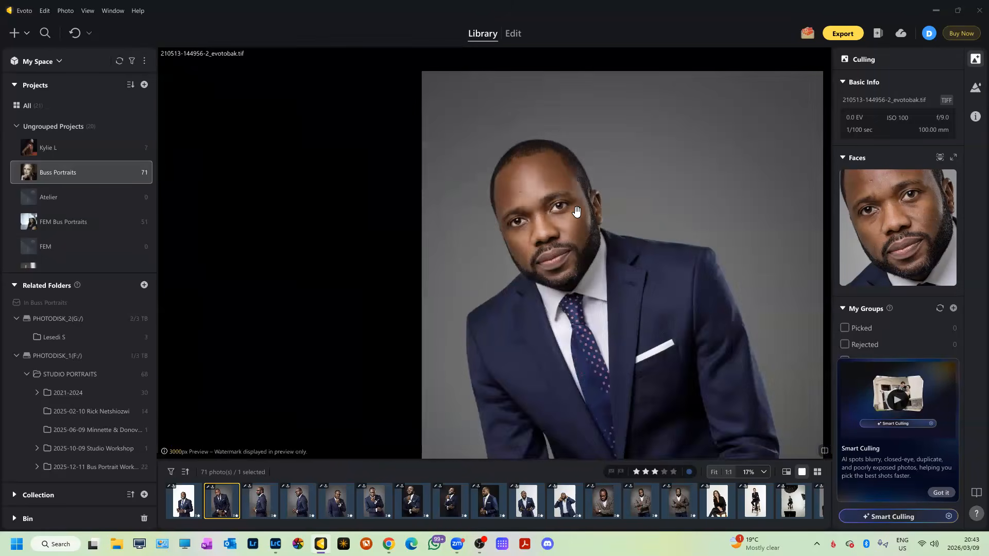
scroll(576, 212, "up", 4)
scroll(576, 212, "down", 3)
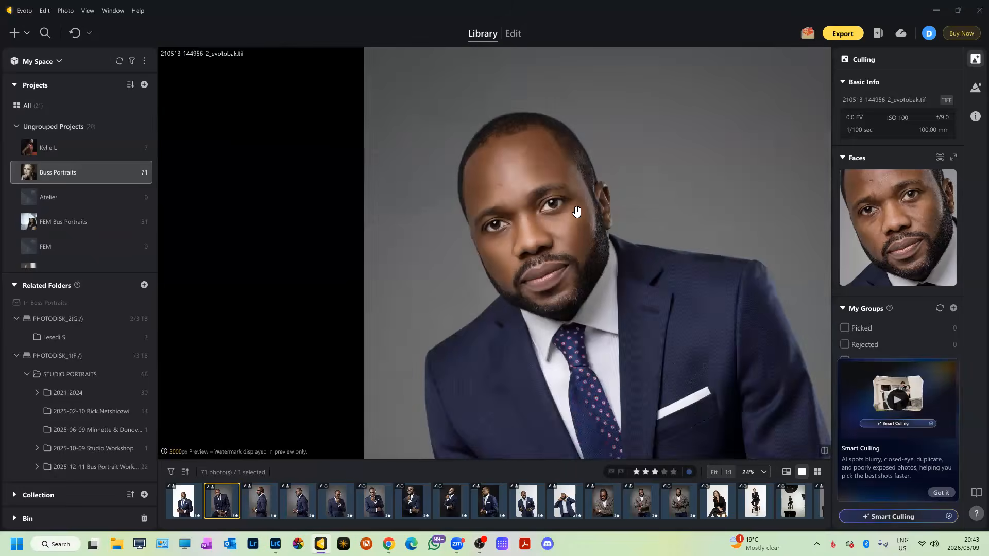
scroll(570, 209, "up", 4)
scroll(566, 207, "down", 3)
scroll(566, 207, "up", 3)
scroll(566, 207, "down", 2)
scroll(566, 207, "up", 2)
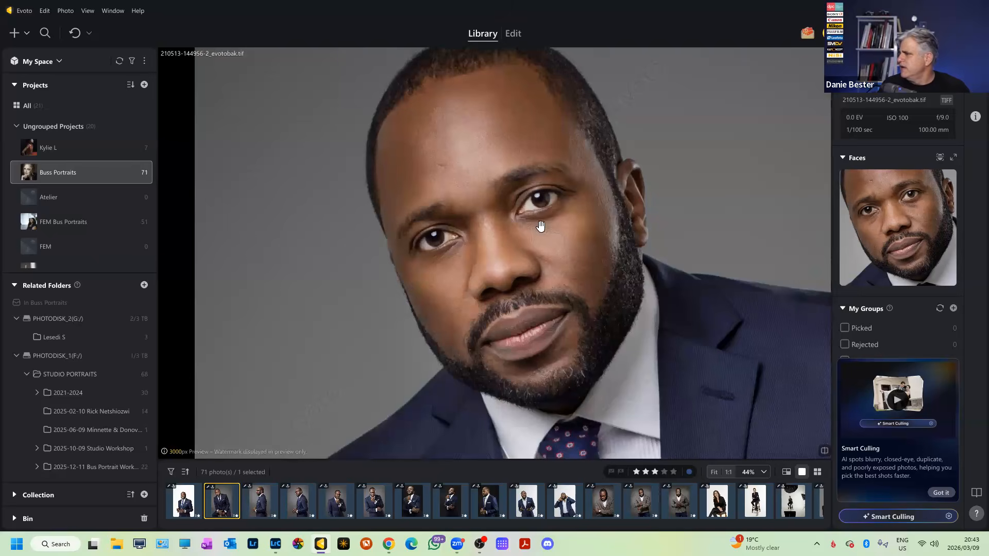
scroll(564, 209, "down", 3)
left_click(289, 500, "ctrl")
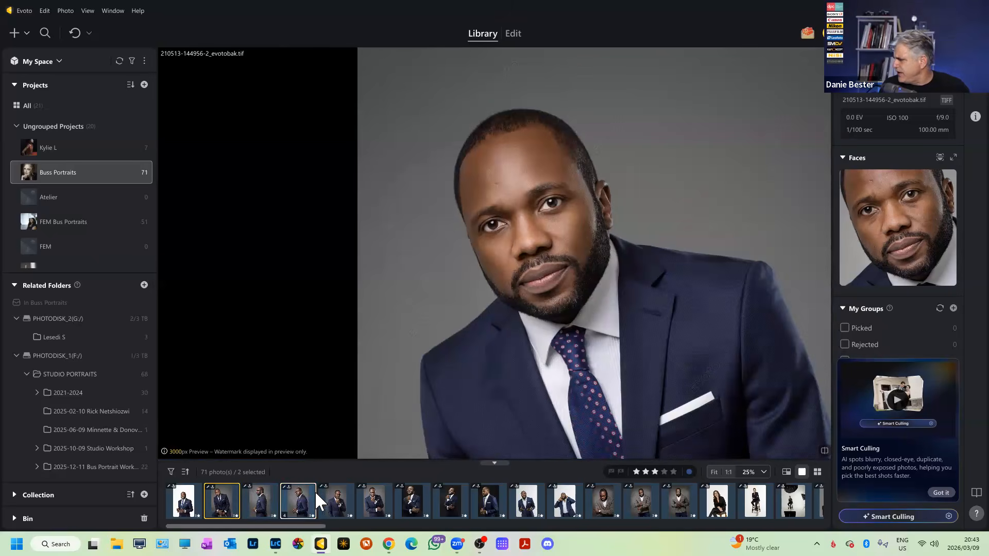
left_click(512, 35)
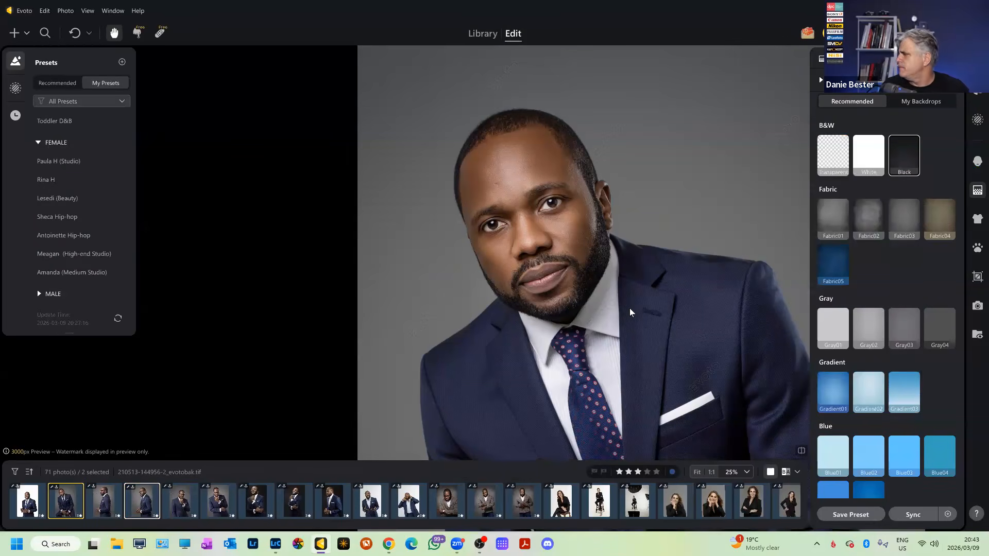
left_click(142, 508)
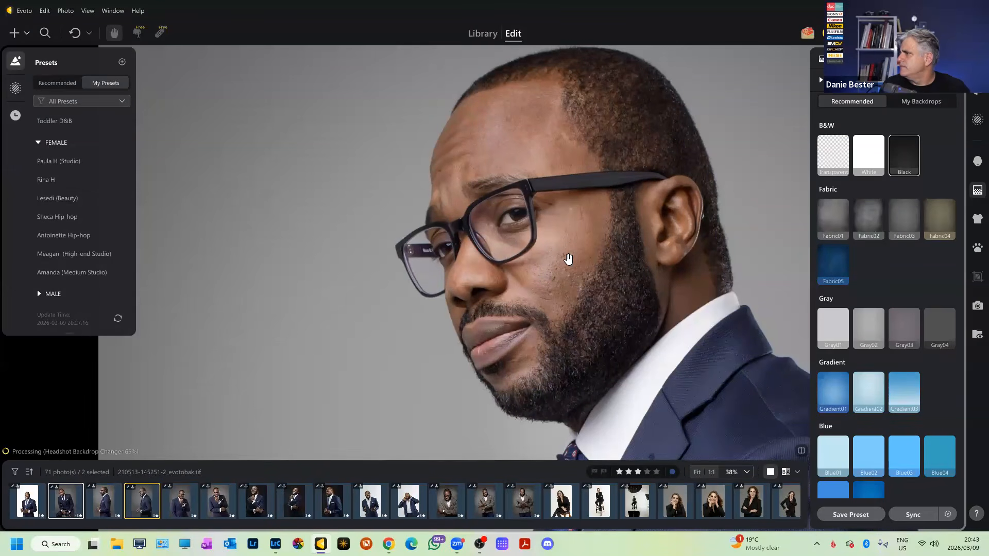
scroll(534, 237, "up", 5)
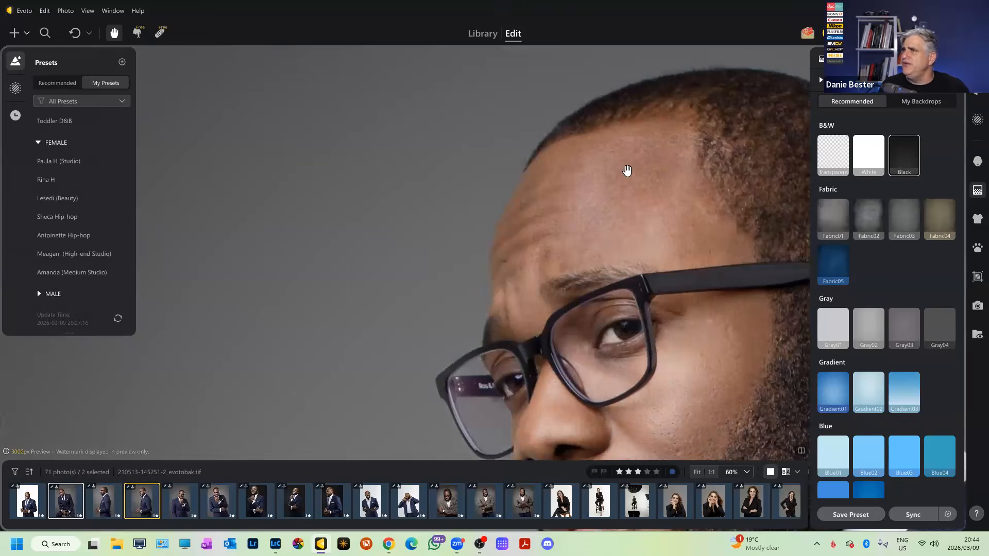
Reset Solid Backdrop Refinement: Distractions Removal and Clean Backdrop off, Background Enhancement 0.
left_click(822, 93)
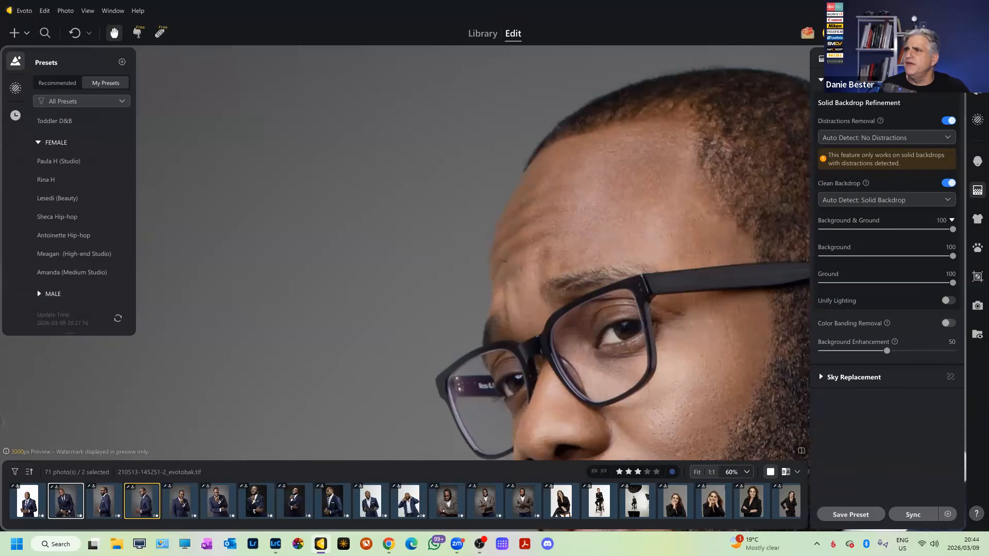
left_click(951, 80)
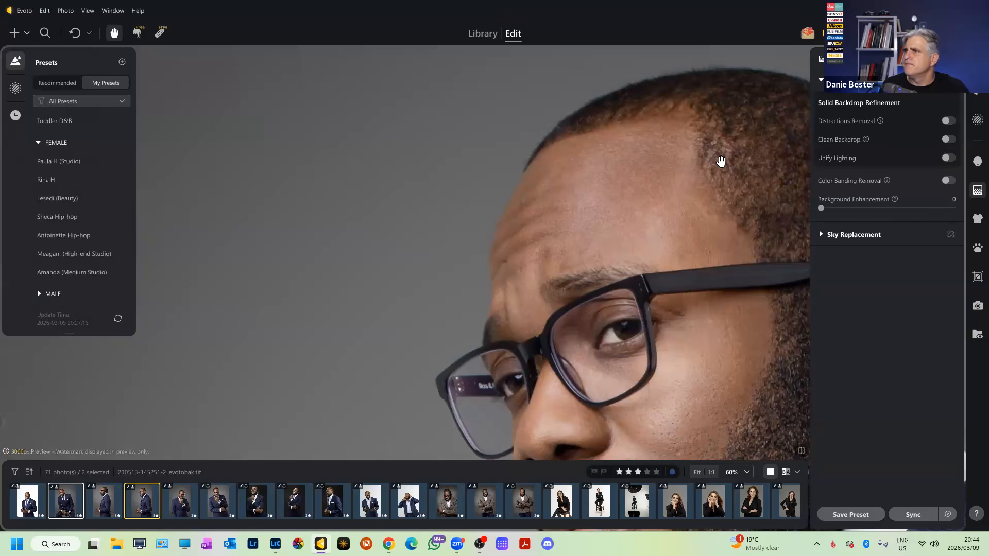
left_click(822, 93)
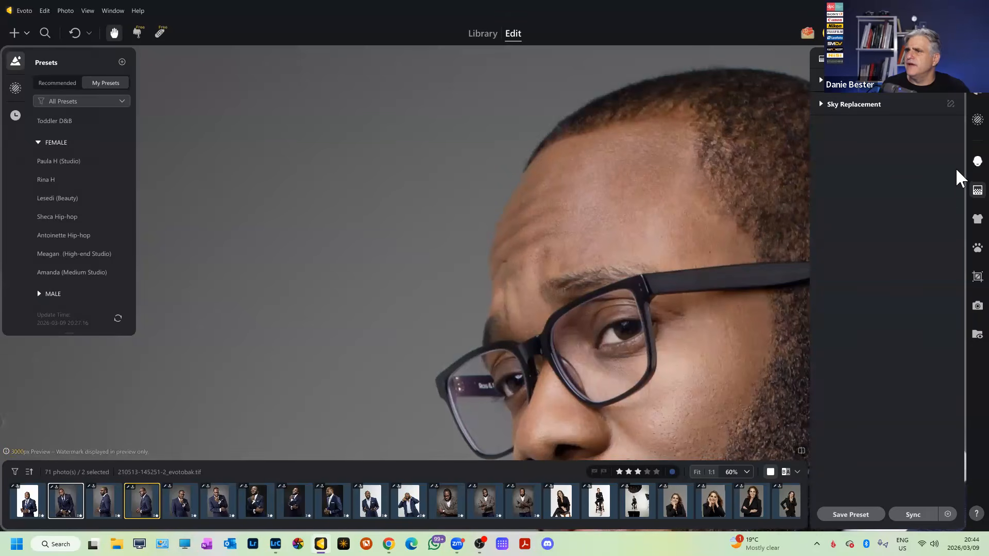
left_click(977, 161)
Reset Blemish Removal, Skin Retouching, Teeth, Makeup, Eyes and Hair on the glasses portrait.
left_click(938, 111)
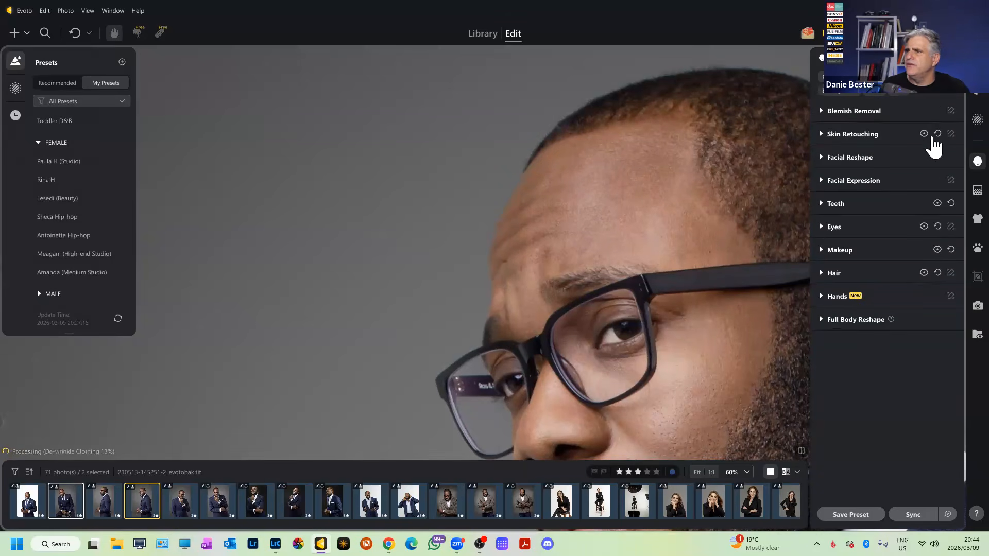
left_click(938, 134)
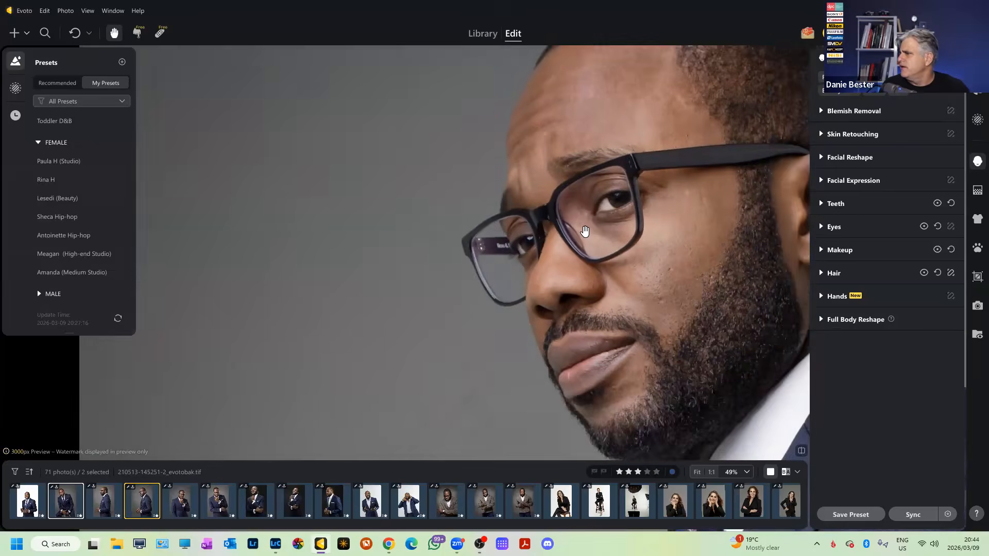
scroll(592, 232, "up", 3)
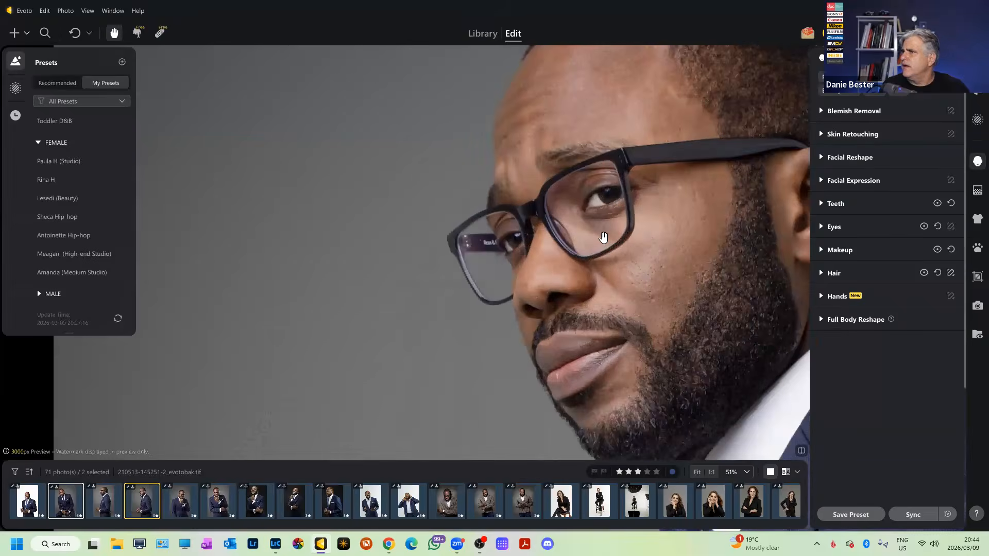
scroll(606, 222, "down", 5)
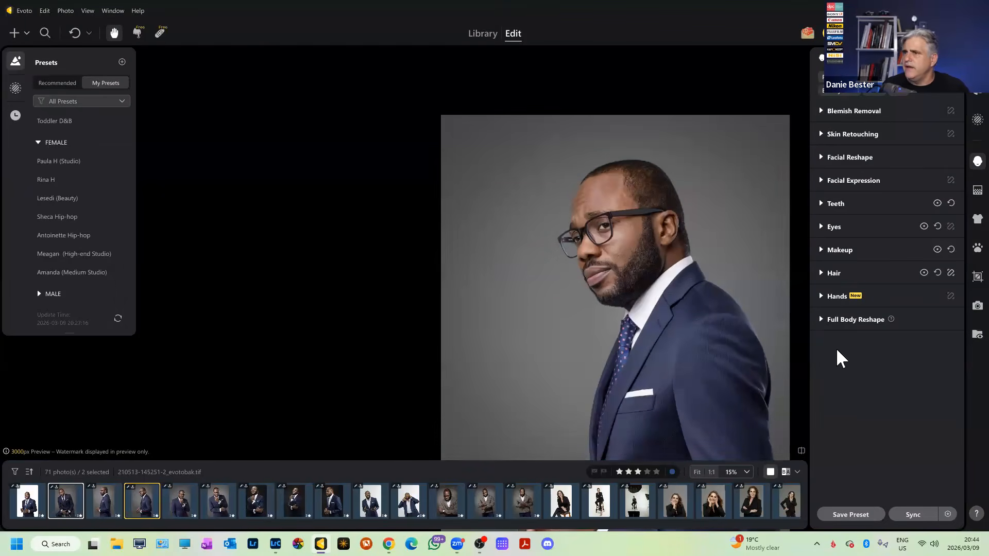
left_click(951, 203)
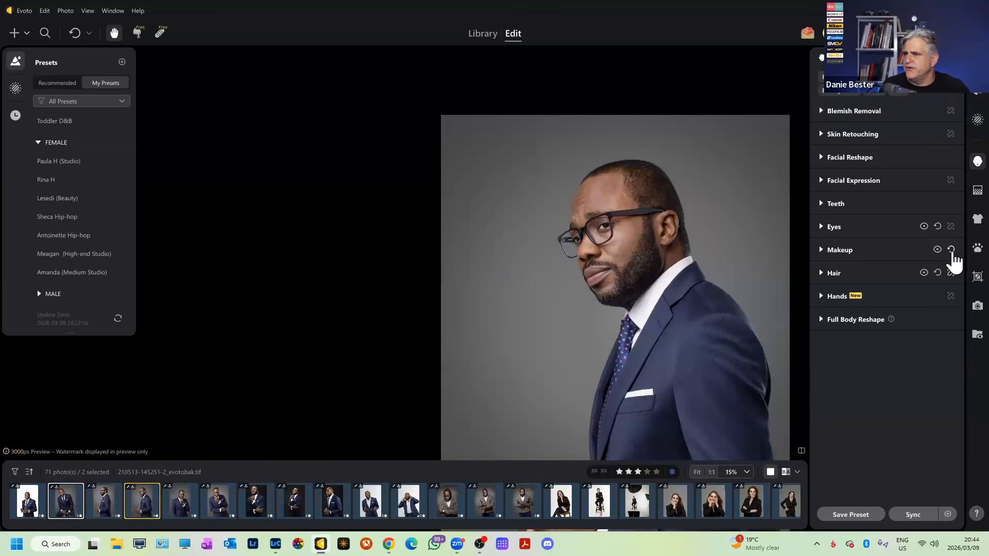
left_click(951, 250)
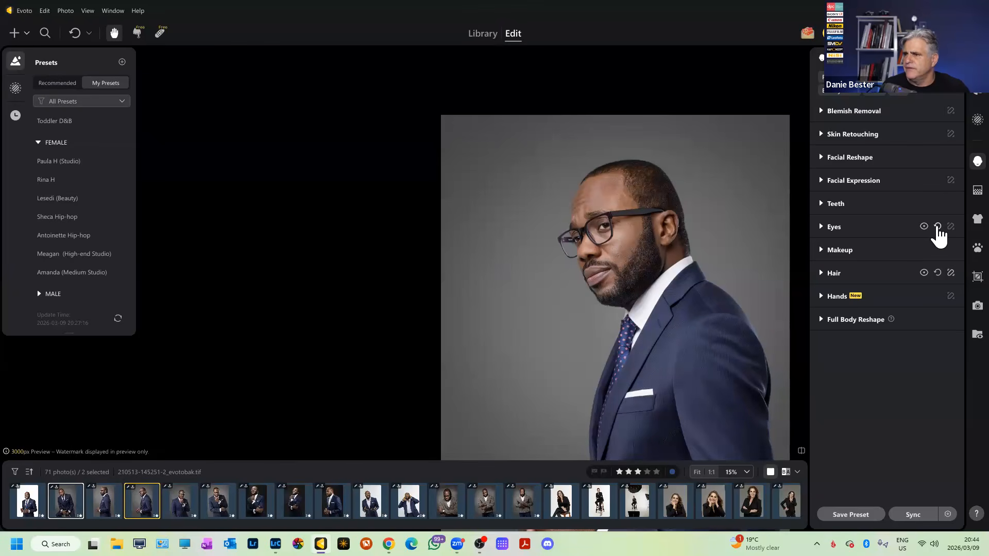
left_click(938, 227)
left_click(938, 273)
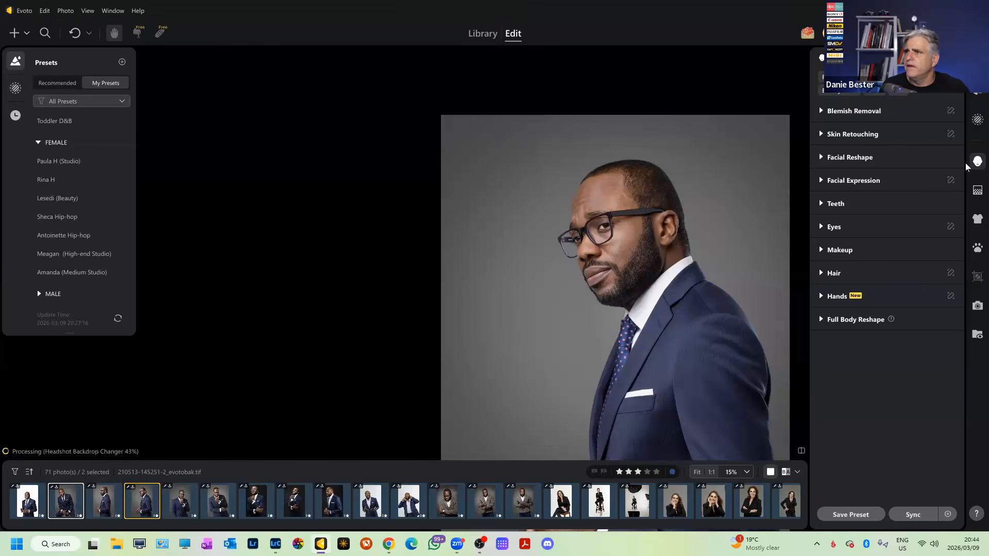
Review the Backdrop and Clothing panels, then return to the Portrait tools.
left_click(977, 190)
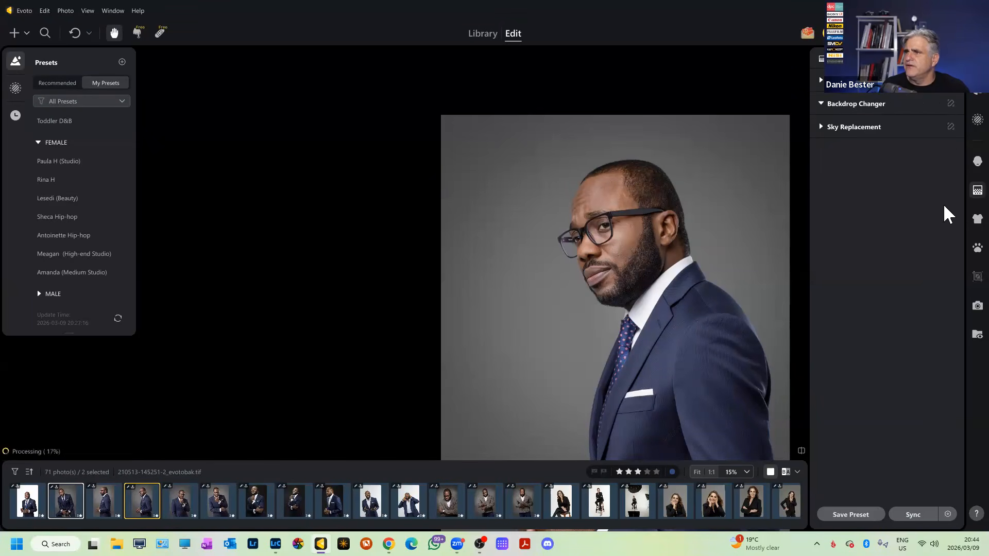
left_click(978, 218)
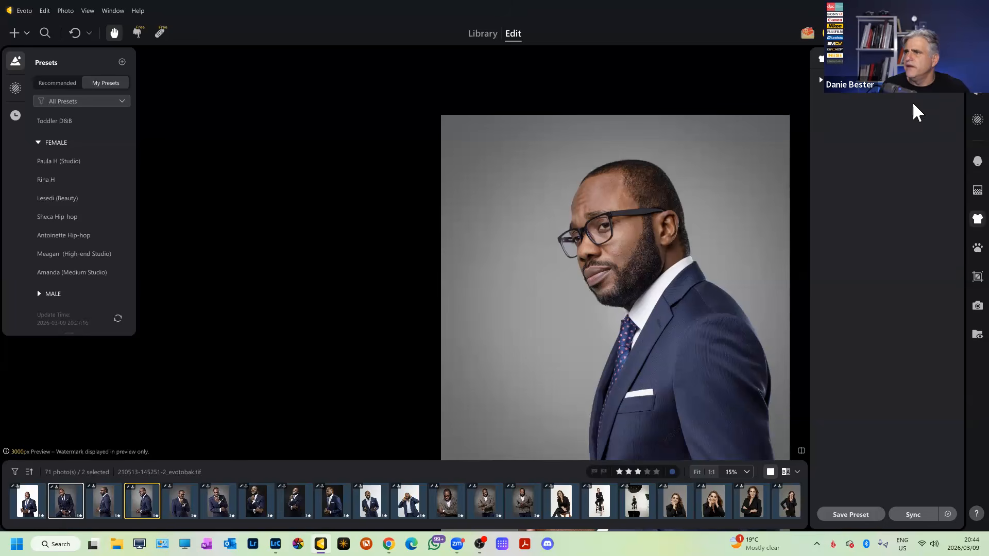
left_click(821, 81)
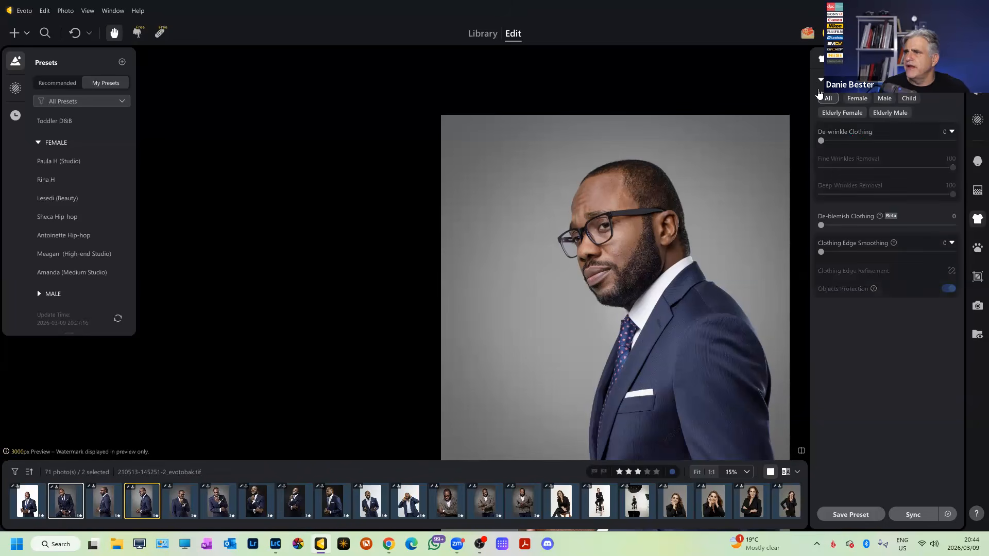
left_click(978, 161)
scroll(682, 217, "up", 2)
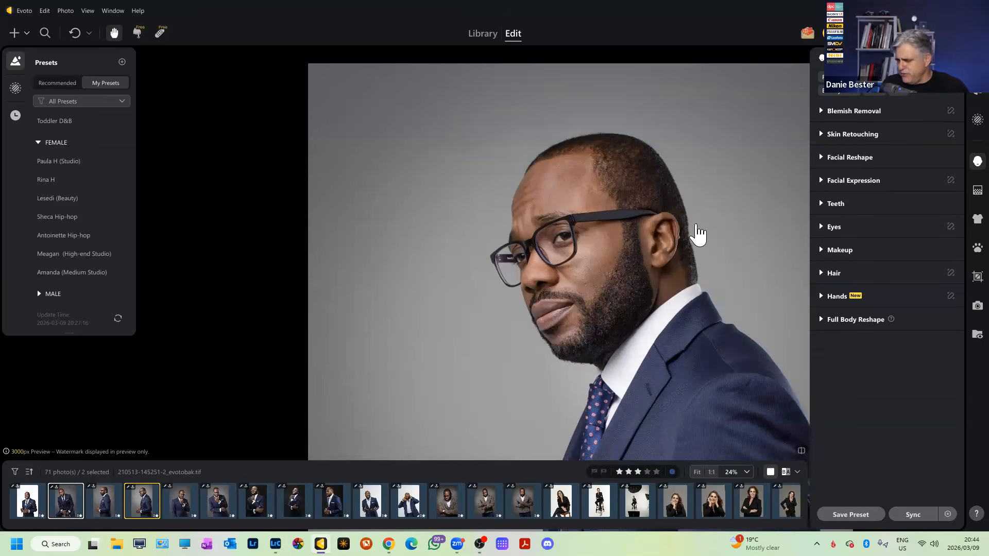
scroll(682, 240, "down", 3)
scroll(665, 306, "up", 3)
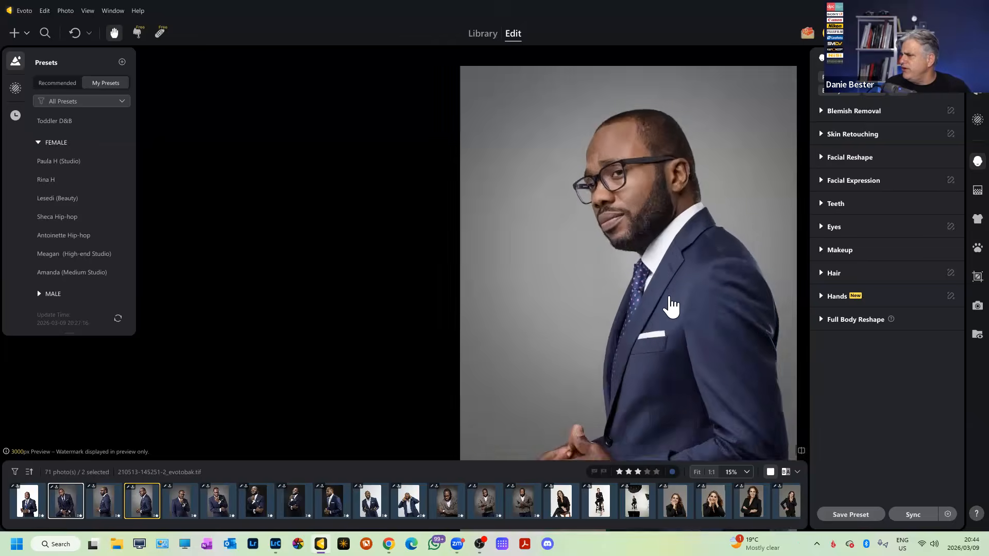
scroll(690, 297, "down", 2)
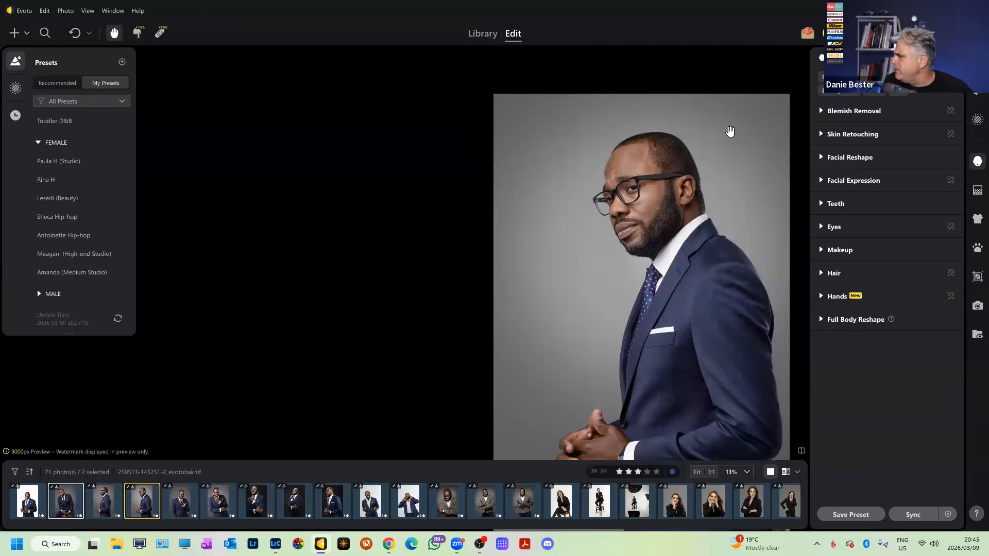
Open the side-profile portrait and pan across it to inspect the face.
left_click(105, 502)
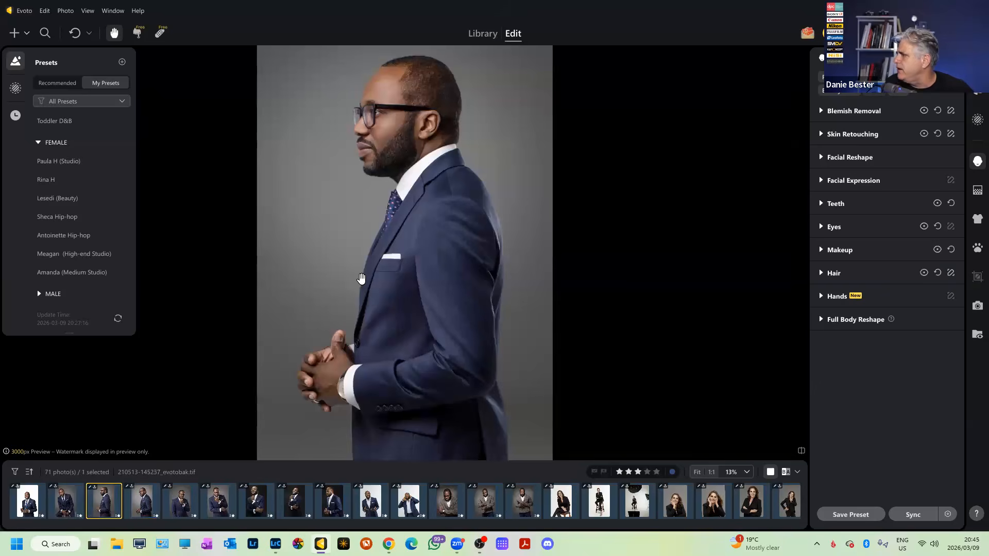
left_click_drag(471, 293, 543, 302)
scroll(498, 190, "up", 1)
left_click_drag(599, 164, 640, 256)
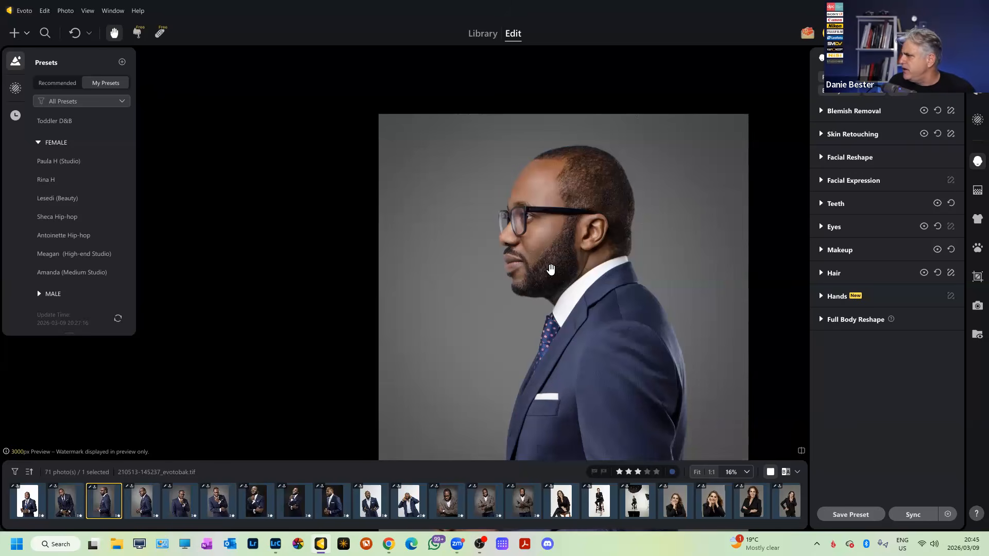
scroll(496, 283, "down", 2)
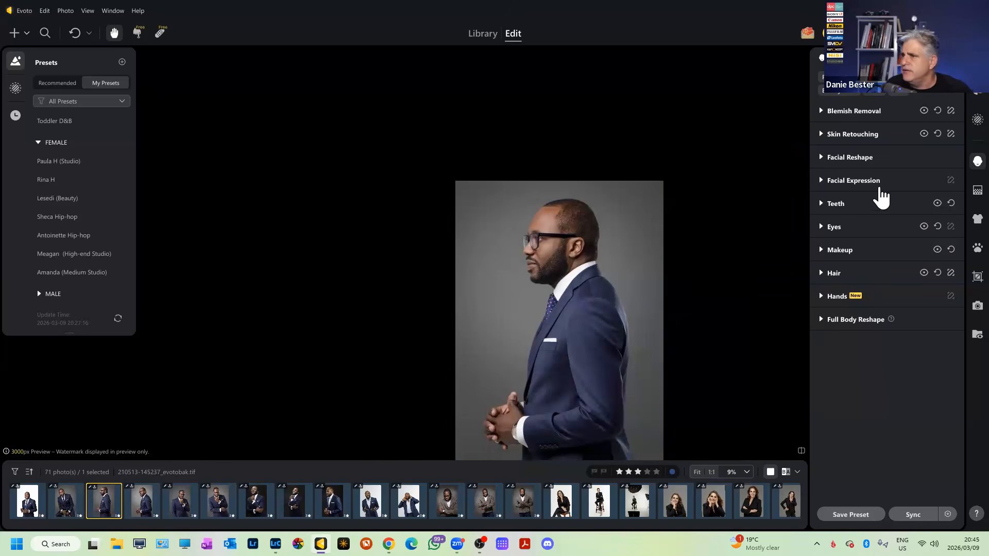
Show the backdrop tools with Backdrop Changer collapsed, and open the seated-man portrait.
left_click(978, 190)
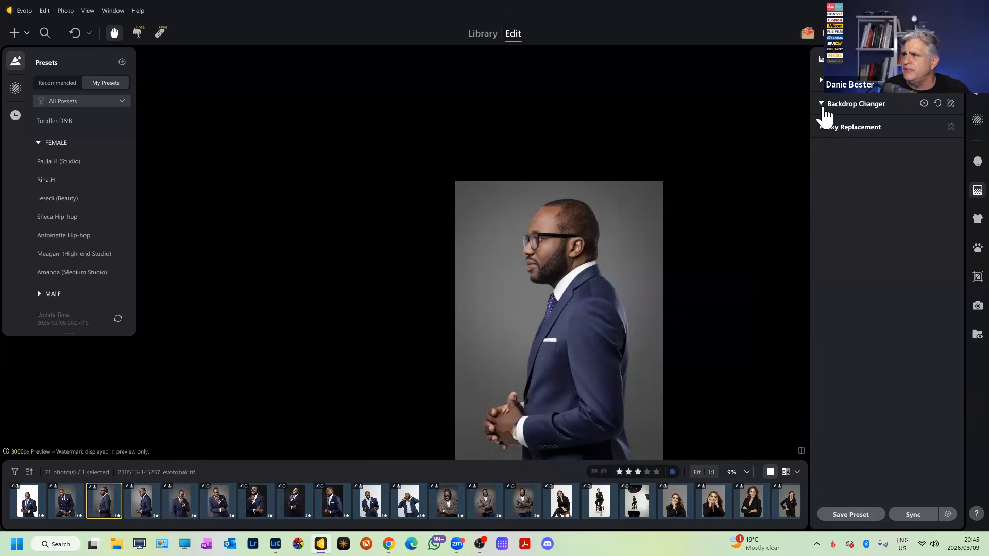
left_click(823, 105)
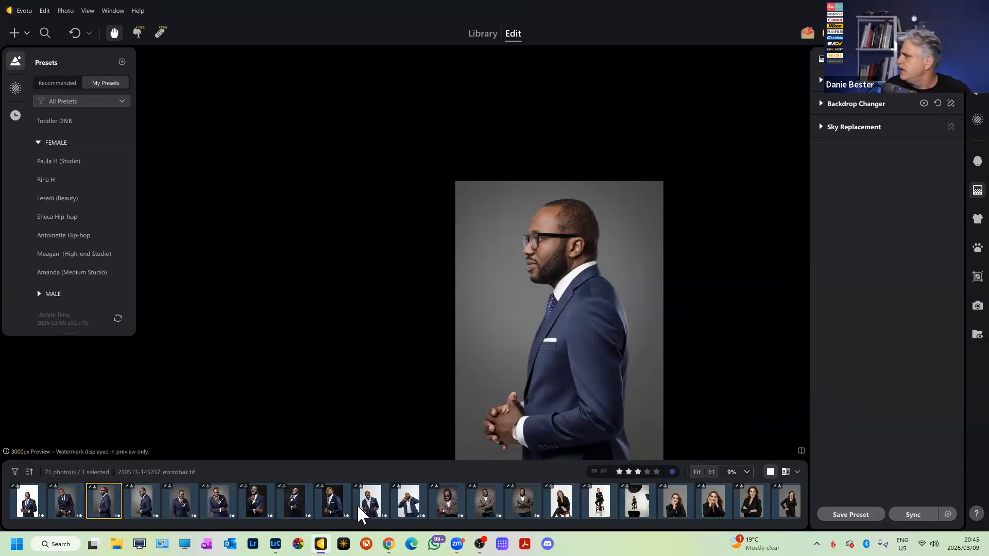
left_click(67, 509)
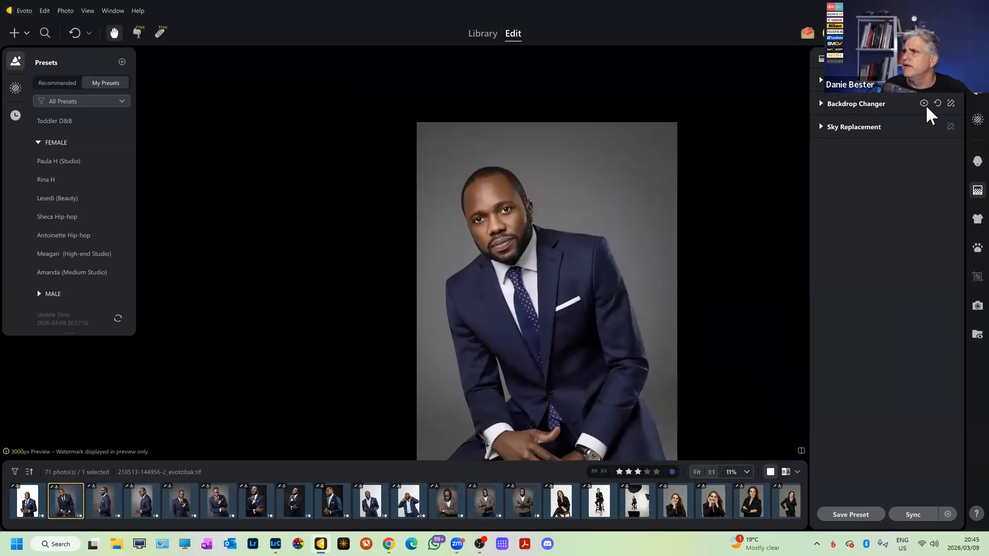
Sync the seated portrait's black backdrop to the next two portraits in the filmstrip.
left_click(822, 106)
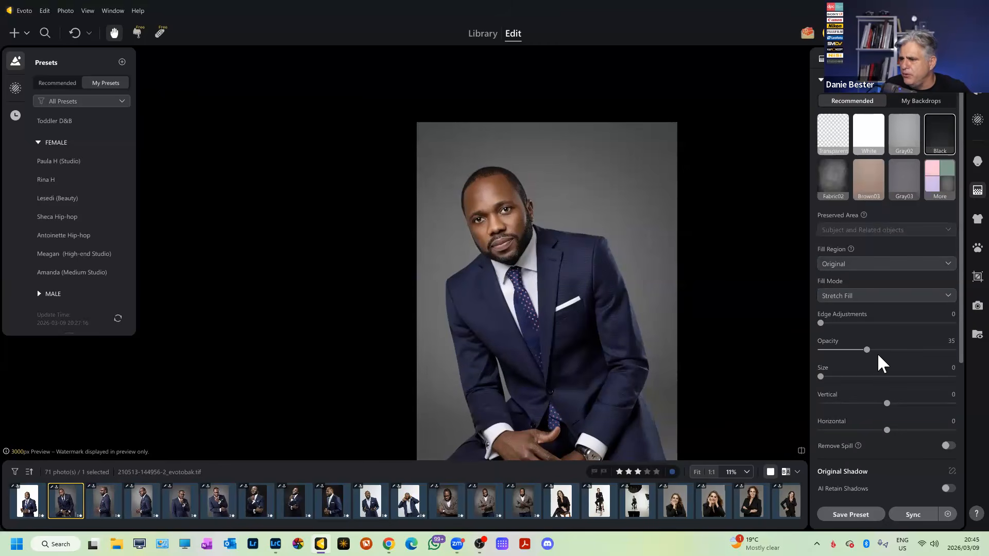
left_click(142, 502, "shift")
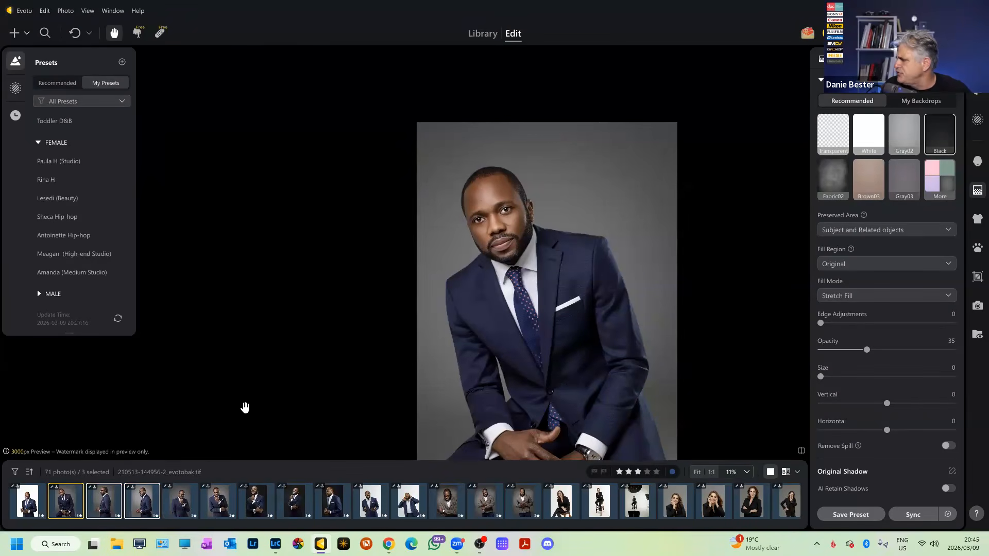
left_click(913, 515)
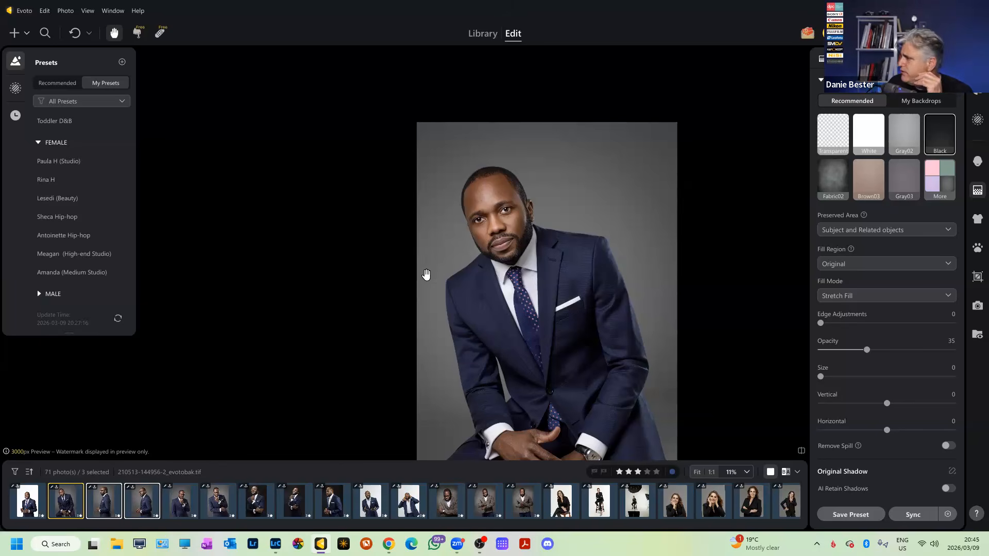
Open the glasses portrait and set its backdrop opacity to 45.
left_click(142, 510)
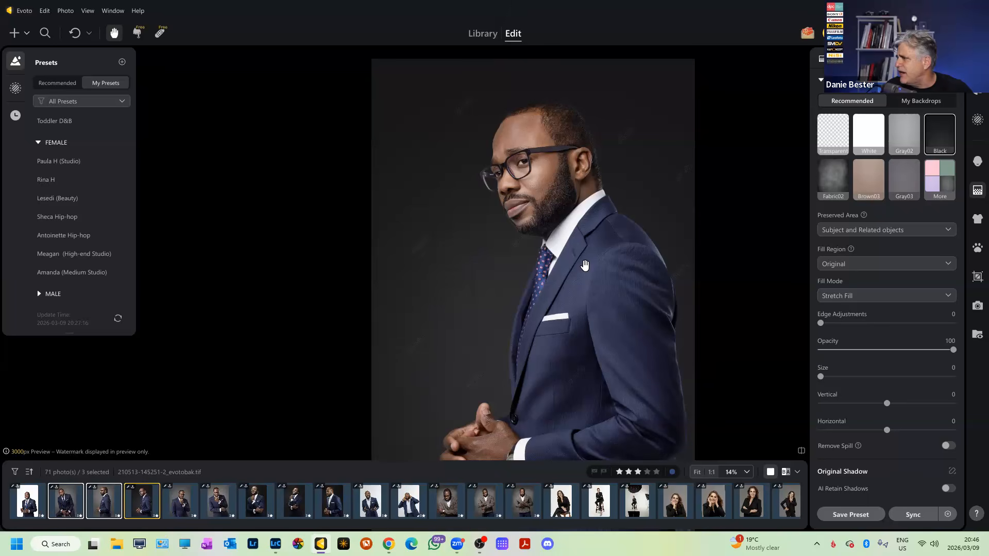
left_click_drag(953, 350, 879, 366)
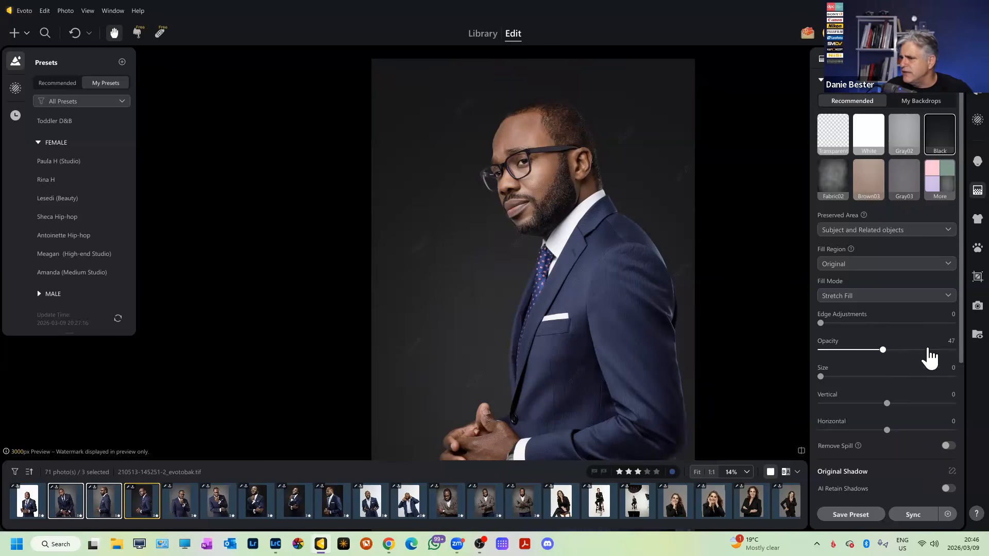
left_click(944, 342)
type("45")
key("Return")
scroll(503, 189, "up", 1)
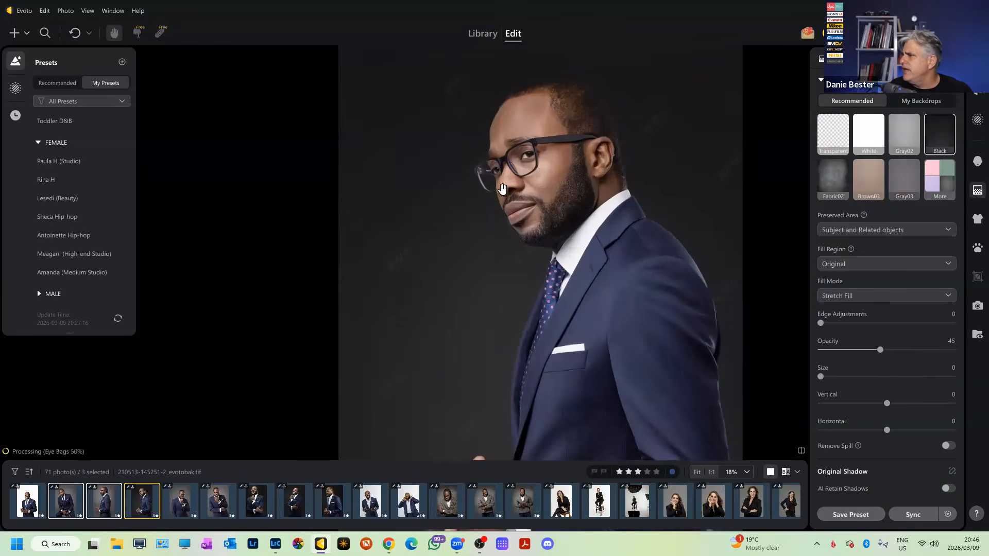
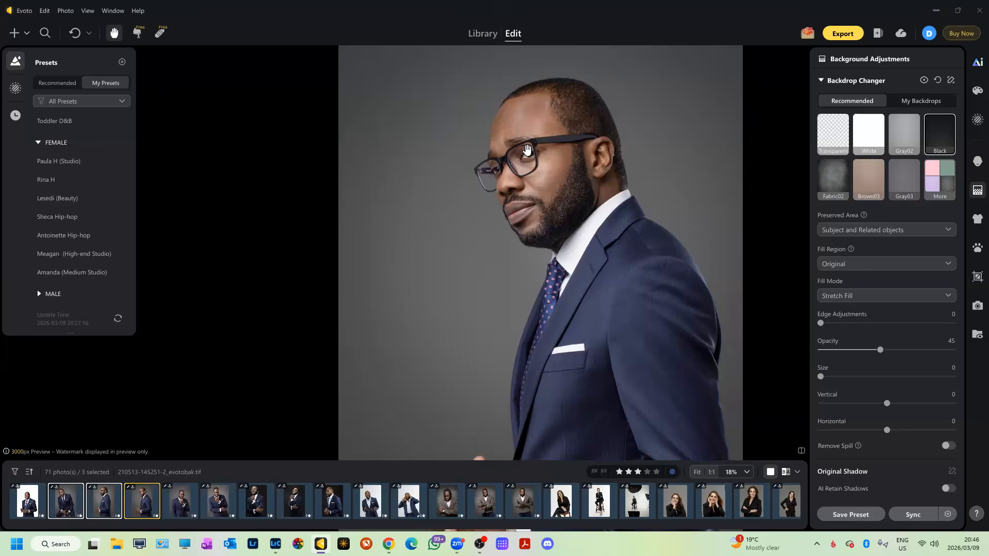
Zoom and pan the glasses portrait to bring the forehead into view.
scroll(533, 157, "up", 6)
scroll(689, 390, "down", 5)
scroll(641, 305, "up", 5)
scroll(639, 303, "down", 4)
scroll(618, 263, "up", 3)
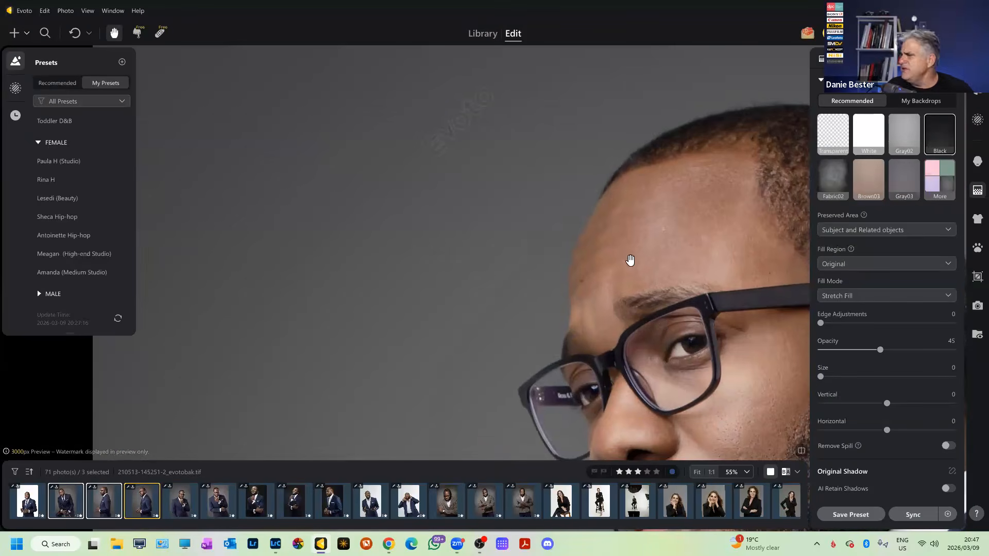
scroll(644, 247, "up", 3)
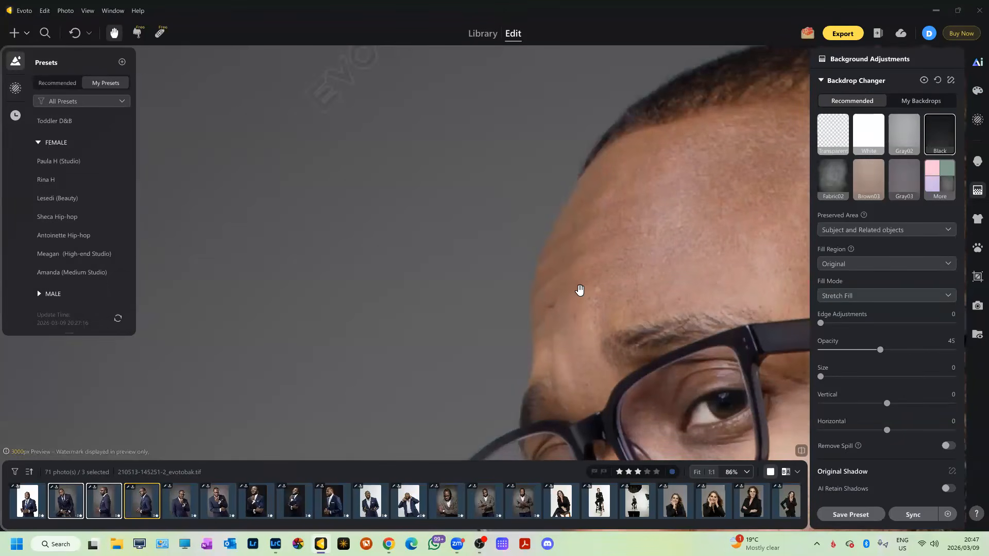
scroll(590, 289, "up", 3)
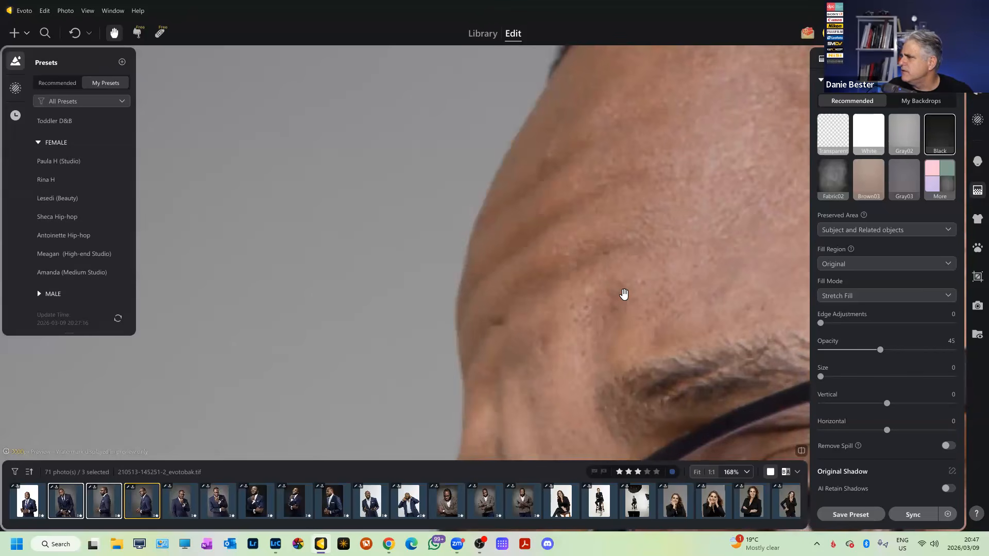
scroll(624, 295, "down", 4)
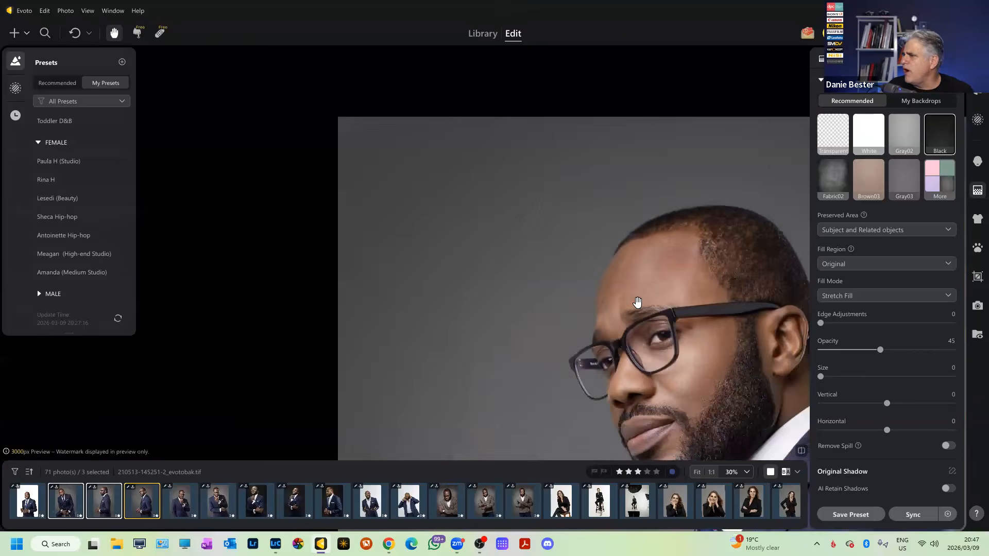
scroll(619, 285, "up", 3)
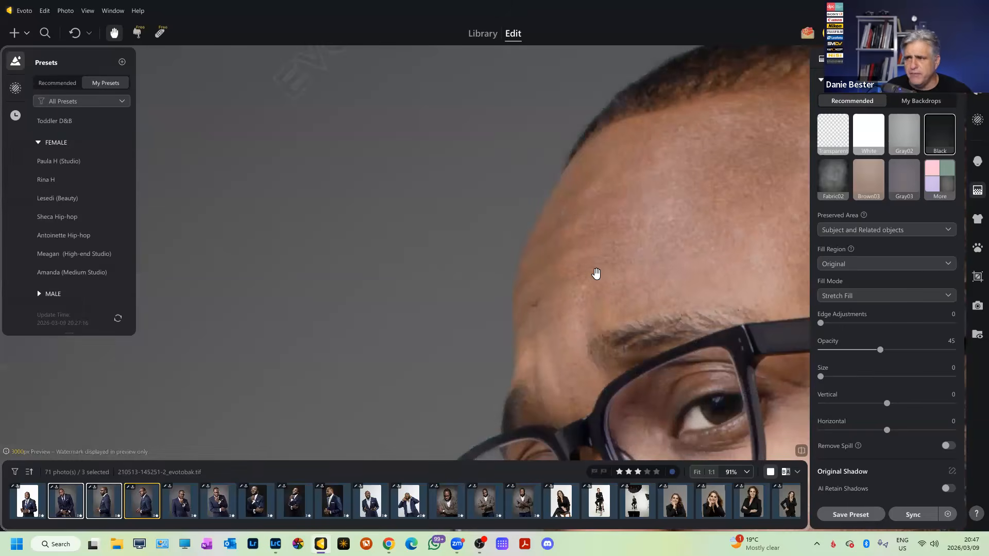
scroll(619, 288, "down", 5)
left_click_drag(631, 251, 636, 212)
scroll(659, 216, "up", 4)
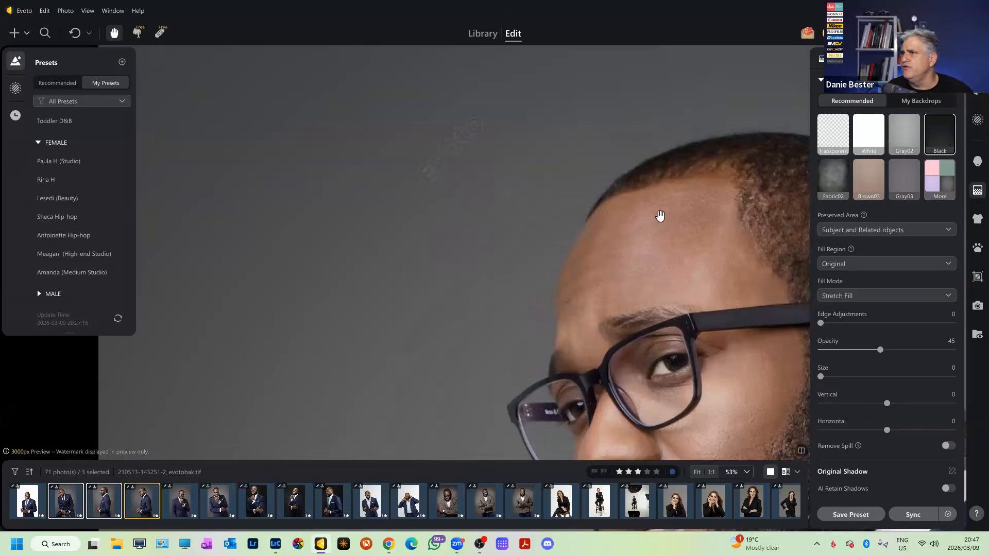
Expand Blemish Removal and compare Freckles & Acne at 0 versus 100 on the forehead.
left_click(823, 84)
left_click(977, 162)
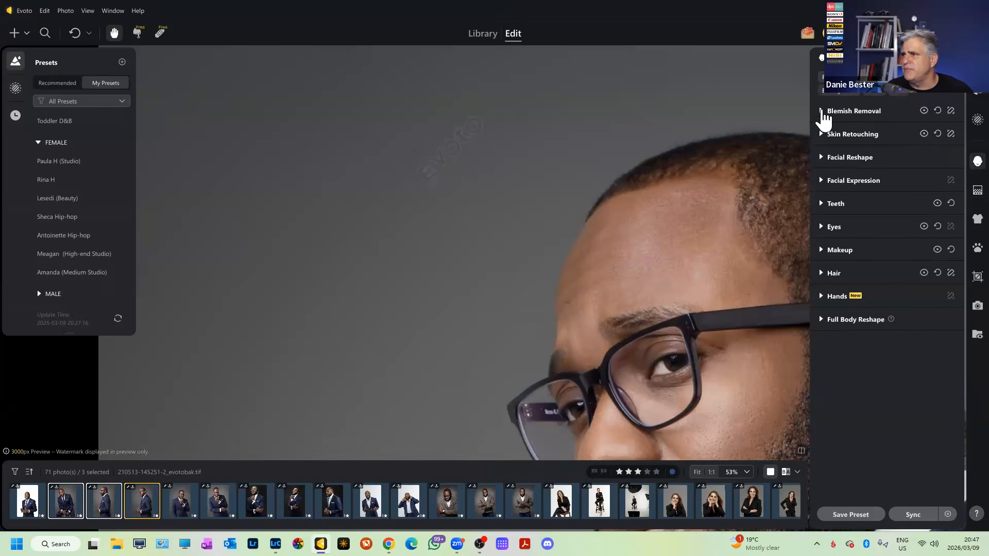
left_click(820, 111)
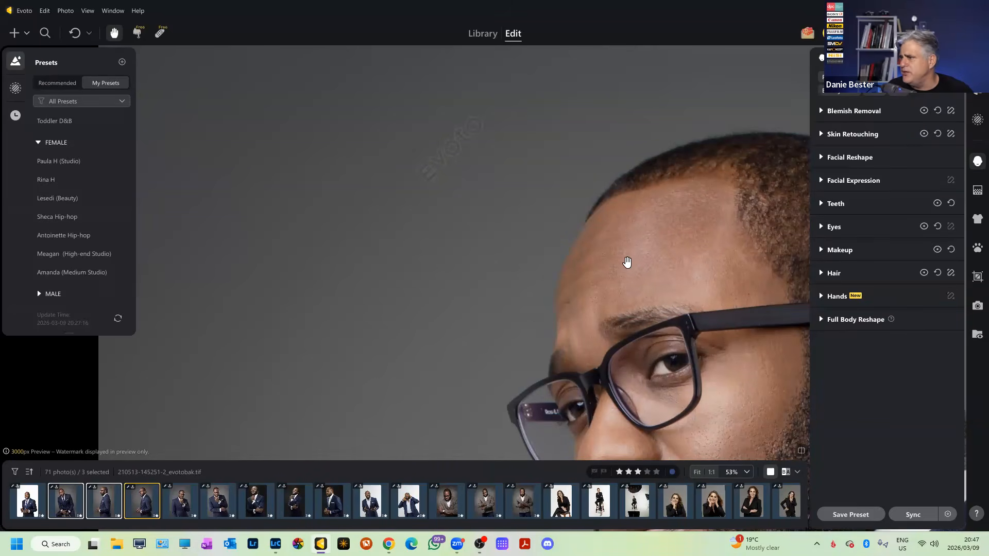
scroll(628, 262, "up", 3)
left_click_drag(952, 161, 763, 162)
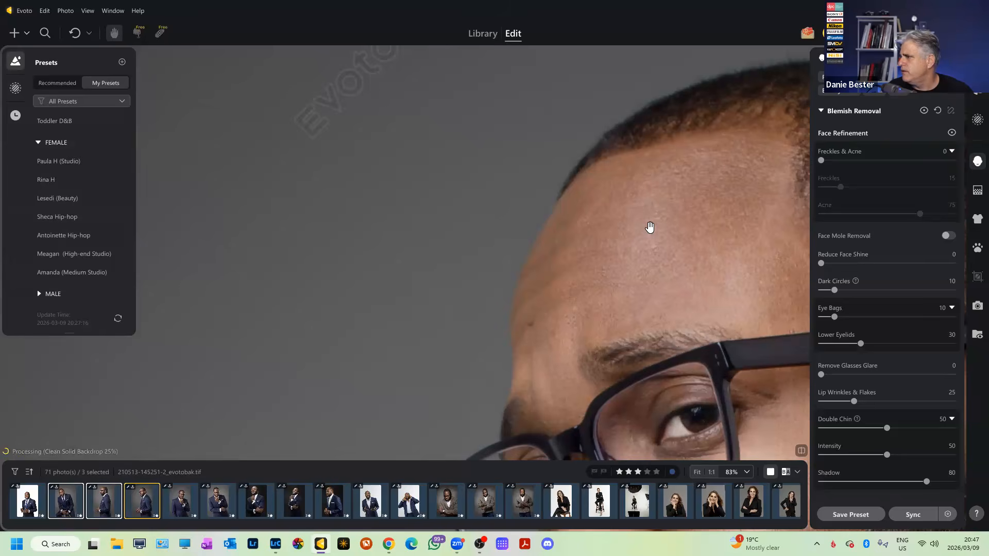
scroll(592, 250, "up", 2)
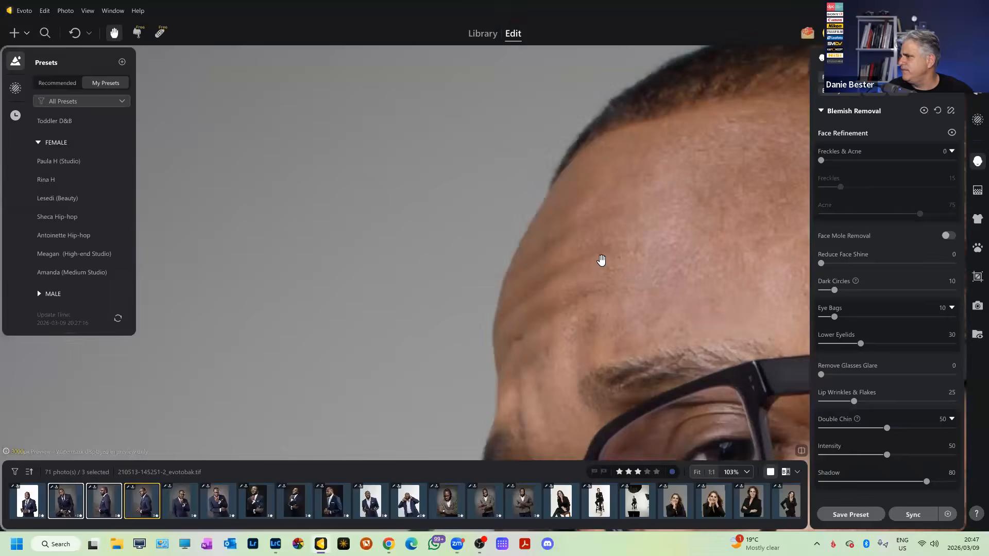
left_click_drag(822, 161, 957, 163)
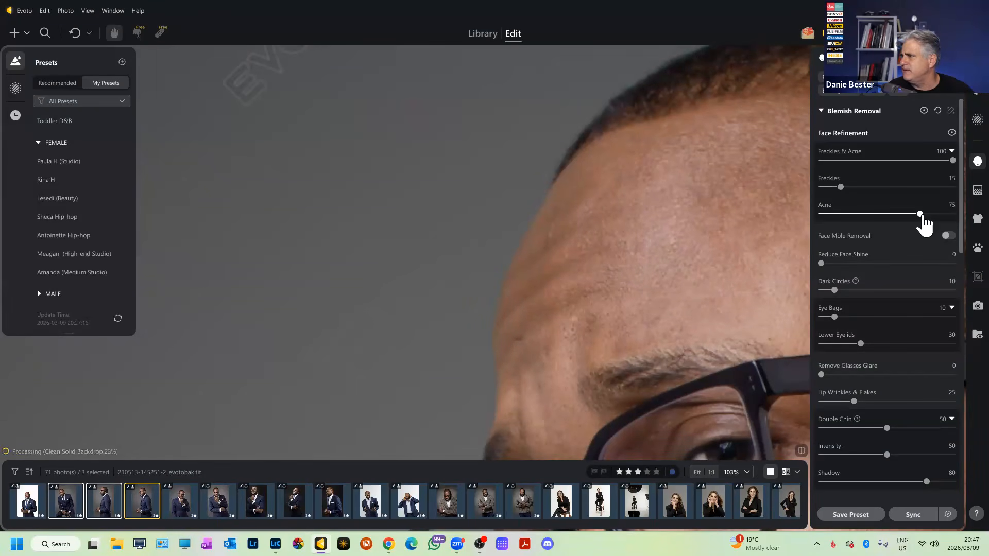
Drop Acne strength to 0, then set it back to 75.
left_click_drag(921, 215, 821, 214)
left_click(956, 204)
type("7")
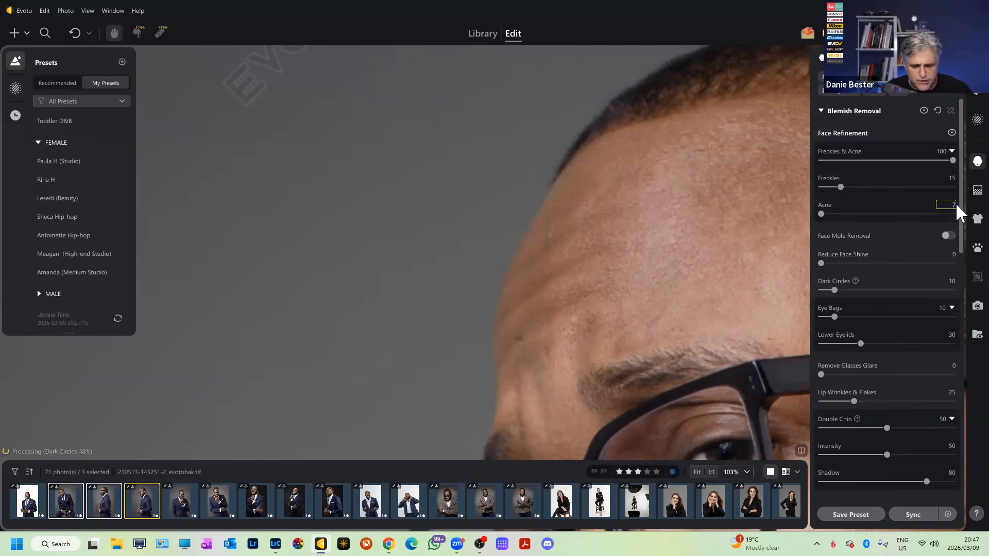
type("5")
key("Return")
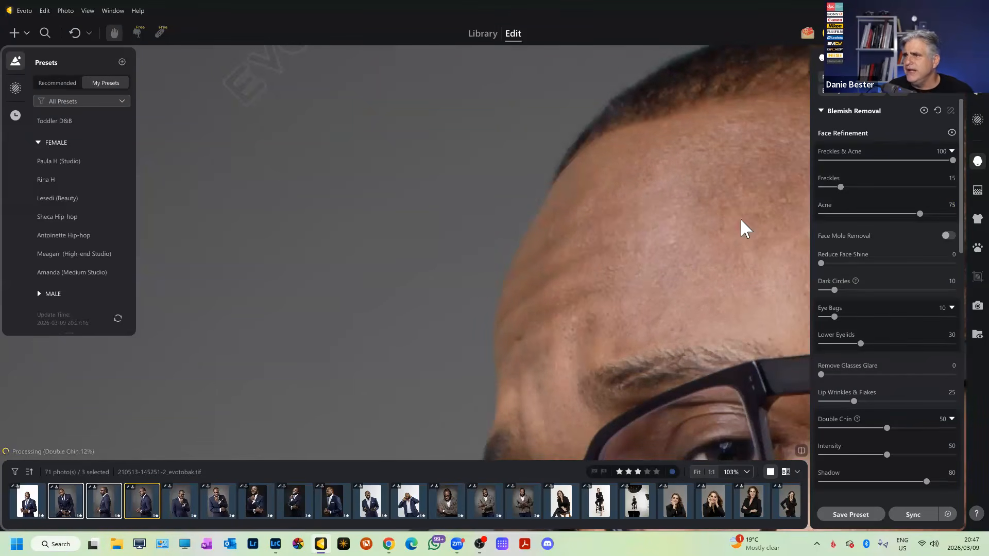
scroll(657, 252, "down", 3)
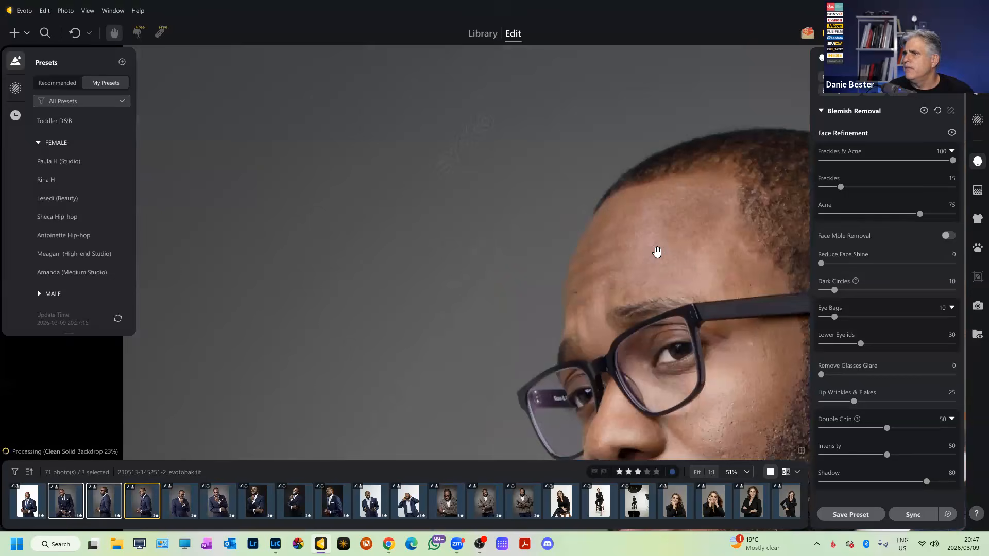
scroll(610, 274, "up", 2)
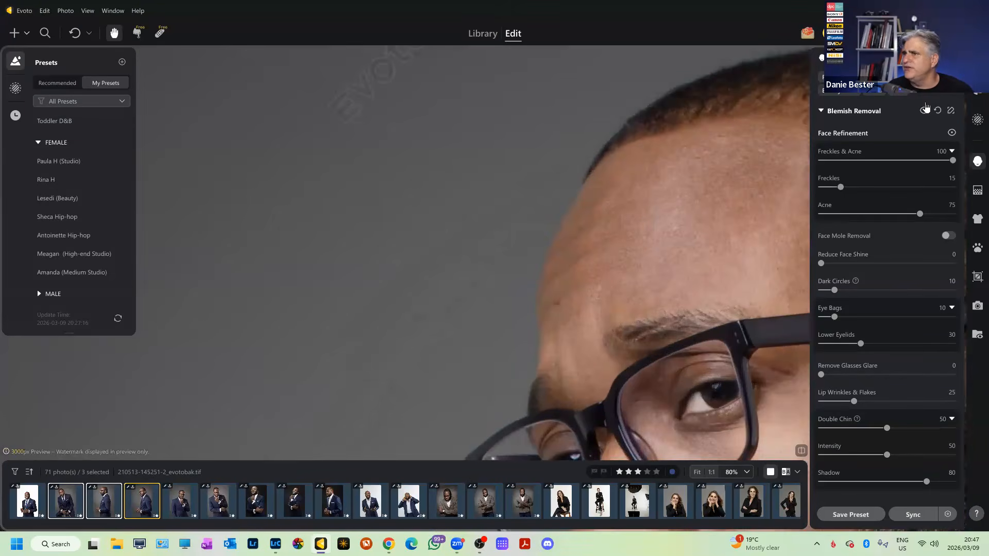
In Manual Tuning, erase the Blemish Removal mask from the forehead down toward the brow.
left_click(951, 110)
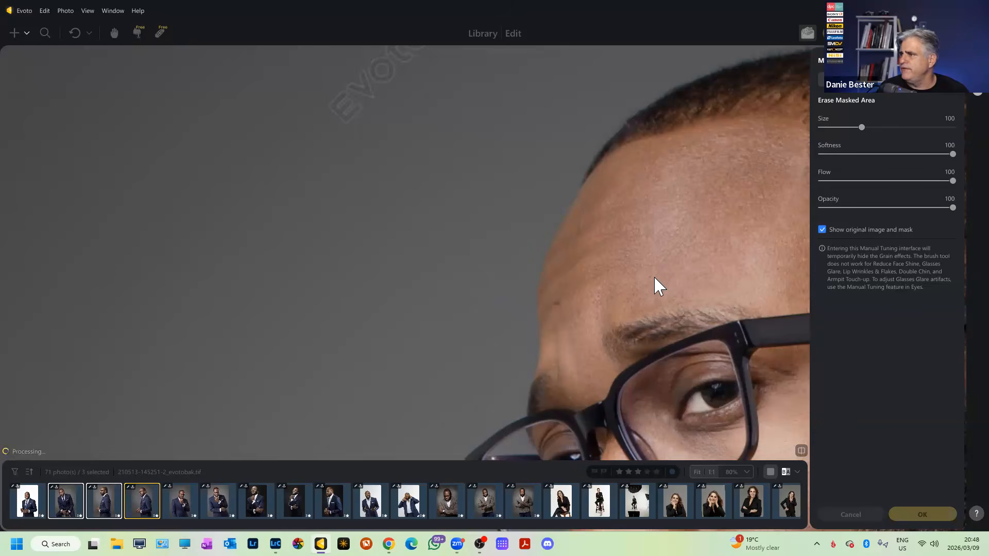
key("]")
key("]")
key("]")
key("]")
key("]")
key("]")
key("]")
key("]")
key("]")
key("]")
key("]")
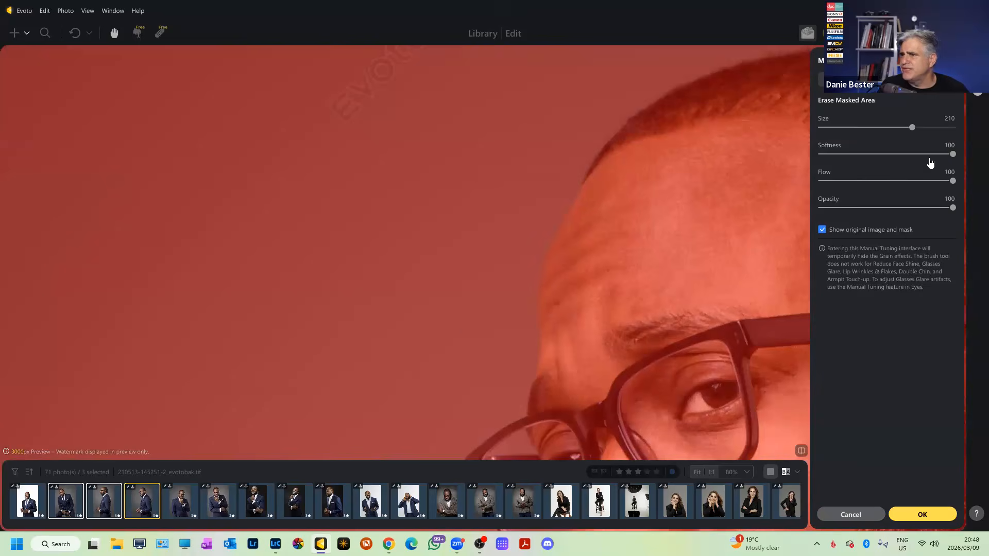
key("]")
left_click(628, 274)
mouse_move(626, 274)
left_mouse_down()
mouse_move(582, 309)
mouse_move(608, 240)
left_mouse_up()
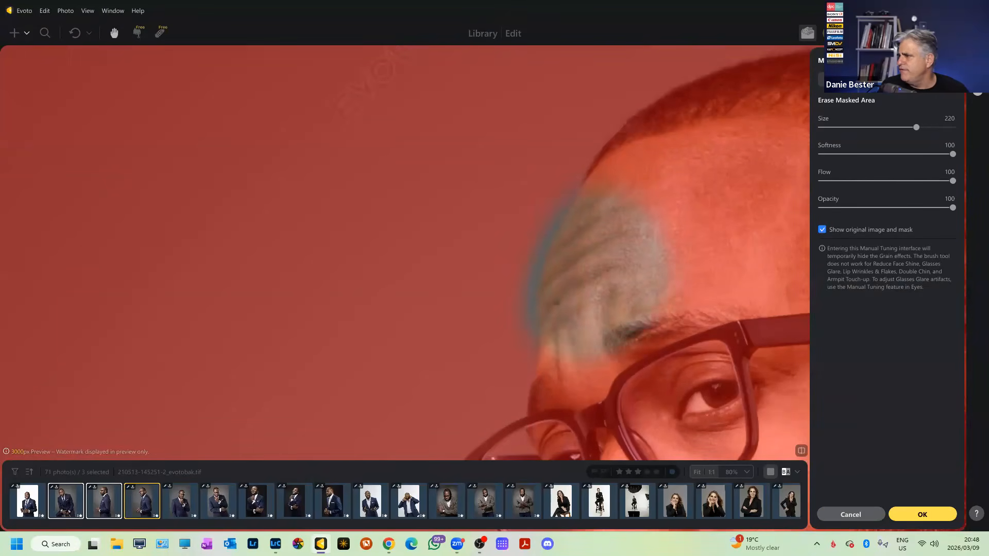
key("ctrl+z")
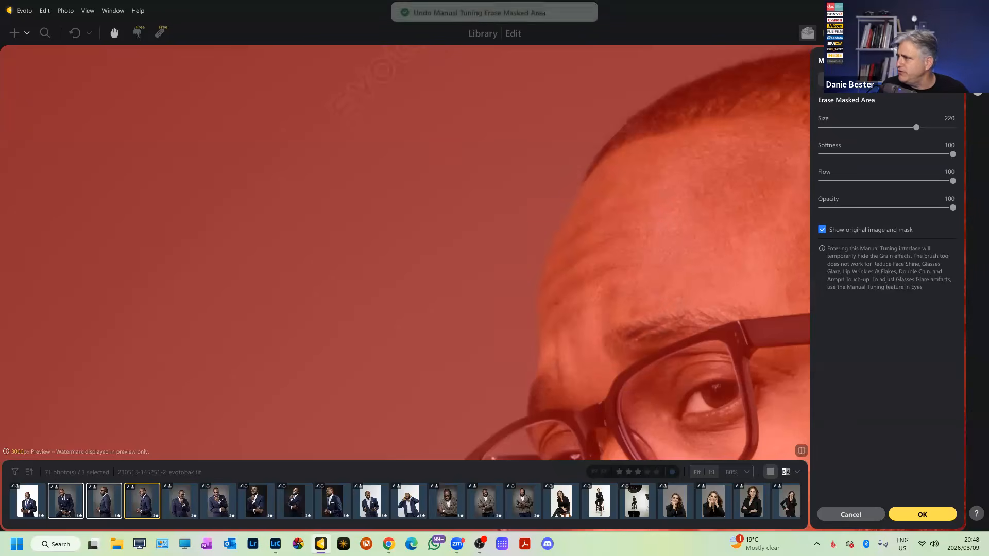
mouse_move(621, 208)
left_mouse_down()
mouse_move(605, 214)
mouse_move(611, 224)
left_mouse_up()
key("ctrl+z")
mouse_move(644, 190)
left_mouse_down()
mouse_move(652, 237)
mouse_move(634, 279)
mouse_move(591, 322)
left_mouse_up()
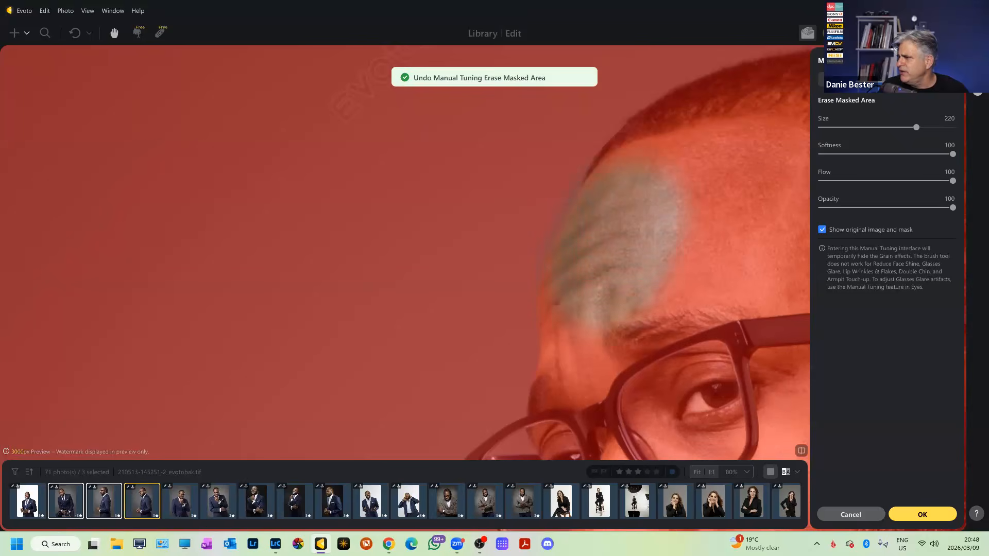
key("bracketleft")
key("bracketleft")
key("bracketleft")
key("bracketleft")
key("bracketleft")
key("bracketleft")
key("bracketleft")
key("bracketleft")
key("bracketleft")
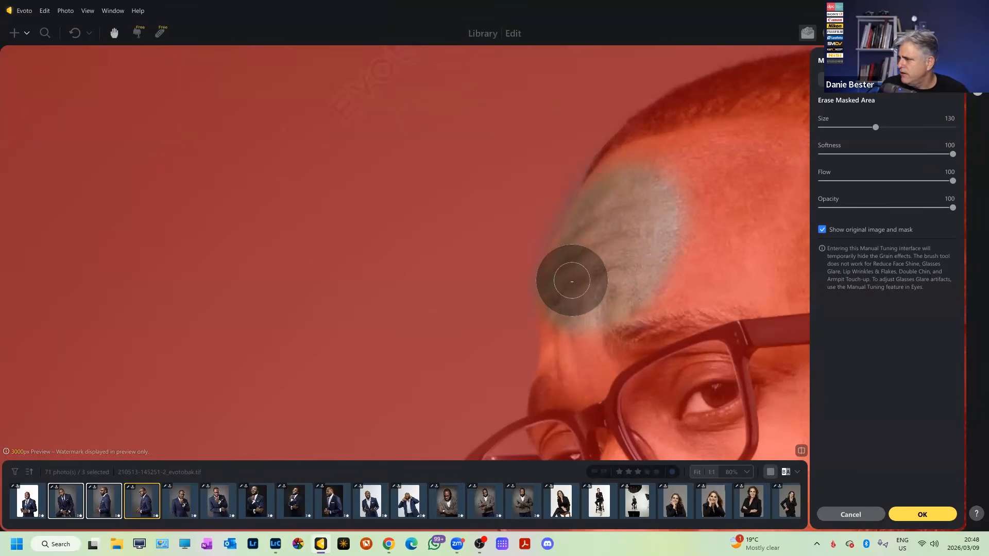
mouse_move(598, 253)
left_mouse_down()
mouse_move(601, 293)
mouse_move(578, 342)
mouse_move(587, 338)
mouse_move(526, 295)
left_mouse_up()
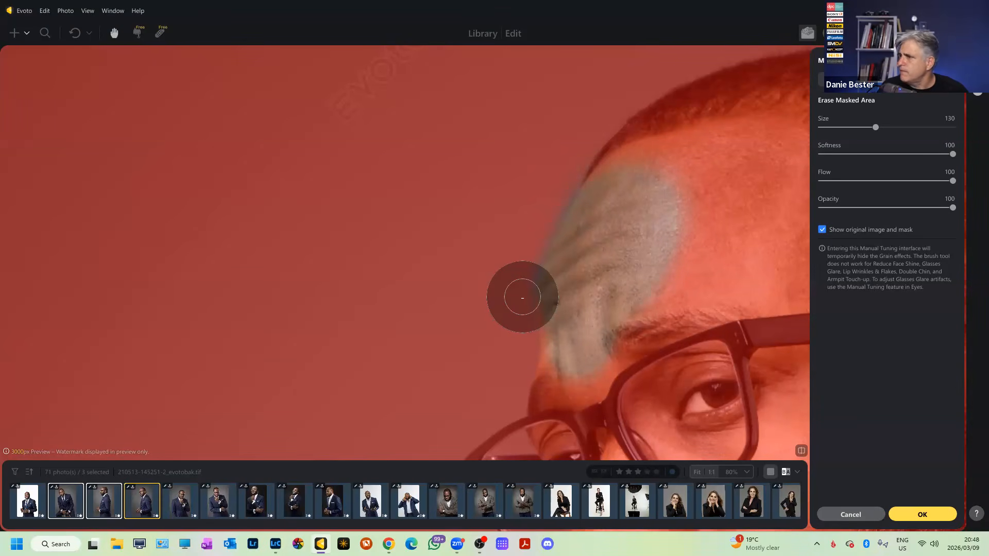
Add mask back at the temple with a larger brush and apply the refined mask.
left_click(851, 79)
key("]")
key("]")
key("]")
key("]")
key("]")
key("]")
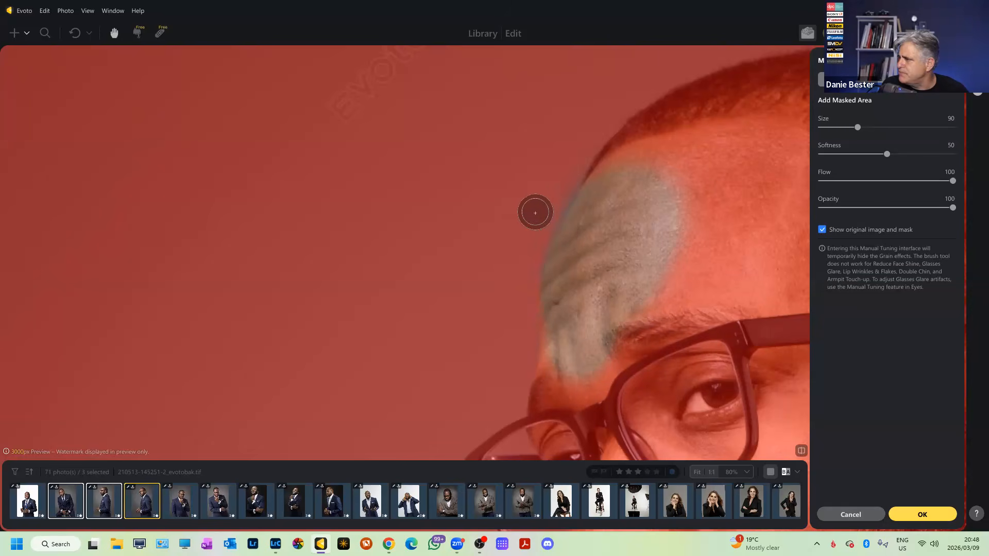
left_click_drag(858, 127, 887, 127)
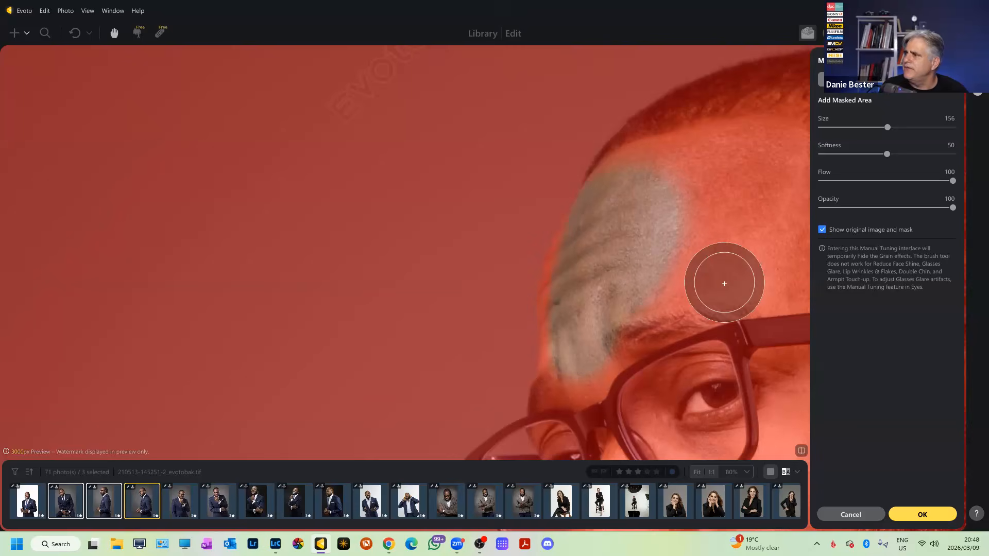
scroll(721, 280, "down", 5)
left_click(897, 515)
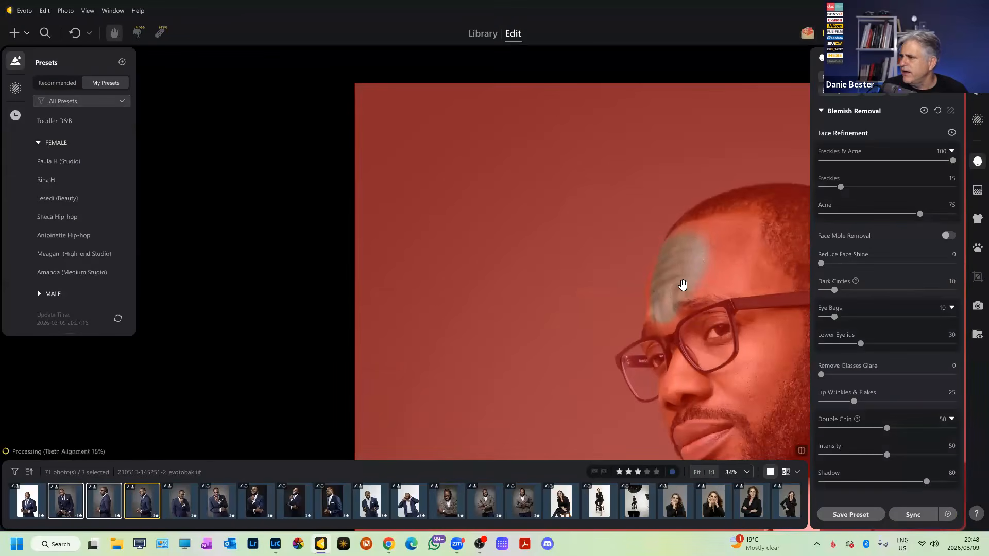
Zoom in to review the retouched forehead, then switch to the Library view.
scroll(683, 285, "up", 2)
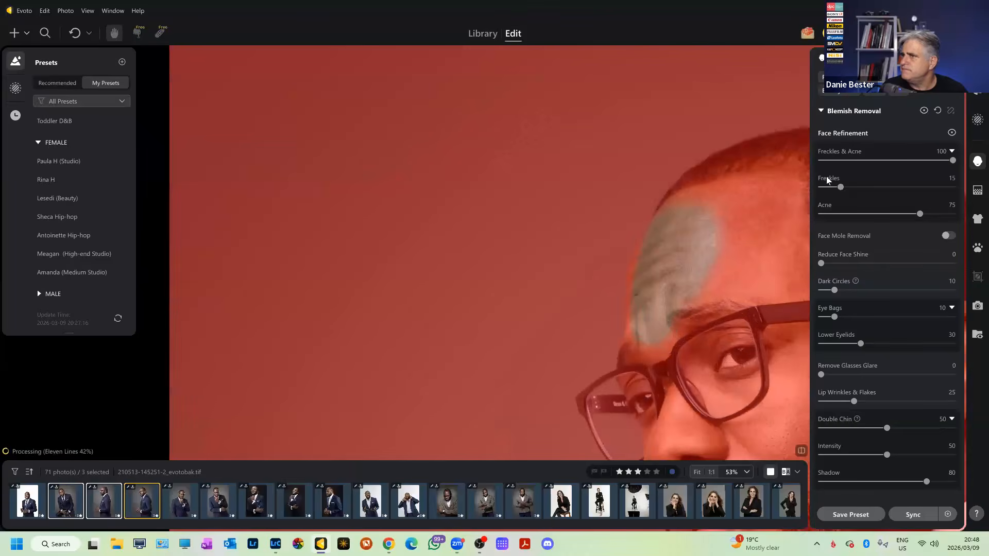
scroll(744, 250, "down", 2)
scroll(744, 249, "up", 1)
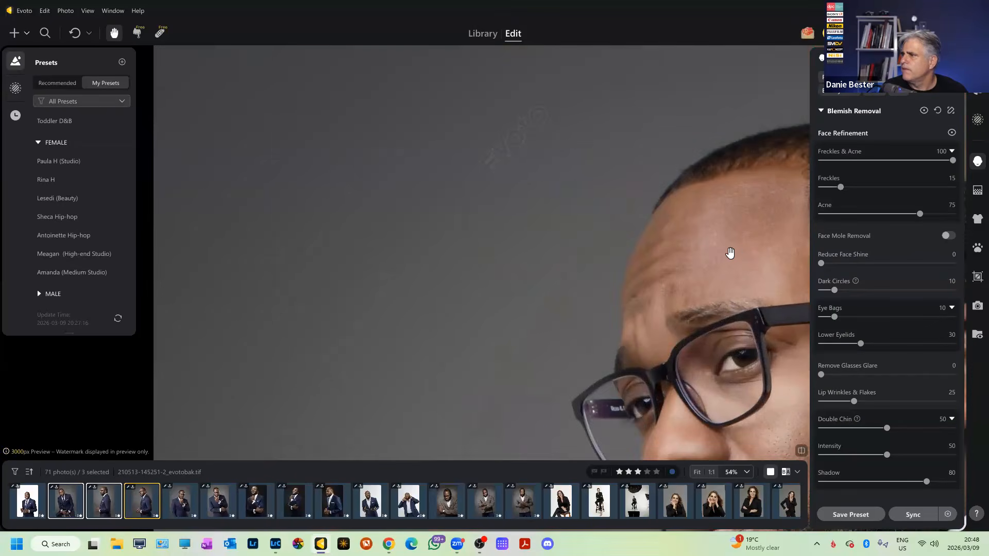
scroll(729, 252, "up", 3)
scroll(696, 264, "up", 1)
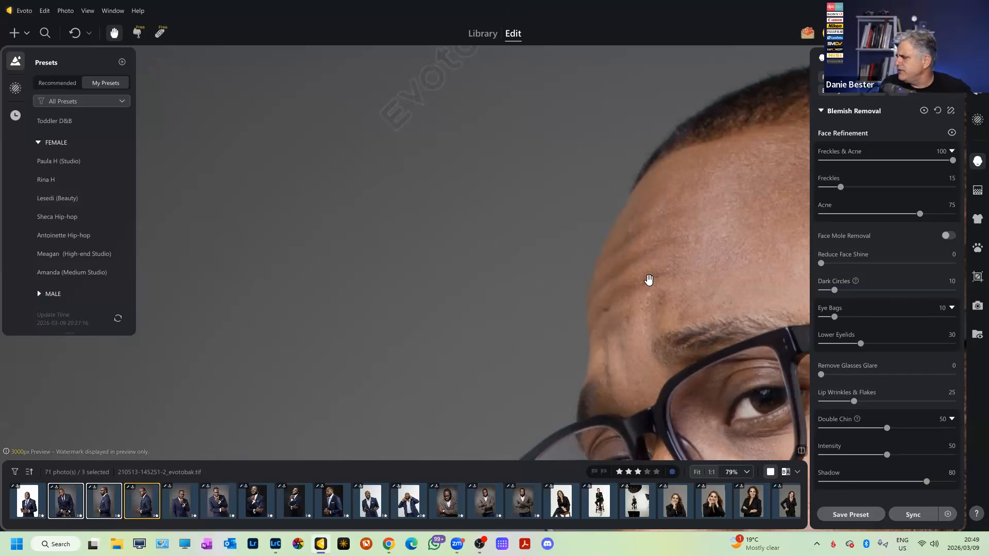
left_click(478, 36)
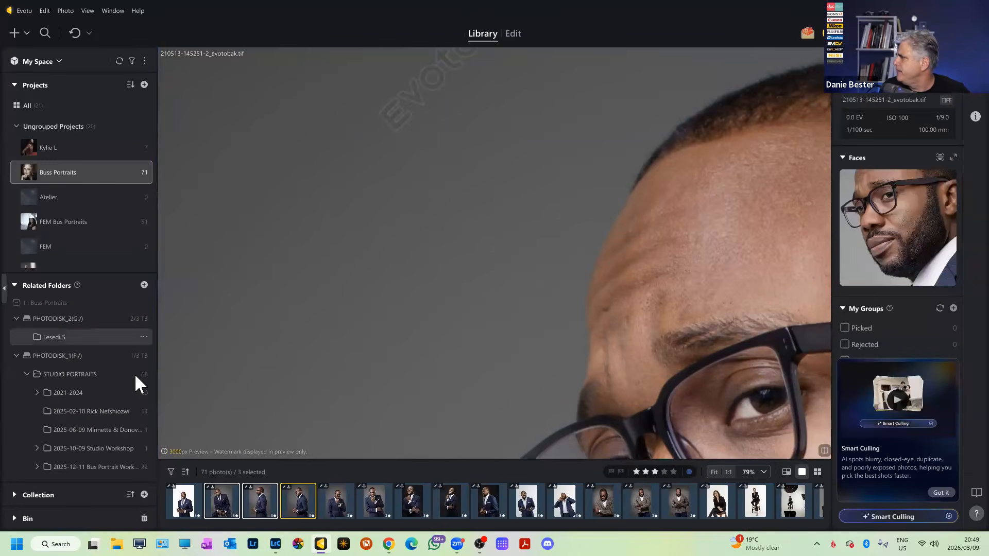
left_click(54, 146)
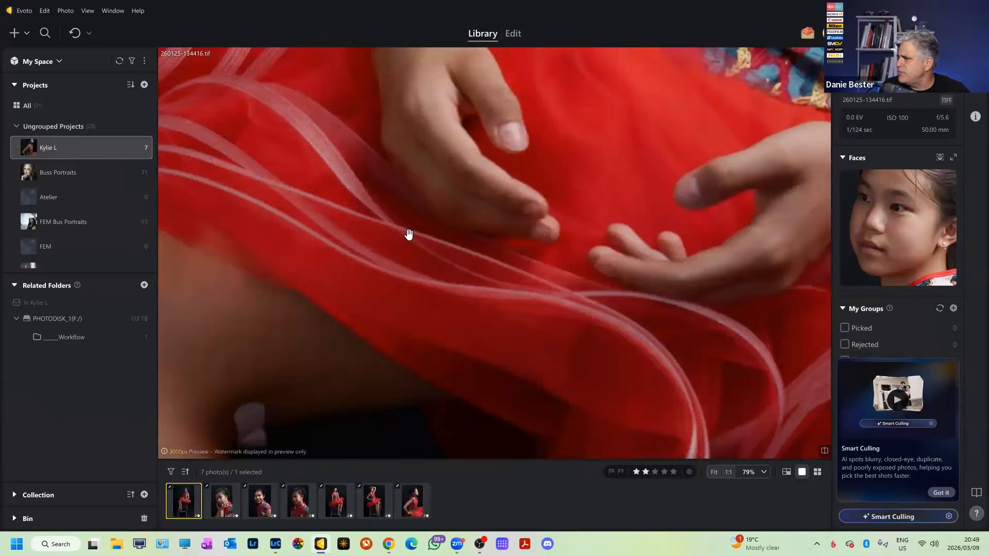
scroll(421, 240, "down", 5)
left_click_drag(467, 139, 547, 256)
scroll(530, 185, "up", 3)
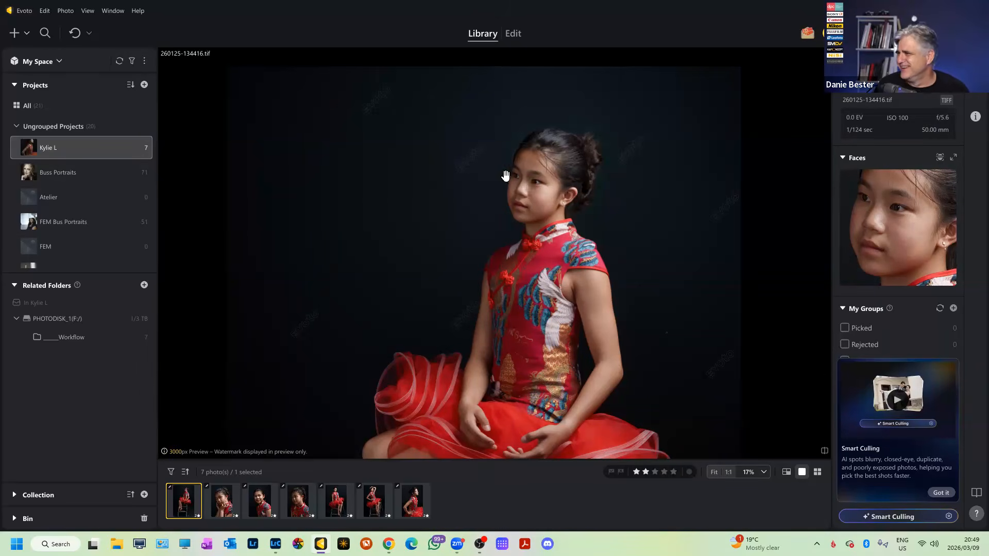
scroll(525, 185, "down", 2)
scroll(525, 205, "up", 2)
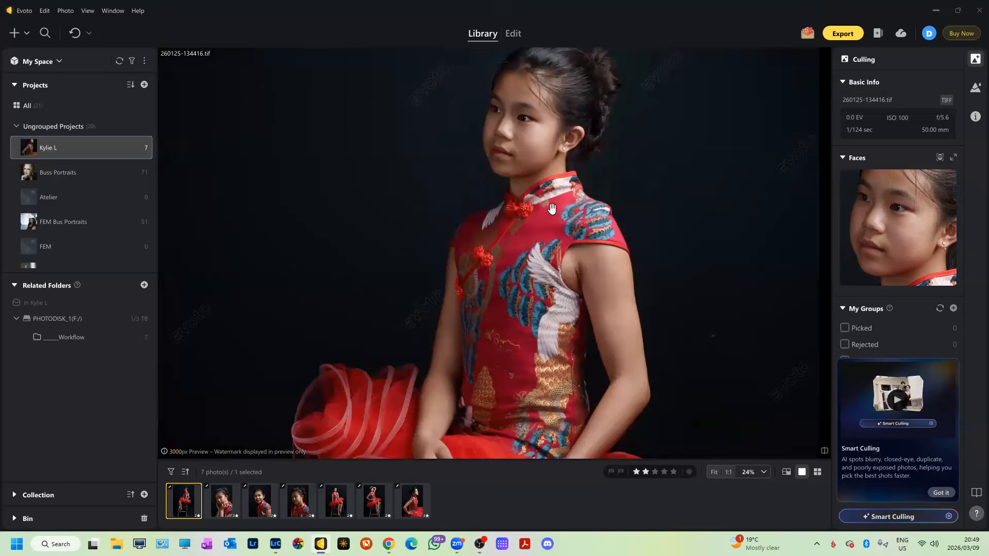
scroll(628, 192, "up", 3)
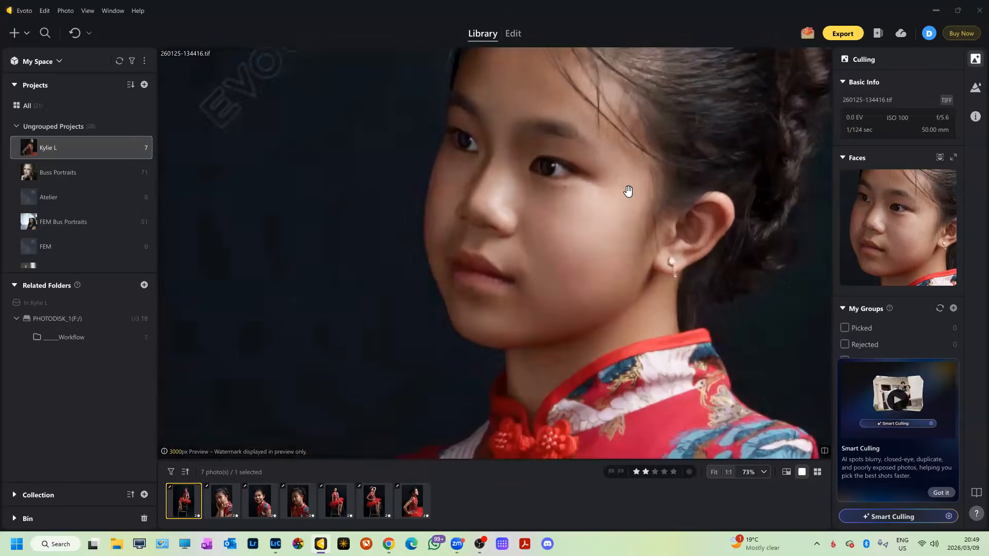
scroll(628, 192, "down", 5)
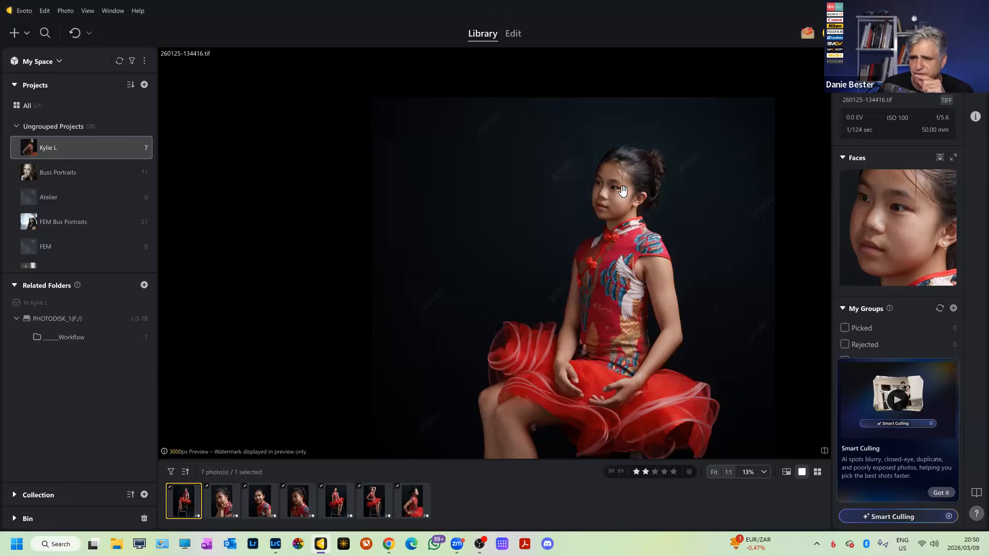
scroll(623, 191, "up", 2)
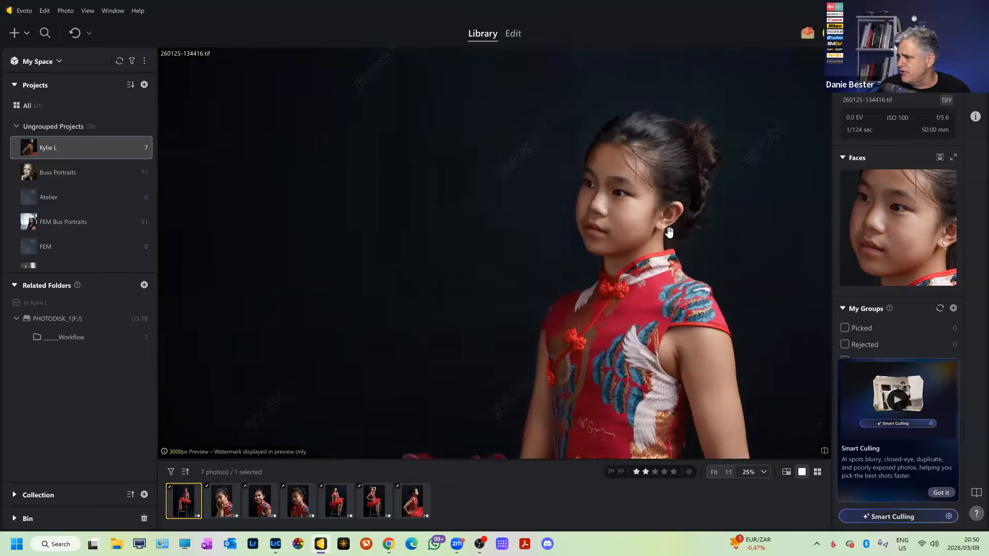
scroll(665, 240, "down", 3)
scroll(654, 244, "up", 3)
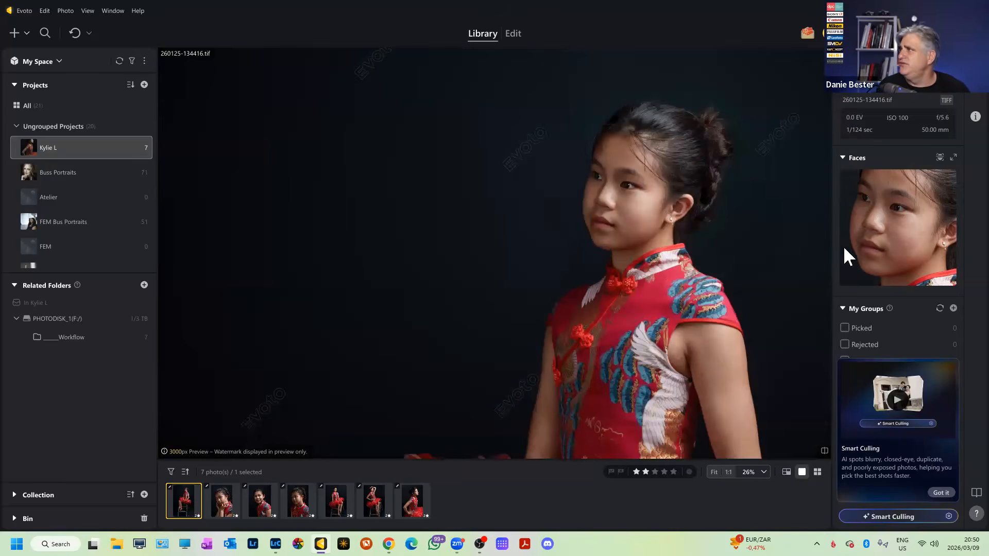
left_click(513, 33)
Zoom in and out on the red-dress portrait to check its retouching.
scroll(606, 249, "down", 2)
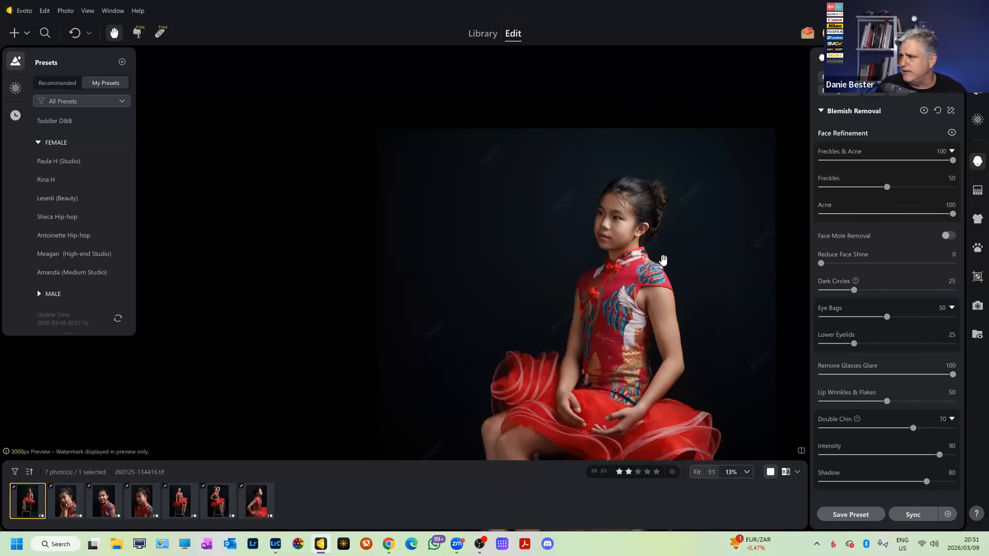
scroll(693, 278, "up", 4)
scroll(688, 284, "down", 6)
scroll(688, 283, "up", 1)
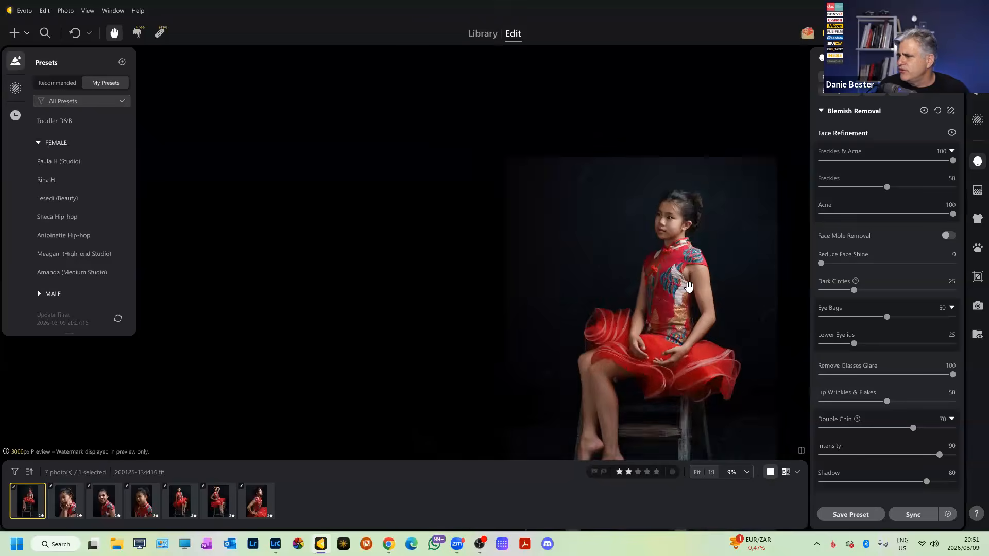
scroll(686, 289, "down", 1)
scroll(683, 294, "up", 1)
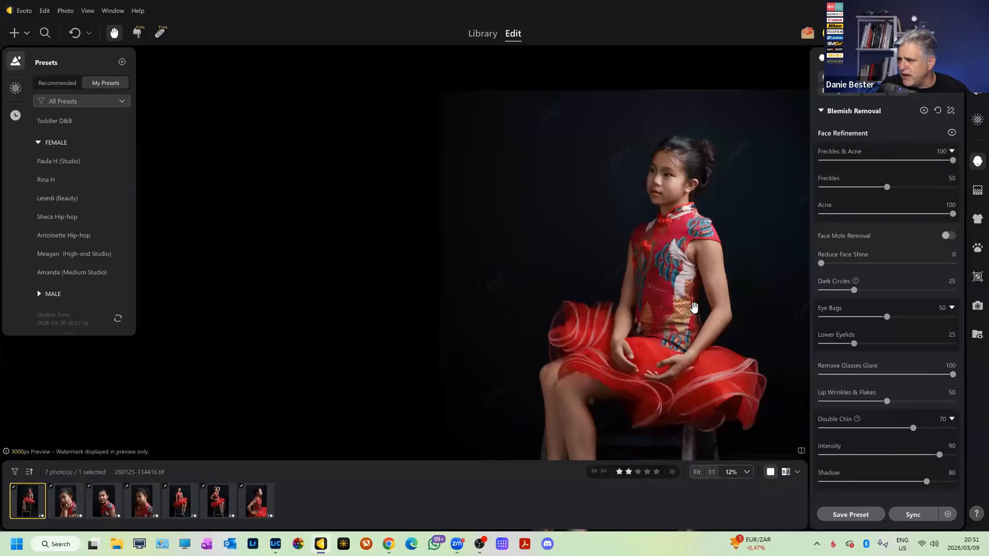
scroll(696, 307, "up", 2)
scroll(698, 308, "down", 4)
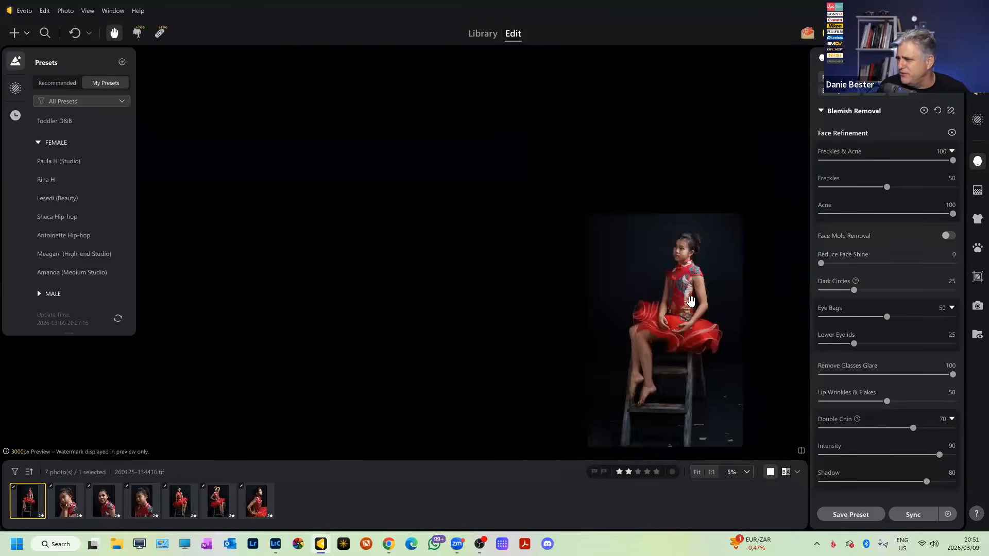
scroll(680, 275, "up", 3)
scroll(678, 272, "up", 3)
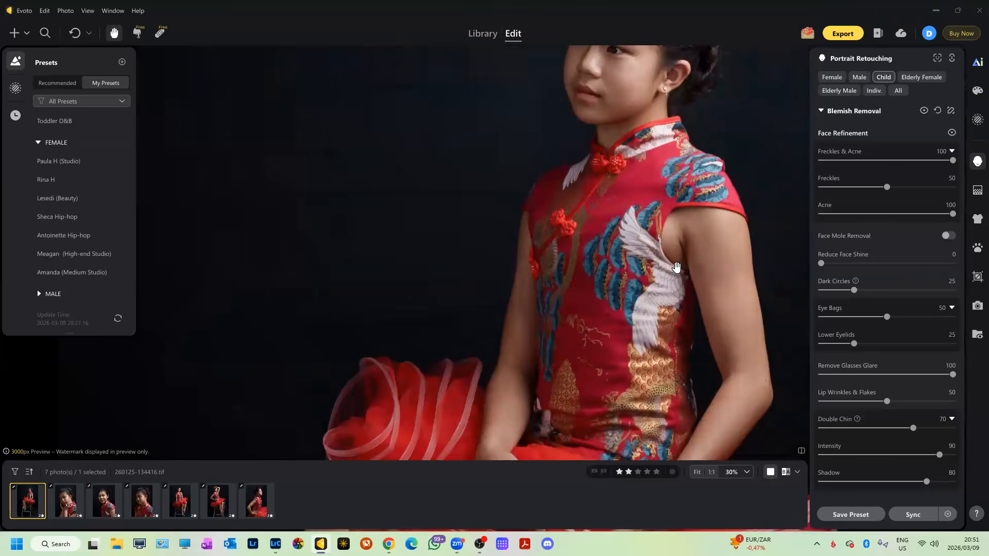
scroll(677, 267, "down", 4)
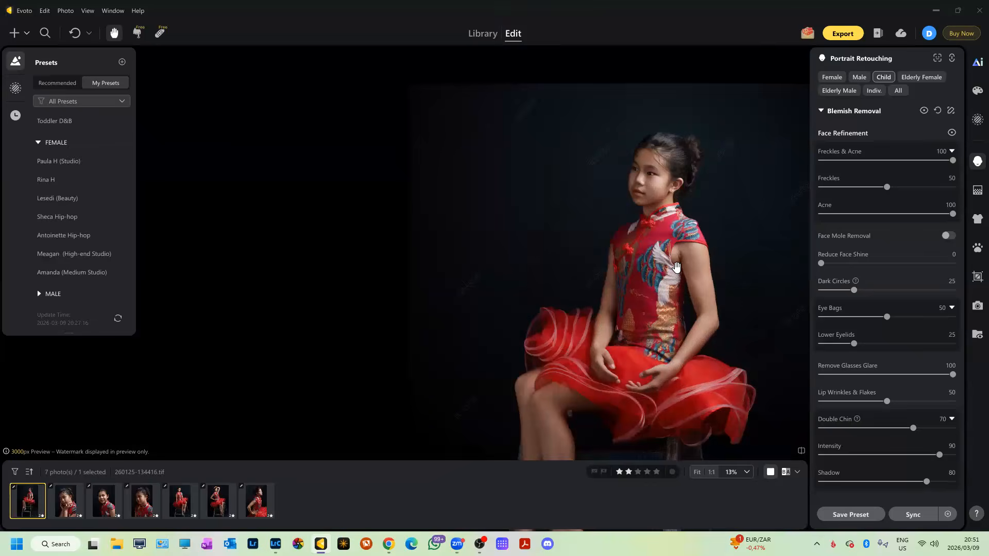
Select all seven red-dress portraits in the filmstrip, then pan and zoom the photo.
left_click(253, 508, "shift")
scroll(448, 342, "down", 3)
scroll(490, 308, "up", 7)
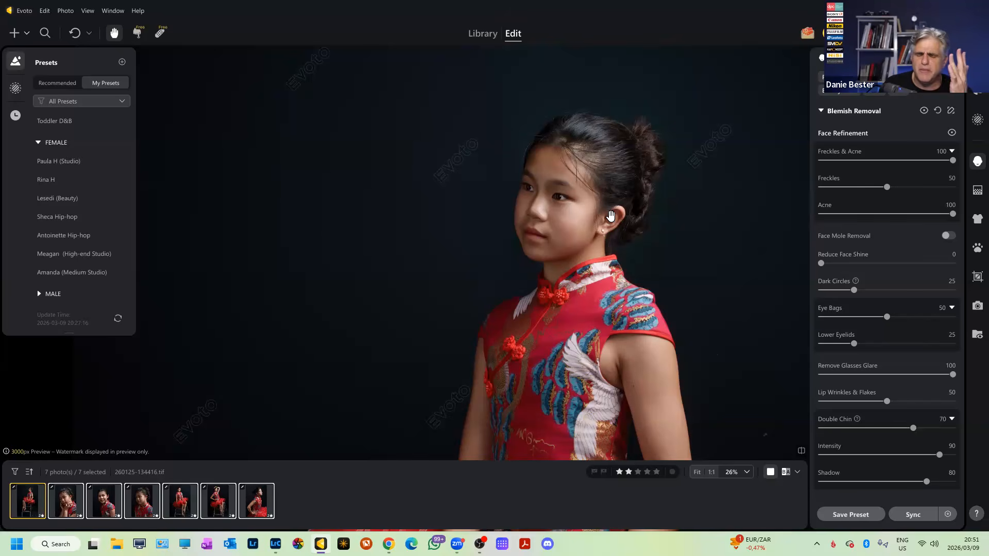
scroll(689, 264, "up", 4)
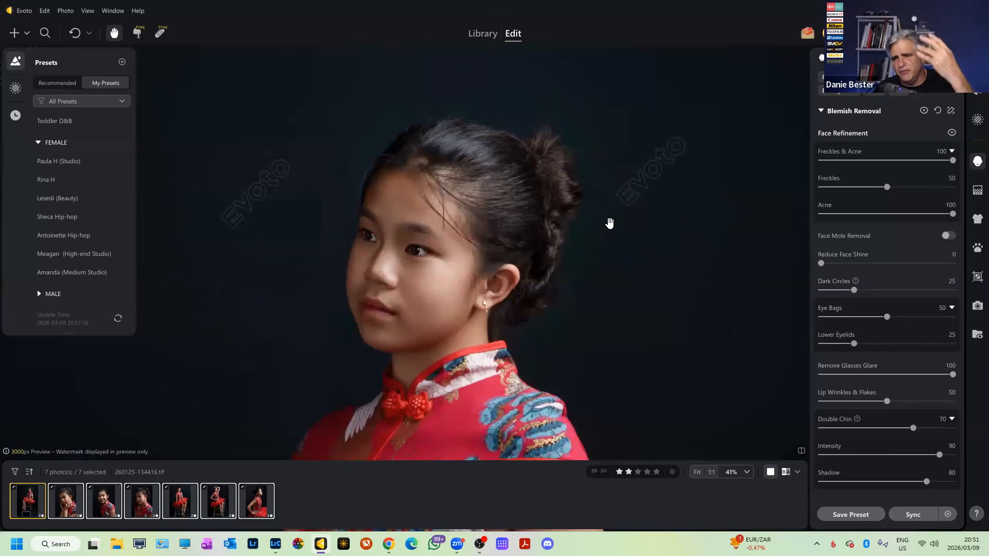
scroll(611, 227, "down", 8)
left_click_drag(632, 333, 591, 190)
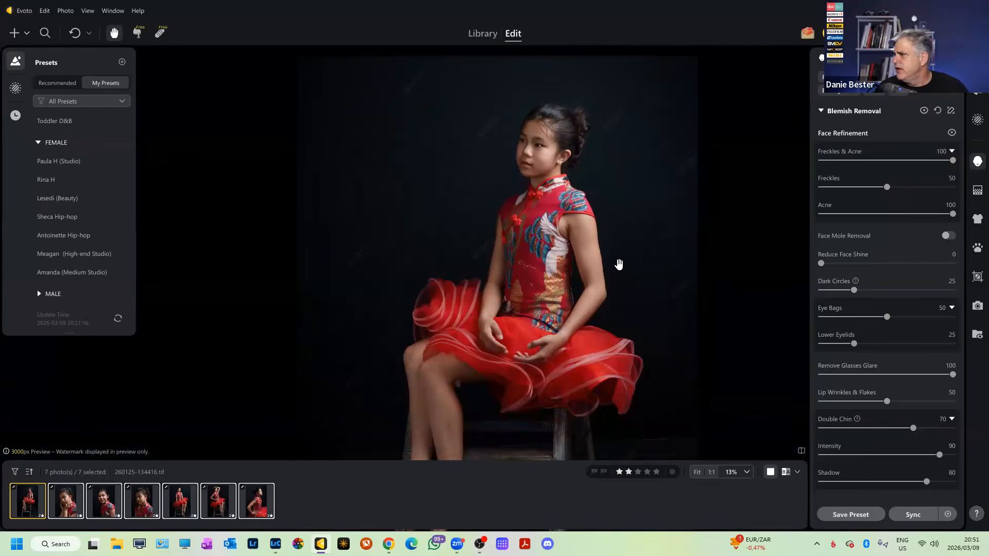
scroll(613, 260, "up", 8)
scroll(638, 195, "down", 4)
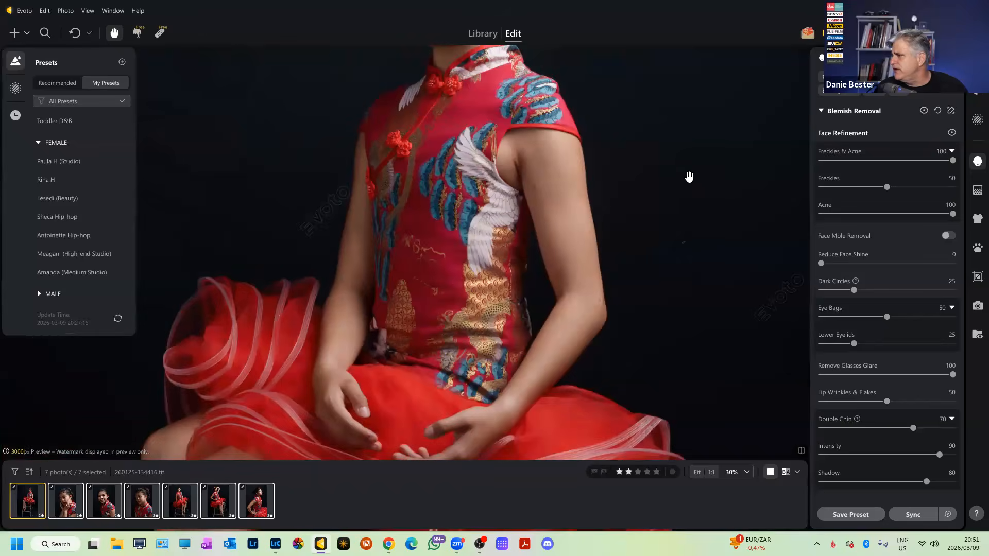
scroll(625, 168, "down", 4)
scroll(625, 168, "down", 2)
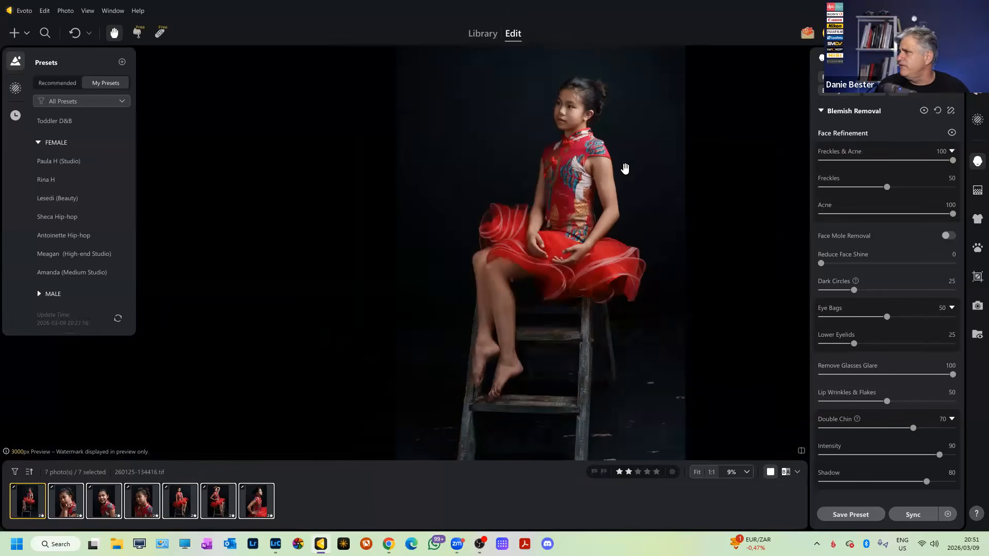
scroll(625, 168, "up", 2)
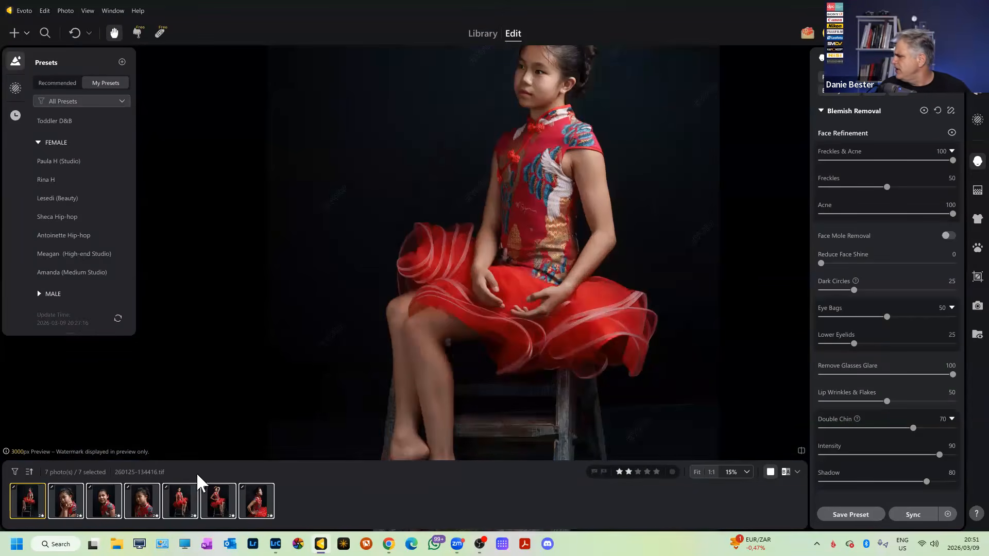
Check the third, fifth and seventh red-dress portraits, then bring up the Export options.
left_click(99, 506)
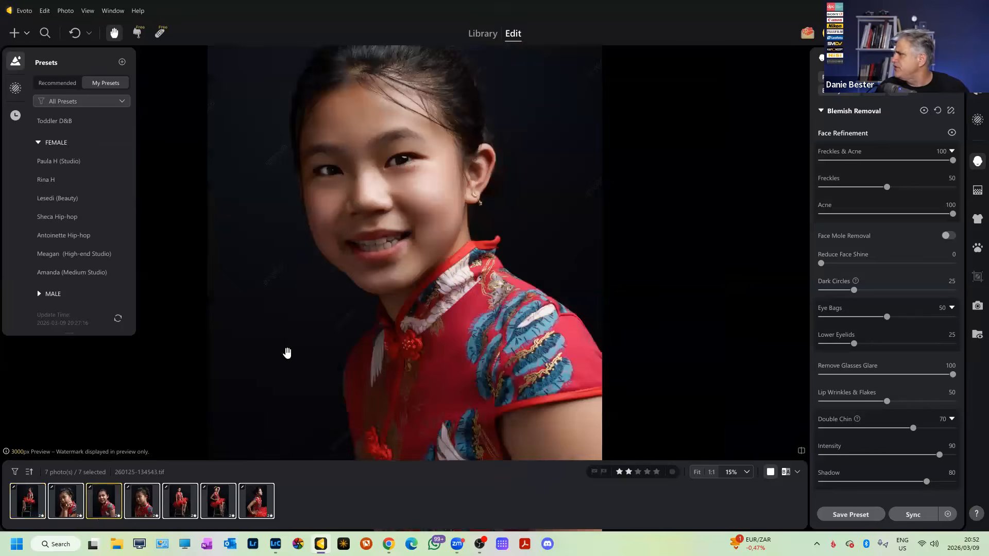
left_click(181, 513)
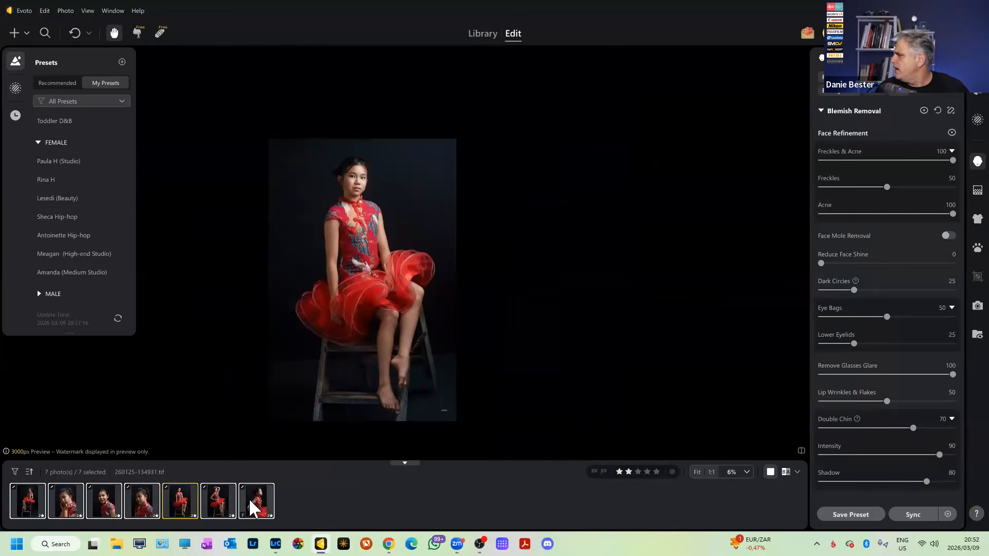
left_click(250, 504)
scroll(437, 162, "up", 1)
scroll(458, 252, "up", 1)
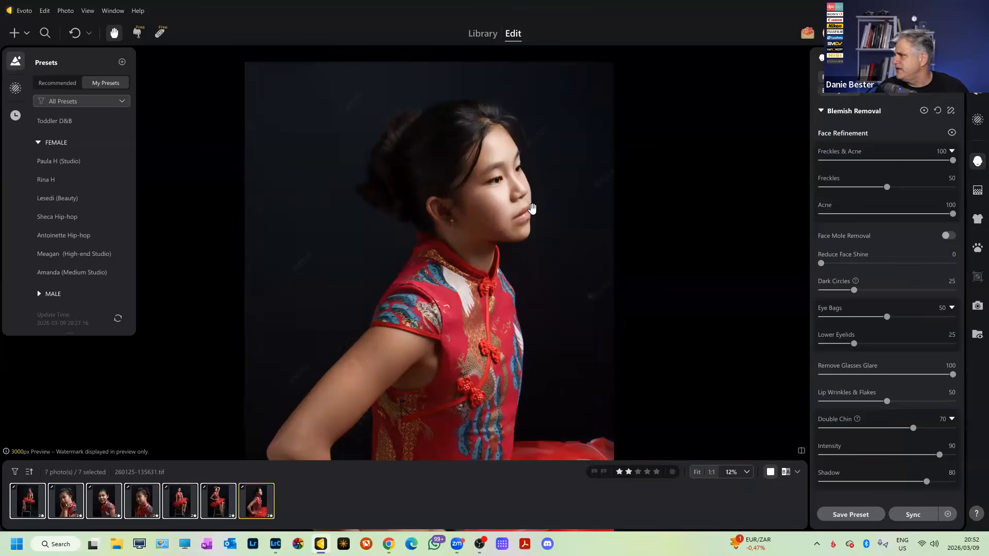
scroll(531, 218, "down", 1)
scroll(531, 219, "up", 1)
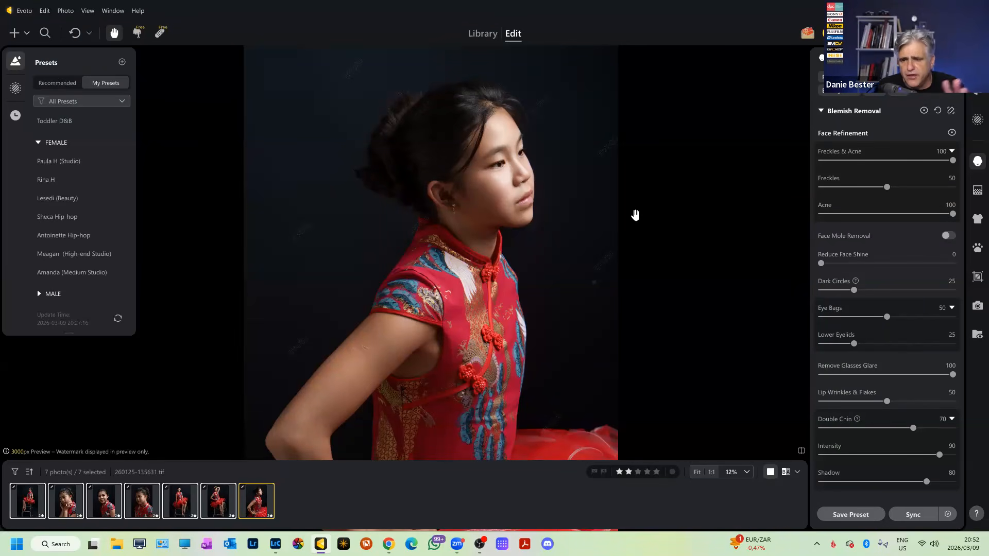
left_click(843, 33)
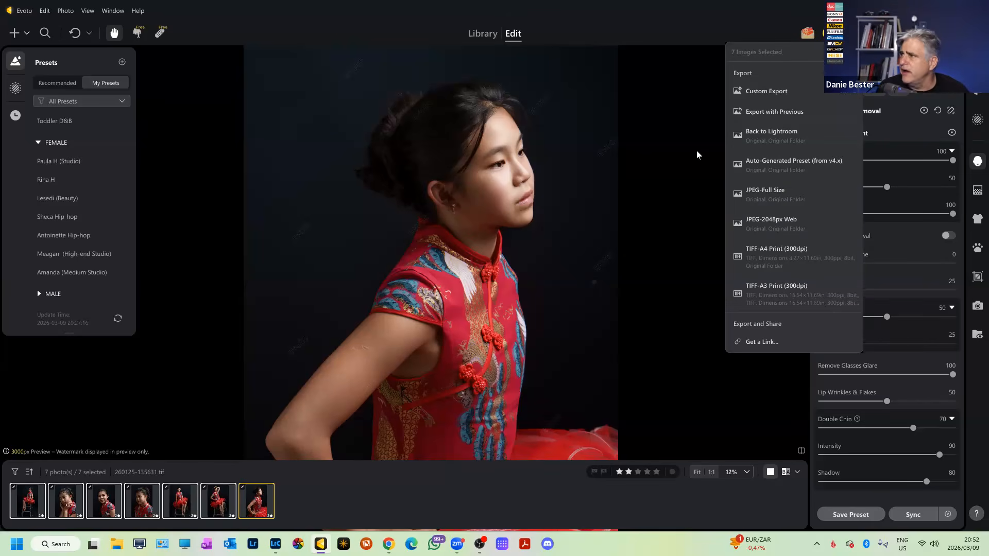
Open Custom Export, review the effect presets, and keep Original Folder as destination.
left_click(794, 100)
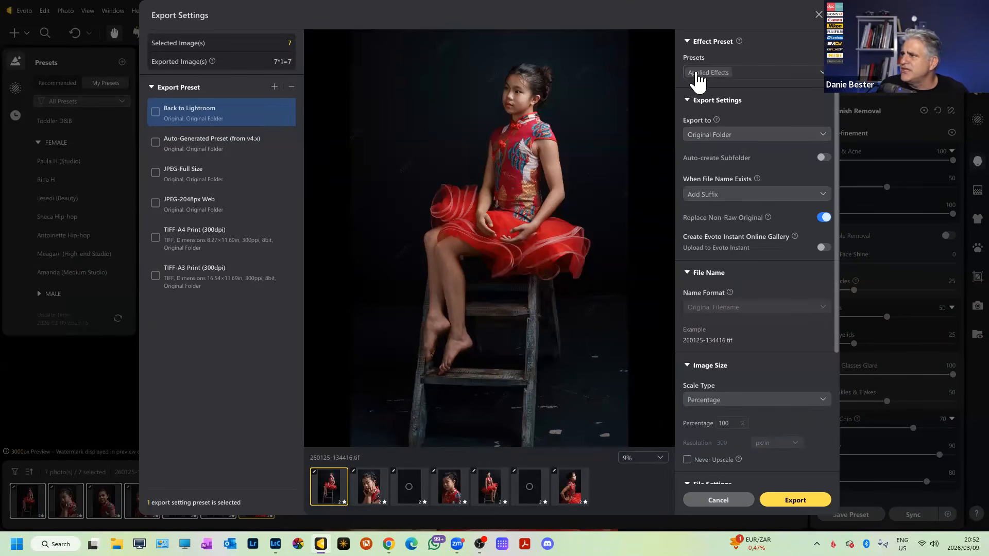
left_click(819, 73)
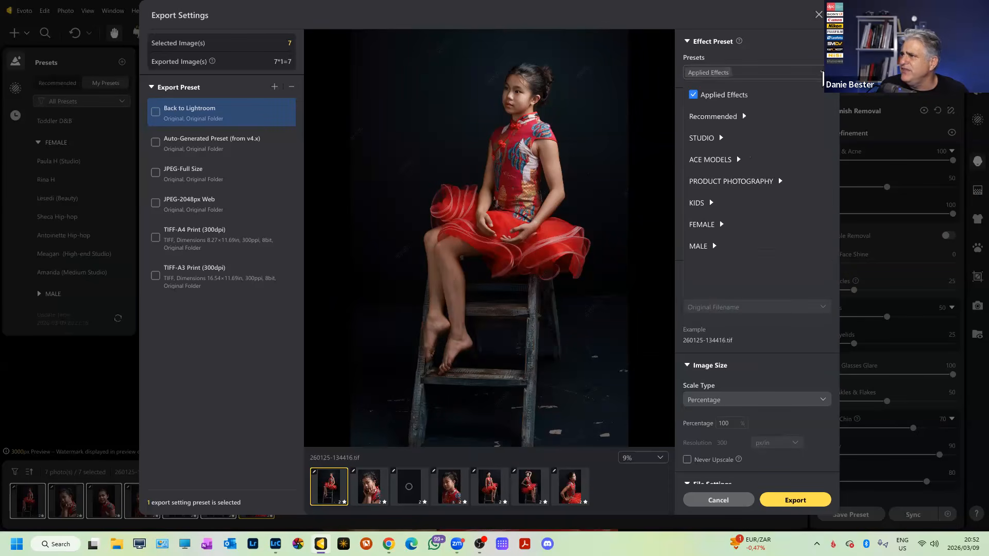
left_click(767, 50)
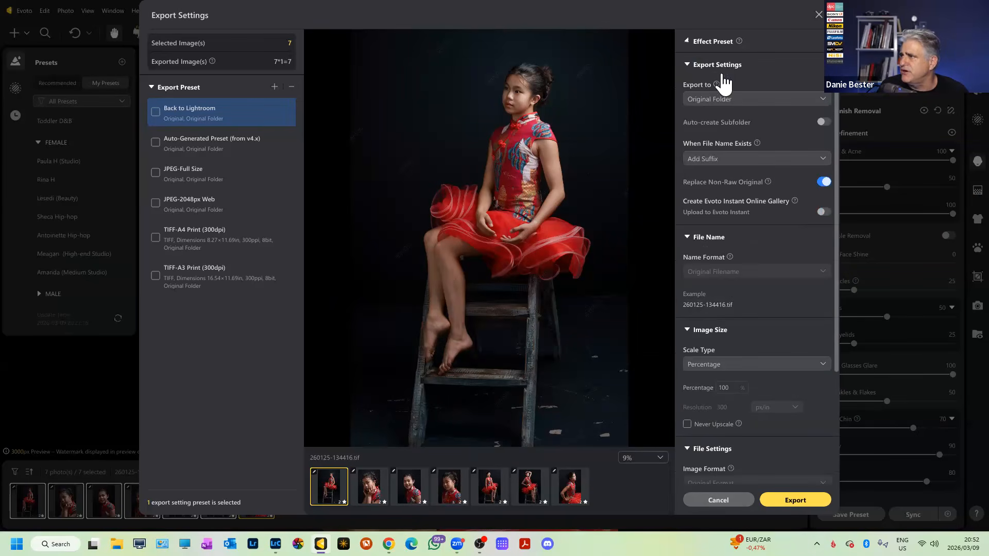
left_click(689, 41)
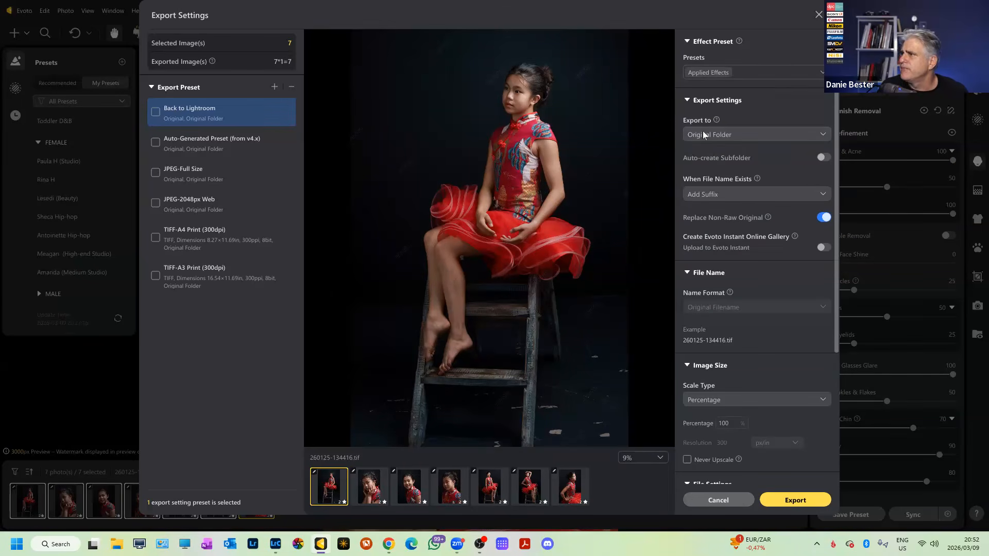
left_click(728, 134)
left_click(728, 136)
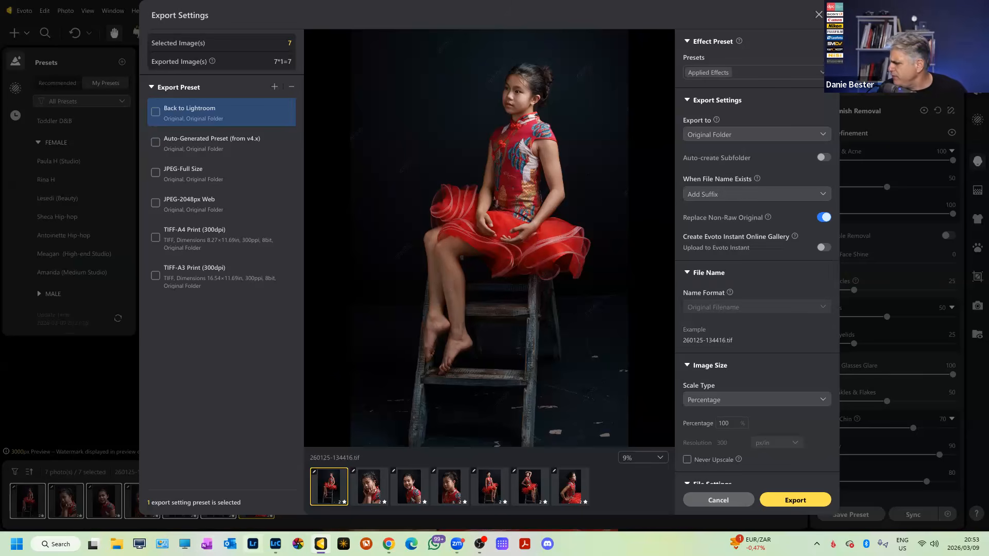
left_click(275, 544)
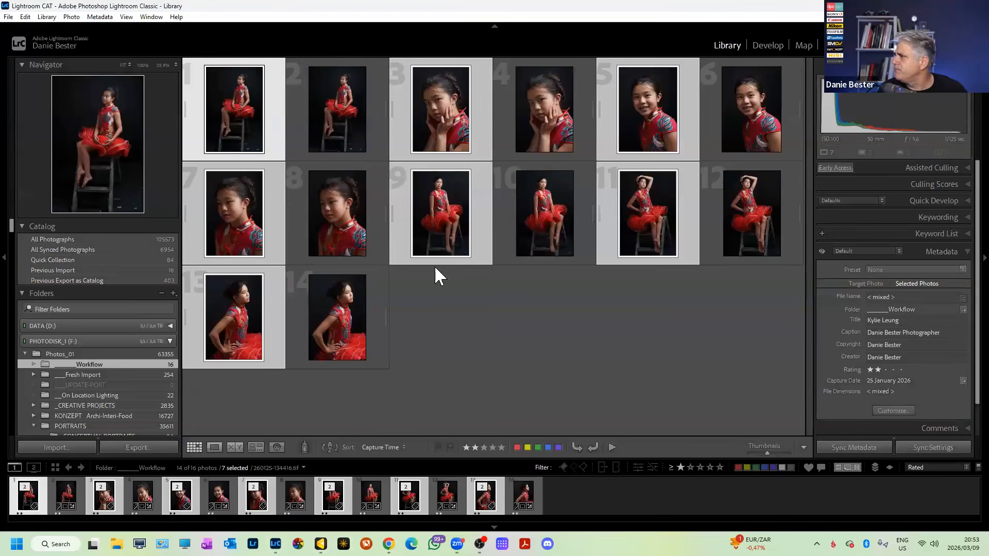
double_click(31, 483)
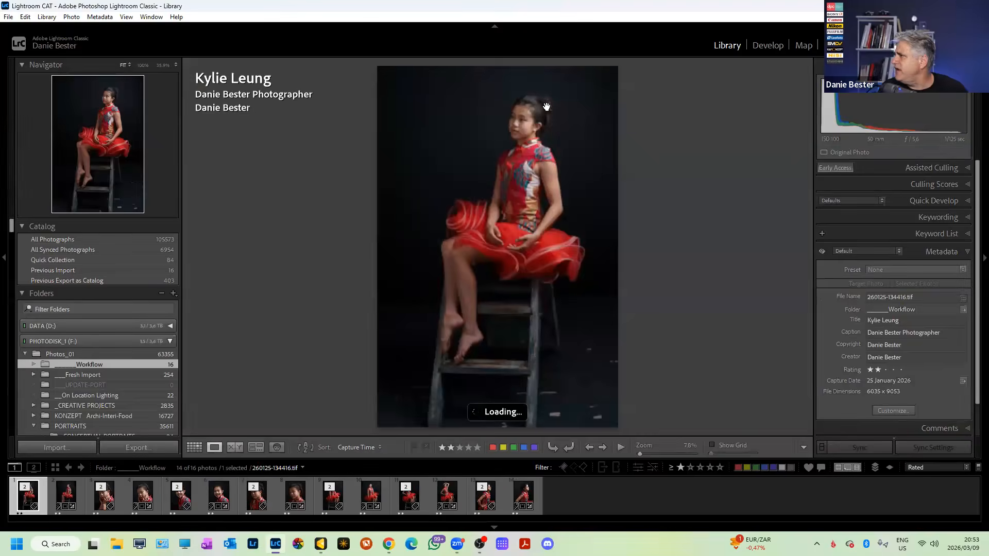
left_click(472, 201)
left_click_drag(471, 202, 623, 242)
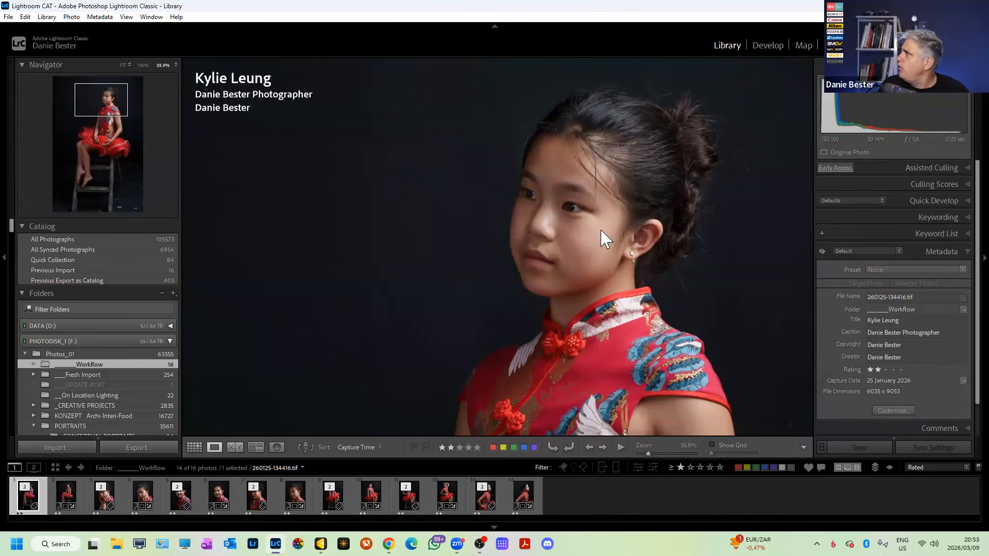
key("i")
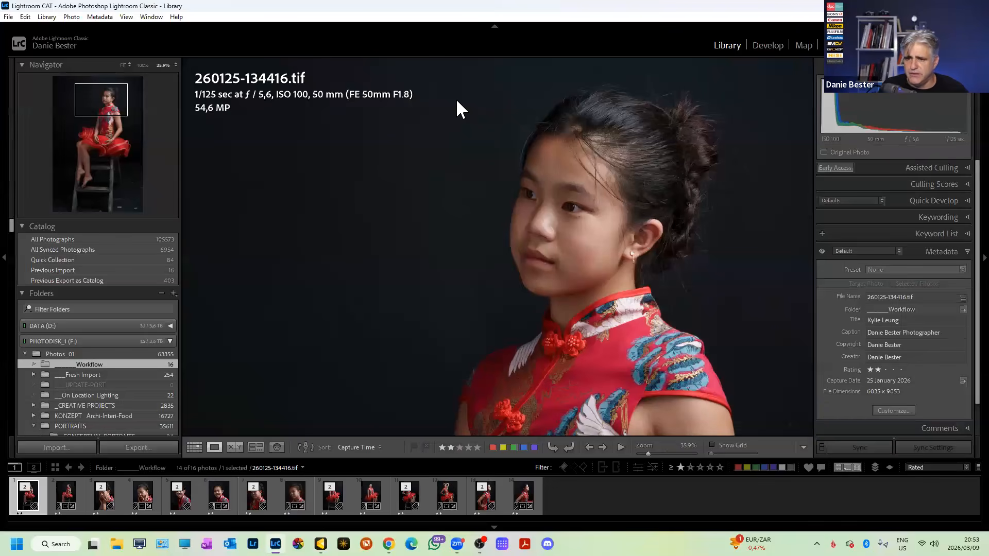
left_click(74, 496)
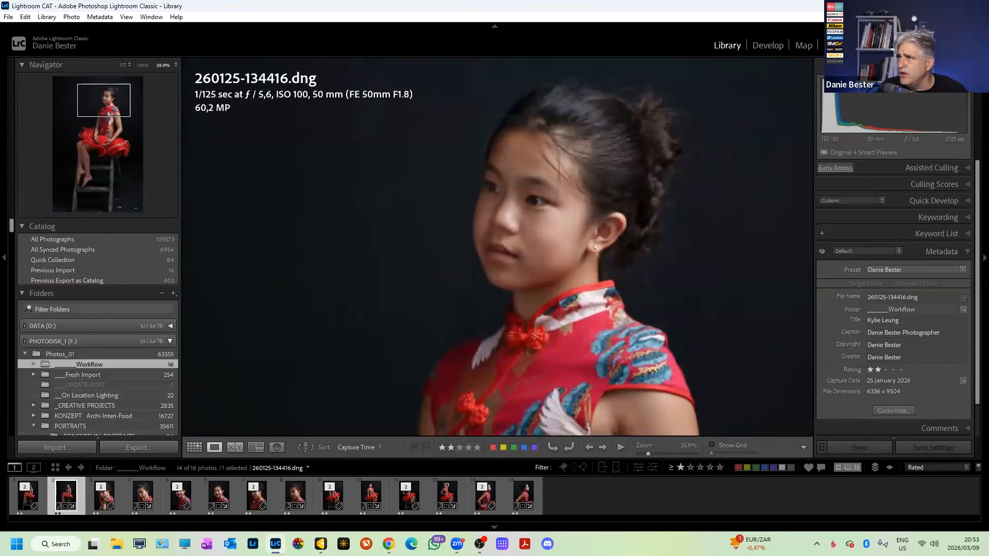
key("alt+Tab")
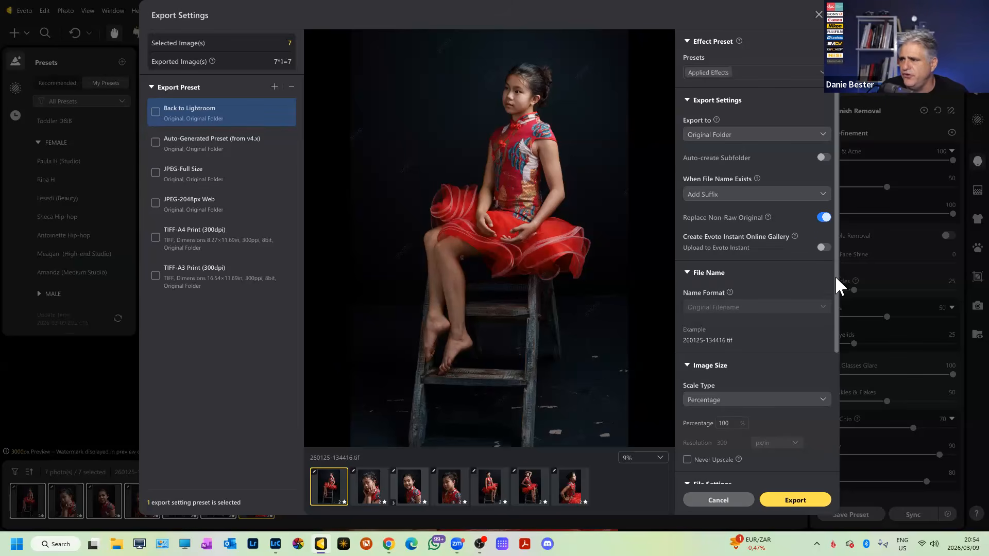
left_click_drag(836, 281, 839, 346)
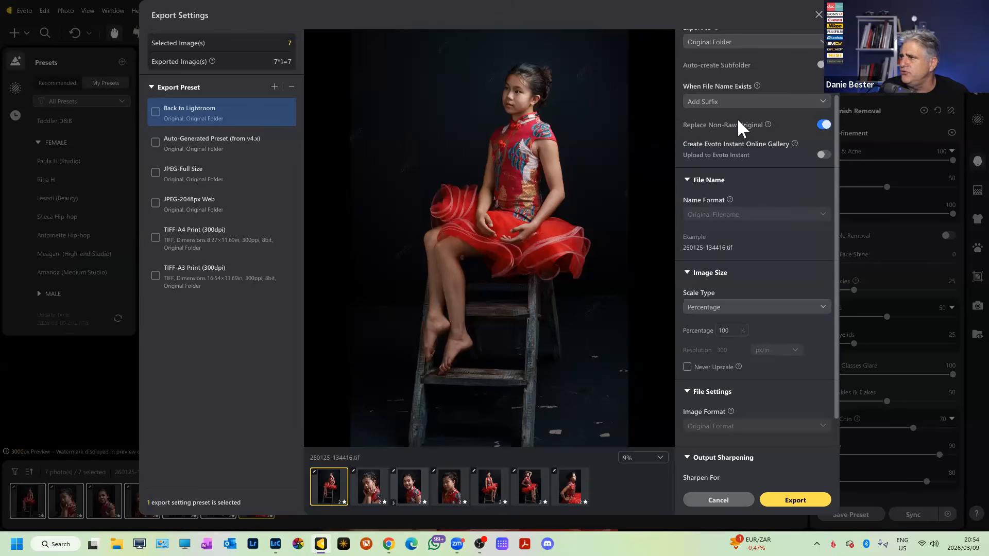
left_click(823, 125)
left_click(824, 126)
left_click(825, 126)
left_click(824, 126)
left_click(824, 126)
left_click(824, 126)
left_click(825, 126)
left_click(824, 126)
scroll(827, 261, "down", 4)
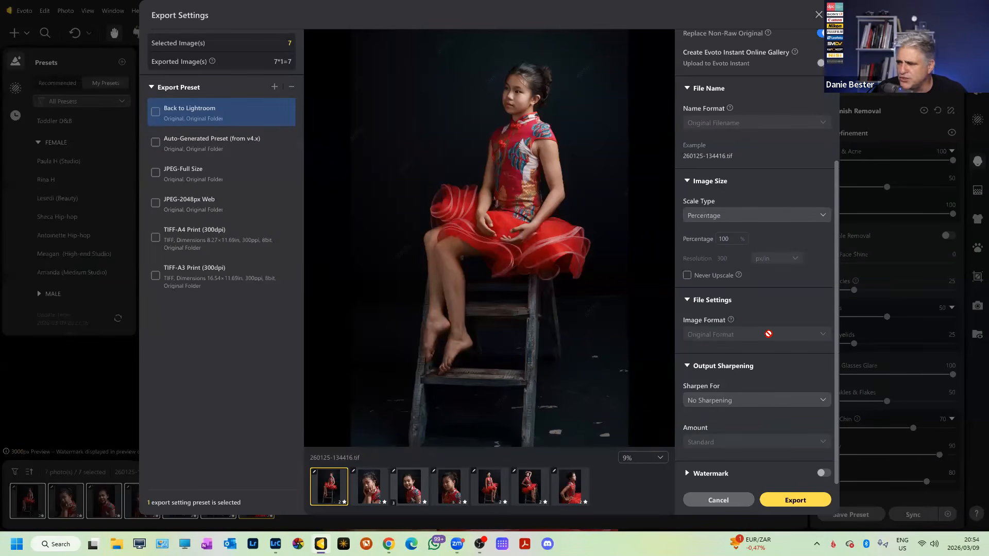
mouse_move(768, 334)
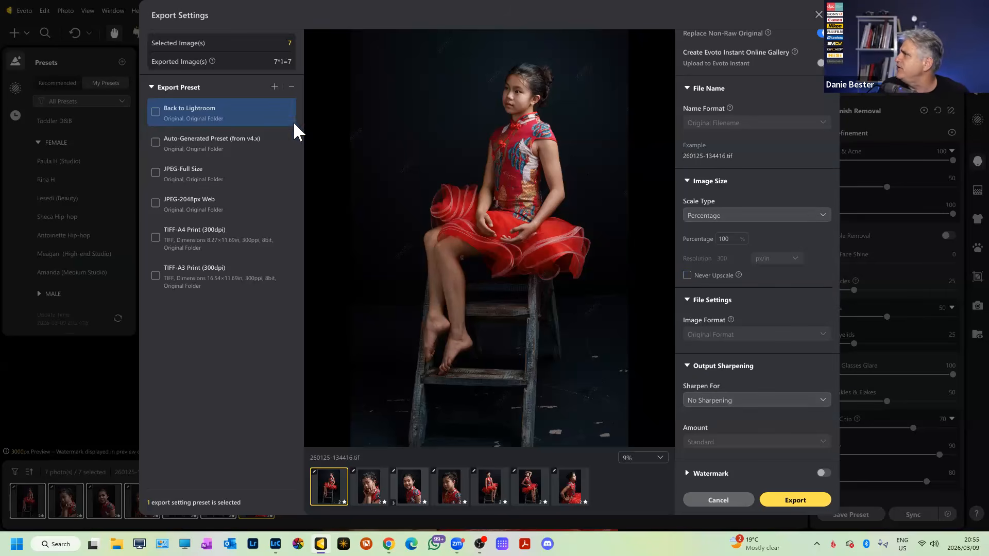
Create an export preset named 'Back to Lightroom ****', then reopen Custom Export settings.
left_click(275, 87)
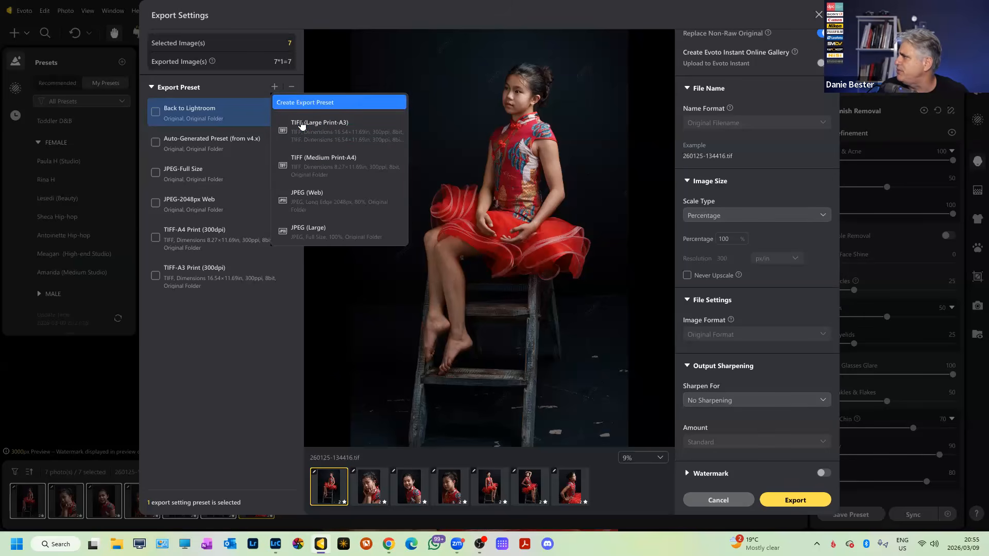
left_click(302, 103)
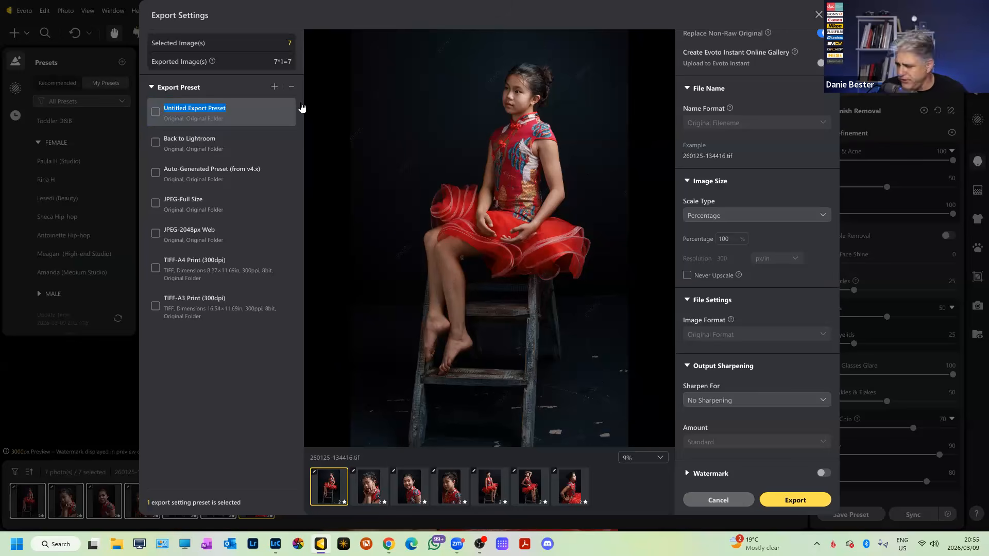
type("Back ")
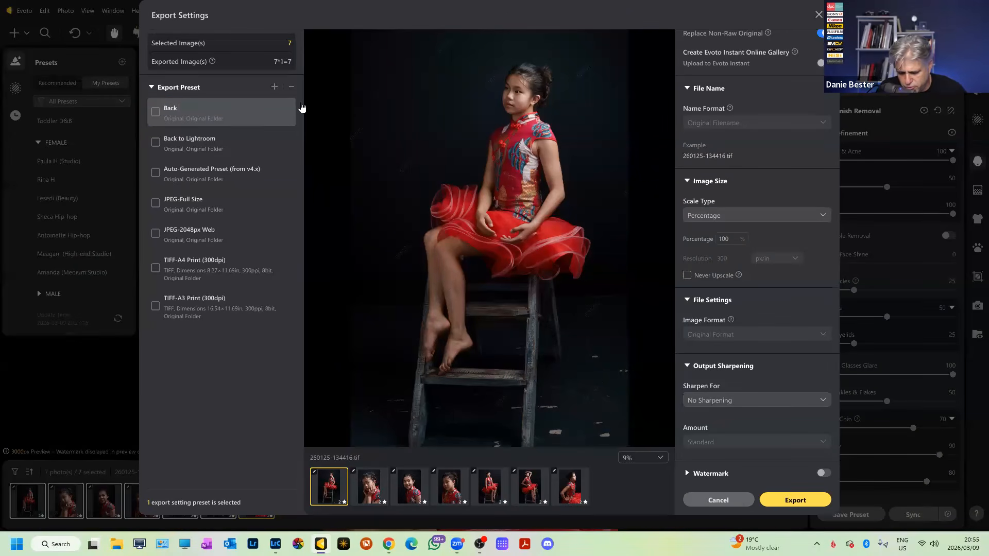
type("to Lightroom")
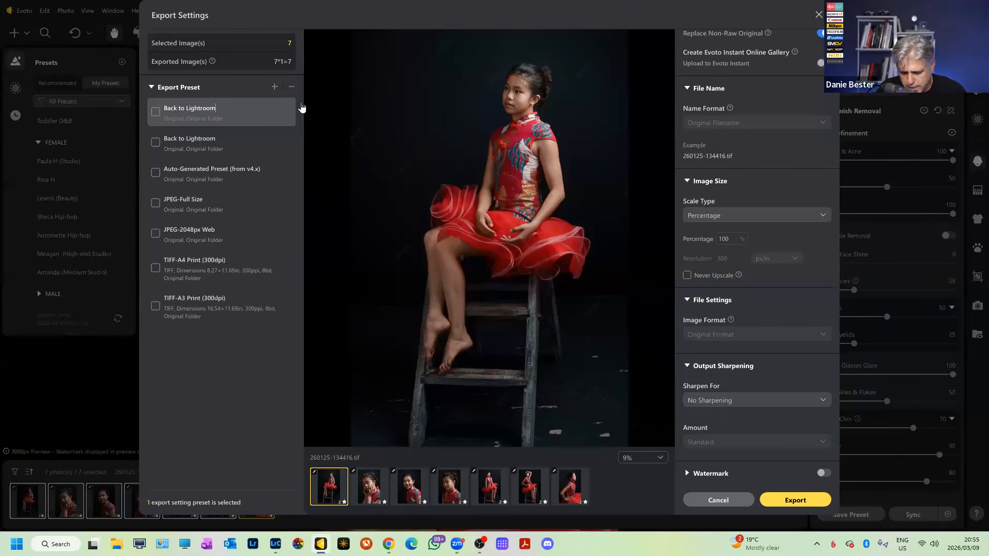
type(" ****")
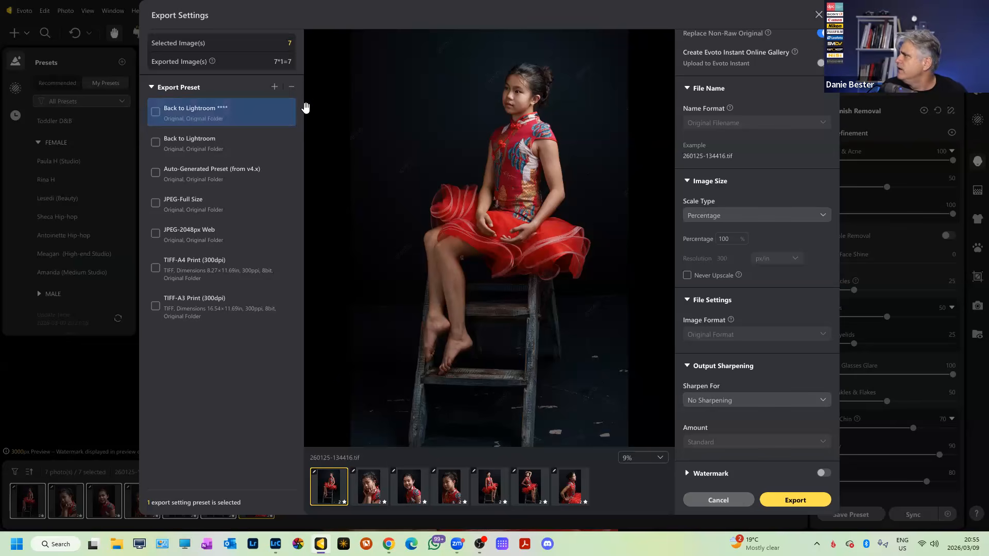
left_click(748, 502)
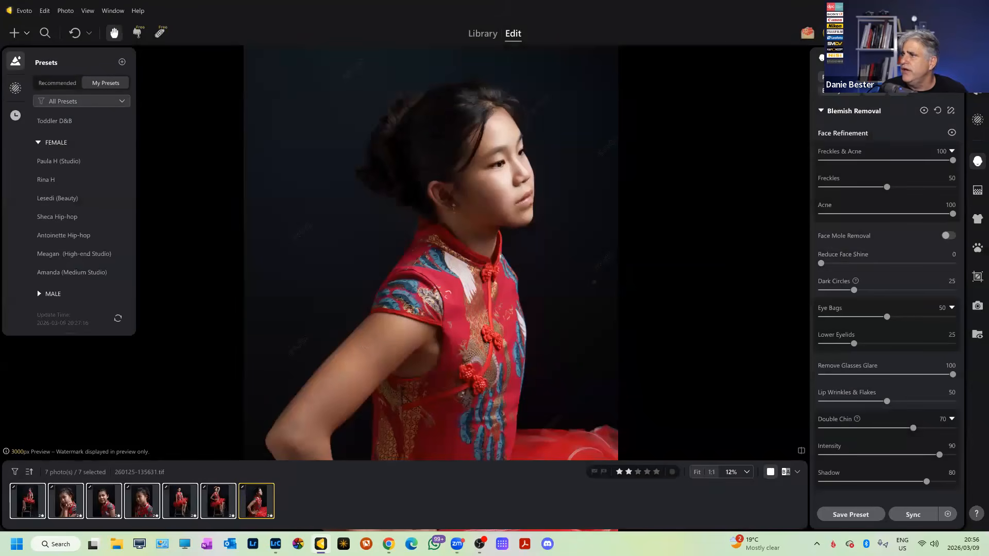
left_click(855, 33)
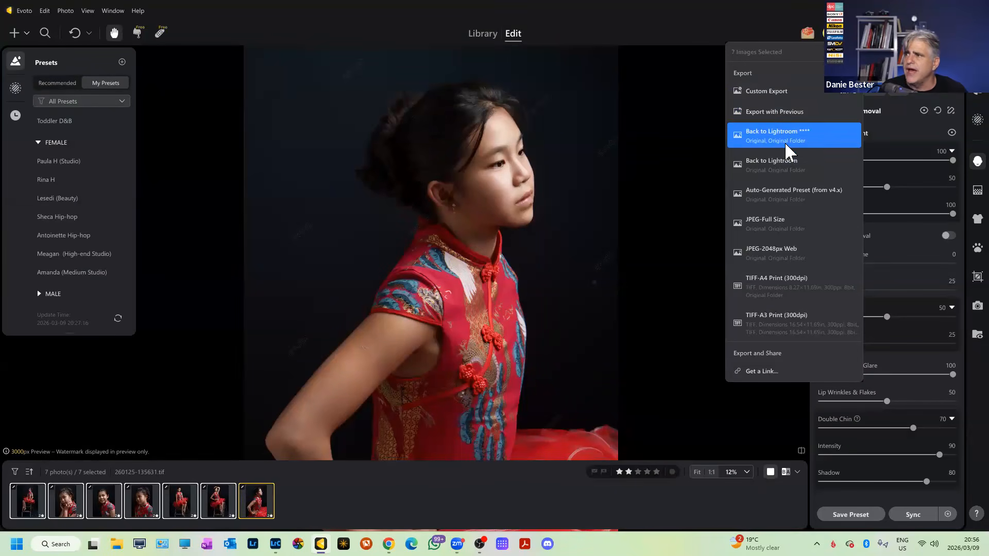
left_click(775, 97)
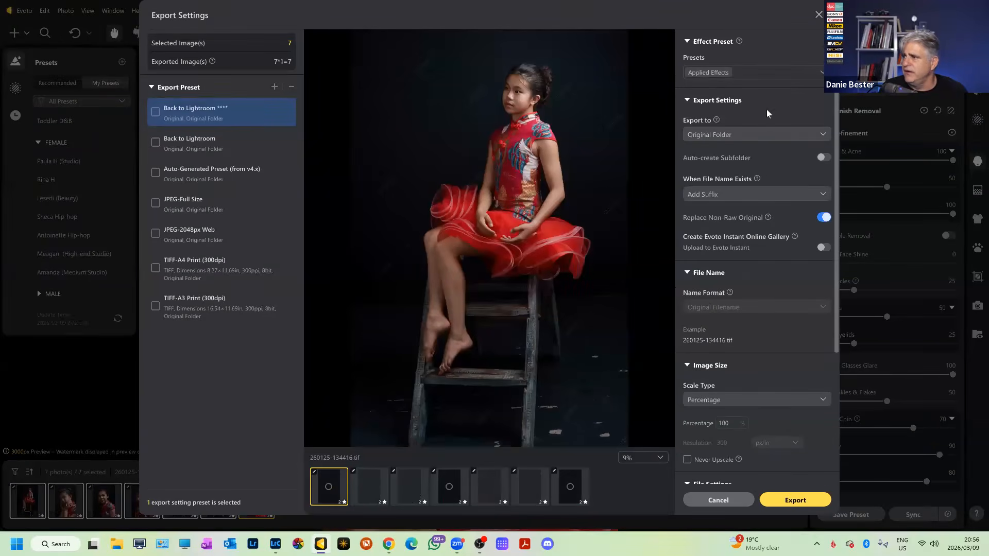
Export the seven portraits, confirming replacement of the original files.
scroll(775, 265, "down", 4)
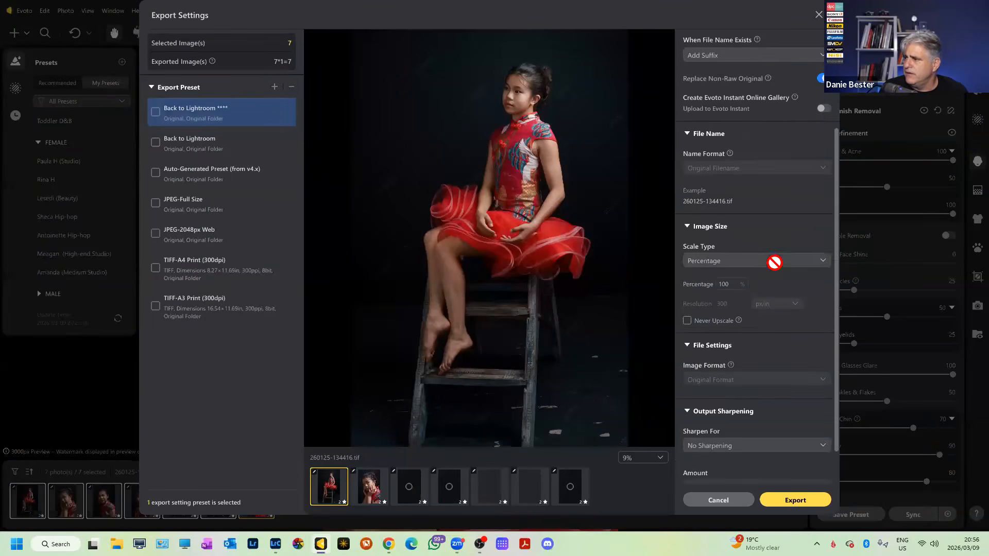
left_click(800, 499)
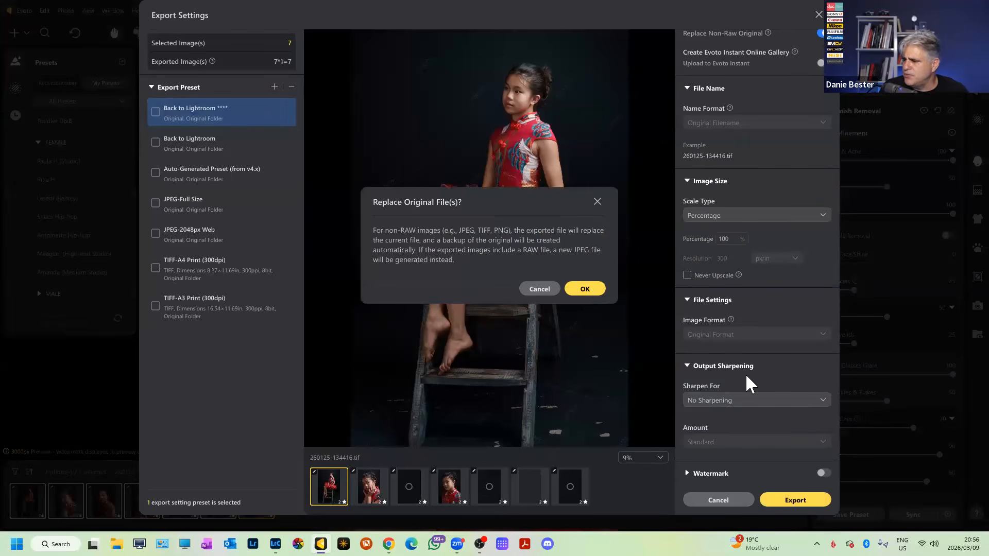
left_click(586, 290)
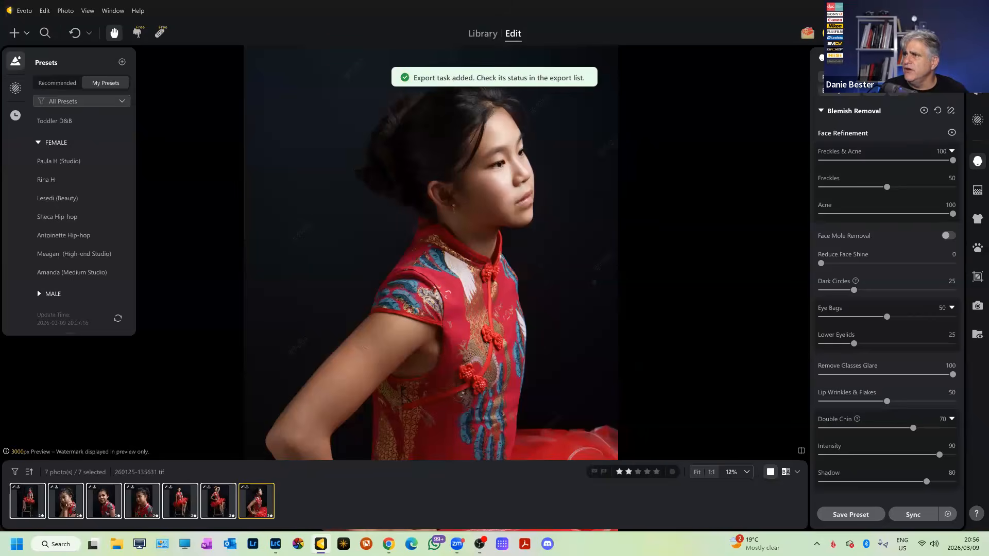
Check the export's progress in the Export List, then close it.
left_click(890, 33)
left_click(764, 73)
left_click(914, 33)
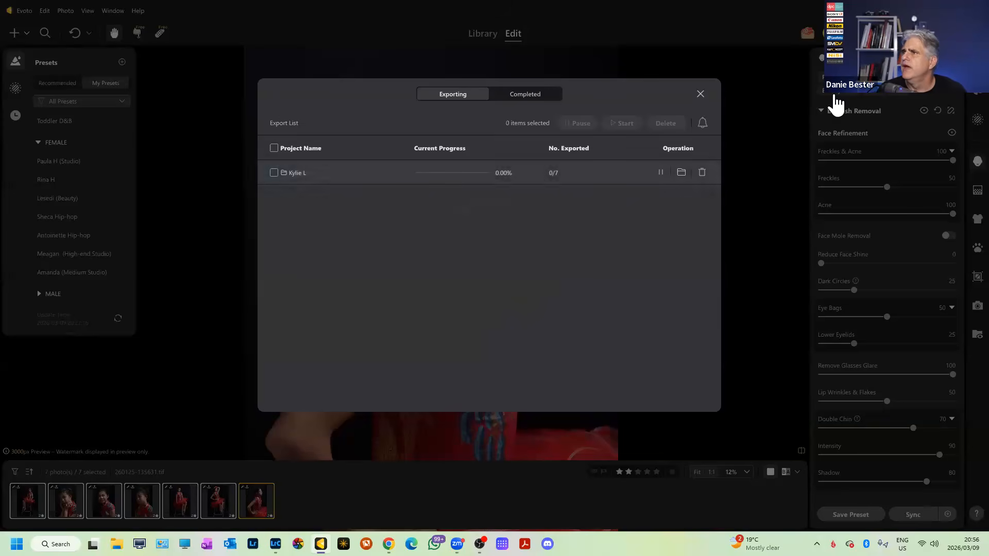
left_click(699, 91)
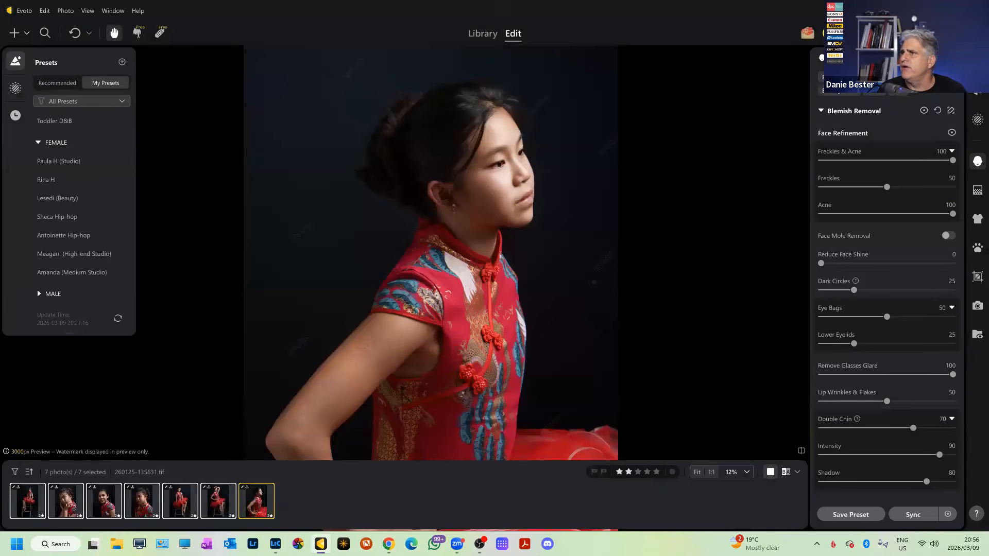
left_click(929, 33)
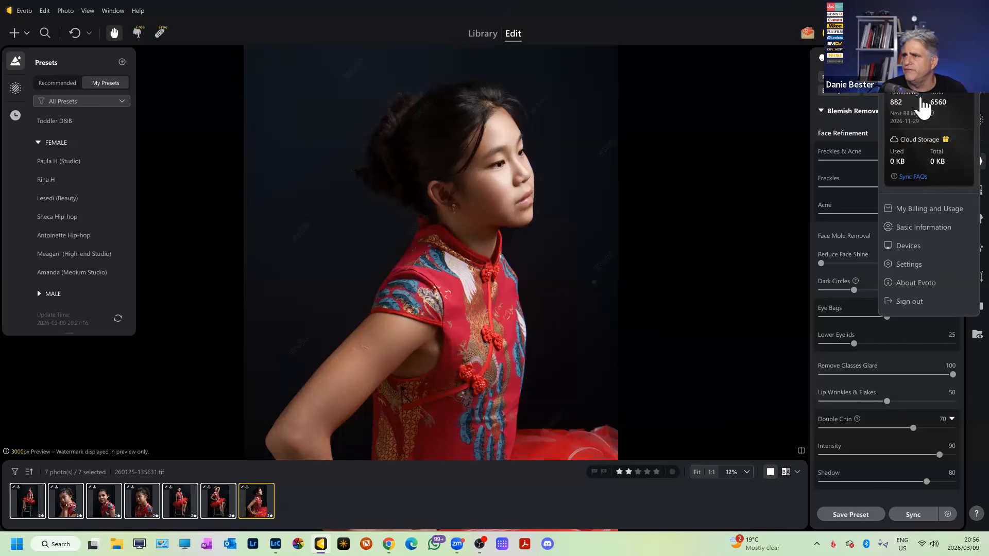
left_click(876, 33)
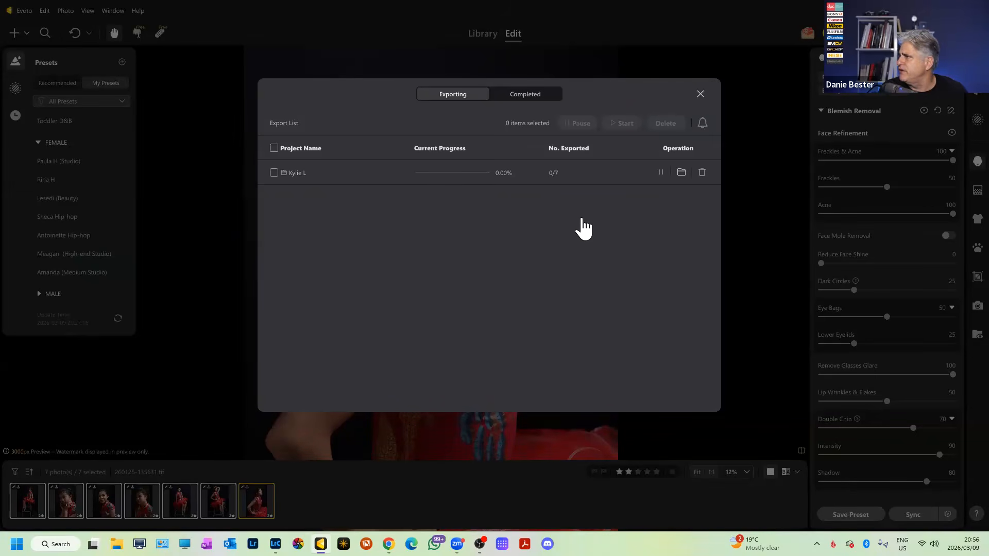
left_click(701, 92)
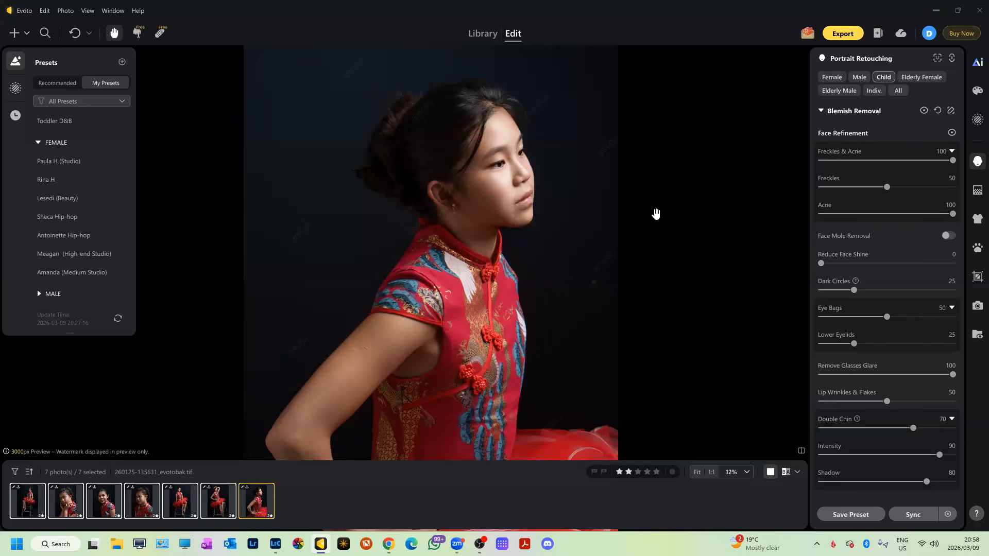
View the sixth red-dress portrait, then leave Evoto for the Windows desktop with Win+D.
scroll(523, 178, "up", 4)
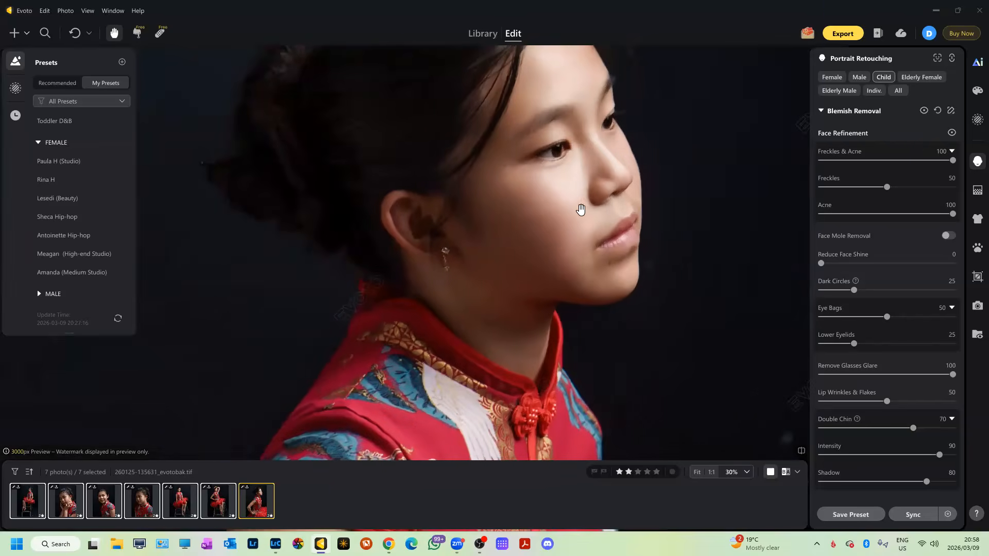
left_click(228, 511)
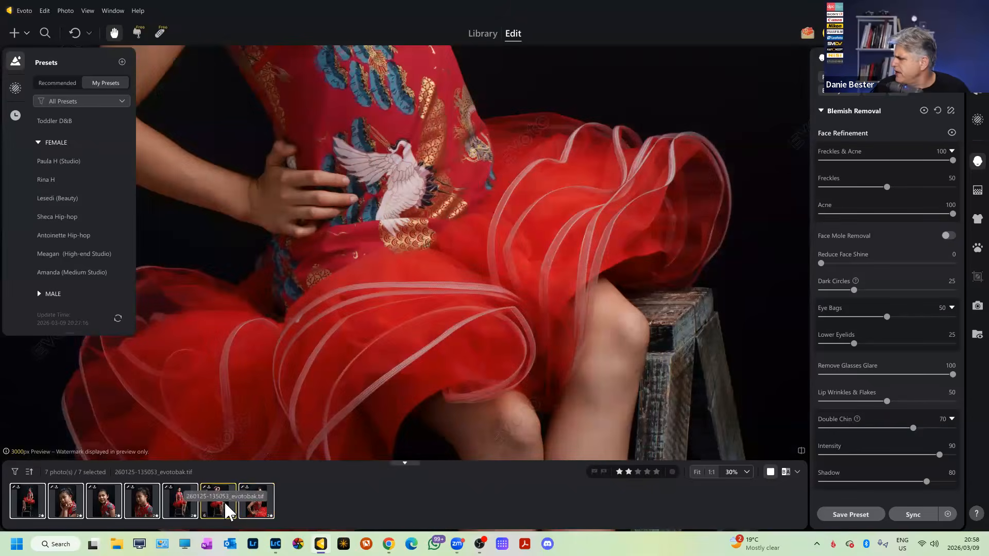
scroll(323, 391, "down", 4)
scroll(280, 409, "up", 3)
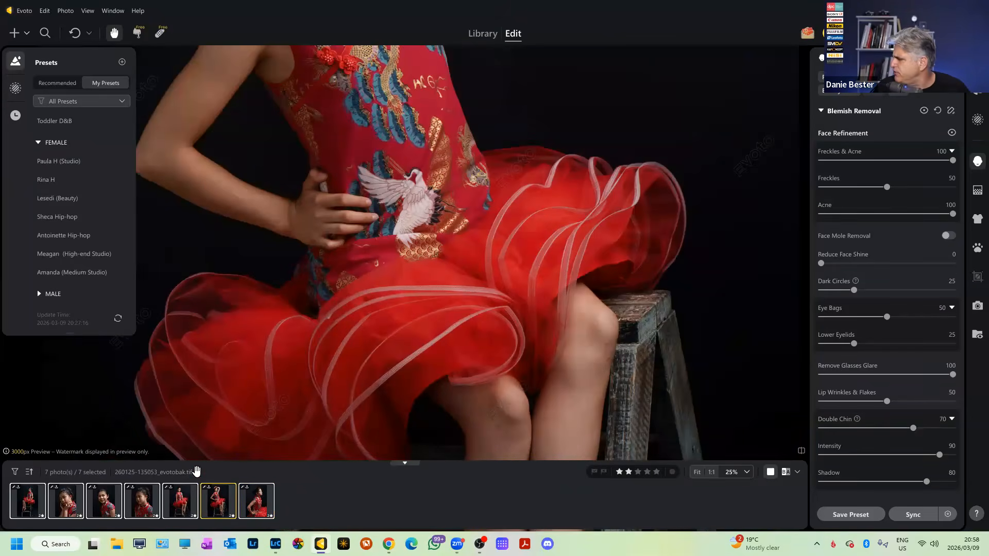
scroll(410, 233, "down", 2)
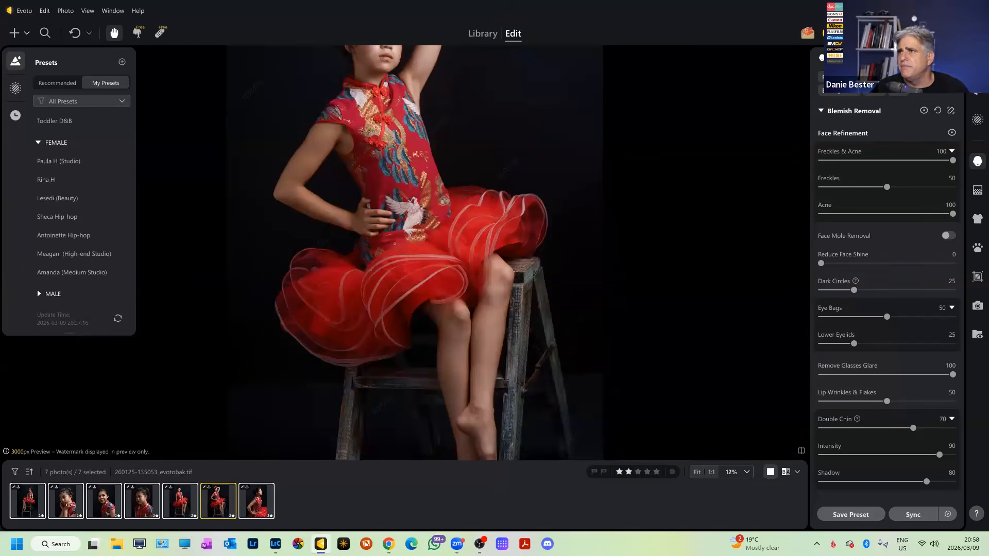
key("super+d")
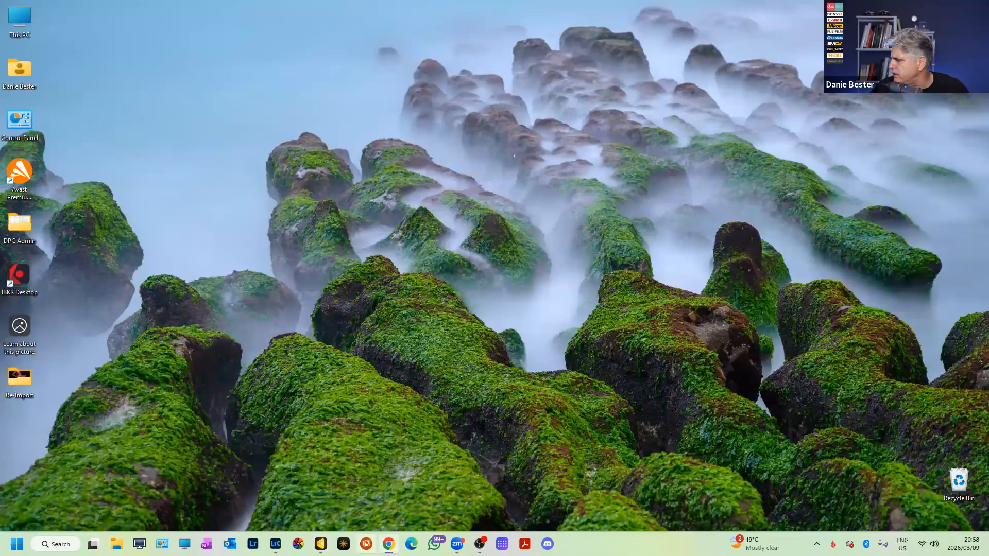
Collapse all stacks in the Workflow folder to 7 photos and label 260125-134502.tif yellow.
left_click(275, 544)
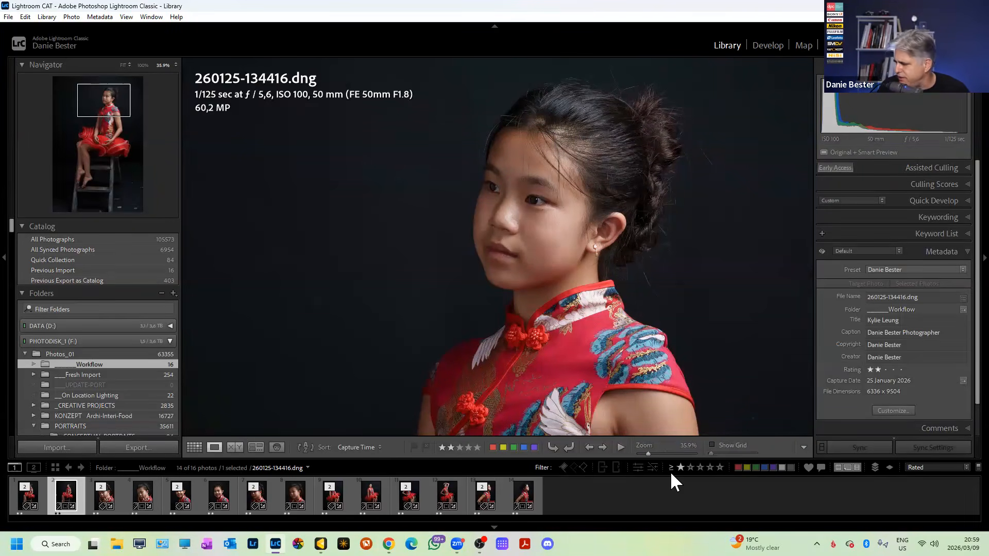
key("ctrl+a")
right_click(522, 501)
mouse_move(567, 355)
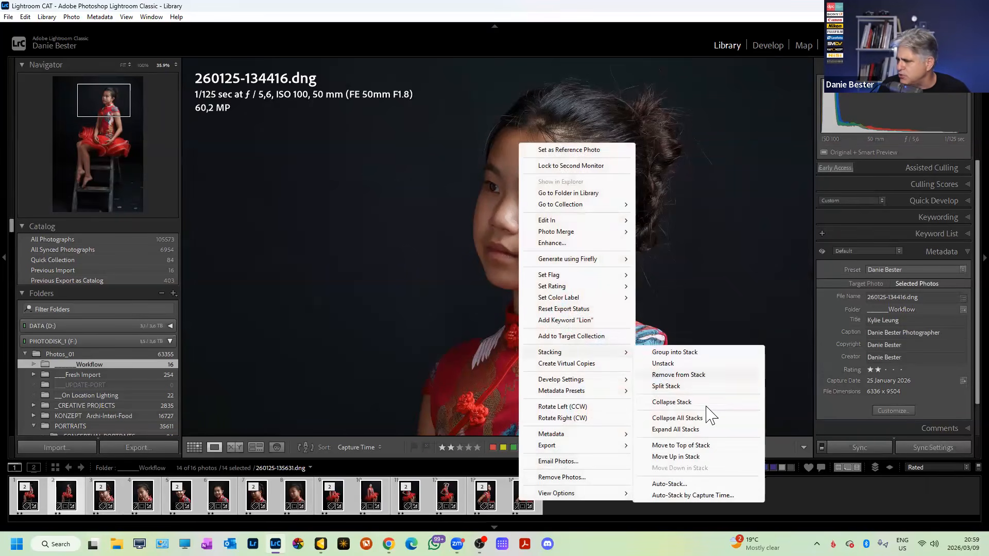
left_click(693, 418)
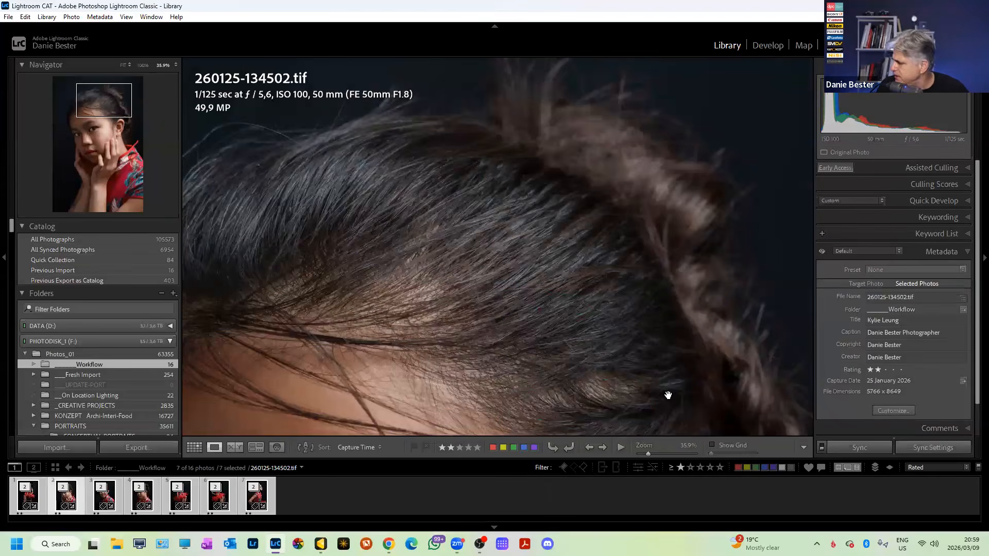
key("7")
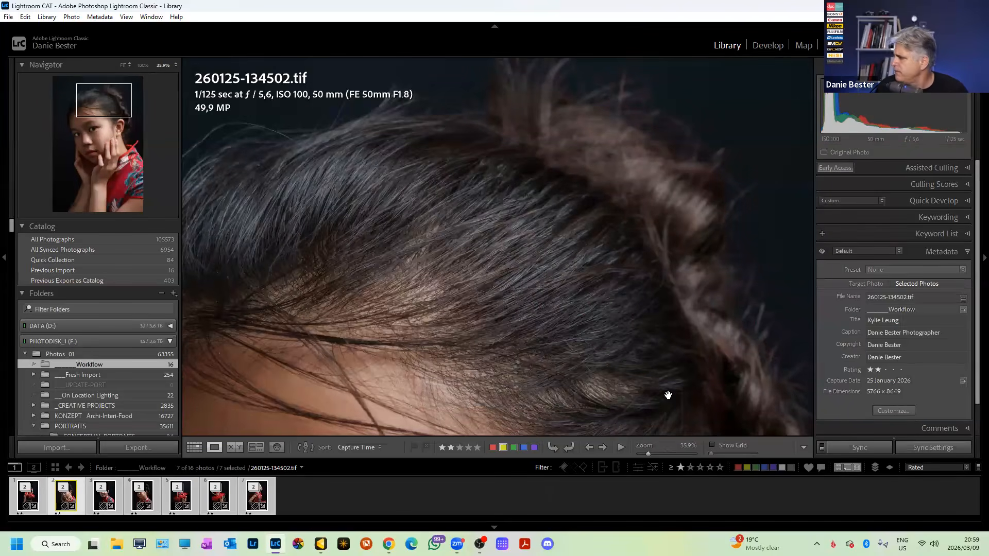
left_click(34, 507)
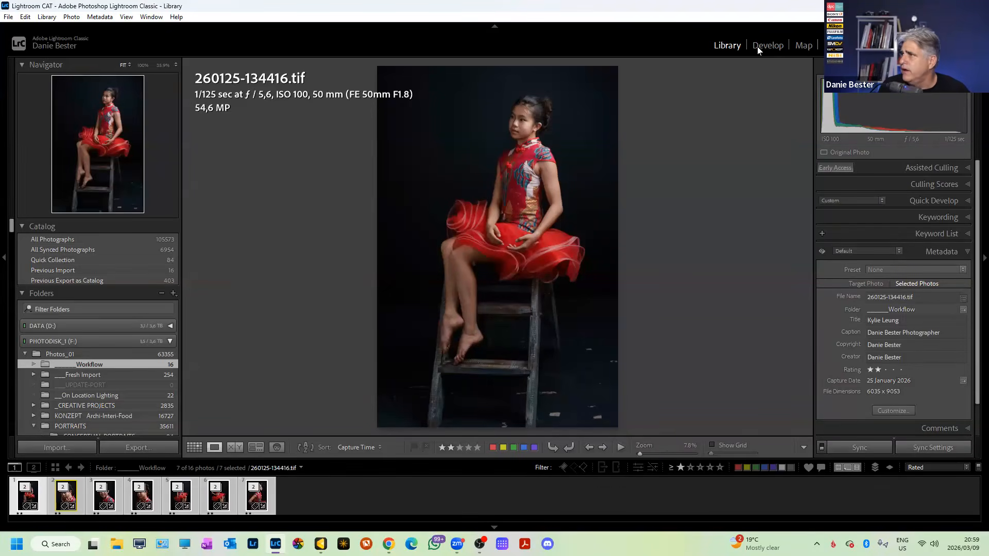
Apply the POST - CLR DEFAULT *** saved preset from Quick Develop to the current photo.
left_click(967, 201)
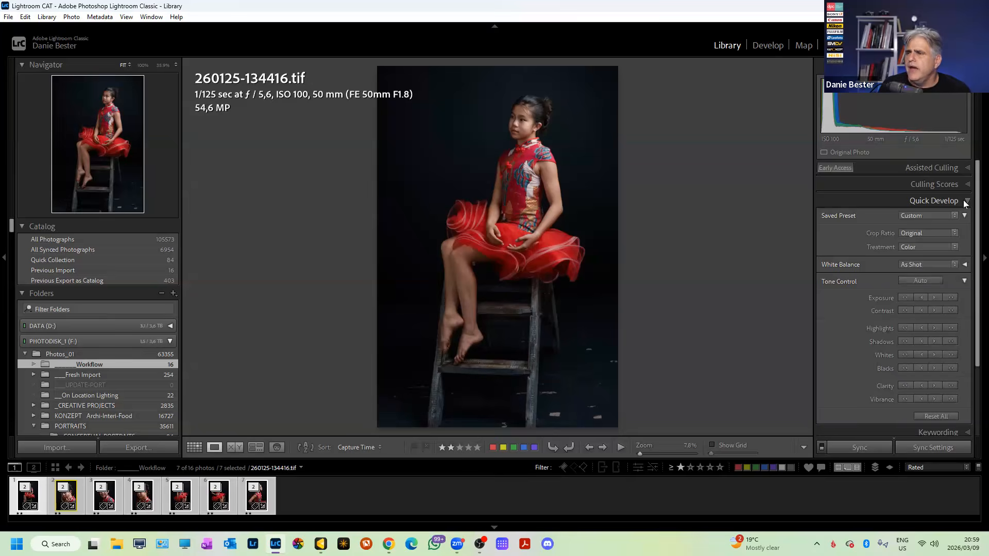
left_click(943, 216)
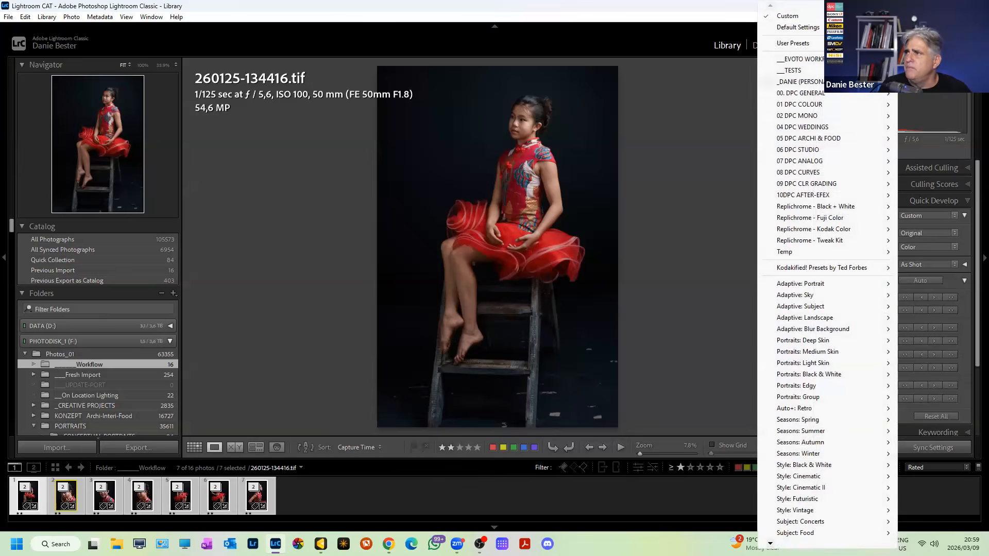
mouse_move(804, 59)
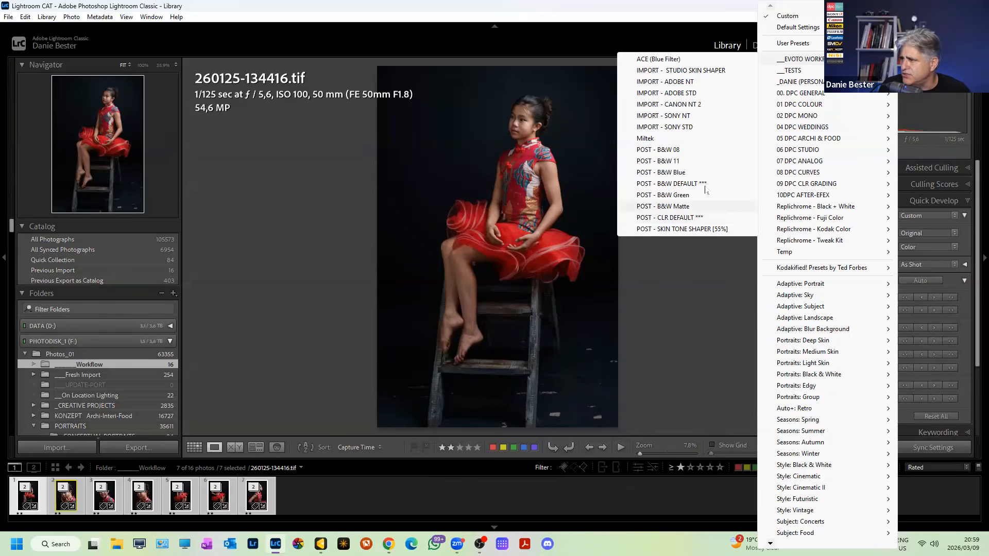
left_click(695, 219)
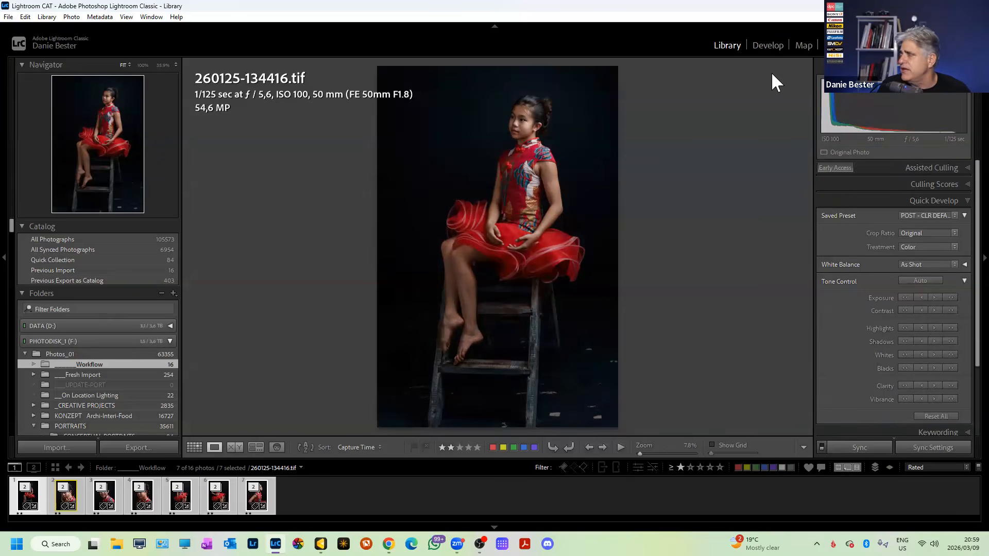
Return to the Grid of all seven photos and apply POST - CLR DEFAULT *** to every one.
left_click(768, 47)
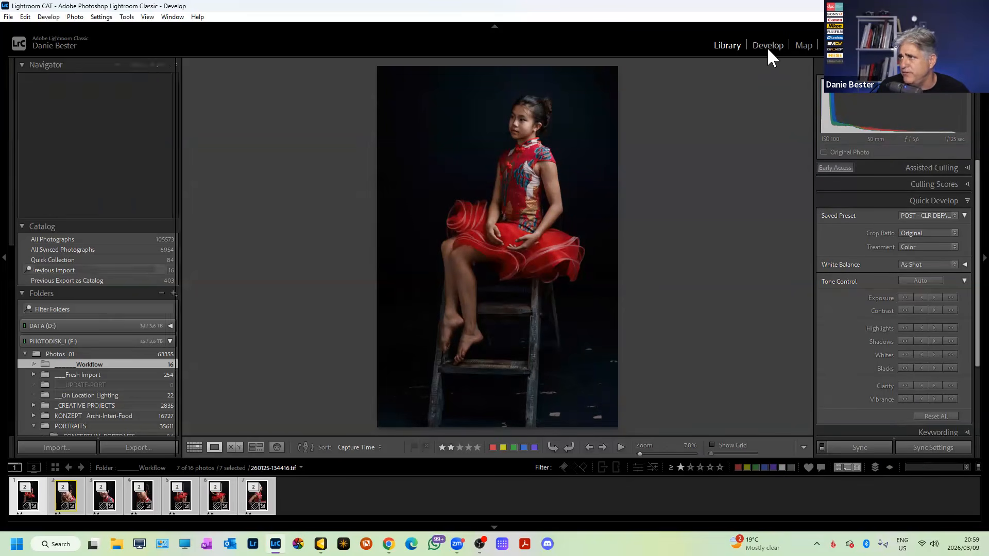
left_click(727, 43)
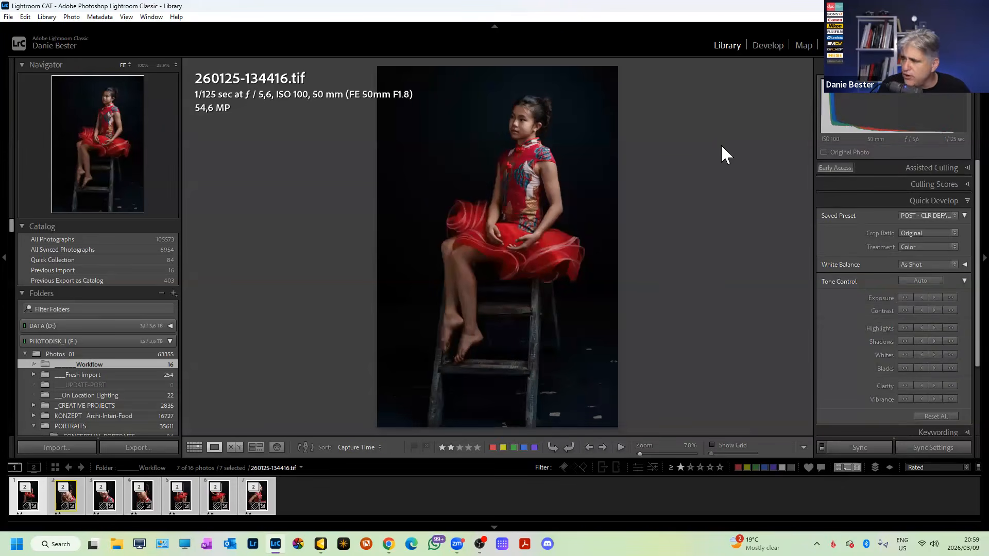
key("g")
left_click(955, 215)
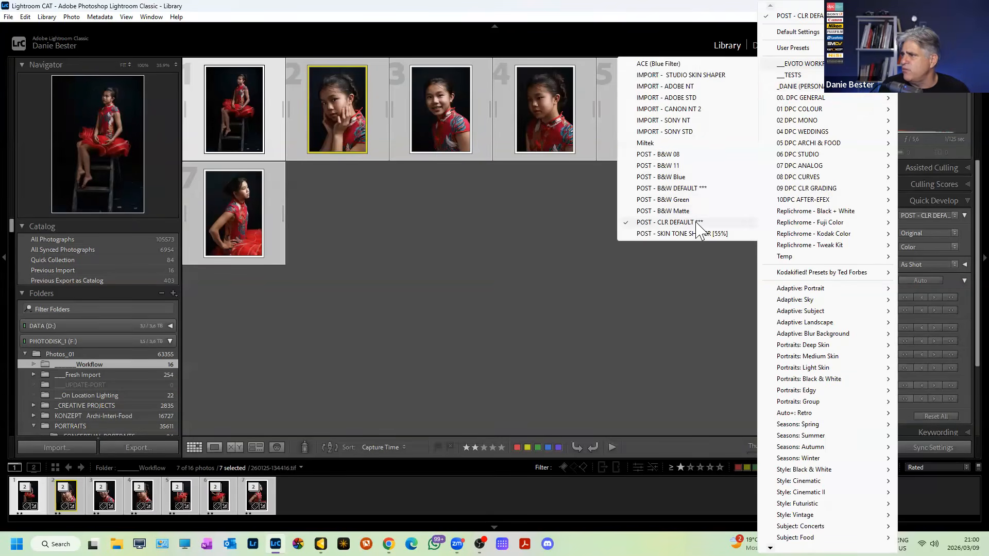
left_click(698, 227)
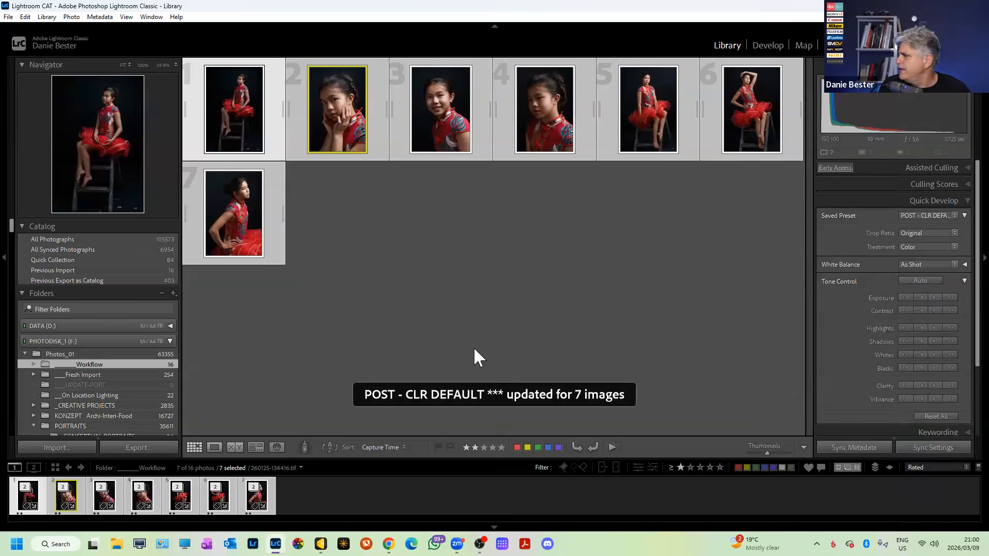
left_click(258, 503)
key("d")
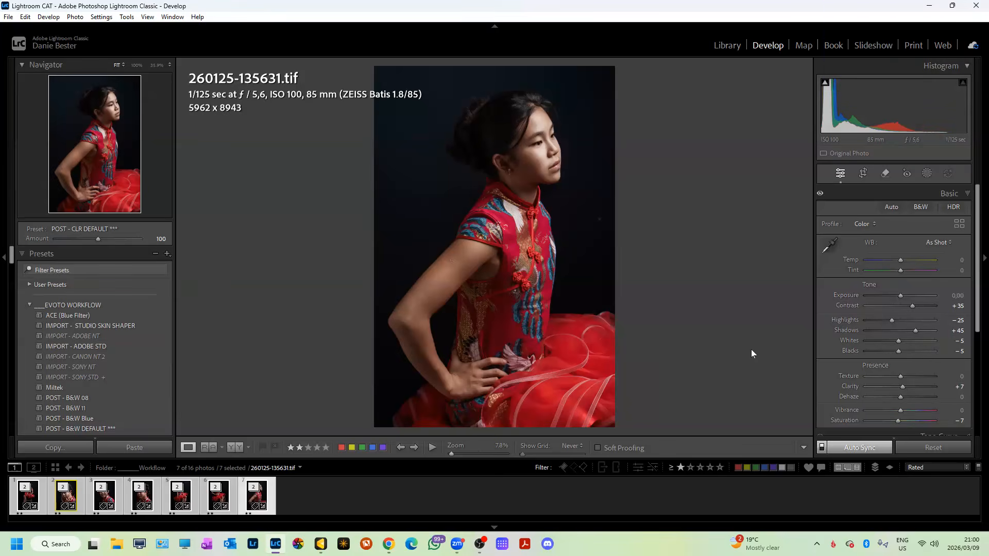
Show 260125-135053.tif in Develop and zoom in to inspect the face and dress.
left_click(219, 499)
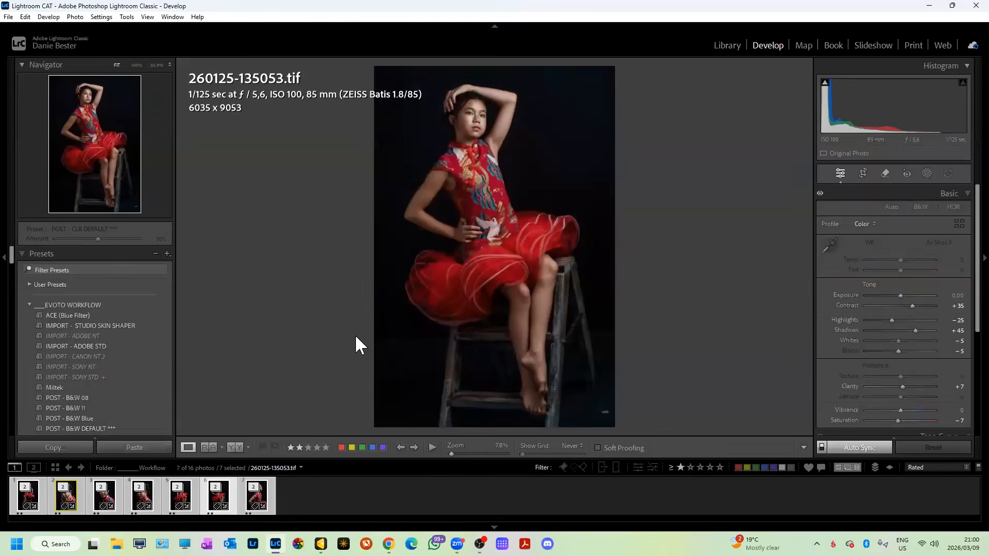
left_click(487, 123)
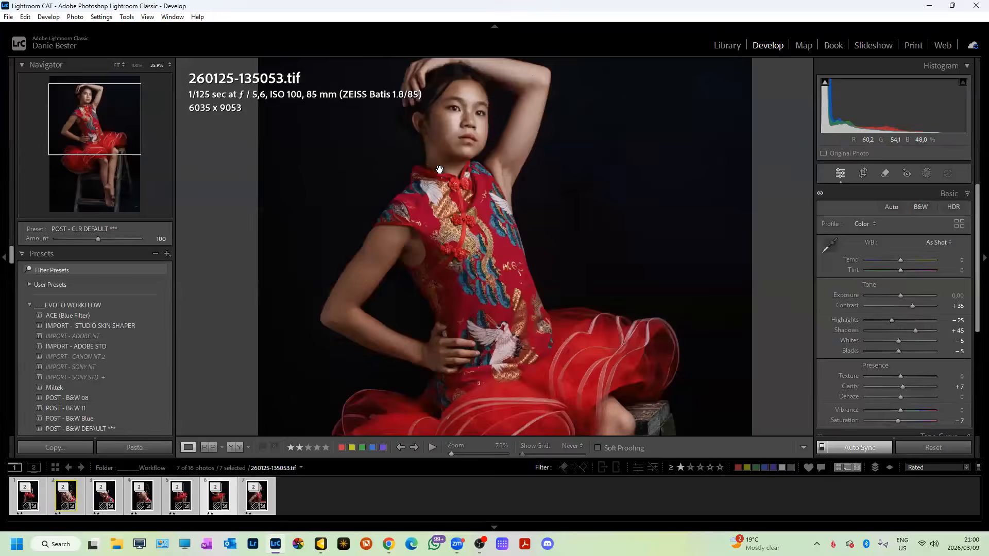
left_click(557, 268)
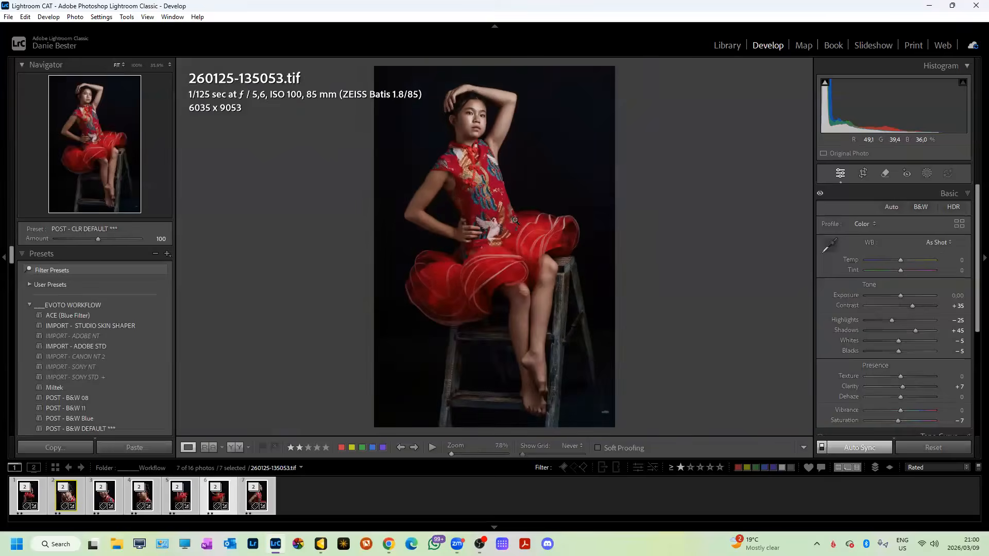
left_click(497, 161)
left_click_drag(497, 161, 684, 410)
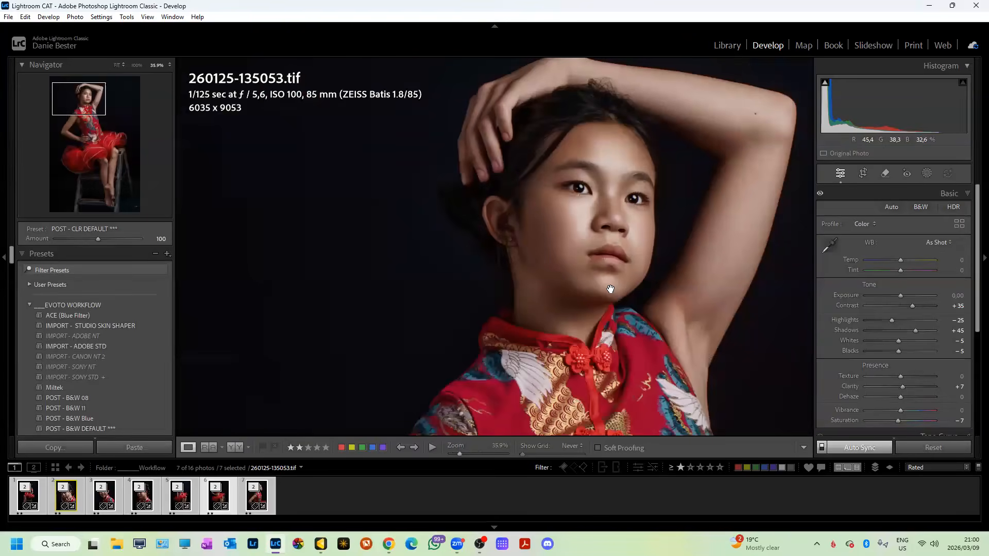
left_click(610, 289)
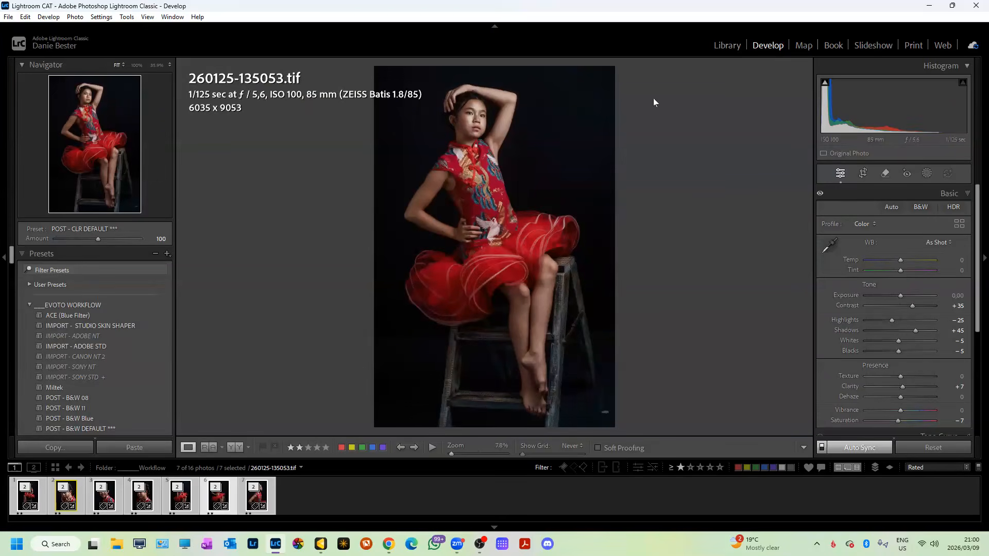
Zoom in again on the girl's face and raised arm, then return to the Library grid.
left_click(716, 47)
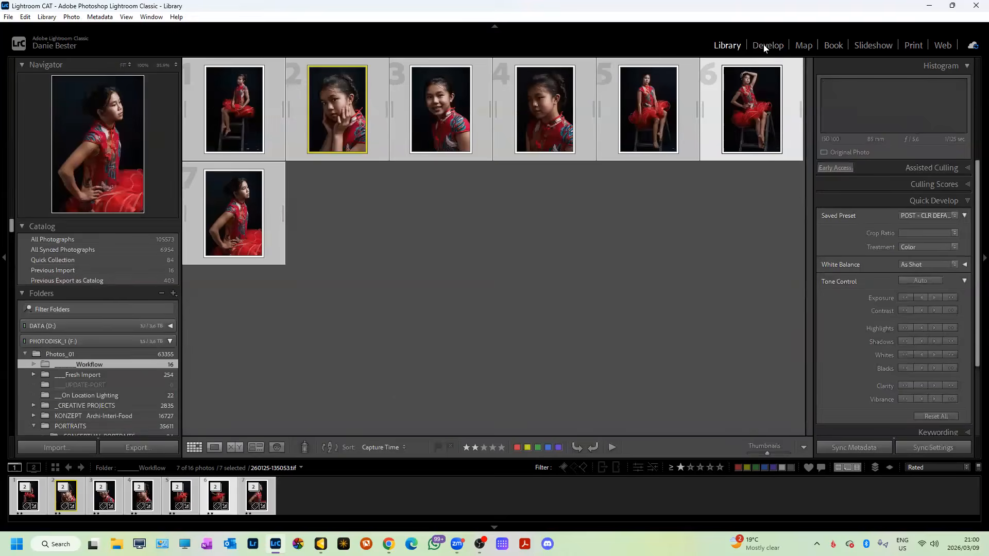
left_click(761, 47)
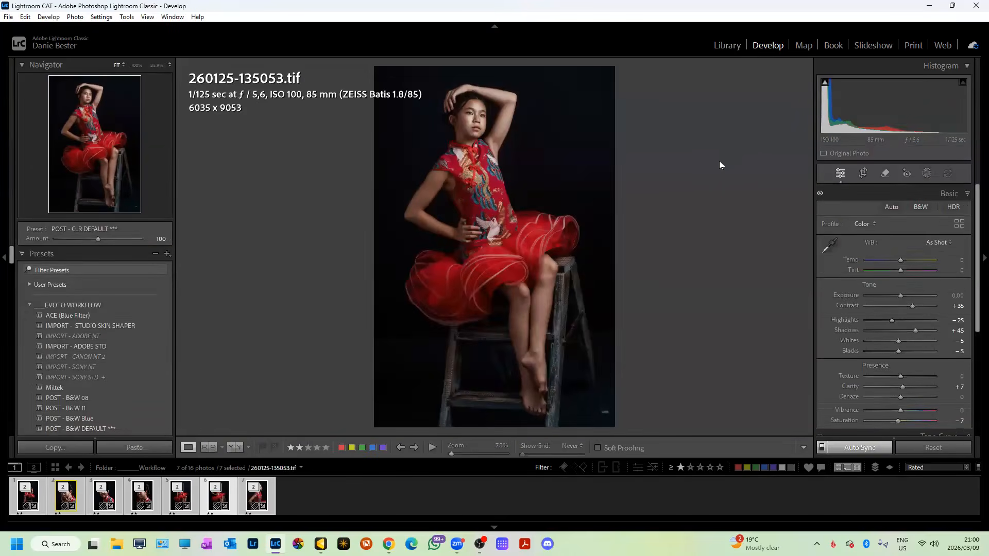
left_click(451, 127)
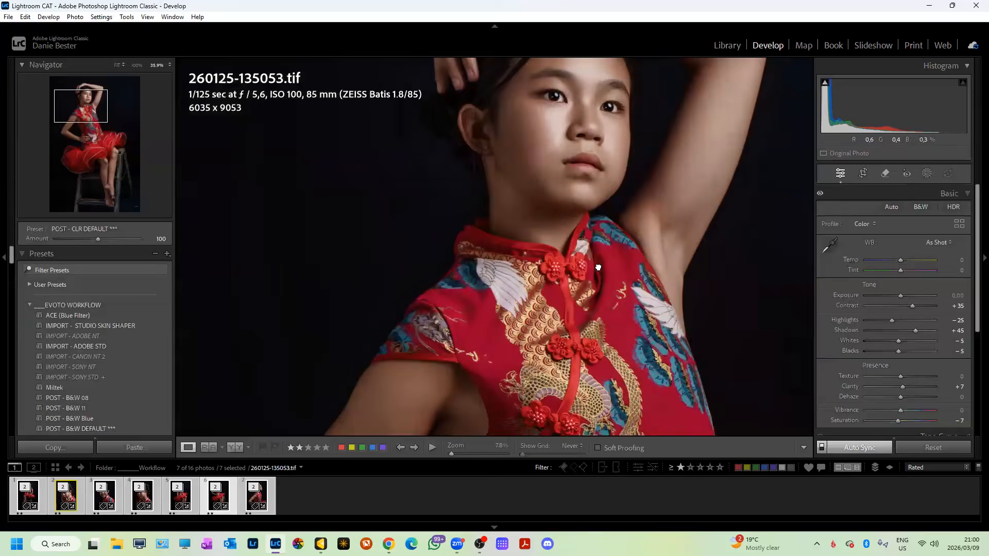
left_click_drag(598, 267, 570, 248)
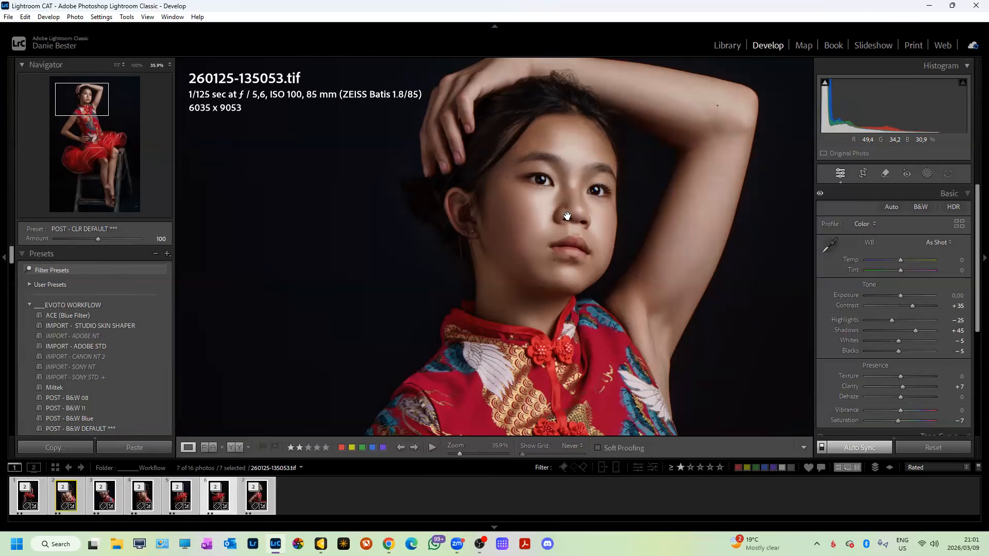
left_click(550, 186)
left_click(466, 132)
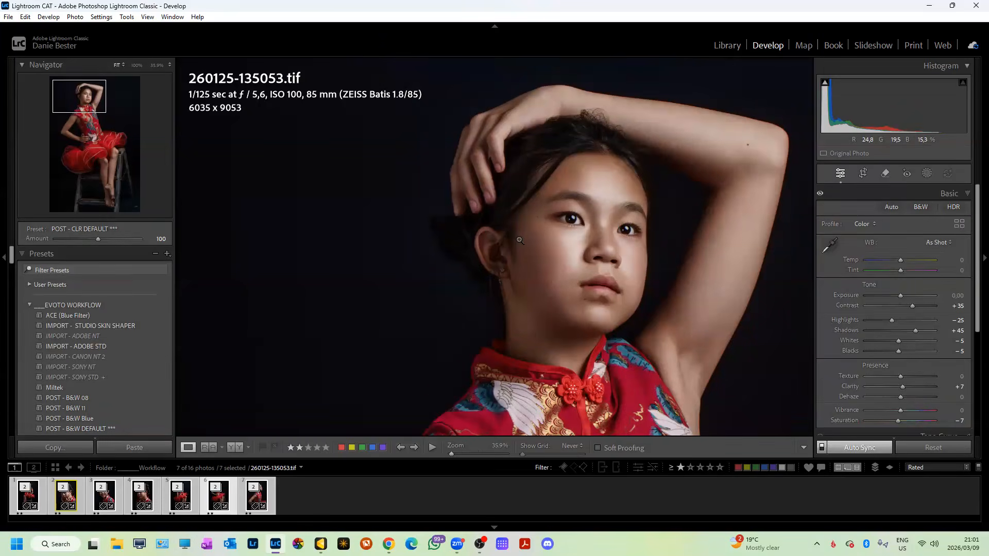
left_click(520, 240)
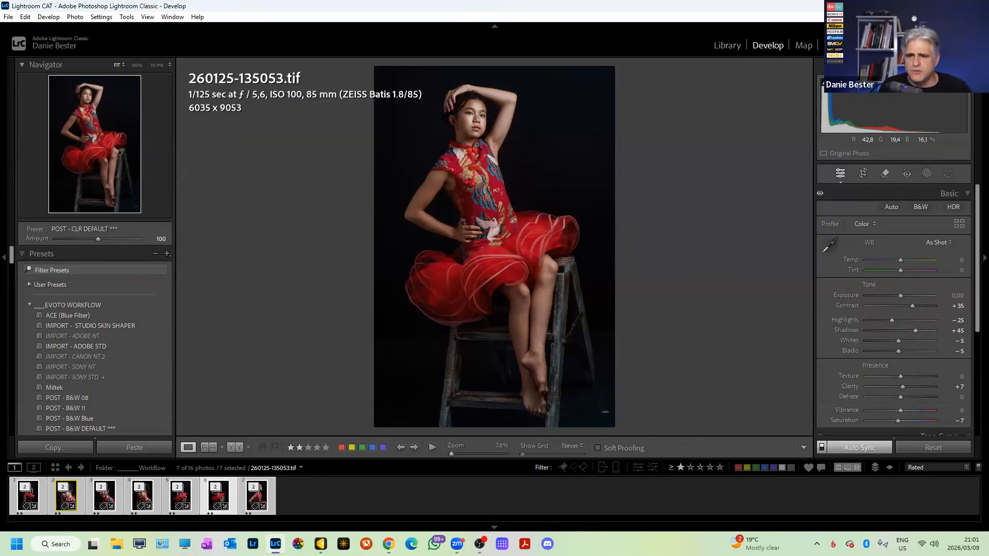
left_click(726, 45)
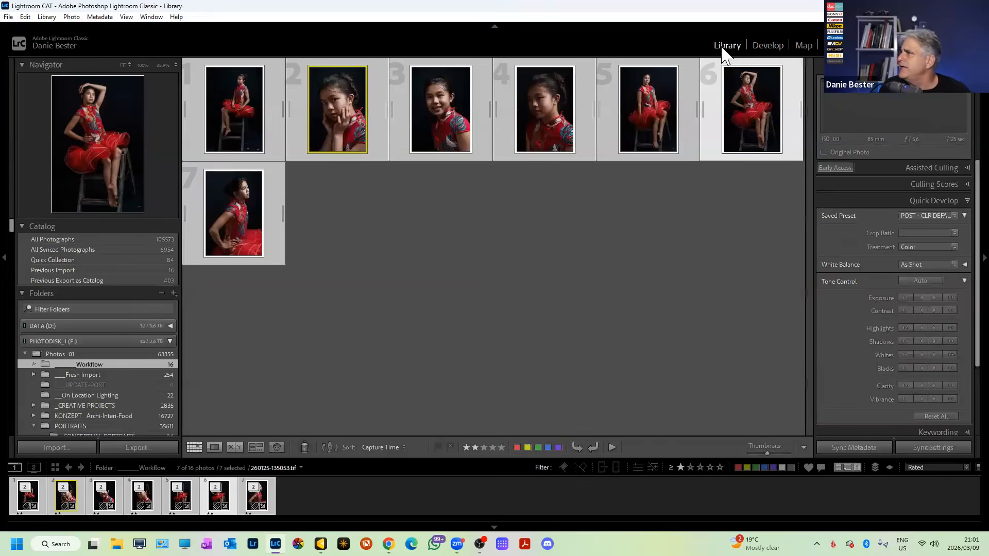
Build 1:1 previews for the seven portraits and read their metadata from the files.
left_click(45, 17)
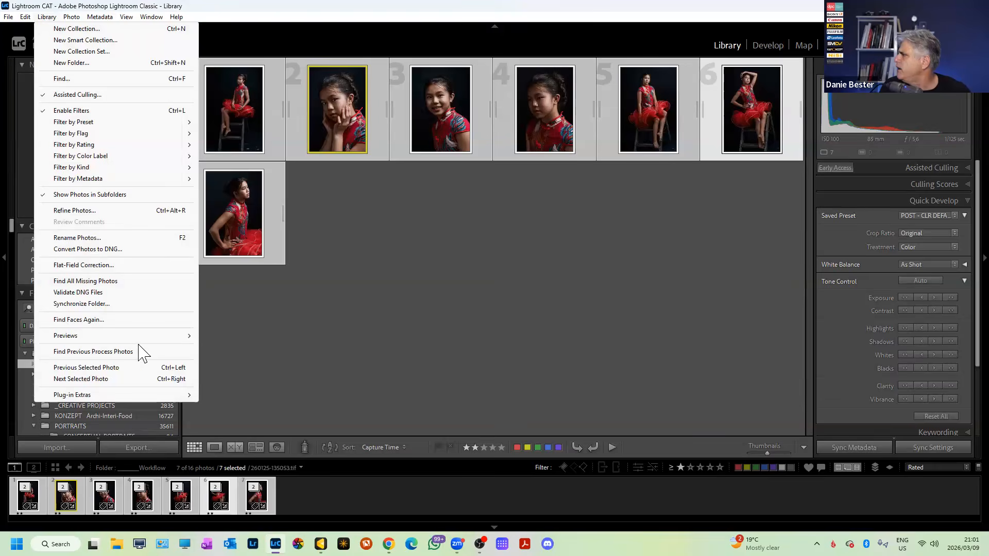
mouse_move(144, 336)
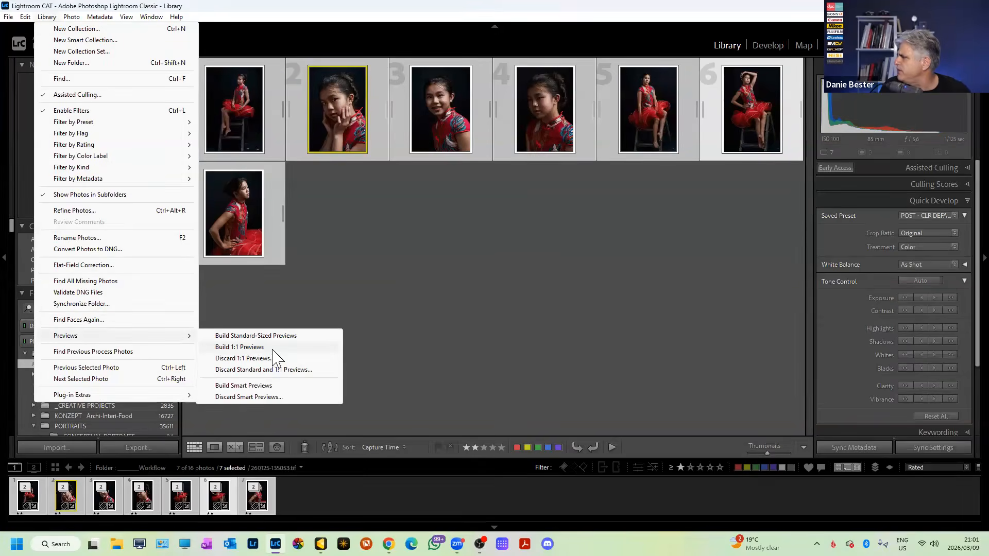
left_click(274, 347)
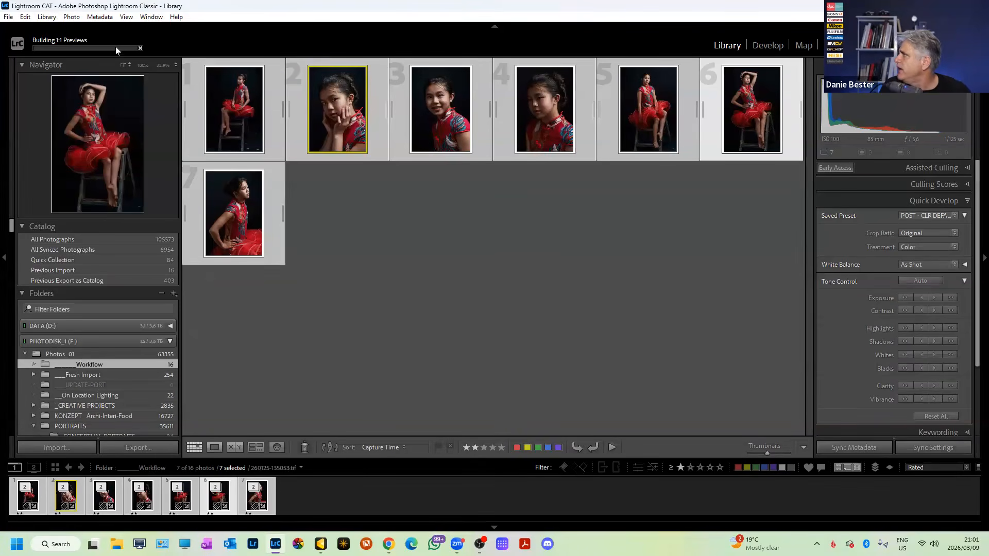
left_click(100, 17)
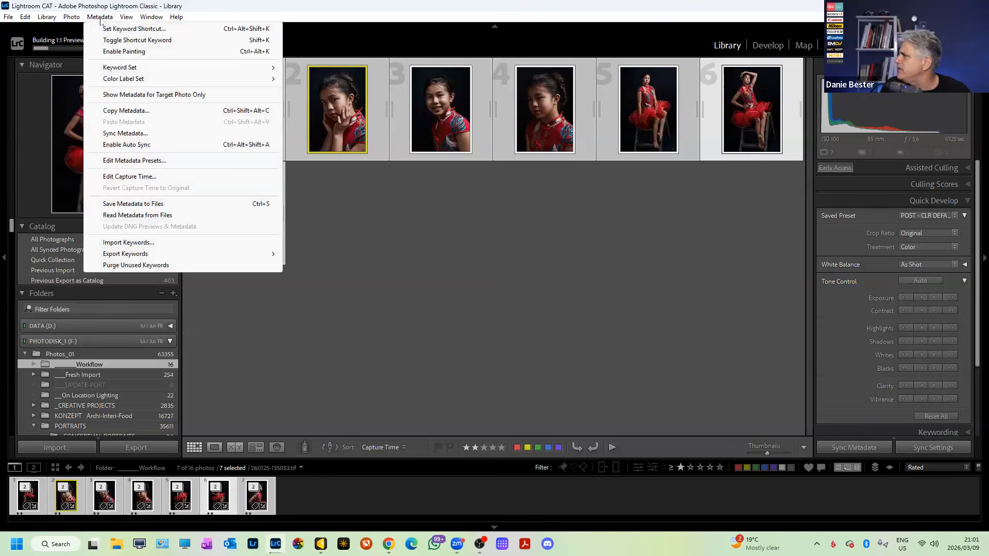
left_click(151, 215)
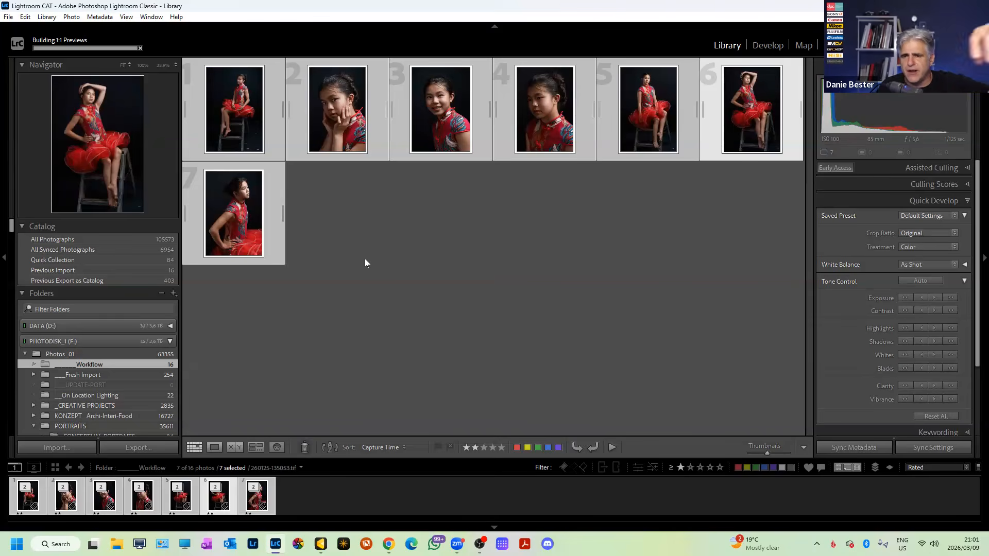
In Develop, enlarge the filmstrip and apply POST - CLR DEFAULT *** to all seven portraits.
left_click(766, 43)
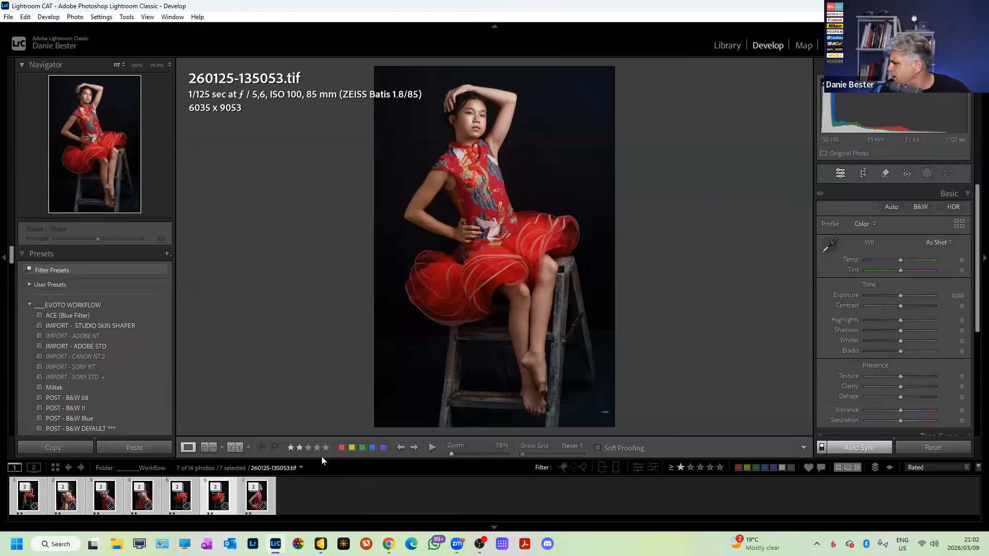
left_click_drag(321, 455, 321, 438)
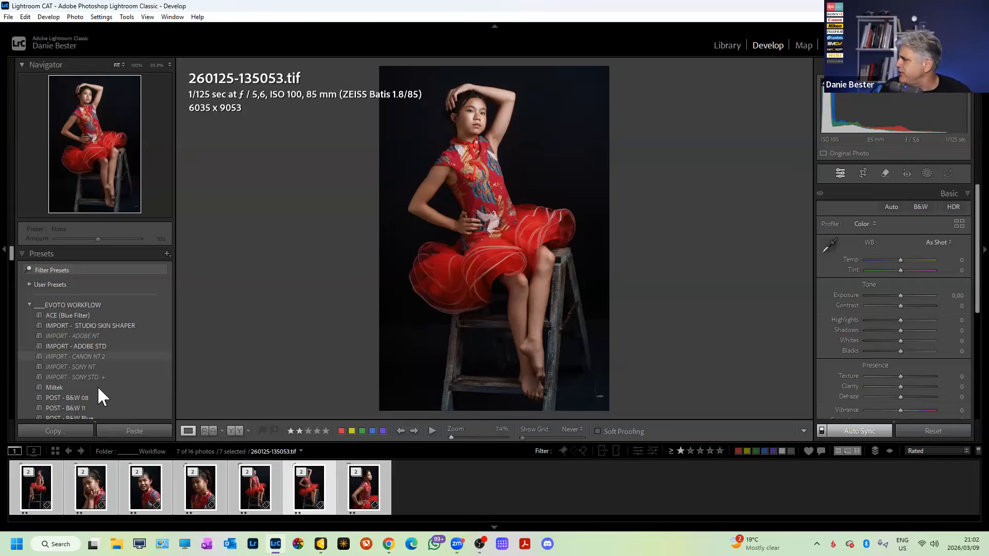
scroll(97, 386, "down", 2)
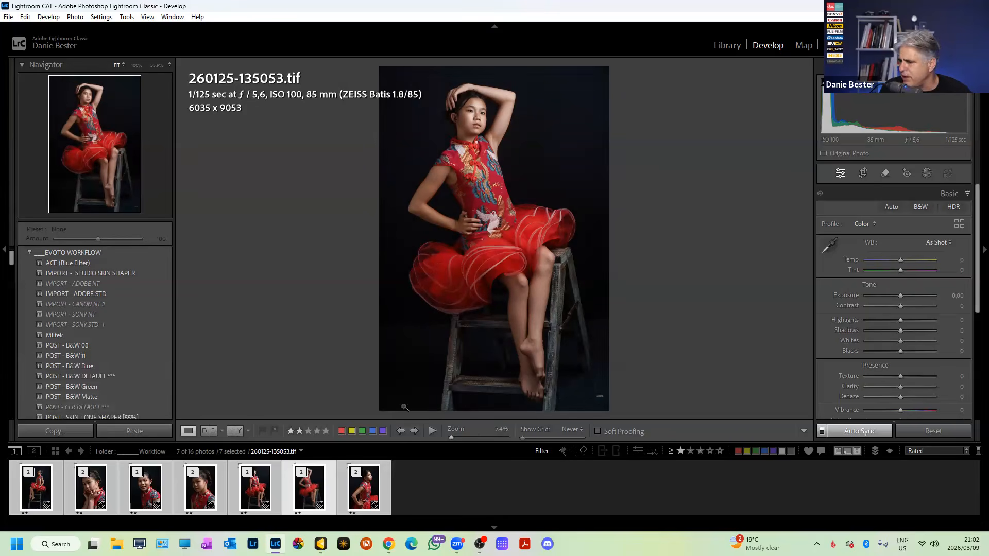
scroll(113, 407, "down", 2)
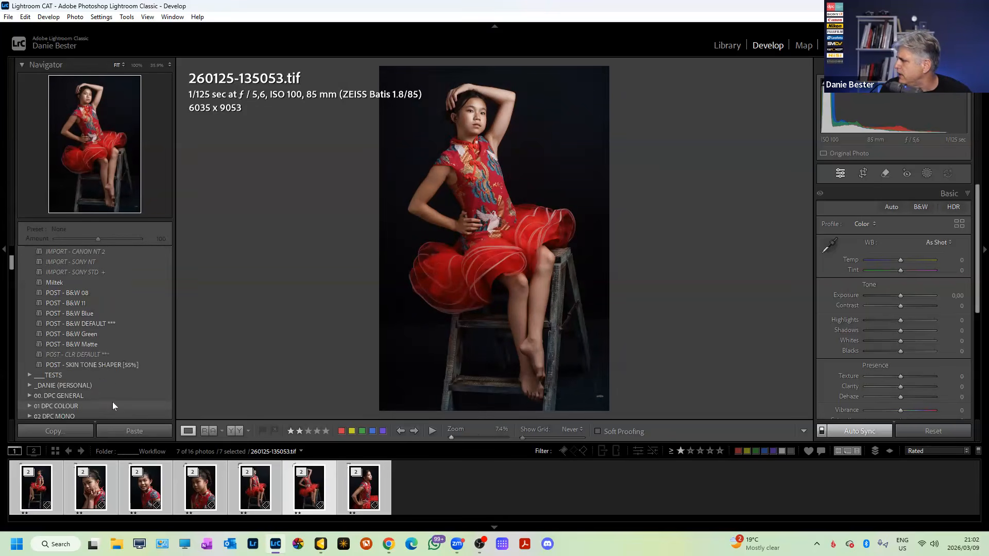
left_click(104, 354)
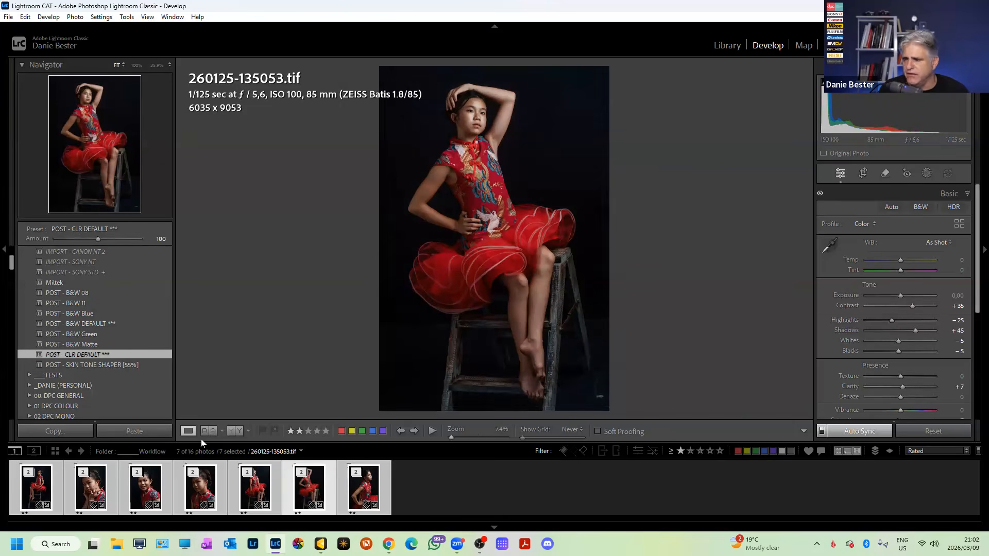
left_click(148, 487)
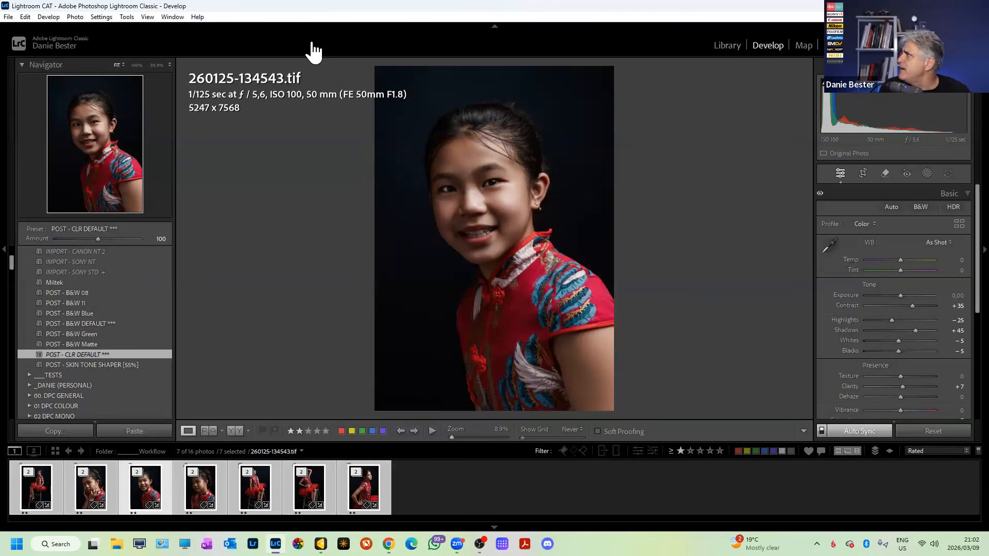
left_click(727, 45)
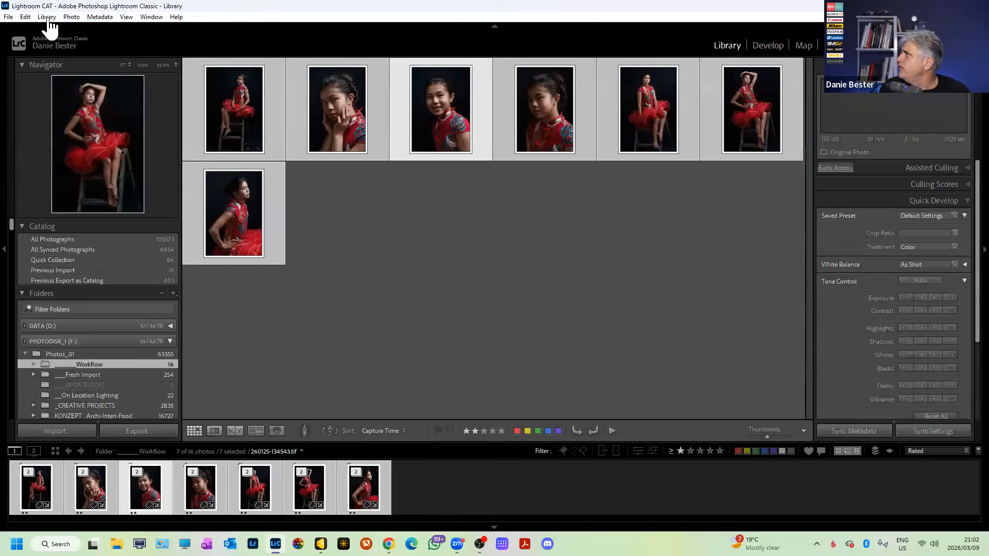
Build 1:1 previews for the seven portraits and open 260125-135631.tif in Loupe view.
left_click(47, 17)
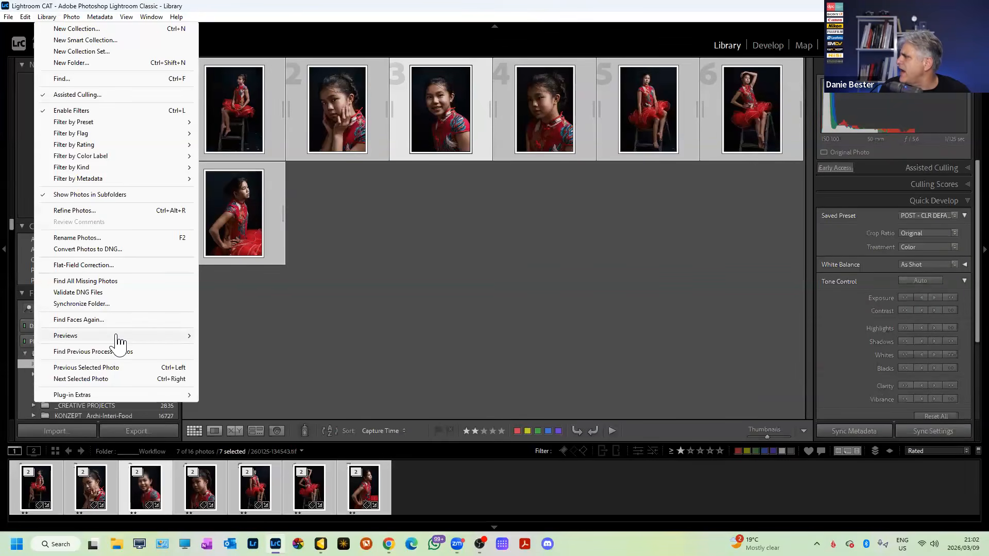
mouse_move(119, 343)
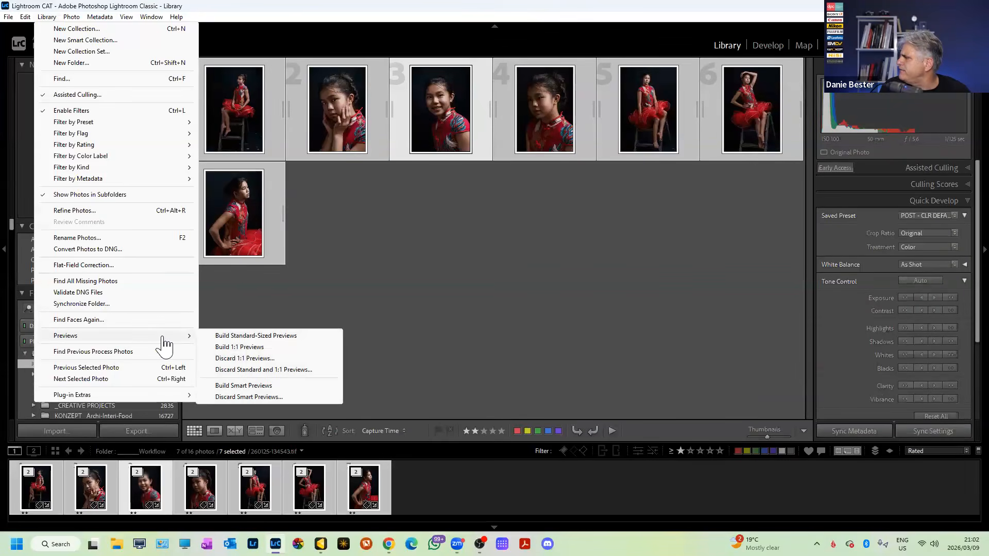
left_click(250, 348)
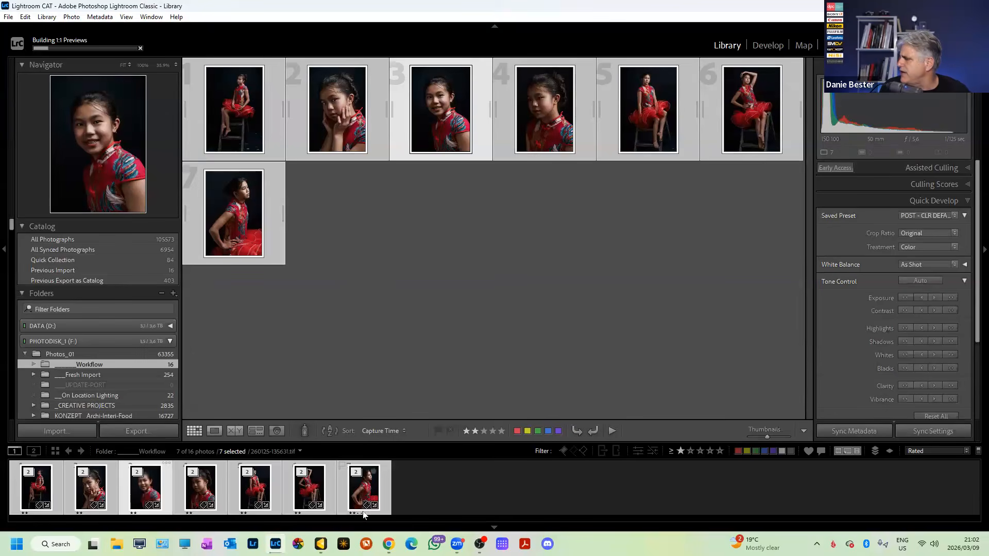
double_click(366, 488)
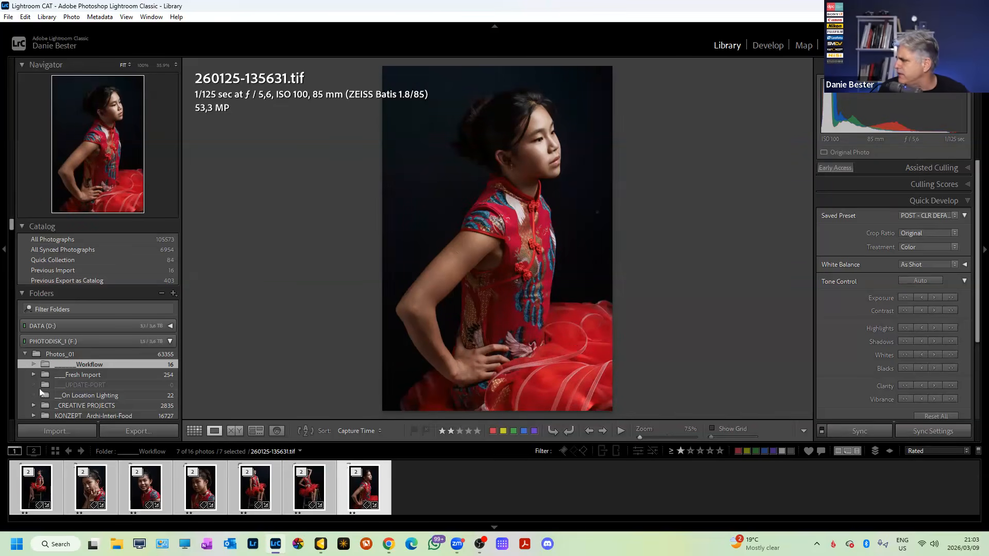
Tighten the crop on 260125-134416.tif slightly and commit it.
left_click(45, 477)
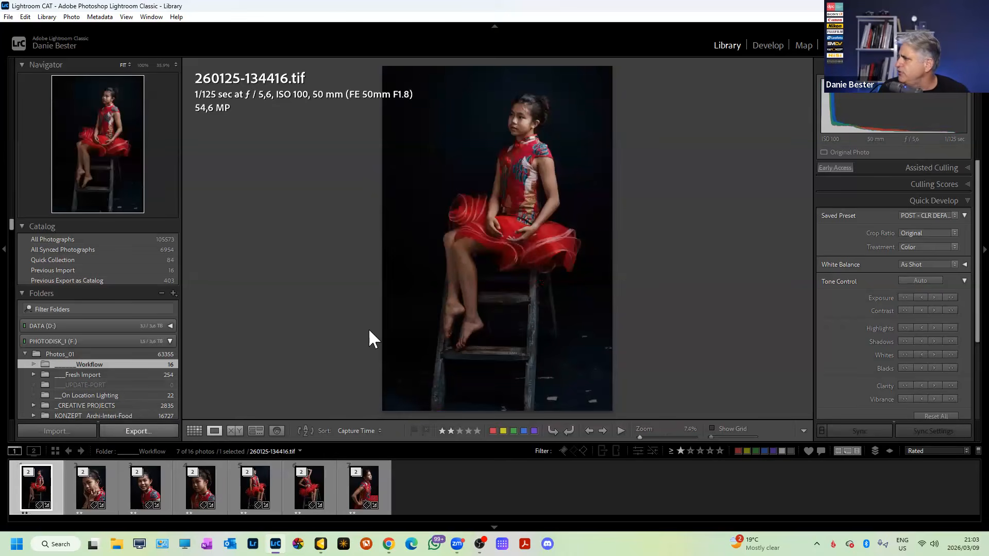
key("r")
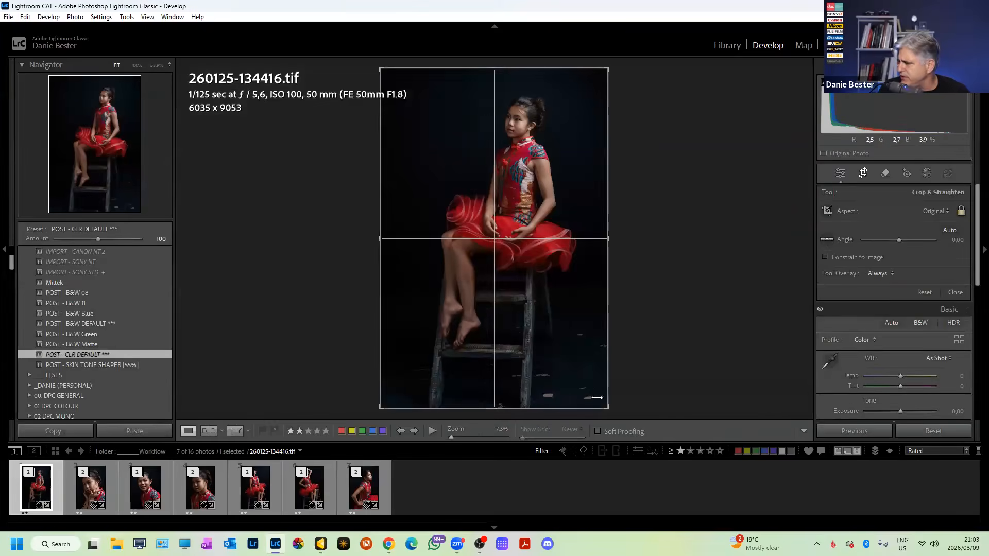
left_click_drag(608, 406, 601, 400)
left_click_drag(559, 318, 551, 318)
key("Return")
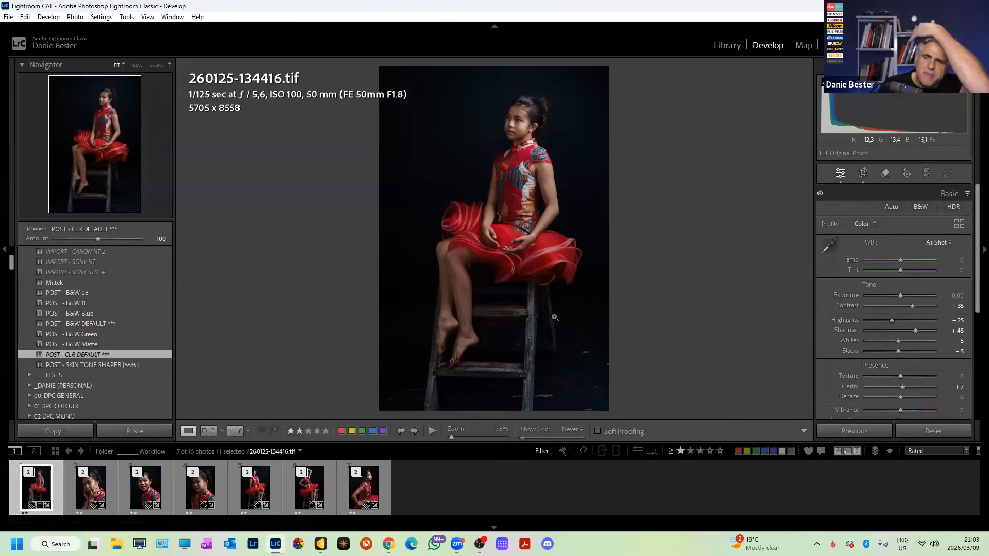
Reveal the seventh portrait, 260125-135631.tif, in File Explorer.
left_click(80, 490)
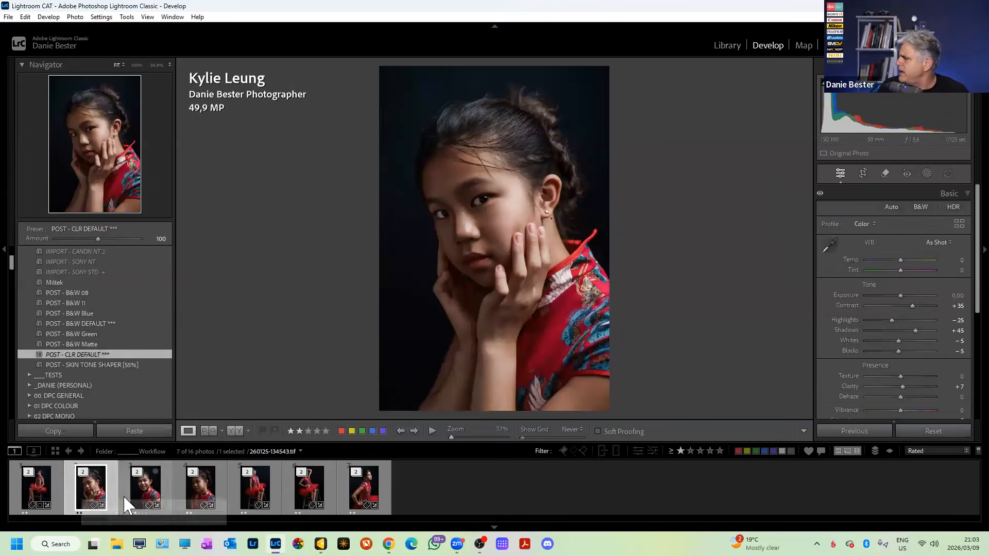
left_click(137, 487)
left_click(26, 491)
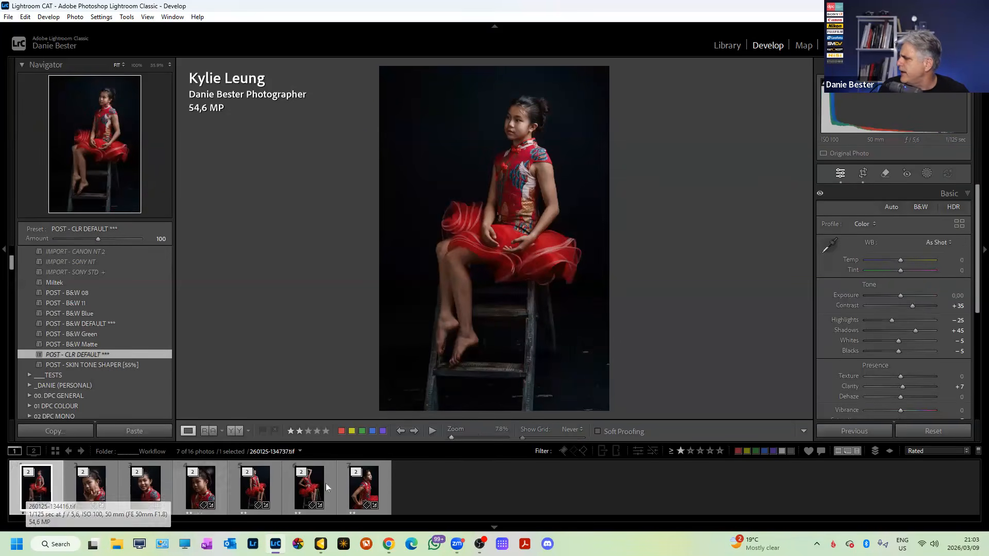
left_click(344, 484)
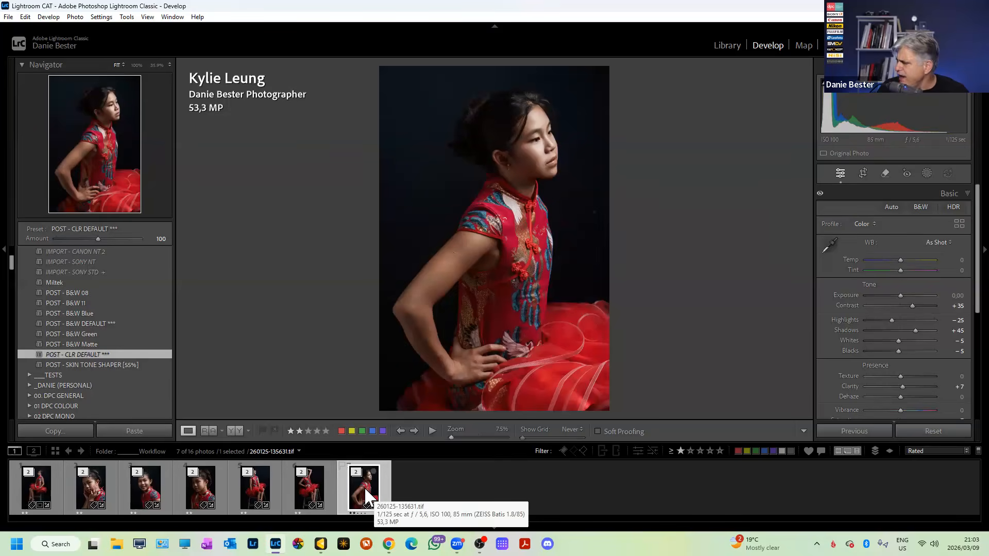
right_click(367, 496)
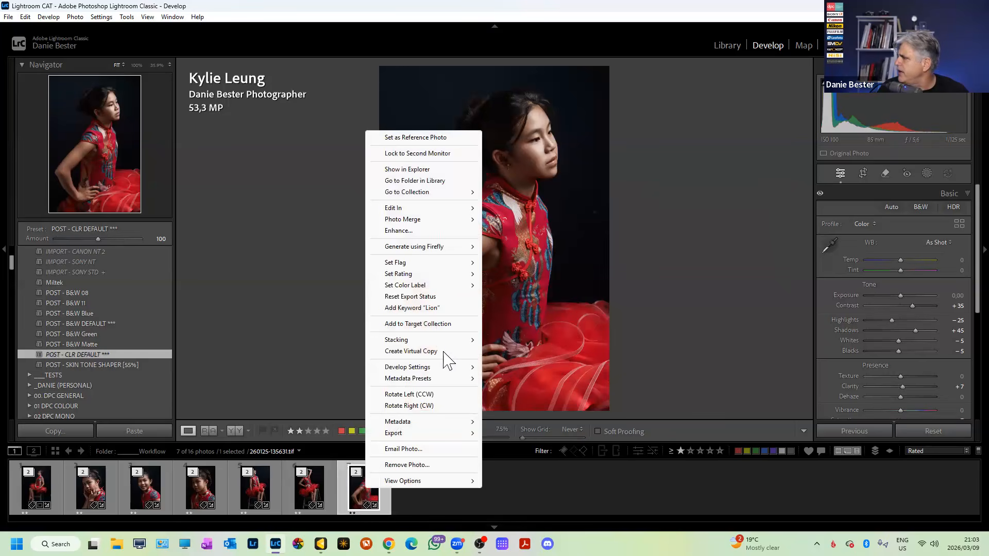
left_click(432, 170)
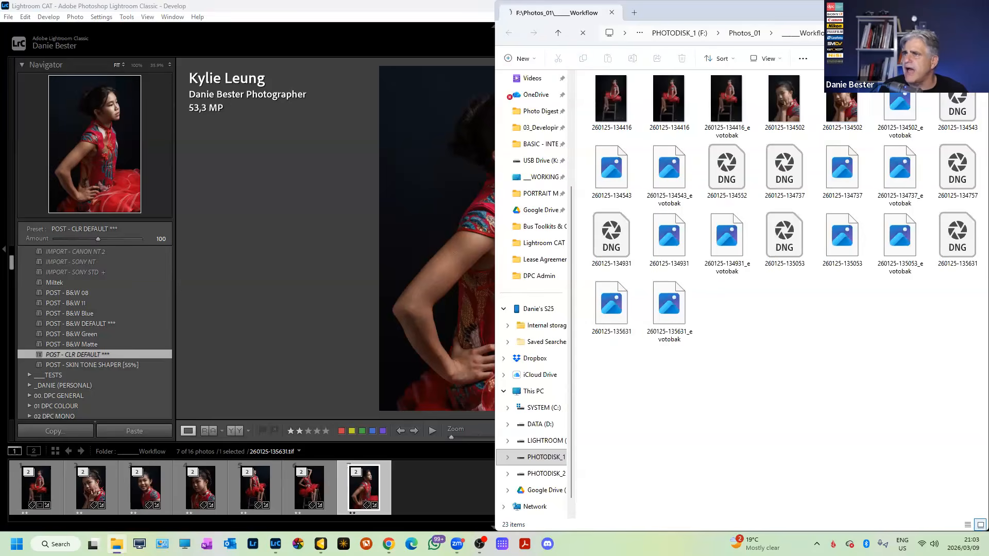
Maximize Explorer, check the 135053 and 135631 DNG and _evotobak file sizes, then close it.
left_click(954, 8)
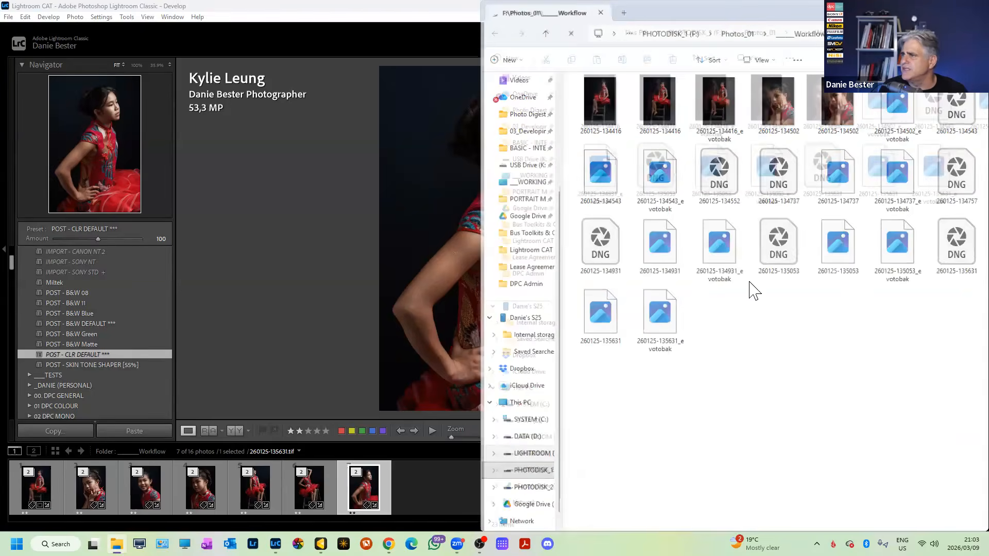
left_click(284, 194)
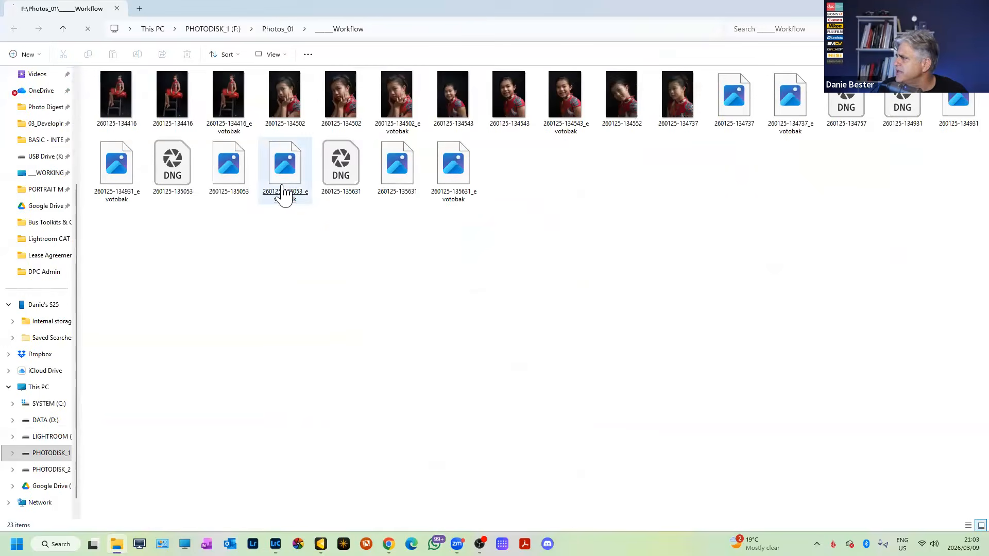
left_click(453, 191)
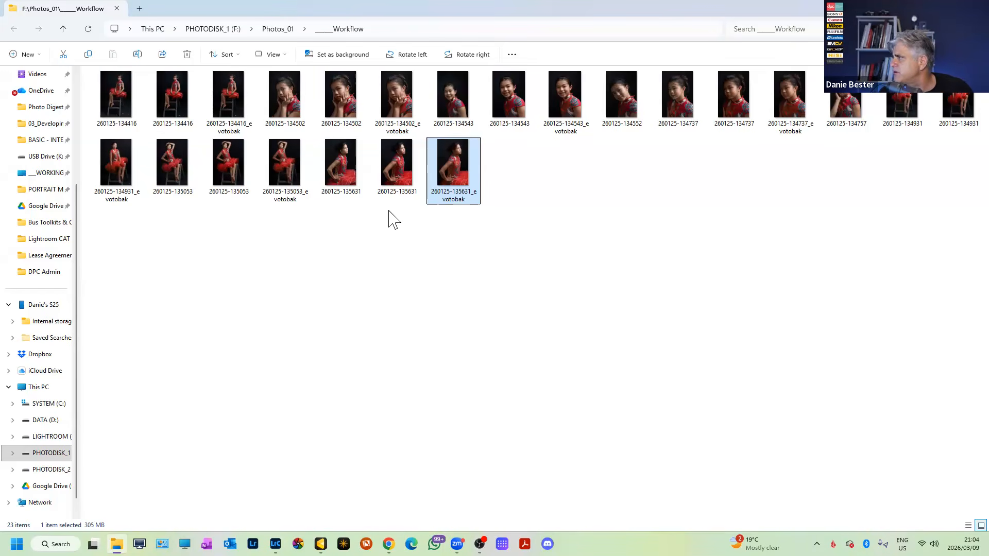
left_click(346, 185)
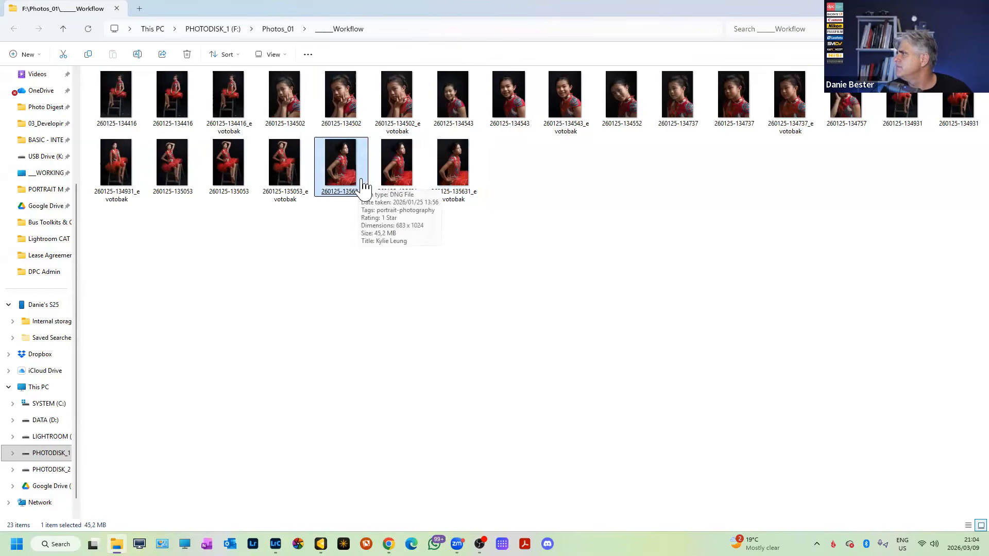
left_click(391, 179)
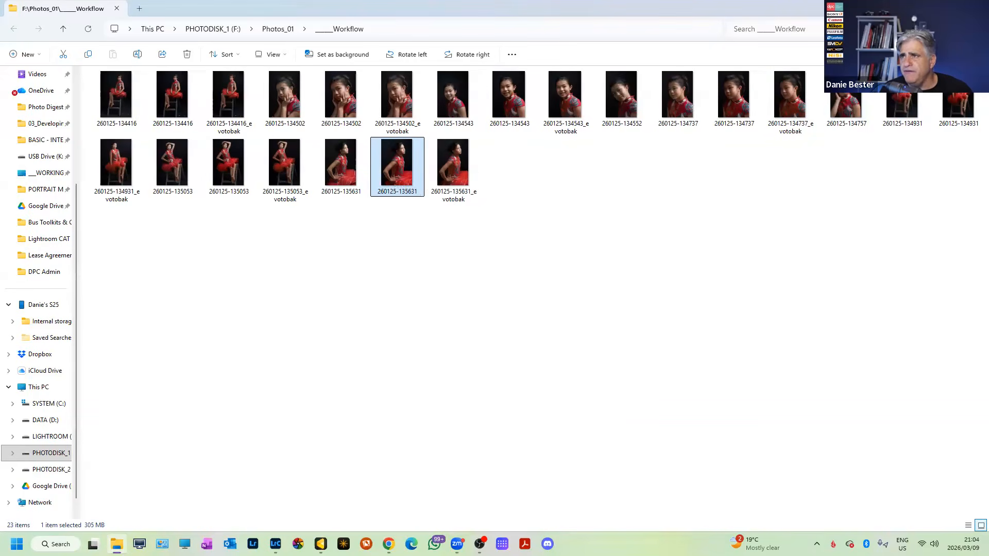
left_click(977, 8)
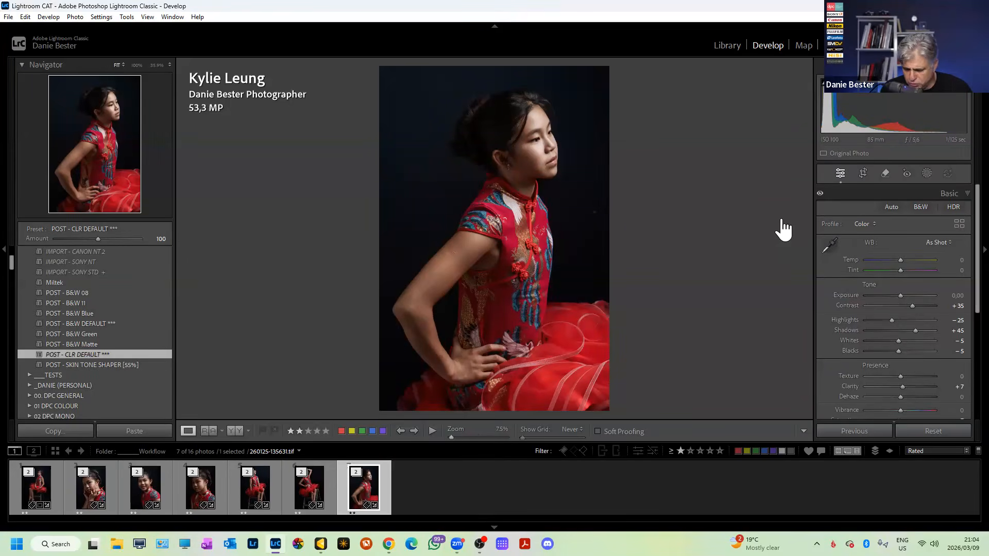
Filter the Grid to the TIFF file type and select all seven TIFF portraits.
key("g")
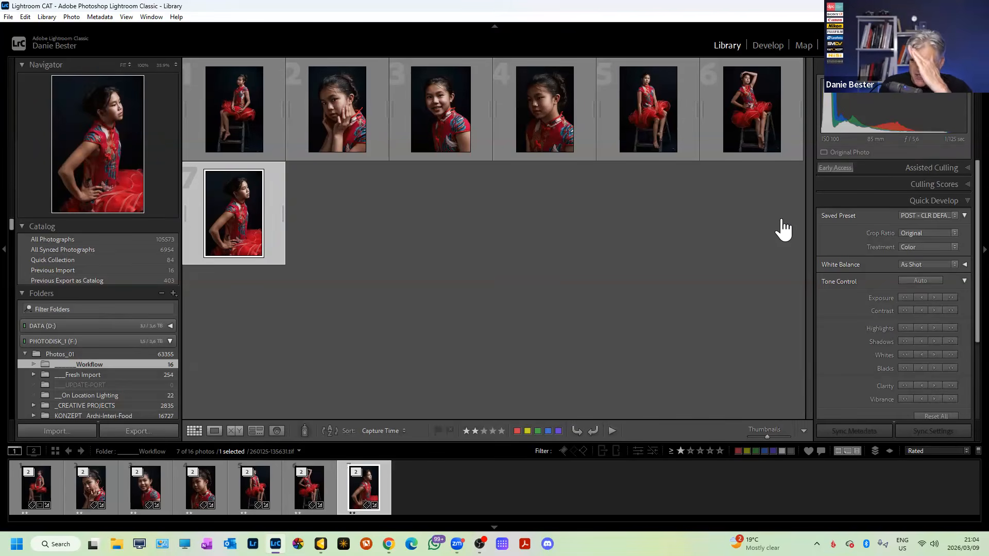
key("backslash")
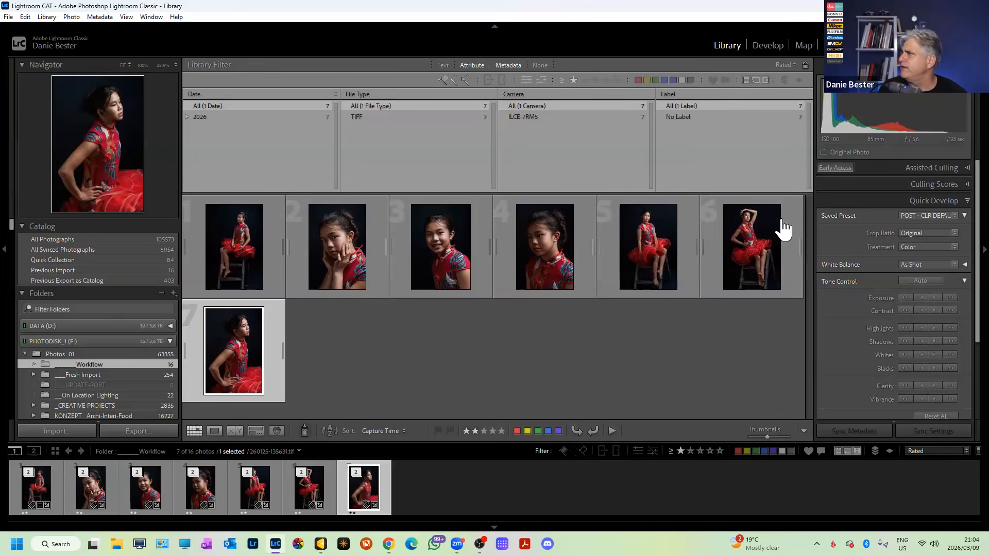
left_click(372, 118)
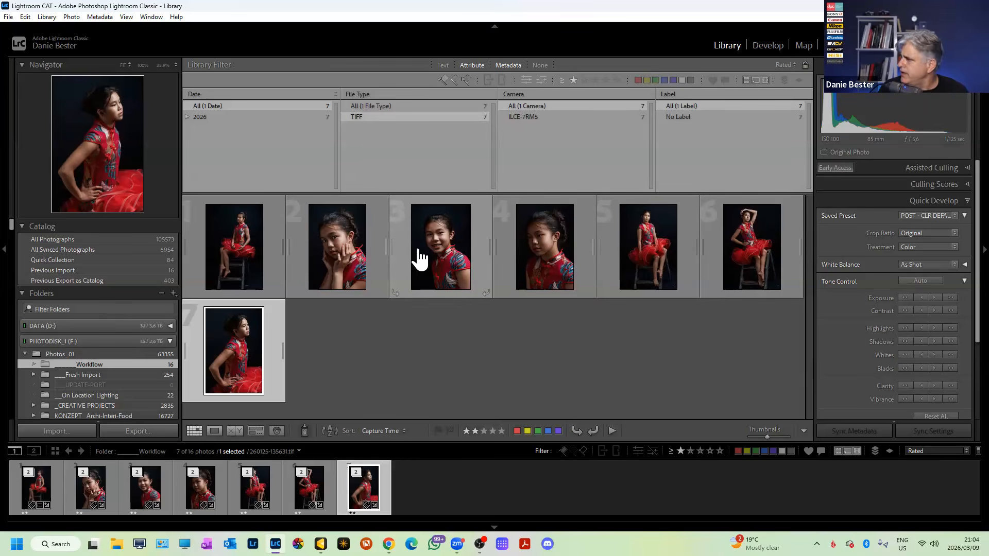
key("ctrl+a")
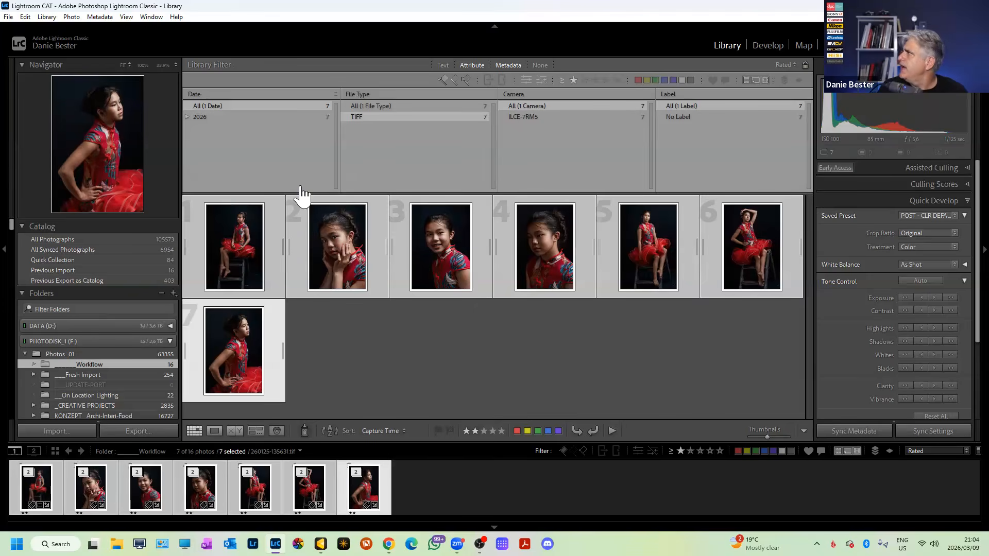
left_click(47, 17)
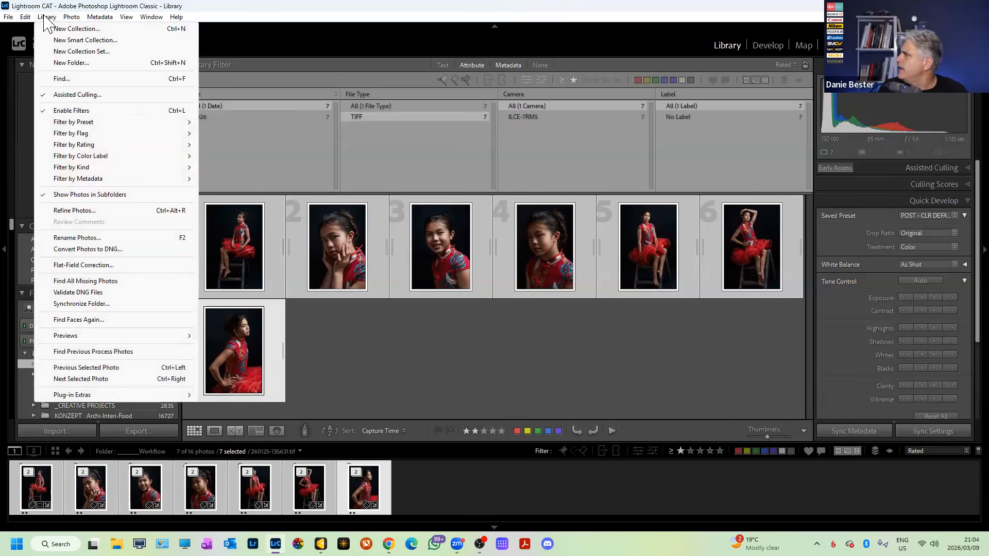
Convert the seven TIFFs to lossy-compressed DNGs, deleting the originals, and hide the filter bar.
left_click(100, 250)
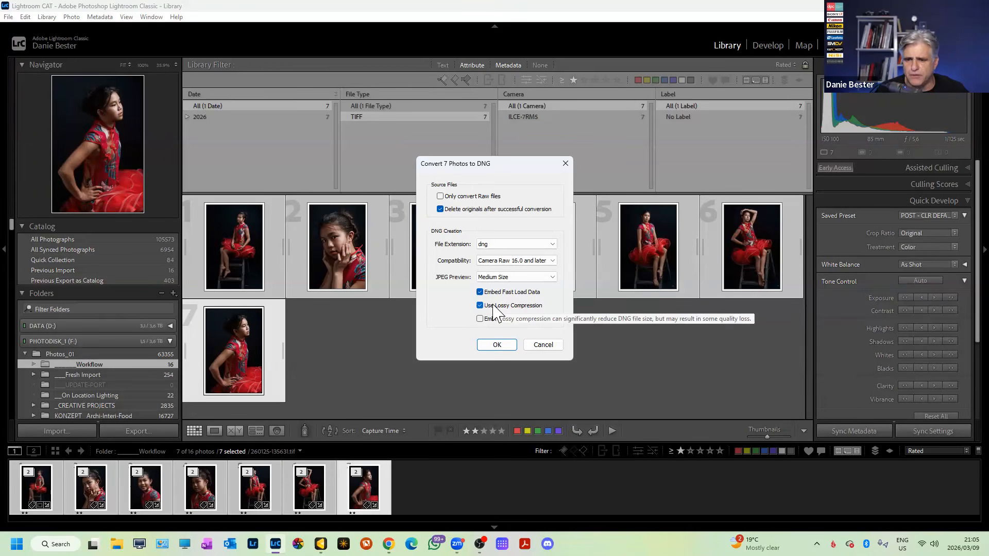
left_click(497, 345)
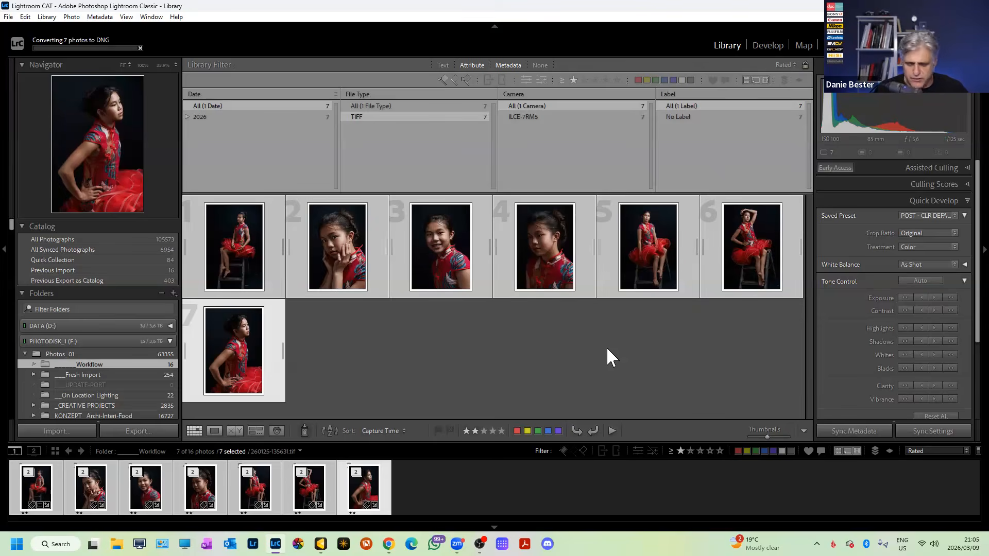
key("backslash")
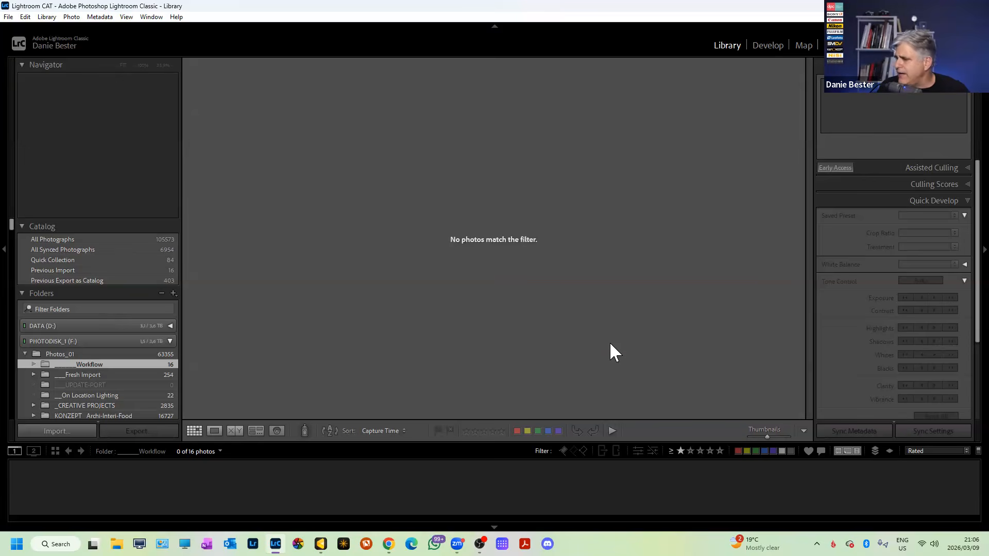
key("backslash")
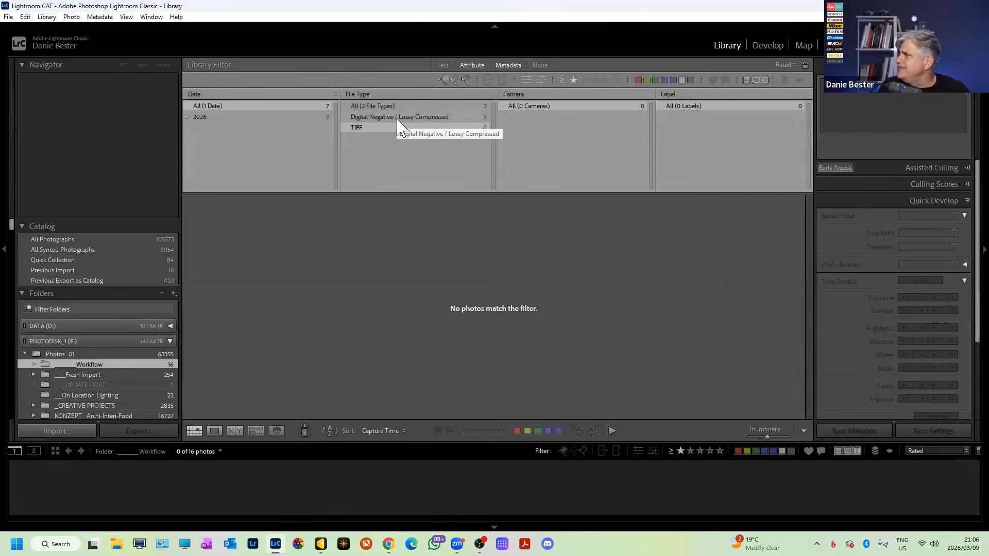
left_click(432, 118)
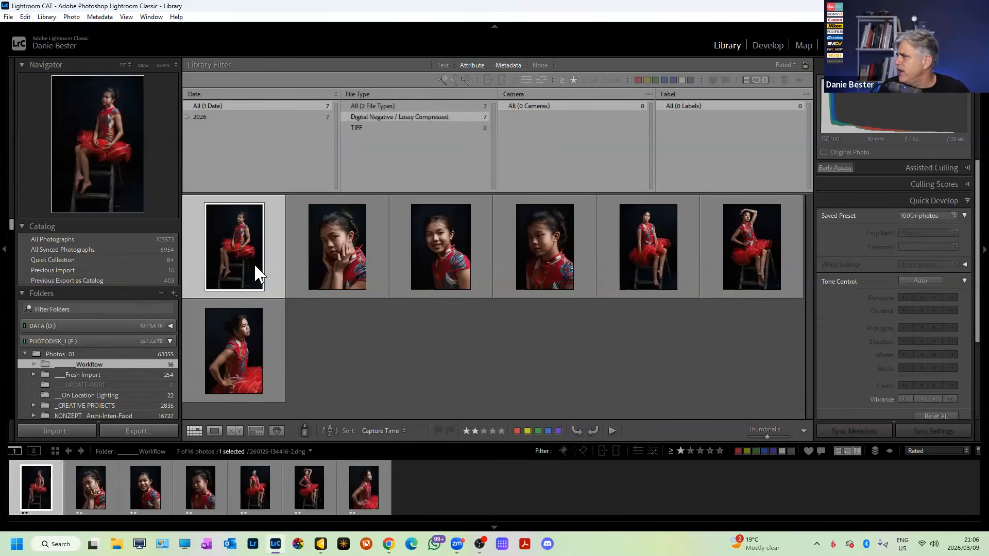
double_click(258, 274)
left_click(366, 462)
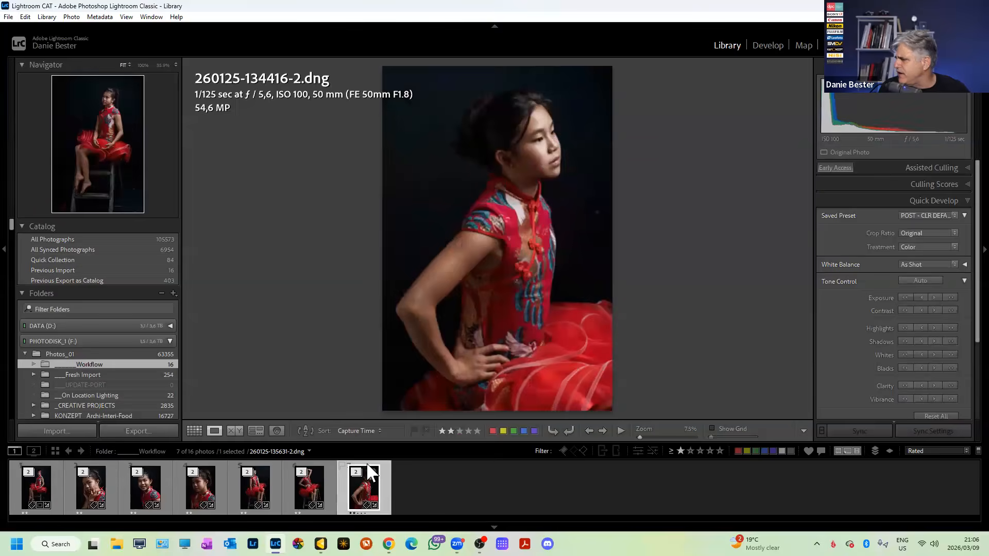
right_click(367, 478)
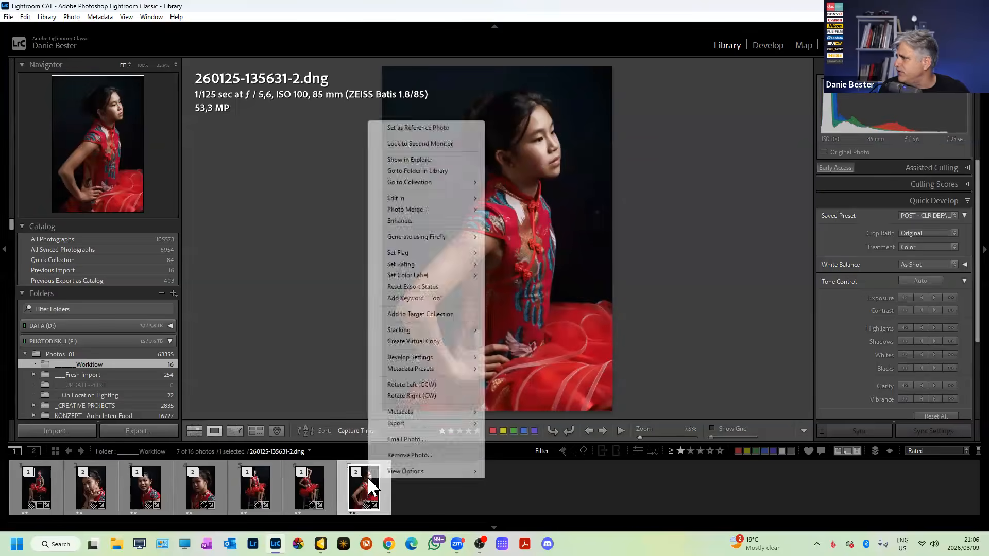
left_click(435, 161)
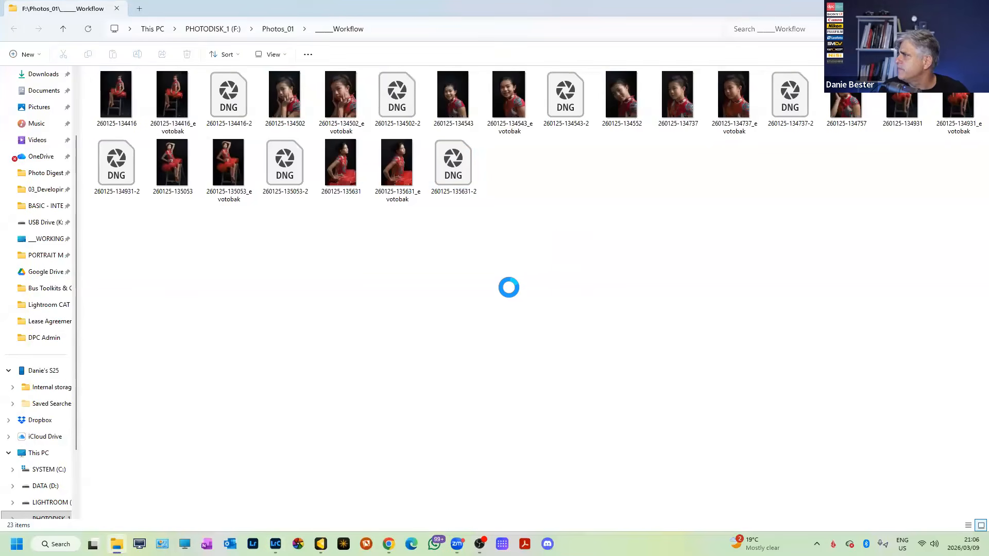
left_click(465, 181)
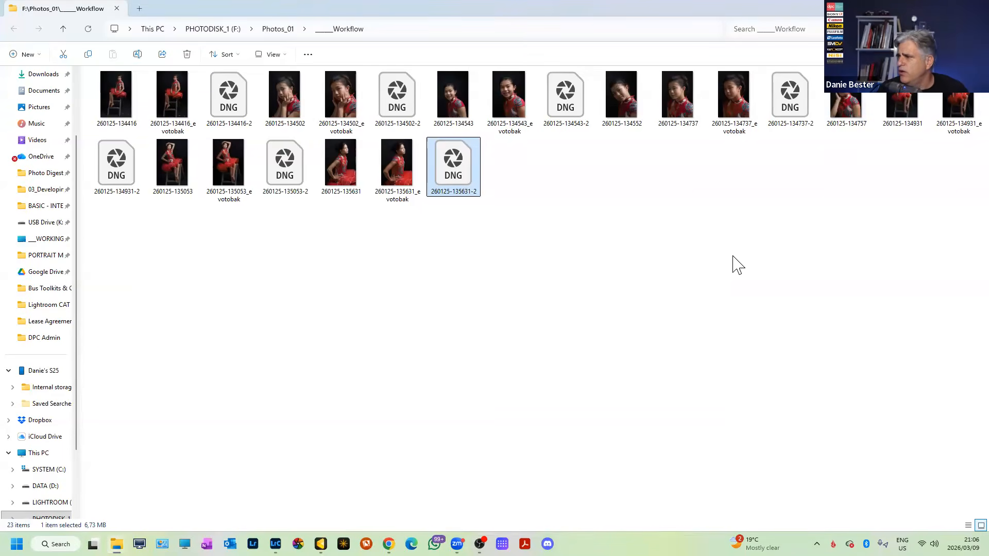
key("alt+Tab")
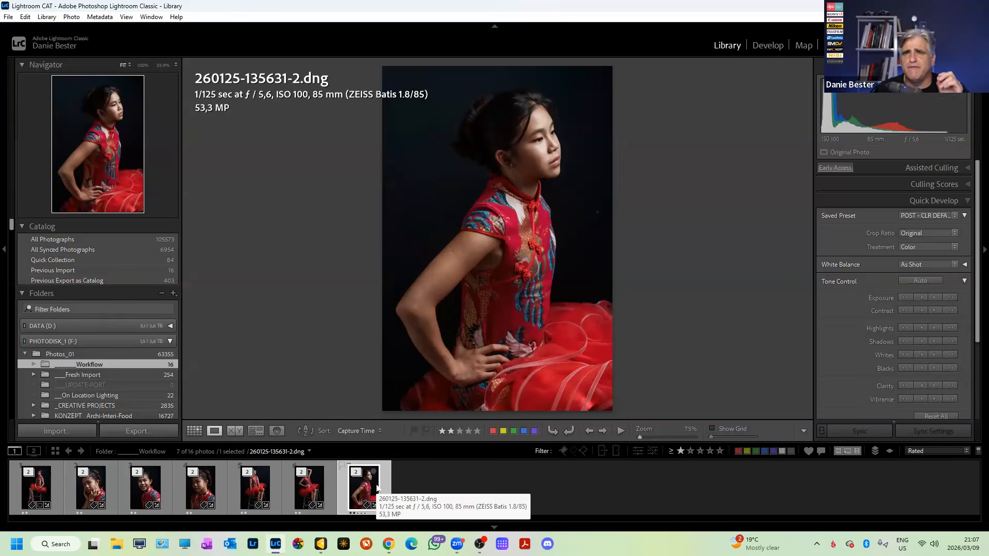
Zoom to 35.9% to examine the girl's face, then fit the photo and return to Grid view.
left_click(544, 148)
left_click_drag(550, 213, 654, 259)
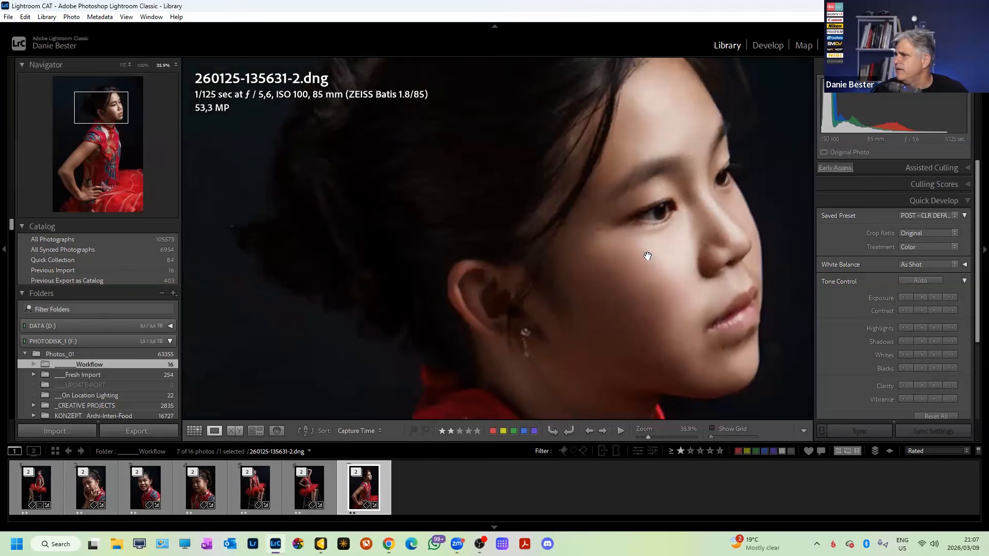
left_click_drag(673, 303, 636, 251)
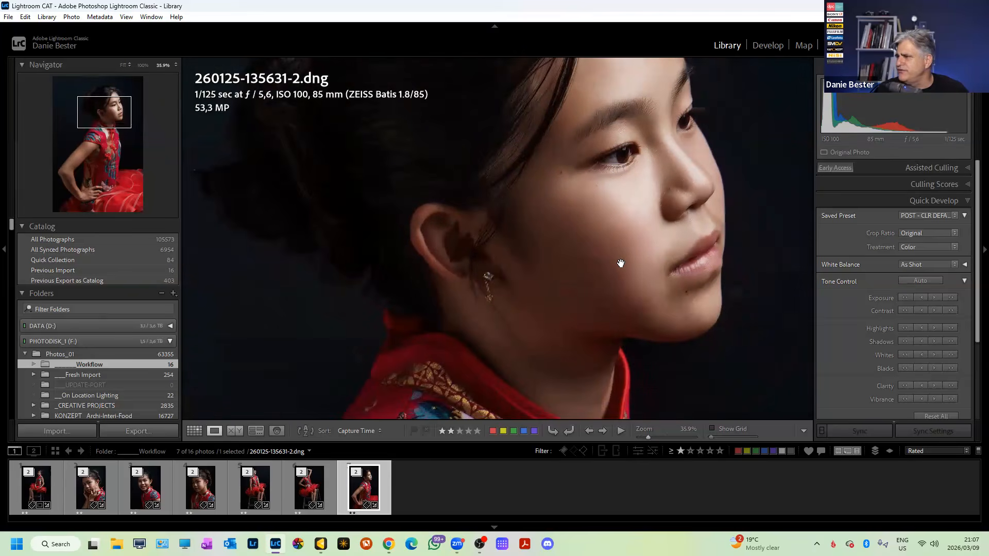
left_click(621, 264)
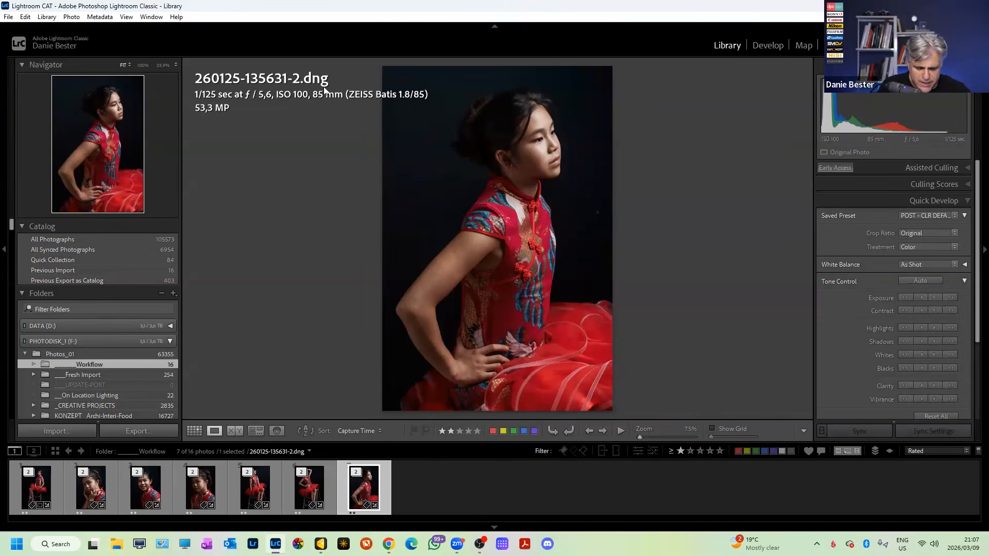
key("g")
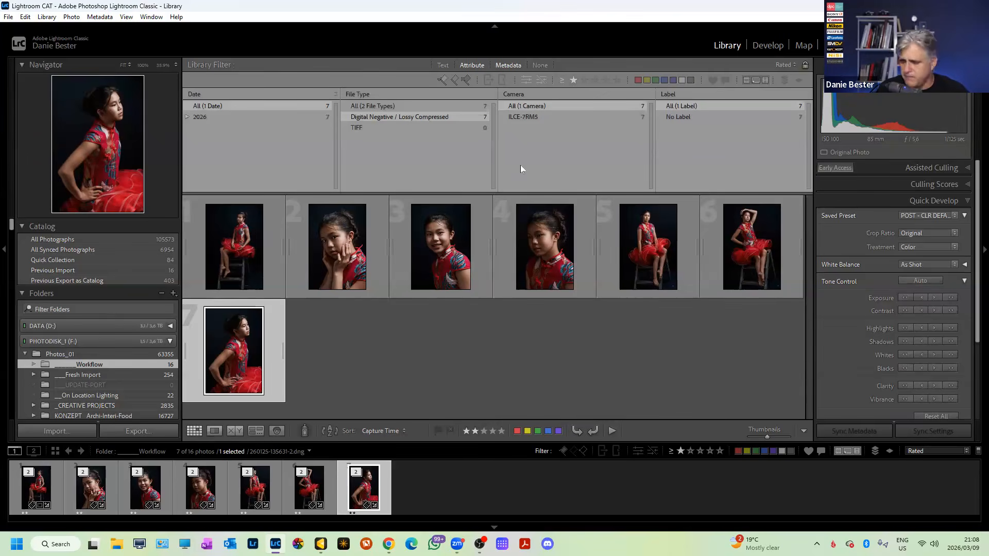
Rename all seven DNGs with the Date-Time [LSSY] preset, then view photo 4 enlarged.
key("backslash")
left_click(596, 273)
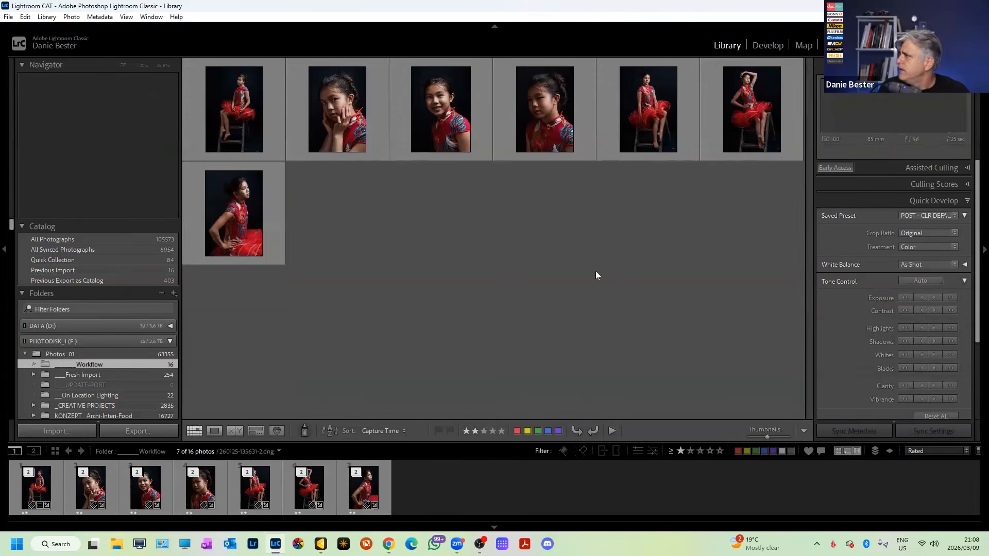
key("ctrl+a")
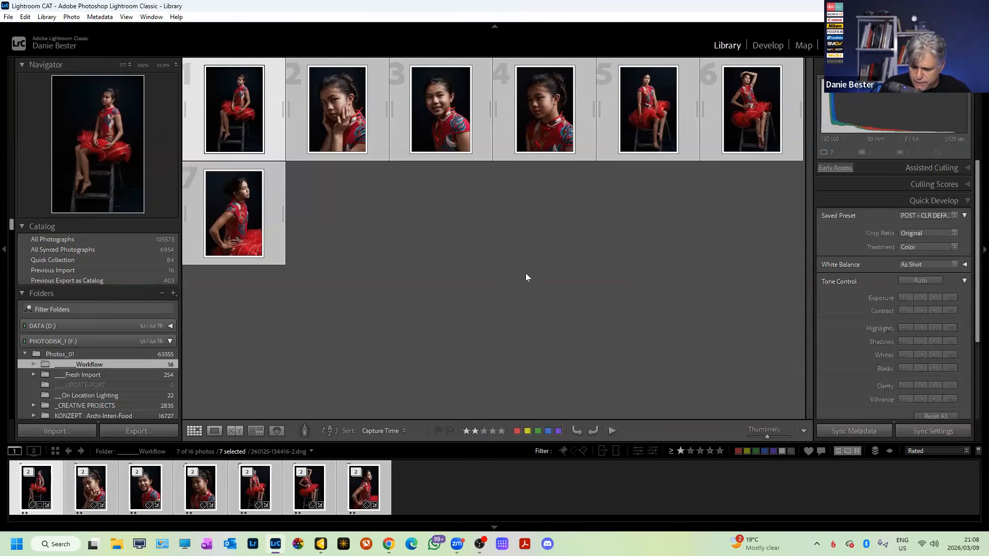
key("F2")
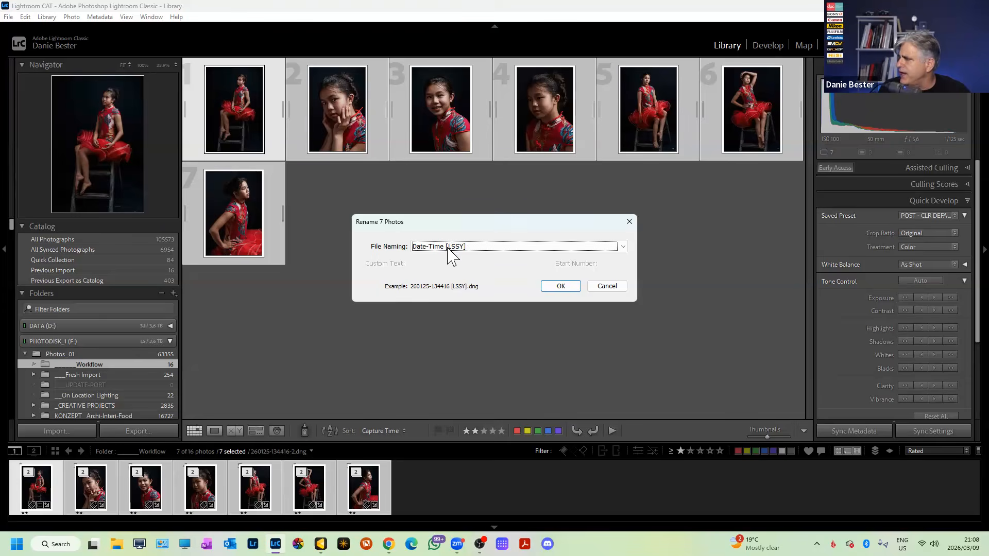
left_click(624, 247)
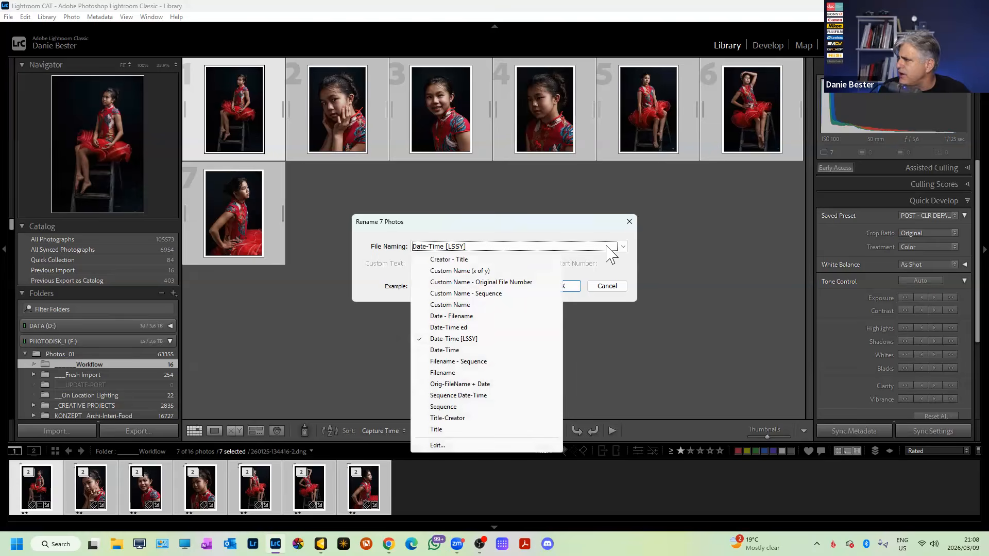
left_click(486, 341)
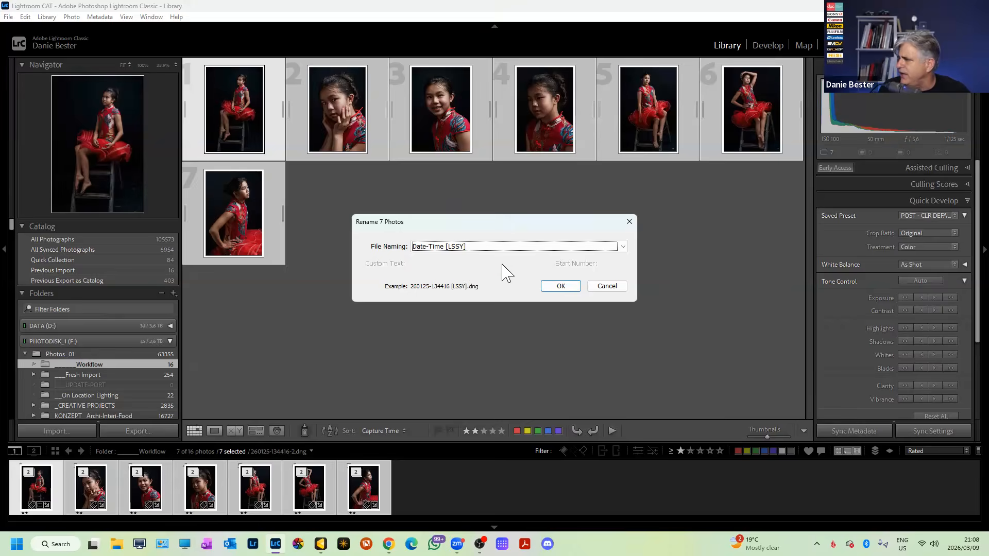
left_click(561, 287)
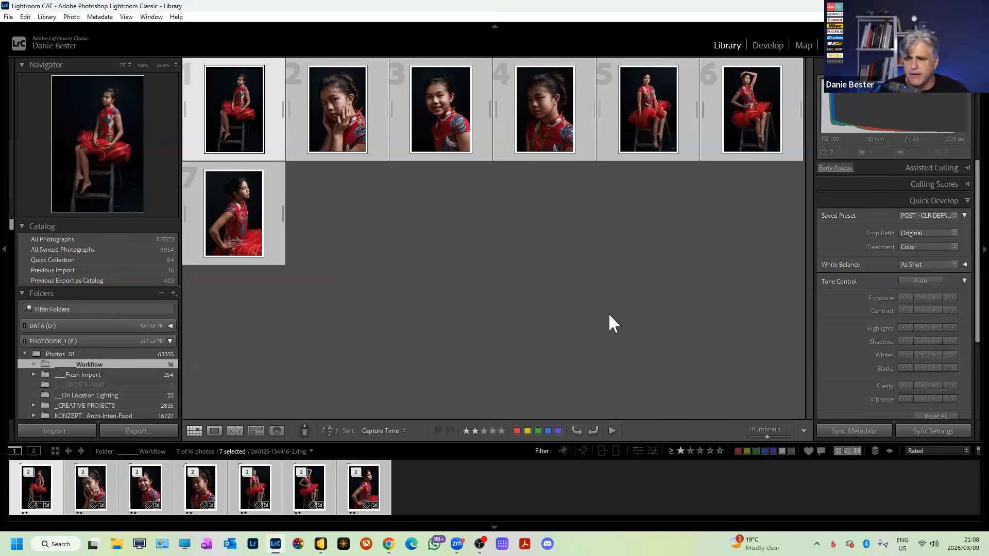
left_click(543, 63)
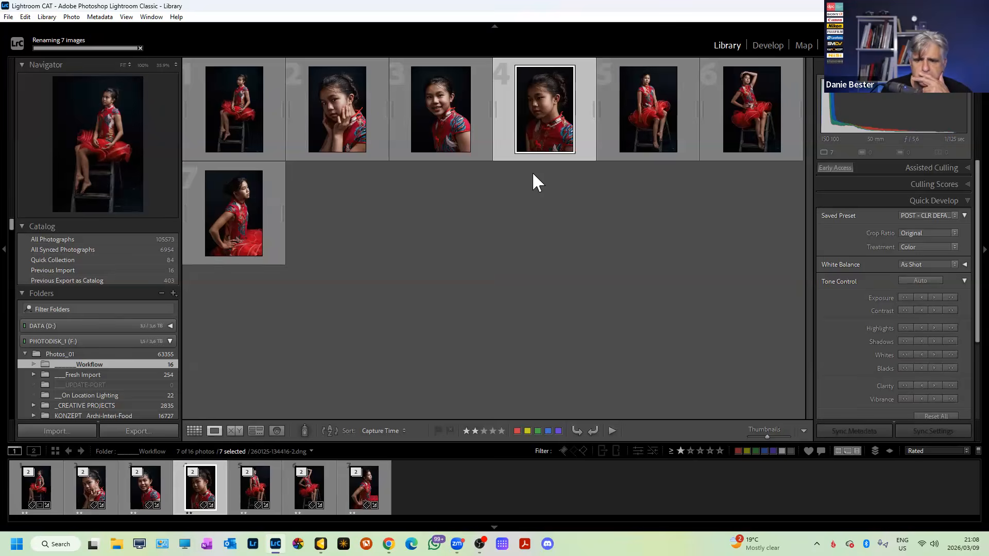
key("e")
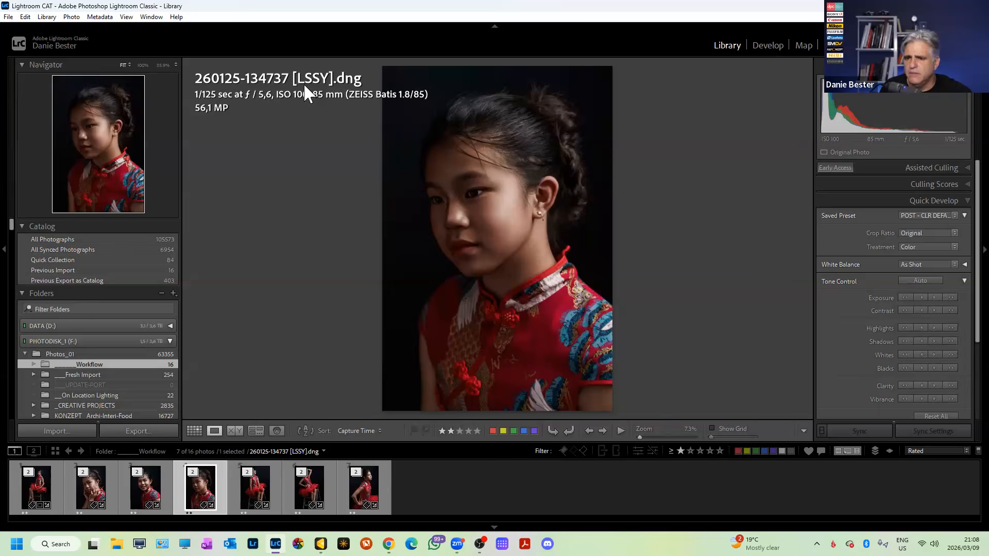
Check the before view in Develop, then set the Library File Type filter to All.
left_click(782, 45)
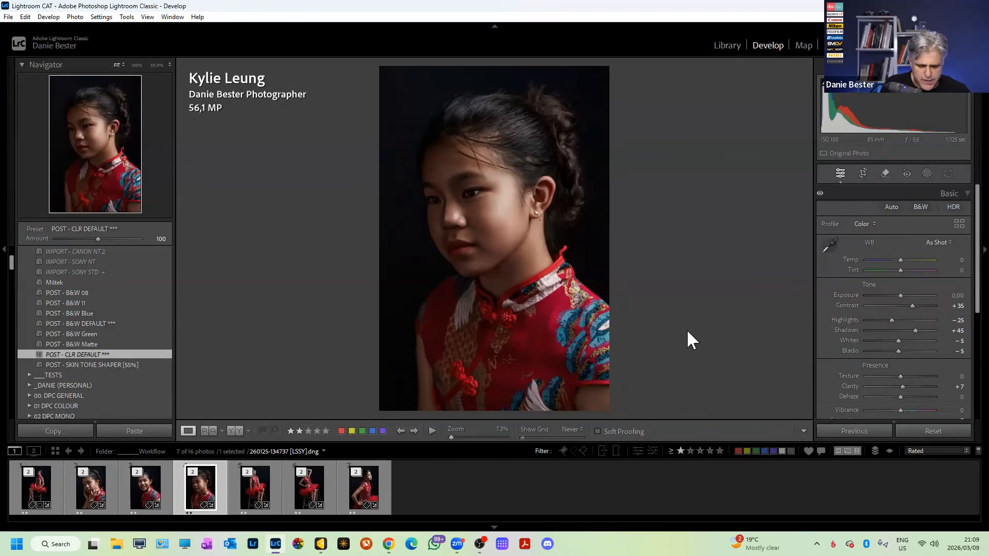
key("backslash")
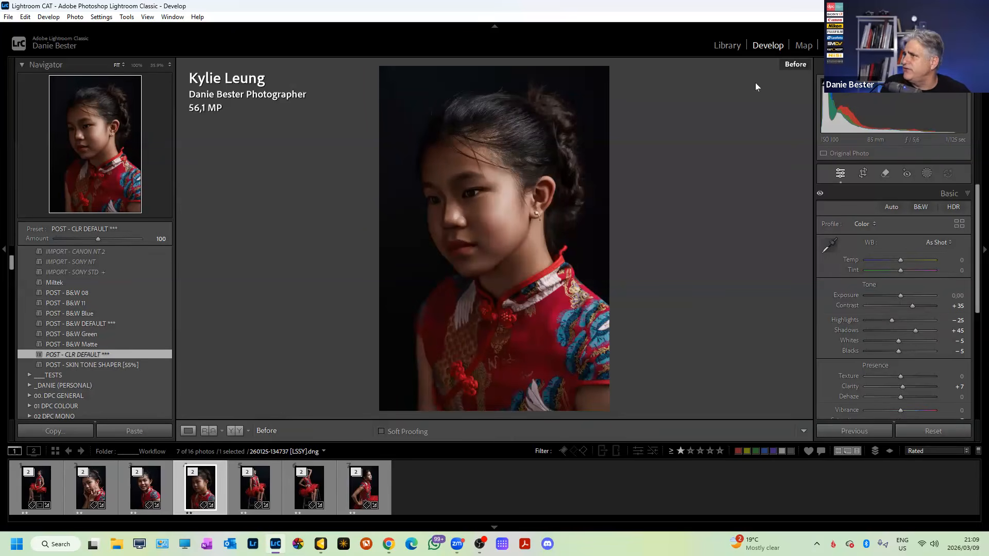
left_click(731, 45)
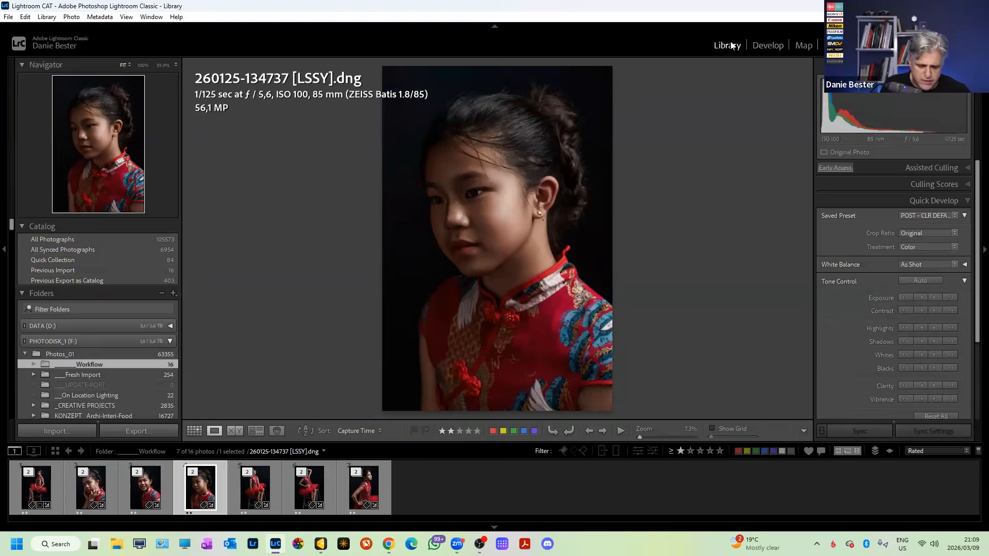
key("g")
key("backslash")
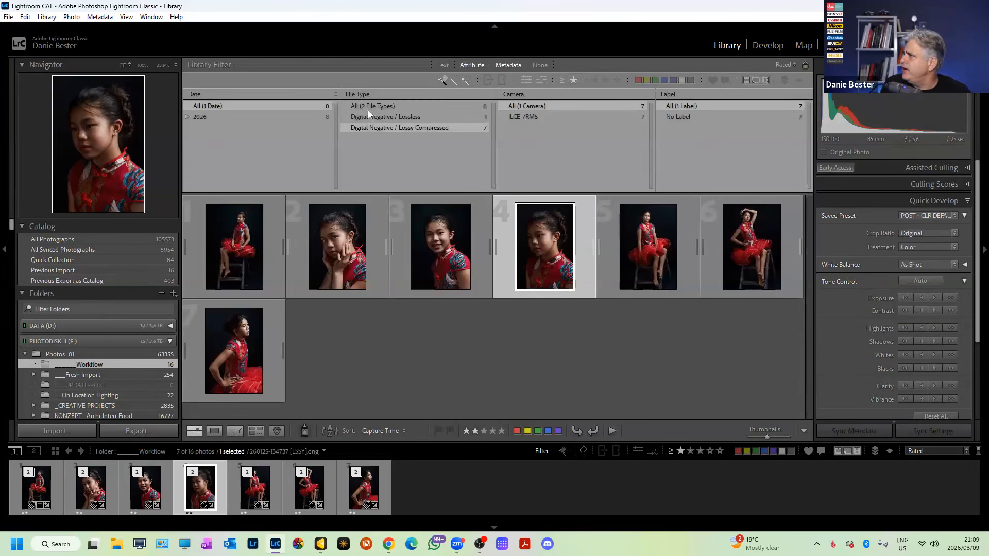
left_click(371, 105)
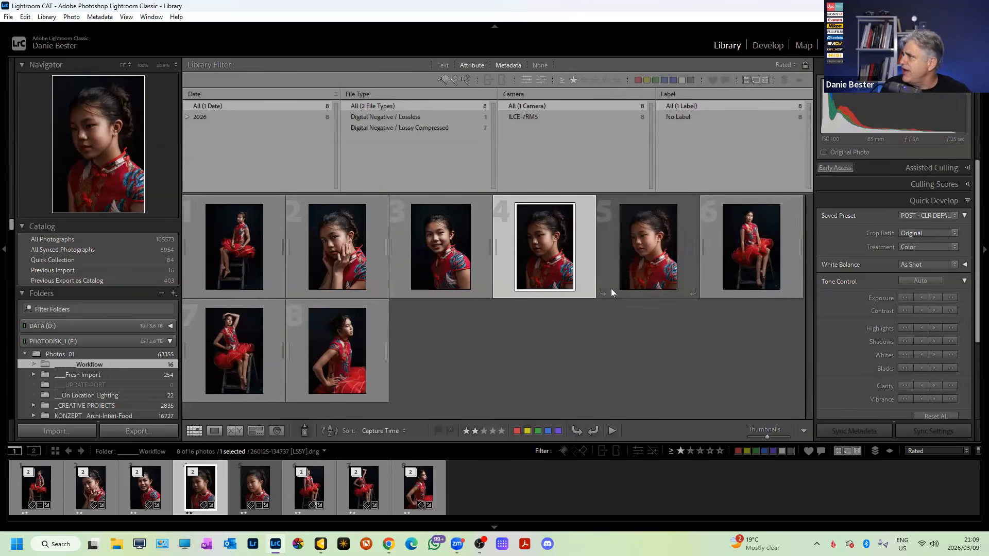
double_click(200, 490)
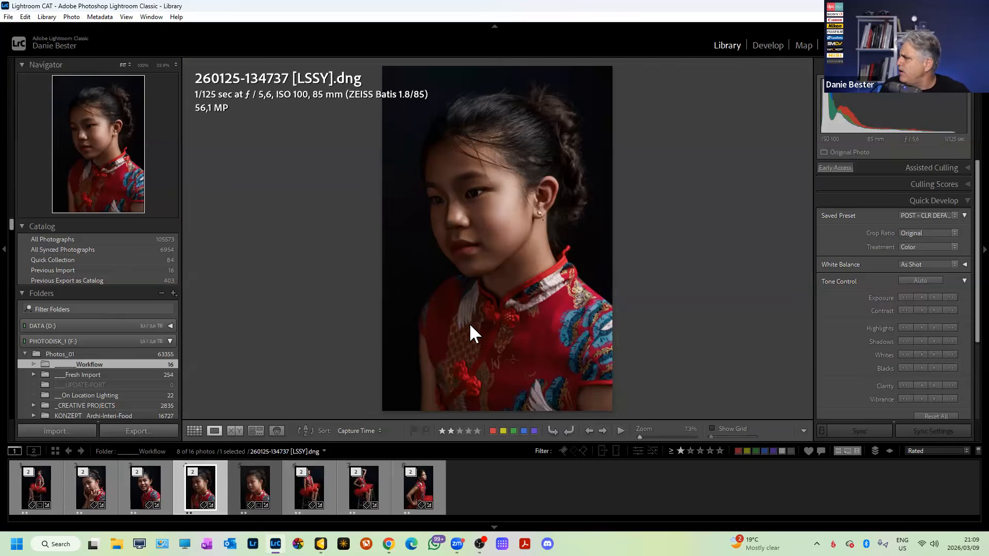
left_click(474, 190)
left_click(508, 247)
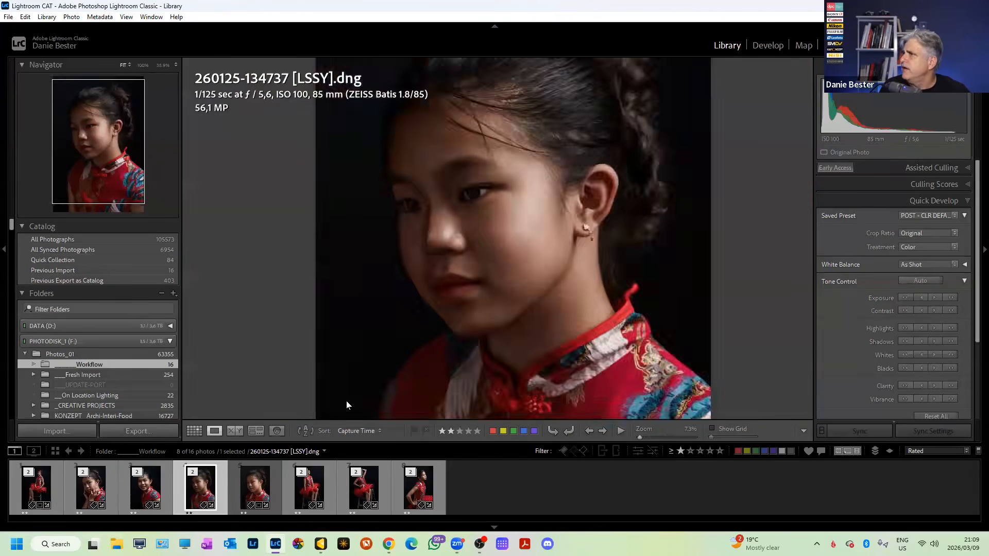
left_click(768, 47)
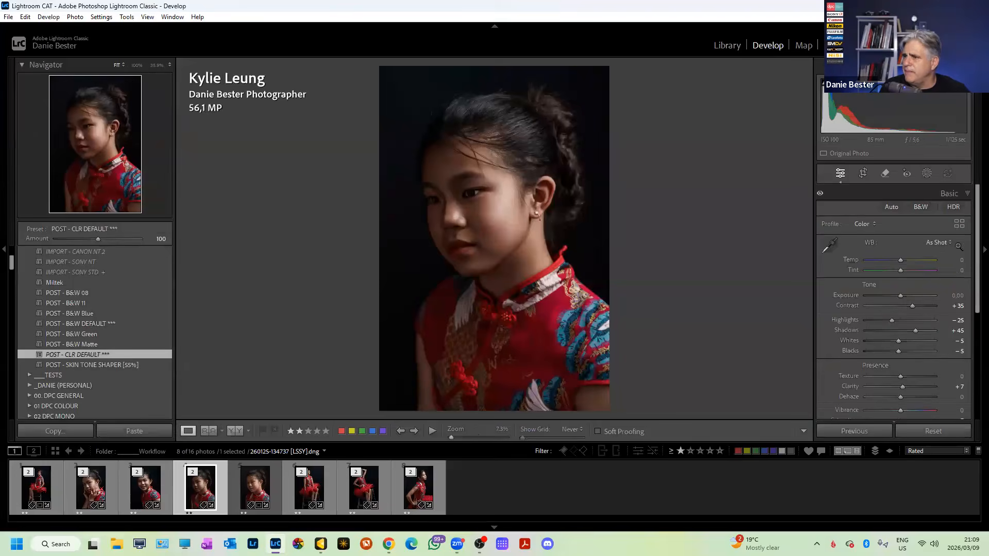
Open the Profile Browser and browse the profile groups, expanding Kodakified.
left_click(958, 226)
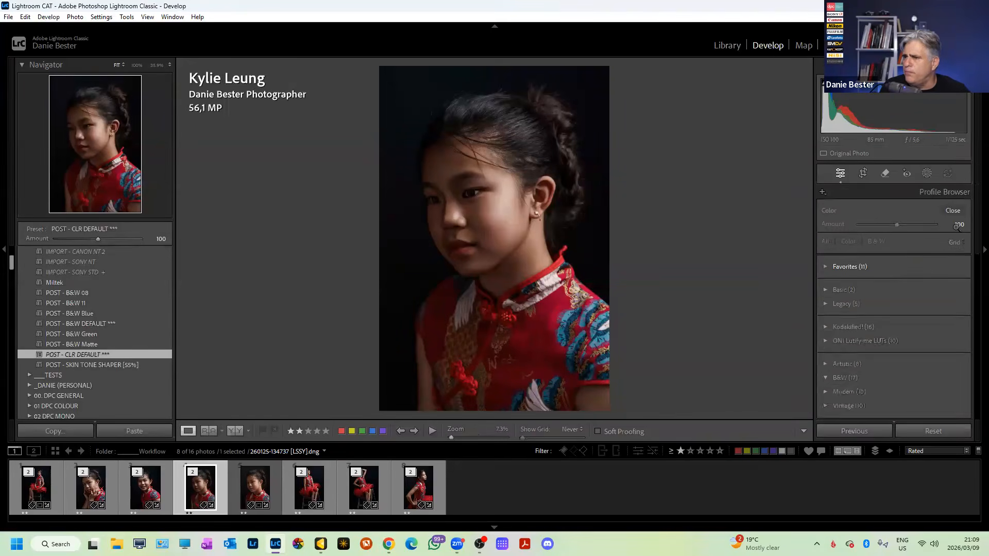
scroll(851, 315, "up", 4)
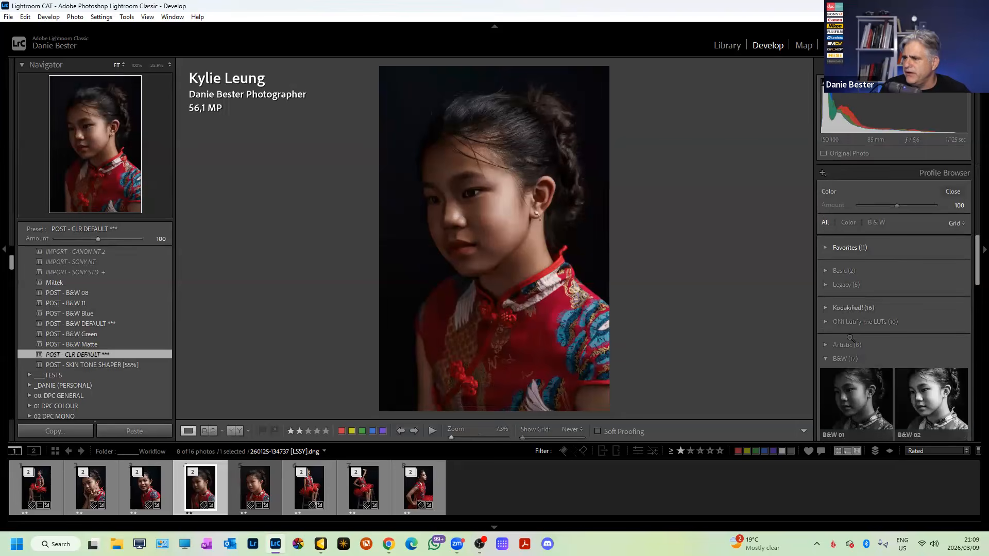
left_click(835, 308)
scroll(826, 256, "down", 2)
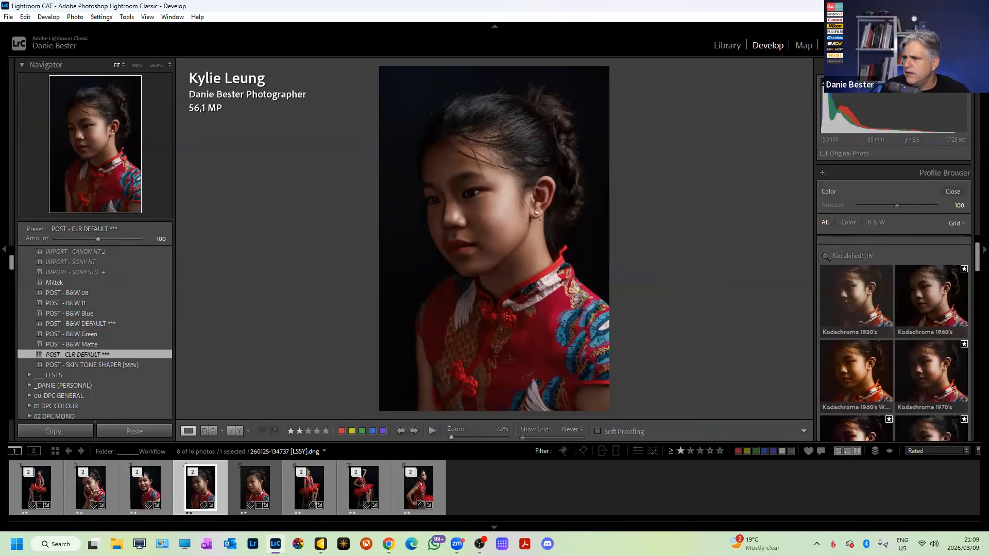
scroll(845, 288, "down", 10)
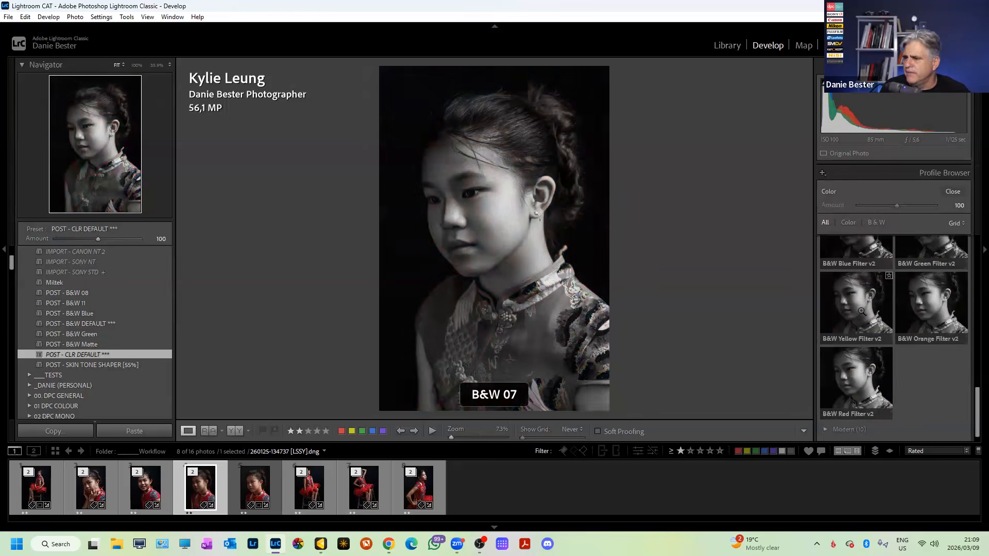
scroll(862, 312, "down", 1)
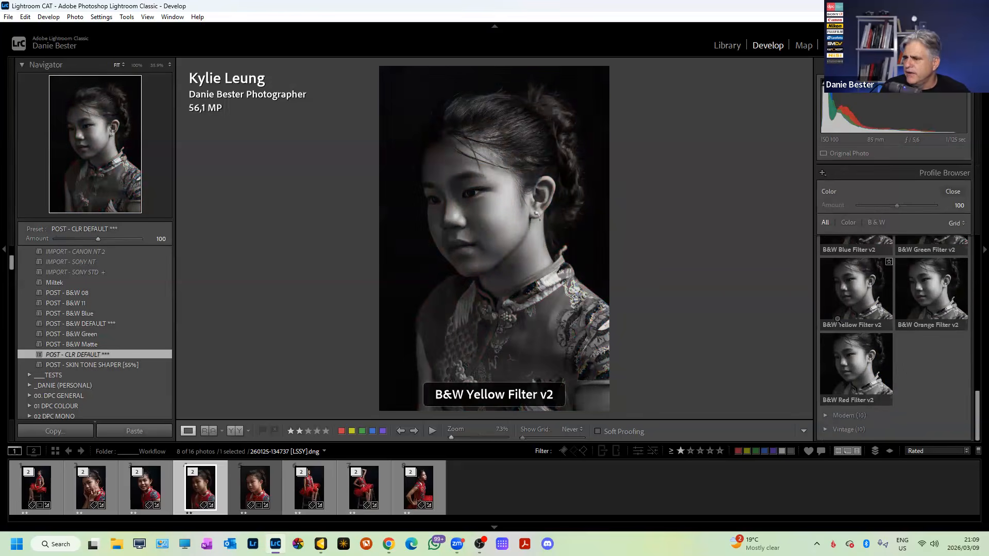
left_click(258, 490)
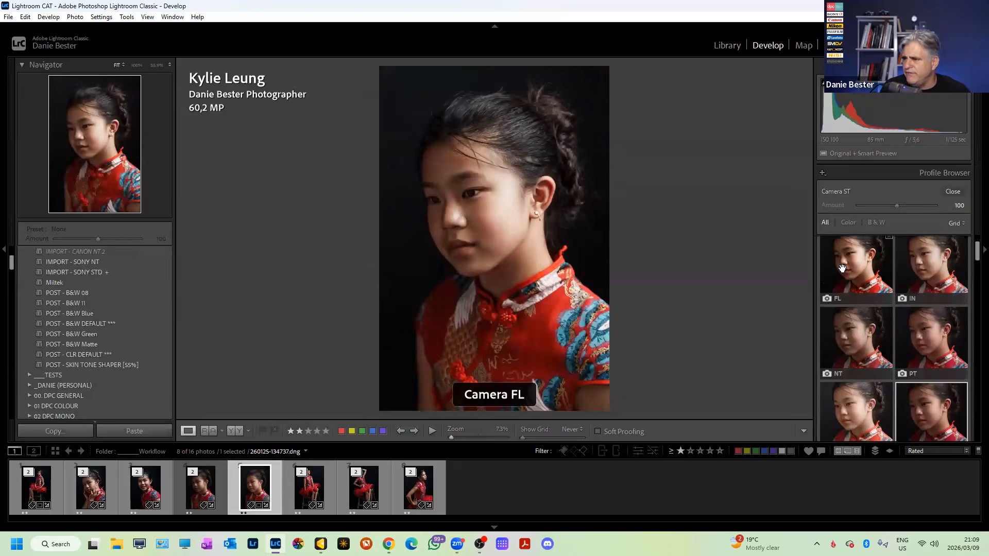
Collapse the Camera Matching and ON1 Landscape LUTs groups, then apply B&W 02 to the fourth portrait.
left_click(826, 285)
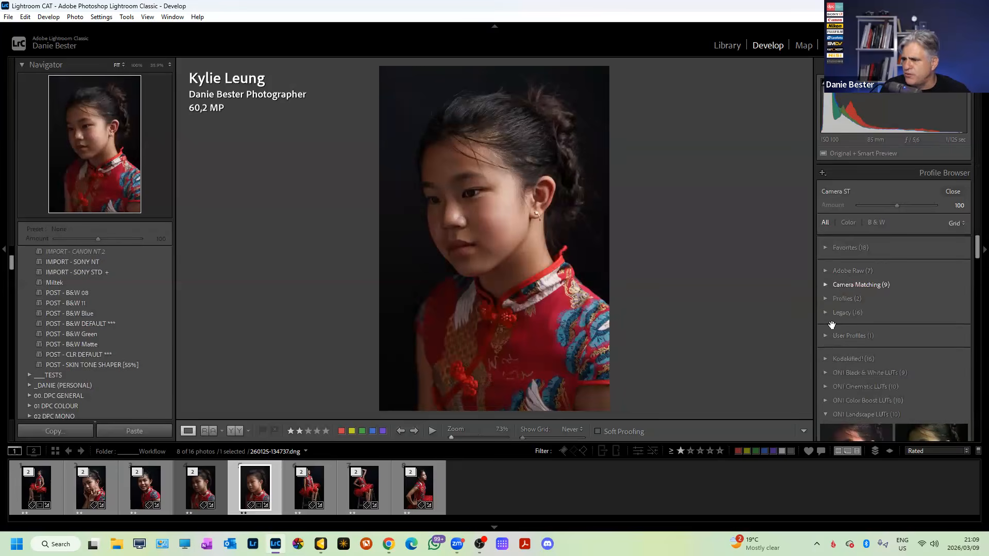
scroll(829, 370, "down", 3)
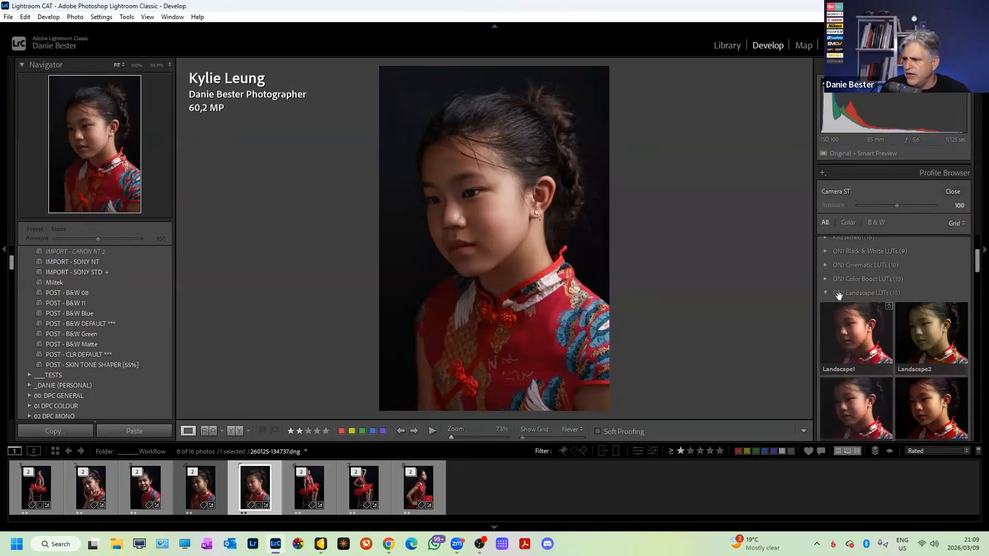
left_click(825, 292)
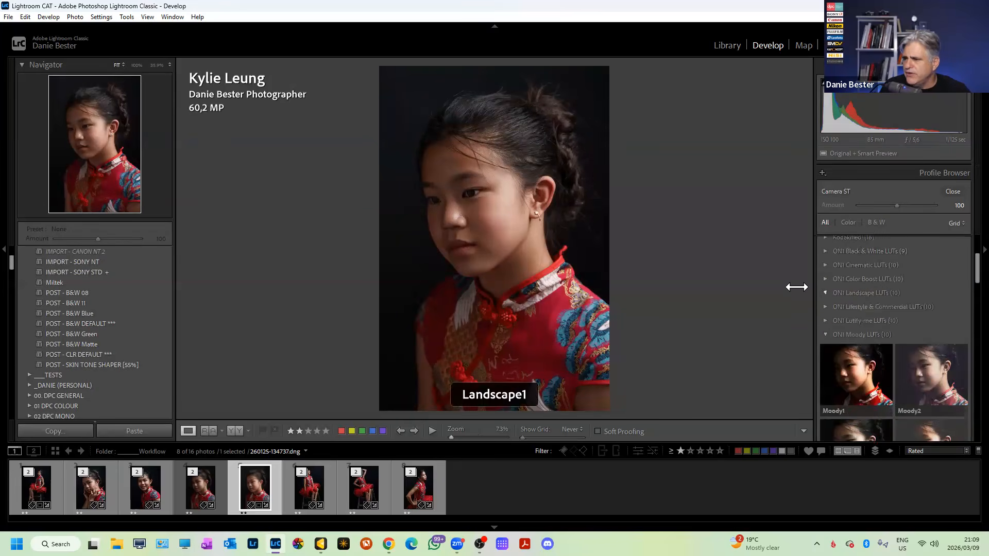
left_click(198, 492)
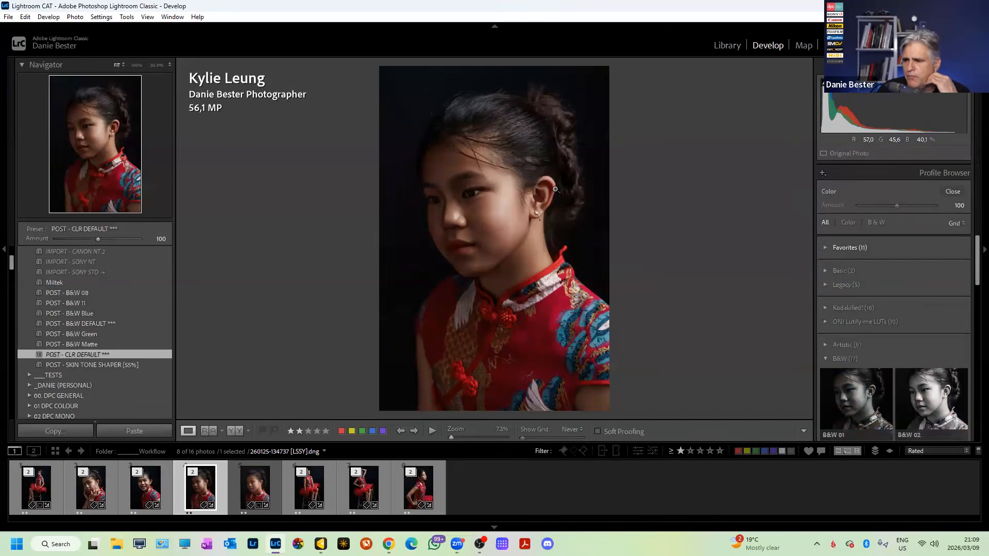
left_click(943, 400)
left_click(944, 400)
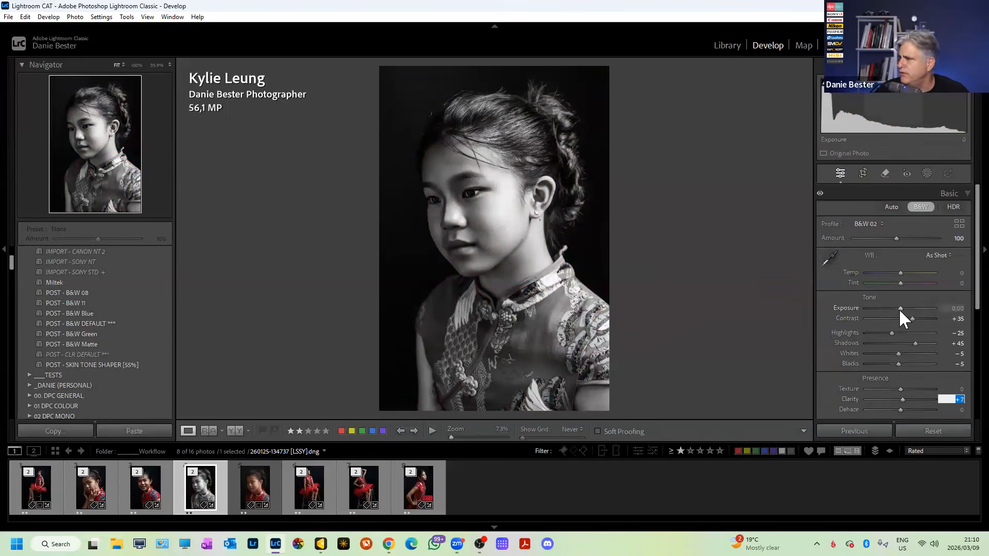
Lower the black-and-white portrait's exposure to -0,34, then select the first red-dress photo.
left_click_drag(899, 308, 898, 308)
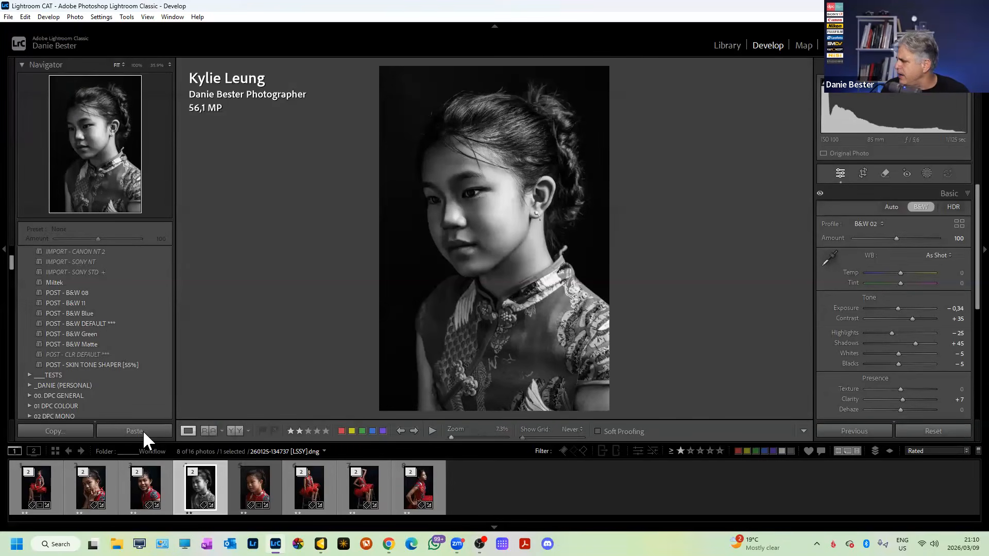
left_click(48, 483)
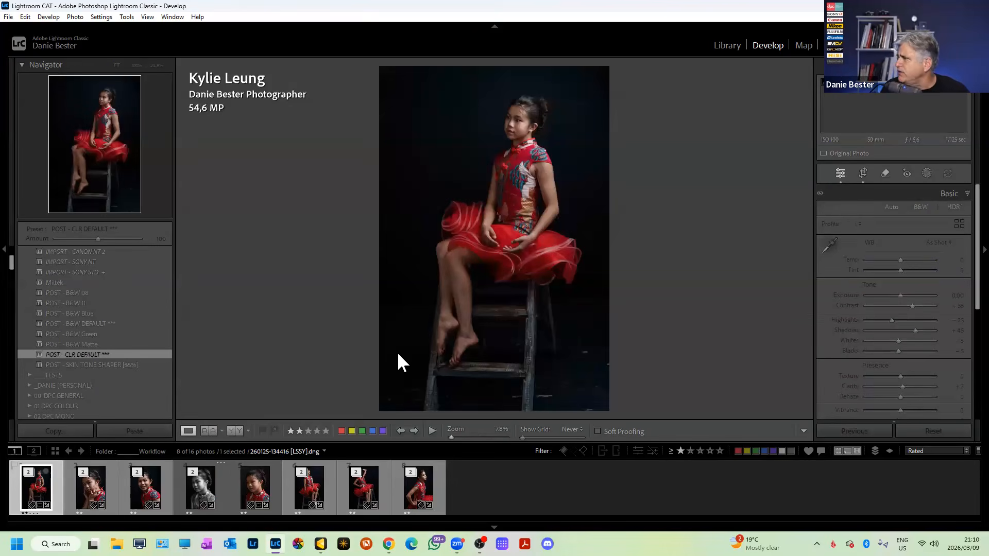
Try a radial gradient mask with reduced exposure on the seated portrait, then discard it.
key("shift+w")
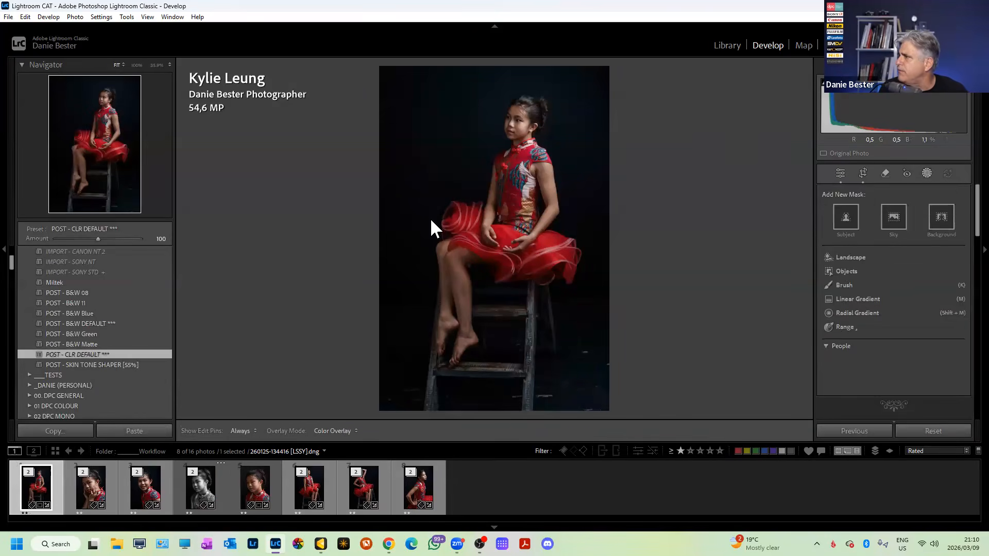
key("shift+m")
left_click_drag(438, 190, 623, 246)
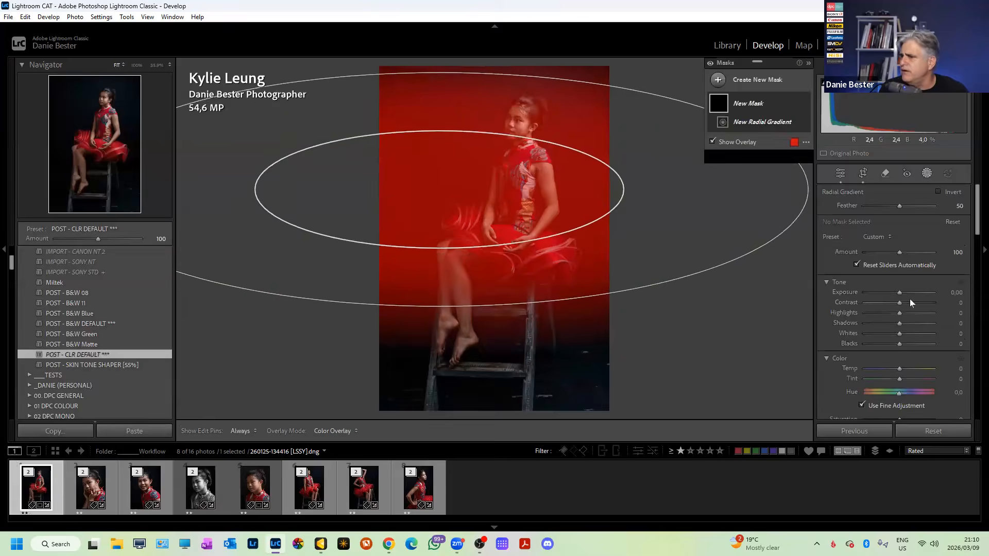
left_click_drag(907, 299, 901, 299)
left_click_drag(400, 211, 650, 284)
key("Escape")
key("Escape")
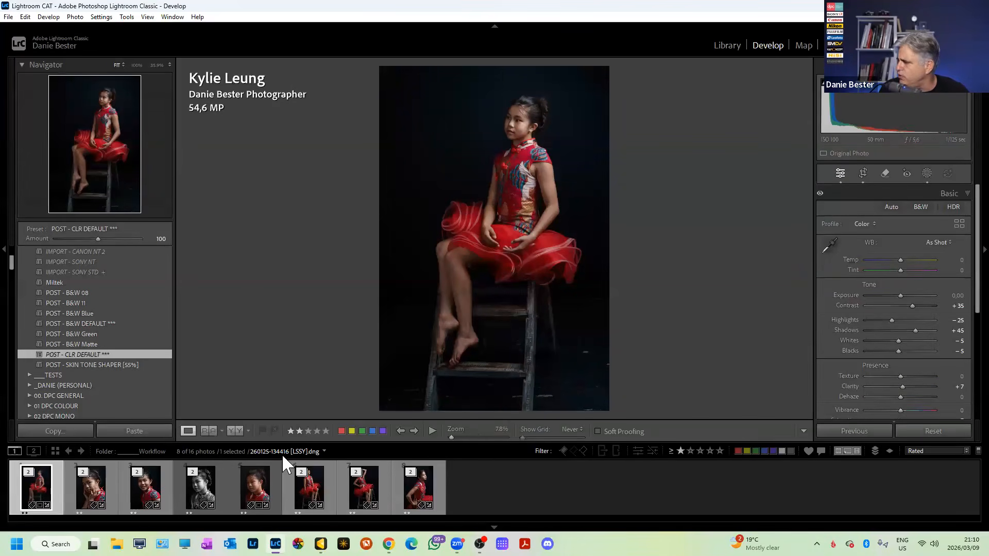
Make a virtual copy of the last portrait and apply the POST - B&W DEFAULT *** preset.
left_click(411, 493)
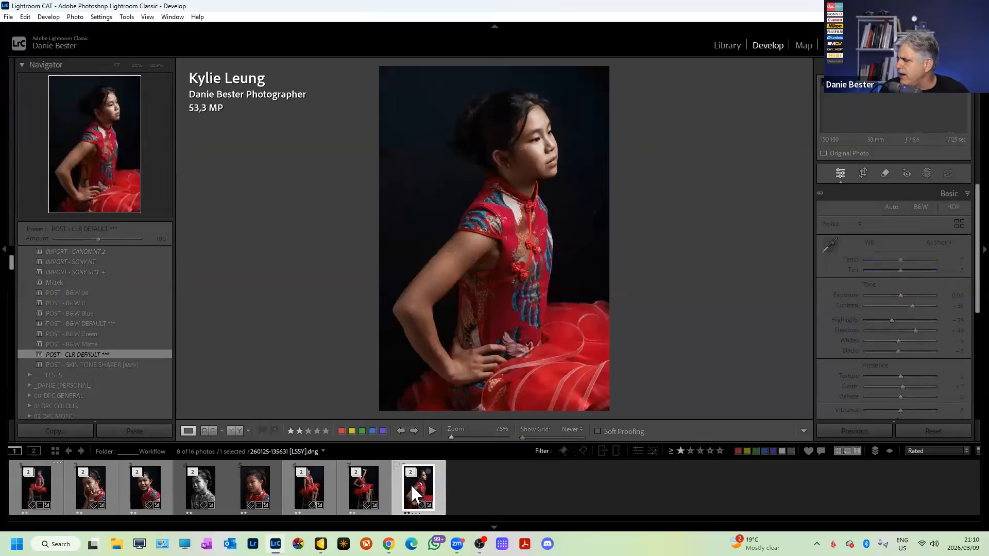
right_click(411, 486)
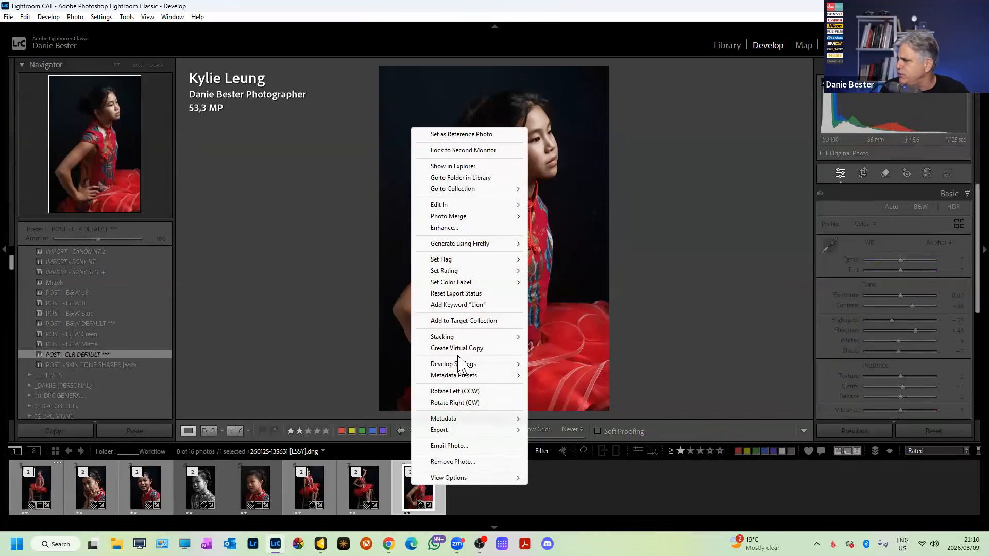
left_click(462, 348)
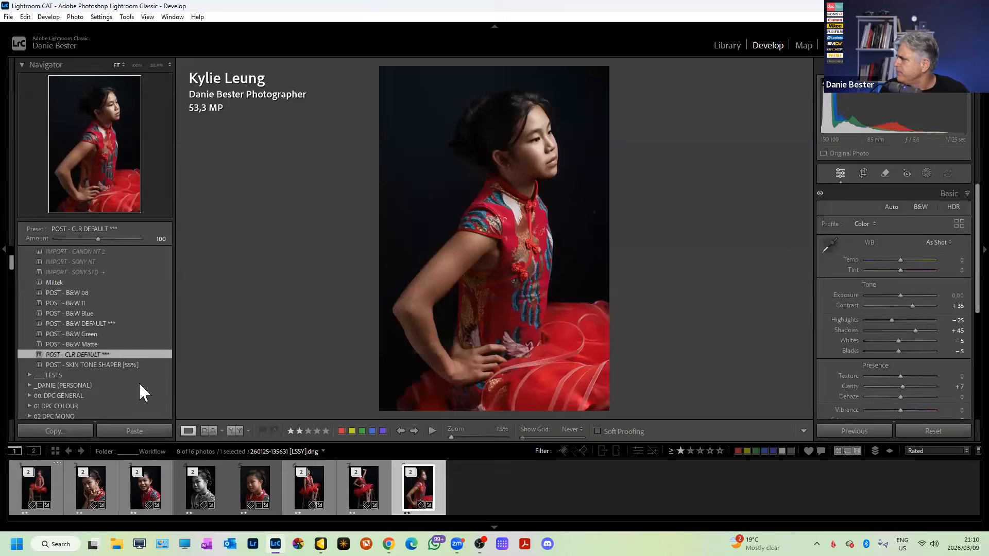
left_click(97, 322)
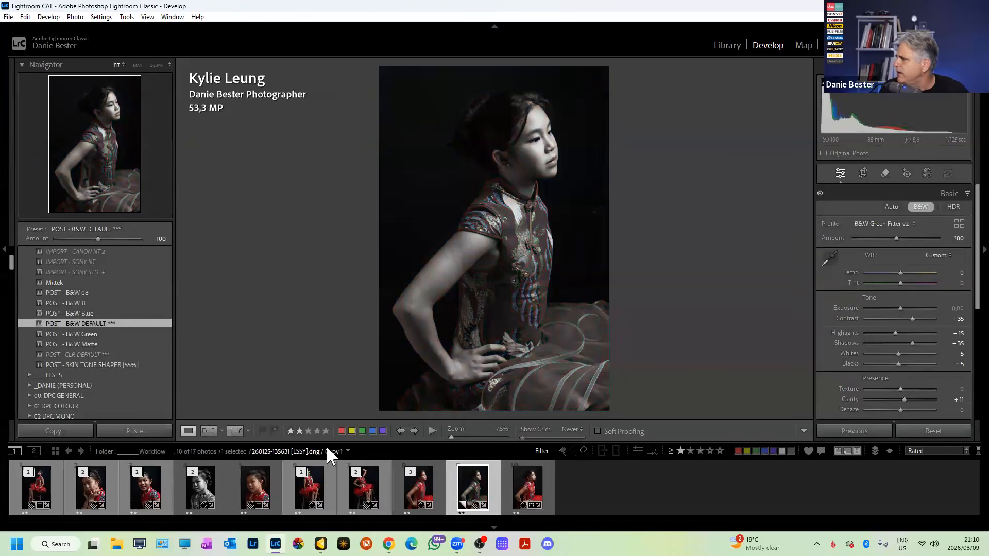
Remove the black-and-white copy from the stack and select it with the colour original.
left_click(474, 485)
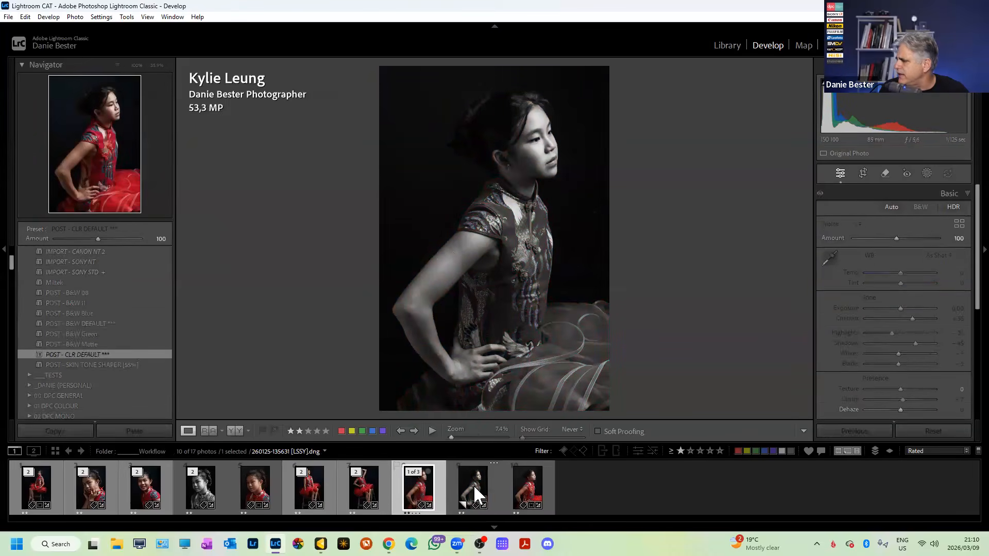
right_click(474, 485)
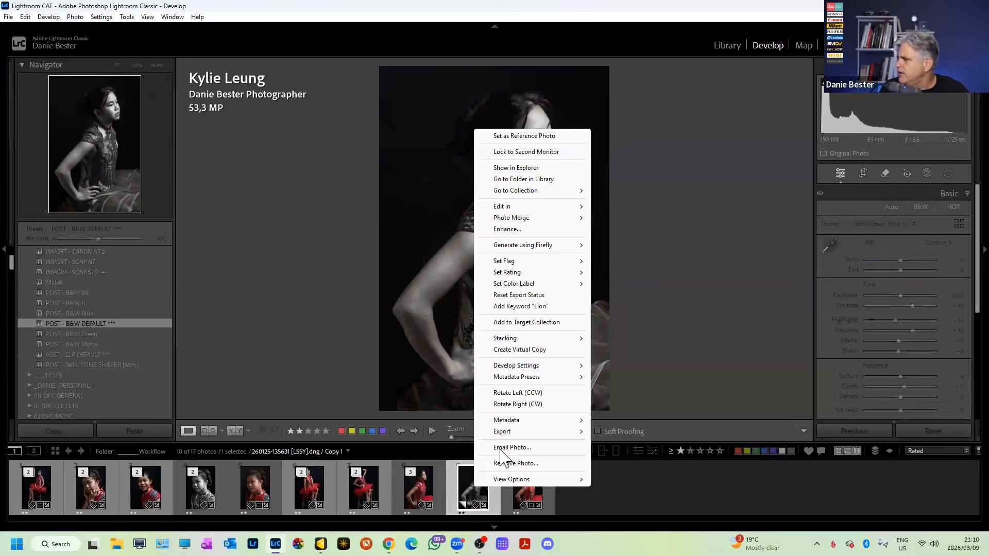
mouse_move(541, 340)
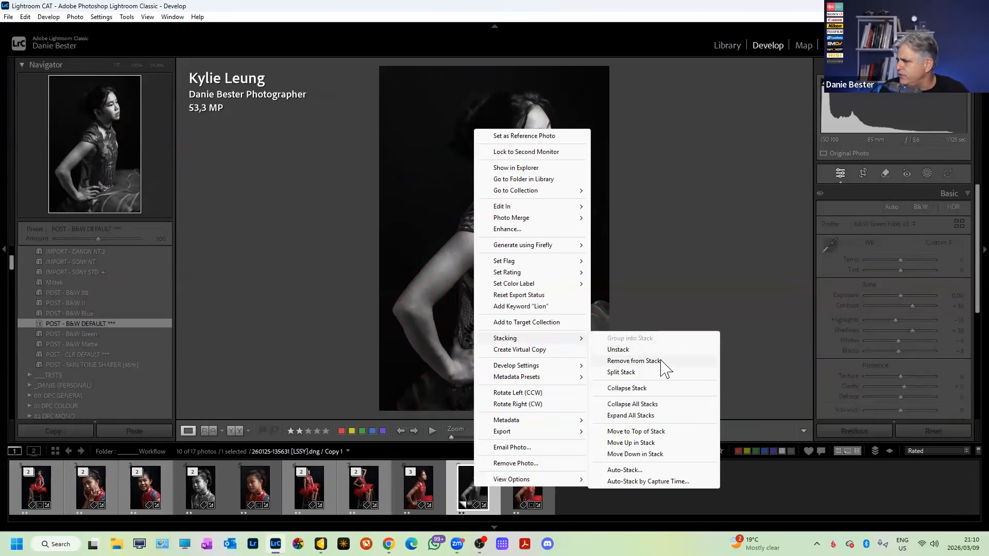
left_click(661, 361)
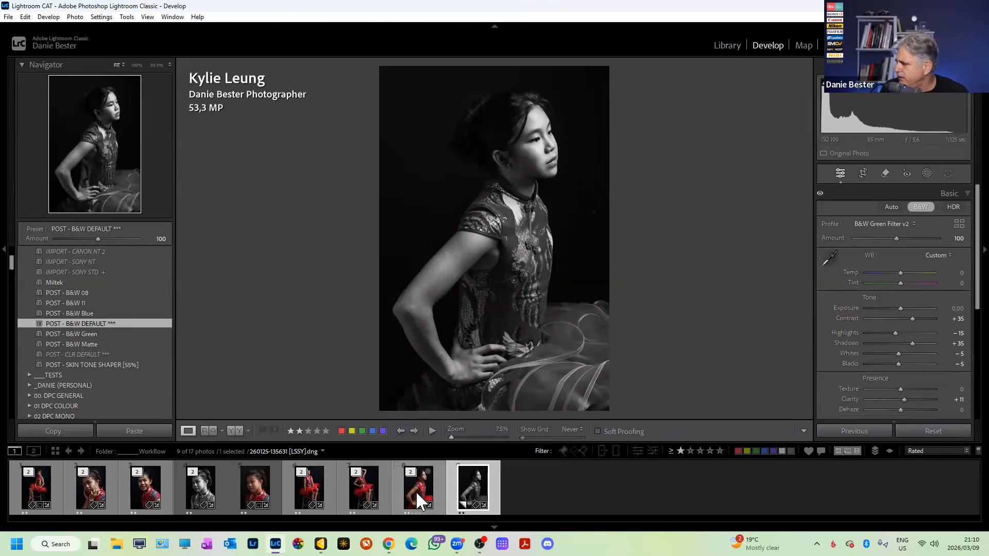
left_click(419, 490, "ctrl")
Compare colour and B&W versions in Survey view, then open the stool portrait in Loupe.
key("n")
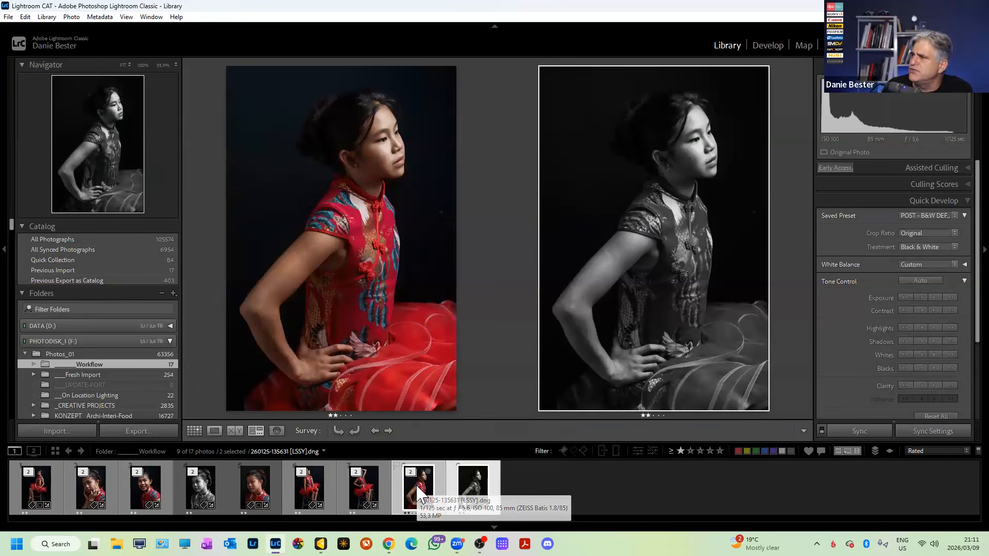
key("shift+Tab")
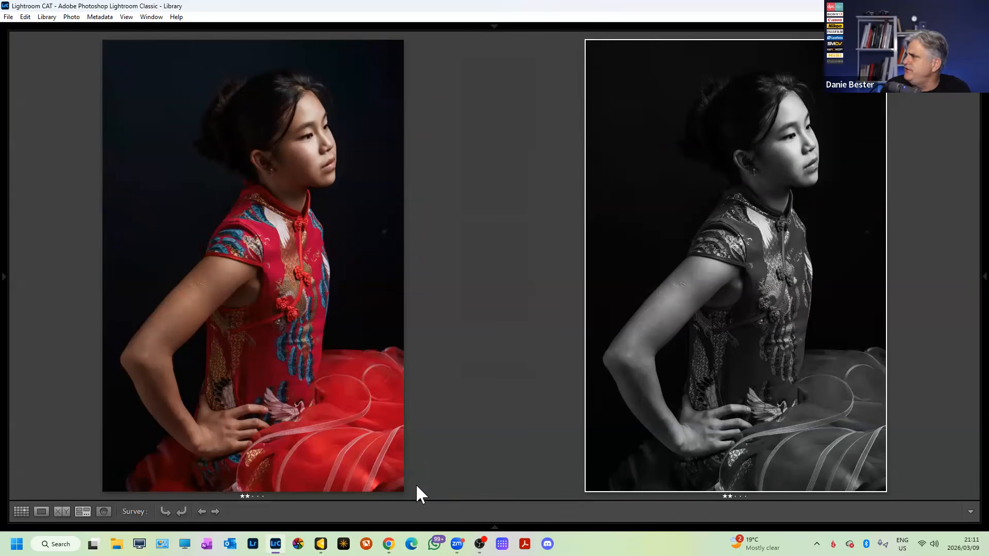
key("g")
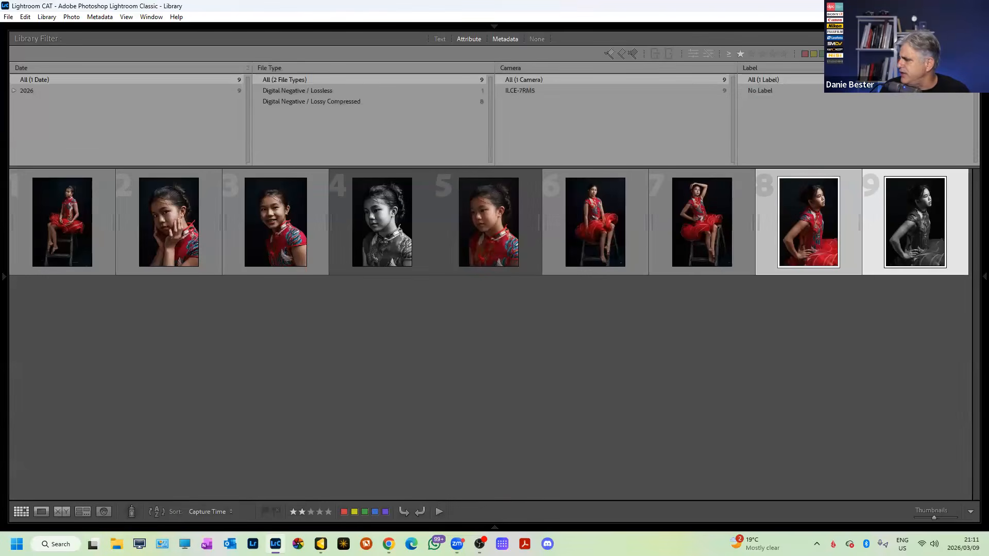
key("F6")
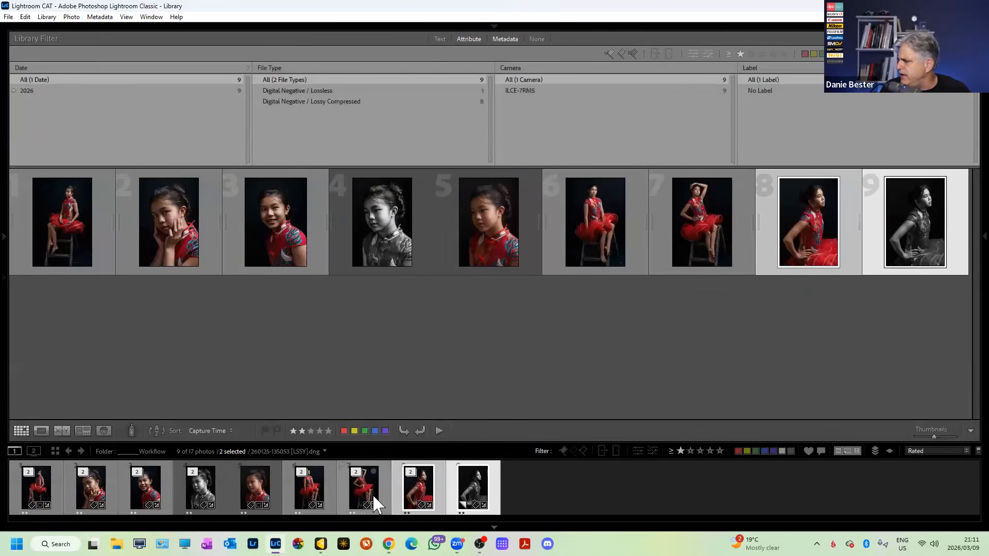
double_click(365, 489)
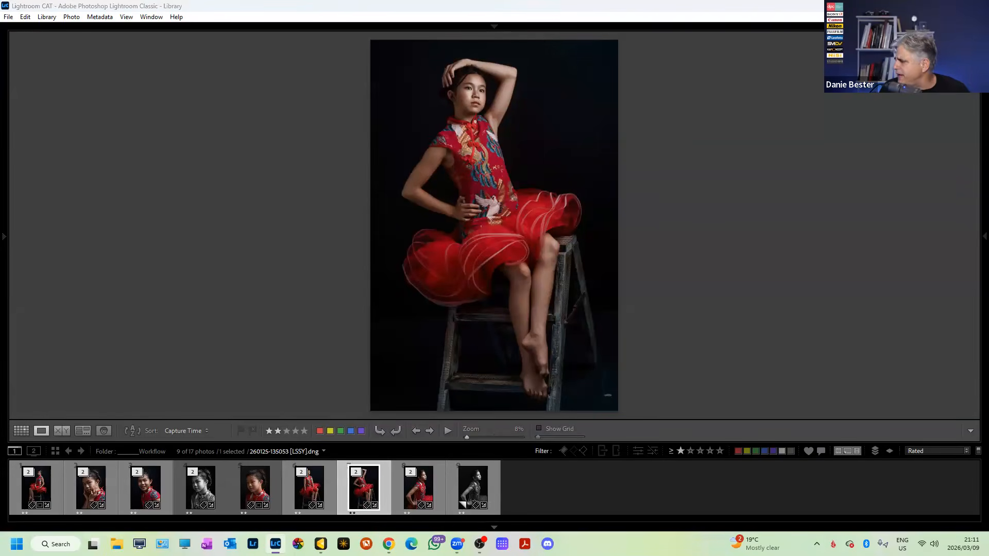
left_click(275, 544)
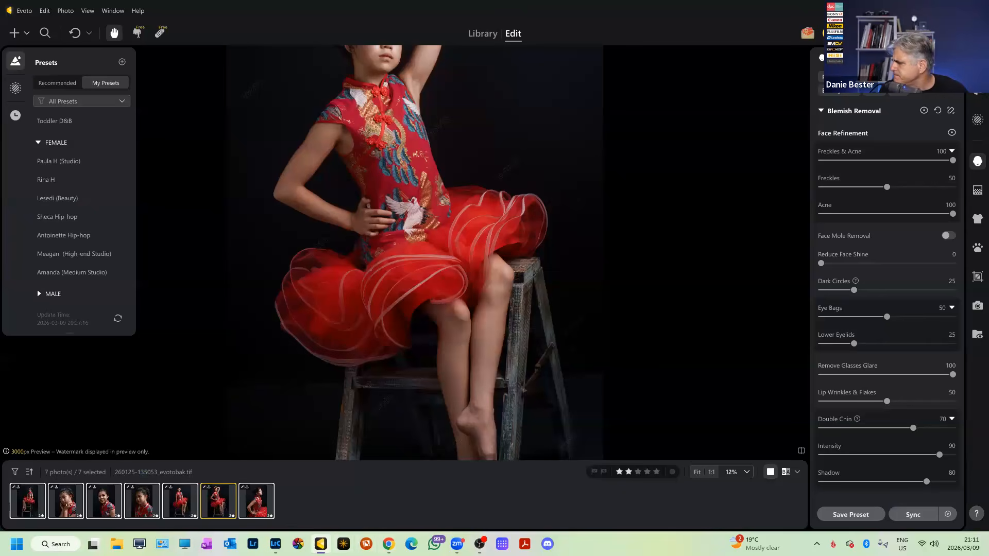
left_click(117, 544)
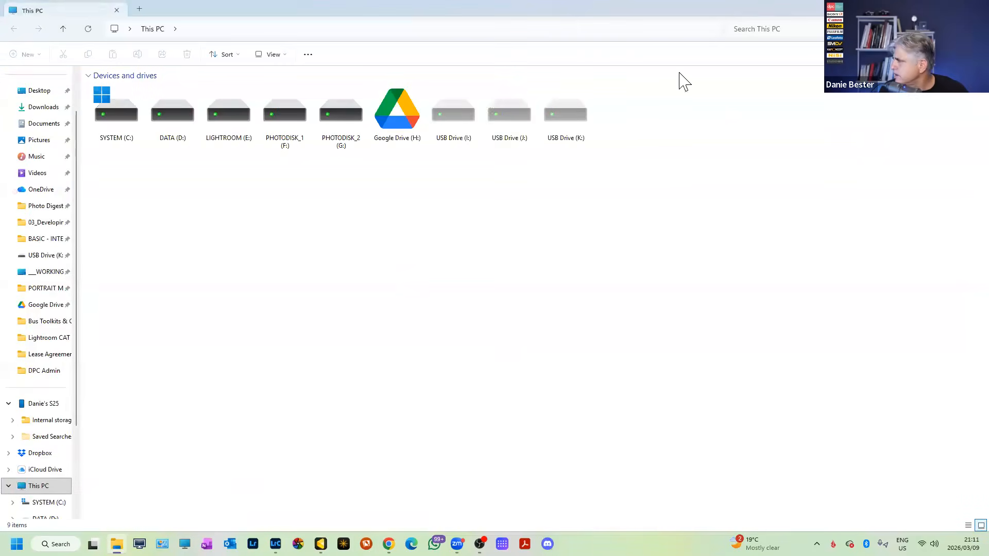
left_click(117, 544)
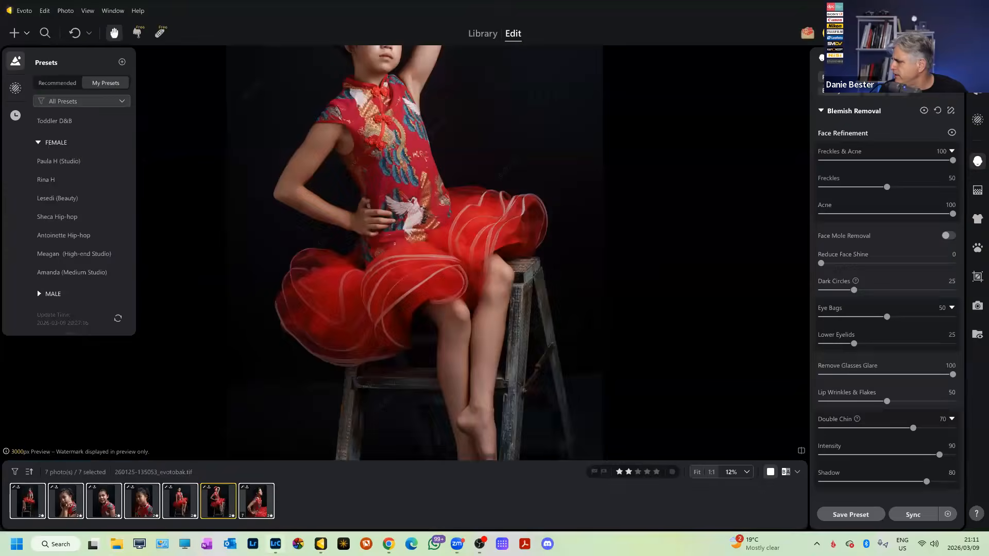
key("alt+Tab")
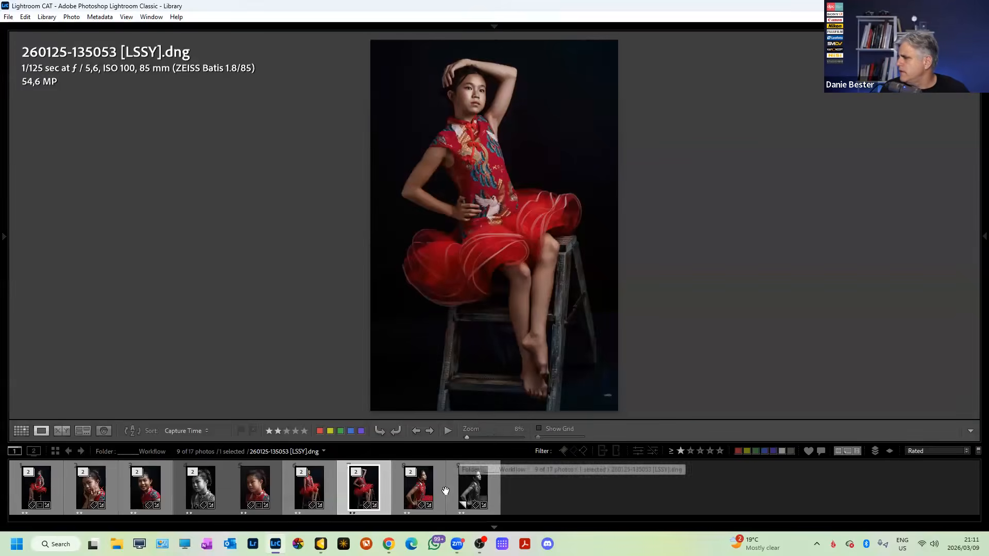
right_click(400, 489)
left_click(452, 171)
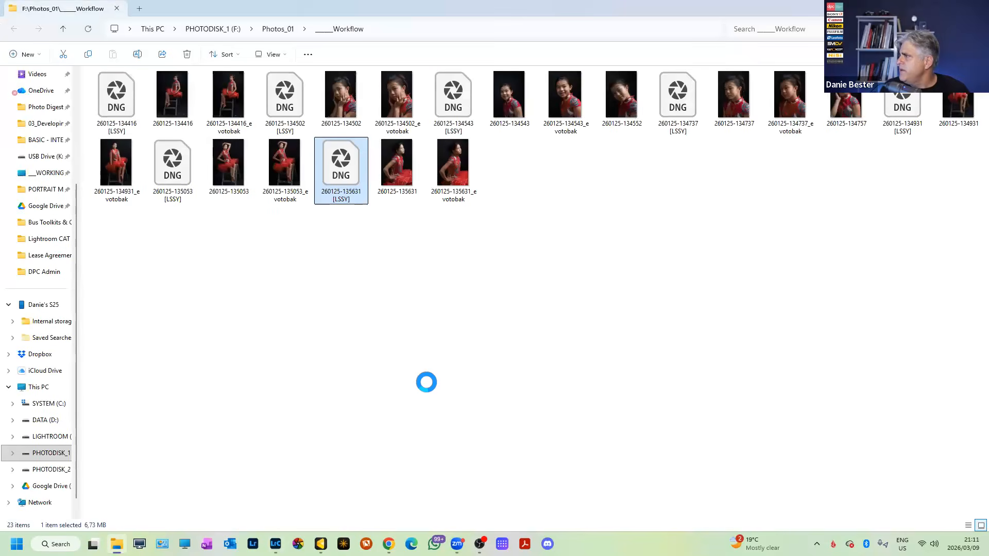
left_click(446, 177)
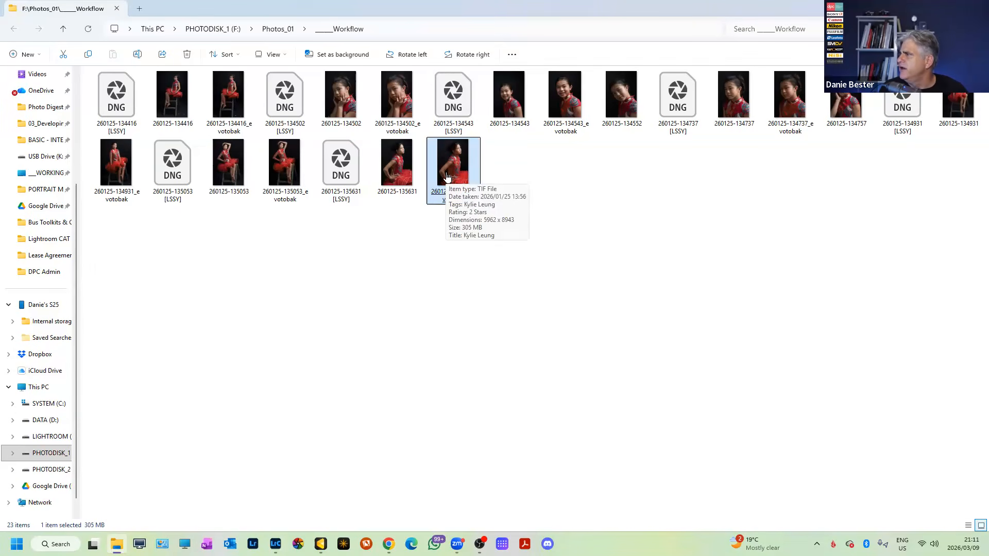
left_click(298, 188)
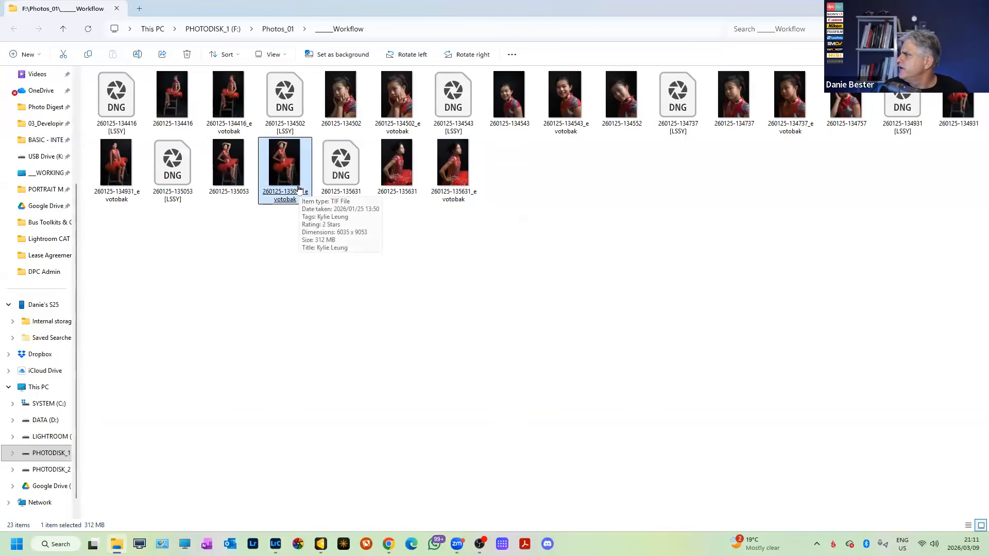
left_click(106, 204)
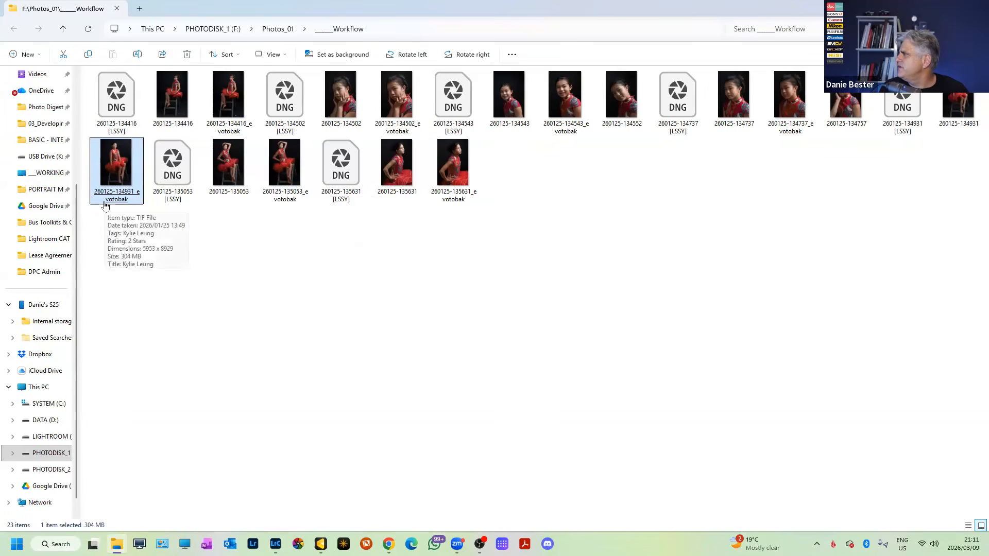
left_click(947, 128)
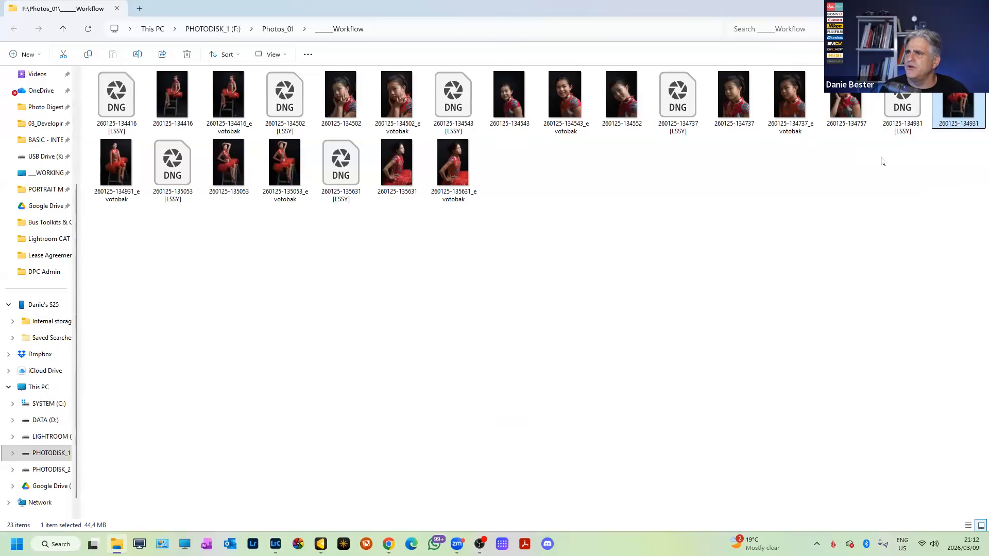
left_click(842, 122)
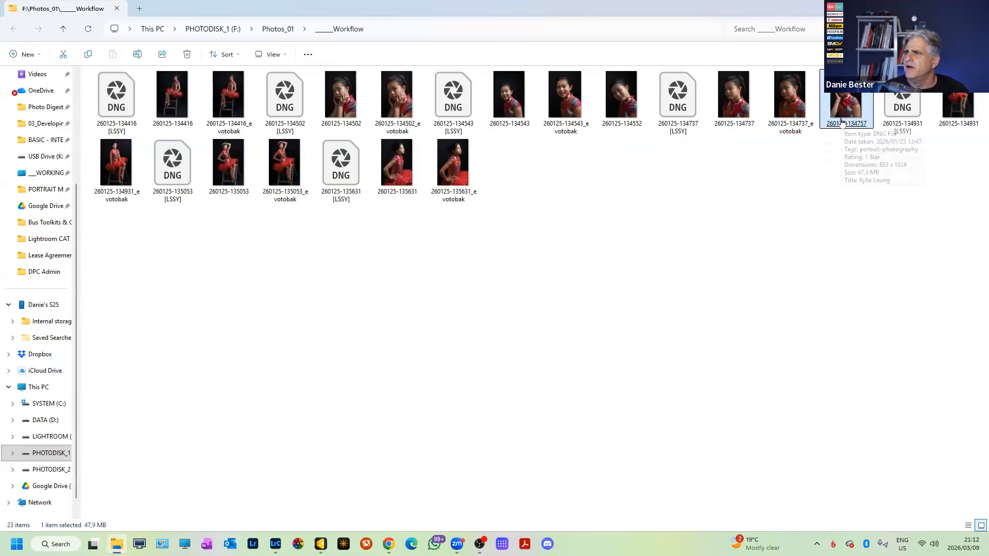
left_click(799, 116)
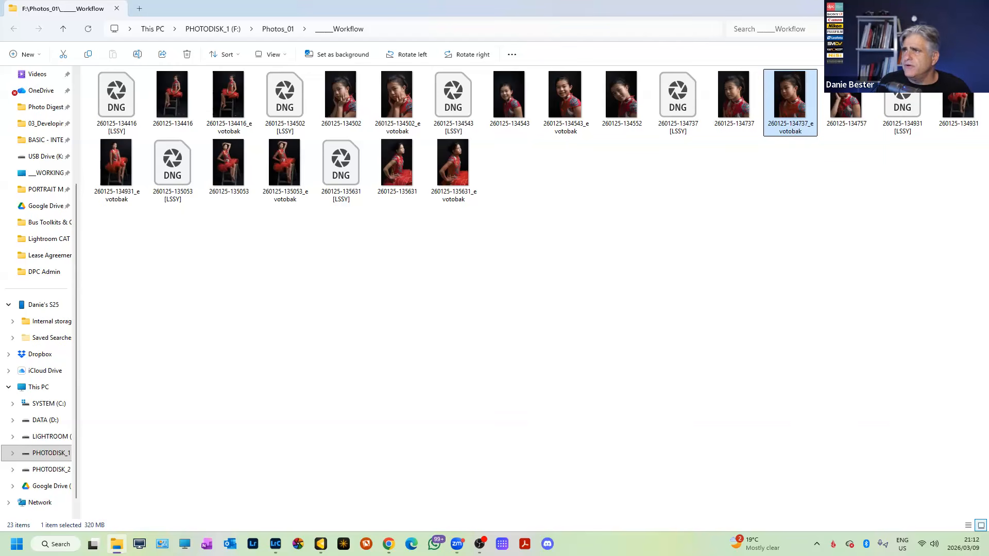
left_click(929, 9)
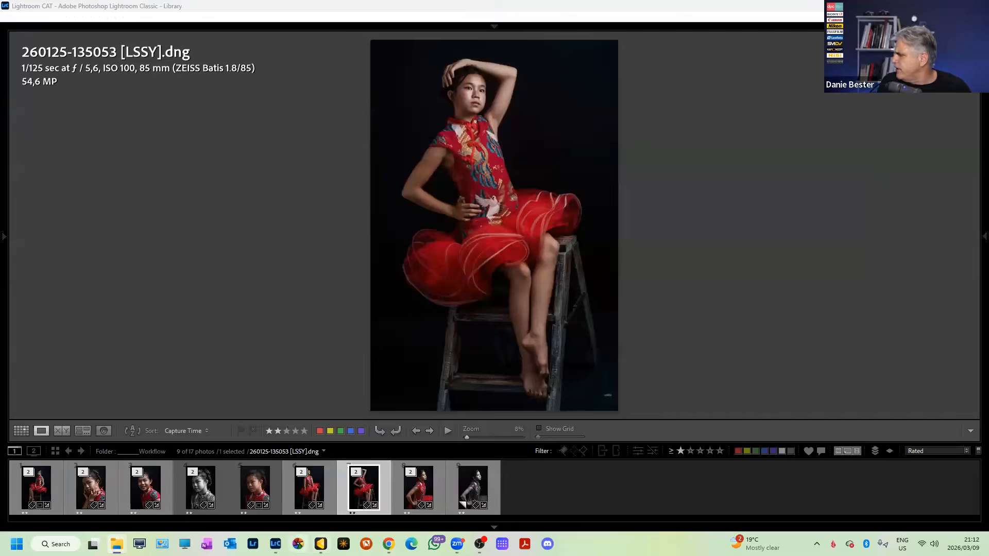
Batch-delete the Kylie L project's 7 backup TIFFs from disk in Evoto's Library, then return to Lightroom.
left_click(320, 543)
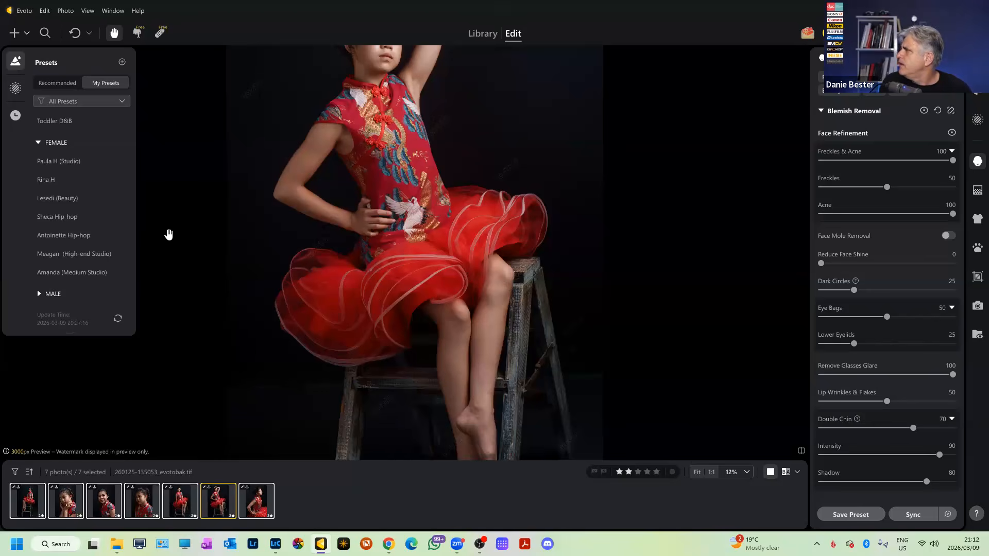
left_click(479, 40)
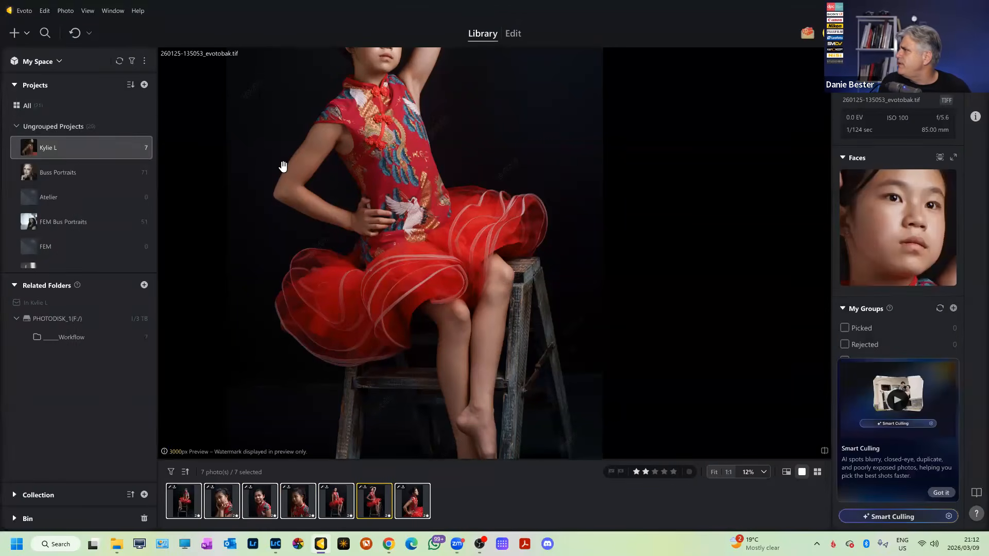
right_click(191, 496)
left_click(241, 488)
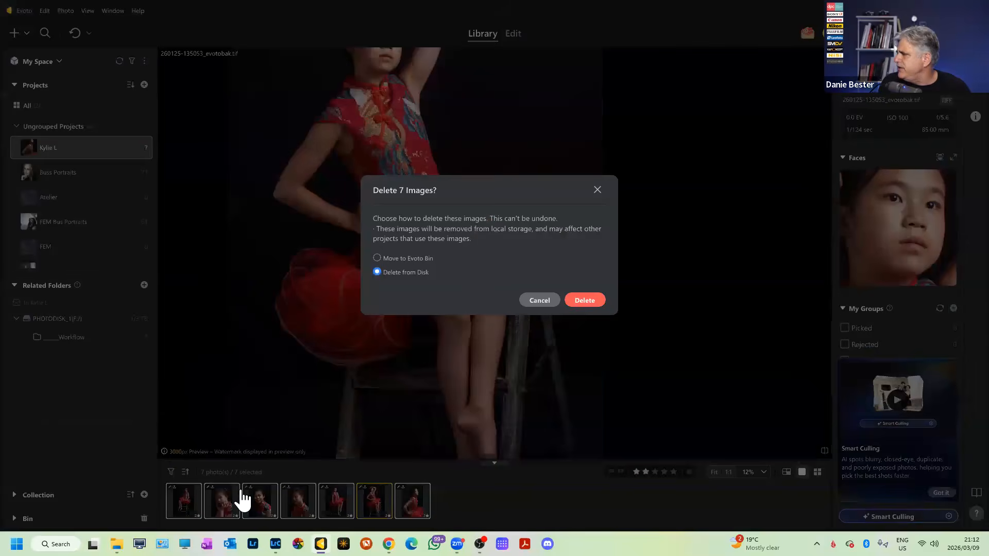
left_click(599, 302)
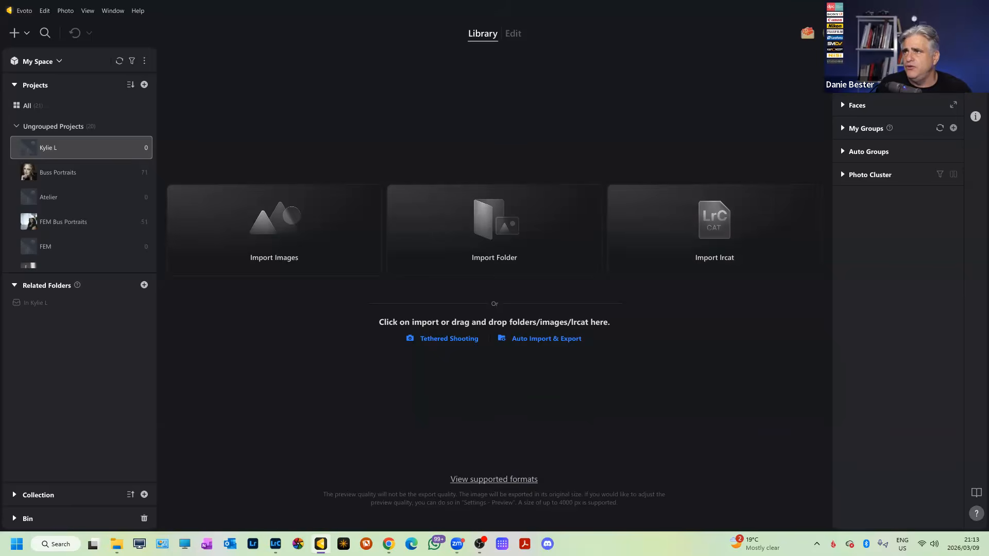
key("alt+Tab")
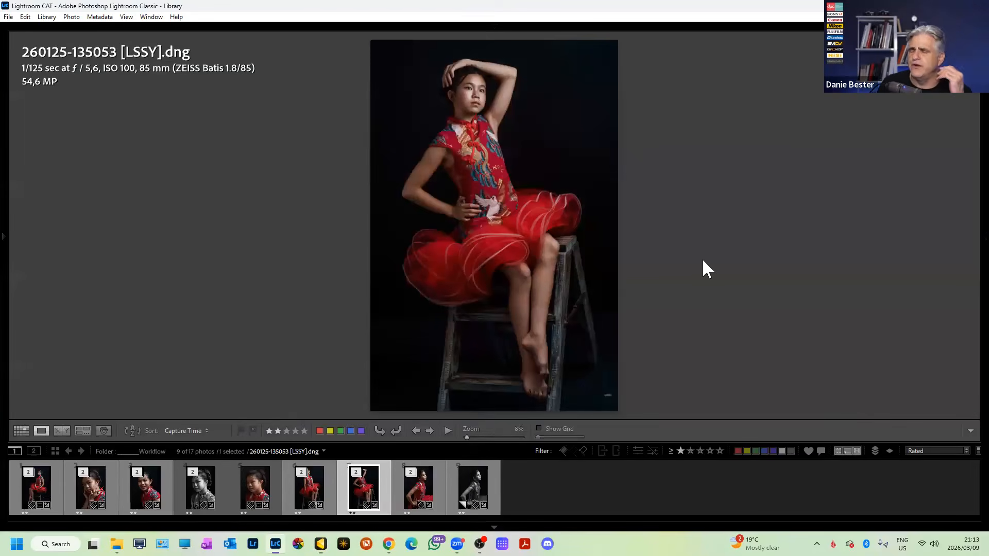
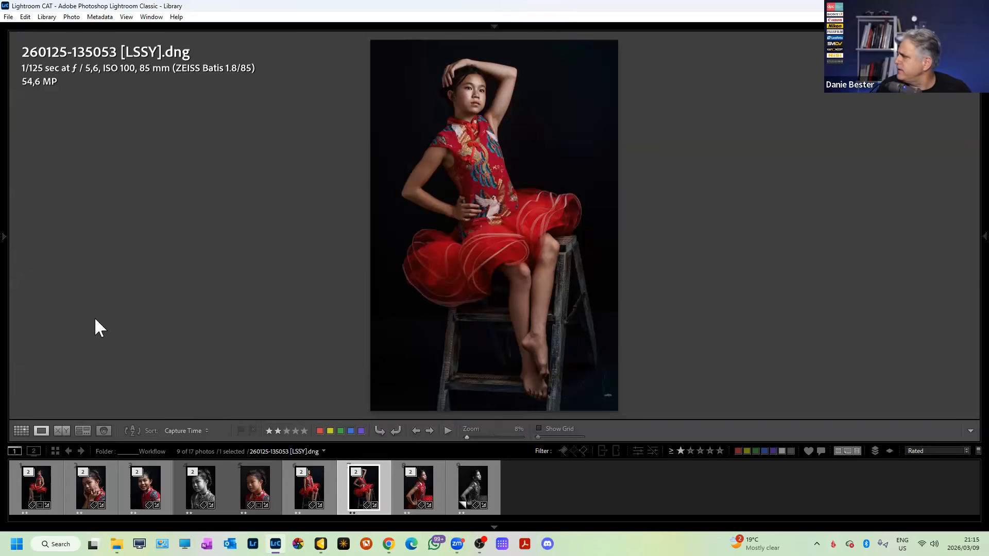
Select the five red-dress portraits, photos 4–8, and compare them in Survey view.
left_click(6, 252)
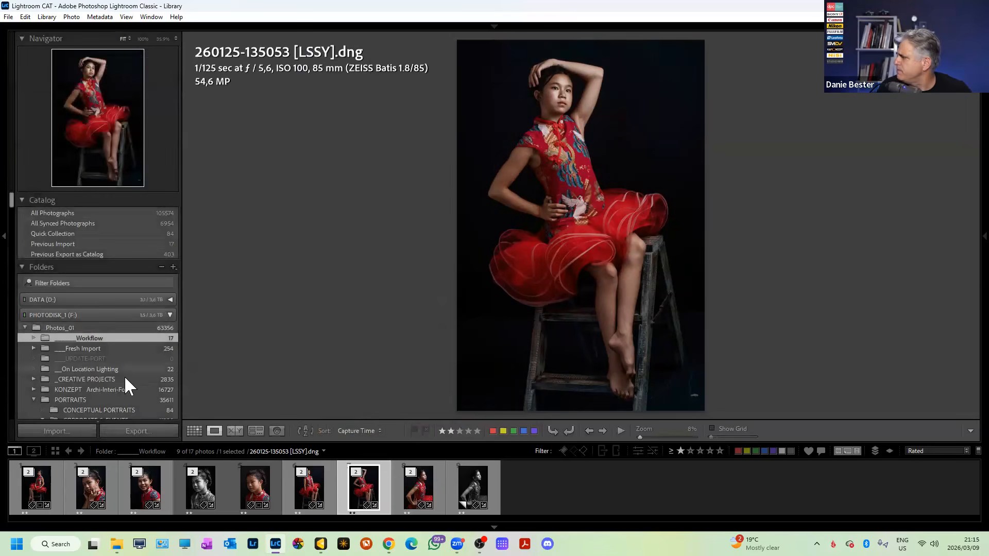
scroll(126, 378, "down", 15)
scroll(123, 378, "up", 10)
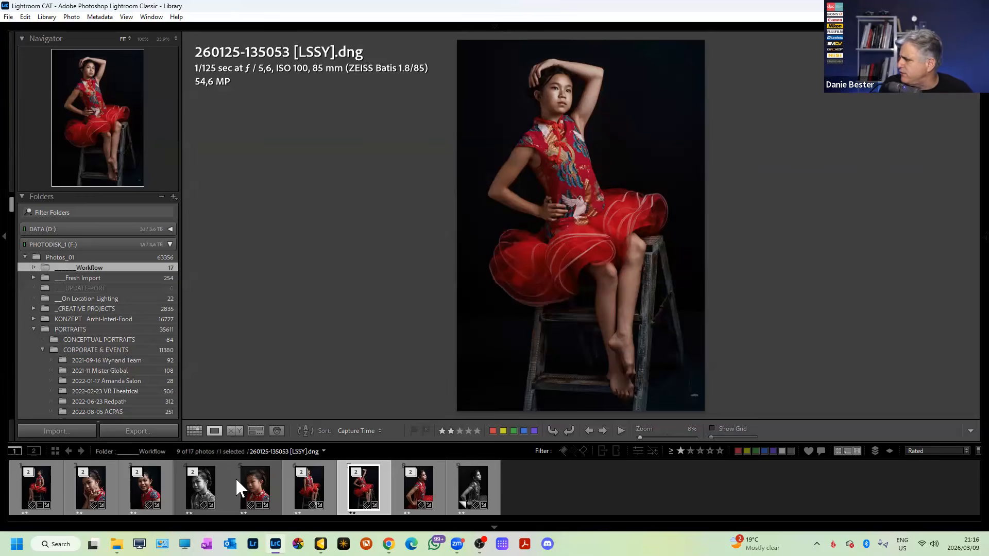
left_click(215, 487)
left_click(412, 490, "shift")
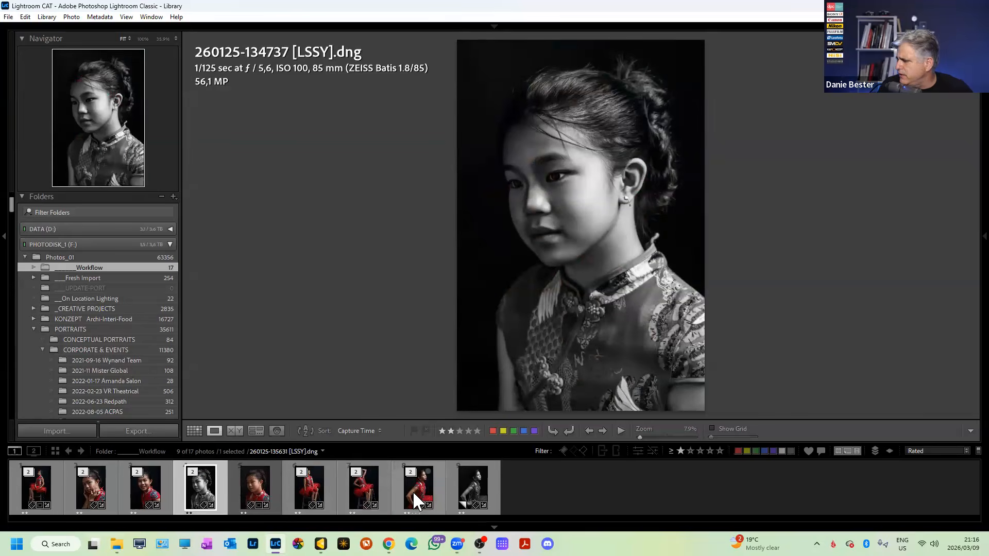
key("n")
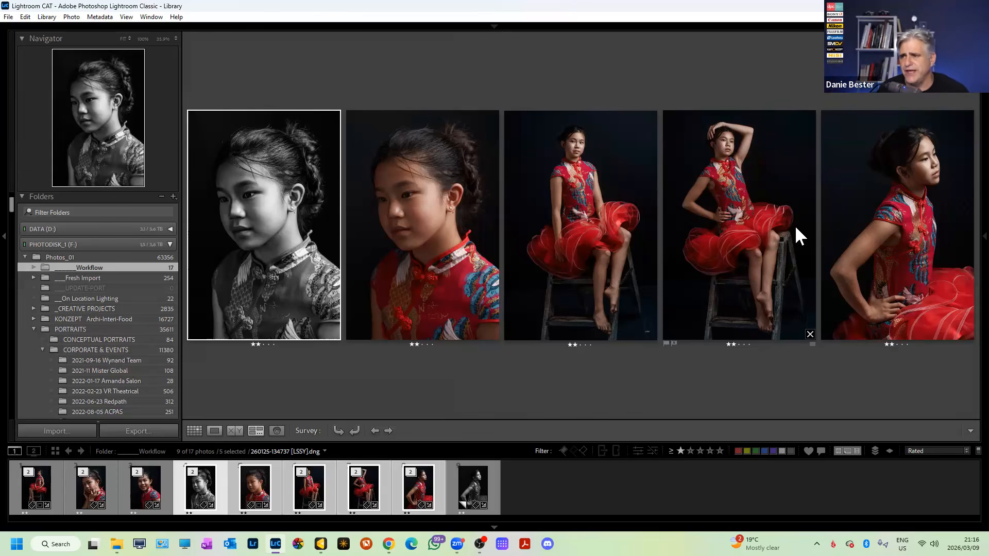
left_click(404, 216)
key("x")
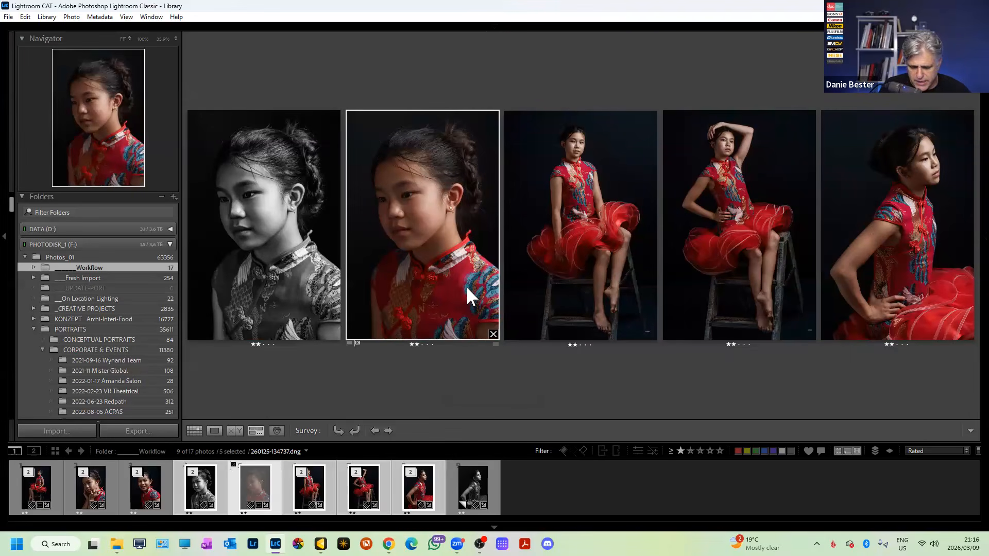
key("u")
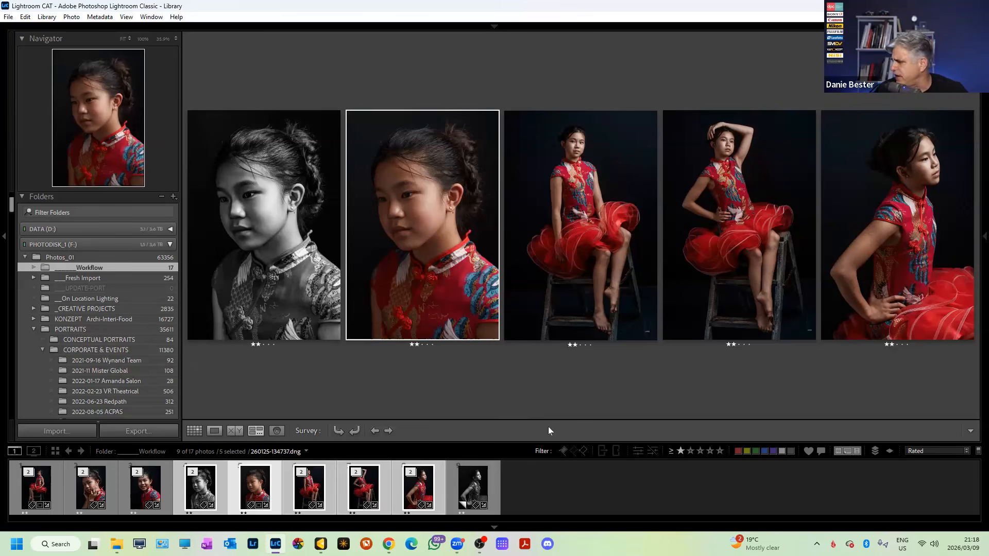
In Evoto, browse the projects and open the one with eight missing images.
left_click(321, 544)
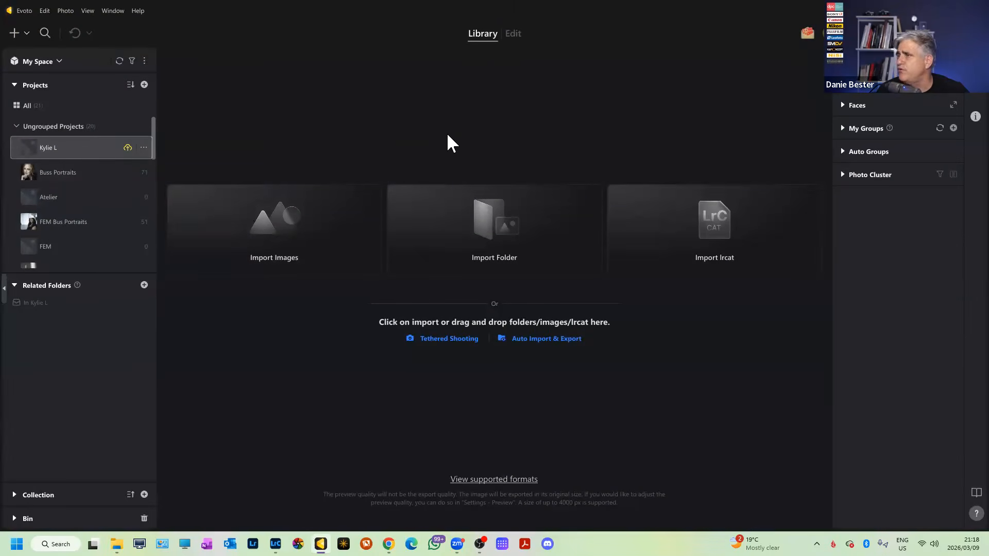
left_click(78, 233)
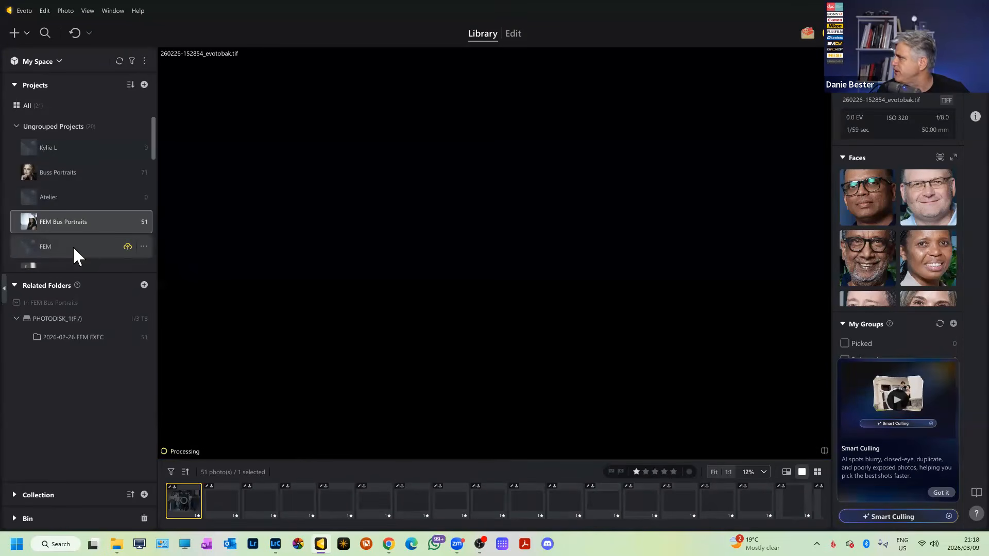
scroll(73, 246, "down", 1)
left_click(67, 228)
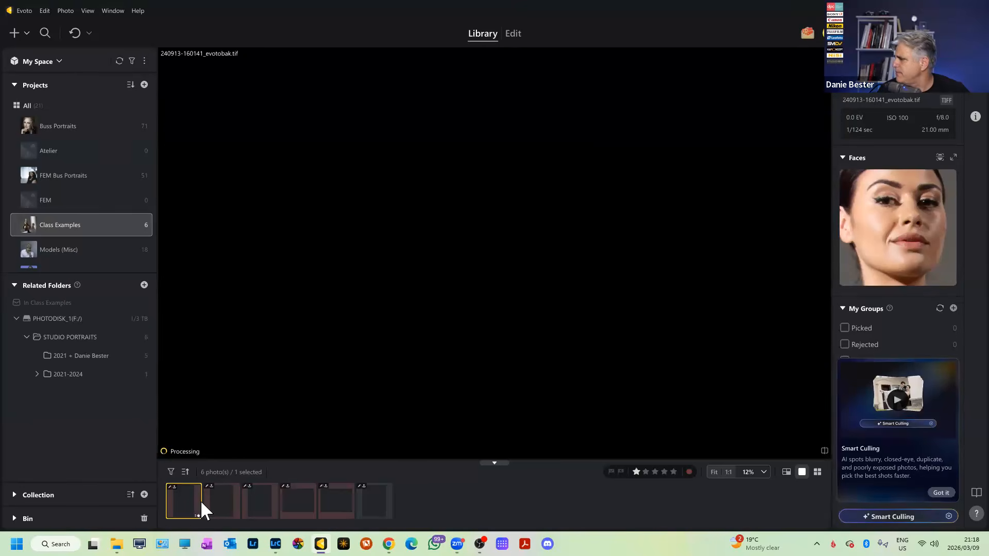
left_click(224, 494)
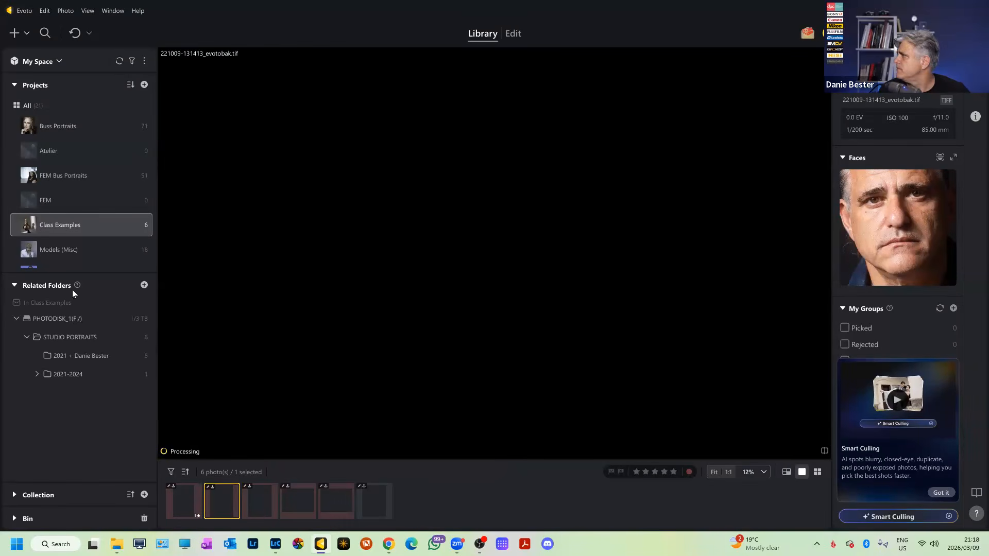
left_click(81, 251)
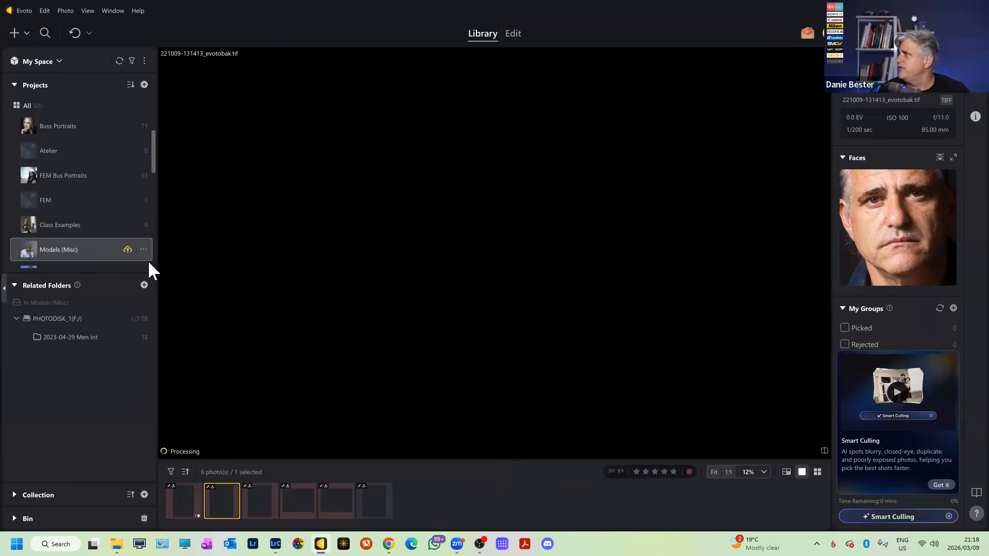
scroll(95, 217, "down", 3)
left_click(98, 232)
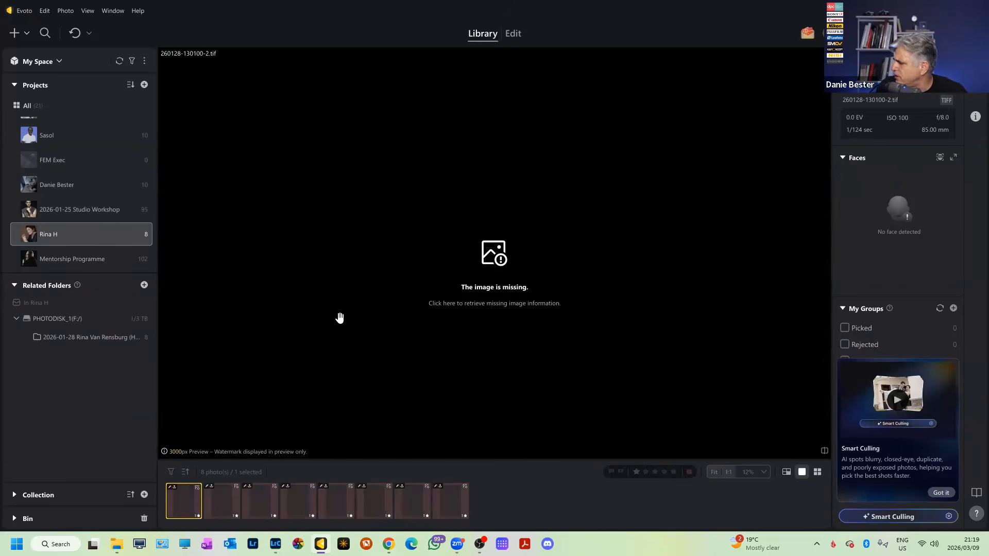
left_click_drag(191, 496, 106, 270)
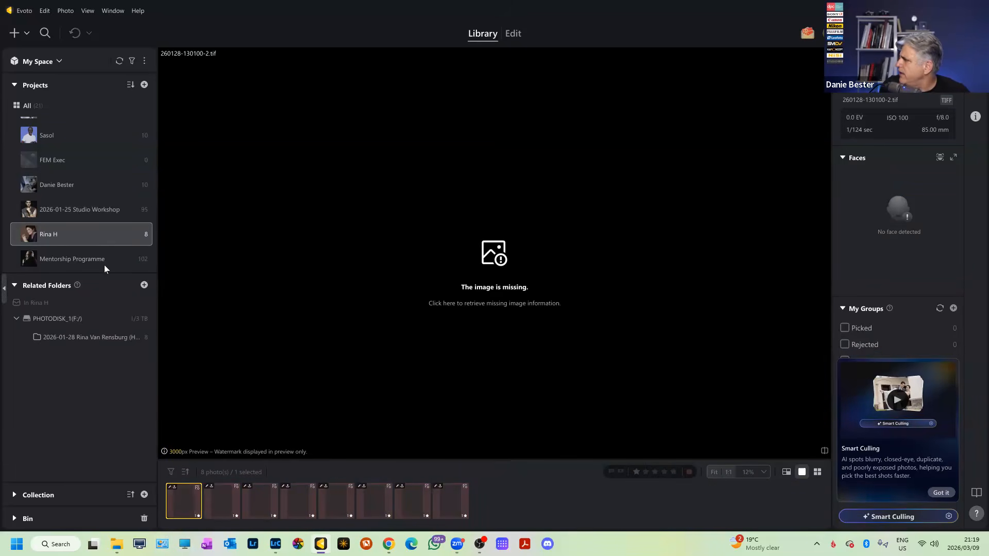
Delete all eight missing images from disk, then minimize Evoto.
key("ctrl+a")
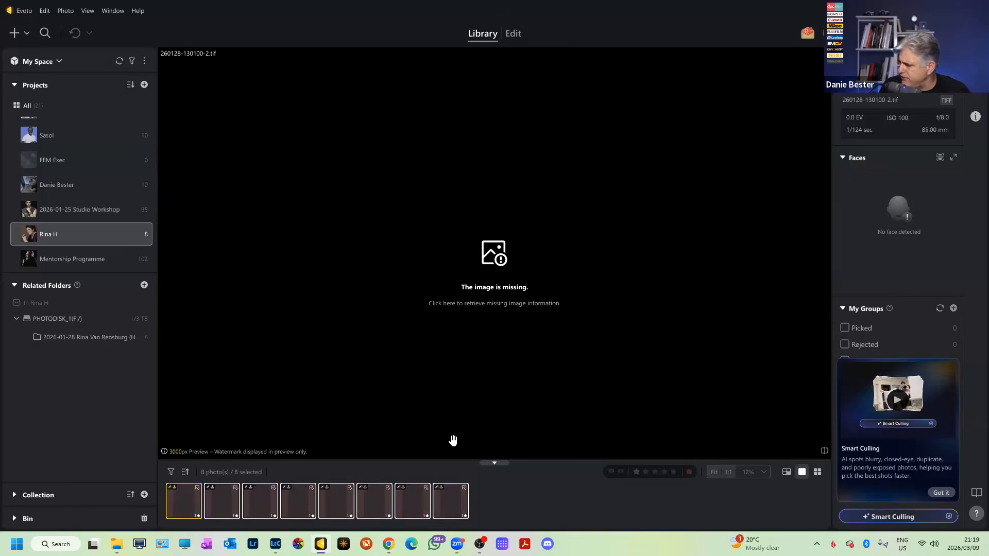
key("g")
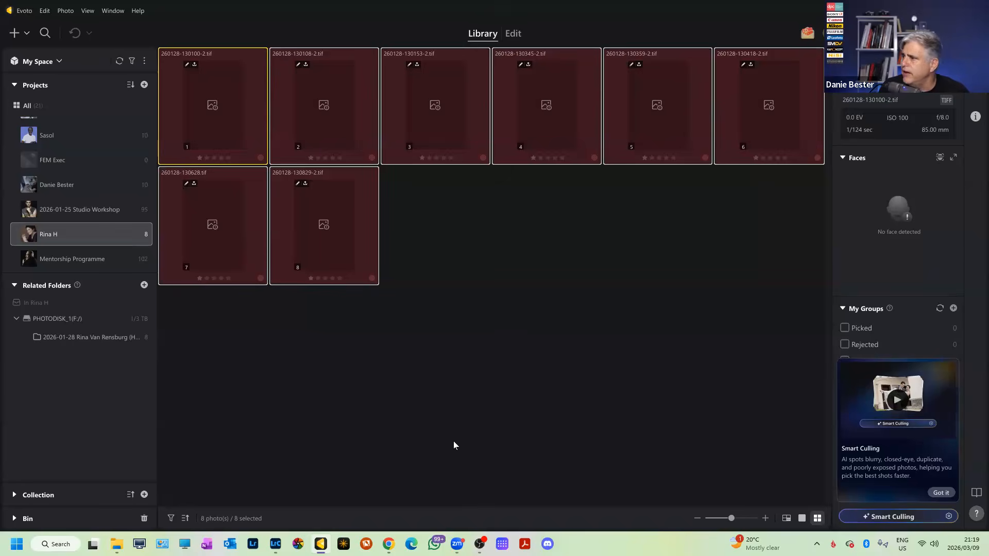
right_click(348, 259)
left_click(424, 373)
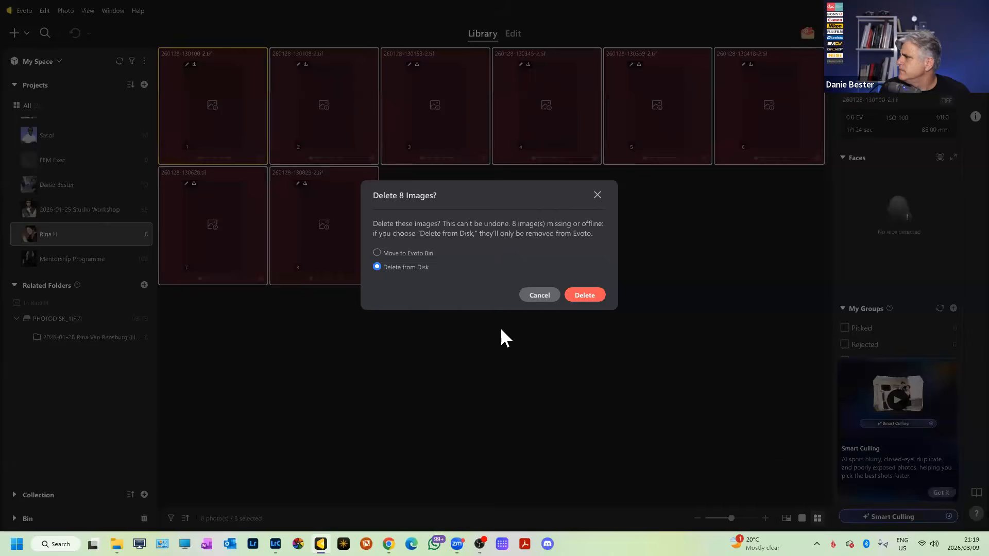
left_click(579, 297)
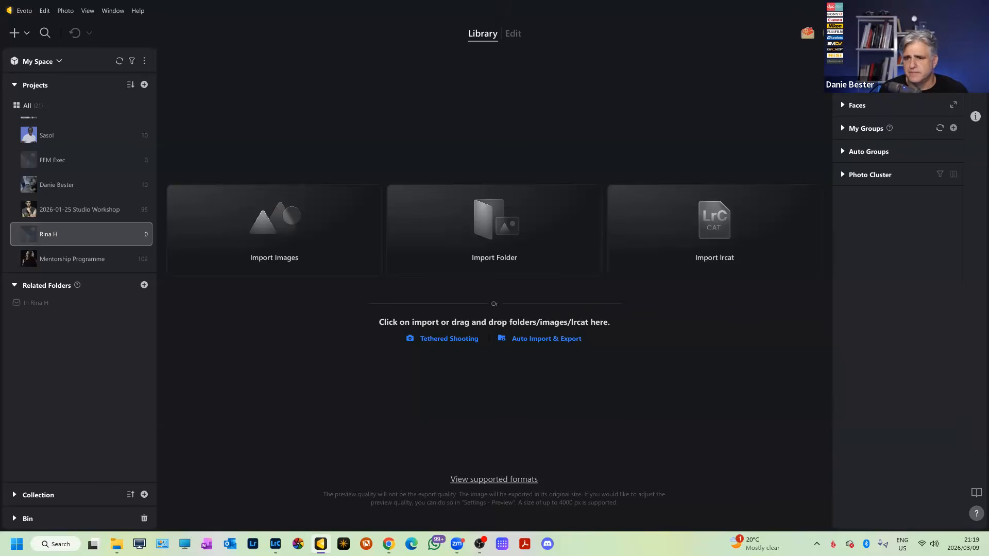
left_click(930, 9)
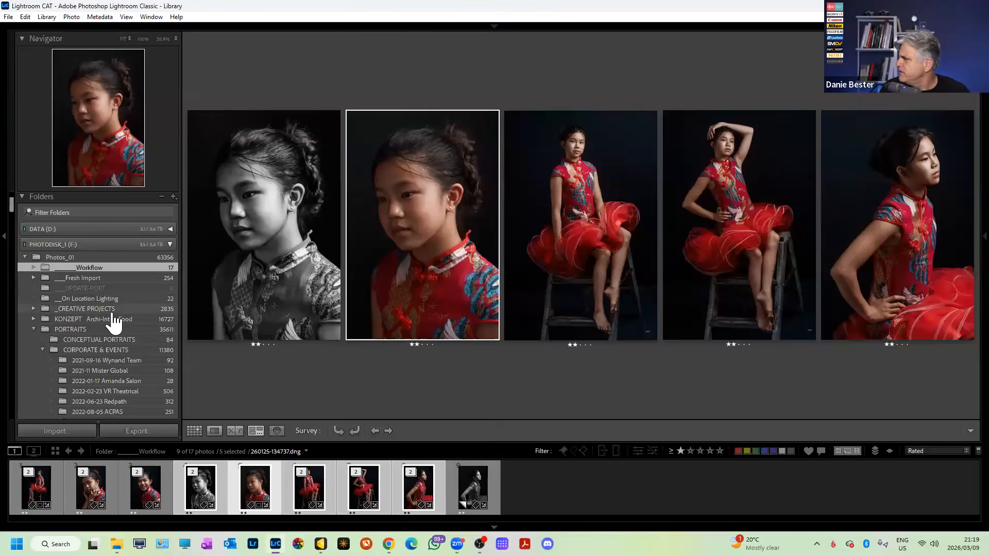
Open POWER.PORTRAITS under Publish Services > SmugMug > PORTFOLIO.
scroll(114, 323, "down", 20)
scroll(115, 323, "down", 10)
left_click(493, 27)
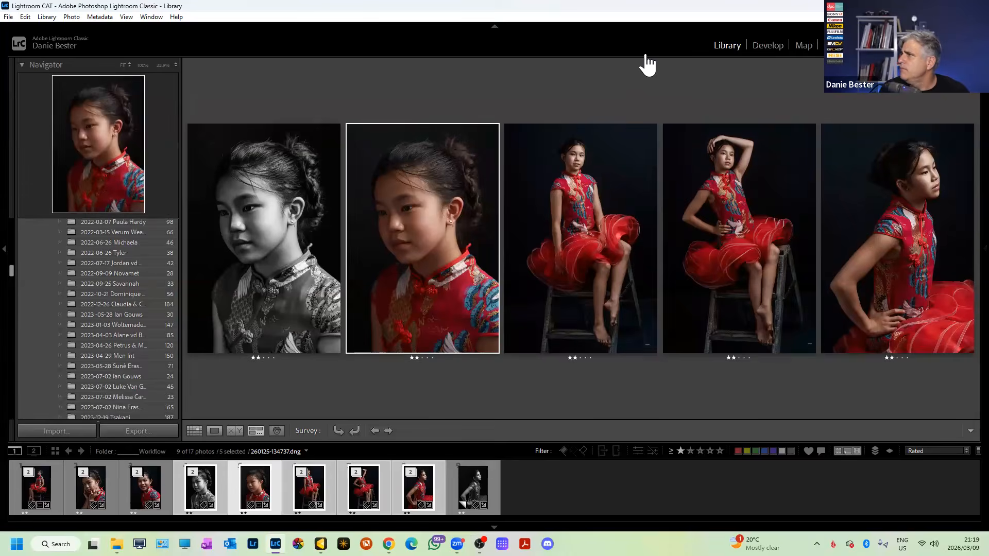
left_click_drag(15, 284, 37, 362)
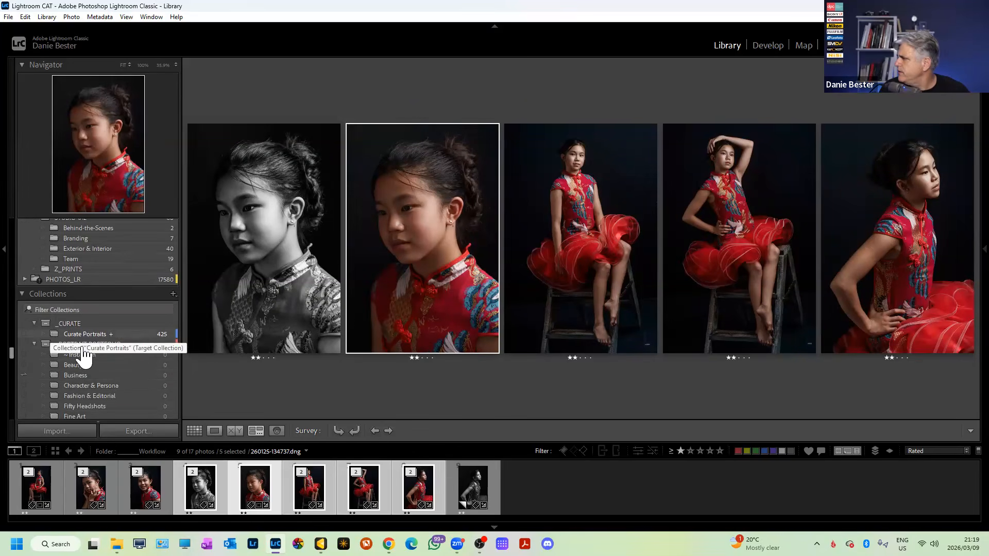
scroll(106, 363, "down", 10)
scroll(106, 356, "down", 9)
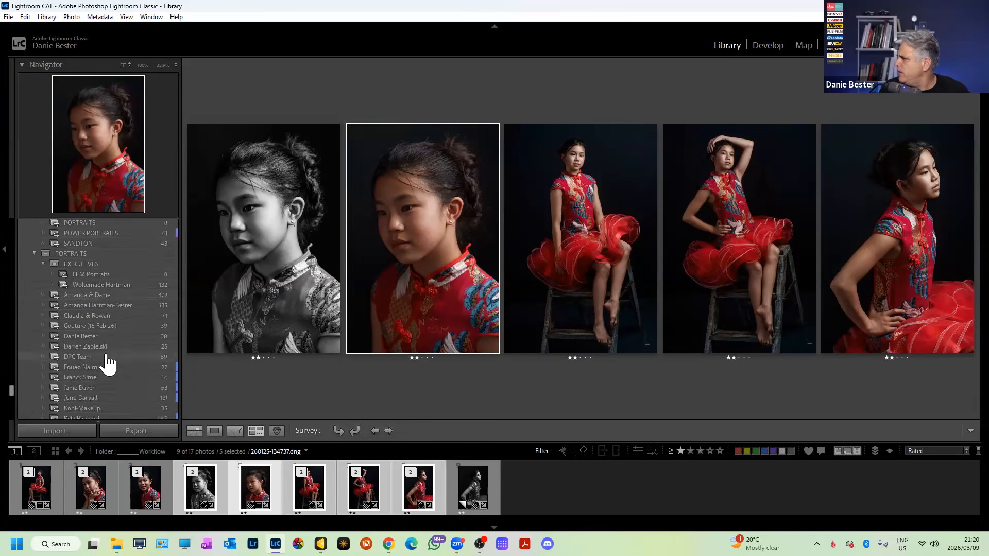
scroll(101, 361, "up", 6)
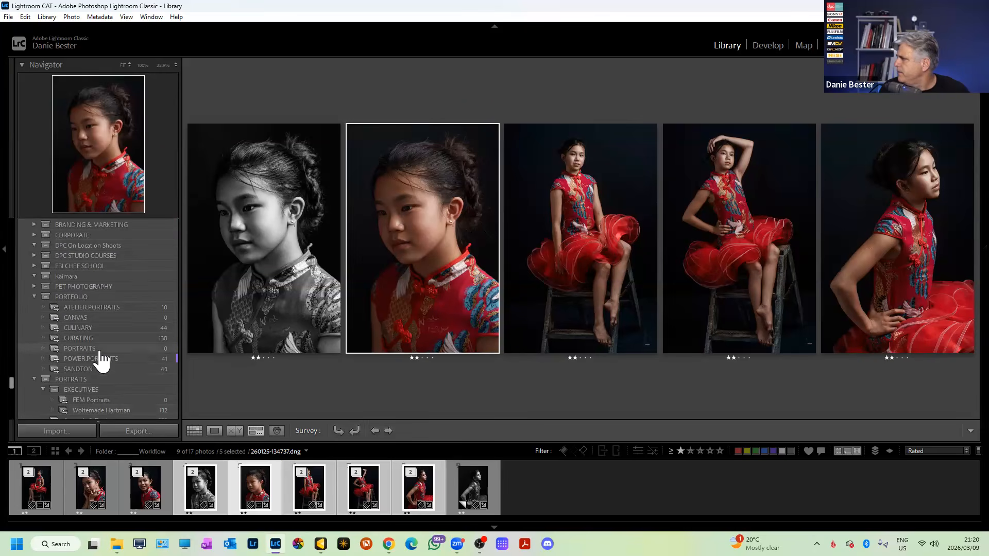
scroll(99, 358, "up", 4)
scroll(99, 358, "down", 2)
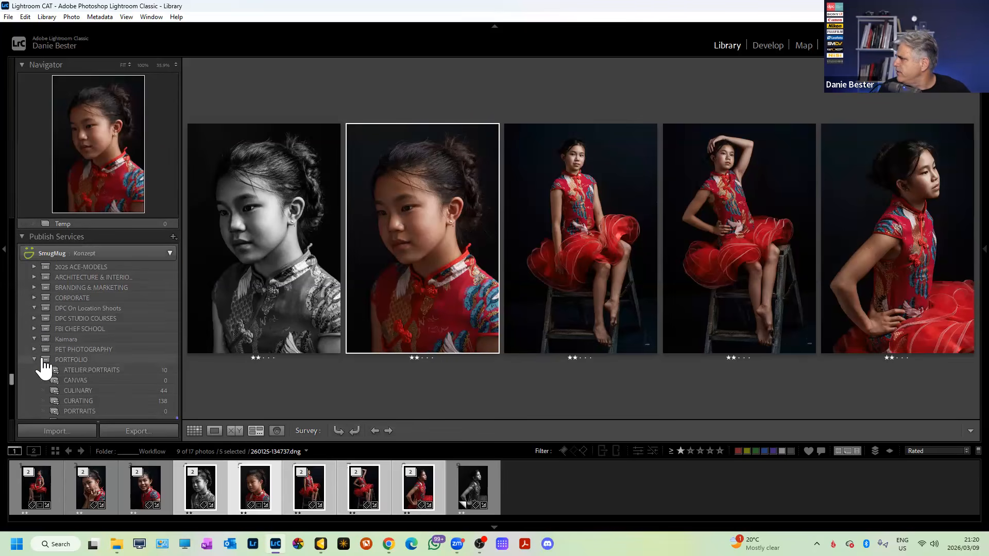
scroll(106, 380, "down", 3)
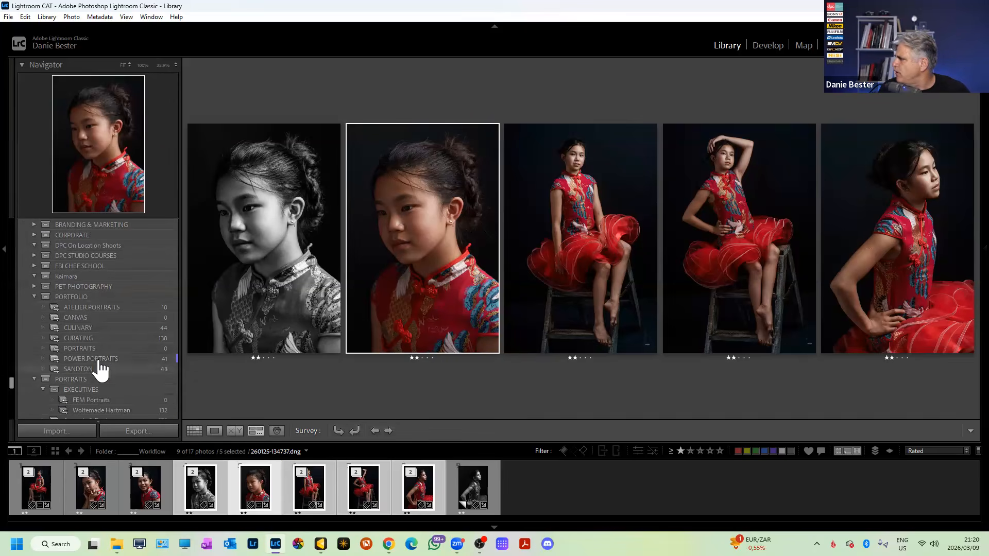
left_click(96, 359)
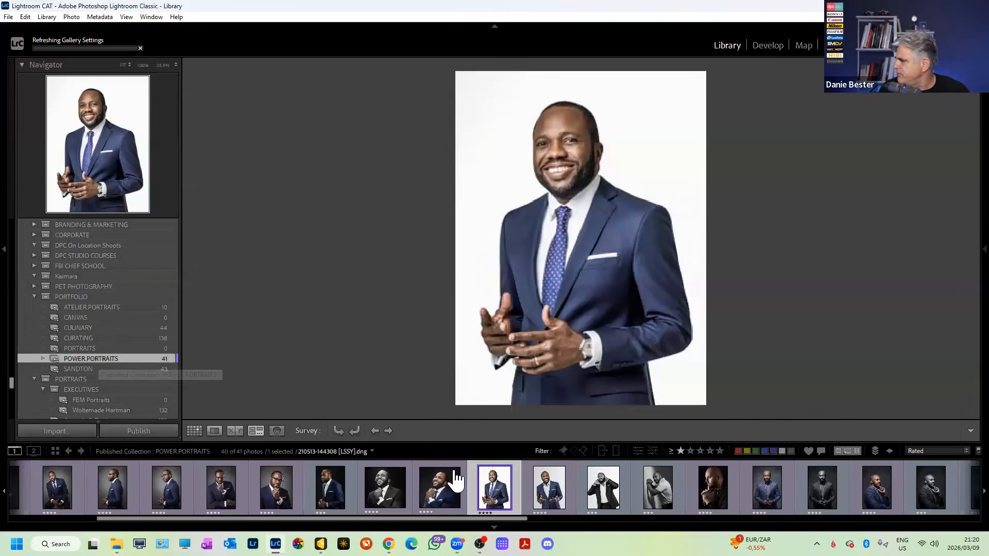
Give the navy-suit profile portrait a purple colour label.
scroll(598, 484, "down", 3)
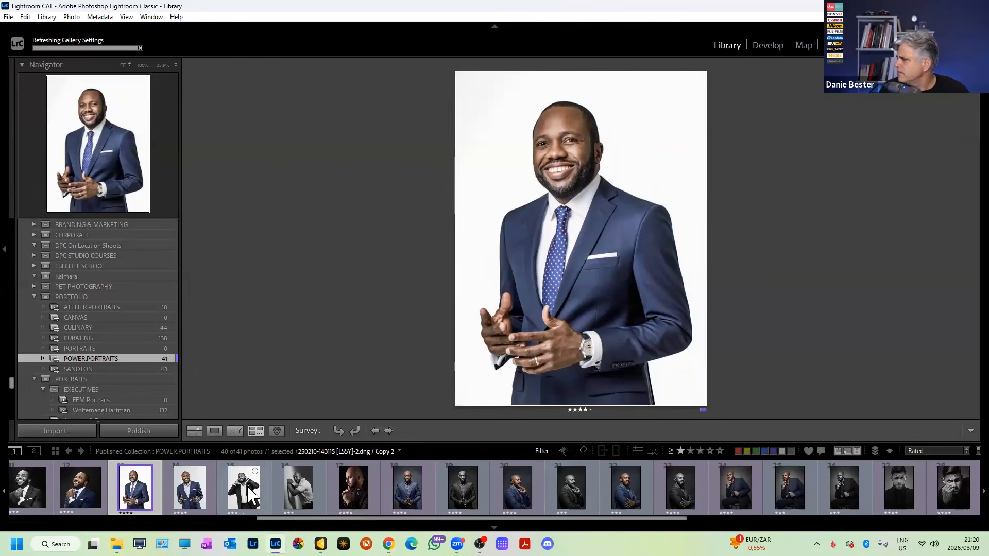
left_click(240, 494)
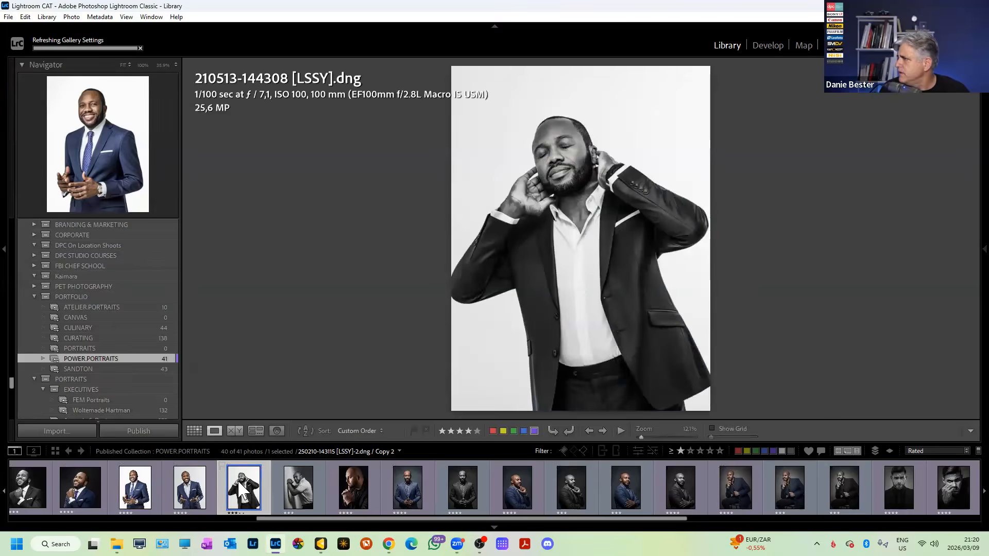
scroll(237, 485, "up", 5)
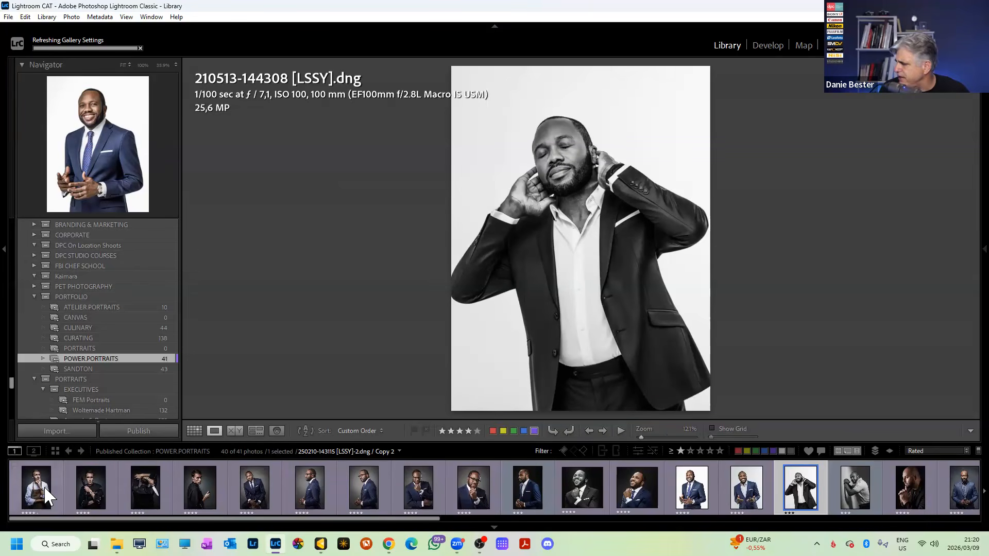
left_click(524, 494)
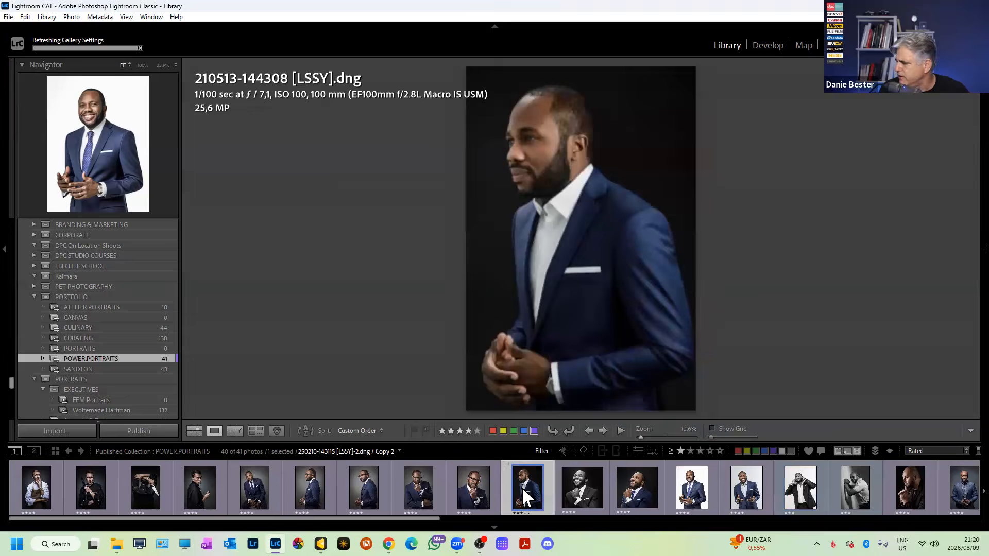
left_click(534, 431)
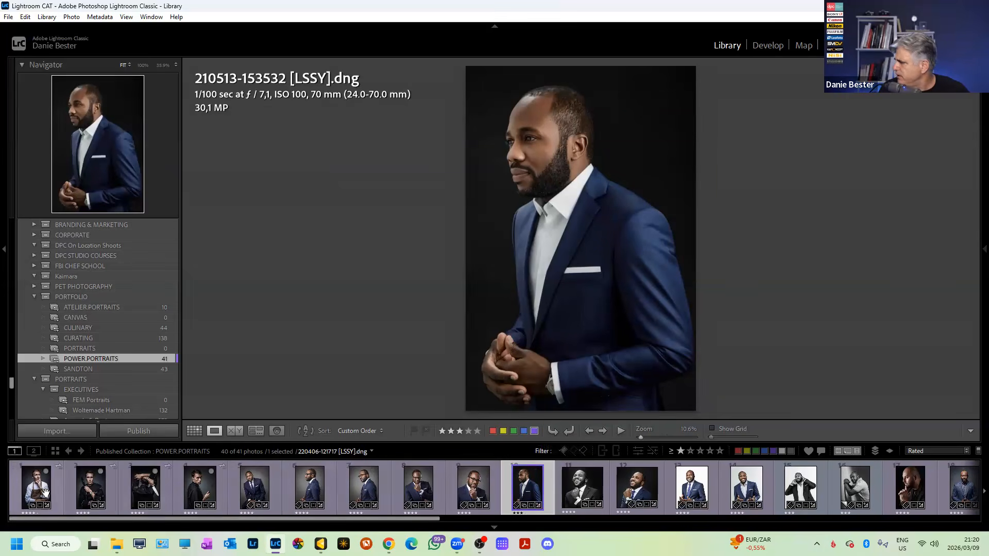
Survey photos 1–4 side by side, then photos 5–9.
left_click(210, 484, "shift")
left_click(47, 487)
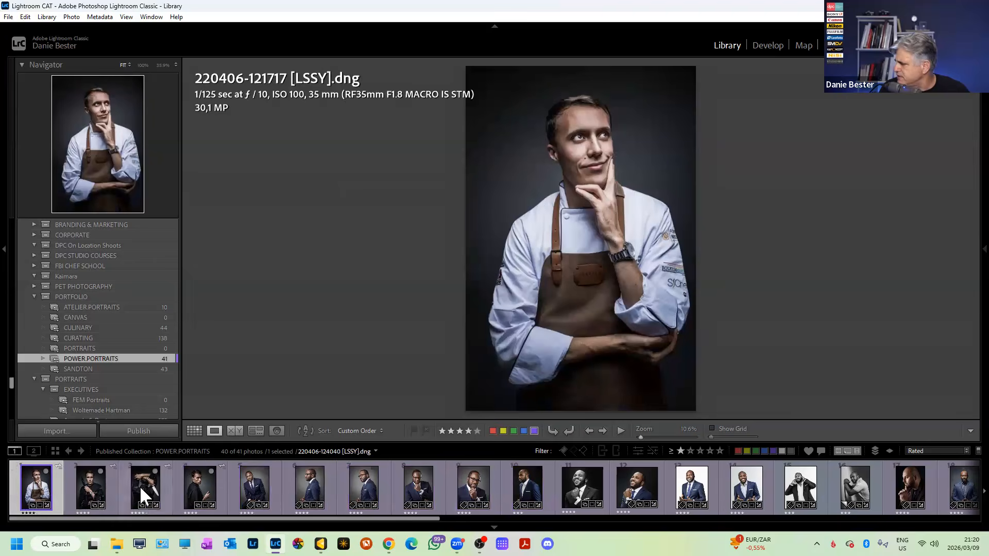
left_click(193, 487, "shift")
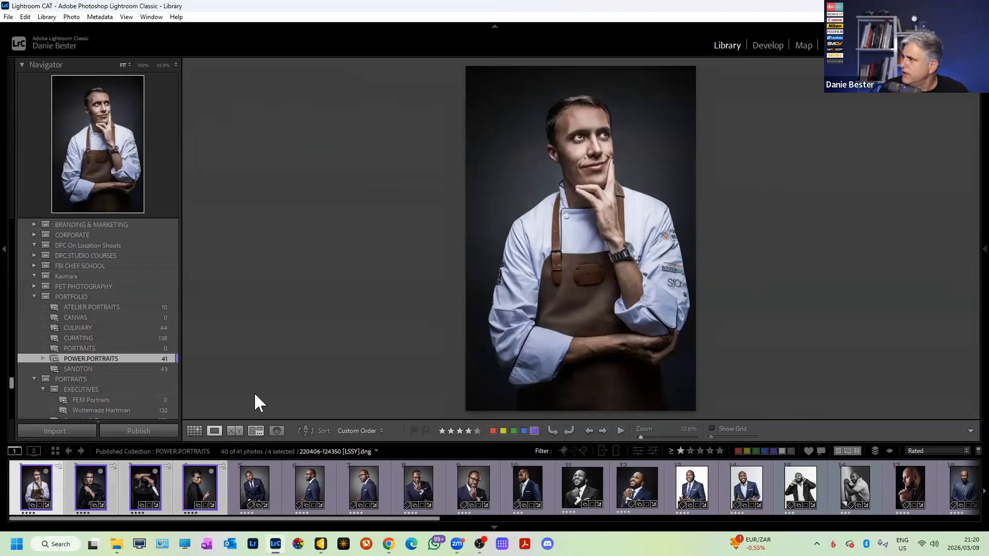
key("n")
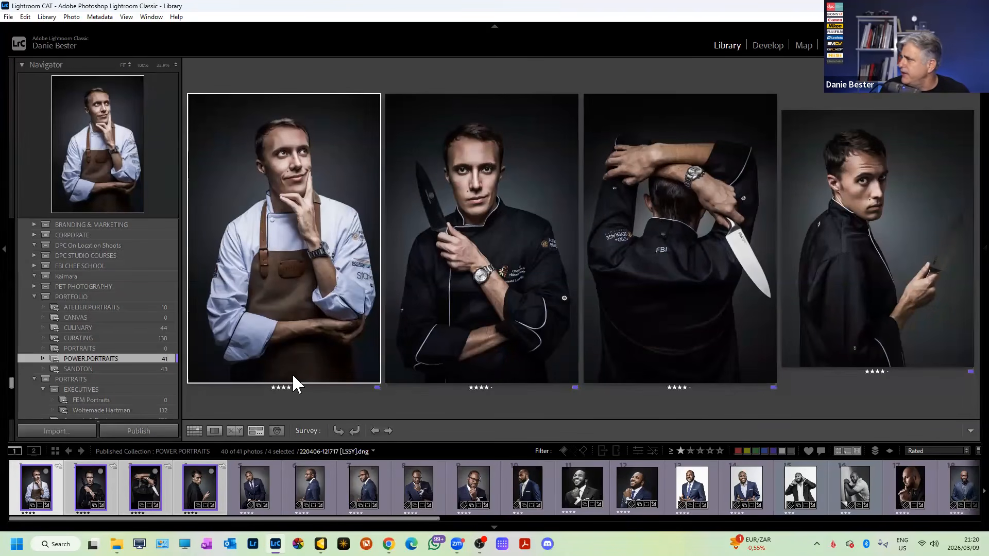
left_click(252, 490)
left_click(465, 480, "shift")
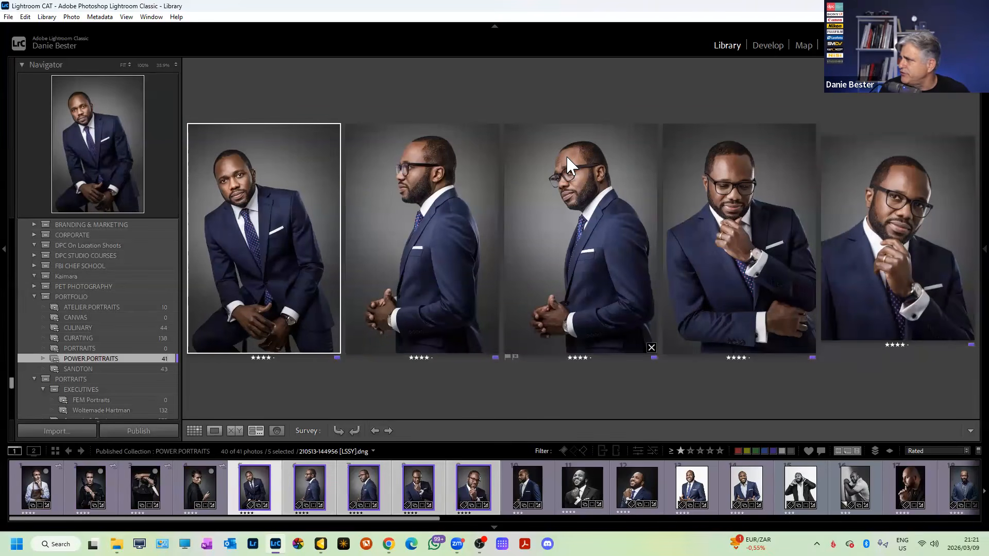
Survey photos 10–12, then 13–15, then view the black-and-white wall-leaning portrait alone.
left_click(527, 487)
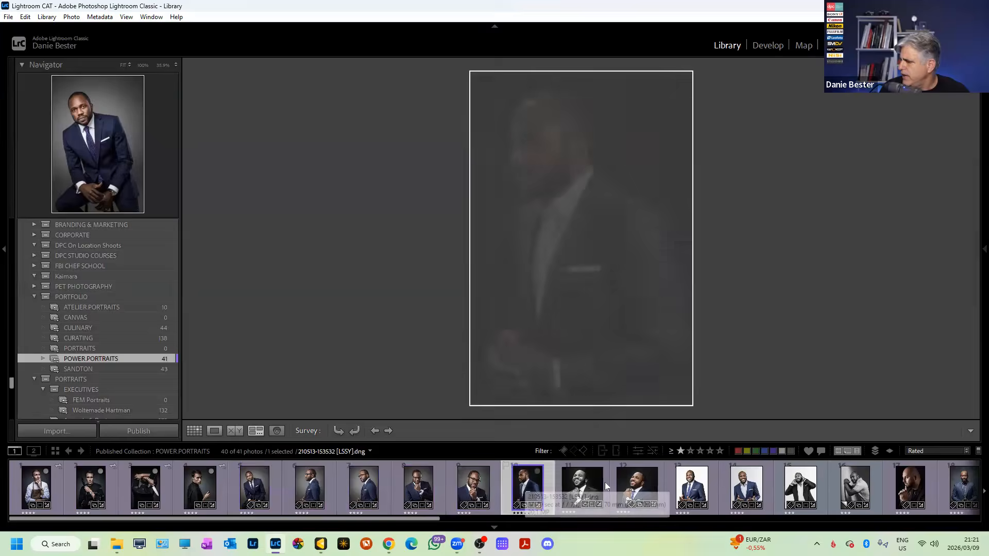
left_click(647, 482, "shift")
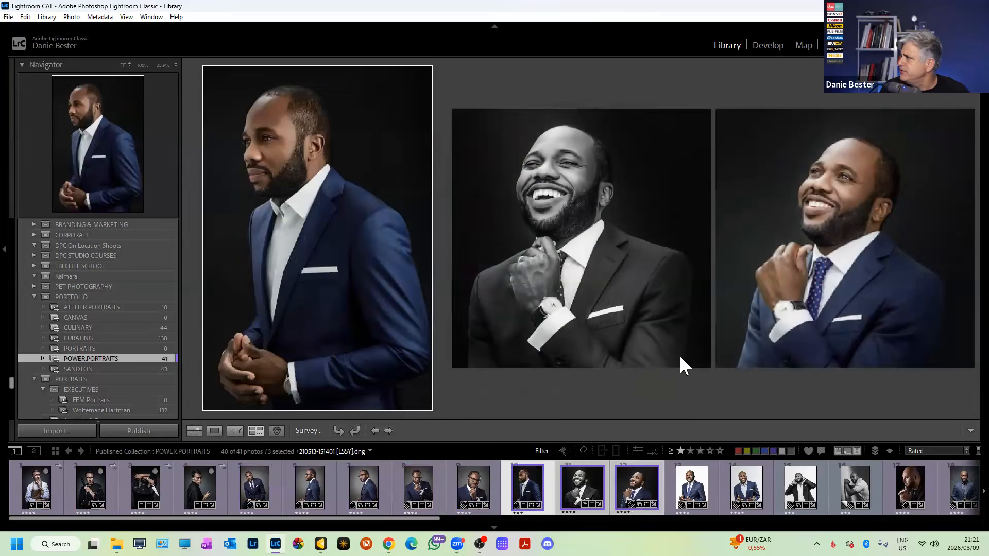
left_click(692, 487)
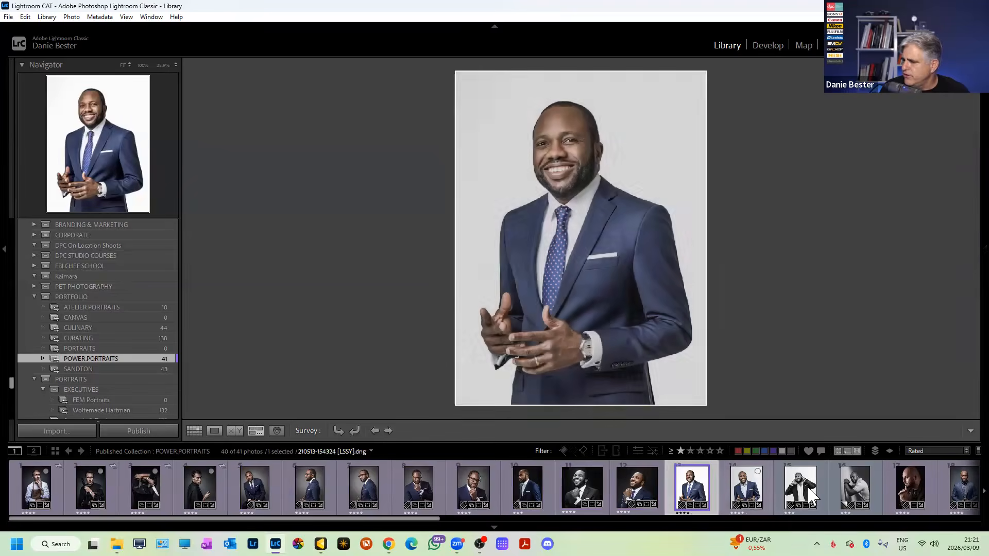
left_click(801, 487, "shift")
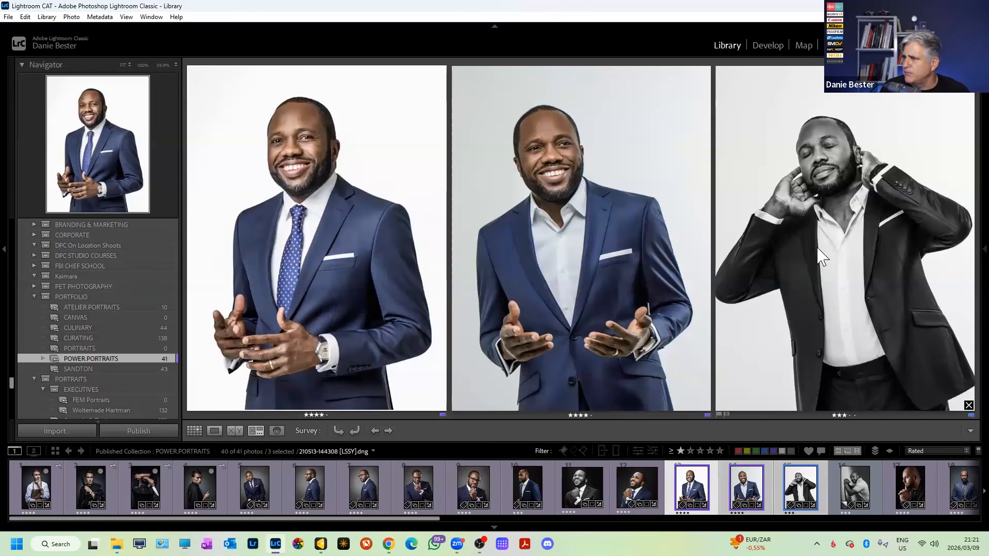
mouse_move(851, 487)
left_click(854, 487)
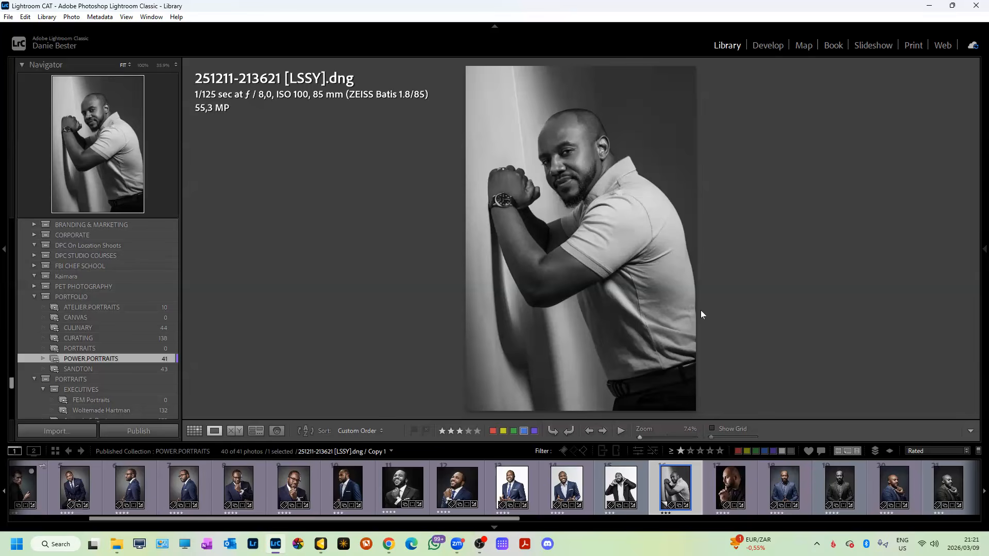
Remove the wall-leaning portrait and survey the six checked-suit portraits, photos 17–22.
key("Delete")
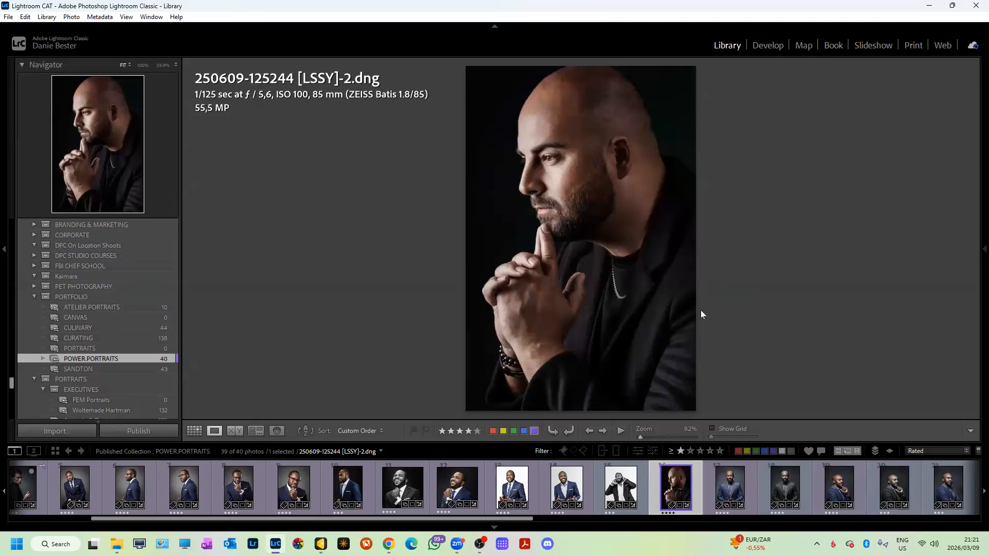
left_click(725, 479)
scroll(723, 477, "down", 3)
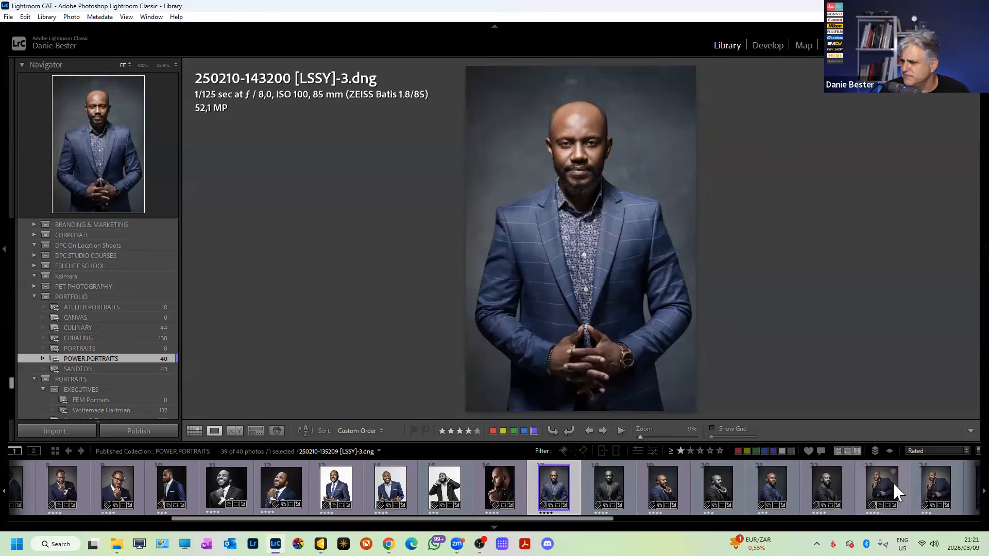
left_click(842, 482, "shift")
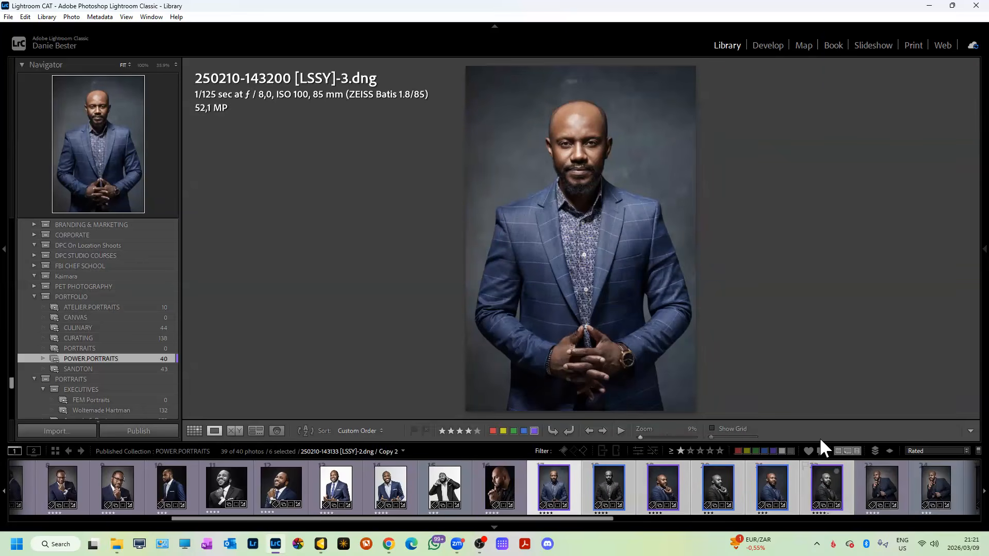
key("n")
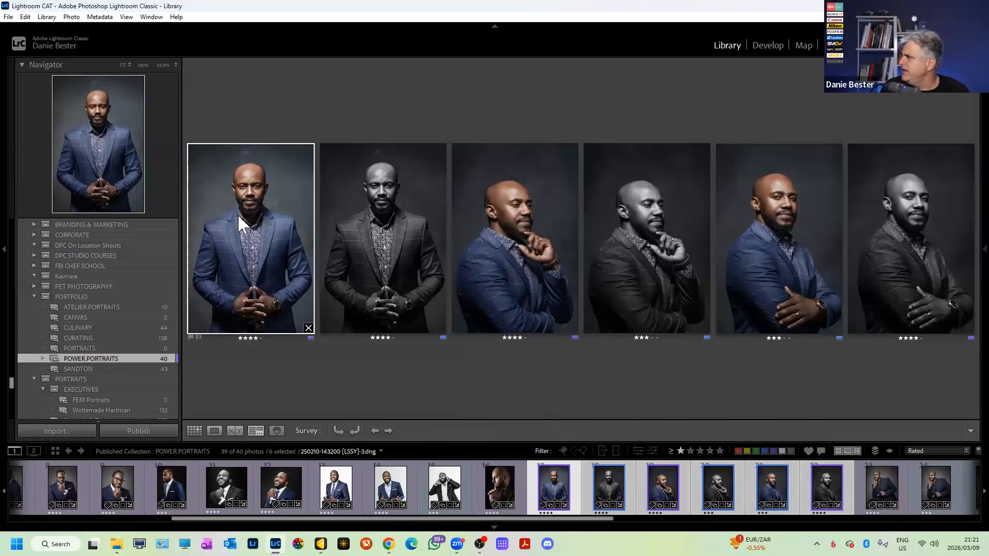
Remove the B&W front-facing copy, colour arms-crossed and B&W chin-on-hand portraits.
left_click(414, 230)
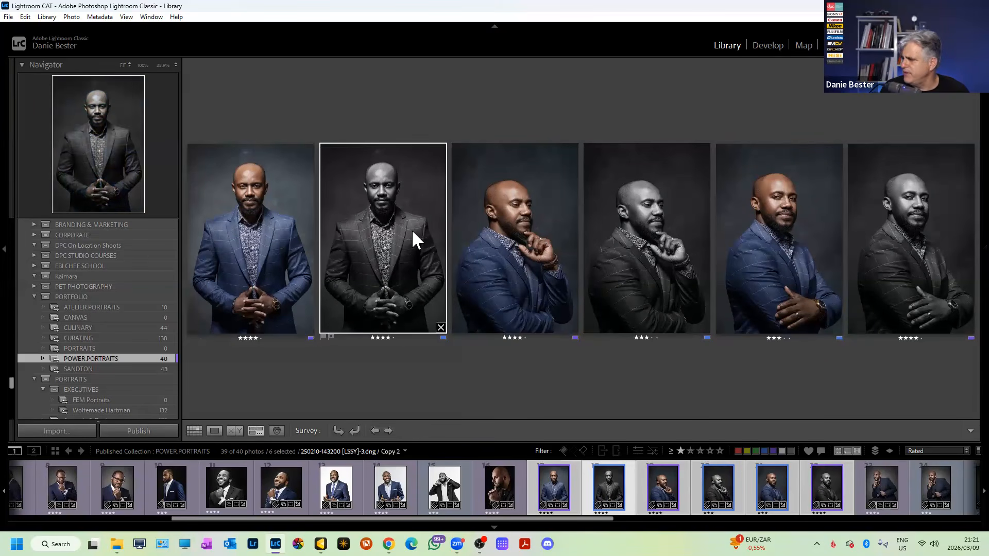
key("Delete")
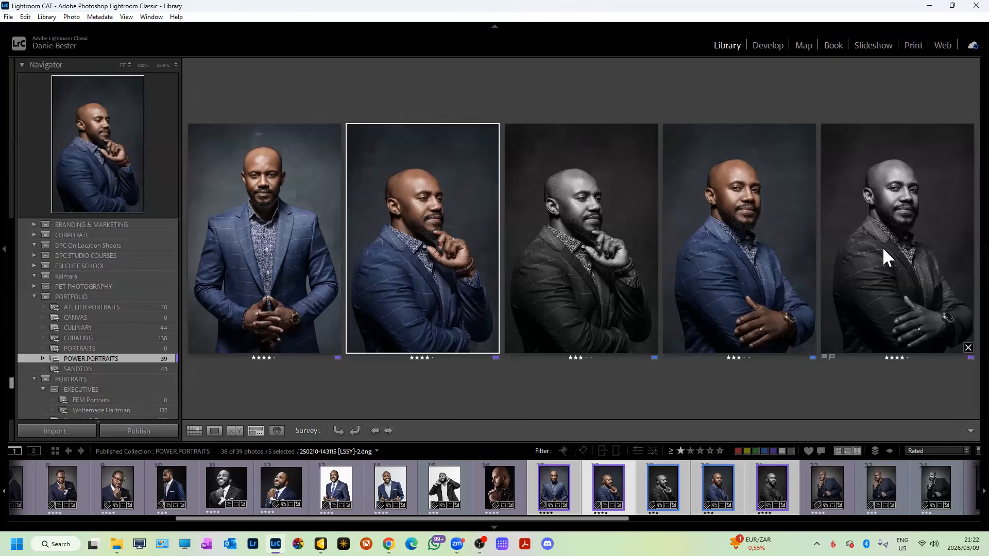
left_click(735, 273)
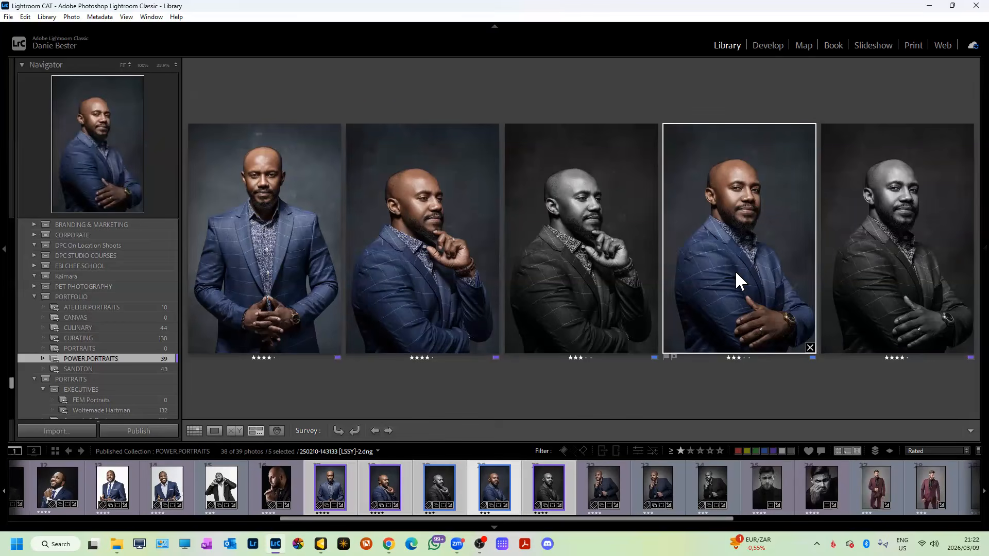
key("Delete")
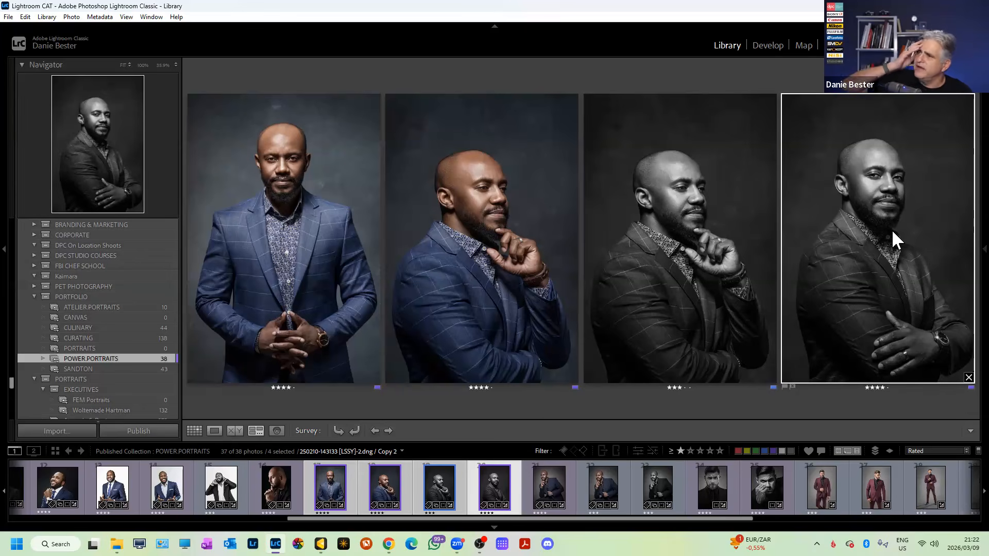
left_click(687, 227)
key("Delete")
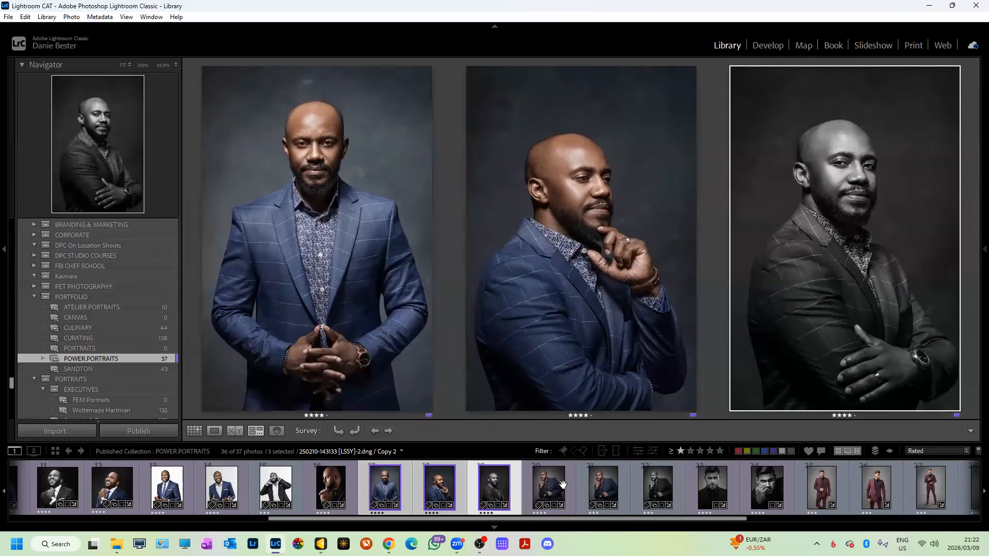
Survey photos 23–24, then 20–22, then the blue-suit portraits through the seated dark-suit one.
left_click(694, 487)
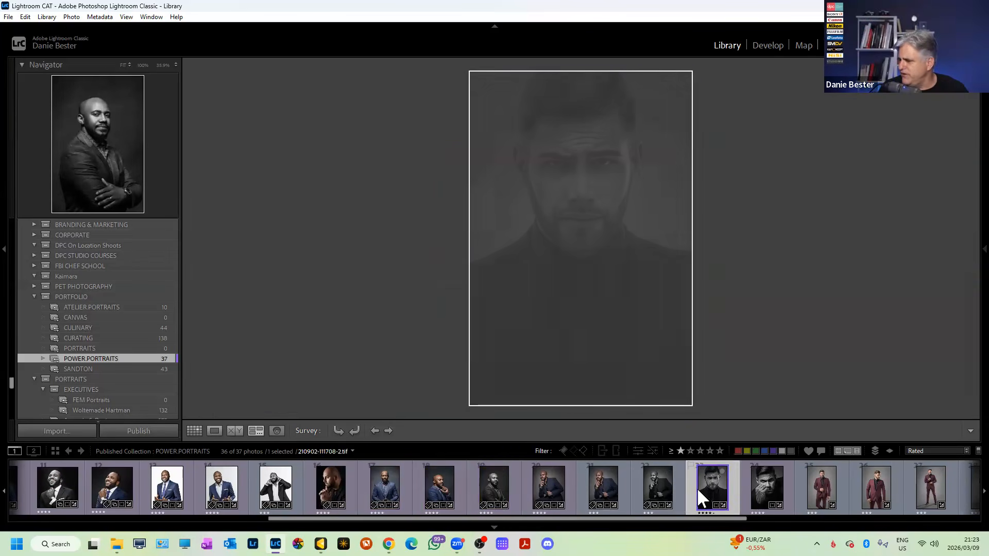
left_click(756, 487, "ctrl")
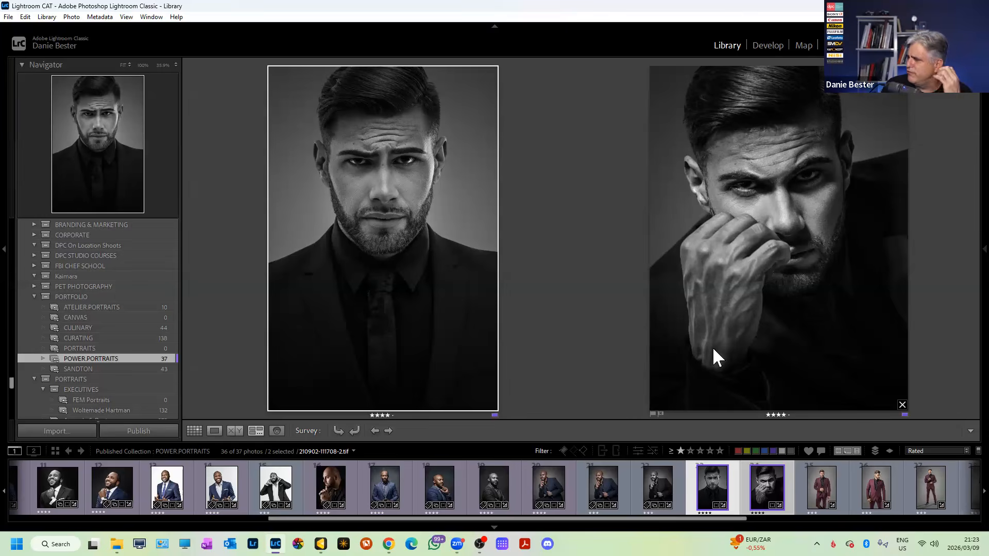
left_click(548, 486)
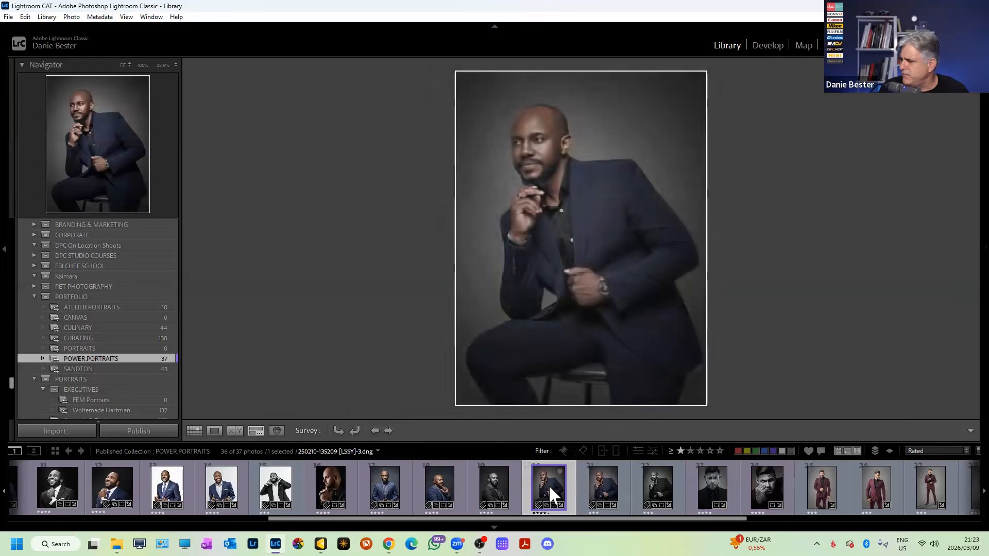
left_click(645, 488, "shift")
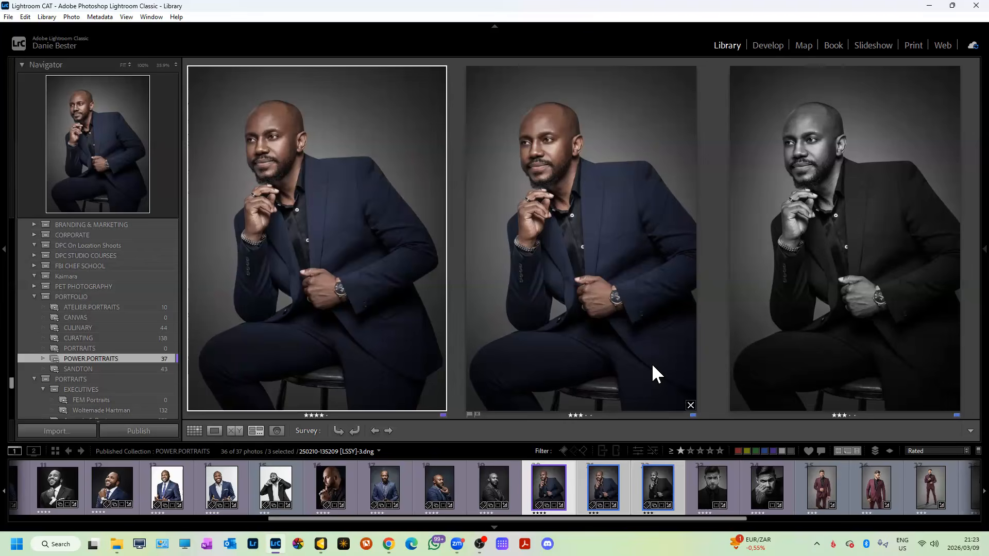
left_click(433, 493)
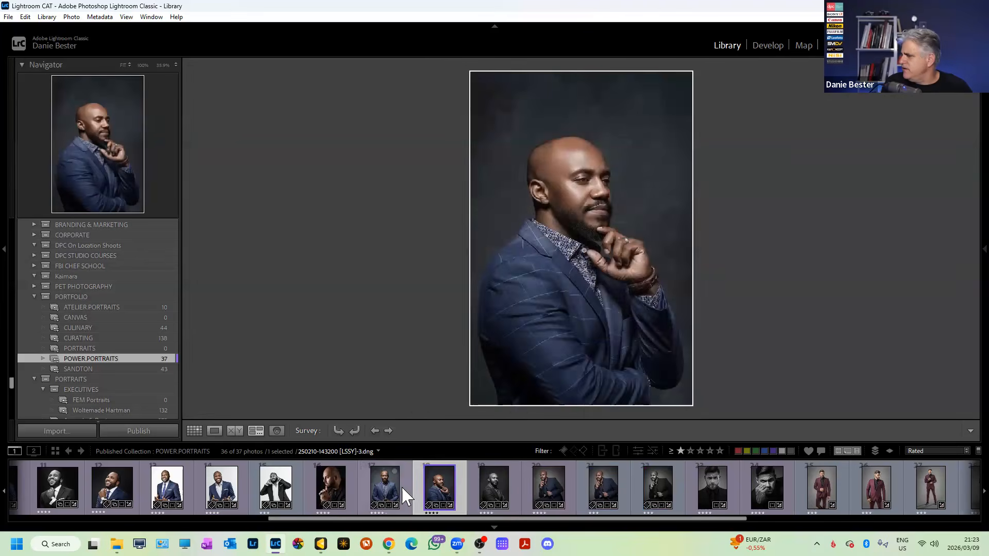
left_click(401, 487)
left_click(446, 489, "ctrl")
left_click(499, 487, "ctrl")
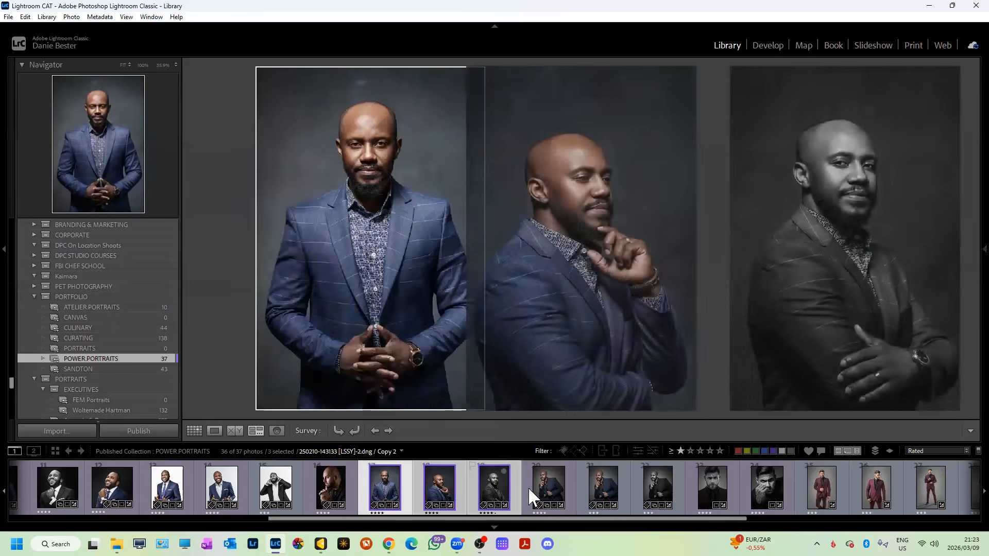
left_click(539, 486, "ctrl")
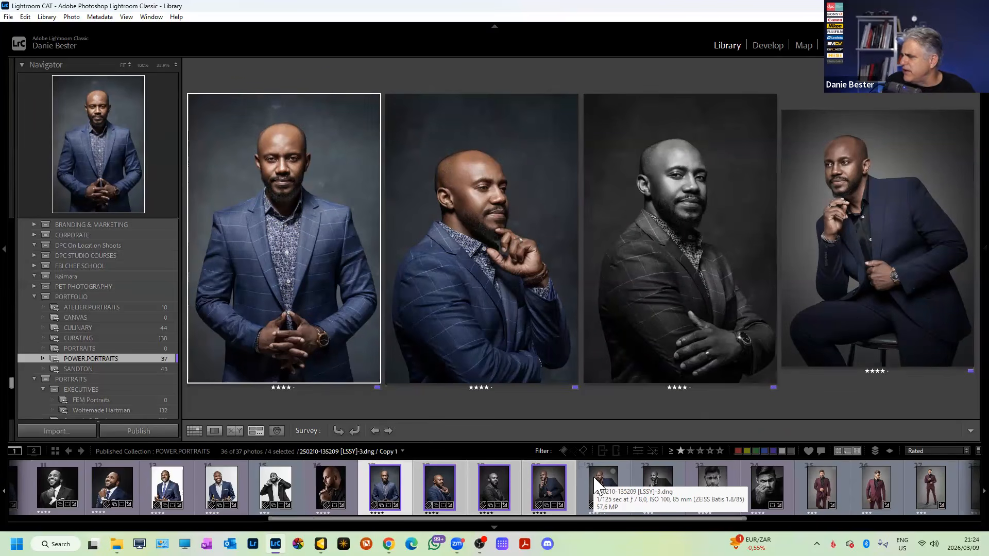
Remove the seated dark-suit colour copy and its black-and-white copy from the collection.
left_click(601, 490)
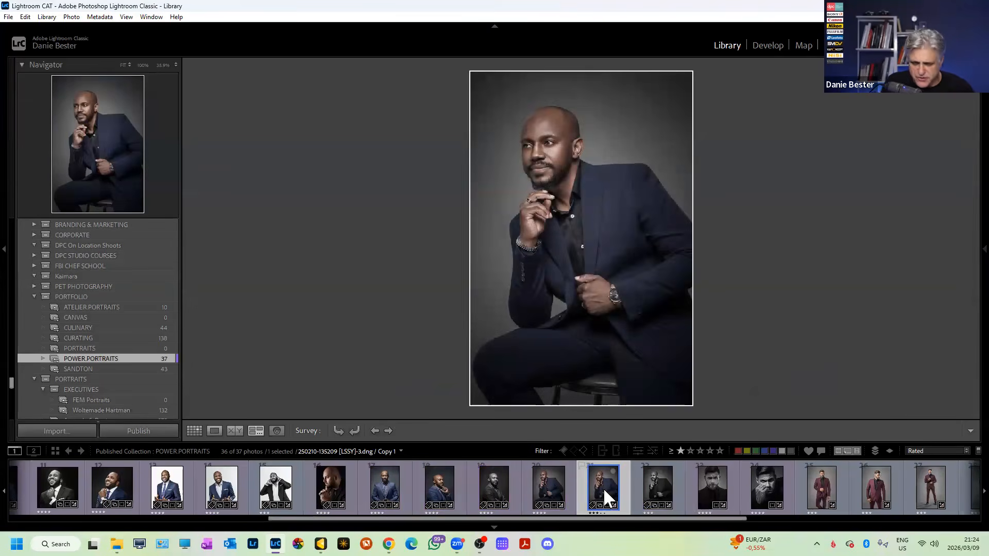
key("Delete")
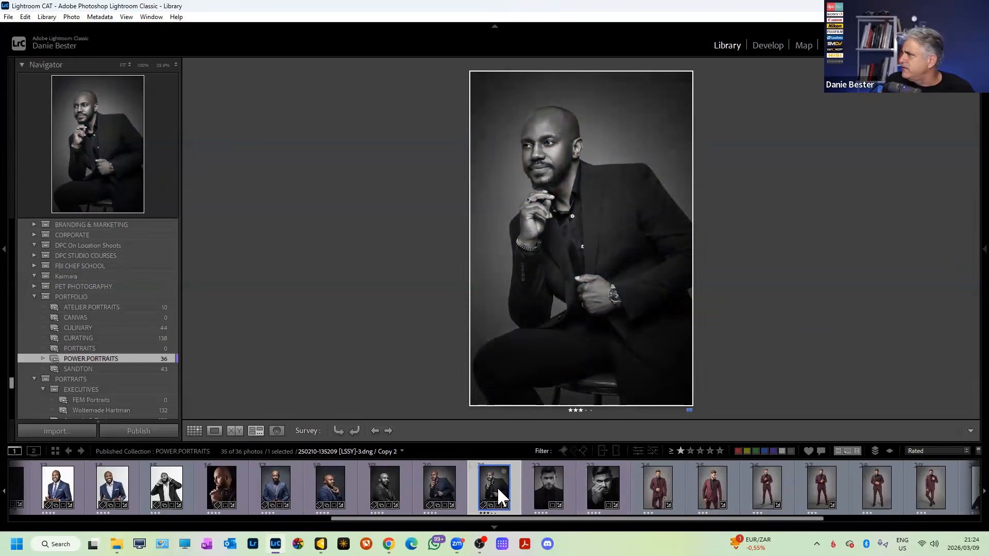
key("Delete")
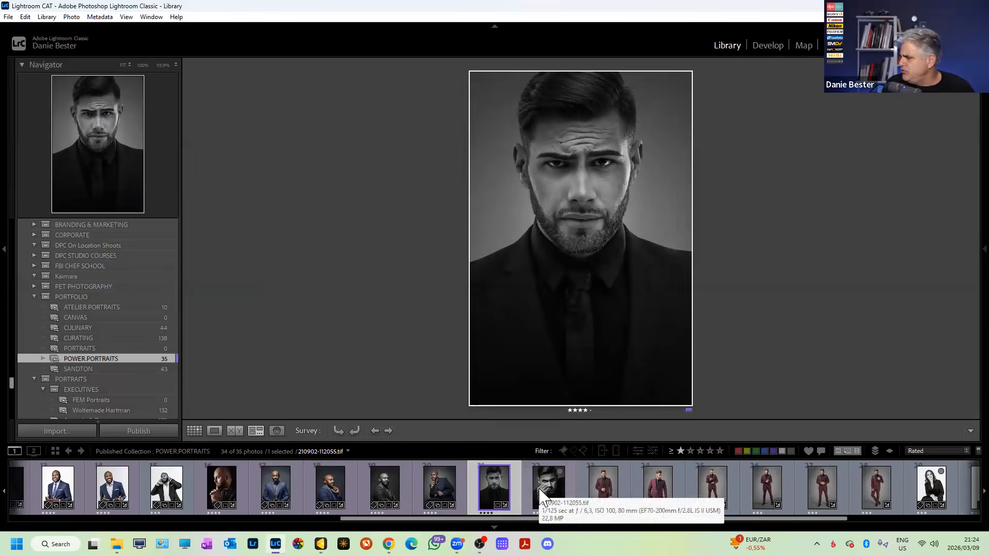
Survey the six maroon-suit photos, 23–28, full-screen with all panels hidden.
left_click(539, 492, "ctrl")
left_click(606, 489)
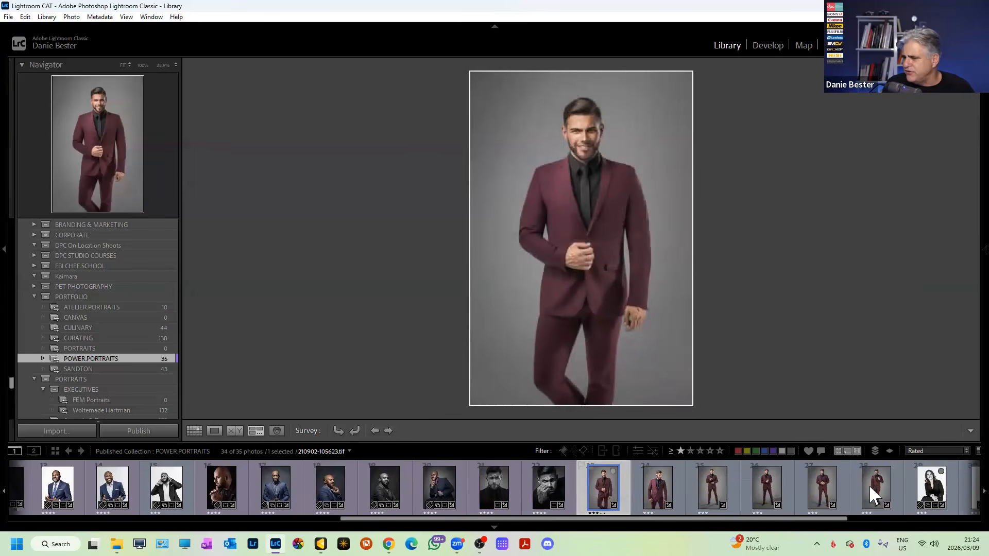
left_click(869, 485, "shift")
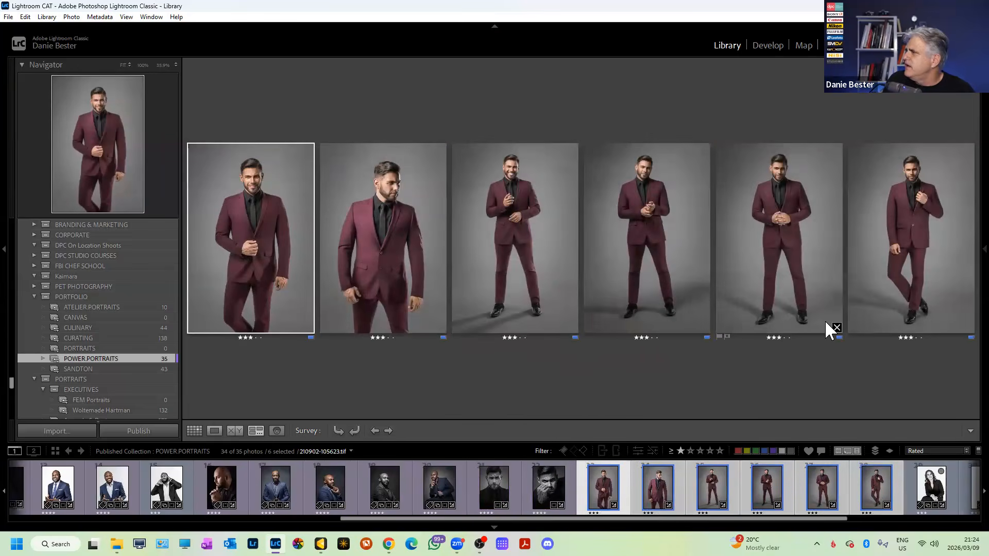
key("F8")
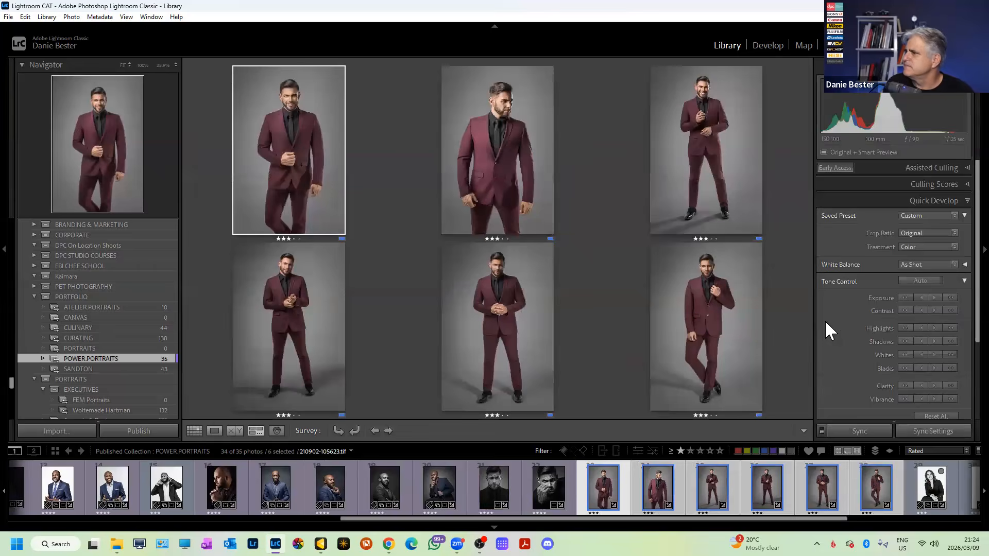
key("shift+Tab")
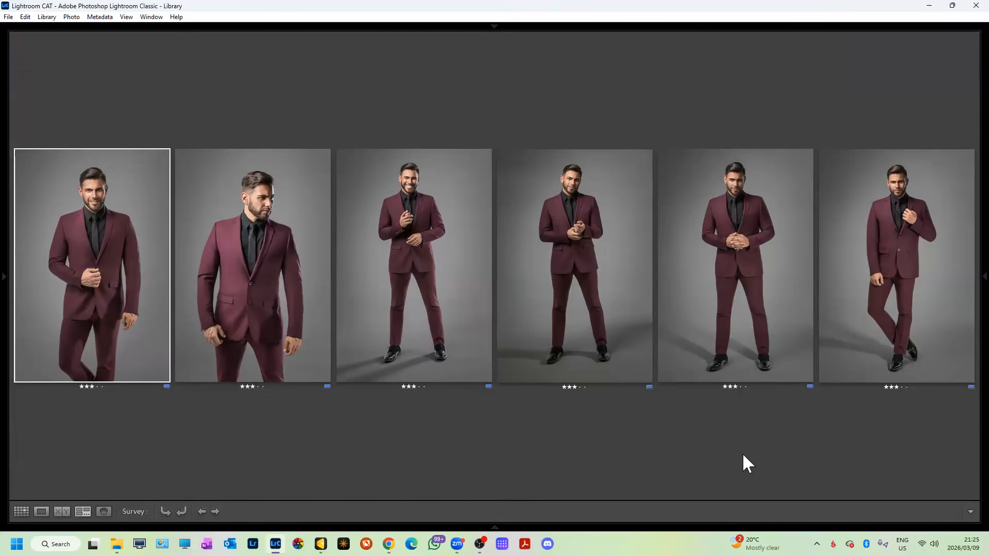
Remove the turned-away and standing maroon-suit shots from POWER.PORTRAITS.
left_click(293, 273)
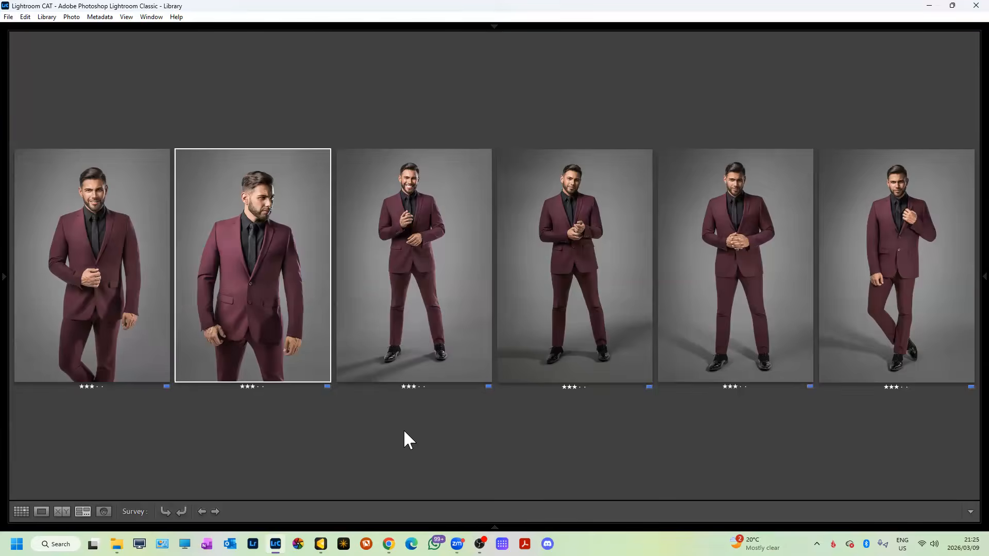
left_click(467, 253)
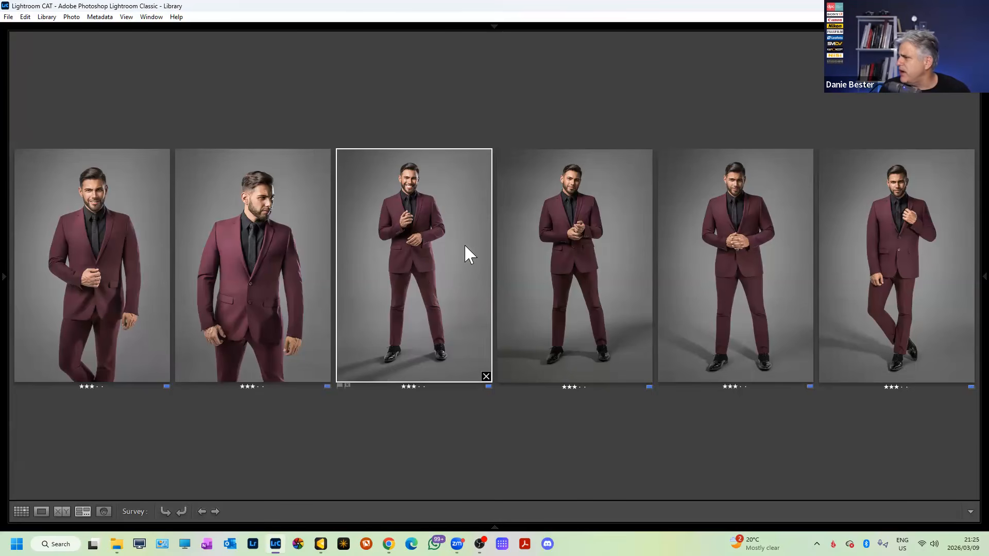
left_click(890, 252)
left_click(491, 340)
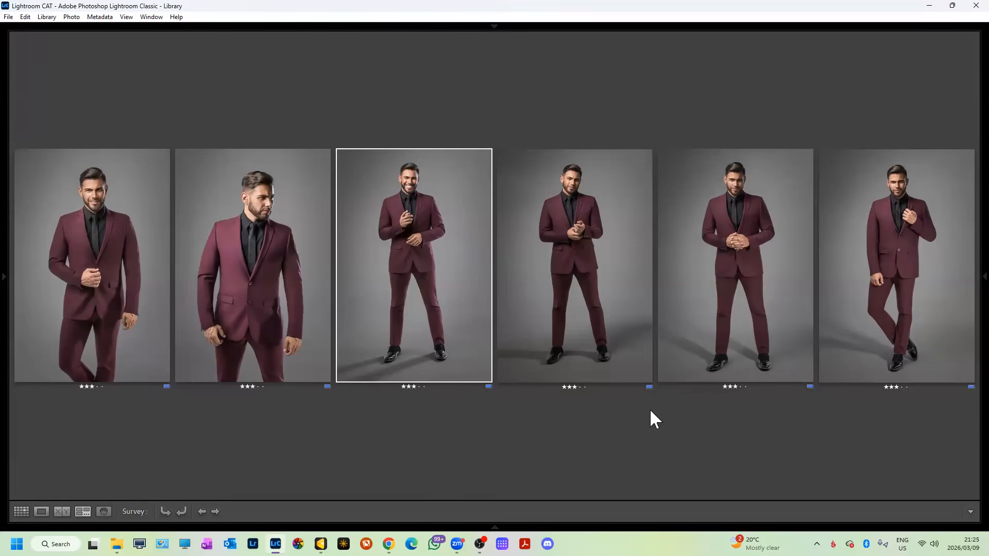
left_click(240, 277)
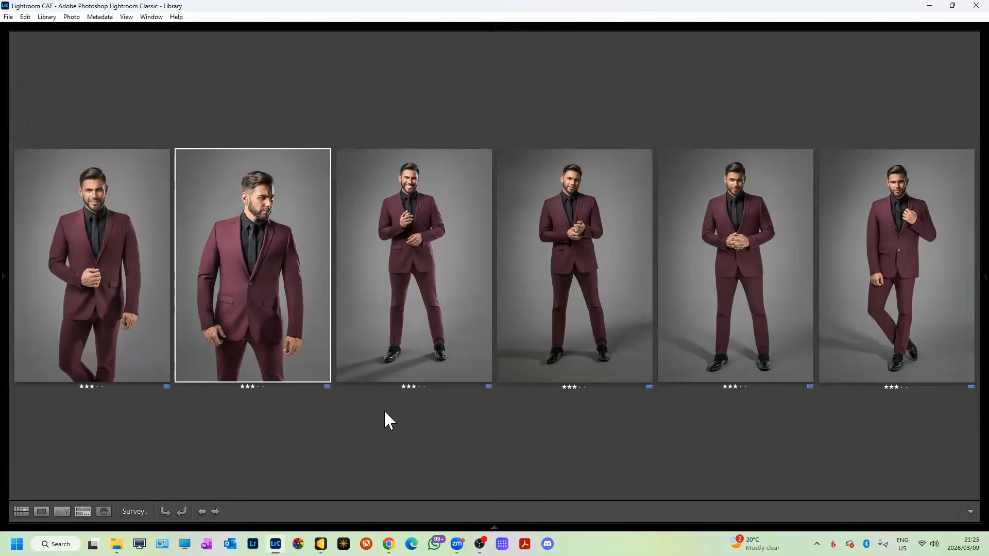
key("slash")
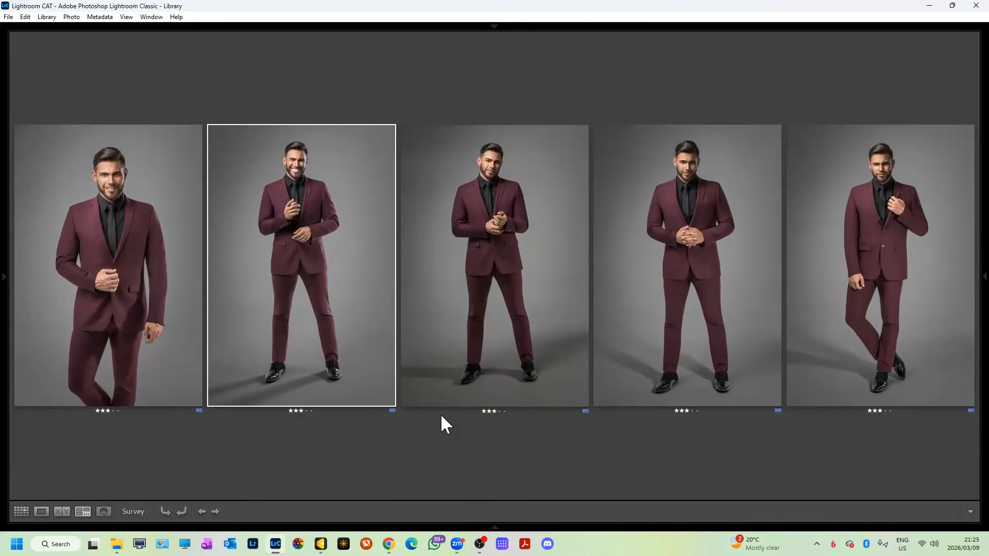
left_click(478, 328)
key("slash")
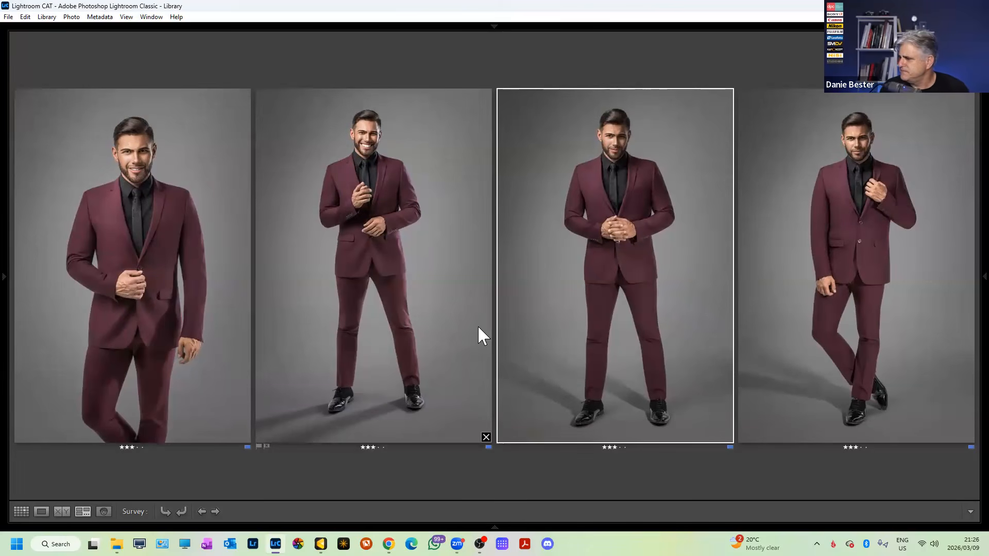
Survey the remaining maroon shots with the B&W close-ups, then open the seated woman portrait.
left_click(495, 527)
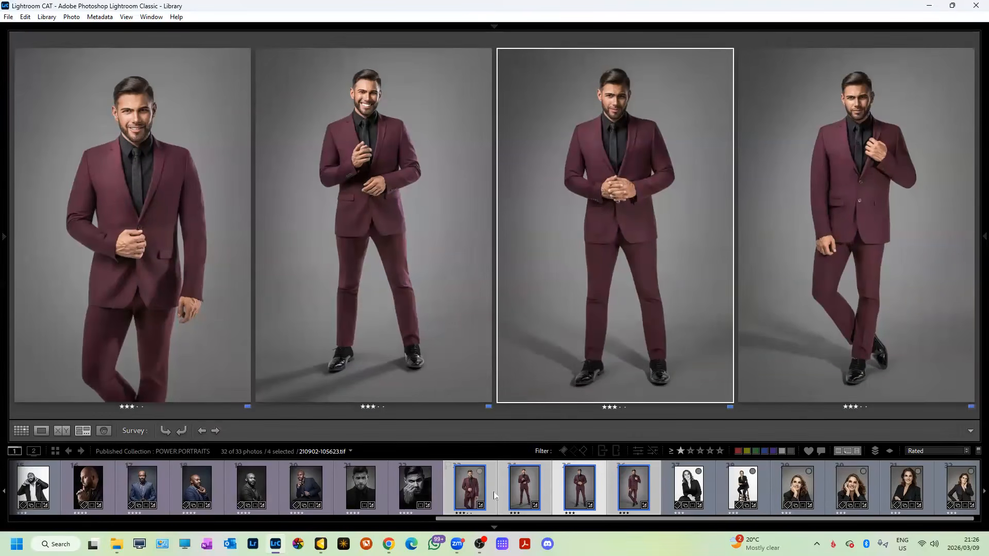
left_click(370, 491, "shift")
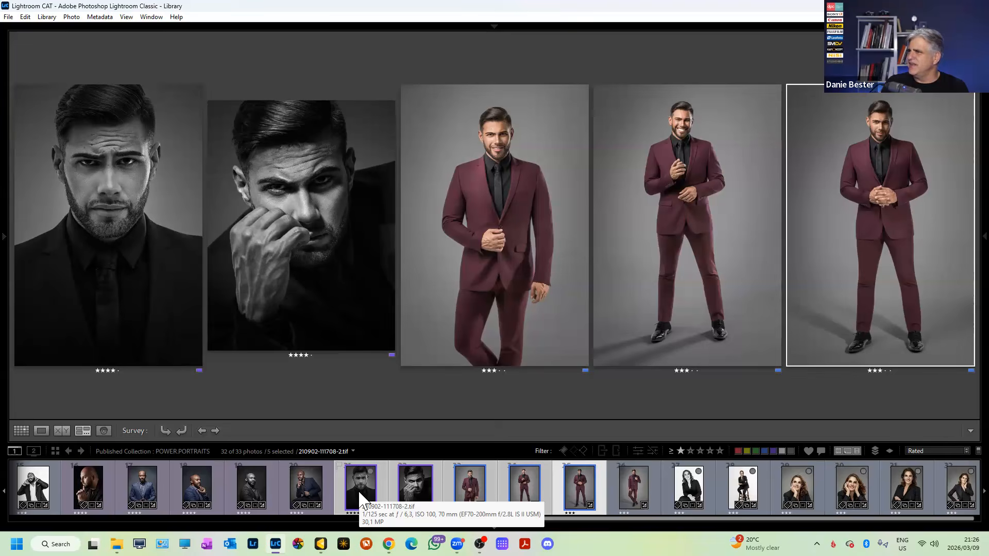
left_click(699, 504)
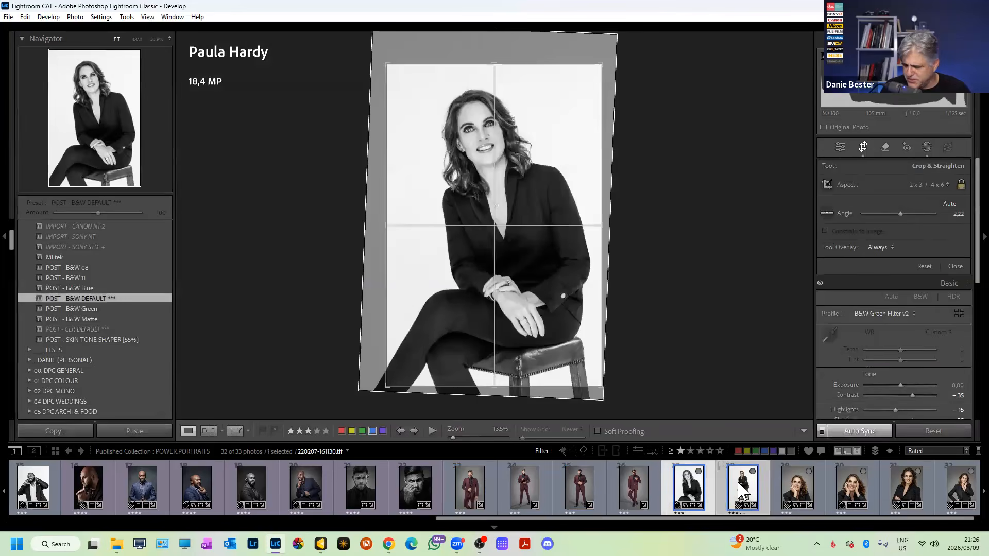
Survey the seated and stool woman portraits, then her four colour blazer portraits.
left_click(736, 479, "ctrl")
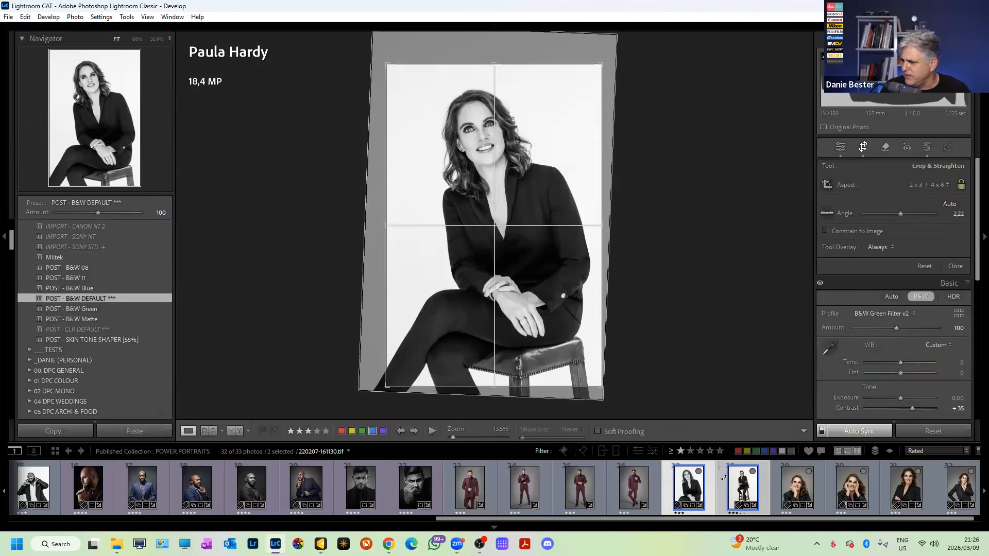
key("n")
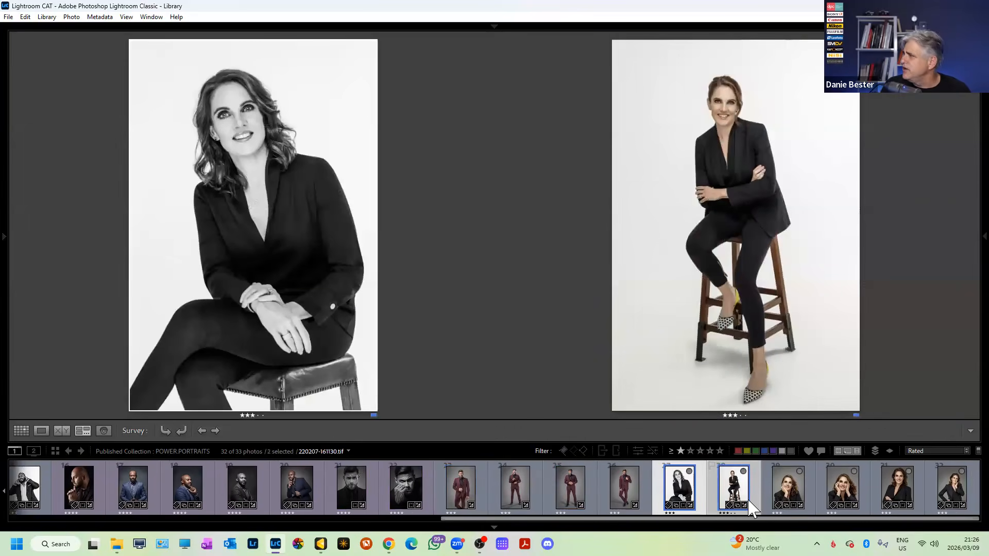
left_click(790, 490)
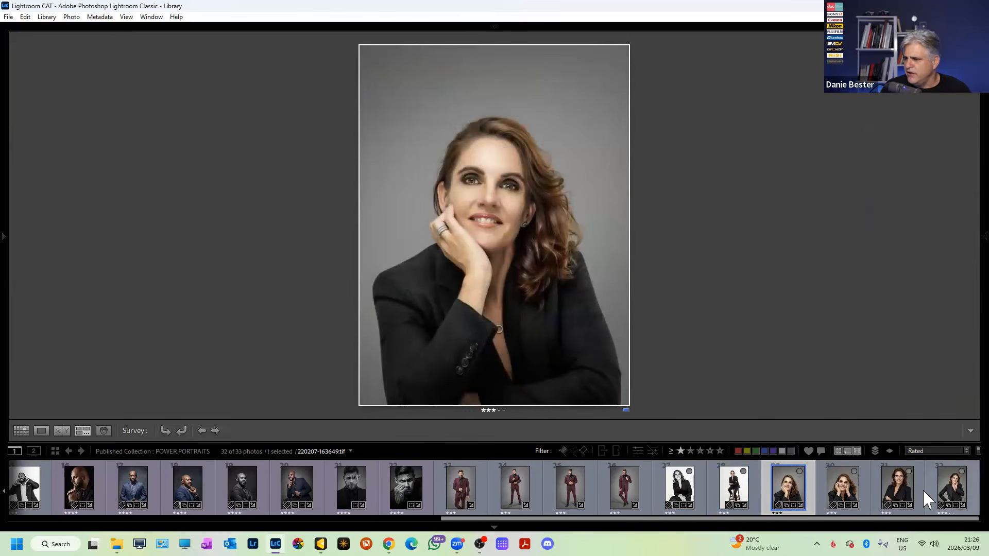
left_click(926, 490, "shift")
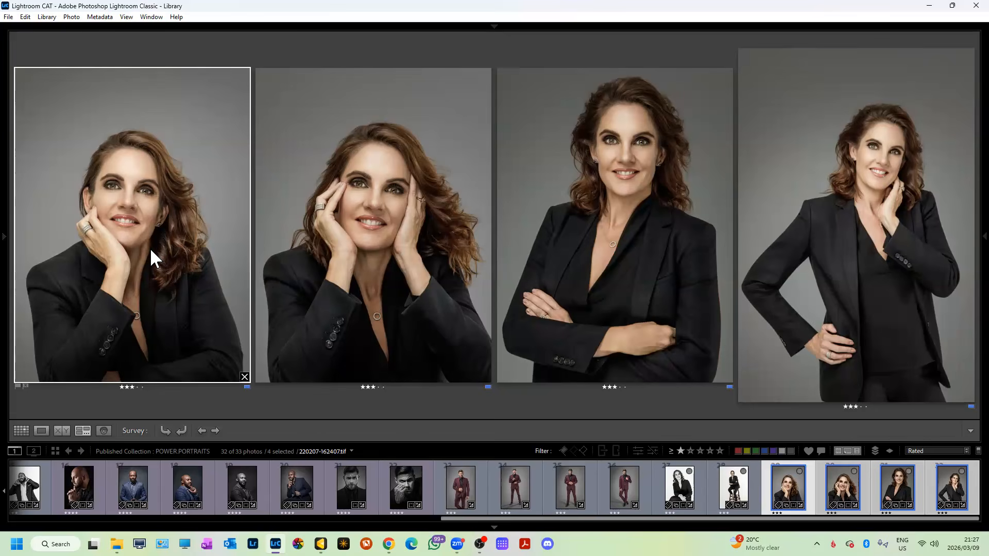
Remove the two-hands-on-face and hand-on-hip shots from the collection.
left_click(399, 254)
key("Delete")
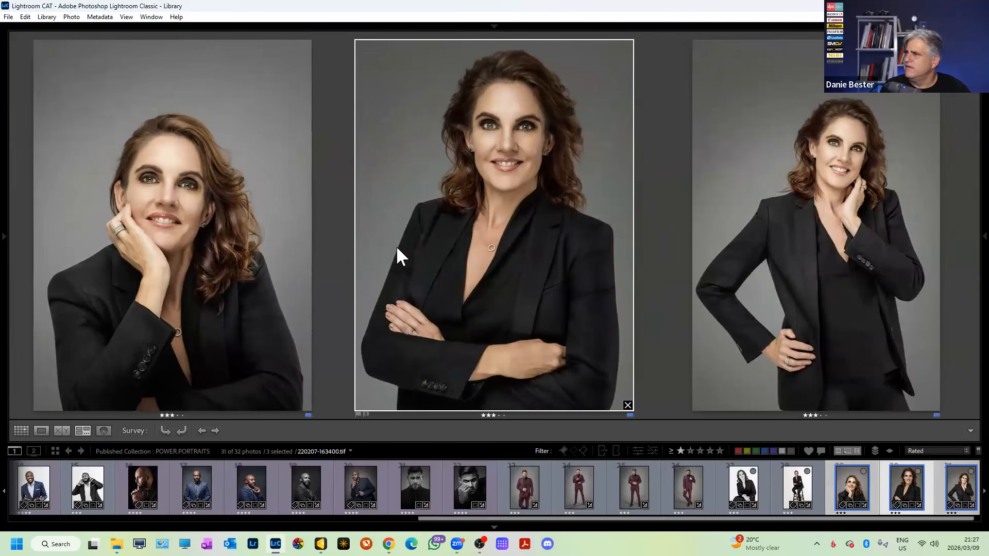
left_click(740, 265)
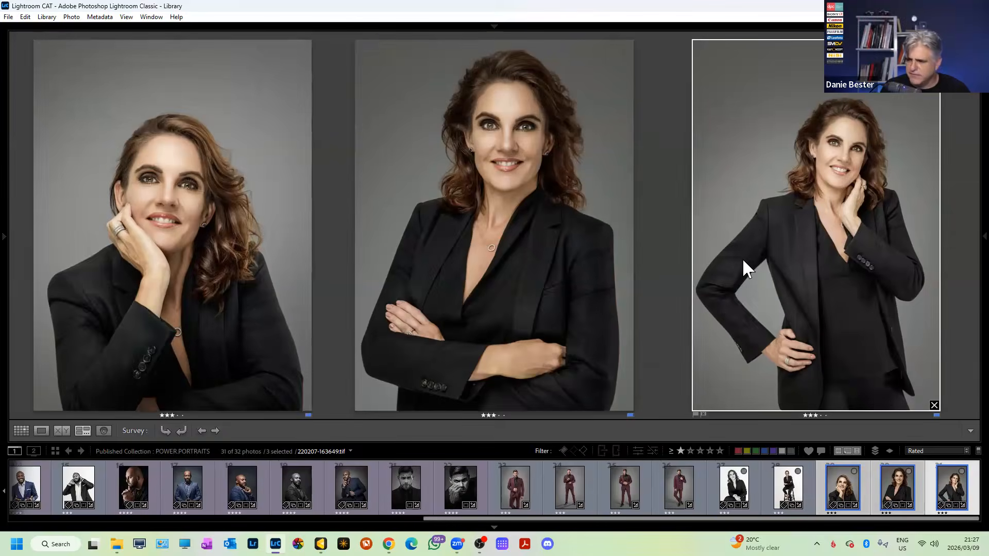
key("Delete")
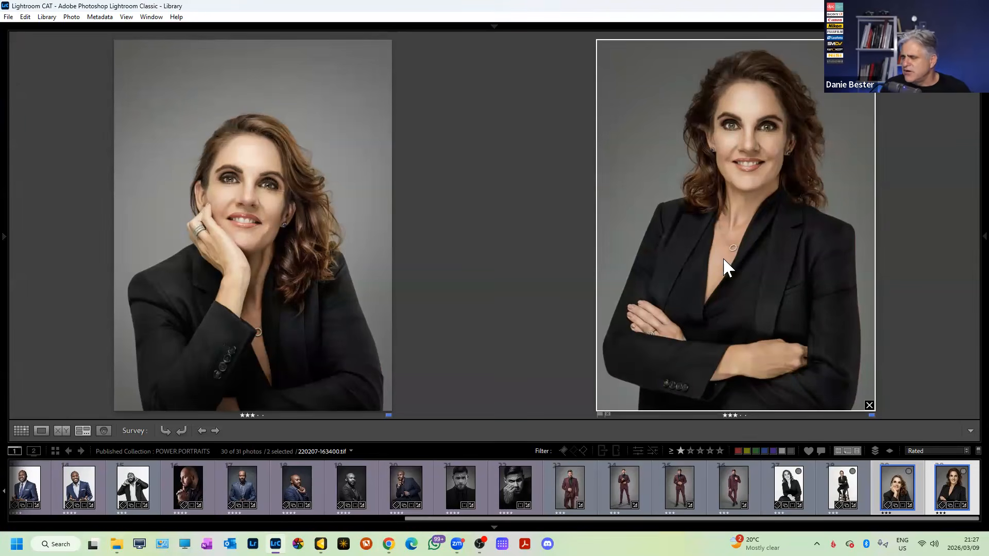
Survey the woman's four remaining portraits, starting from the black-and-white seated one.
left_click(788, 487)
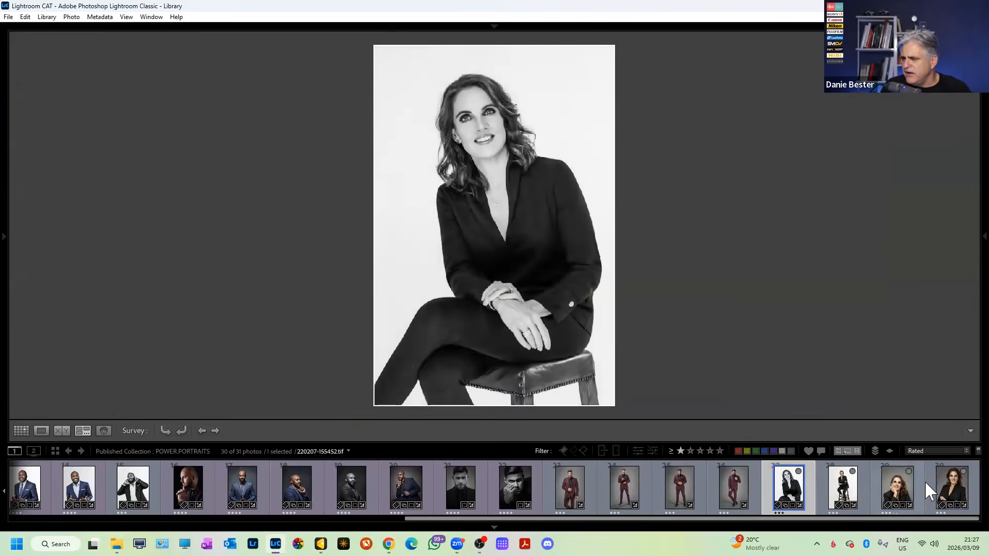
left_click(927, 481, "shift")
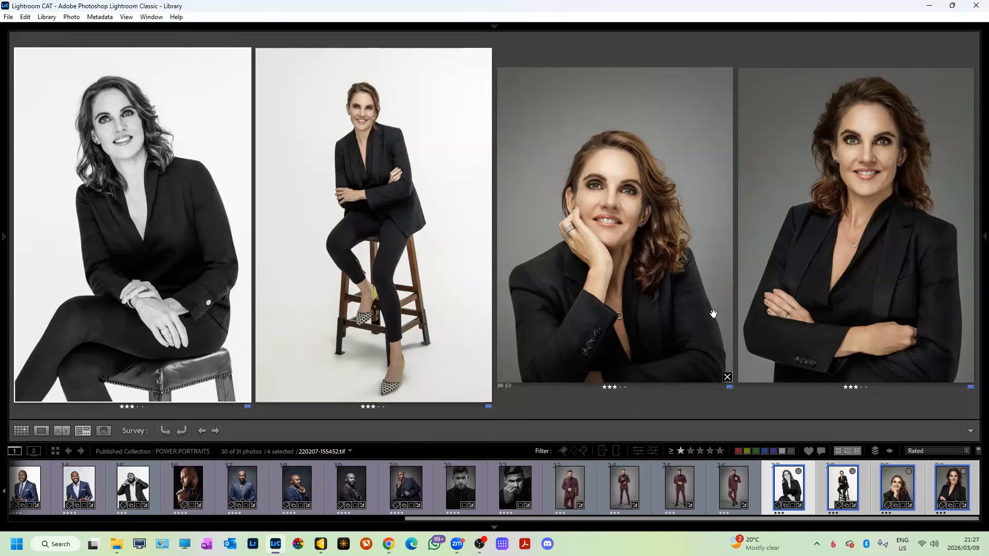
scroll(410, 502, "up", 5)
Compare the black-and-white portrait with the two blue-suit portraits in Survey, then remove it from the collection.
left_click(406, 497)
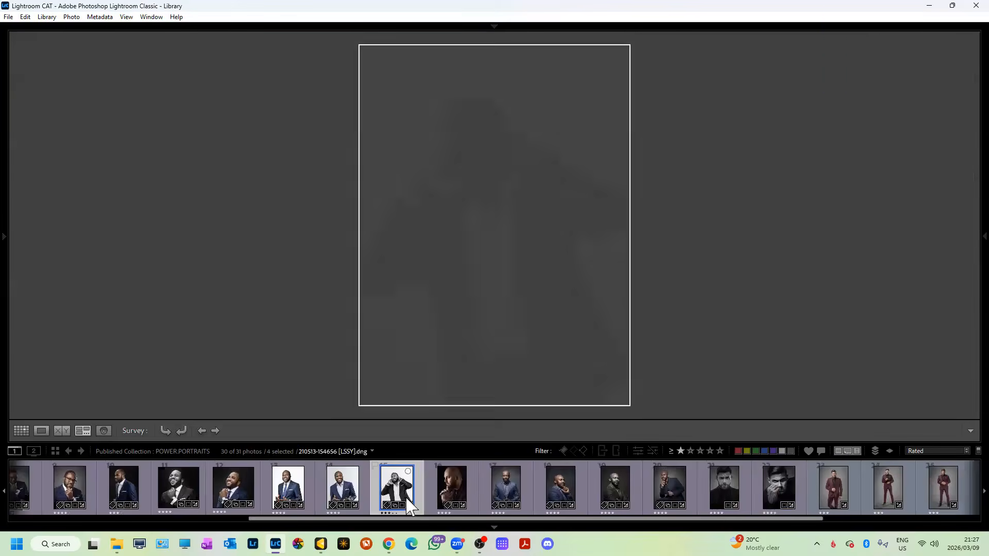
double_click(406, 496)
scroll(433, 487, "up", 2)
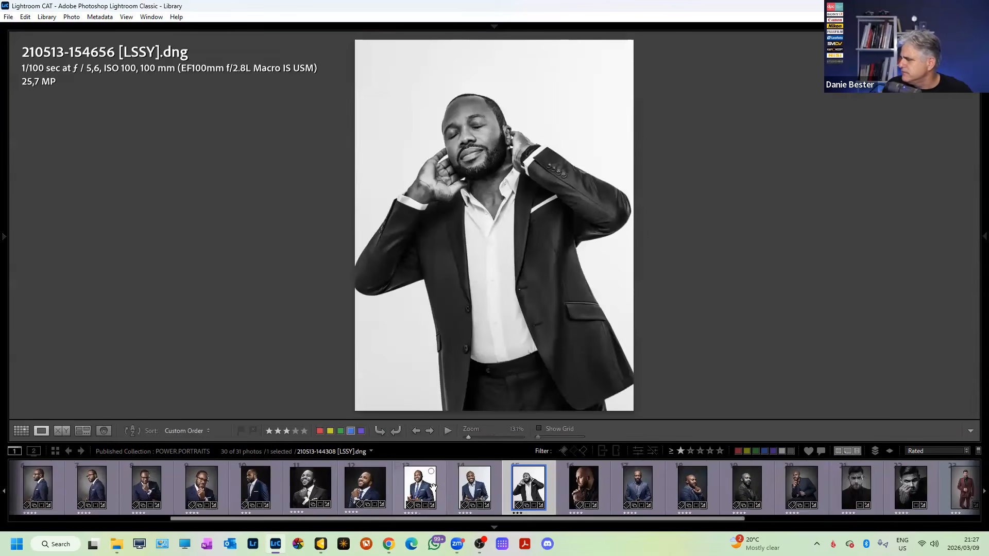
left_click(419, 484, "shift")
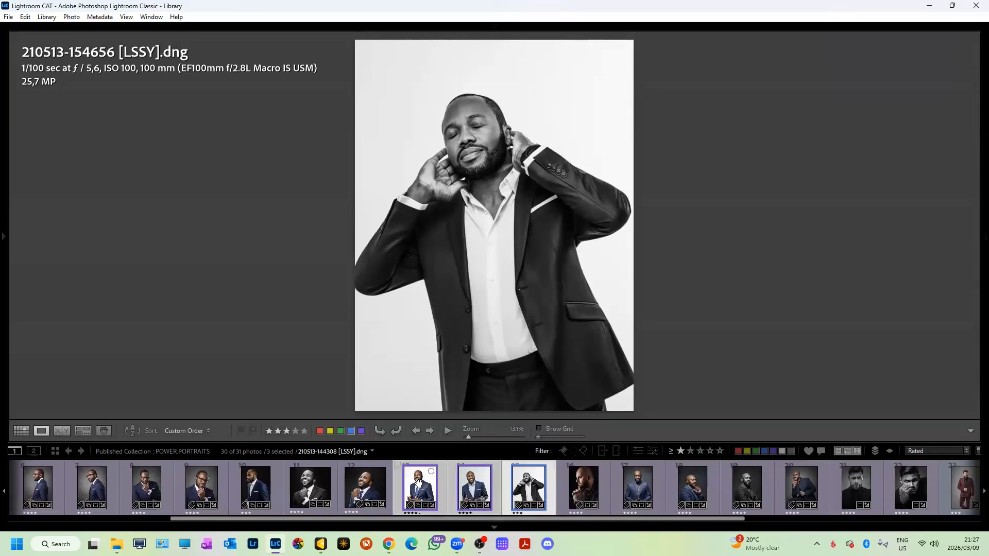
key("n")
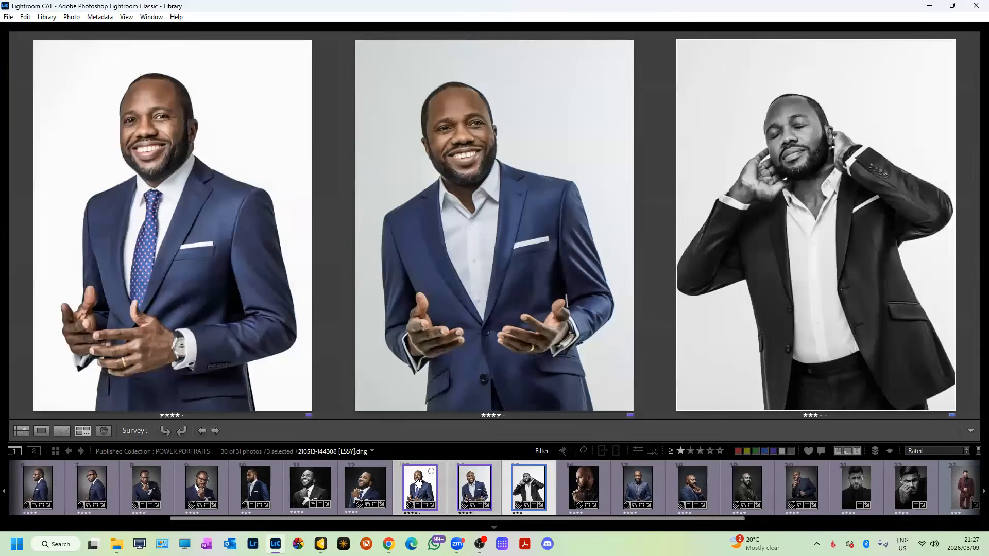
left_click(535, 467)
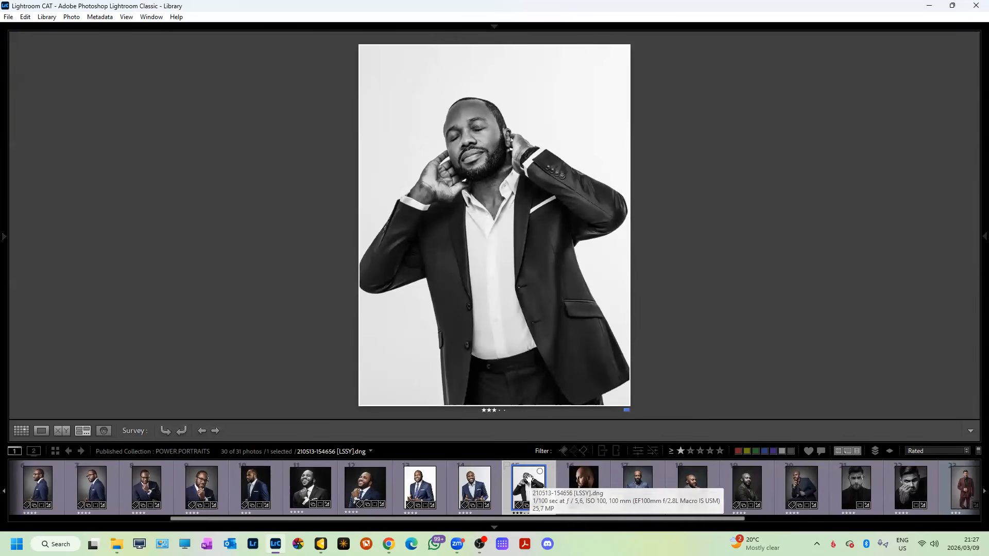
key("Delete")
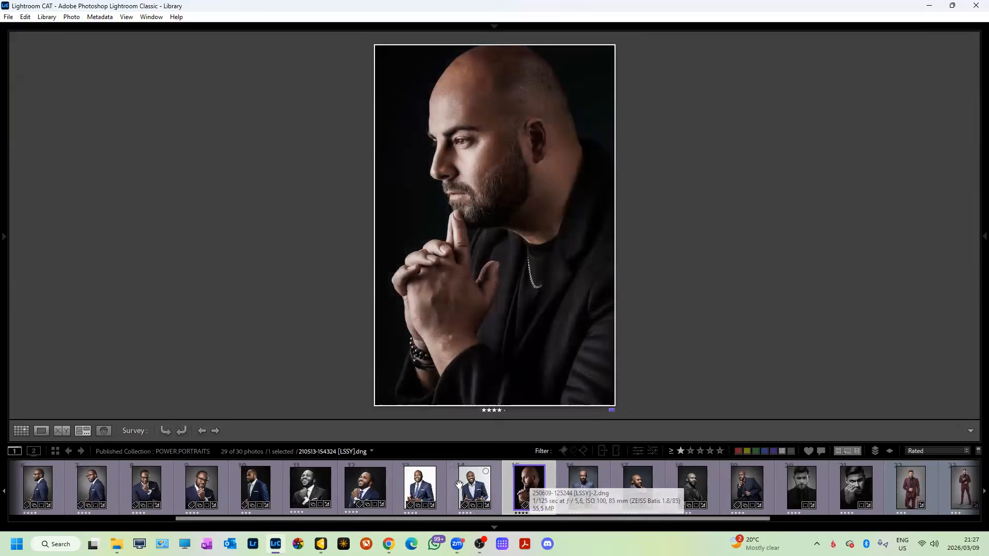
Open the black-and-white hand-on-face portrait 210902-112055.tif in Develop.
scroll(457, 484, "up", 2)
scroll(457, 485, "down", 3)
scroll(457, 485, "down", 2)
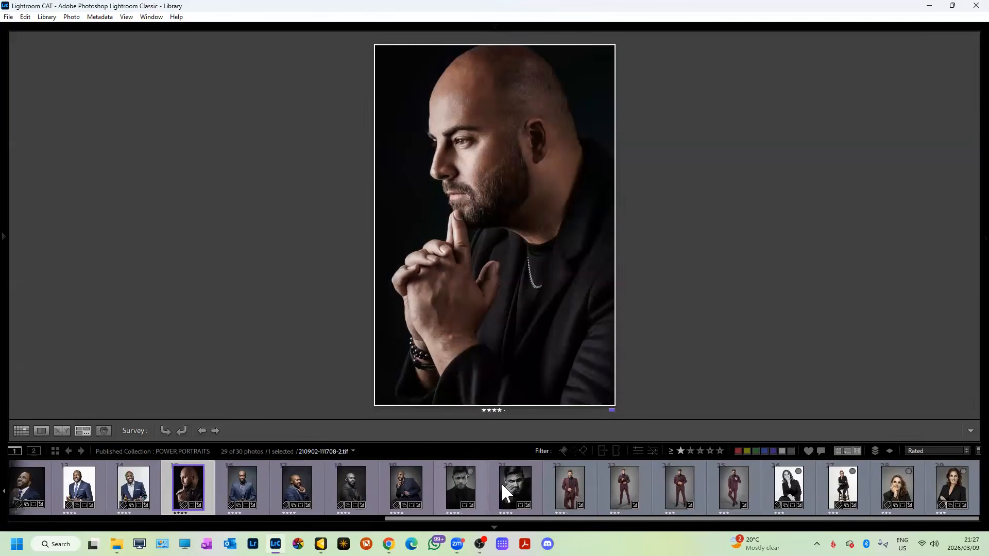
left_click(475, 487)
left_click(502, 483)
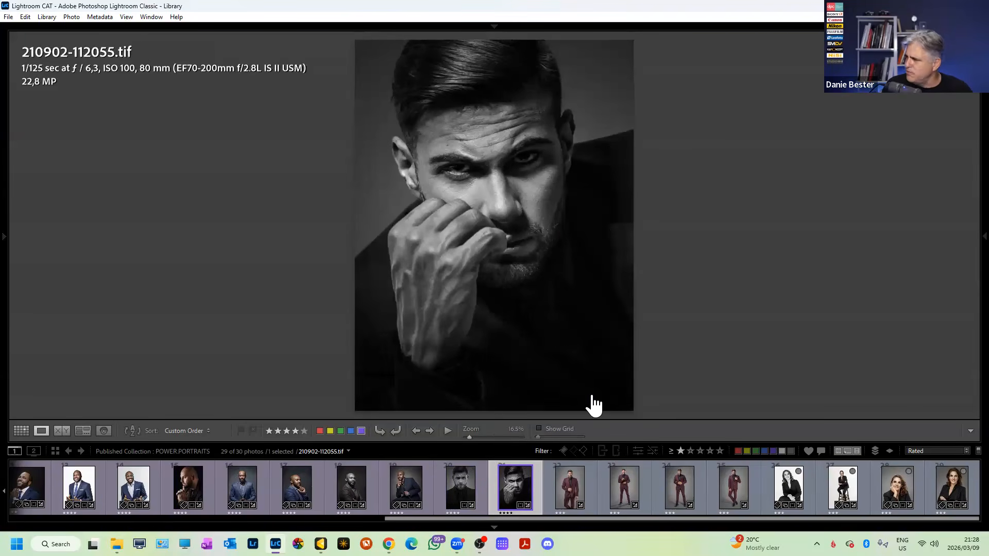
key("d")
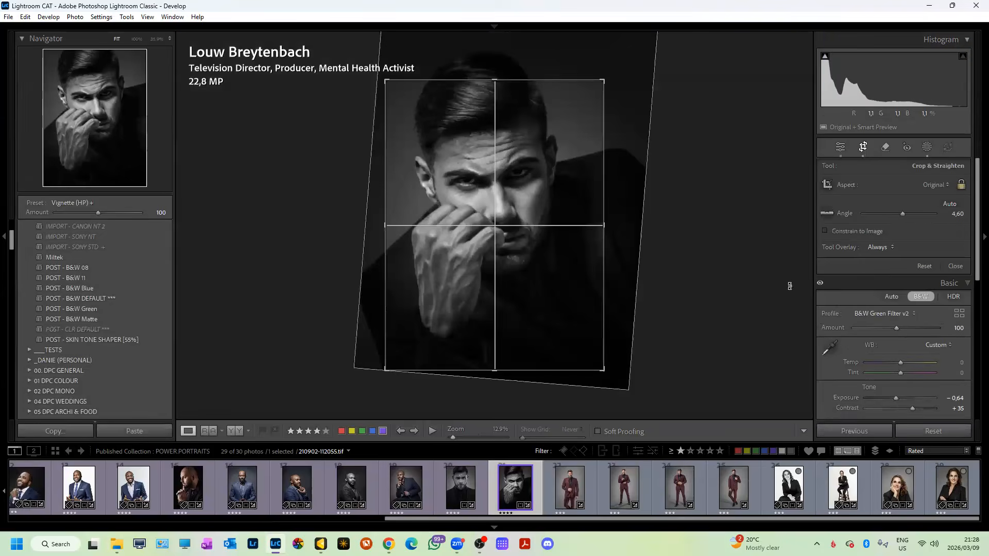
Review this man's straight-on close-up, hand-on-face and maroon-suit portraits, zooming in to check detail.
left_click(931, 186)
left_click(450, 485)
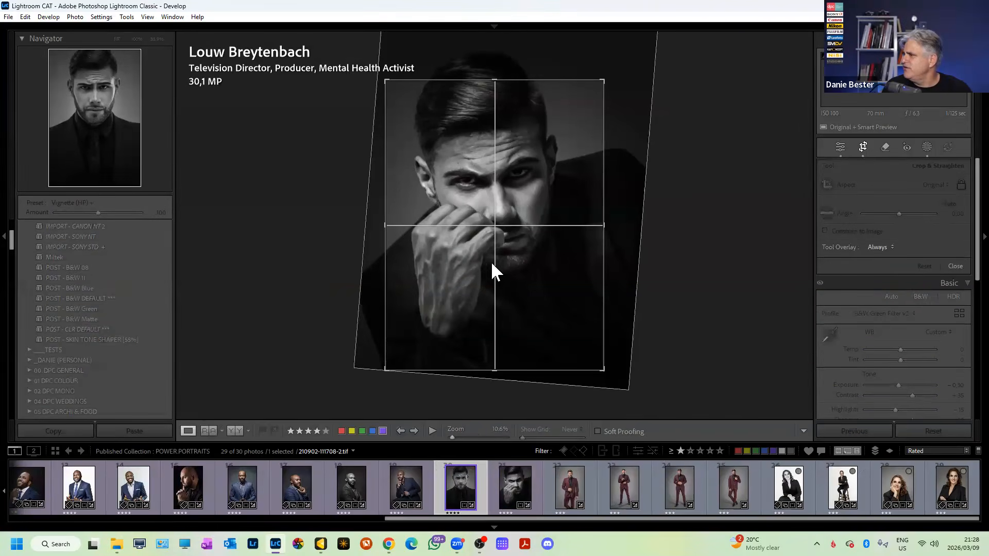
key("z")
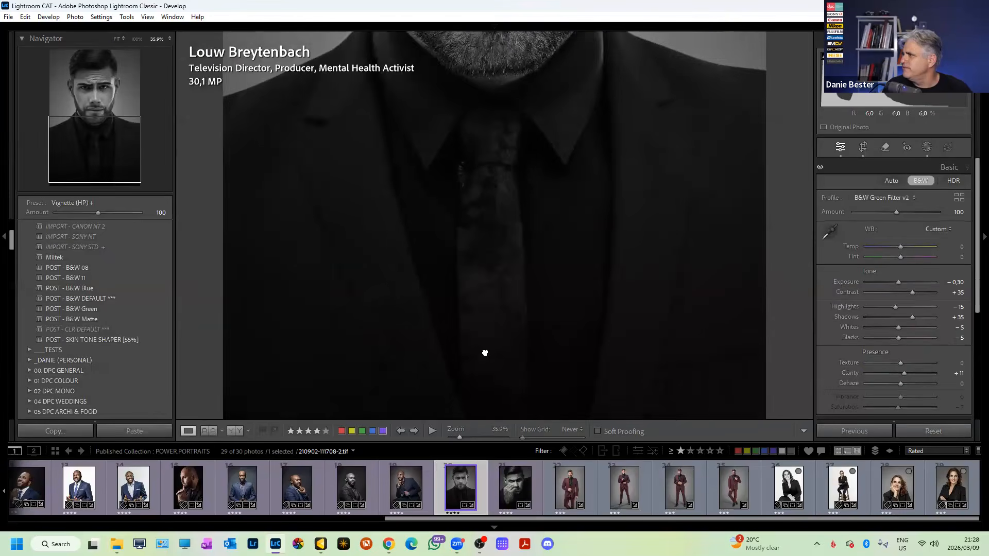
left_click(485, 352)
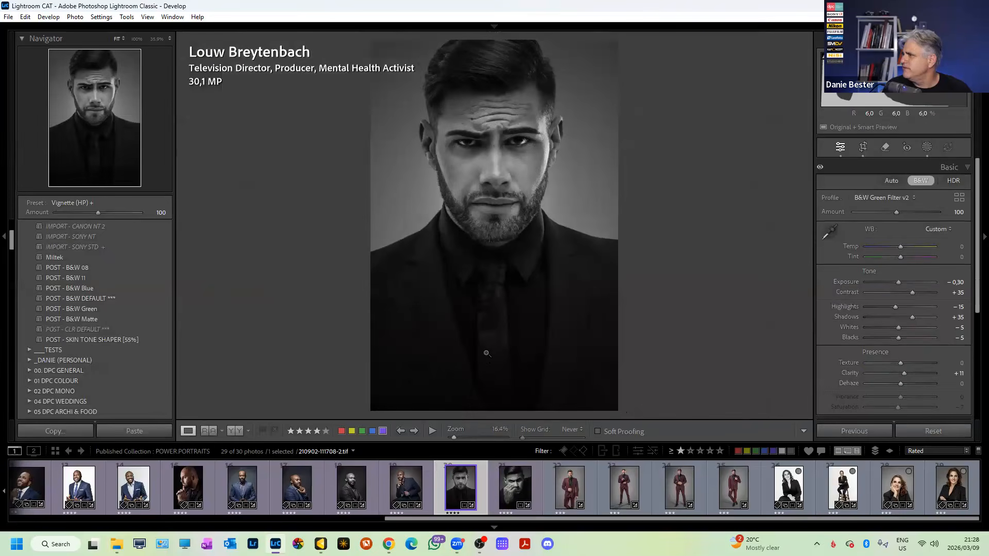
left_click(511, 497)
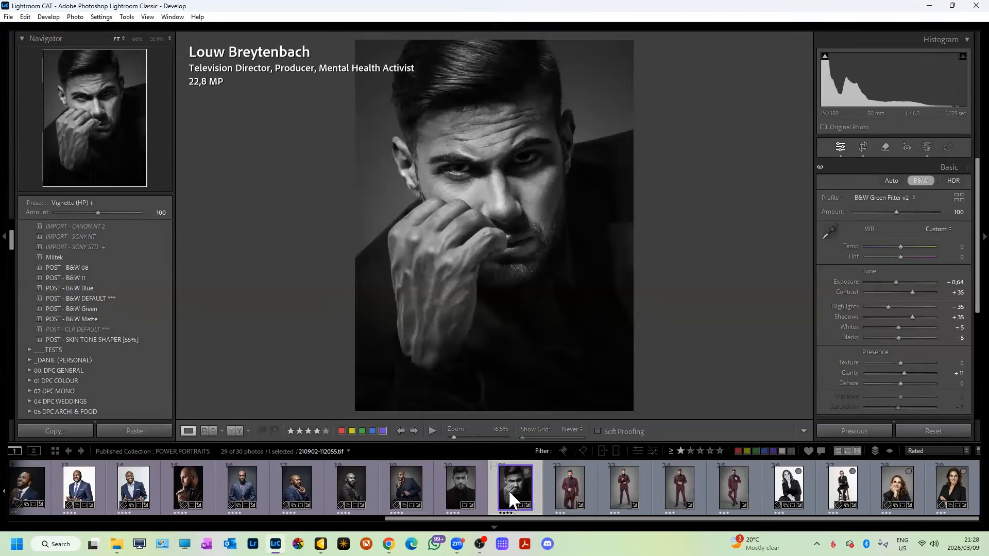
left_click(468, 490)
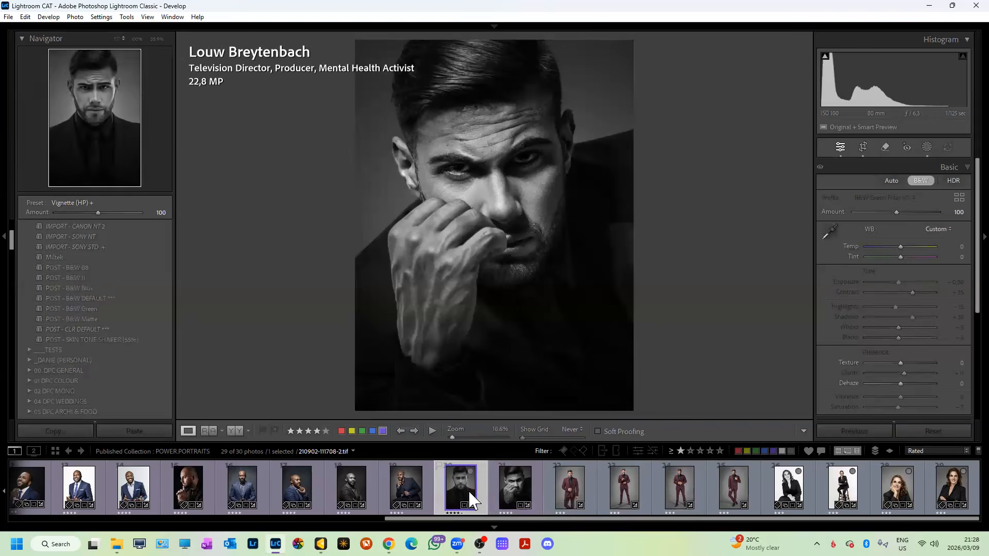
left_click(552, 486)
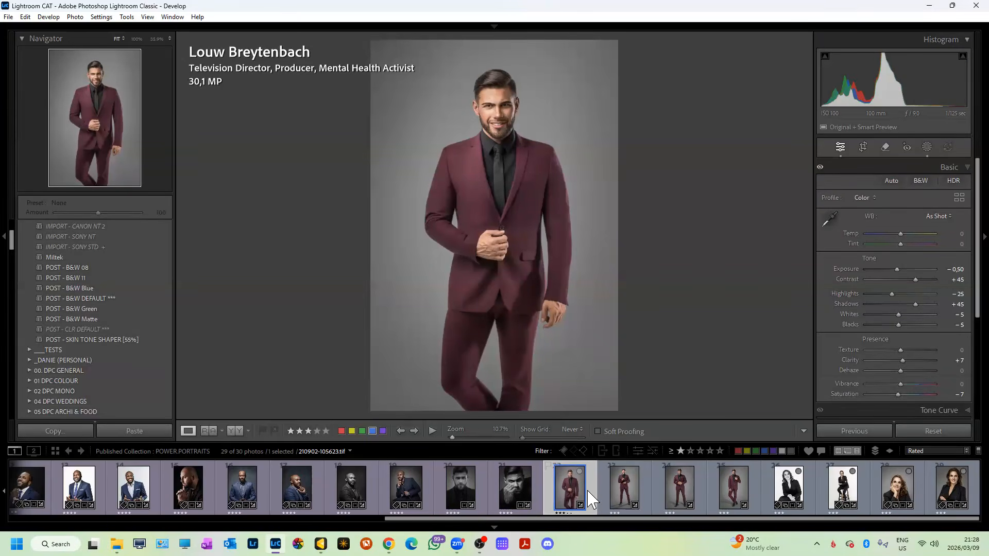
left_click(723, 491)
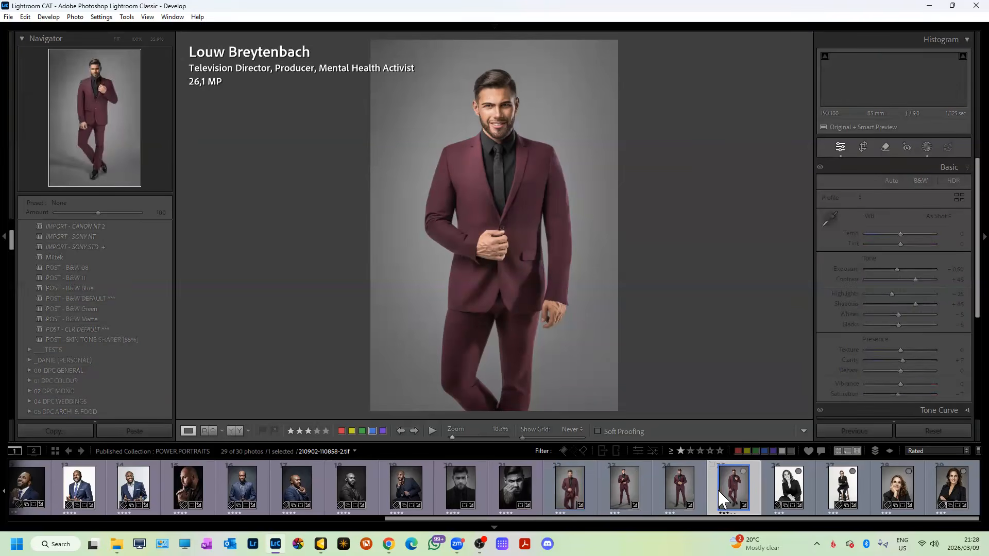
left_click(511, 495)
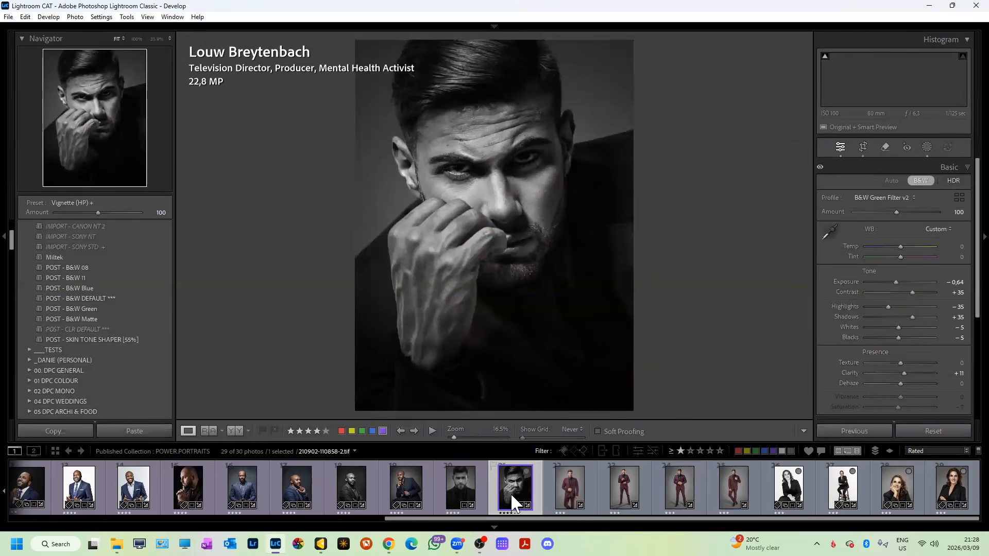
Crop the hand-on-face portrait to a 2x3 / 4x6 aspect ratio with the face repositioned.
key("r")
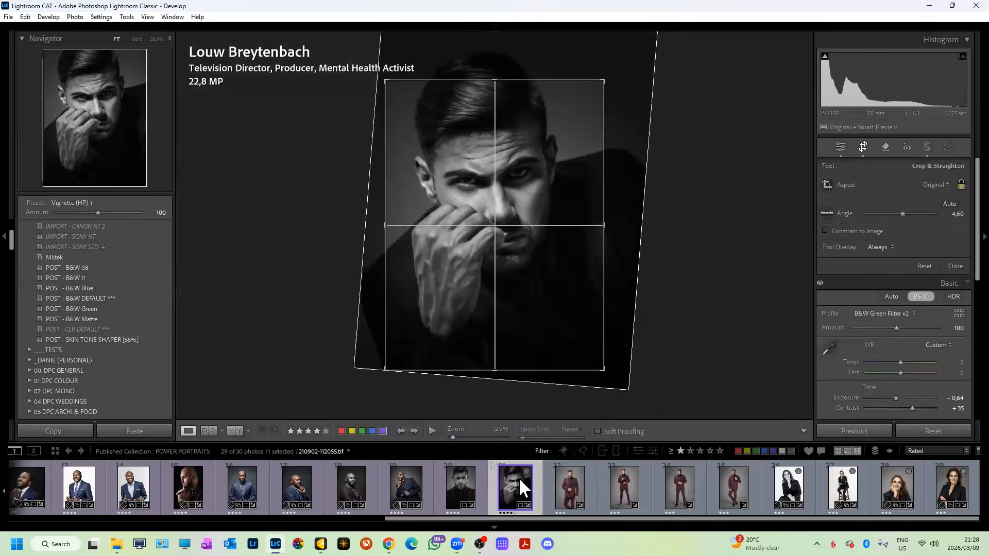
left_click(934, 185)
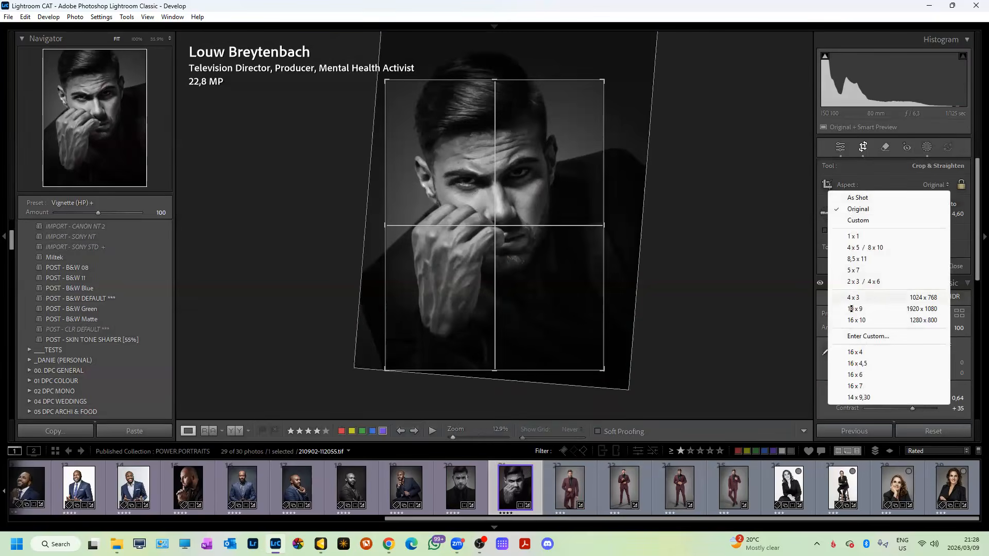
left_click(851, 282)
left_click_drag(487, 79, 492, 139)
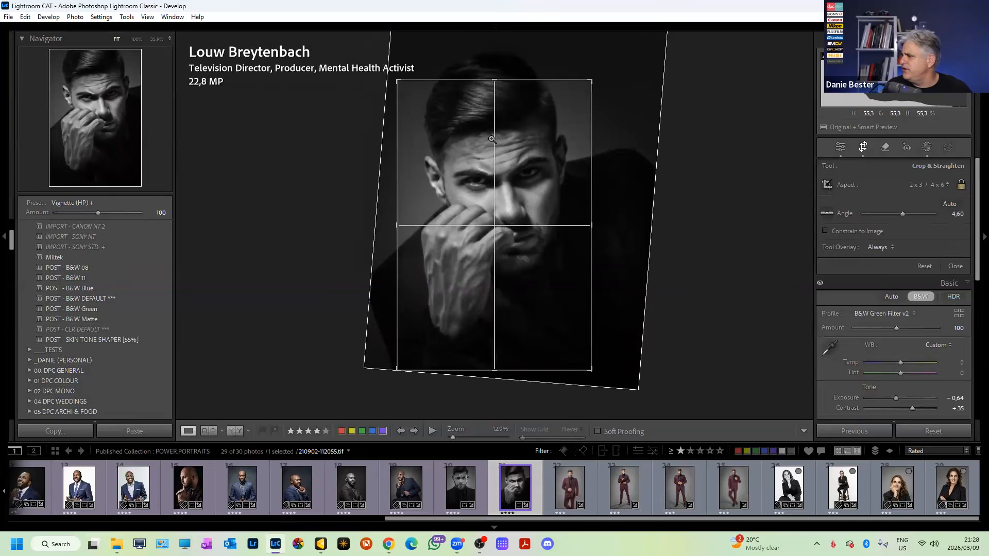
key("Return")
Select thumbnails 20–25 and compare all six portraits side by side in Survey view.
left_click(464, 487)
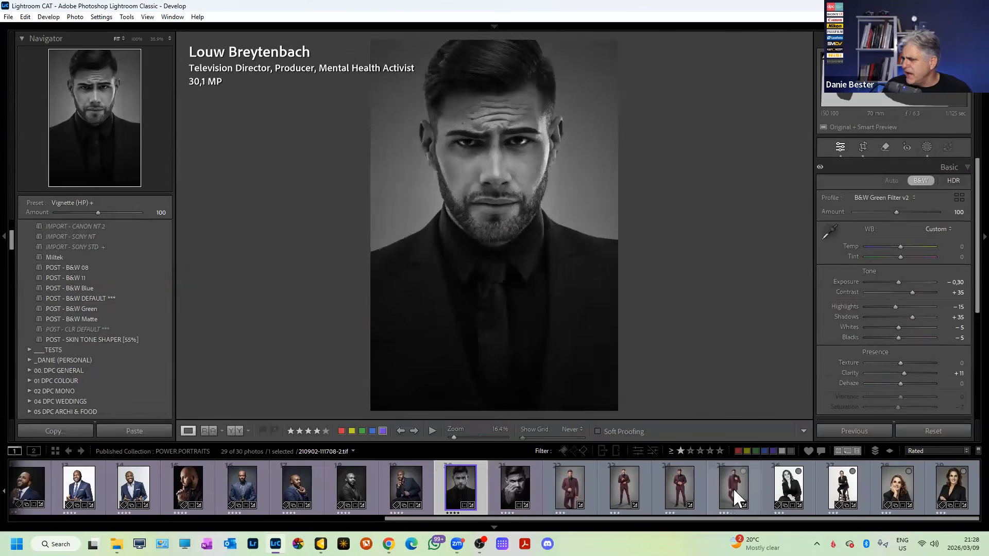
left_click(734, 487, "shift")
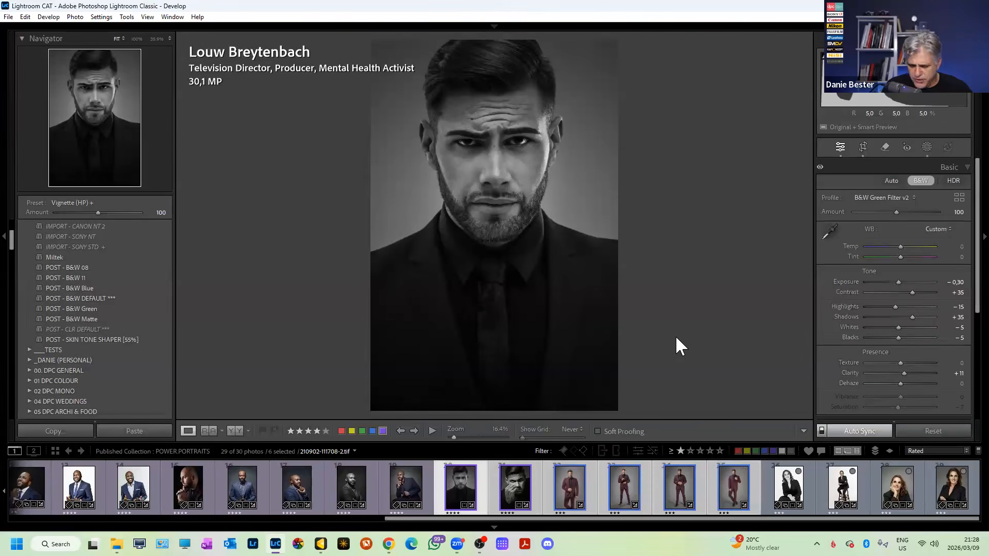
key("n")
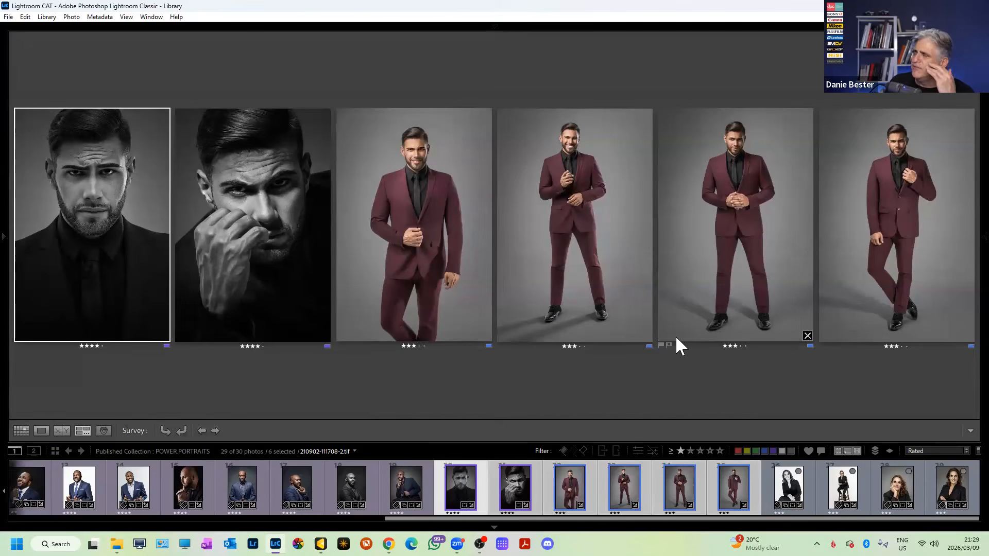